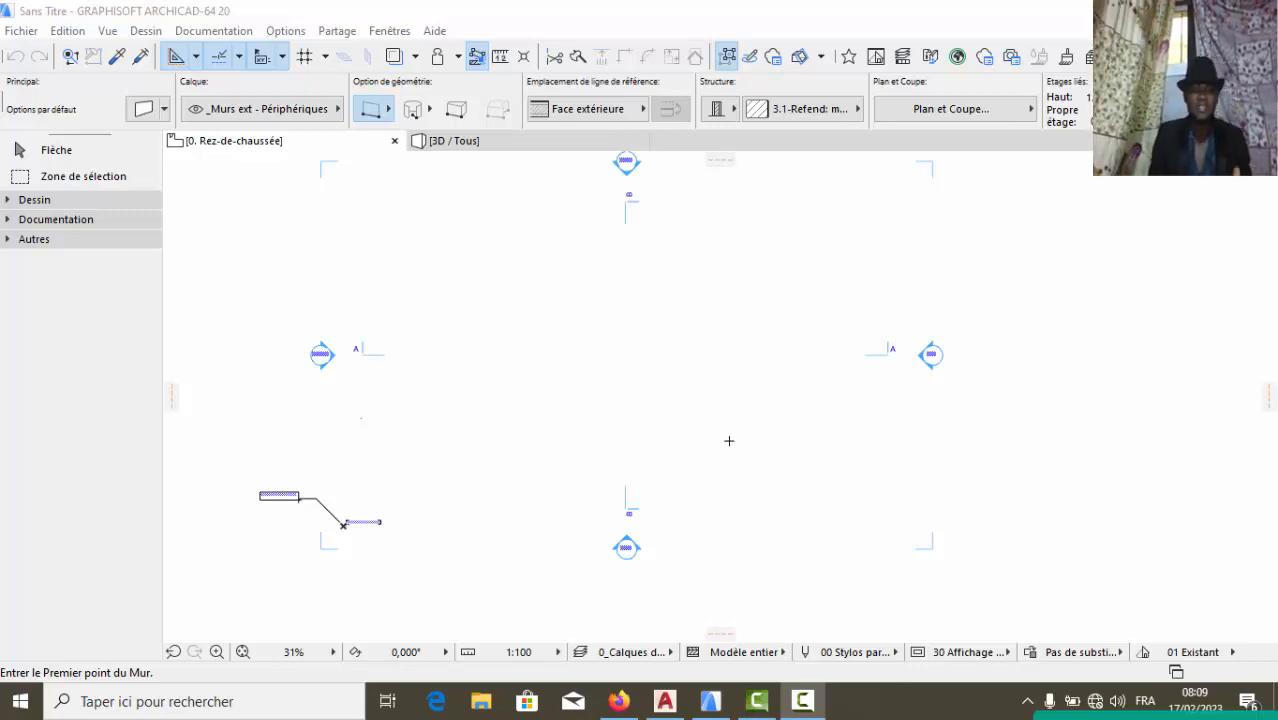
Examine the tools available in the Dessin, Documentation and Autres groups of the toolbox
{"action": "scroll", "coordinate": [626, 413], "scroll_direction": "down", "scroll_amount": 1}
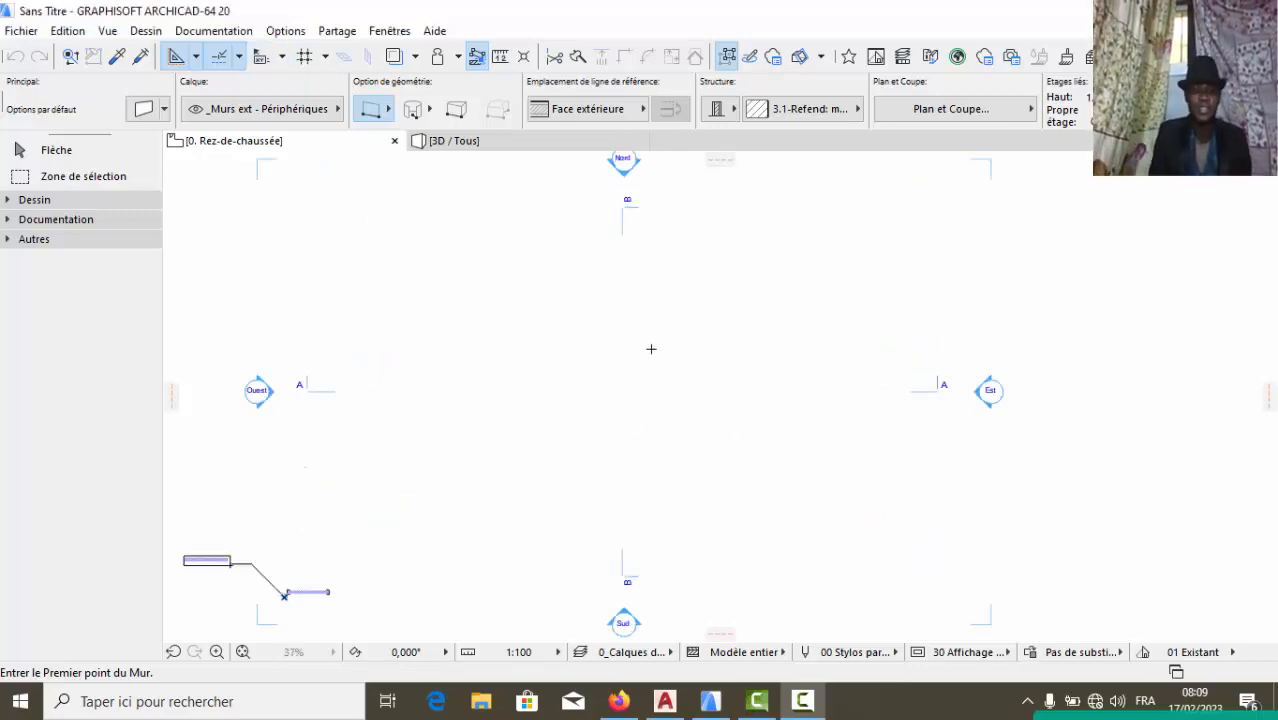
{"action": "scroll", "coordinate": [655, 356], "scroll_direction": "up", "scroll_amount": 3}
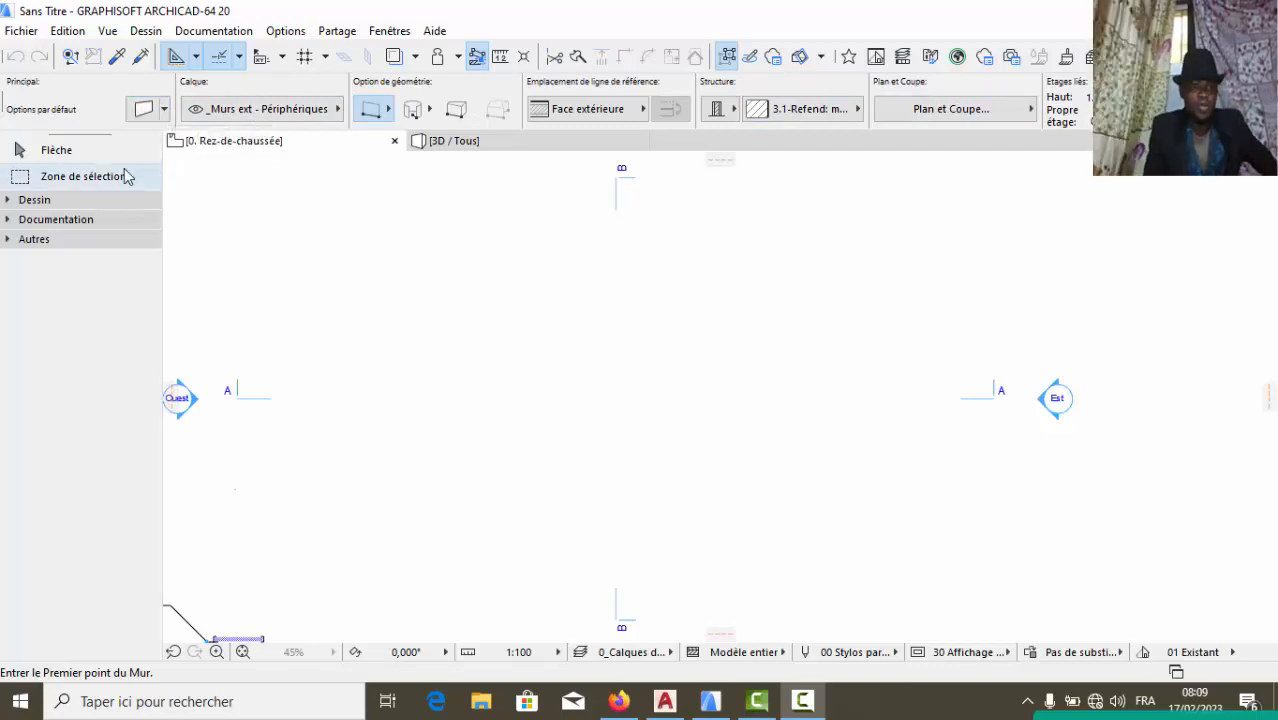
{"action": "left_click", "coordinate": [35, 203]}
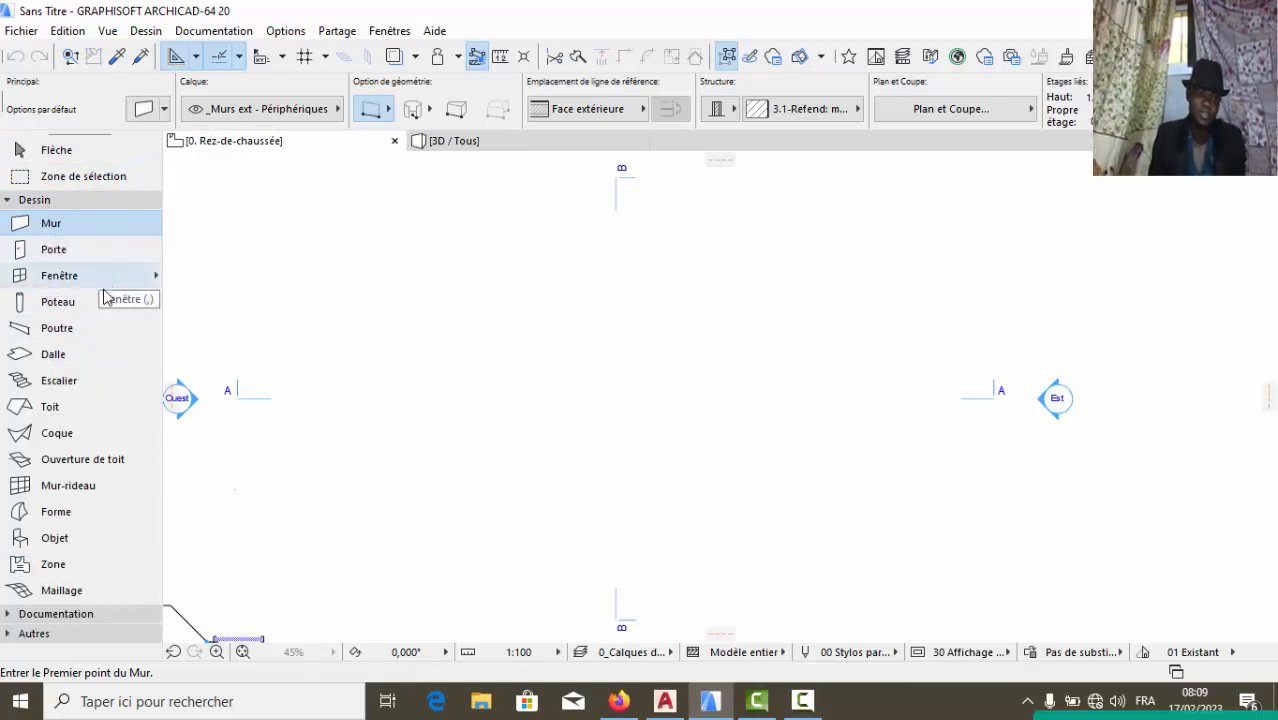
{"action": "left_click", "coordinate": [38, 204]}
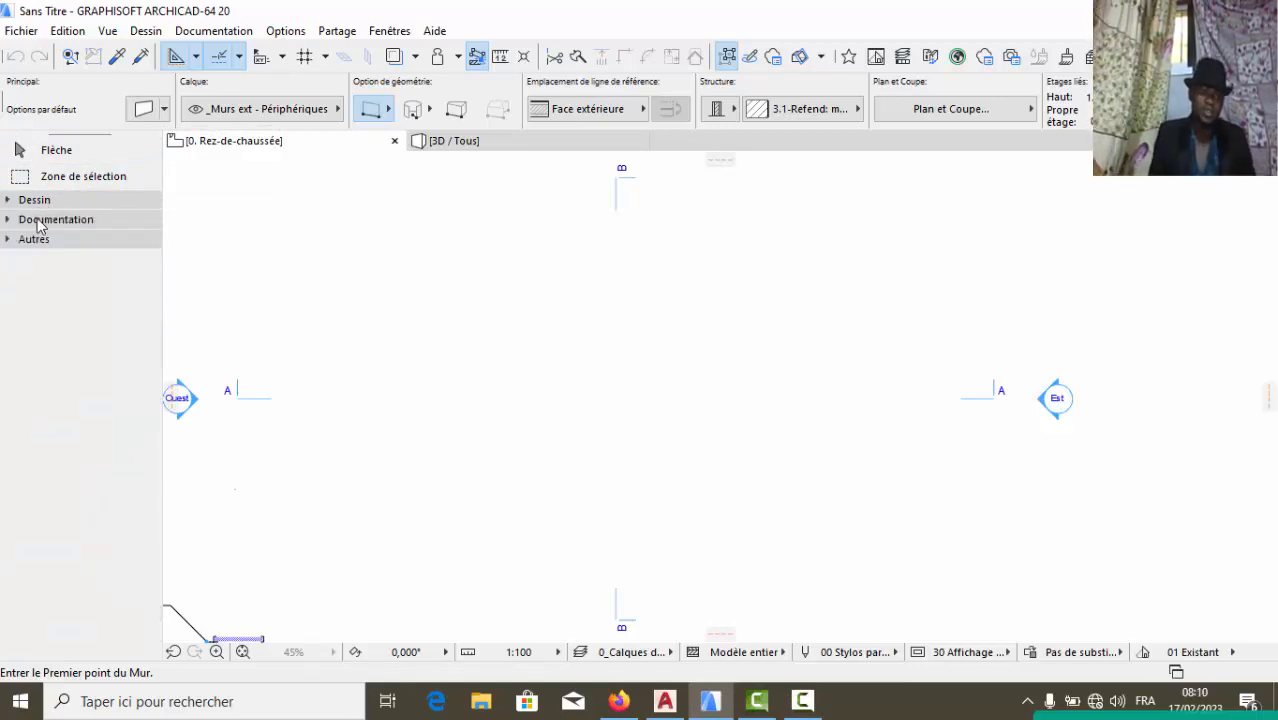
{"action": "left_click", "coordinate": [38, 220]}
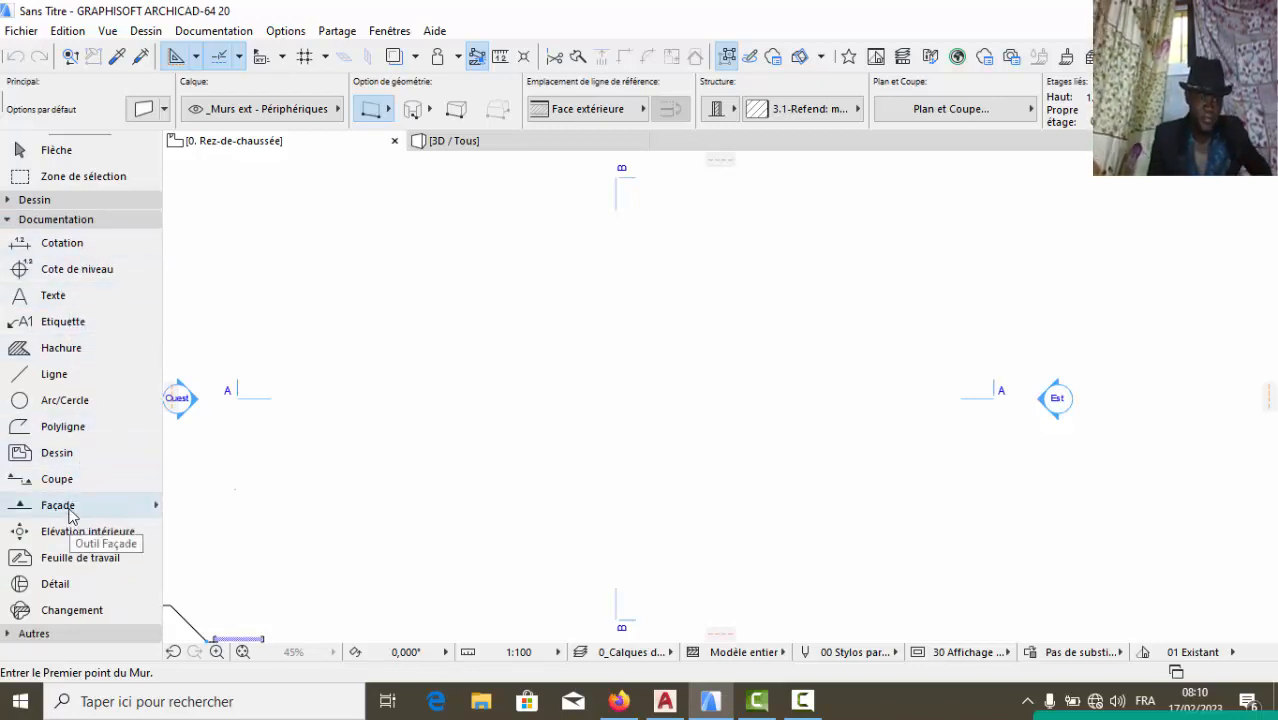
{"action": "left_click", "coordinate": [14, 222]}
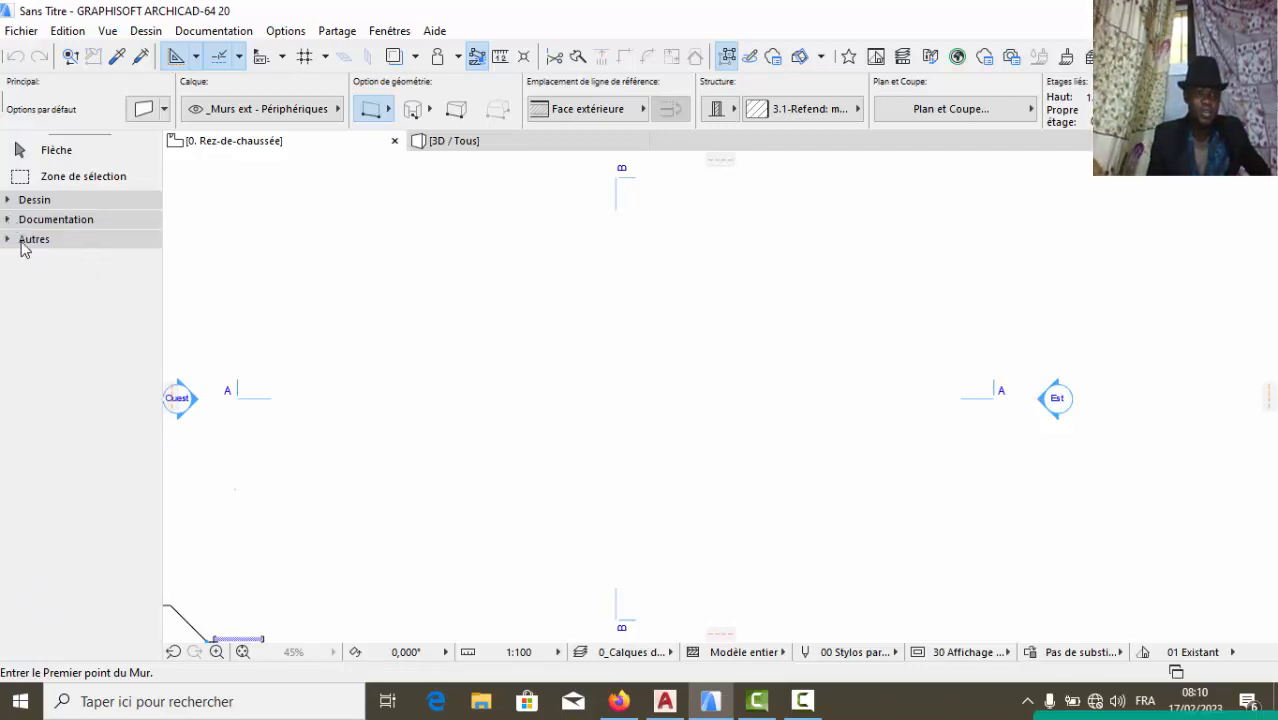
{"action": "left_click", "coordinate": [30, 240]}
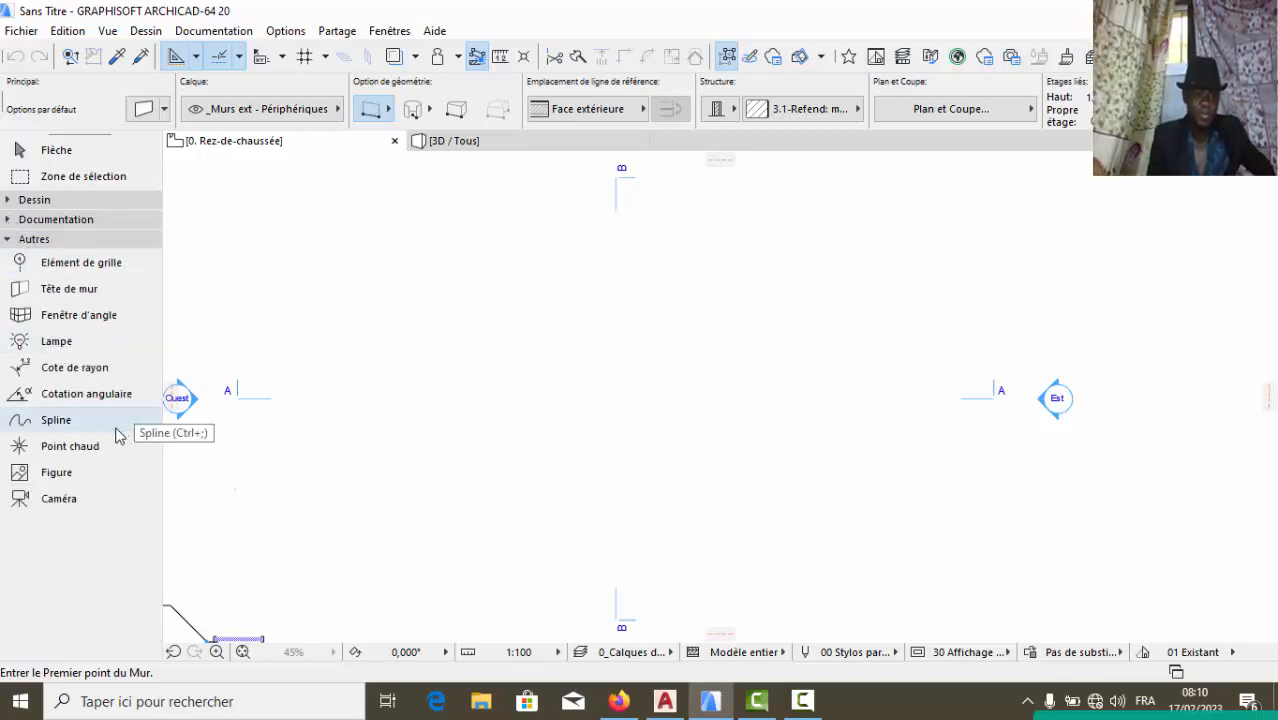
{"action": "left_click", "coordinate": [12, 242]}
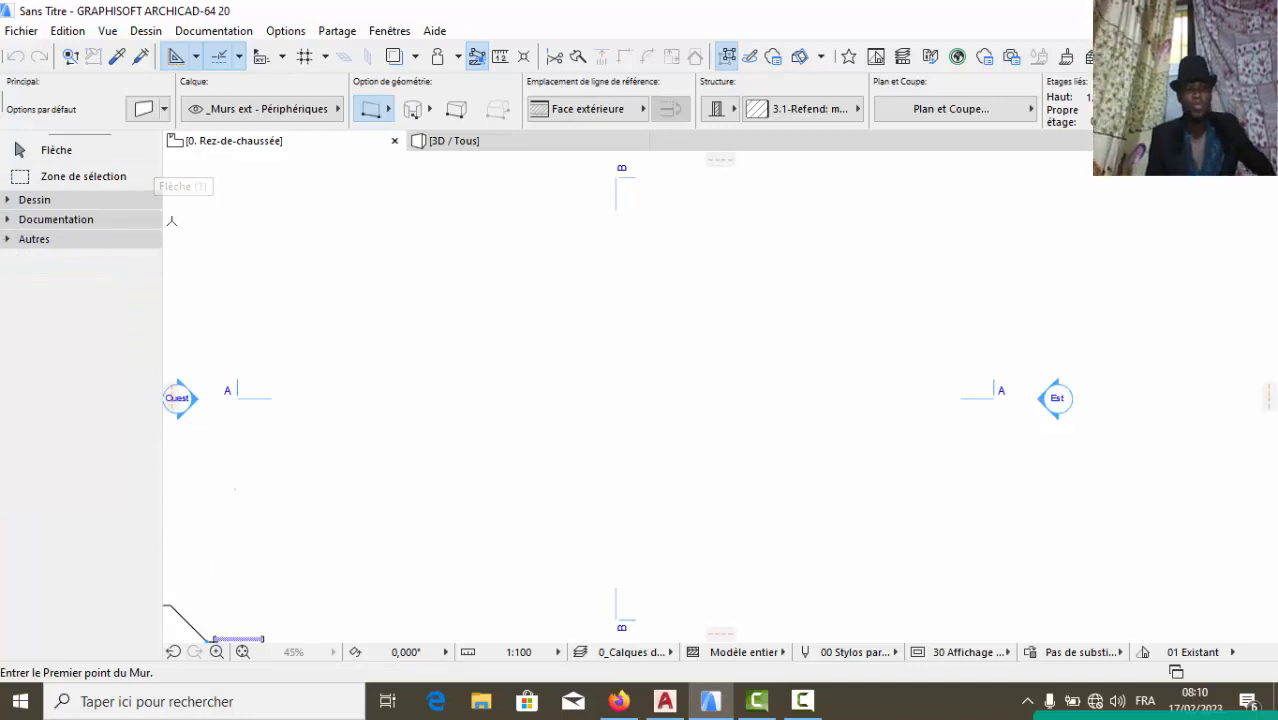
In the wall tool's default settings, set both the top offset and the base offset to 0,000
{"action": "left_click", "coordinate": [47, 203]}
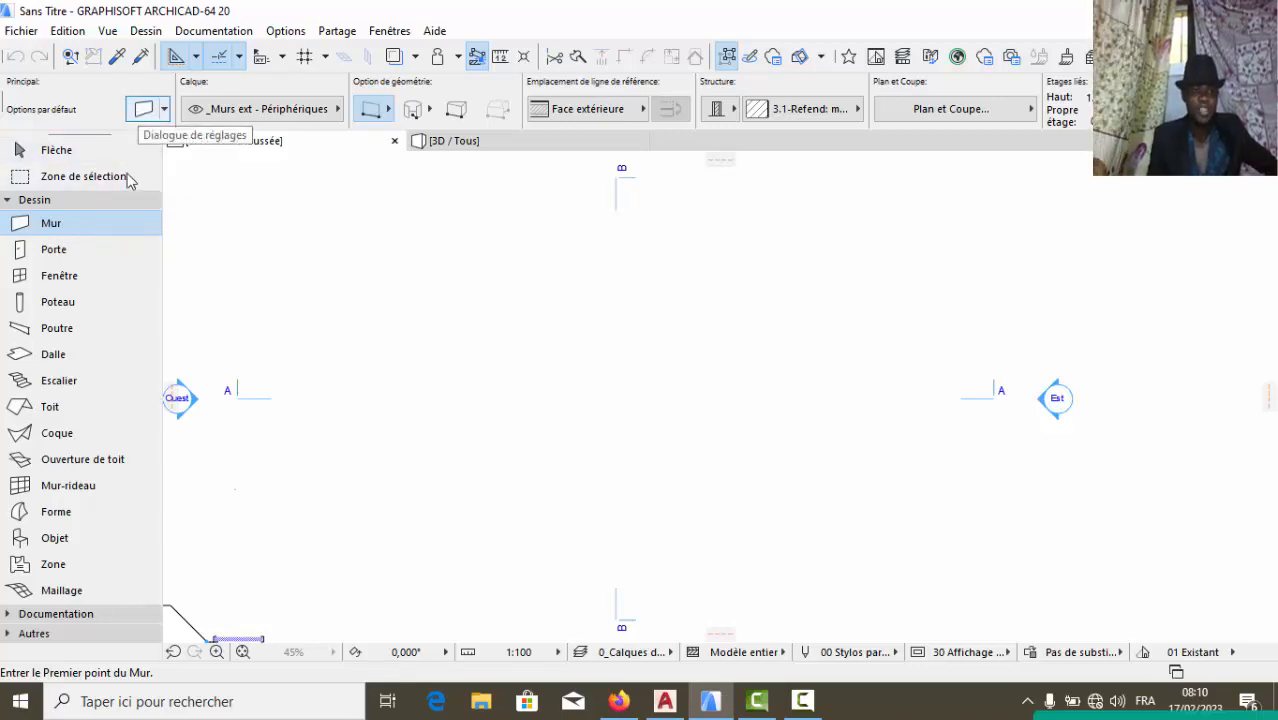
{"action": "left_click", "coordinate": [141, 110]}
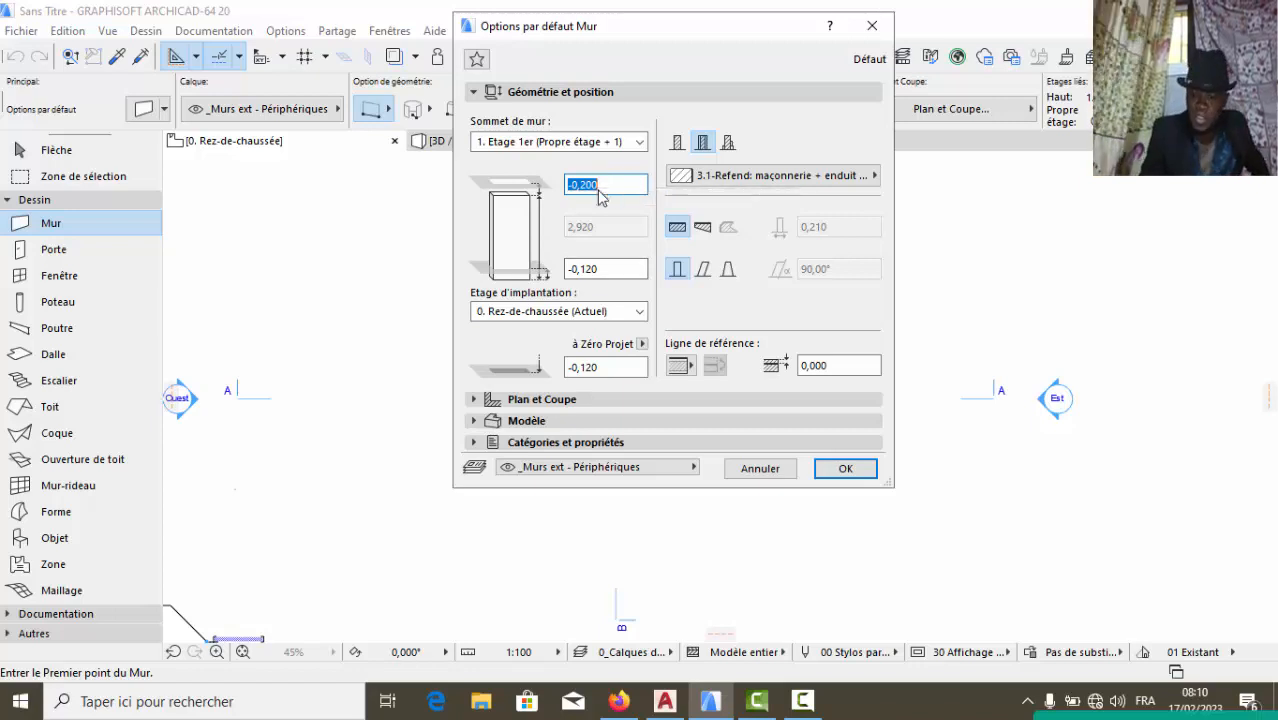
{"action": "type", "text": "0"}
{"action": "left_click", "coordinate": [600, 270]}
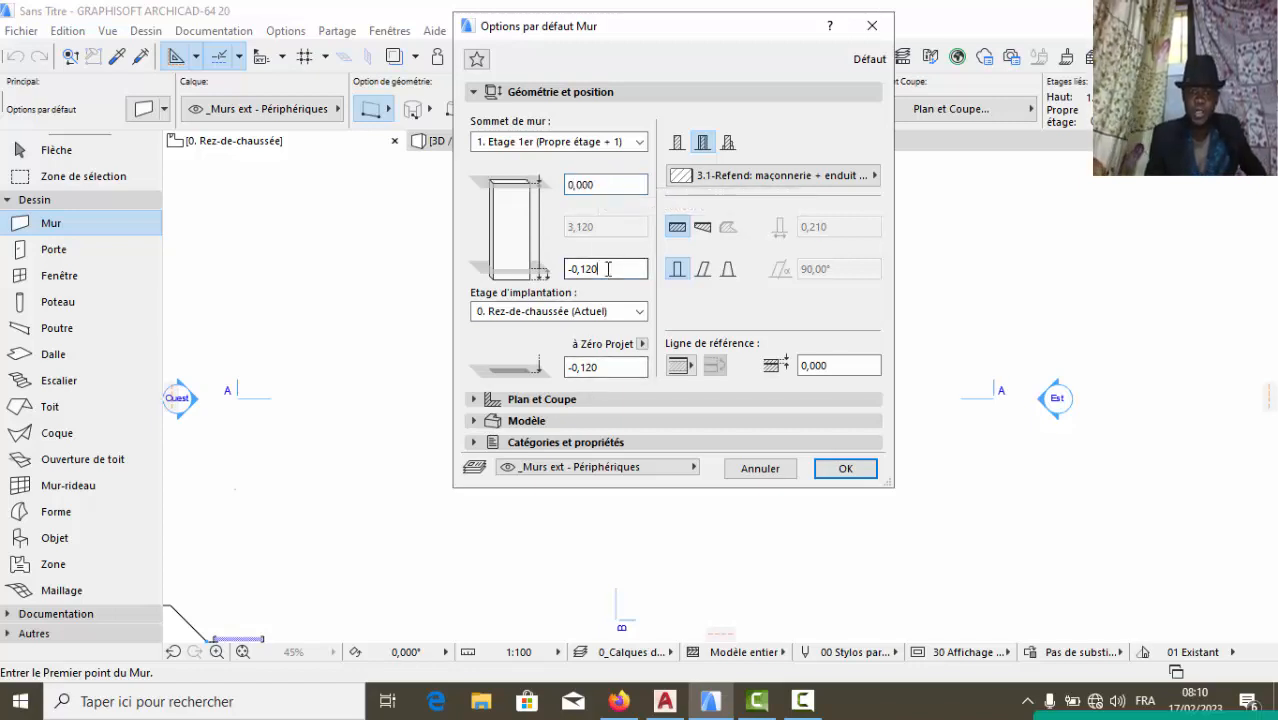
{"action": "left_click_drag", "start_coordinate": [612, 268], "coordinate": [559, 270]}
{"action": "type", "text": "00"}
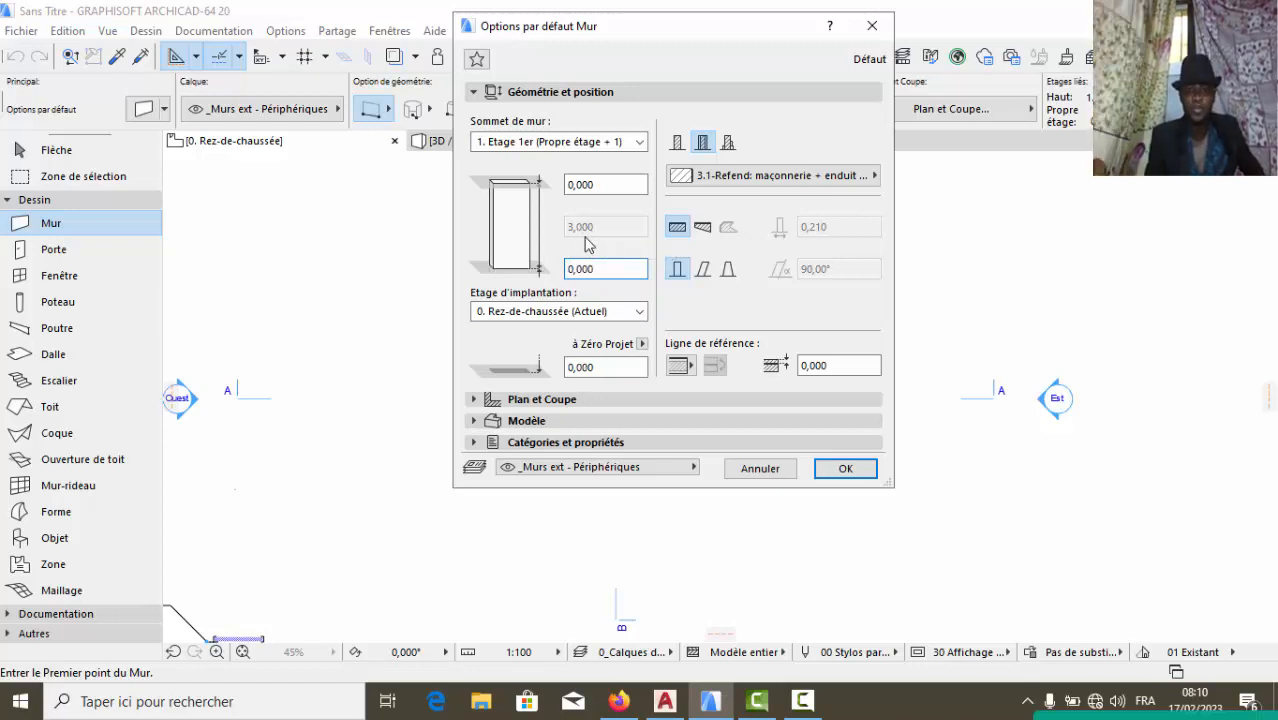
Set the default wall structure to basic with a thickness of 0,150
{"action": "left_click", "coordinate": [677, 143]}
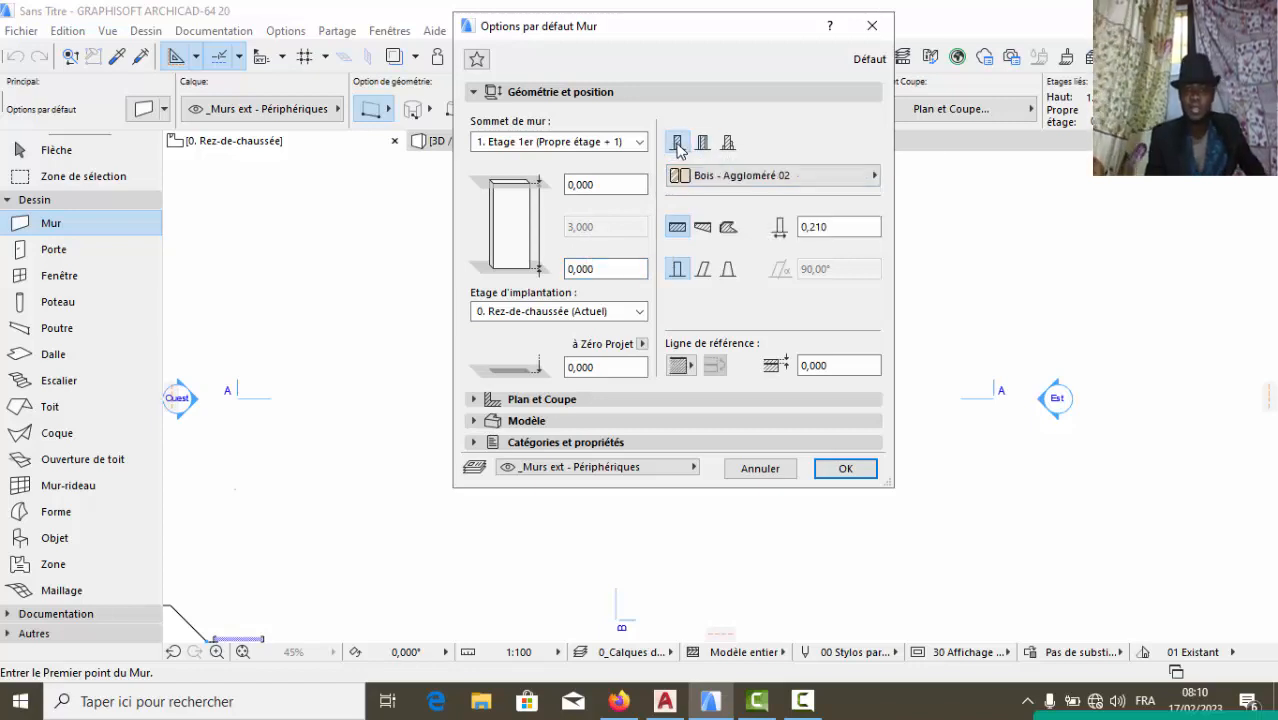
{"action": "left_click", "coordinate": [836, 229]}
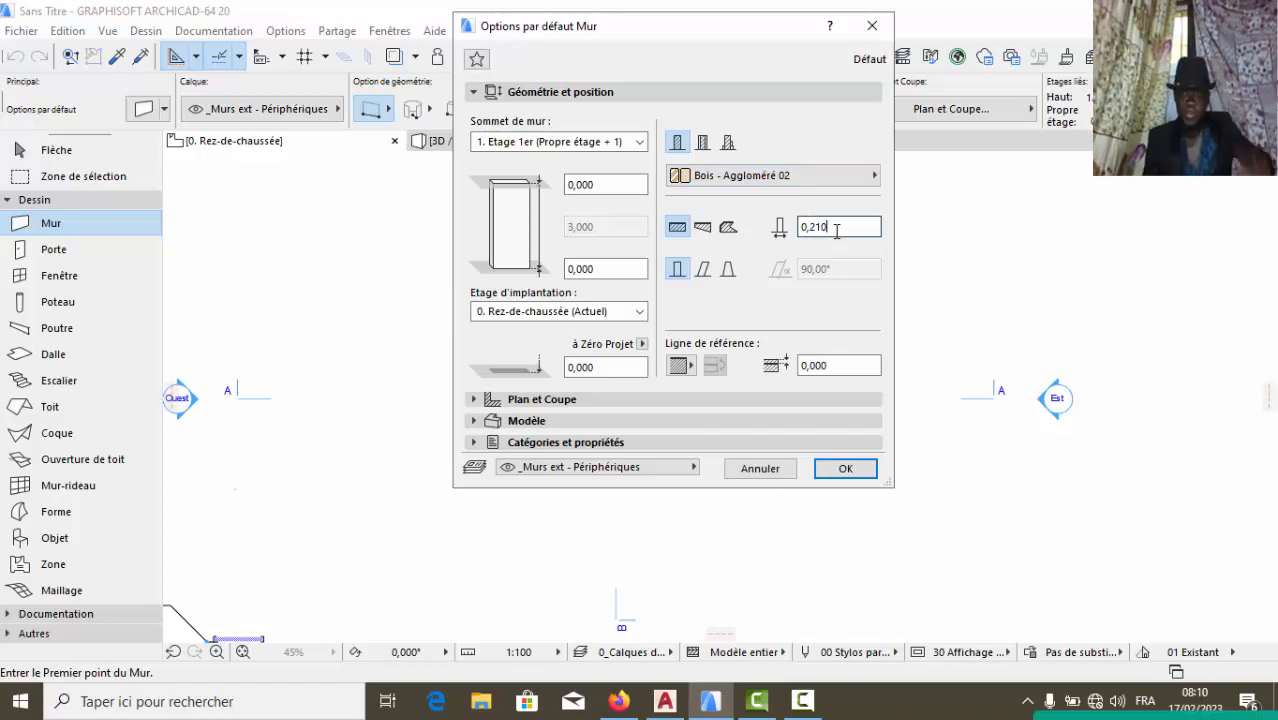
{"action": "key", "text": "BackSpace"}
{"action": "key", "text": "BackSpace"}
{"action": "key", "text": "BackSpace"}
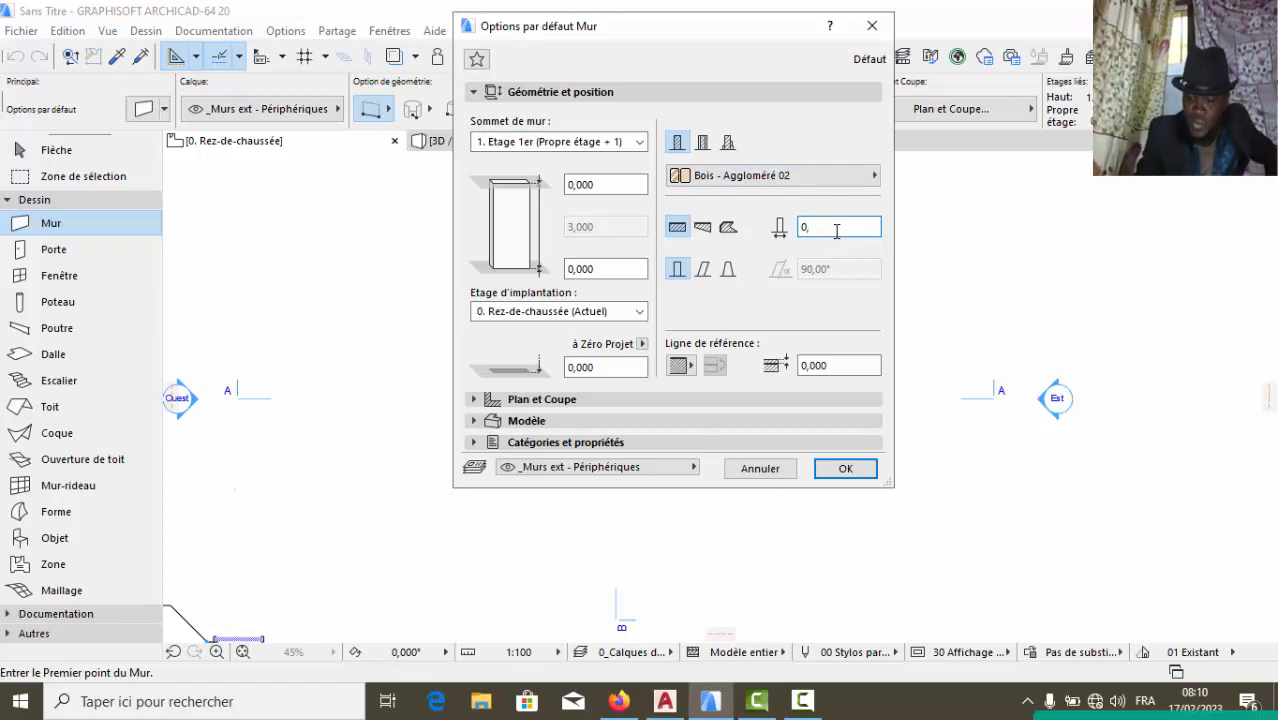
{"action": "type", "text": "150"}
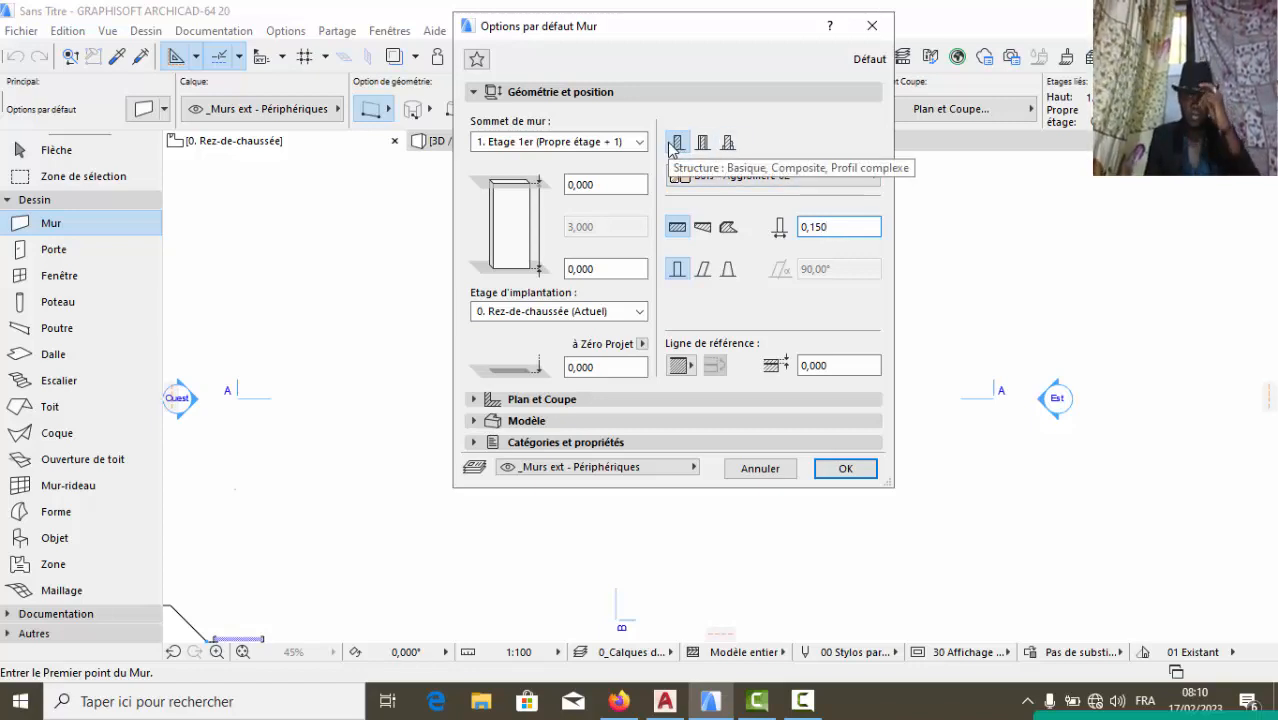
Enable all three surface overrides for the default wall, choose Enduit - Blanc nature for the first surface, and accept the settings
{"action": "left_click", "coordinate": [513, 427]}
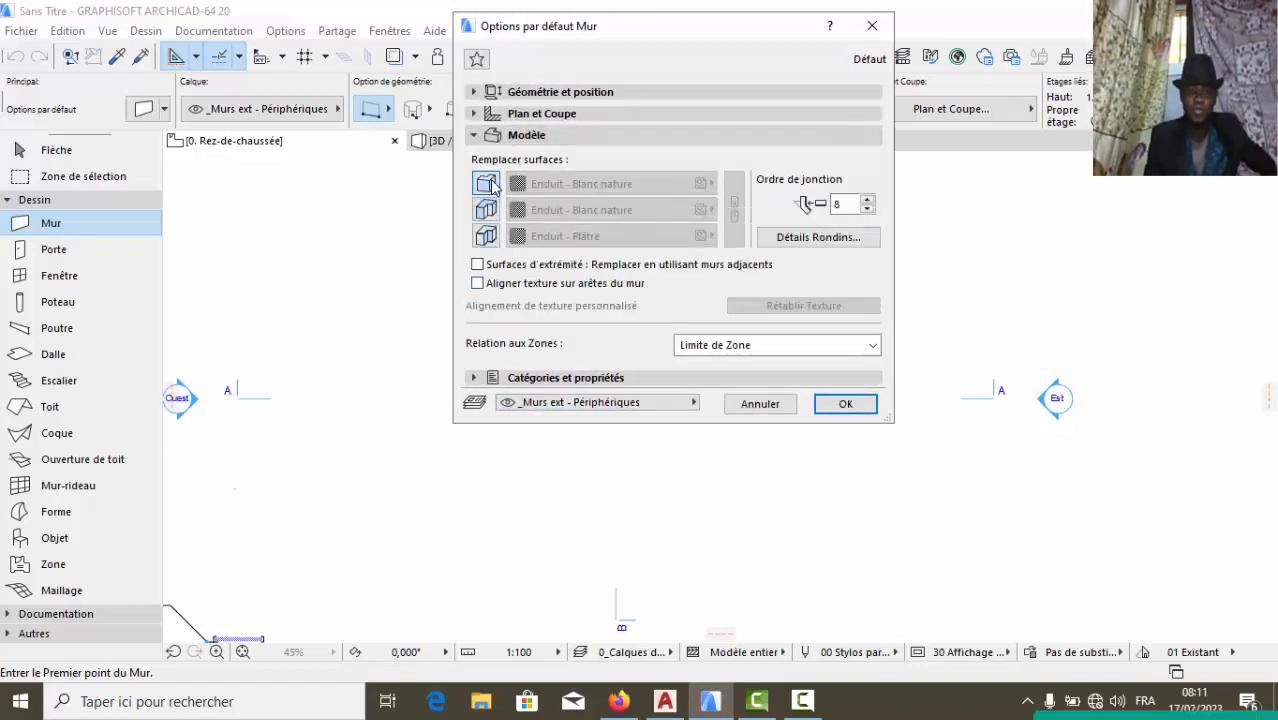
{"action": "left_click", "coordinate": [491, 184]}
{"action": "left_click", "coordinate": [490, 212]}
{"action": "left_click", "coordinate": [489, 237]}
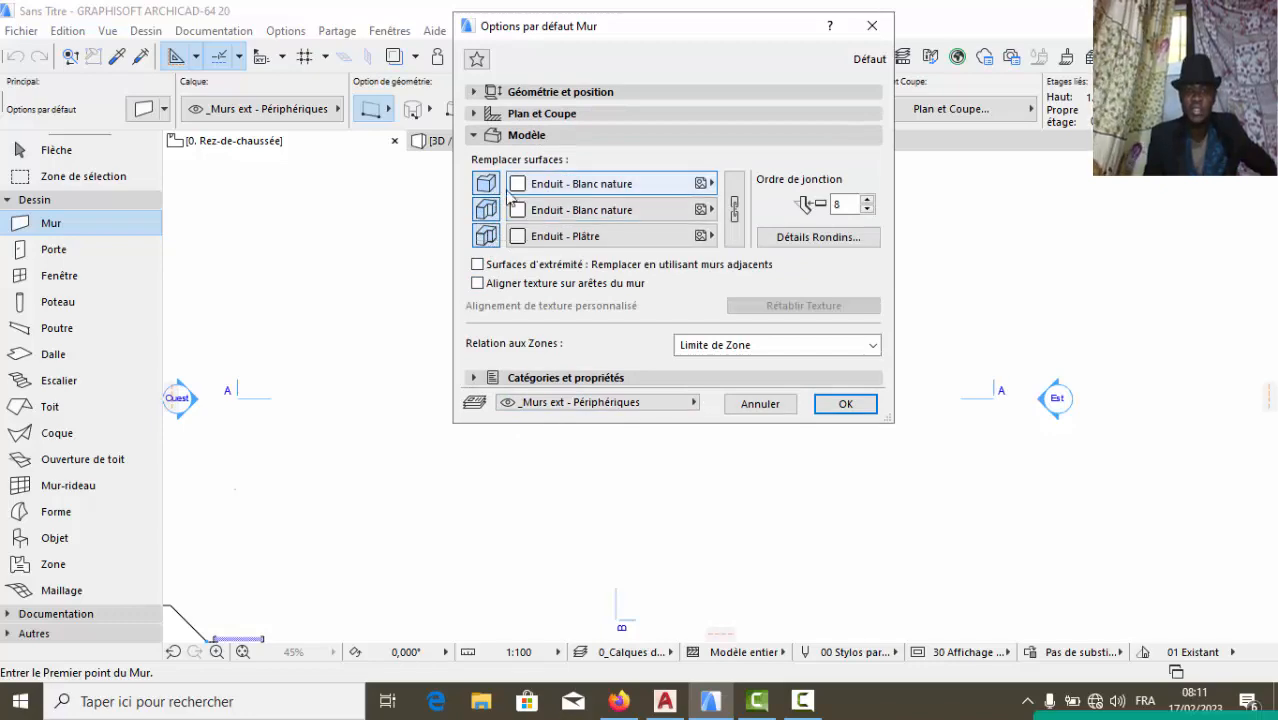
{"action": "left_click", "coordinate": [566, 183]}
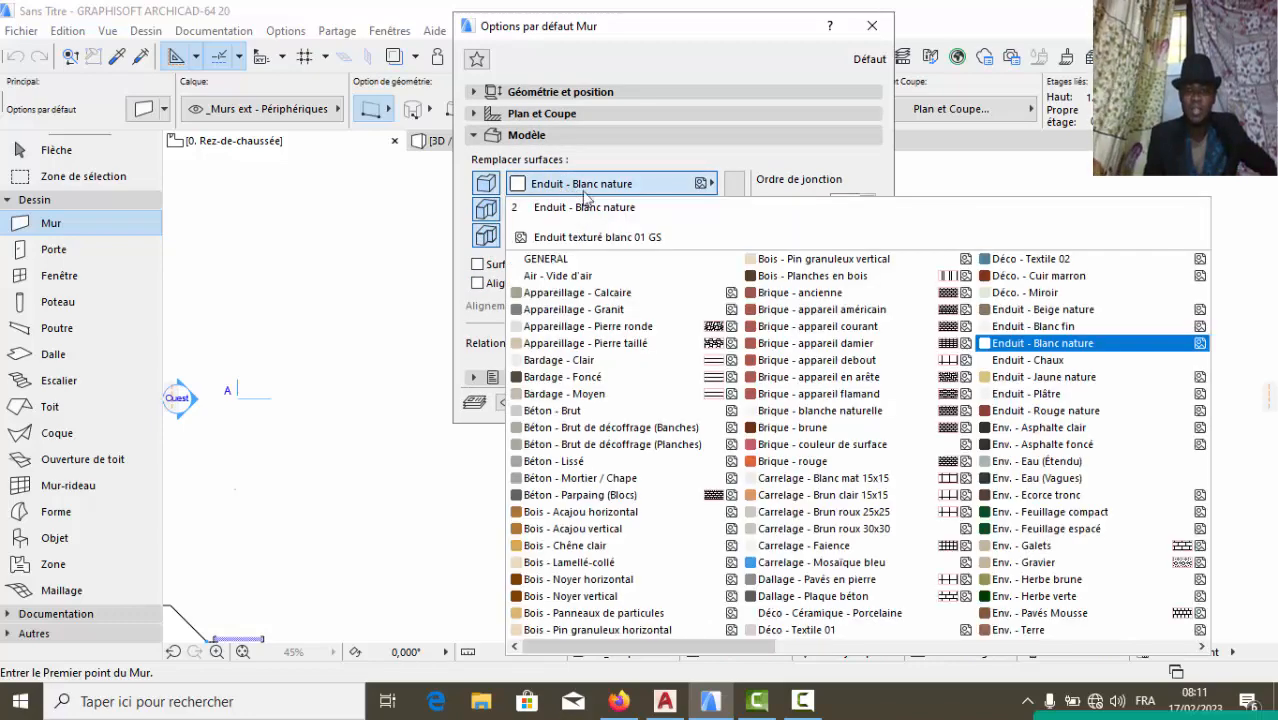
{"action": "scroll", "coordinate": [770, 520], "scroll_direction": "down", "scroll_amount": 1}
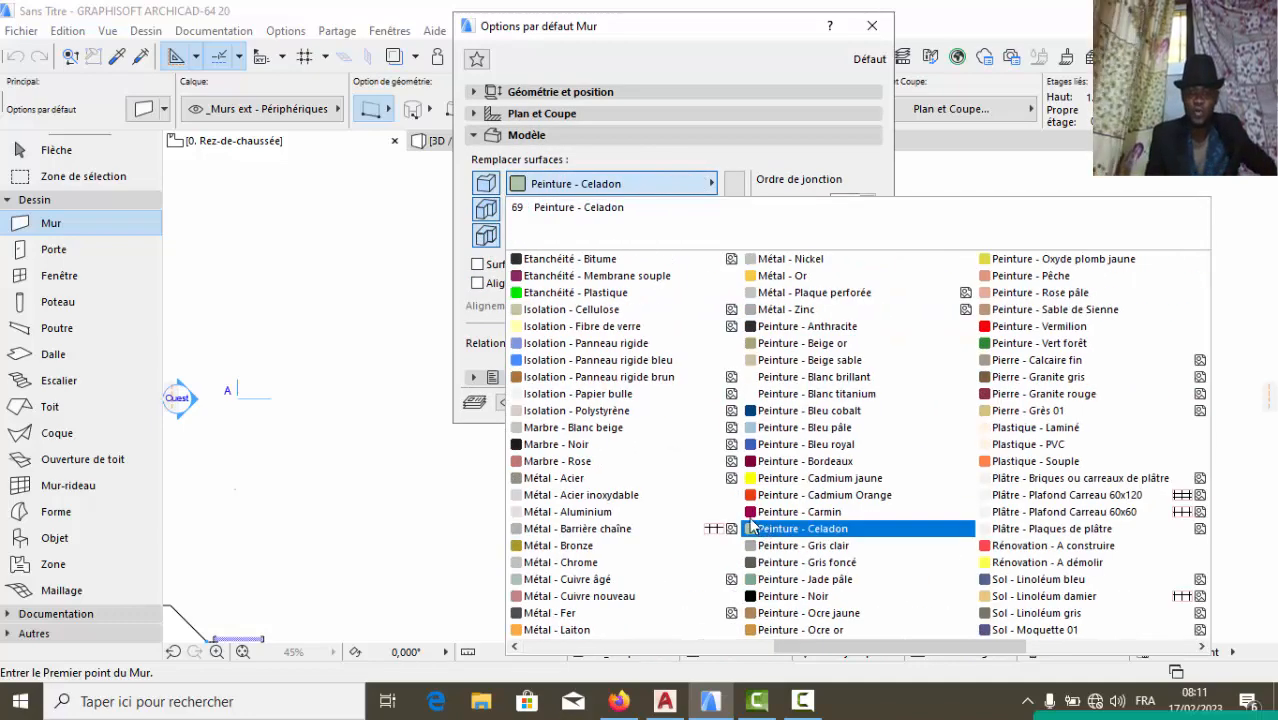
{"action": "scroll", "coordinate": [747, 525], "scroll_direction": "up", "scroll_amount": 1}
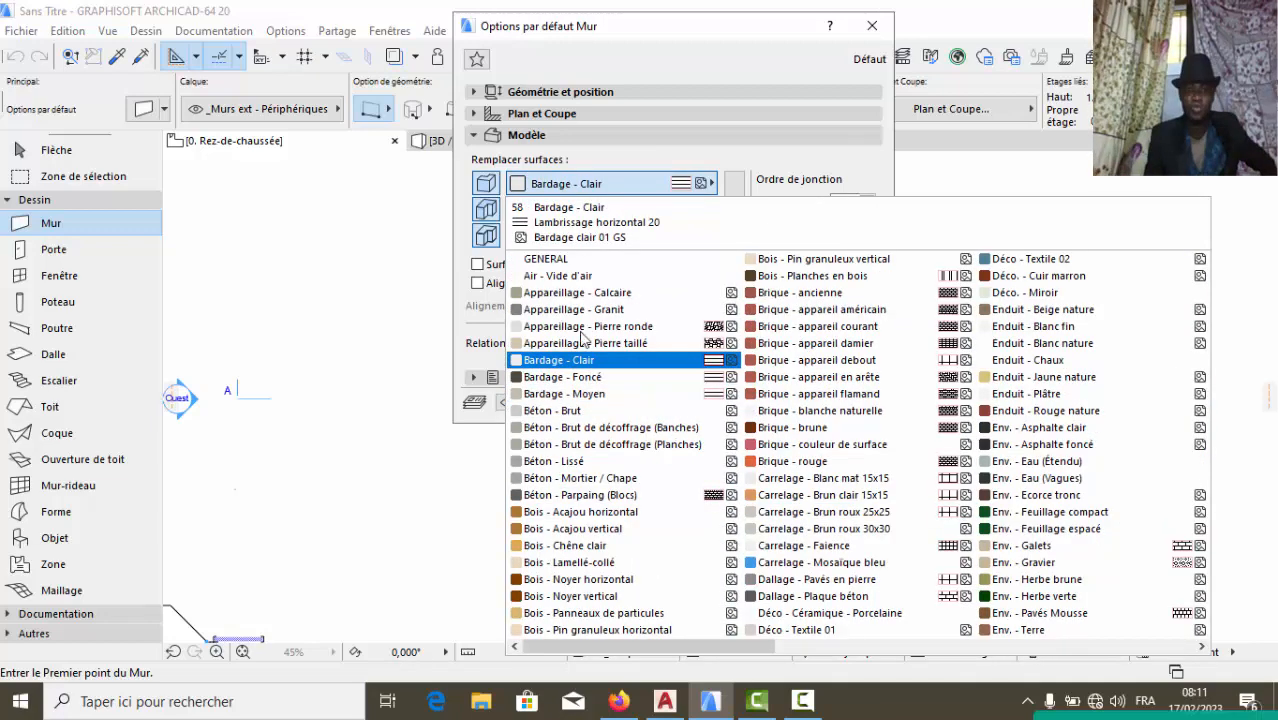
{"action": "left_click", "coordinate": [1040, 342]}
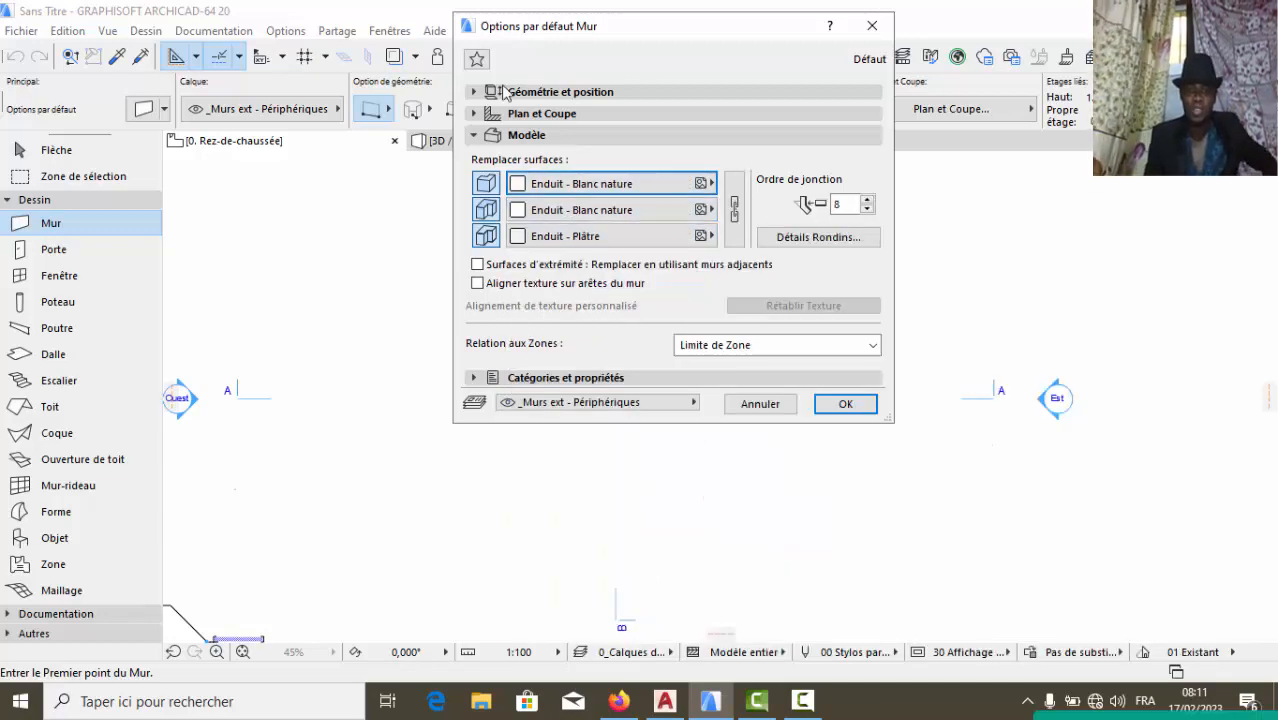
{"action": "left_click", "coordinate": [838, 407]}
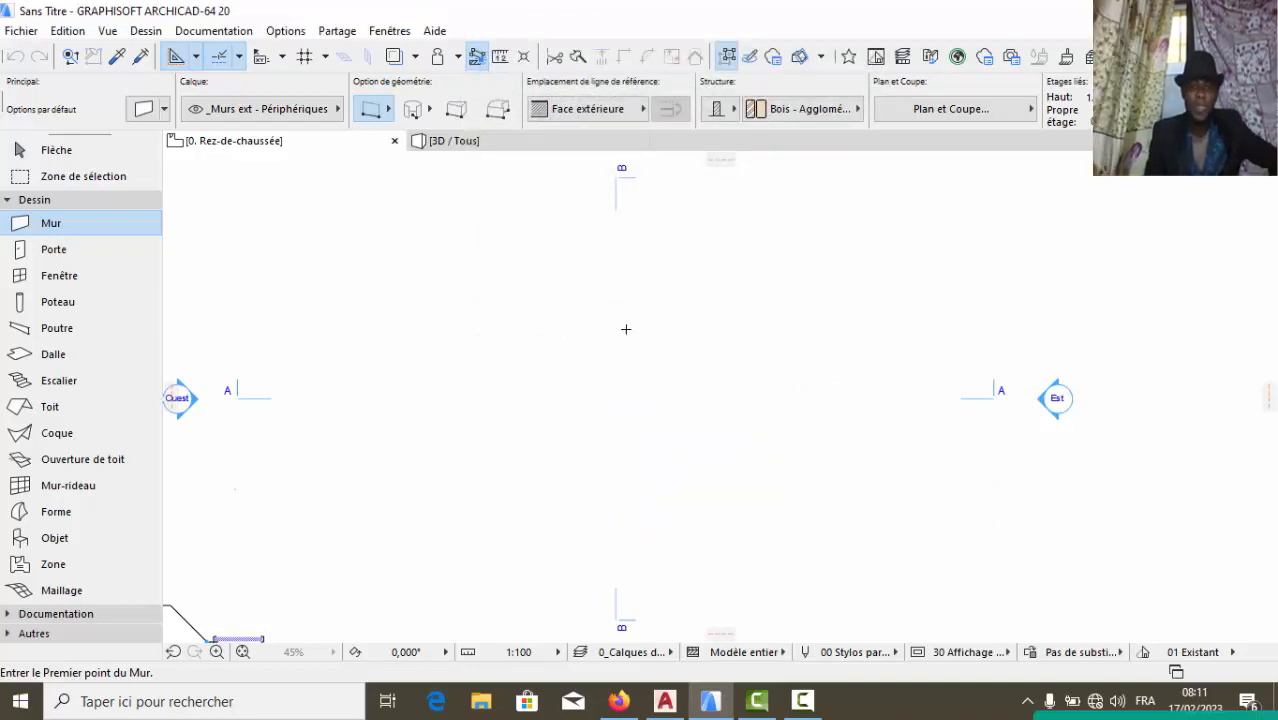
Draw a horizontal straight wall with a length of 6 in the upper part of the ground floor plan
{"action": "scroll", "coordinate": [575, 353], "scroll_direction": "up", "scroll_amount": 2}
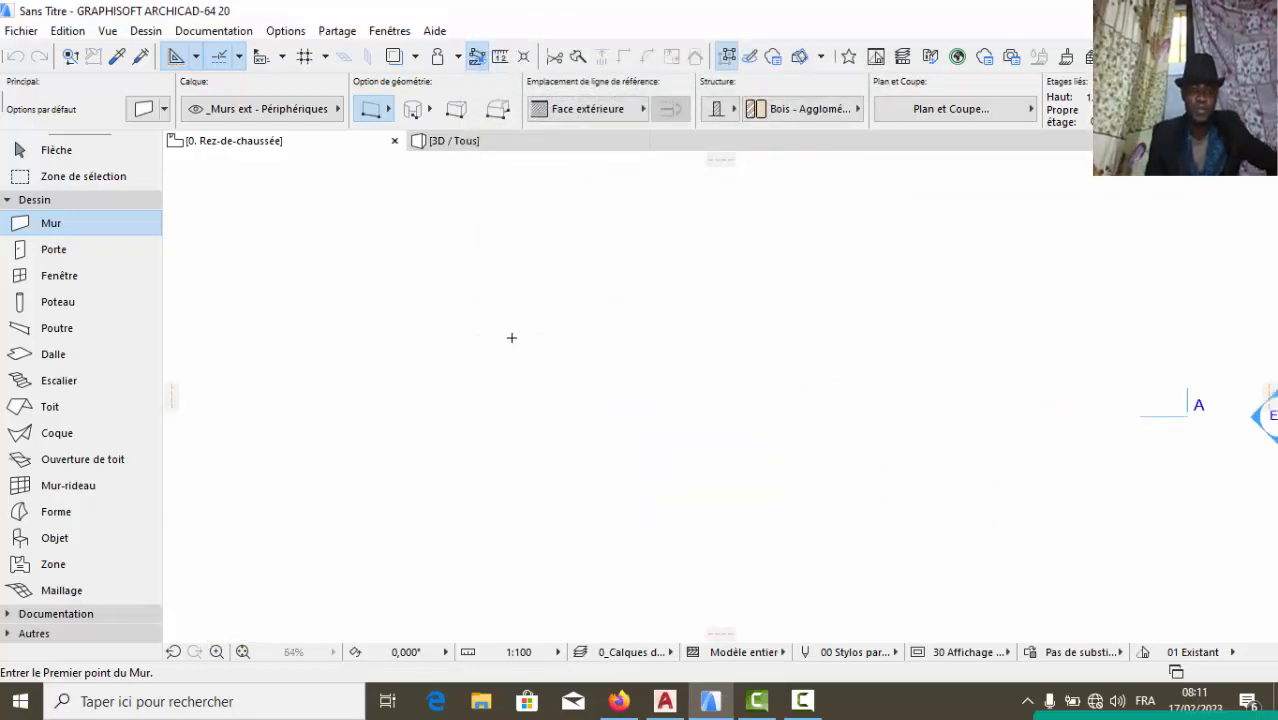
{"action": "scroll", "coordinate": [513, 343], "scroll_direction": "down", "scroll_amount": 2}
{"action": "scroll", "coordinate": [477, 315], "scroll_direction": "up", "scroll_amount": 1}
{"action": "scroll", "coordinate": [516, 462], "scroll_direction": "down", "scroll_amount": 1}
{"action": "scroll", "coordinate": [530, 267], "scroll_direction": "up", "scroll_amount": 1}
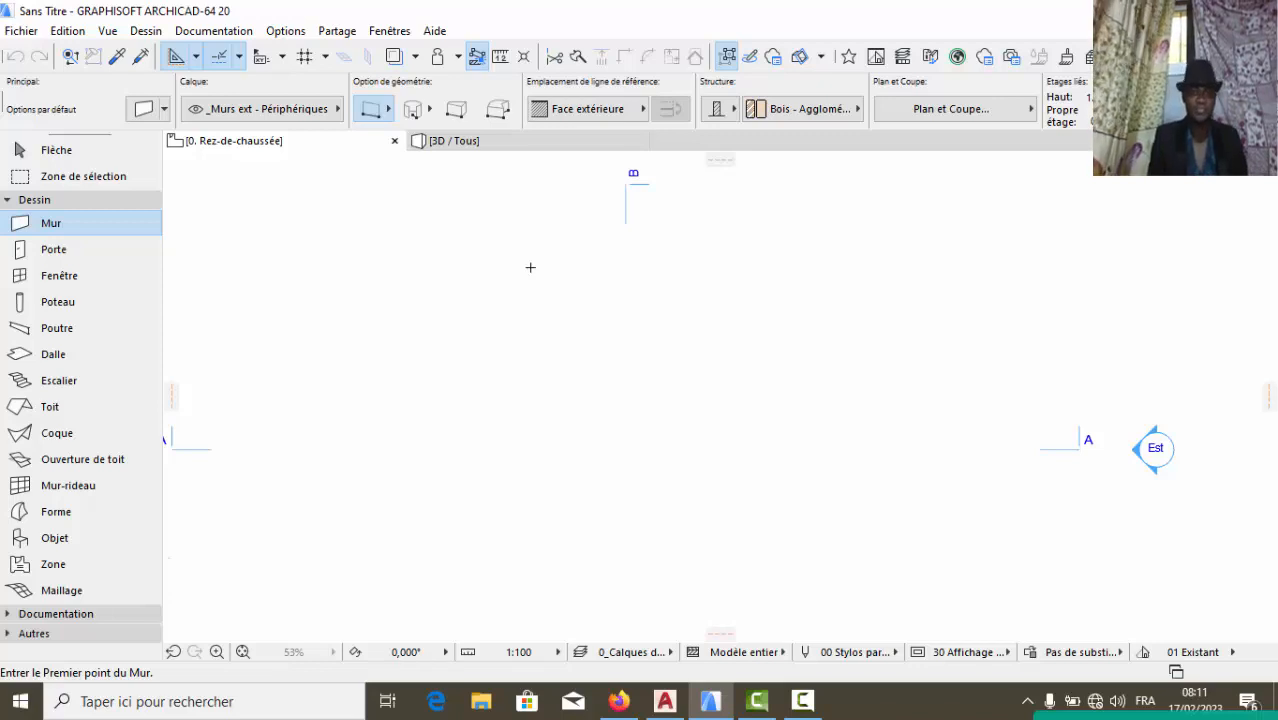
{"action": "left_click", "coordinate": [329, 303]}
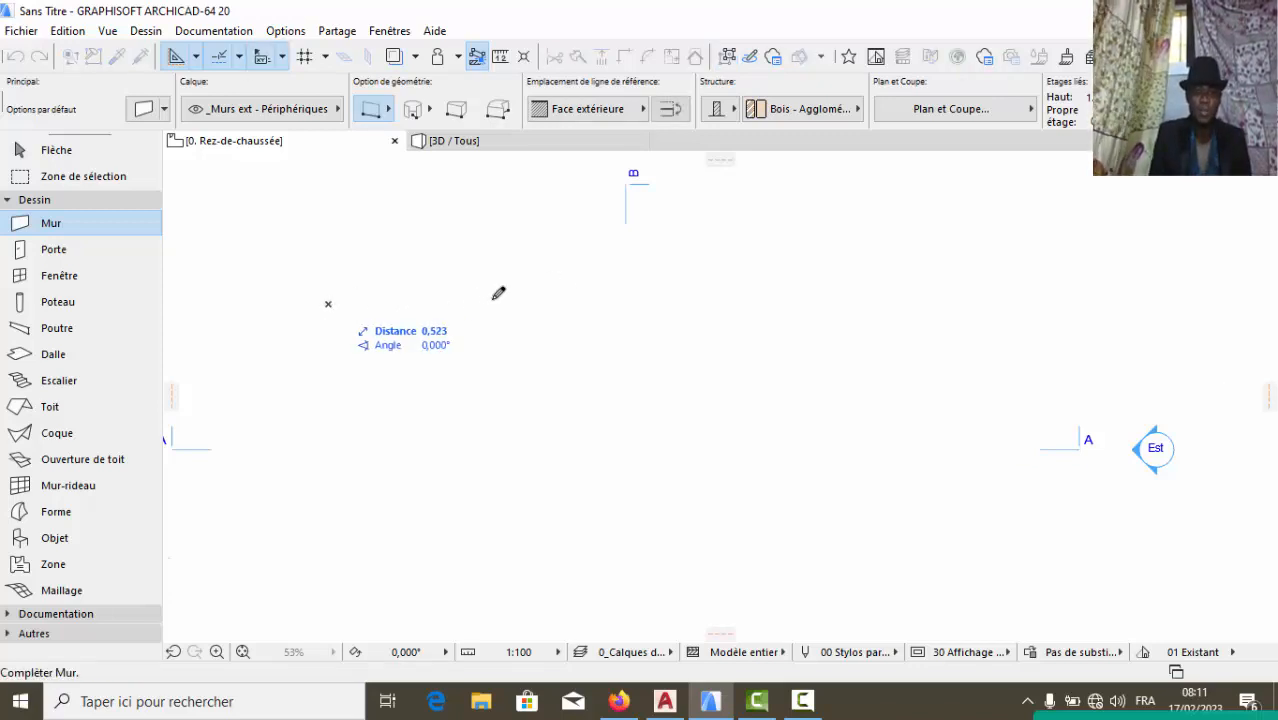
{"action": "scroll", "coordinate": [471, 300], "scroll_direction": "up", "scroll_amount": 3}
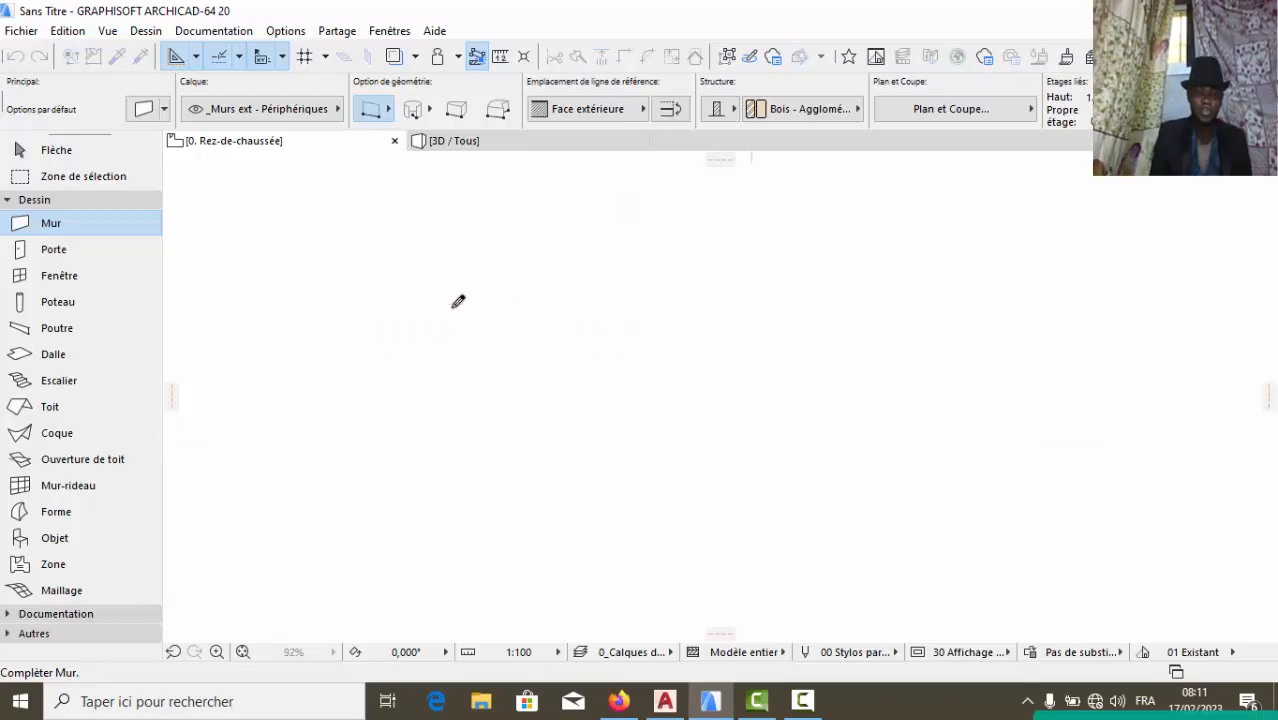
{"action": "scroll", "coordinate": [613, 303], "scroll_direction": "down", "scroll_amount": 1}
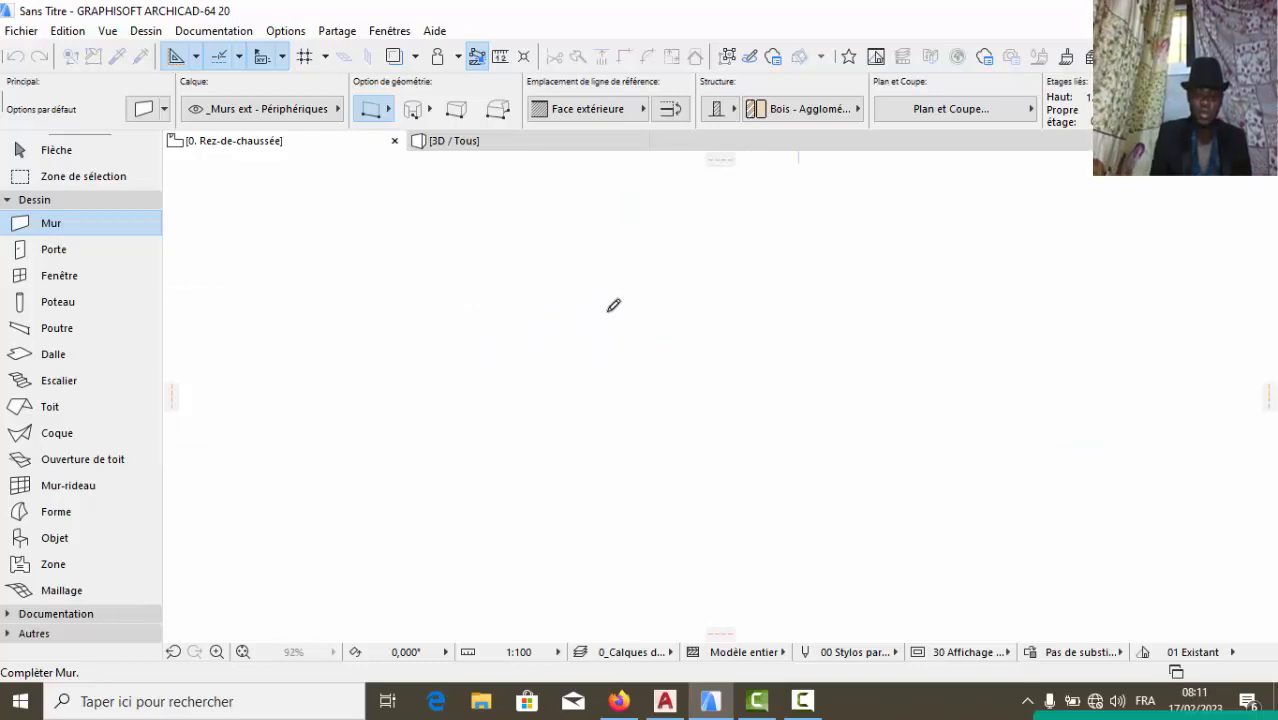
{"action": "scroll", "coordinate": [593, 294], "scroll_direction": "up", "scroll_amount": 2}
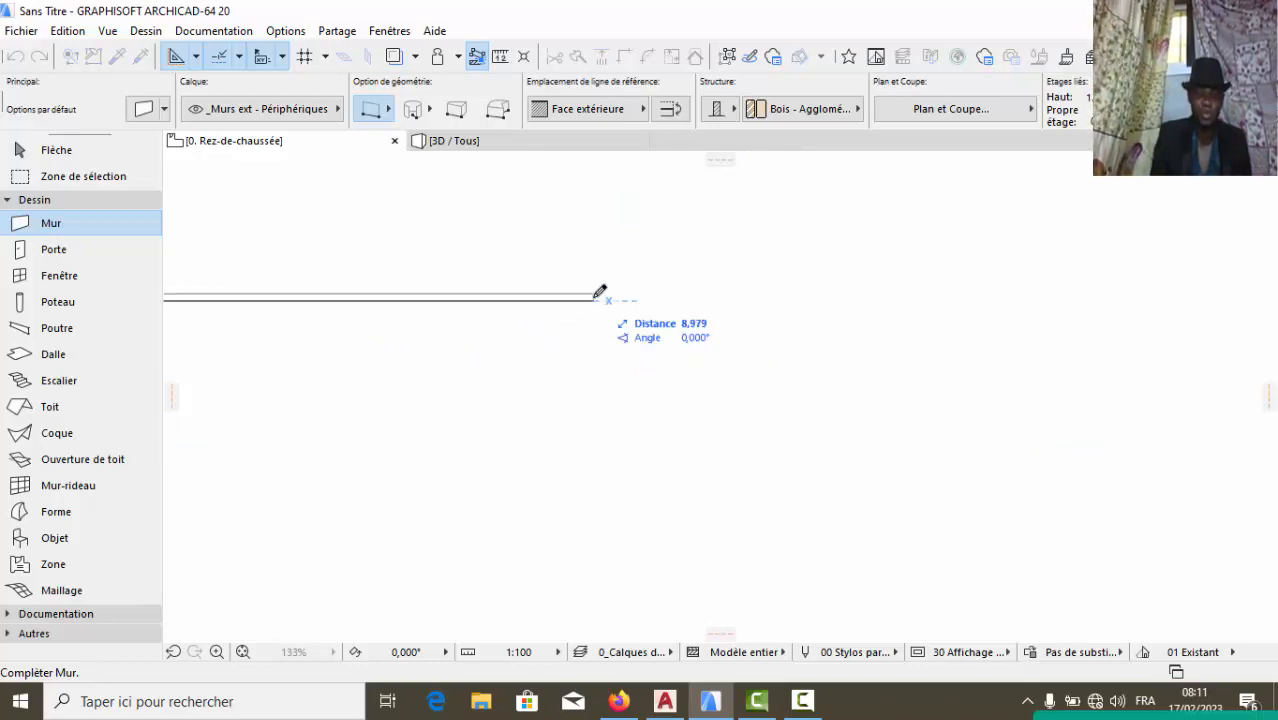
{"action": "scroll", "coordinate": [604, 292], "scroll_direction": "down", "scroll_amount": 1}
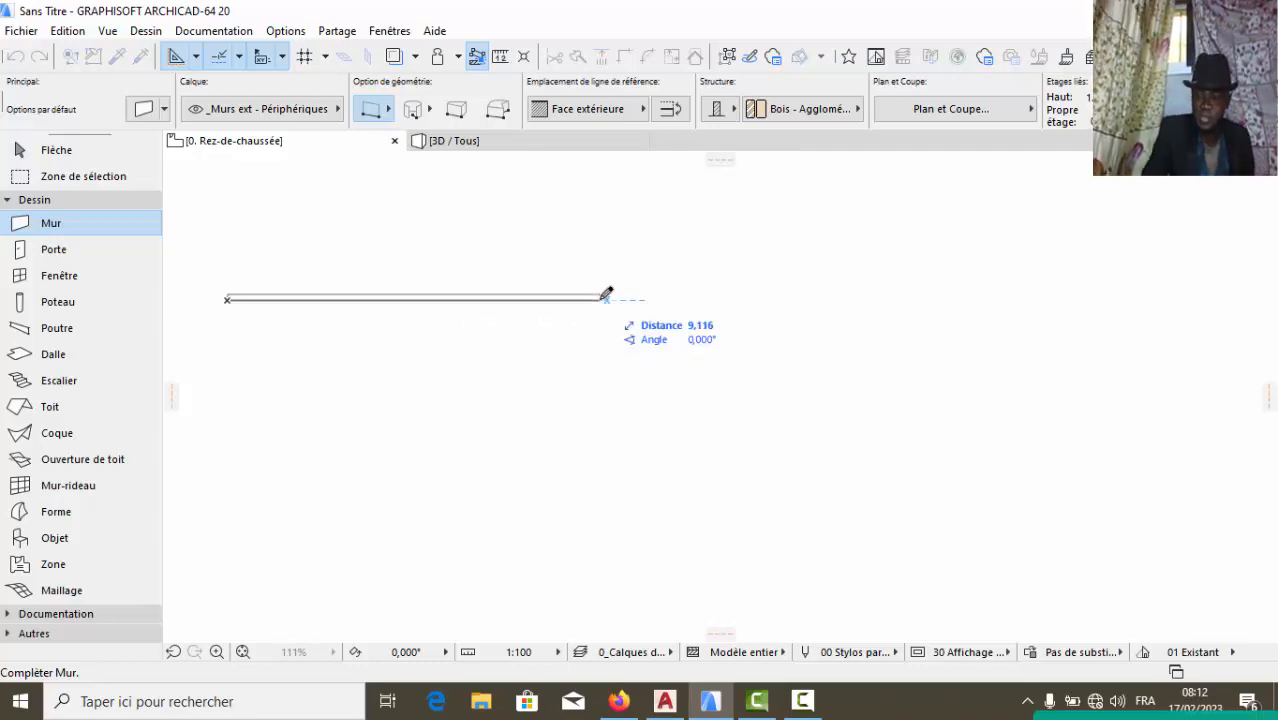
{"action": "type", "text": "6"}
{"action": "key", "text": "Return"}
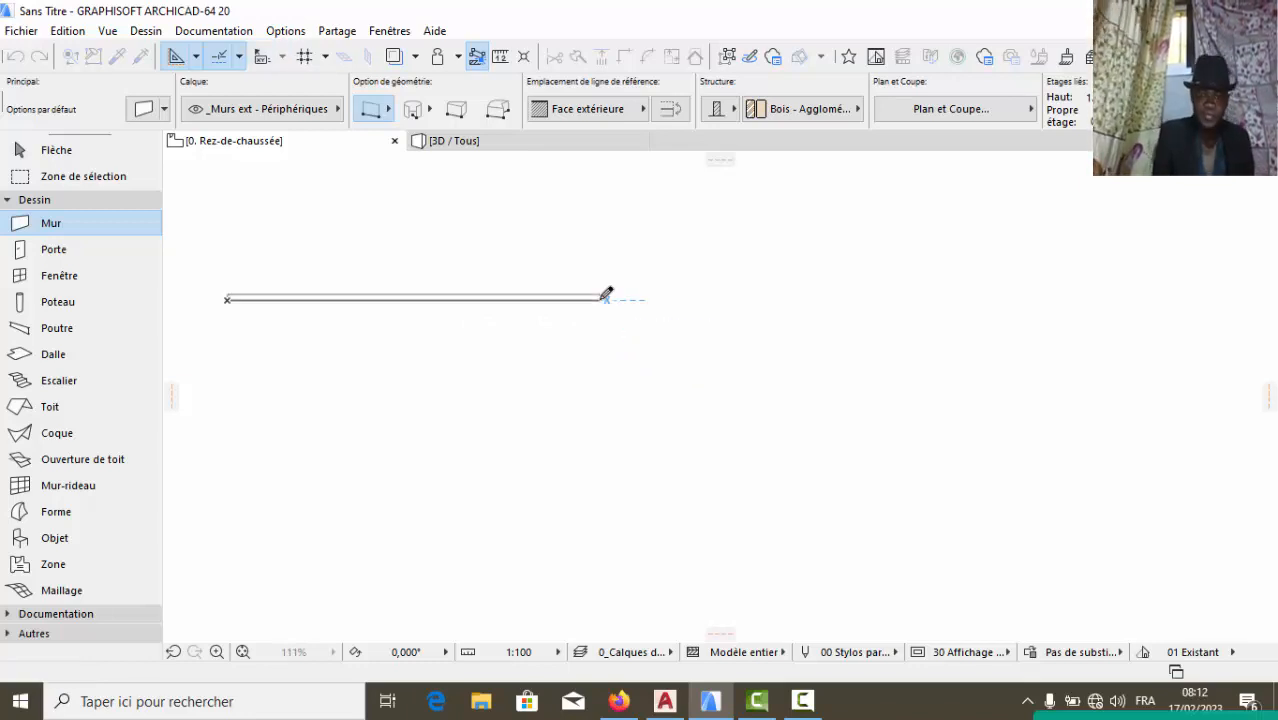
Choose the single straight wall as the geometry method for the wall tool
{"action": "scroll", "coordinate": [738, 288], "scroll_direction": "down", "scroll_amount": 1}
{"action": "scroll", "coordinate": [466, 323], "scroll_direction": "up", "scroll_amount": 1}
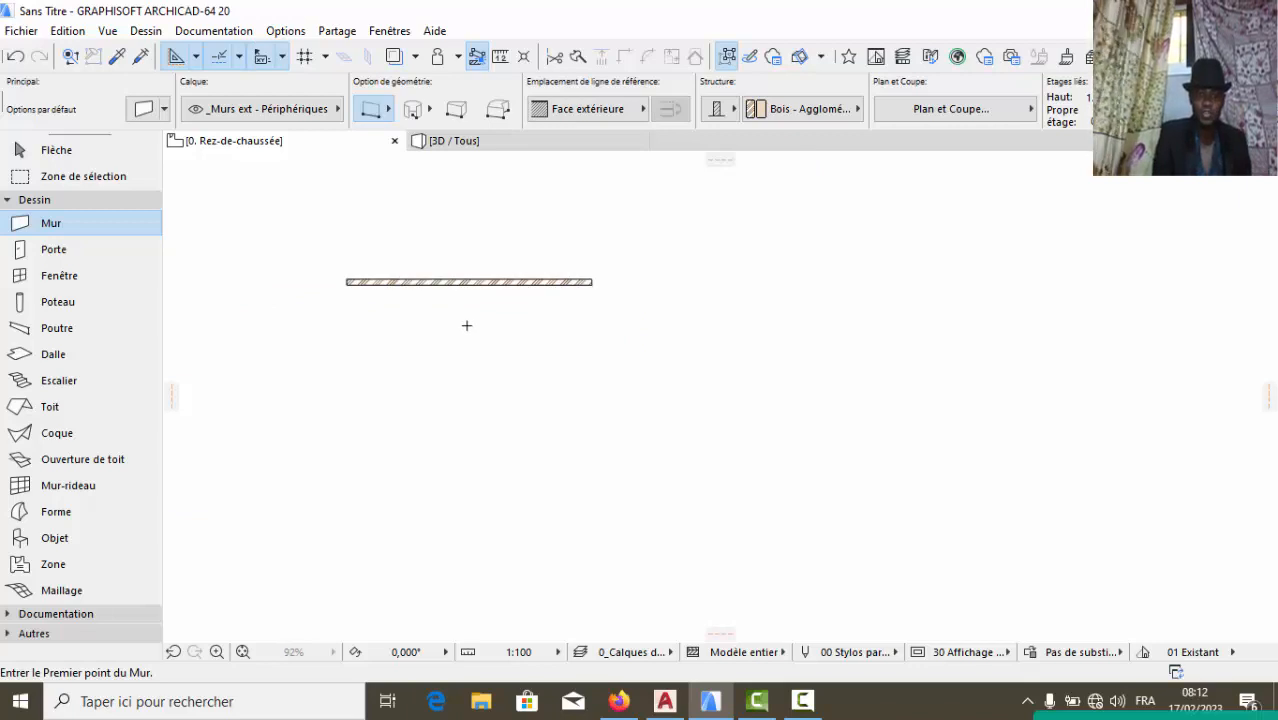
{"action": "scroll", "coordinate": [467, 309], "scroll_direction": "up", "scroll_amount": 2}
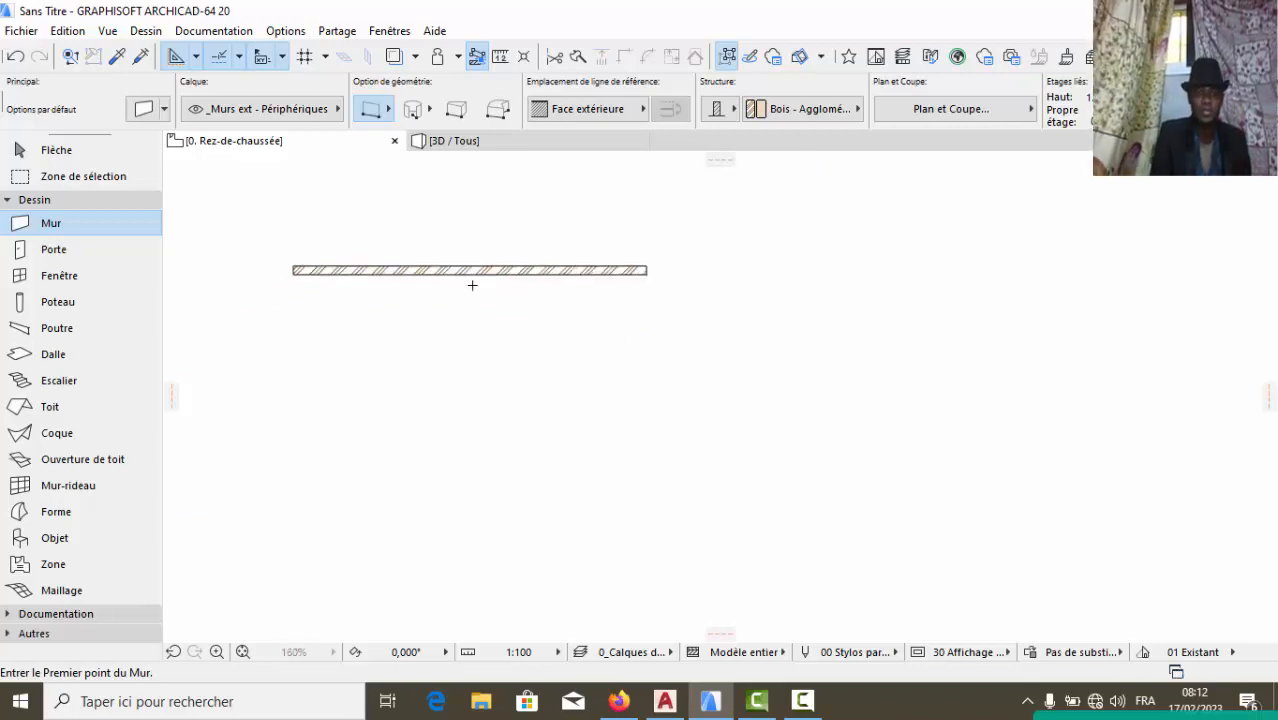
{"action": "left_click", "coordinate": [377, 110]}
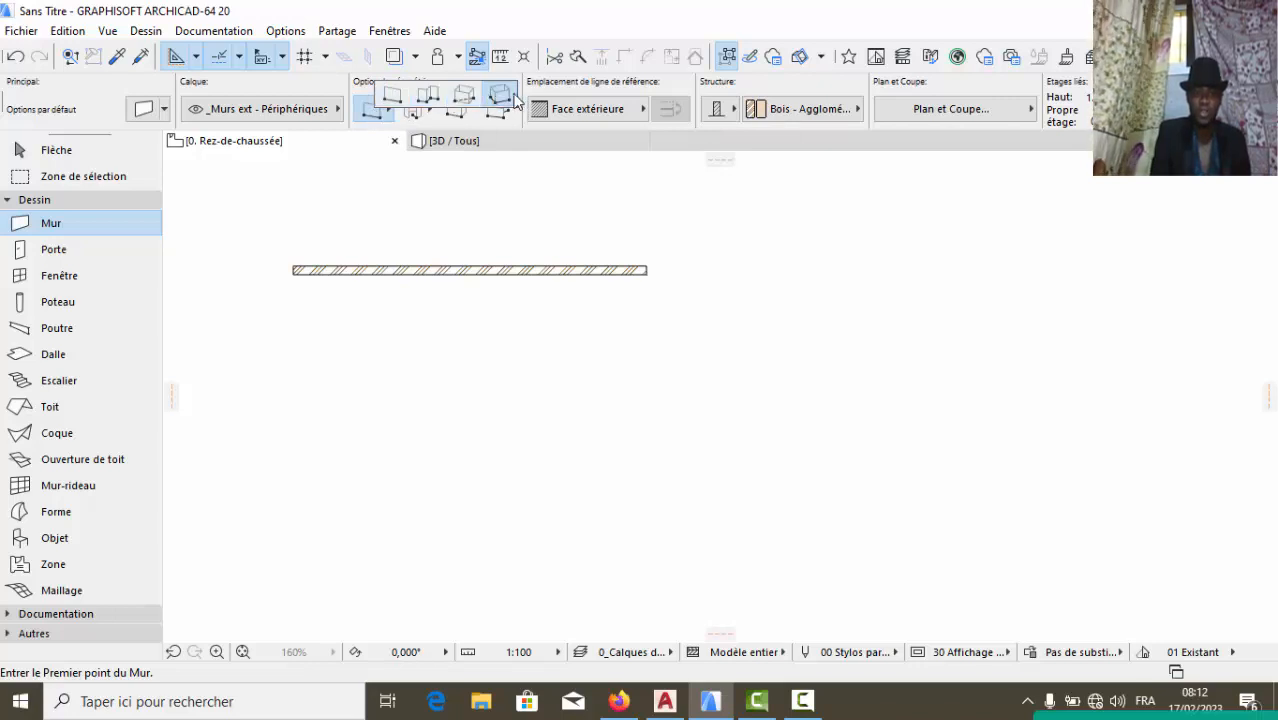
{"action": "left_click", "coordinate": [393, 97]}
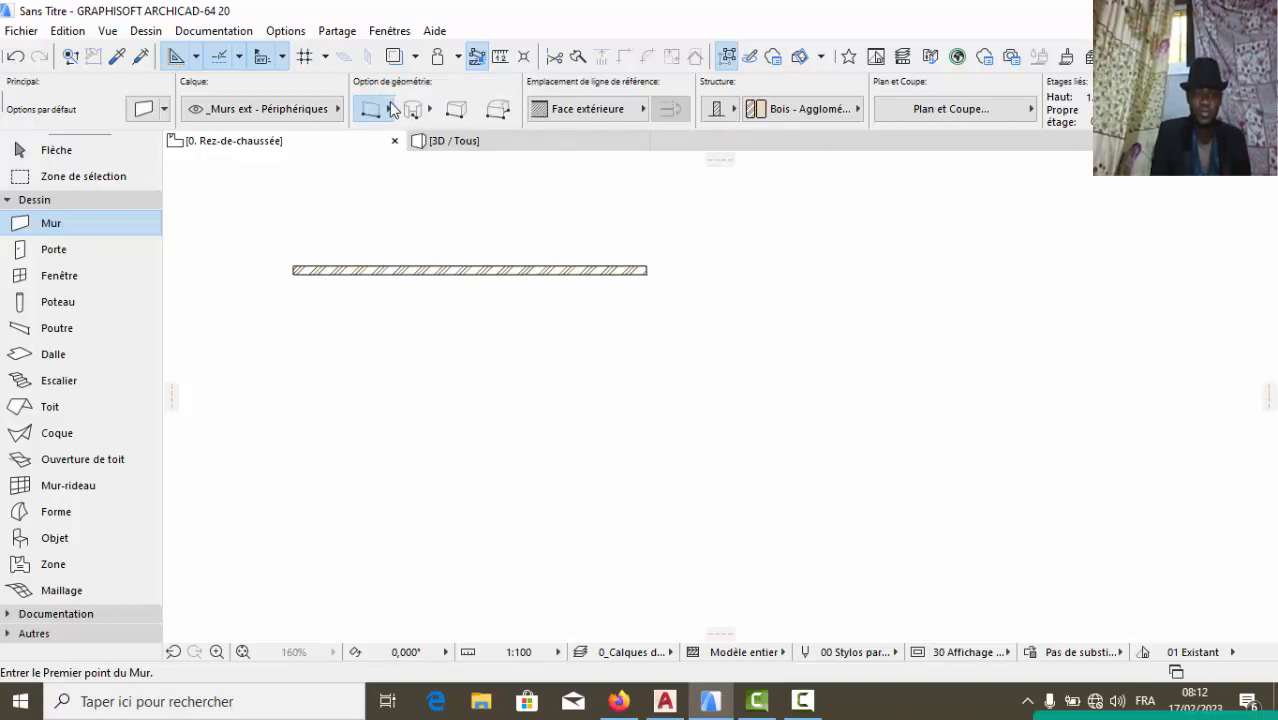
Draw a vertical wall with a length of 4 downward from the right end of the horizontal wall
{"action": "left_click", "coordinate": [648, 270]}
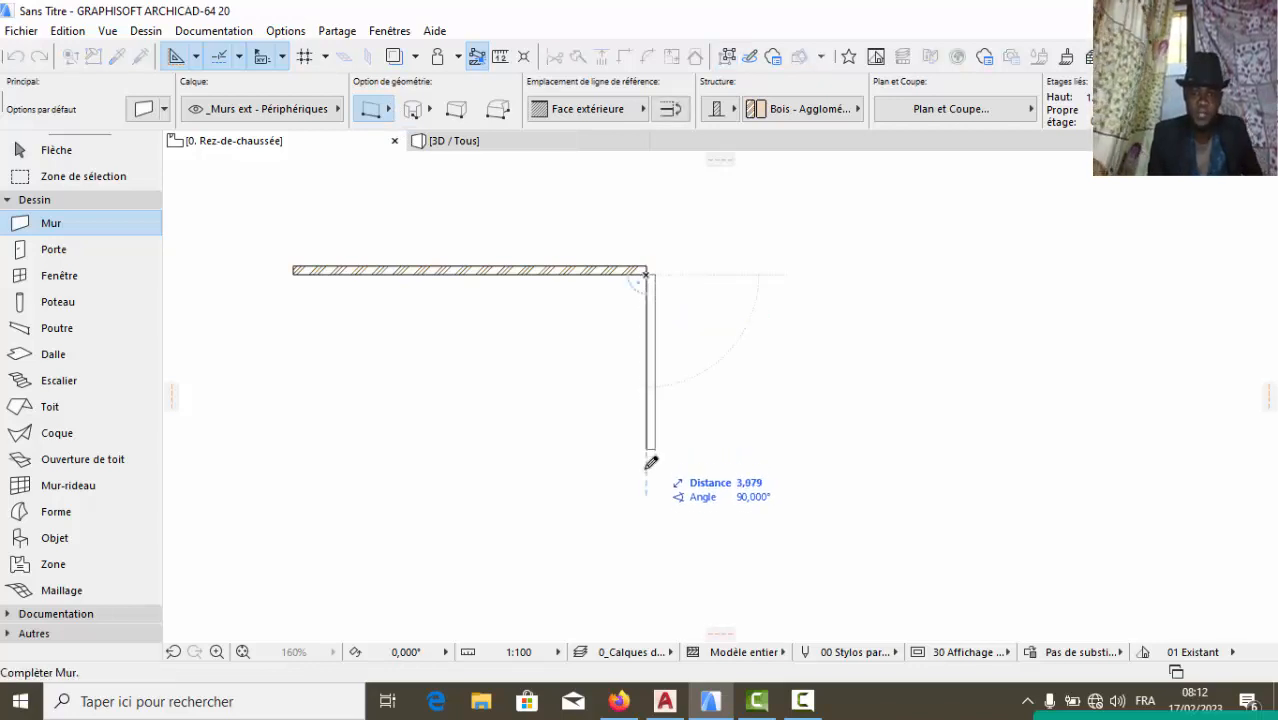
{"action": "type", "text": "4"}
{"action": "key", "text": "Return"}
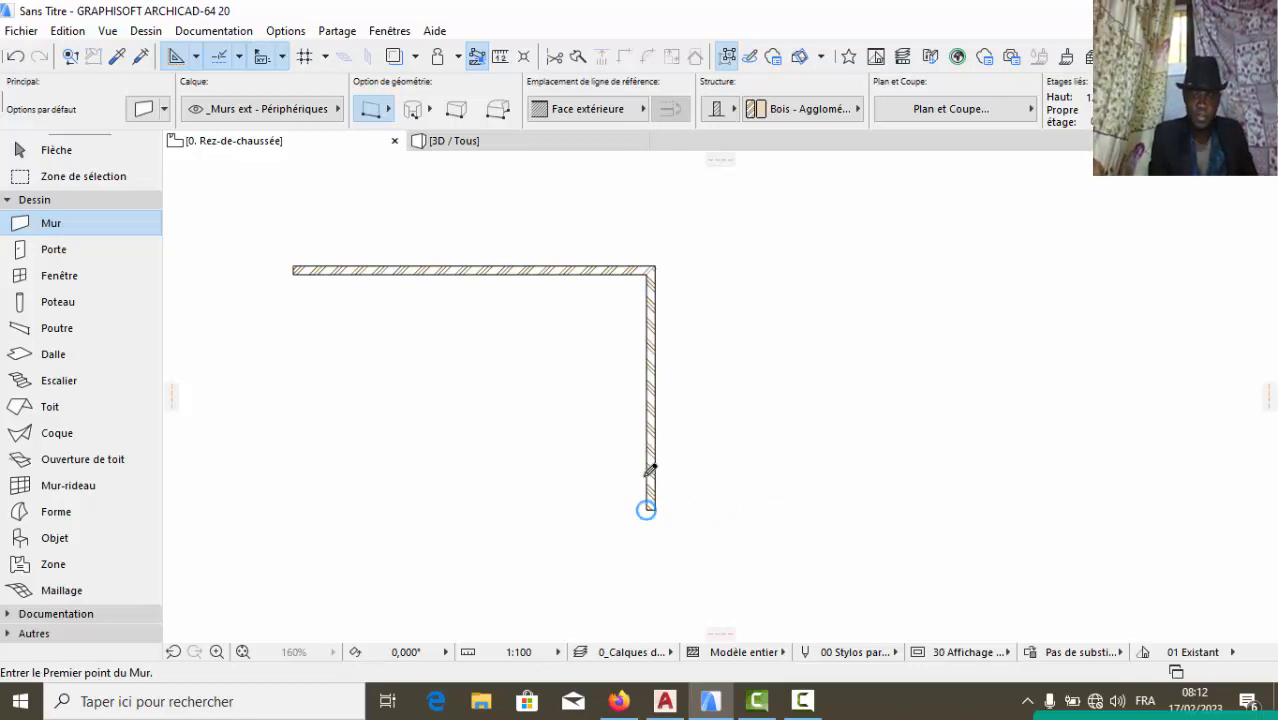
Draw a horizontal wall with a length of 6 leftward from the lower end of the vertical wall
{"action": "left_click", "coordinate": [646, 510]}
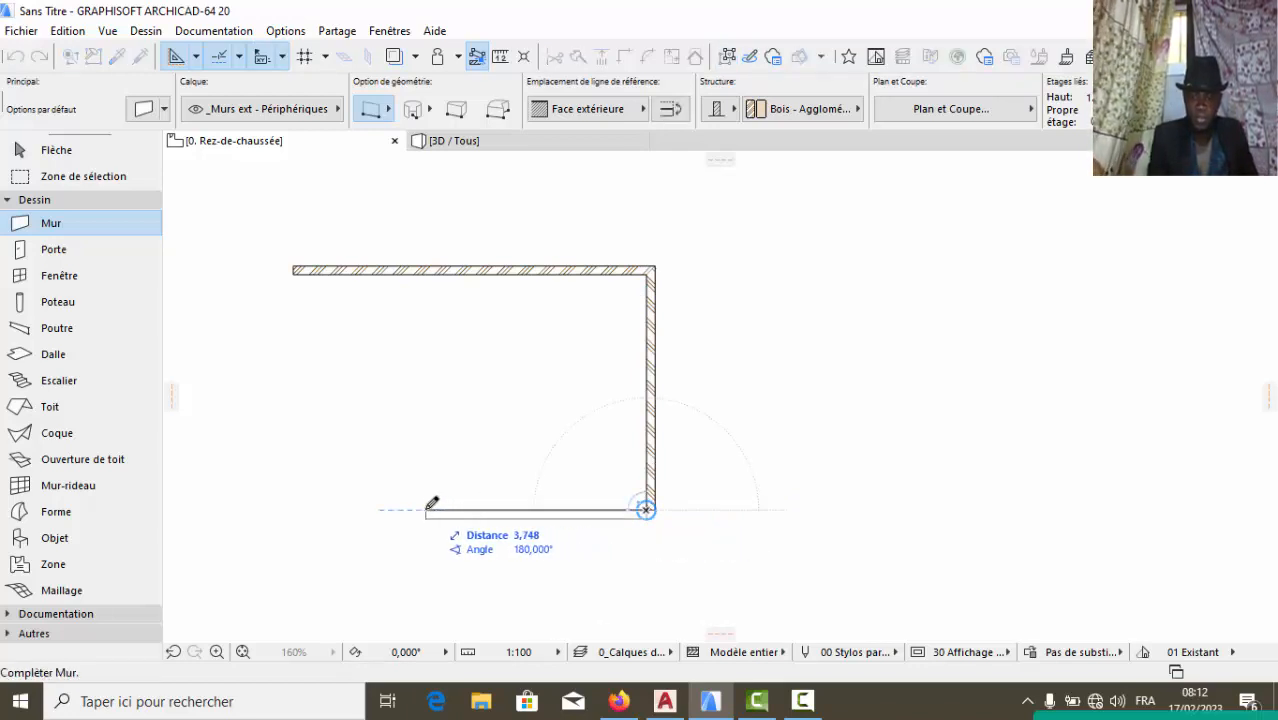
{"action": "type", "text": "6"}
{"action": "key", "text": "Return"}
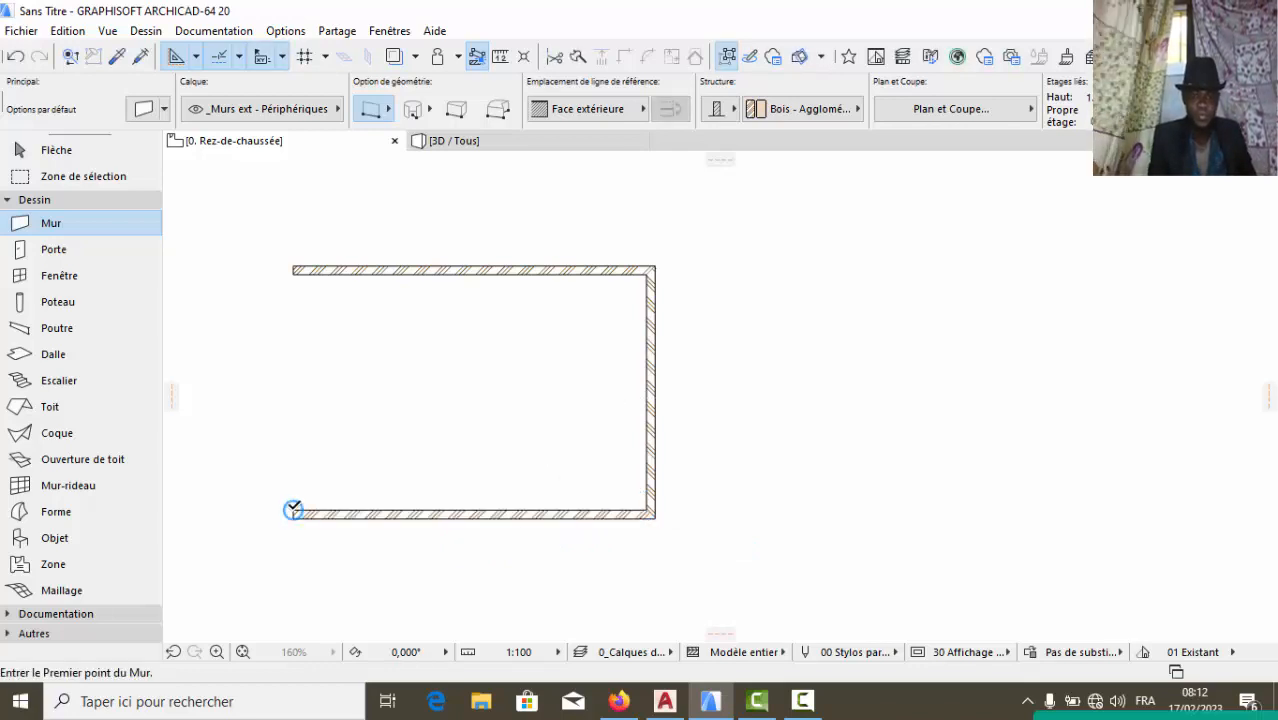
Close the rectangular room with a left wall joining the free ends of the lower and upper walls
{"action": "left_click", "coordinate": [293, 510]}
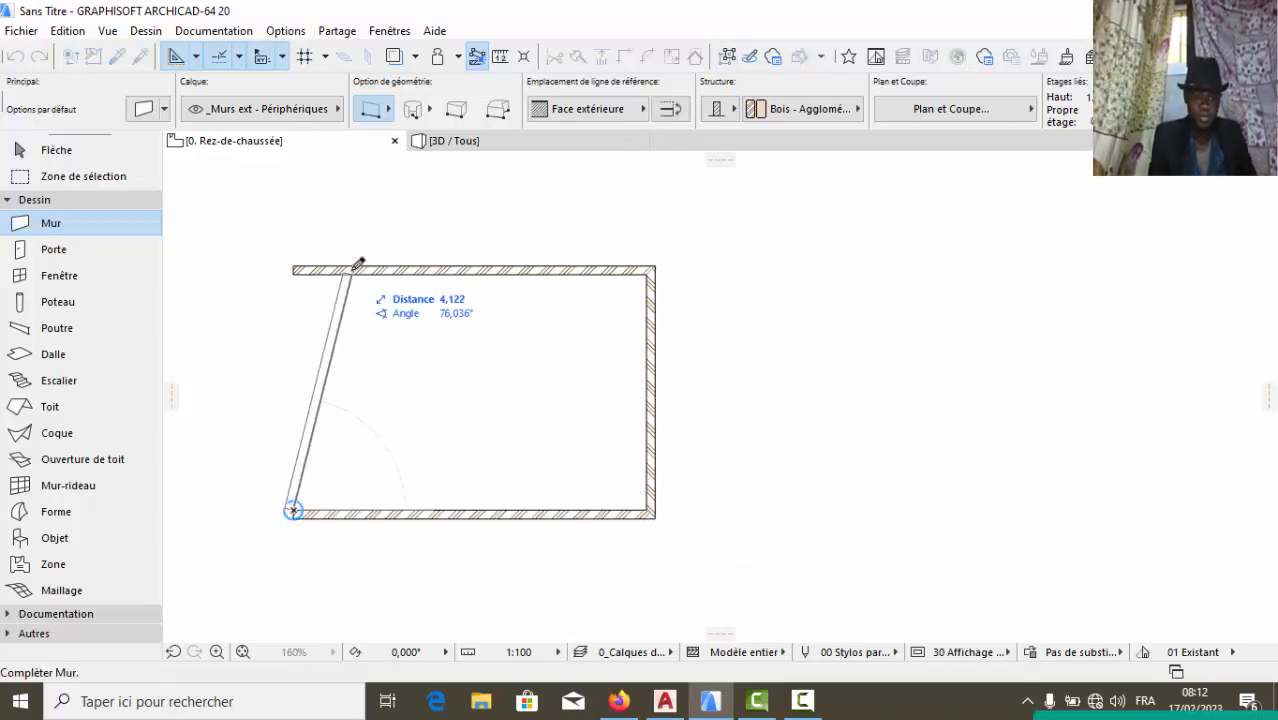
{"action": "left_click", "coordinate": [296, 269]}
{"action": "scroll", "coordinate": [296, 269], "scroll_direction": "down", "scroll_amount": 5}
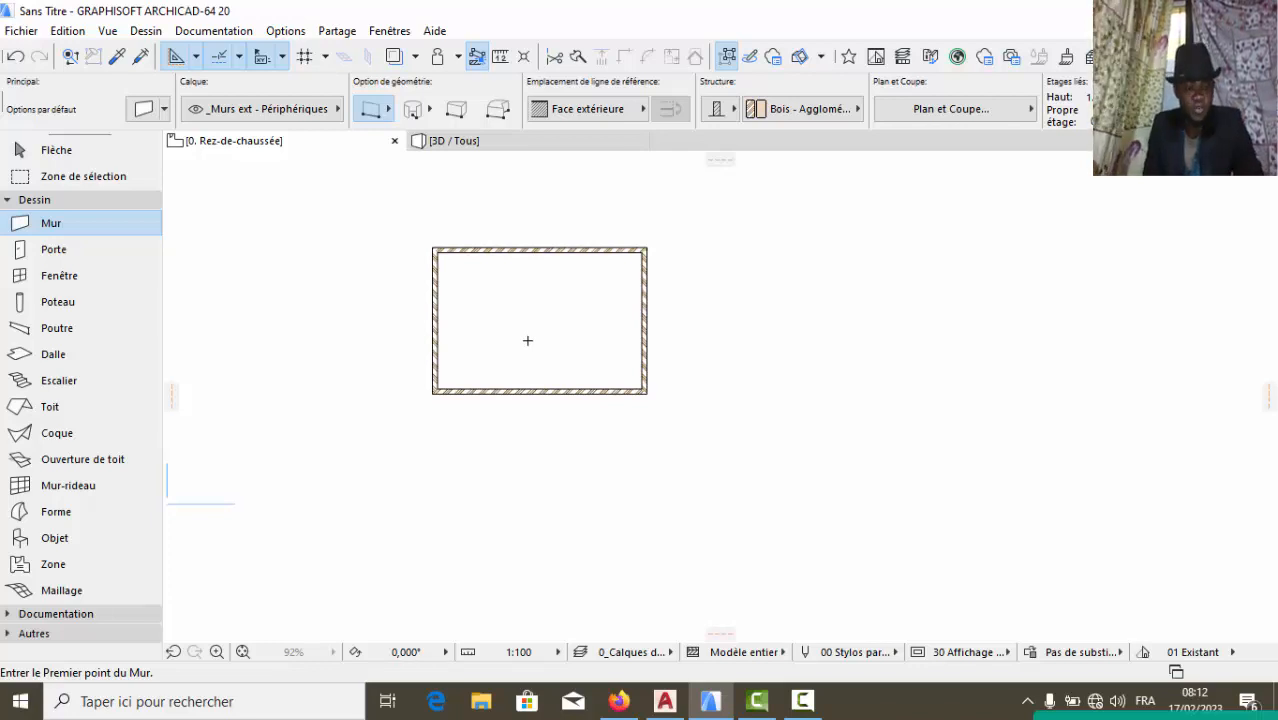
{"action": "scroll", "coordinate": [645, 322], "scroll_direction": "down", "scroll_amount": 3}
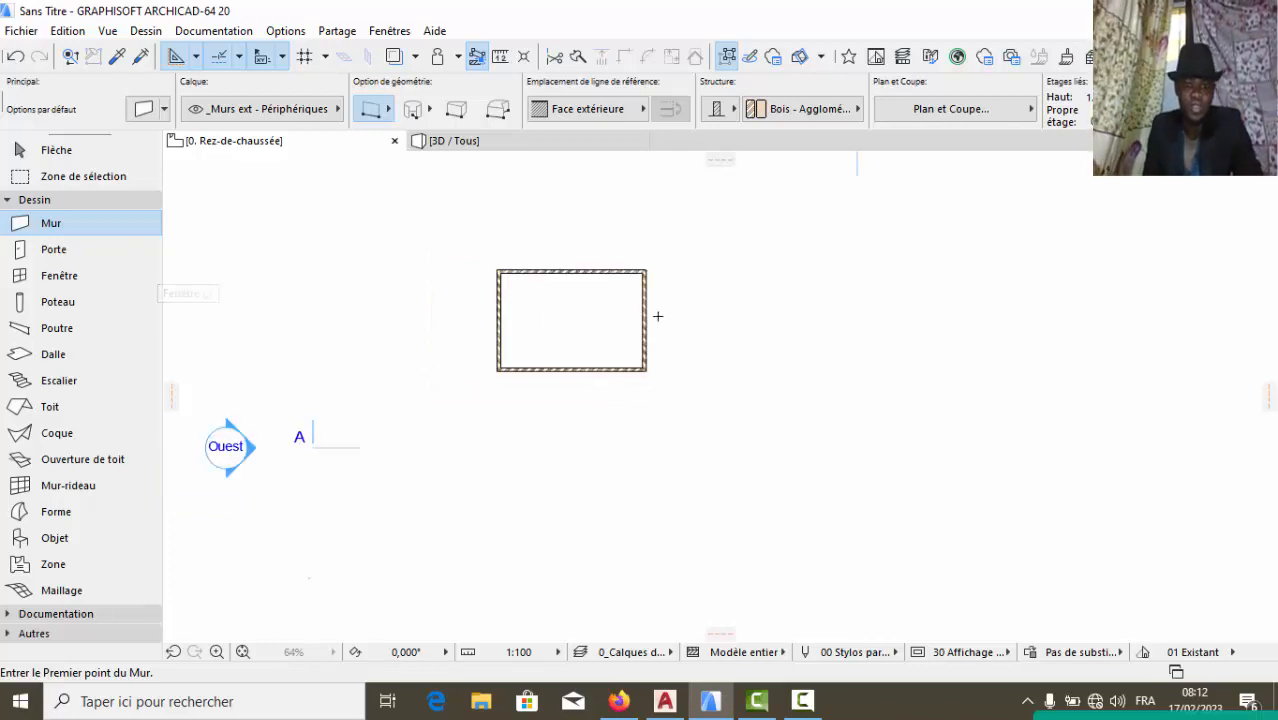
{"action": "key", "text": "Escape"}
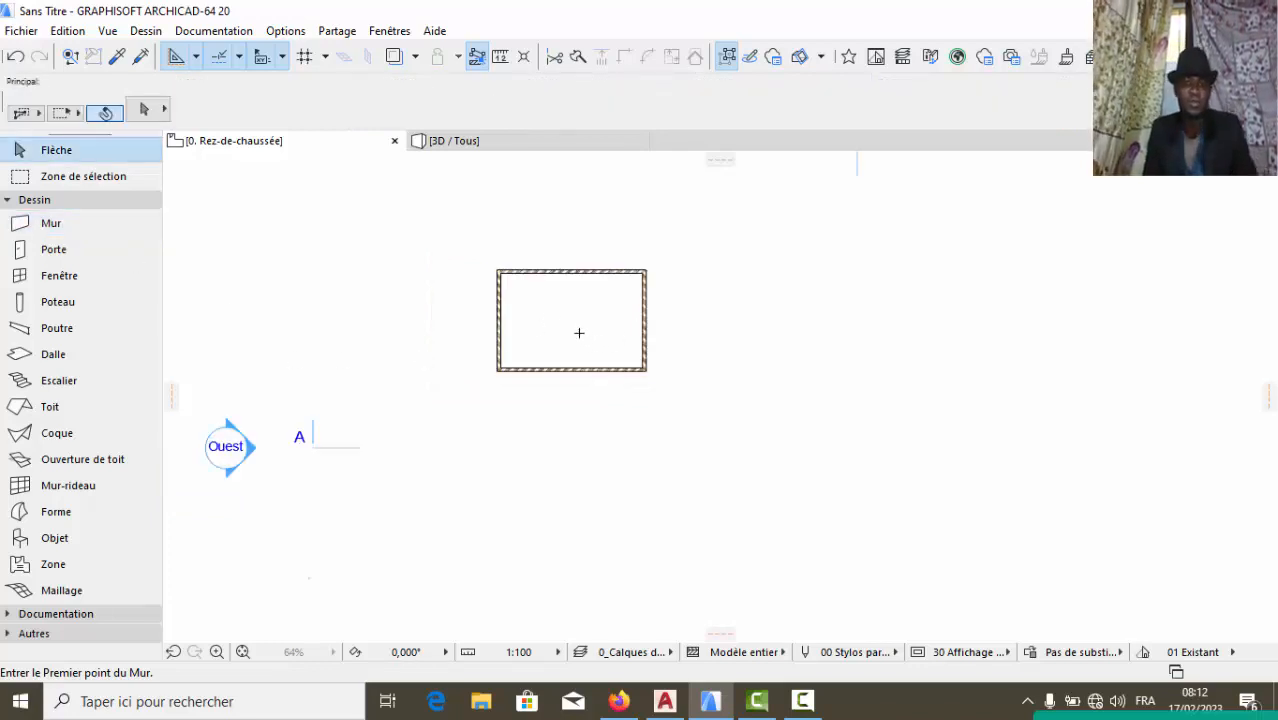
Draw a single vertical 2D line with a length of 4 downward from the outer face of the room's lower wall
{"action": "scroll", "coordinate": [551, 295], "scroll_direction": "up", "scroll_amount": 1}
{"action": "left_click", "coordinate": [61, 200]}
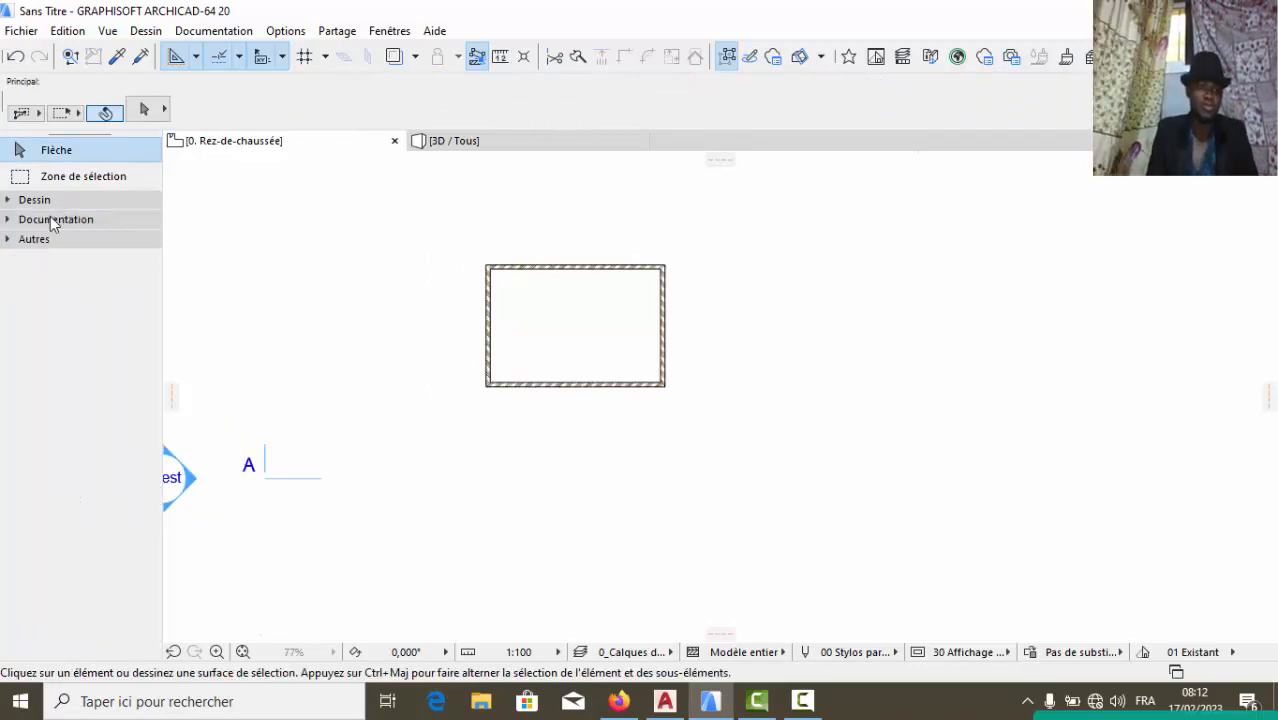
{"action": "left_click", "coordinate": [50, 218]}
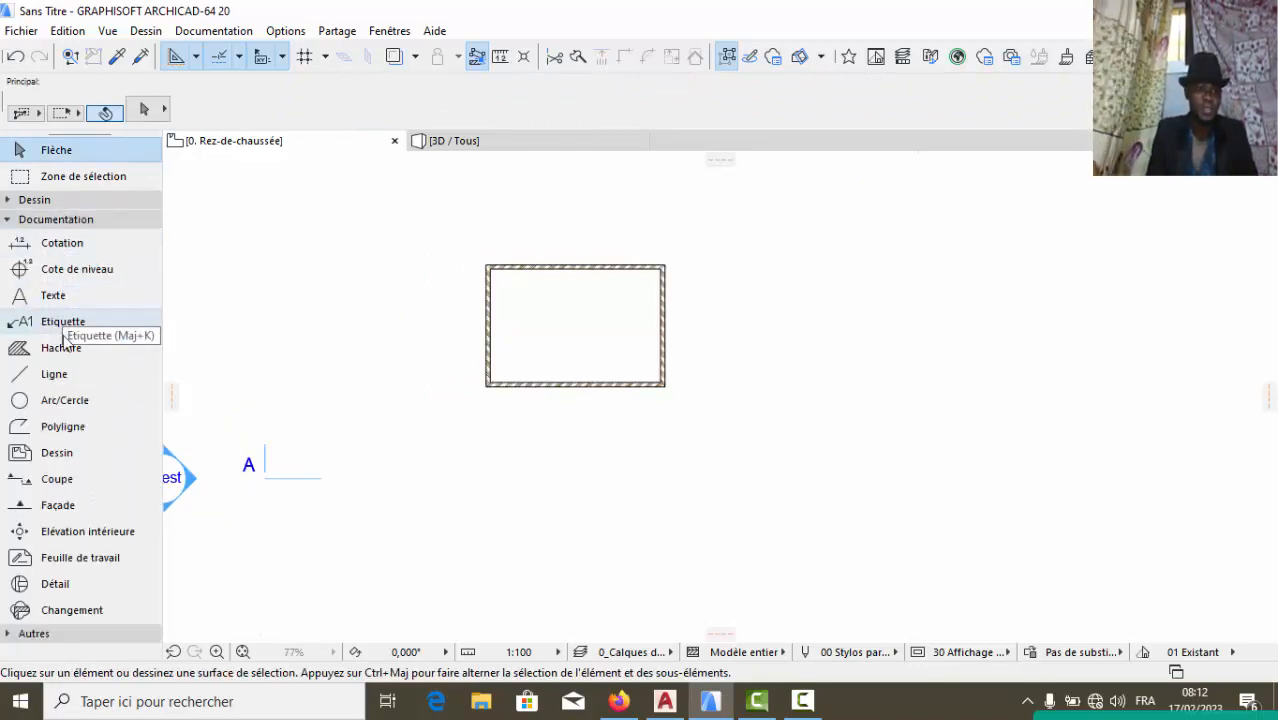
{"action": "left_click", "coordinate": [51, 376]}
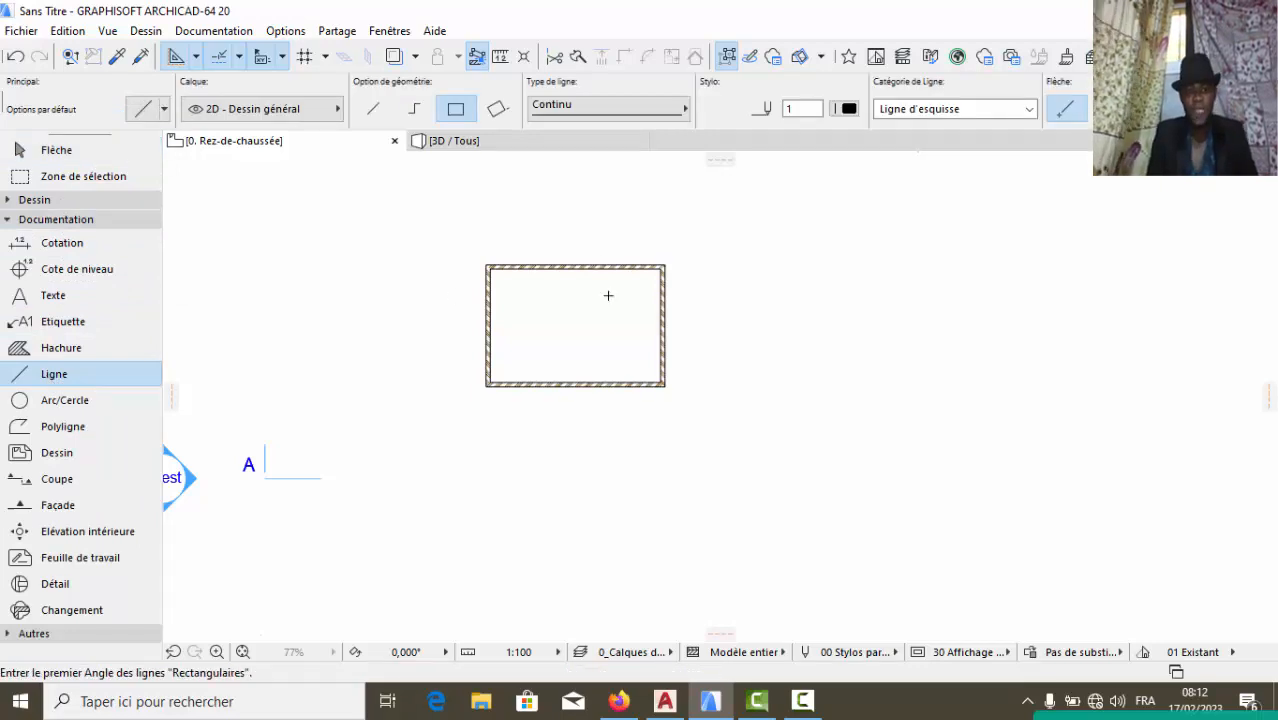
{"action": "scroll", "coordinate": [583, 321], "scroll_direction": "down", "scroll_amount": 1}
{"action": "scroll", "coordinate": [576, 382], "scroll_direction": "up", "scroll_amount": 1}
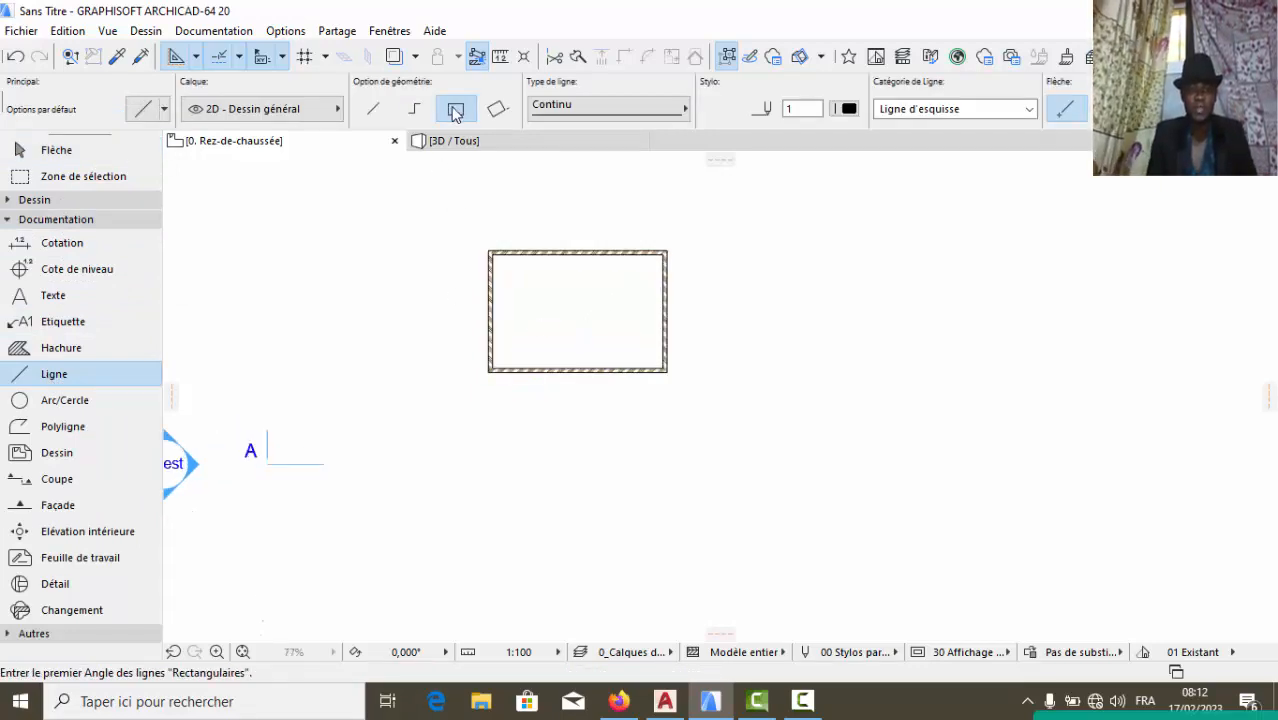
{"action": "left_click", "coordinate": [373, 112]}
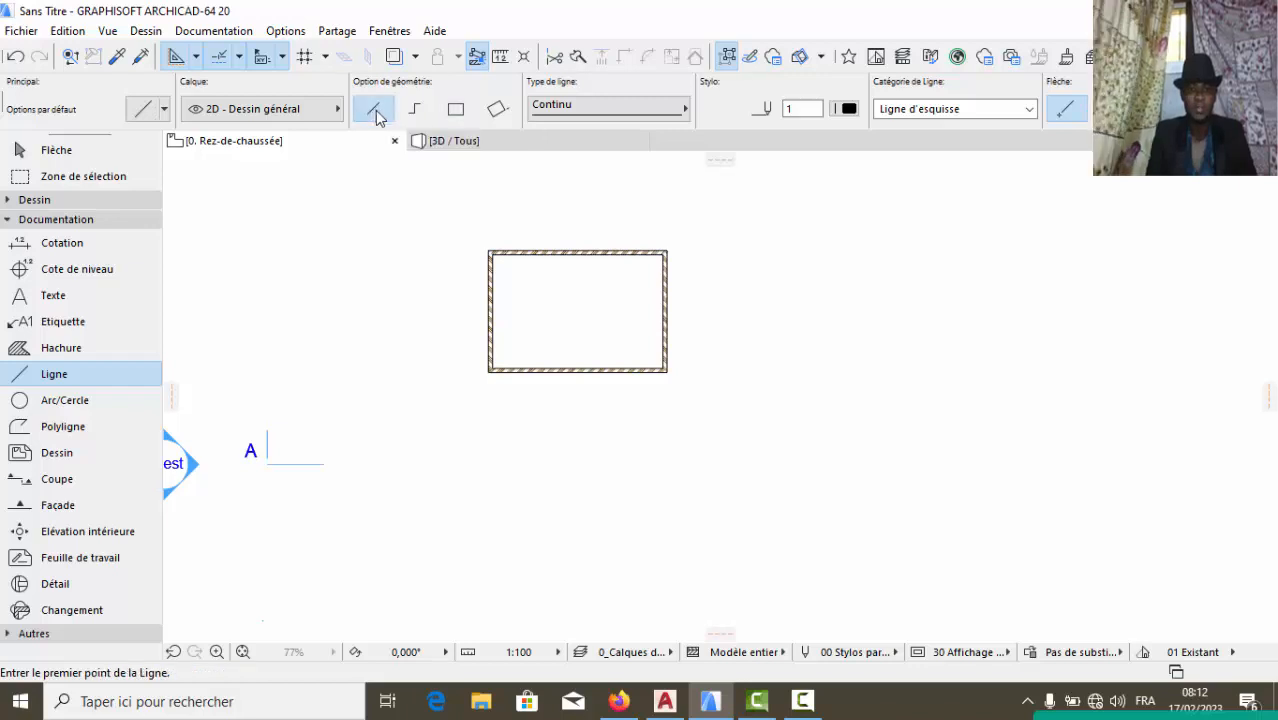
{"action": "scroll", "coordinate": [568, 394], "scroll_direction": "up", "scroll_amount": 2}
{"action": "scroll", "coordinate": [570, 396], "scroll_direction": "up", "scroll_amount": 2}
{"action": "left_click", "coordinate": [636, 348]}
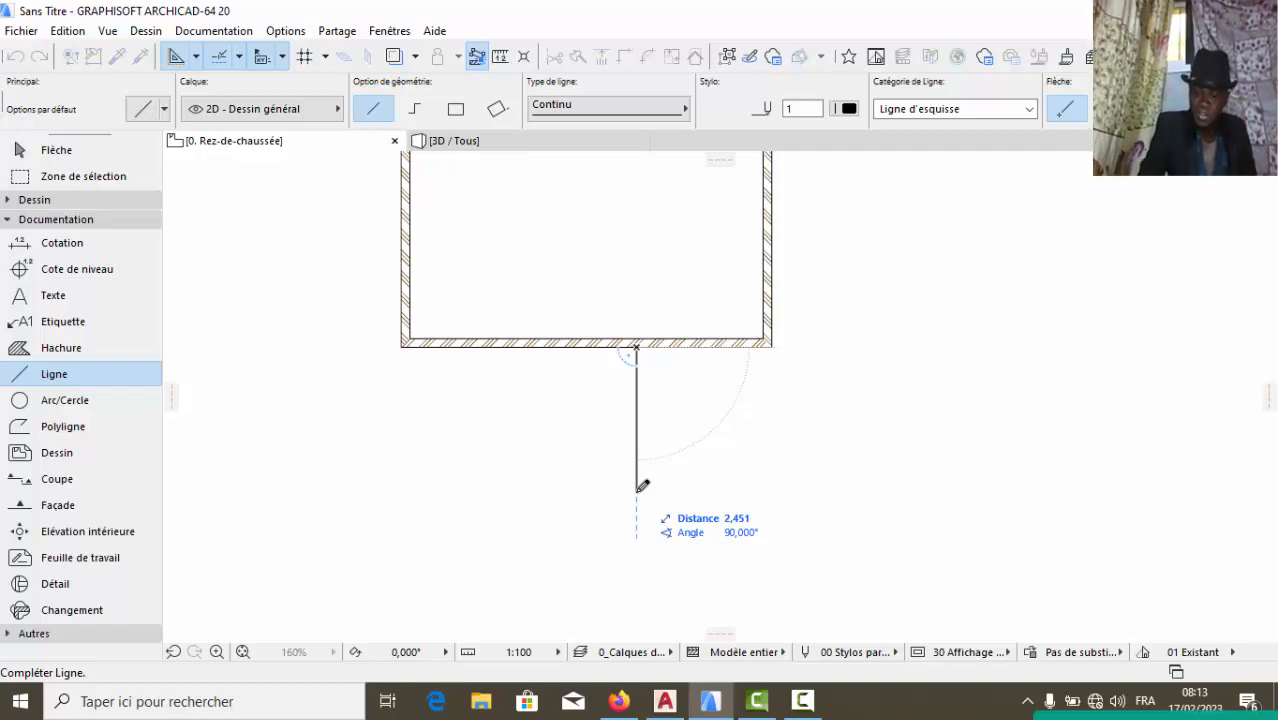
{"action": "type", "text": "4"}
{"action": "key", "text": "Return"}
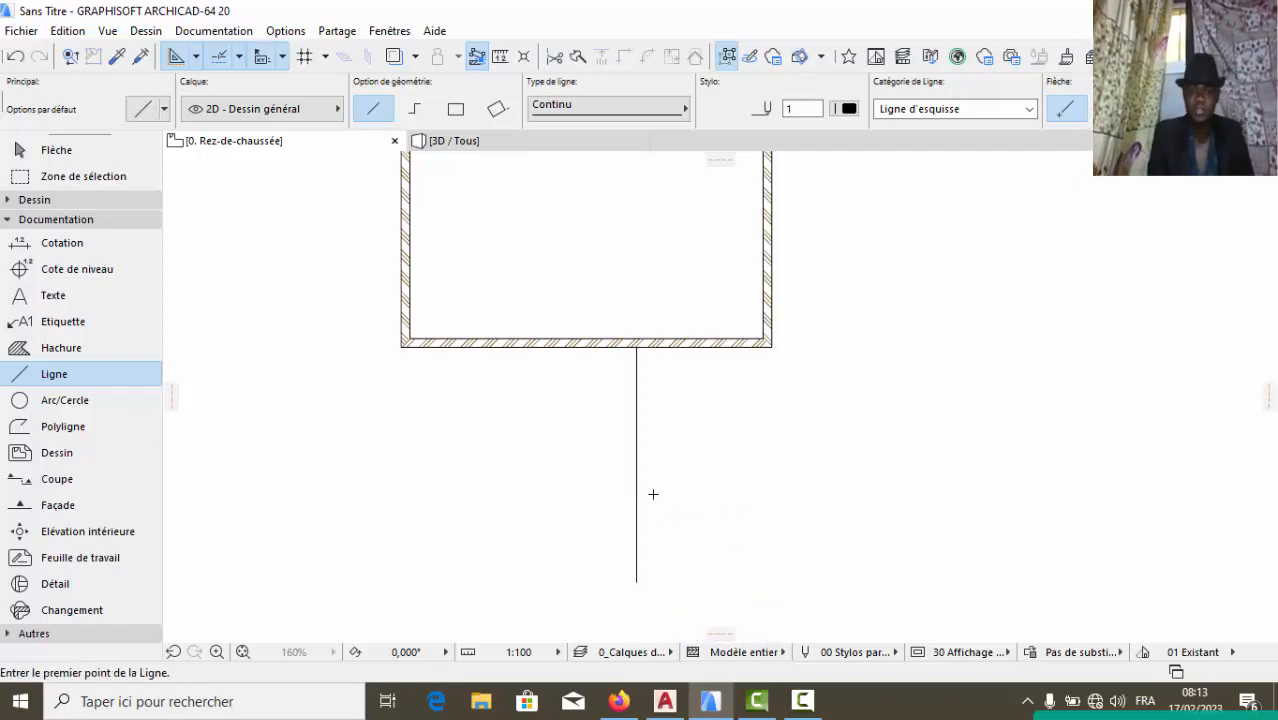
{"action": "scroll", "coordinate": [653, 494], "scroll_direction": "down", "scroll_amount": 3}
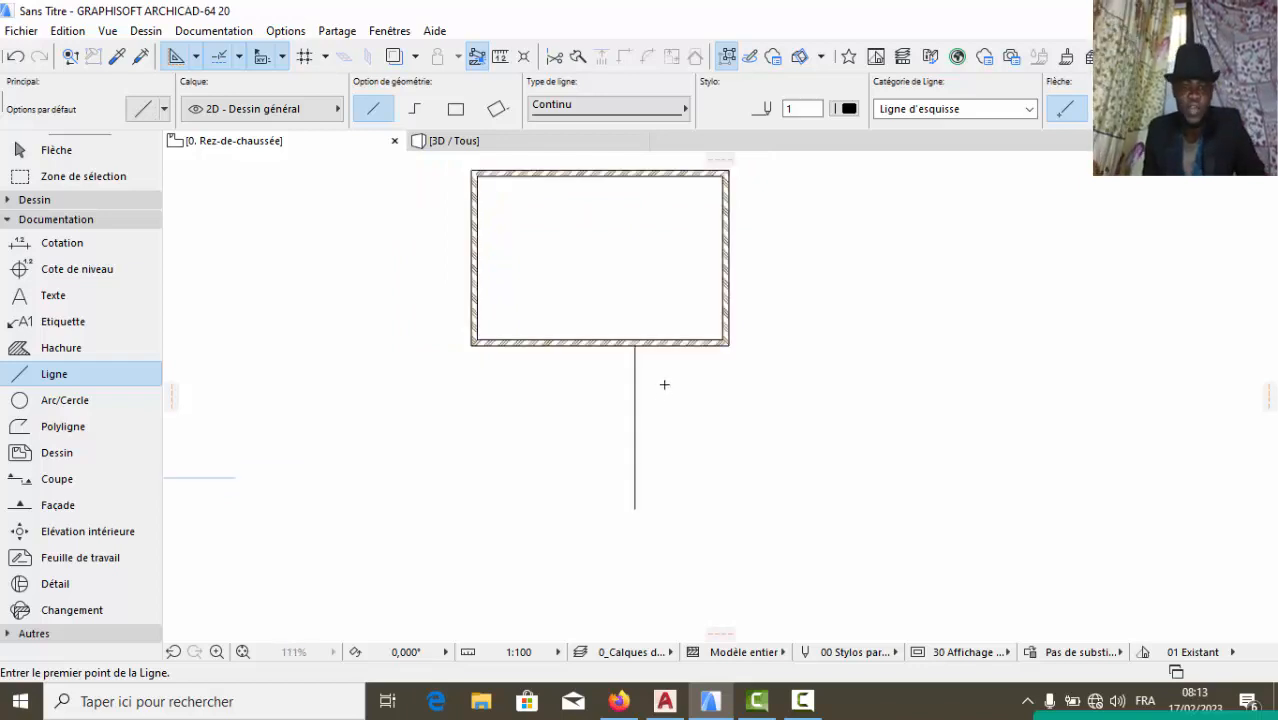
{"action": "key", "text": "Escape"}
Copy the room's lower wall by translation down to the lower end of the vertical line
{"action": "scroll", "coordinate": [653, 344], "scroll_direction": "up", "scroll_amount": 1}
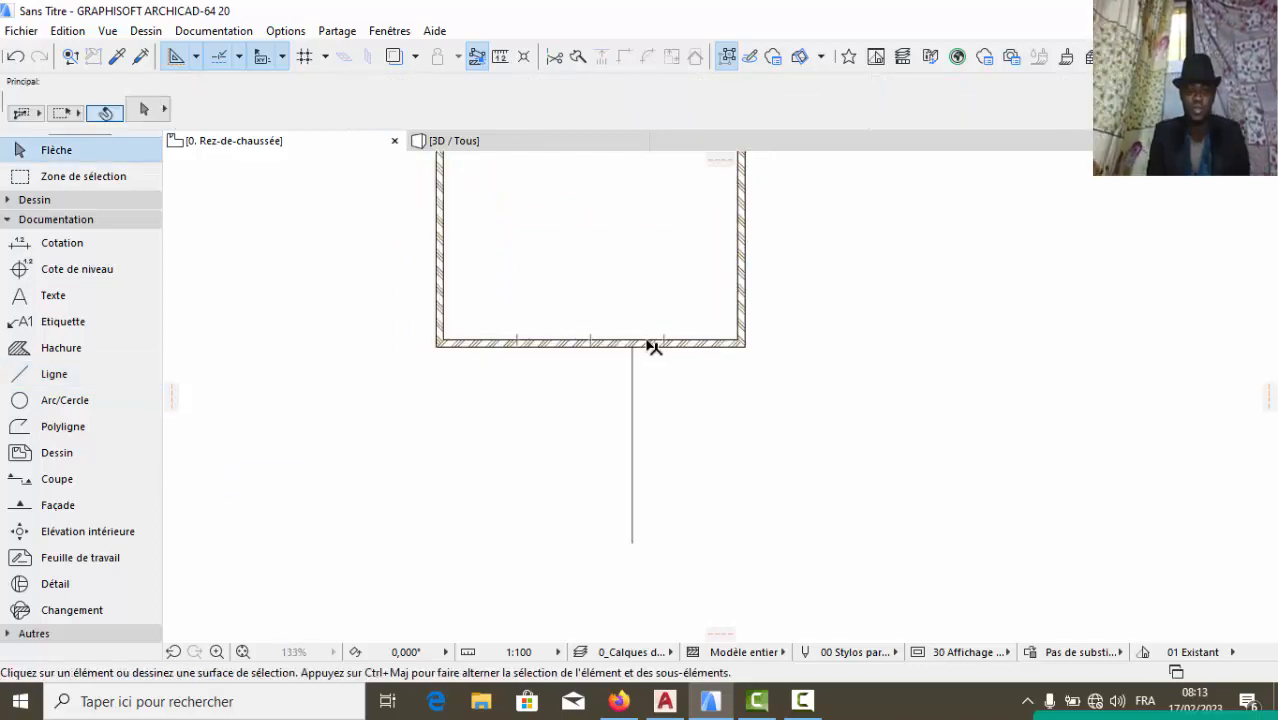
{"action": "left_click", "coordinate": [653, 345]}
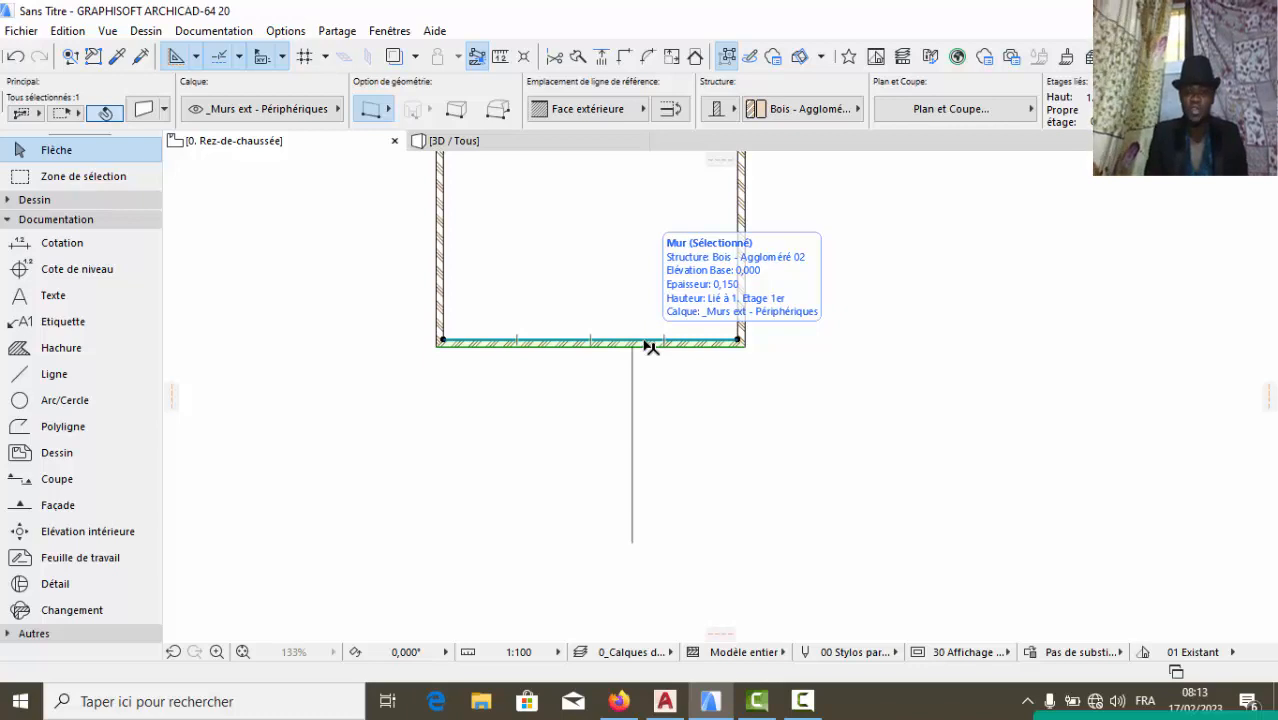
{"action": "right_click", "coordinate": [650, 345]}
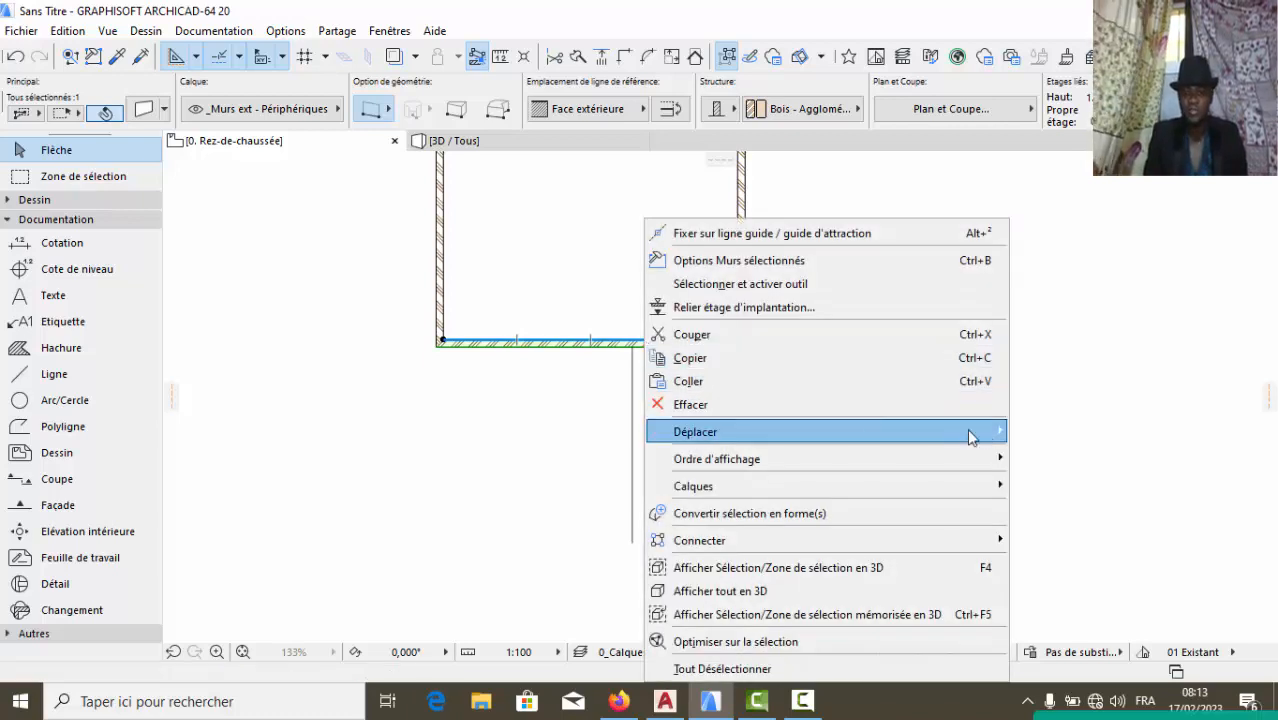
{"action": "mouse_move", "coordinate": [803, 431]}
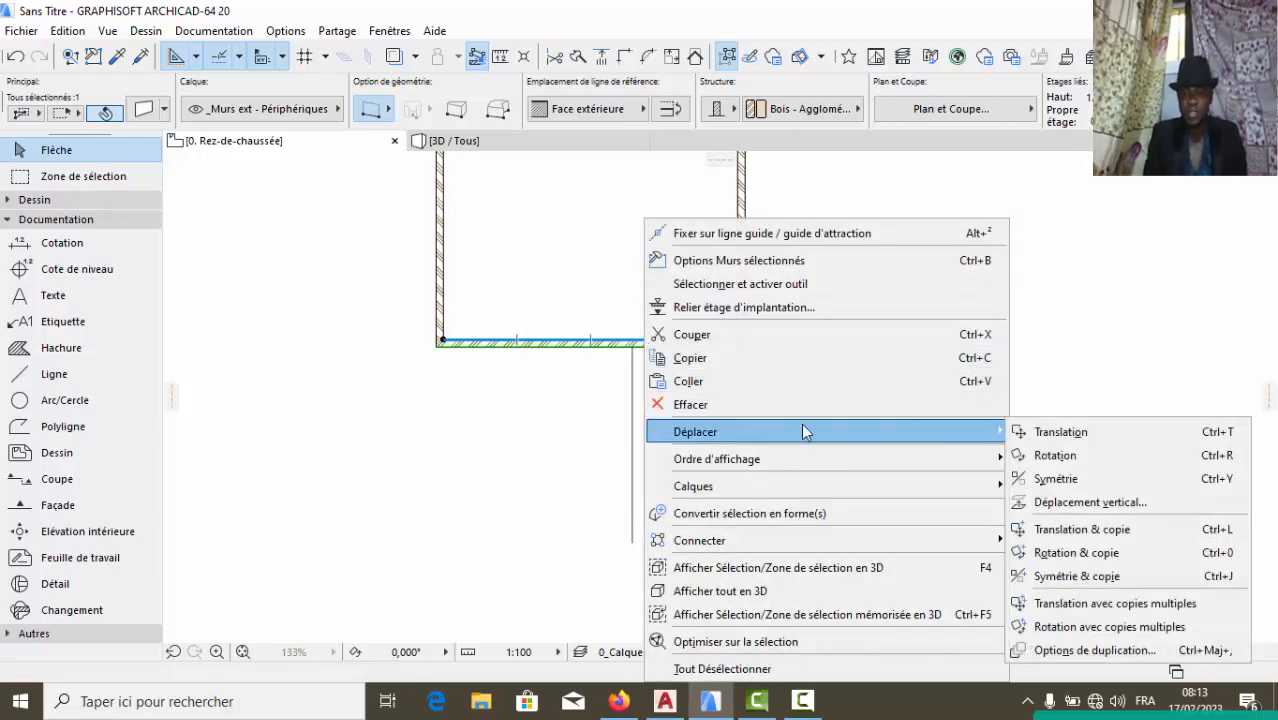
{"action": "left_click", "coordinate": [1094, 530]}
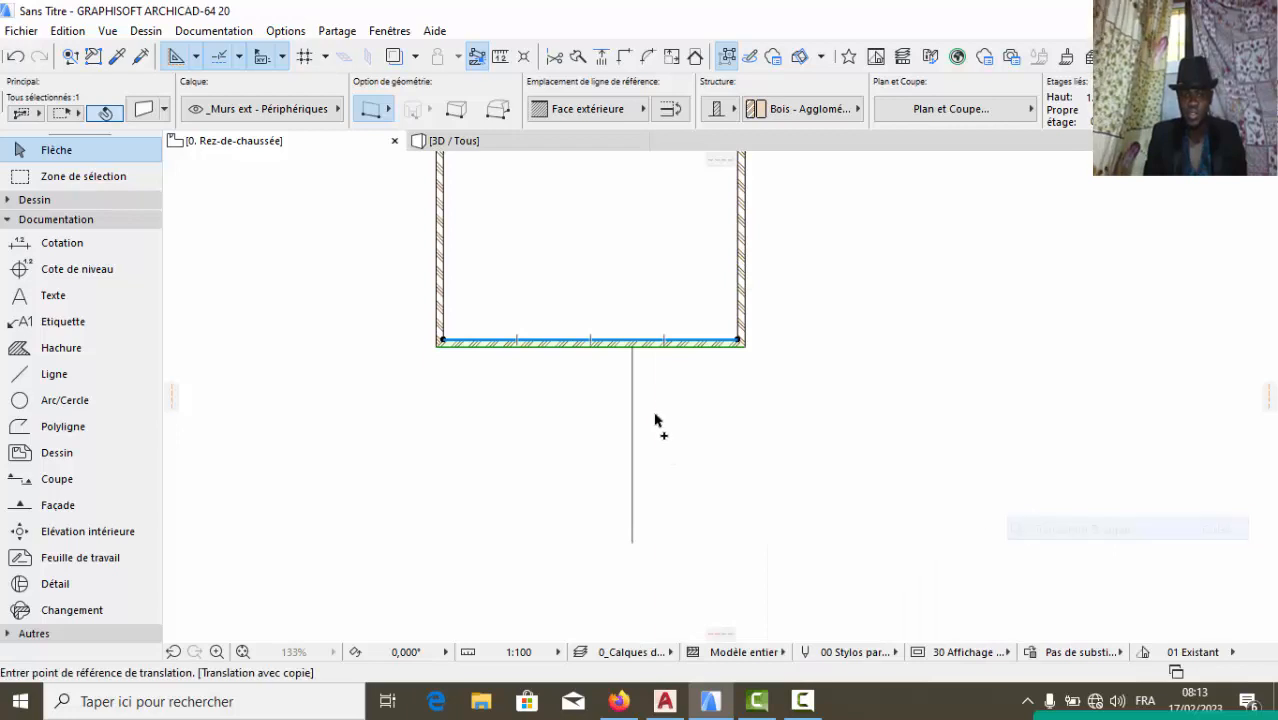
{"action": "left_click", "coordinate": [645, 342]}
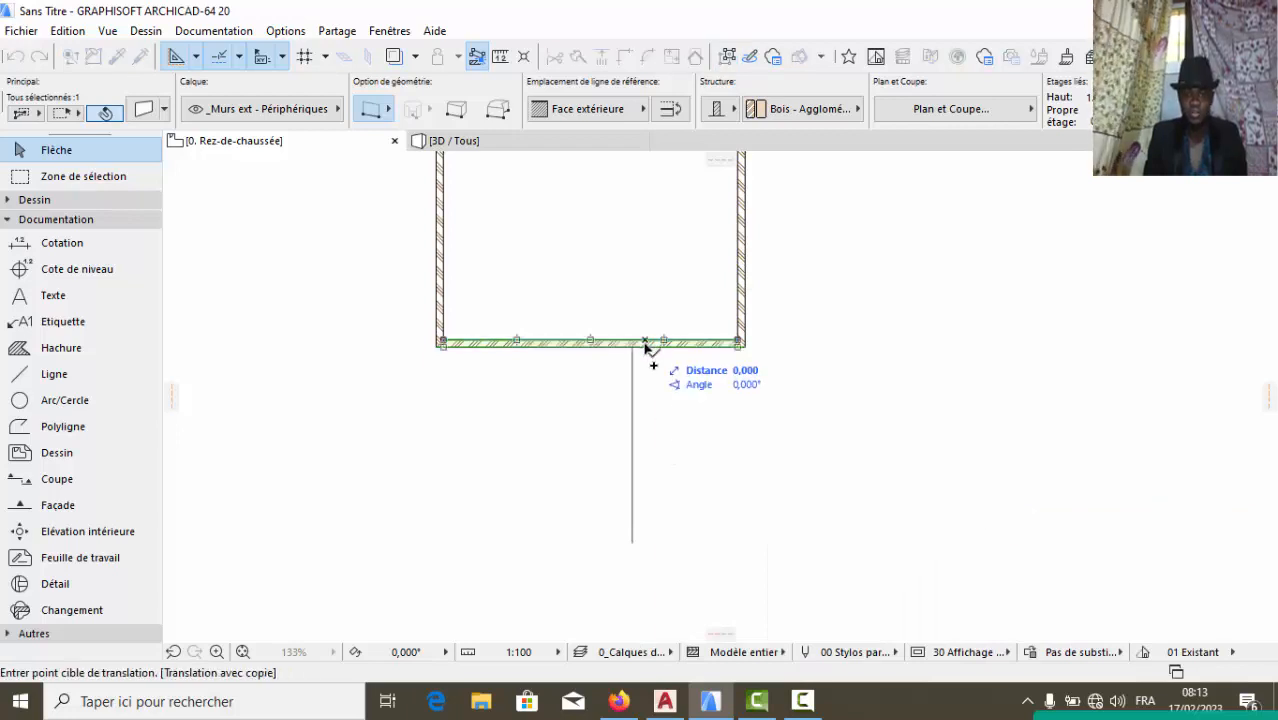
{"action": "left_click", "coordinate": [636, 546]}
{"action": "key", "text": "Escape"}
{"action": "scroll", "coordinate": [610, 440], "scroll_direction": "down", "scroll_amount": 3}
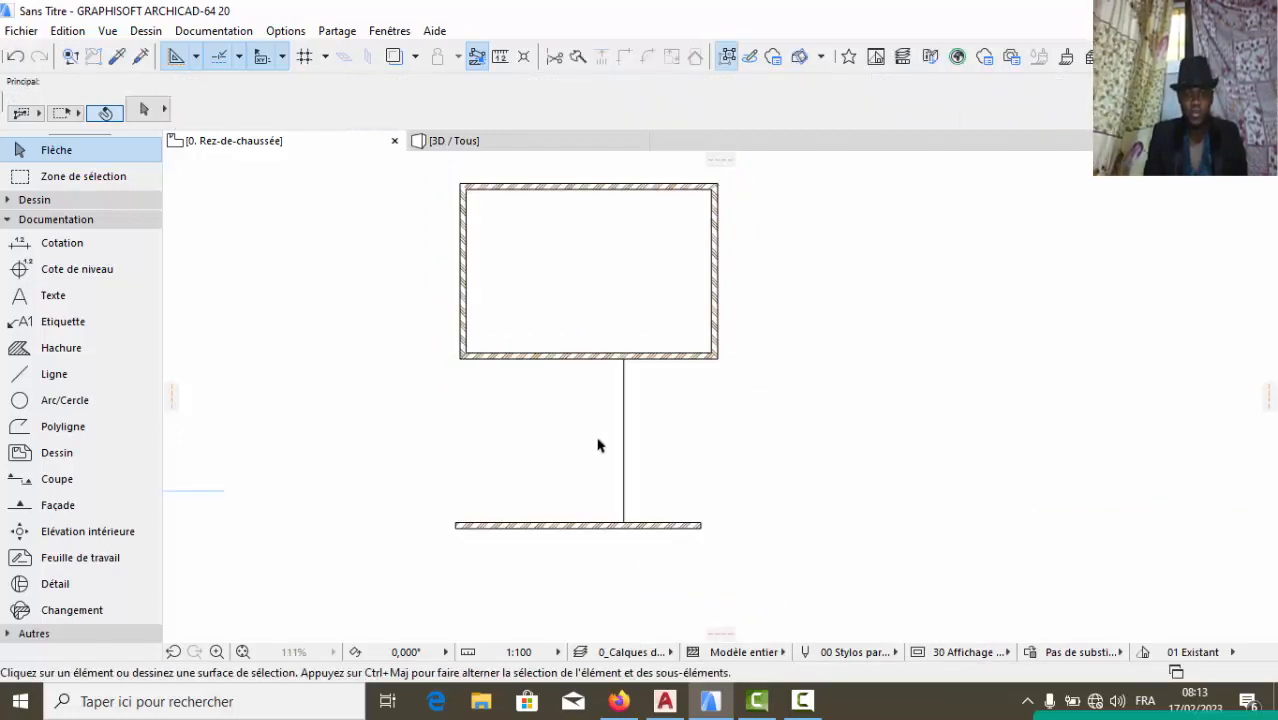
{"action": "scroll", "coordinate": [660, 495], "scroll_direction": "up", "scroll_amount": 1}
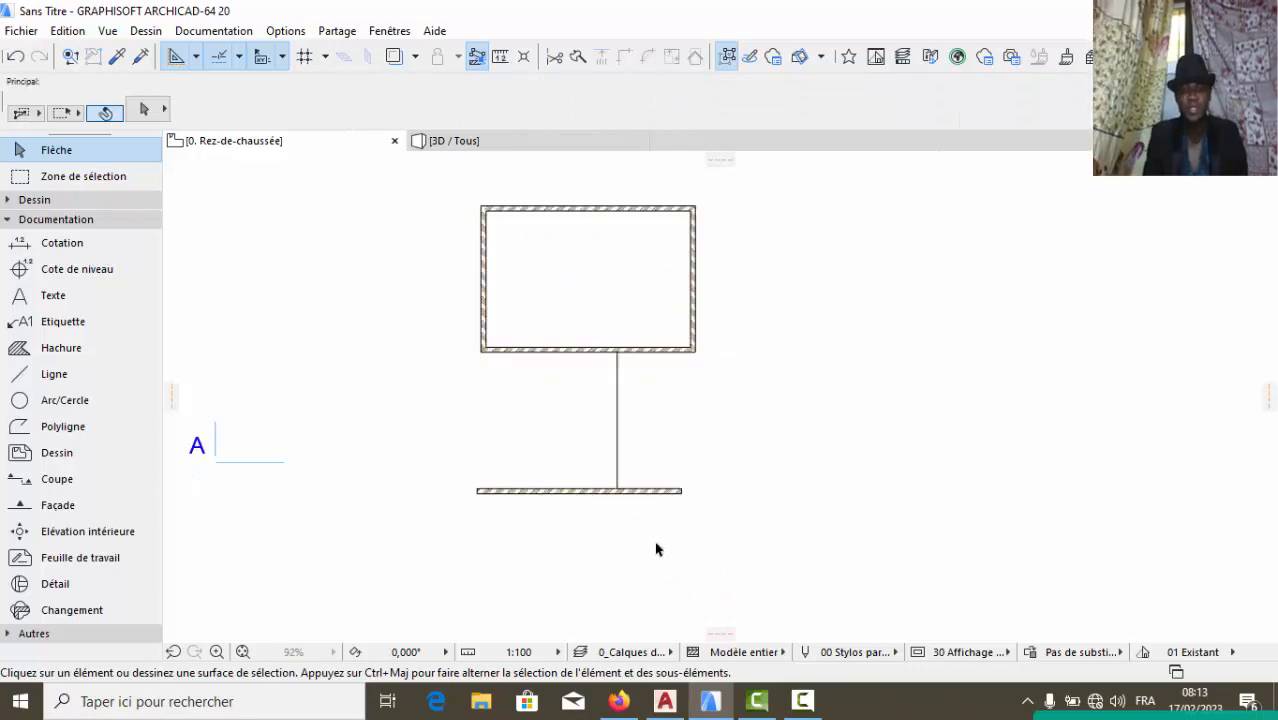
{"action": "scroll", "coordinate": [652, 525], "scroll_direction": "up", "scroll_amount": 2}
{"action": "scroll", "coordinate": [660, 505], "scroll_direction": "down", "scroll_amount": 3}
{"action": "scroll", "coordinate": [676, 408], "scroll_direction": "up", "scroll_amount": 2}
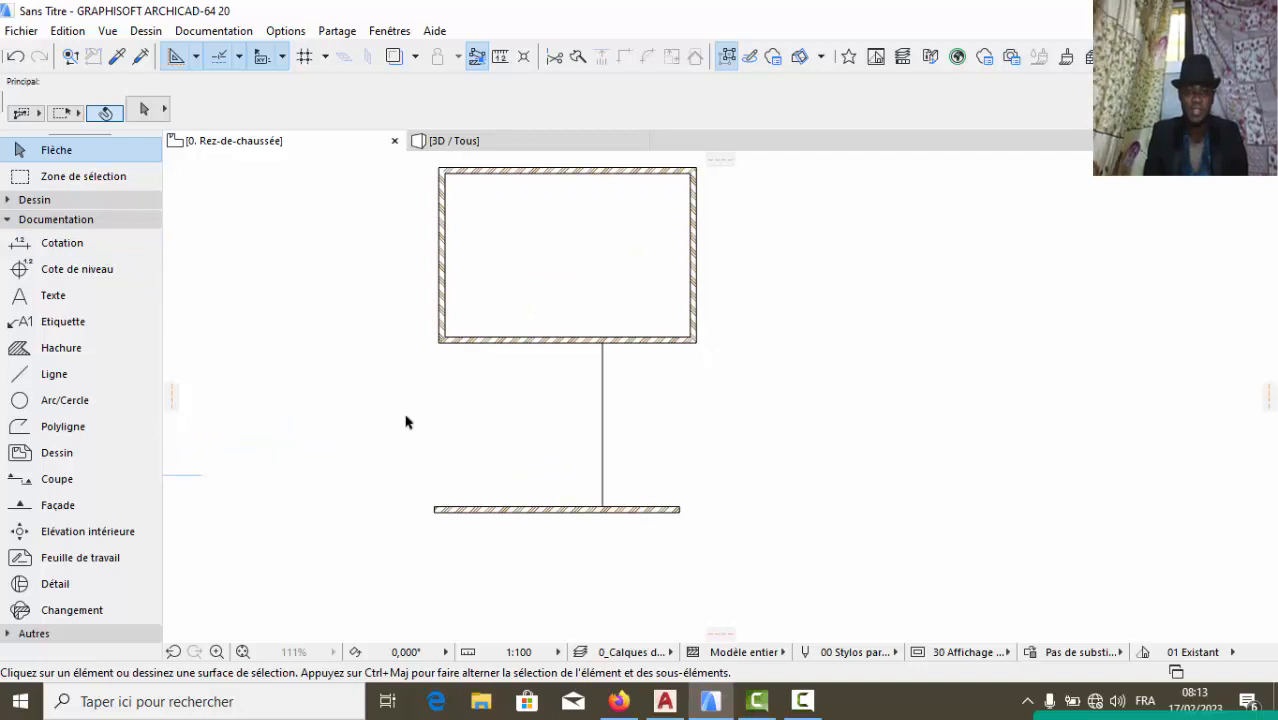
{"action": "scroll", "coordinate": [604, 464], "scroll_direction": "down", "scroll_amount": 2}
{"action": "scroll", "coordinate": [491, 453], "scroll_direction": "up", "scroll_amount": 2}
{"action": "scroll", "coordinate": [537, 500], "scroll_direction": "down", "scroll_amount": 1}
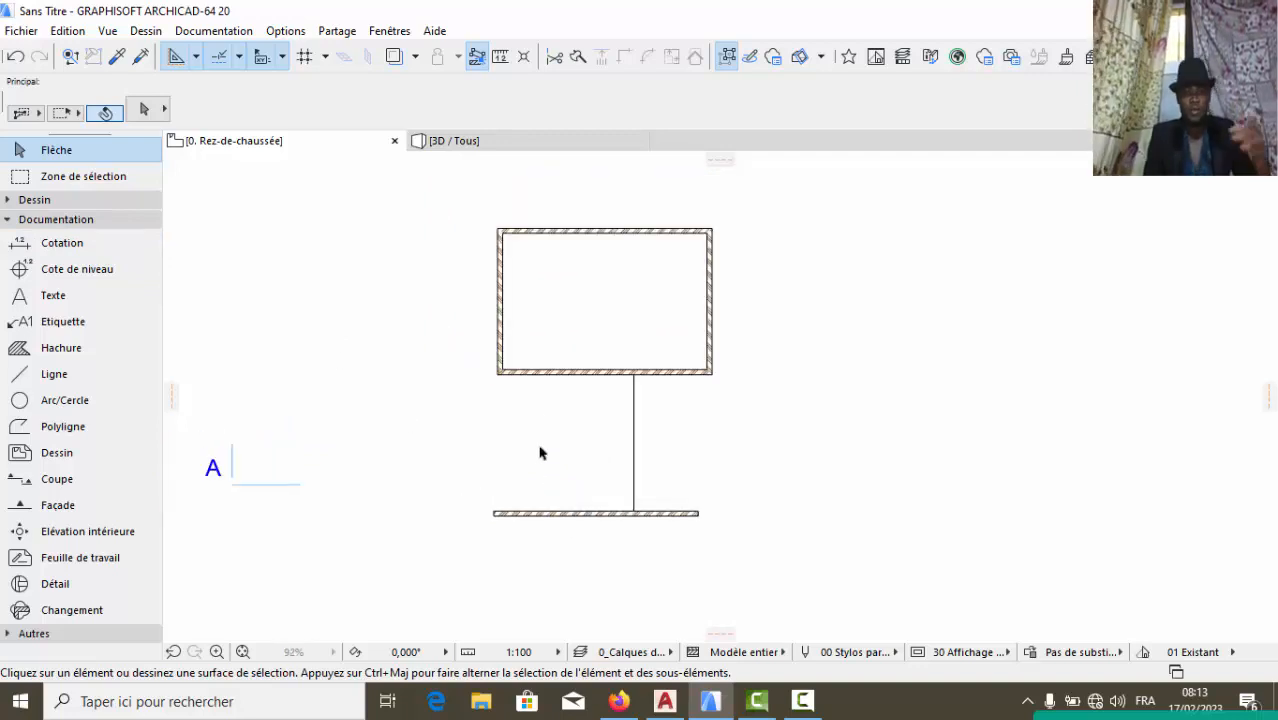
{"action": "scroll", "coordinate": [537, 405], "scroll_direction": "up", "scroll_amount": 1}
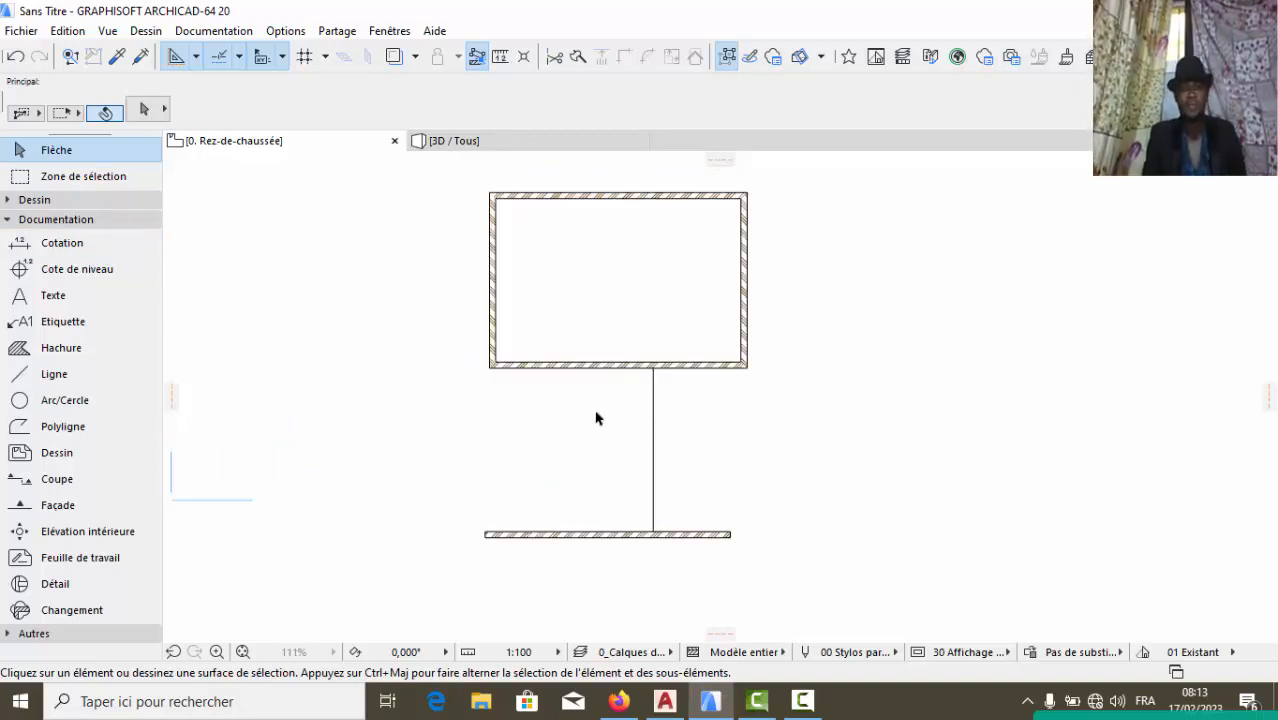
{"action": "scroll", "coordinate": [738, 358], "scroll_direction": "down", "scroll_amount": 1}
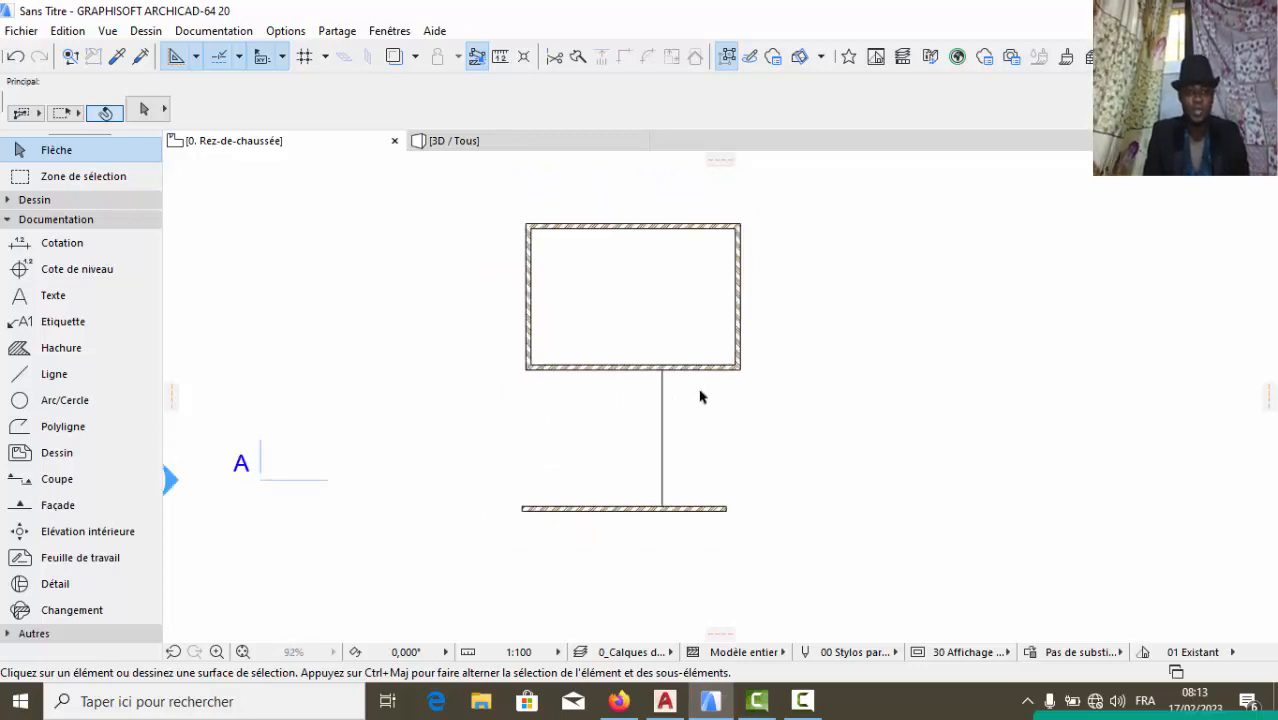
{"action": "scroll", "coordinate": [662, 527], "scroll_direction": "up", "scroll_amount": 1}
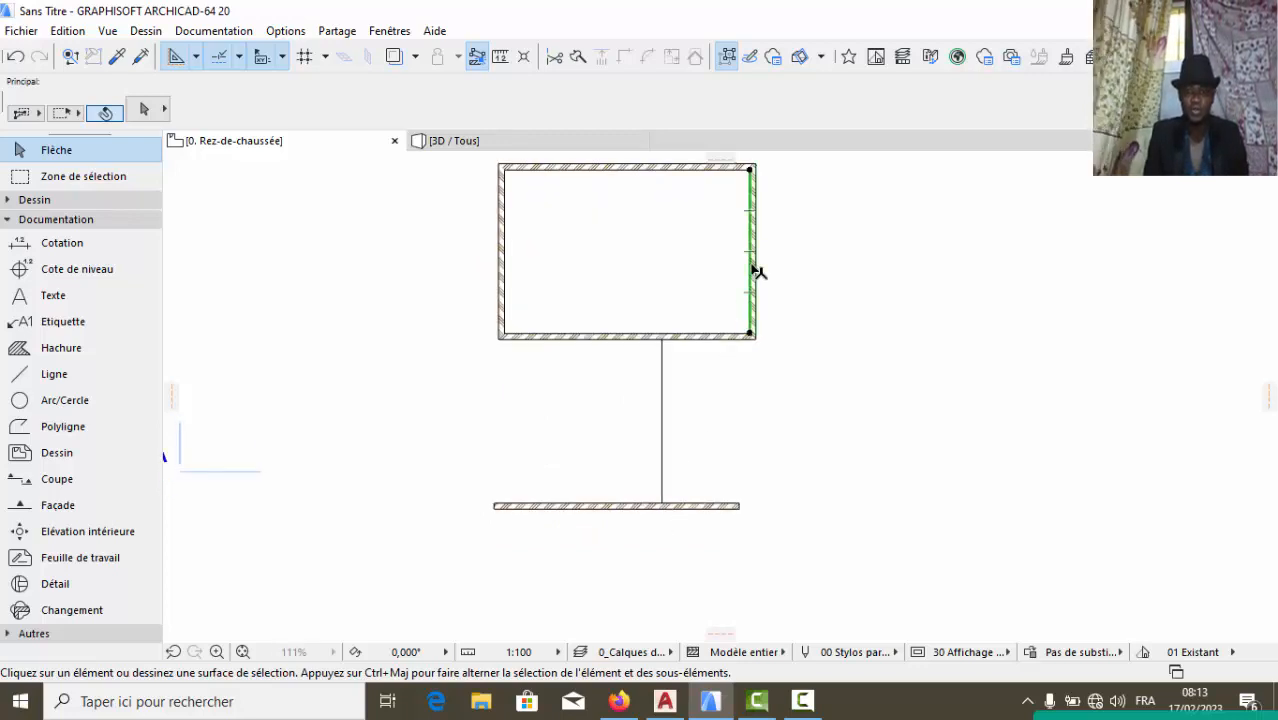
{"action": "left_click", "coordinate": [752, 270]}
{"action": "left_click", "coordinate": [697, 507]}
{"action": "left_click", "coordinate": [751, 325]}
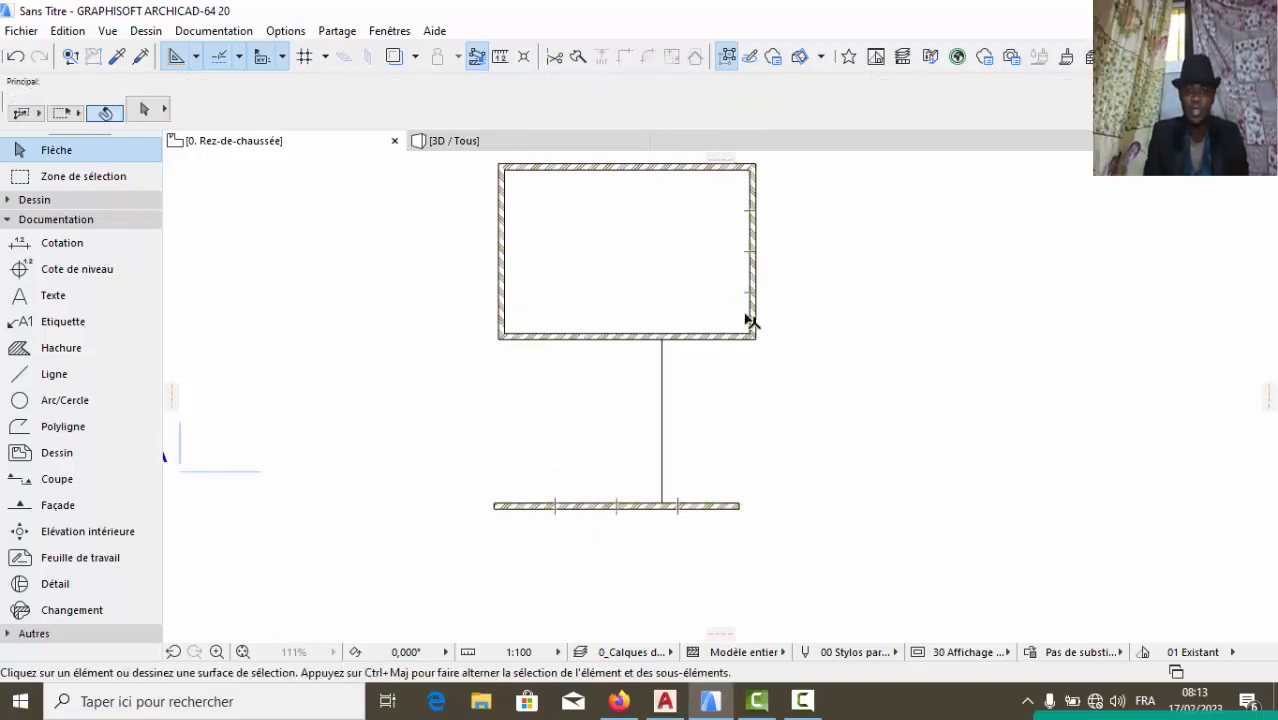
{"action": "left_click", "coordinate": [707, 503]}
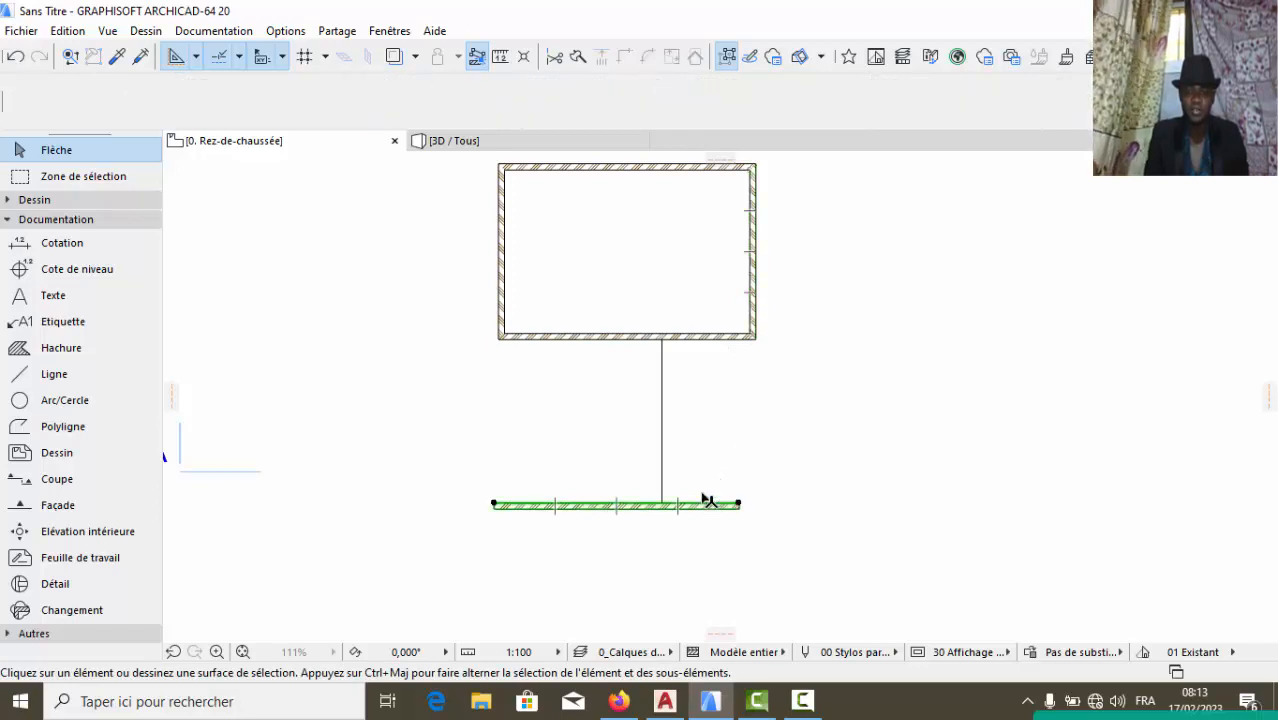
{"action": "left_click", "coordinate": [752, 298]}
{"action": "left_click", "coordinate": [697, 507]}
{"action": "left_click", "coordinate": [733, 452]}
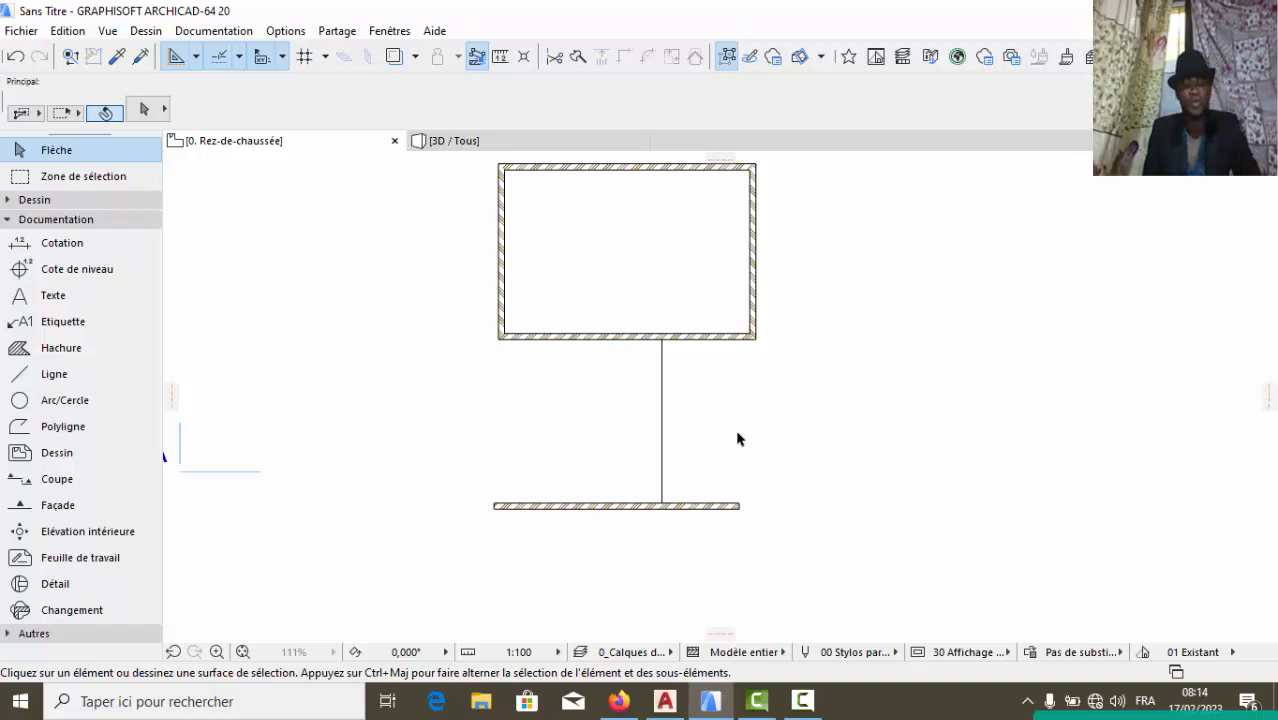
Select the room's right wall together with the copied lower wall and extend both until they meet in a corner
{"action": "left_click", "coordinate": [751, 290]}
{"action": "left_click", "coordinate": [706, 506], "text": "shift"}
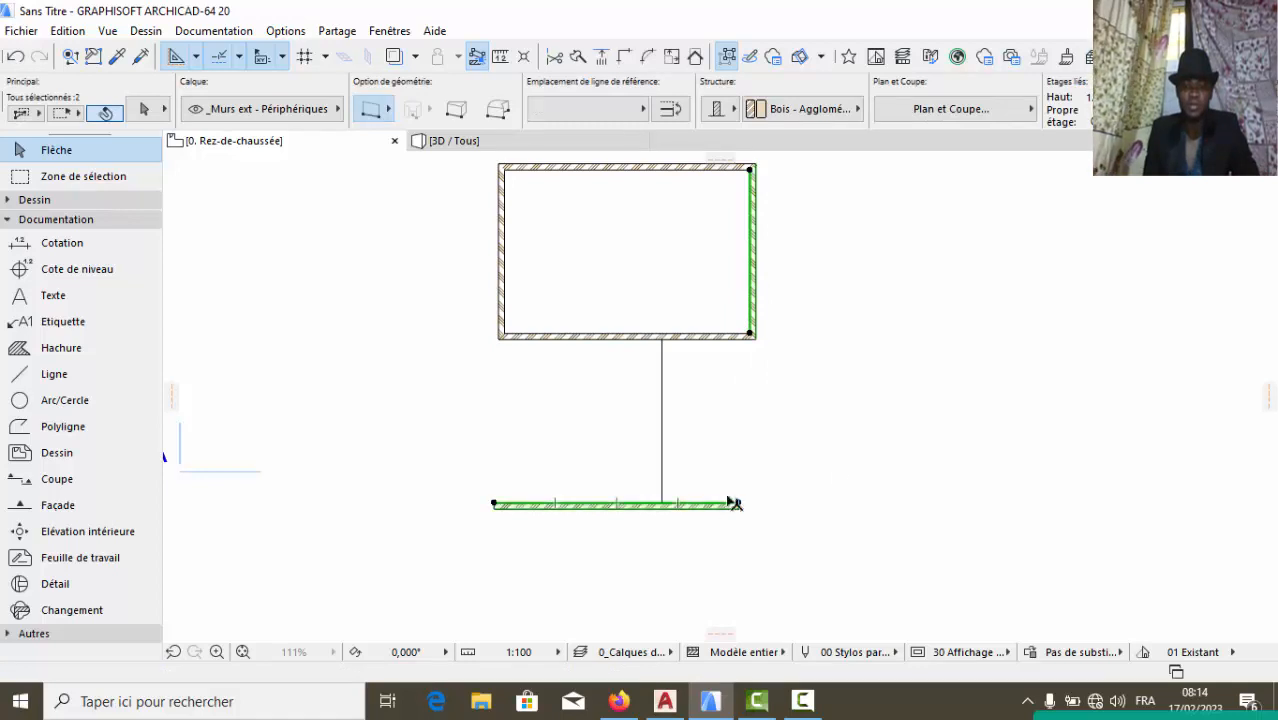
{"action": "left_click", "coordinate": [623, 62]}
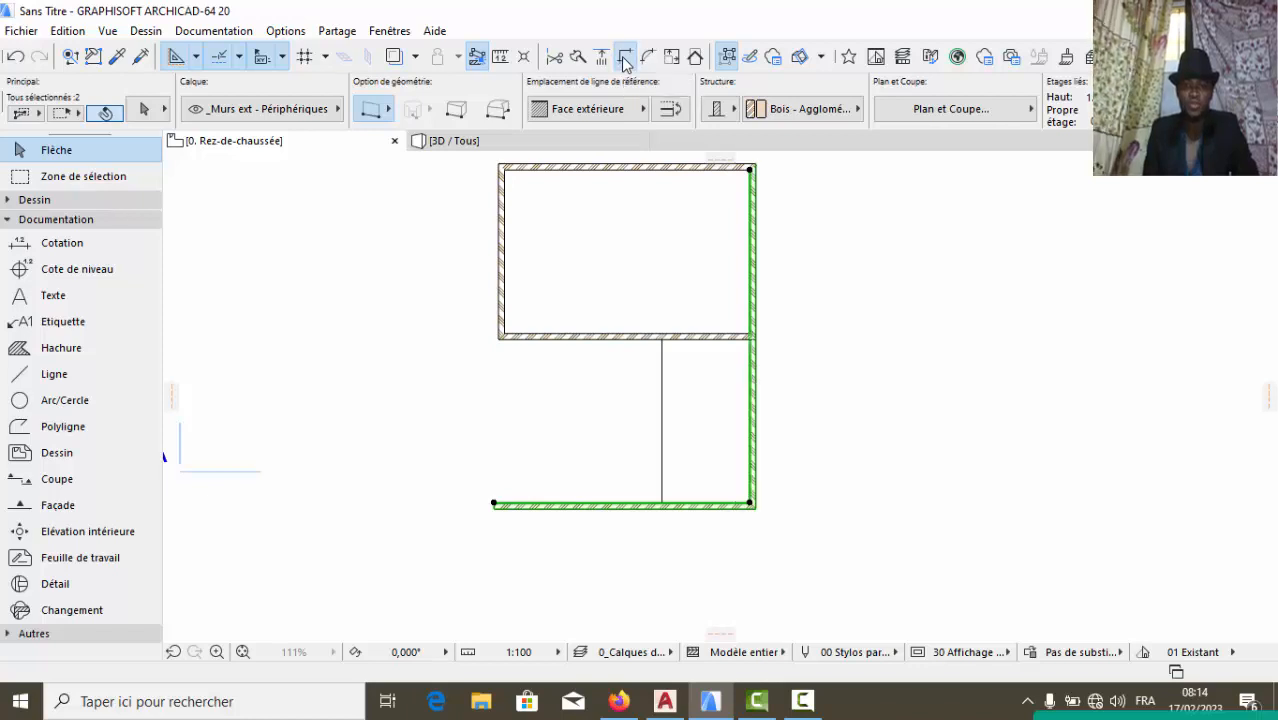
{"action": "scroll", "coordinate": [826, 342], "scroll_direction": "down", "scroll_amount": 3}
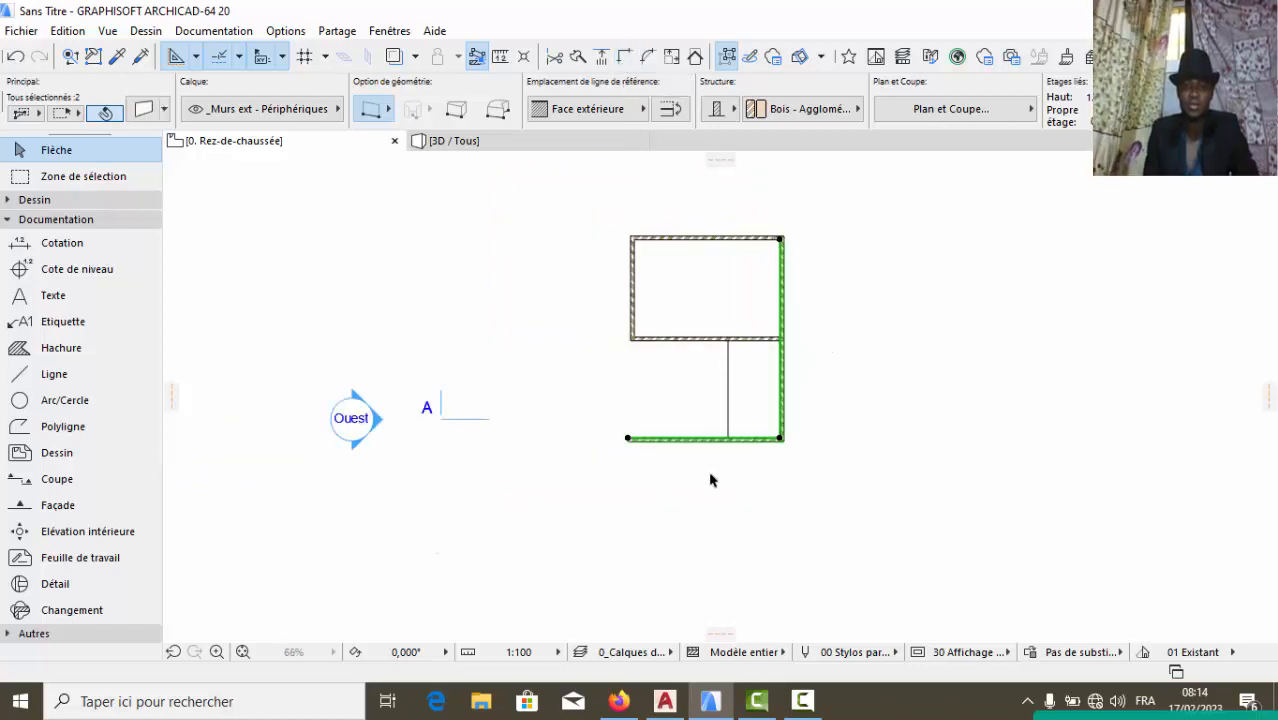
Select the upper room's left wall together with the copied lower wall and extend both until they meet in a corner
{"action": "scroll", "coordinate": [844, 354], "scroll_direction": "up", "scroll_amount": 1}
{"action": "left_click", "coordinate": [817, 374]}
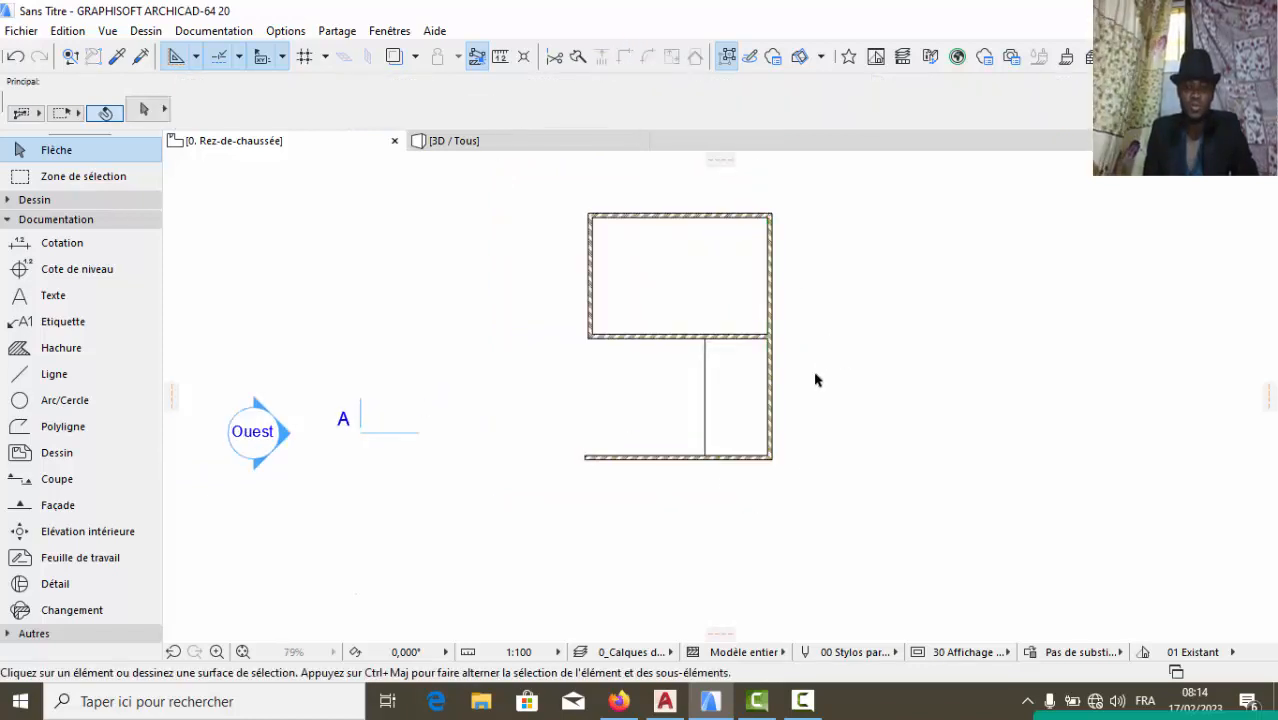
{"action": "left_click", "coordinate": [594, 290]}
{"action": "left_click", "coordinate": [626, 458], "text": "shift"}
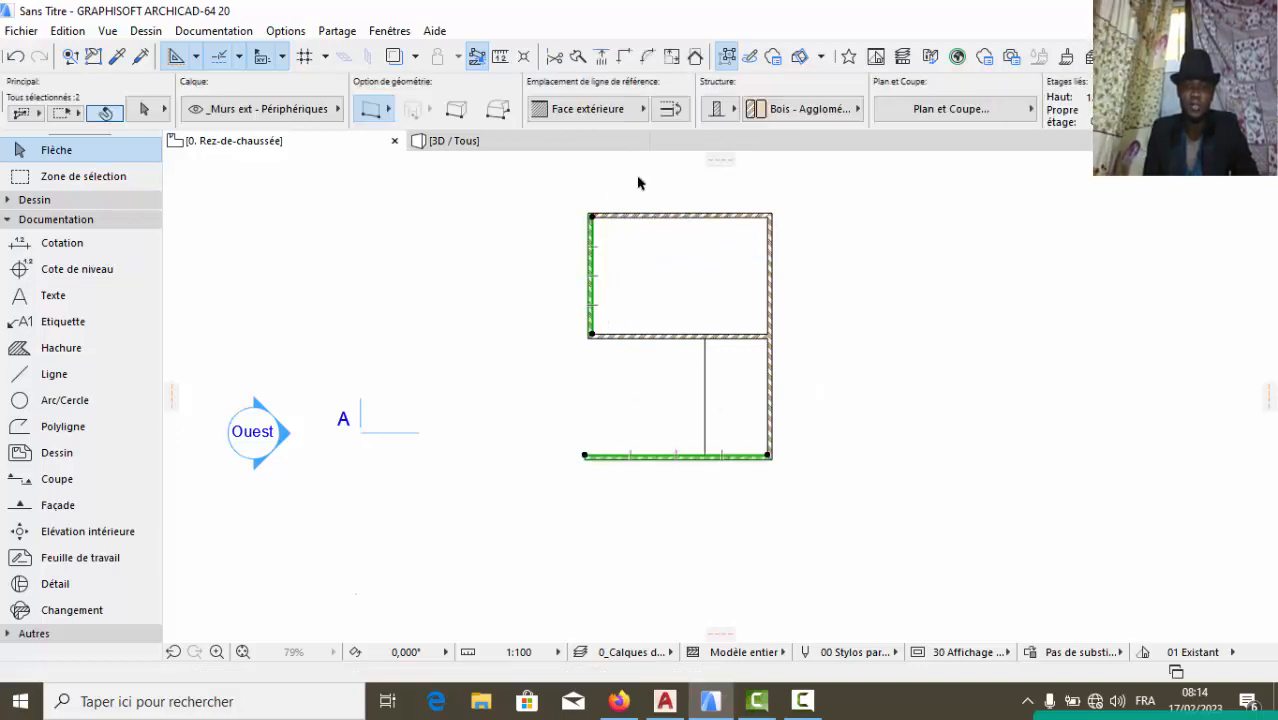
{"action": "left_click", "coordinate": [626, 59]}
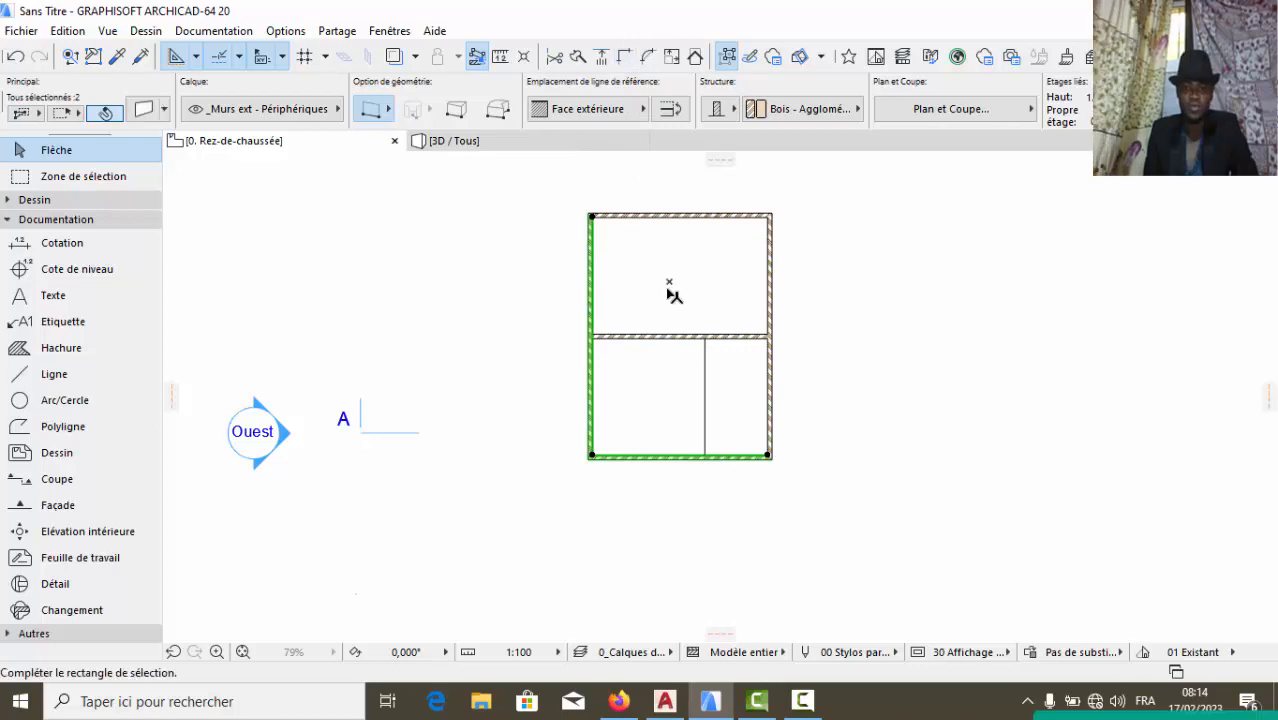
{"action": "scroll", "coordinate": [666, 290], "scroll_direction": "down", "scroll_amount": 2}
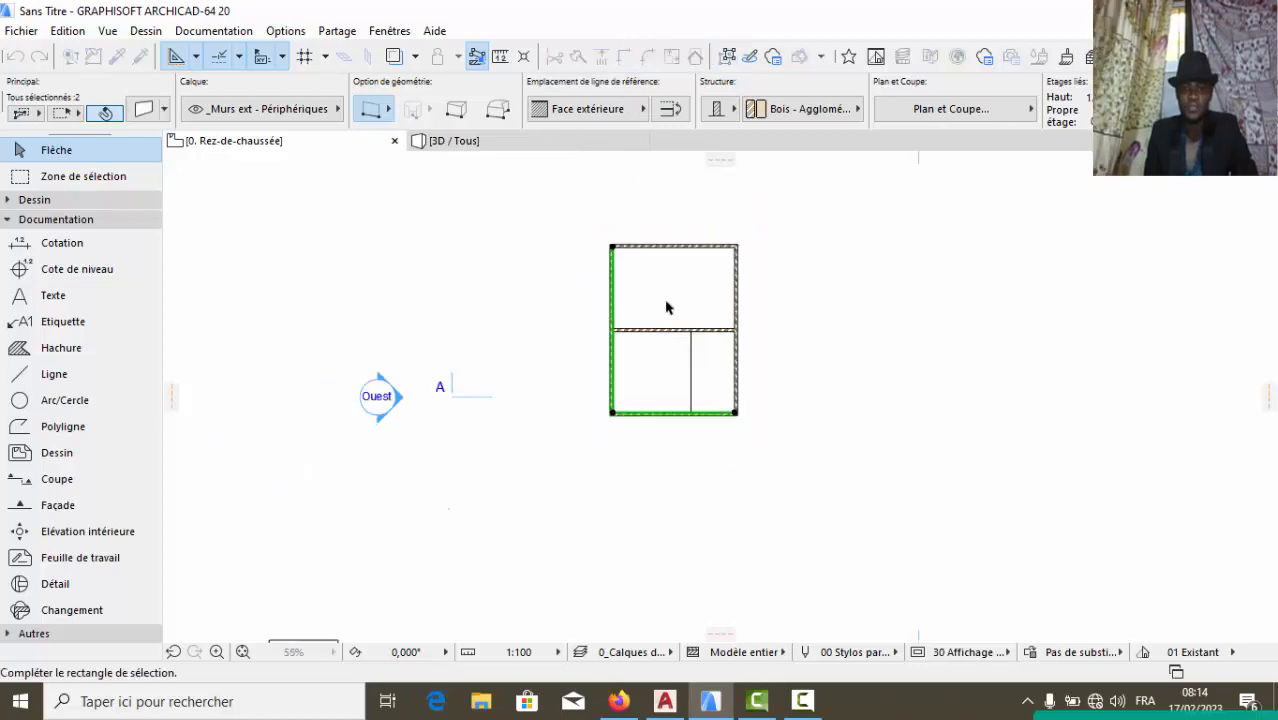
{"action": "left_click", "coordinate": [694, 406]}
Draw a single vertical 2D line with a length of 2 downward from the outer face of the lowest wall
{"action": "scroll", "coordinate": [692, 450], "scroll_direction": "up", "scroll_amount": 3}
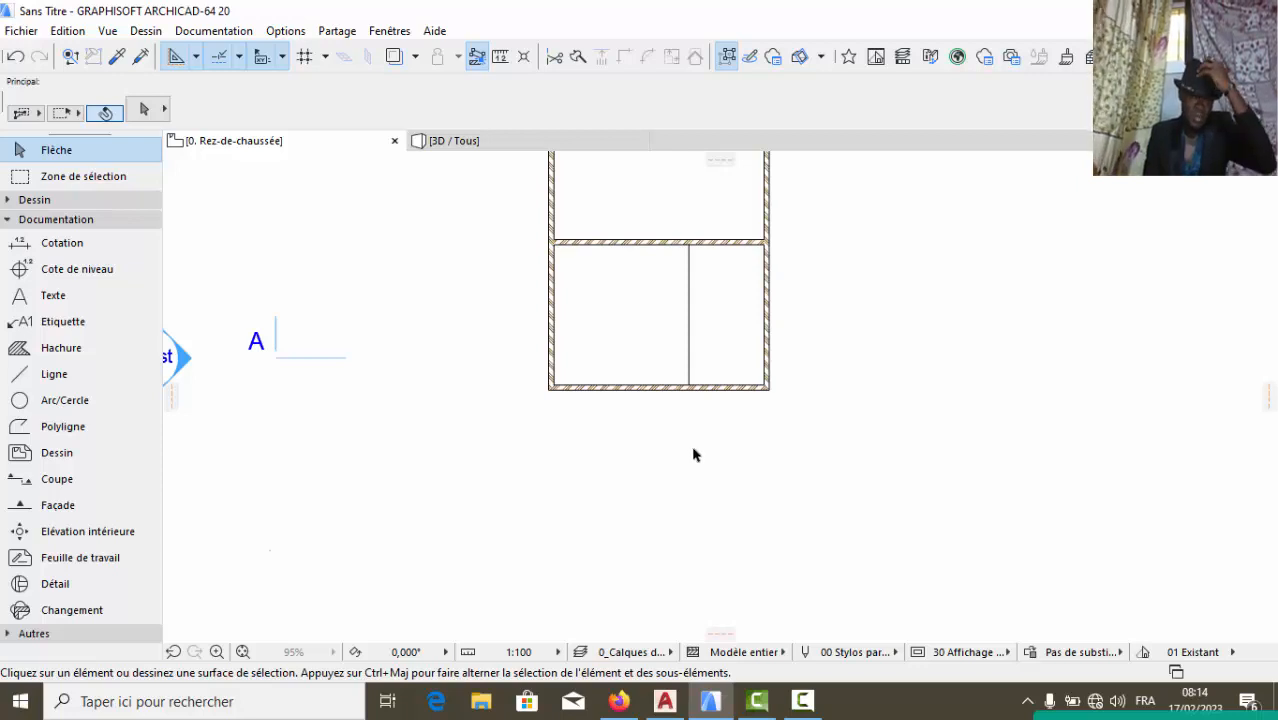
{"action": "left_click", "coordinate": [78, 373]}
{"action": "scroll", "coordinate": [570, 417], "scroll_direction": "up", "scroll_amount": 2}
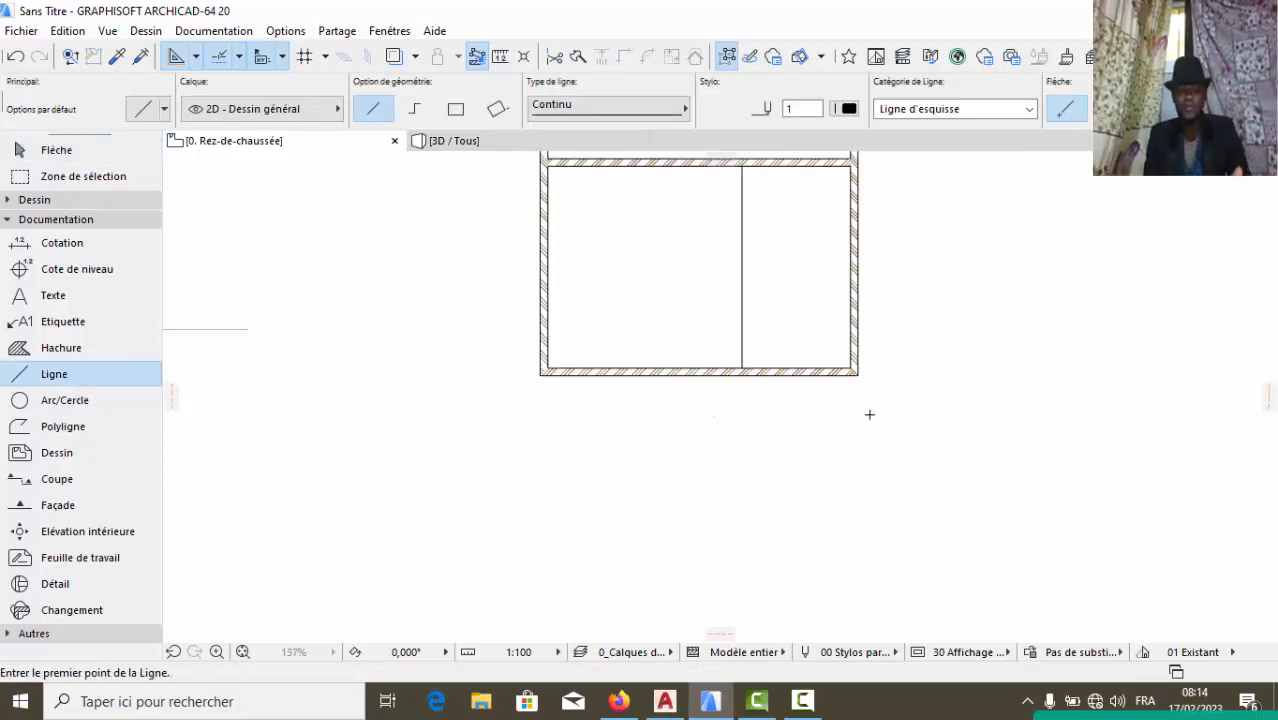
{"action": "scroll", "coordinate": [869, 414], "scroll_direction": "up", "scroll_amount": 1}
{"action": "left_click", "coordinate": [687, 369]}
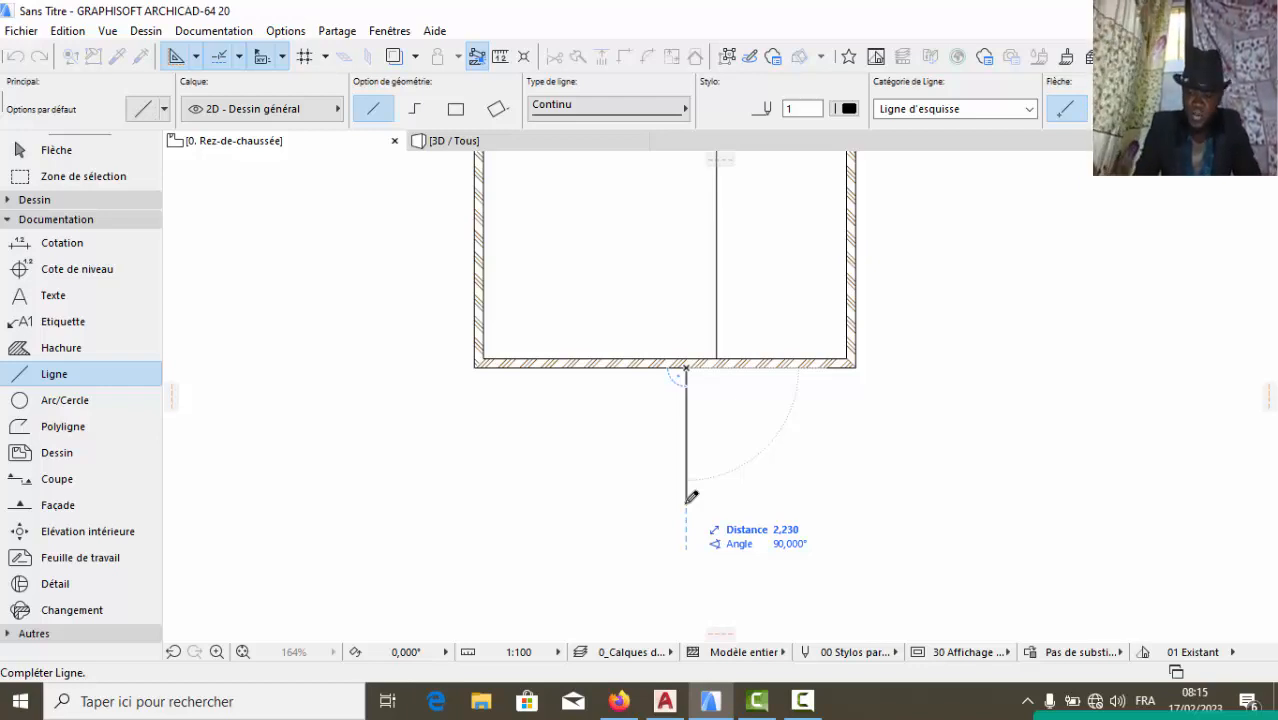
{"action": "type", "text": "2,"}
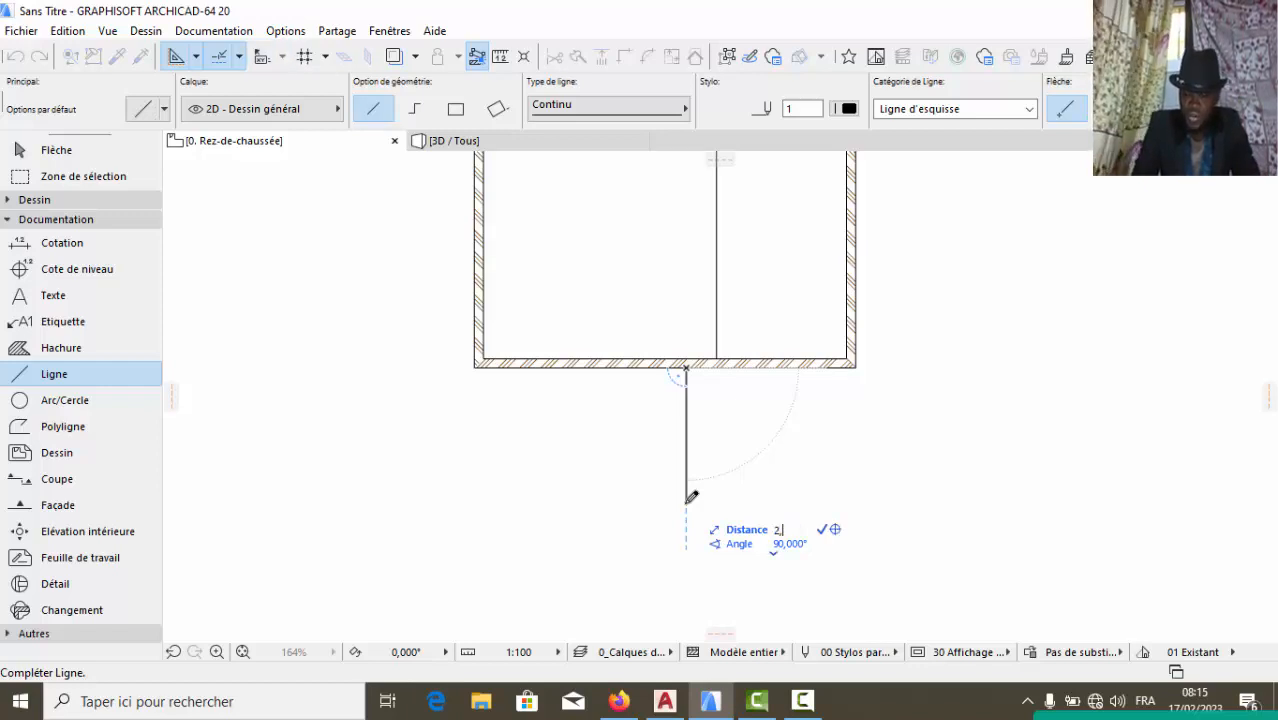
{"action": "key", "text": "Return"}
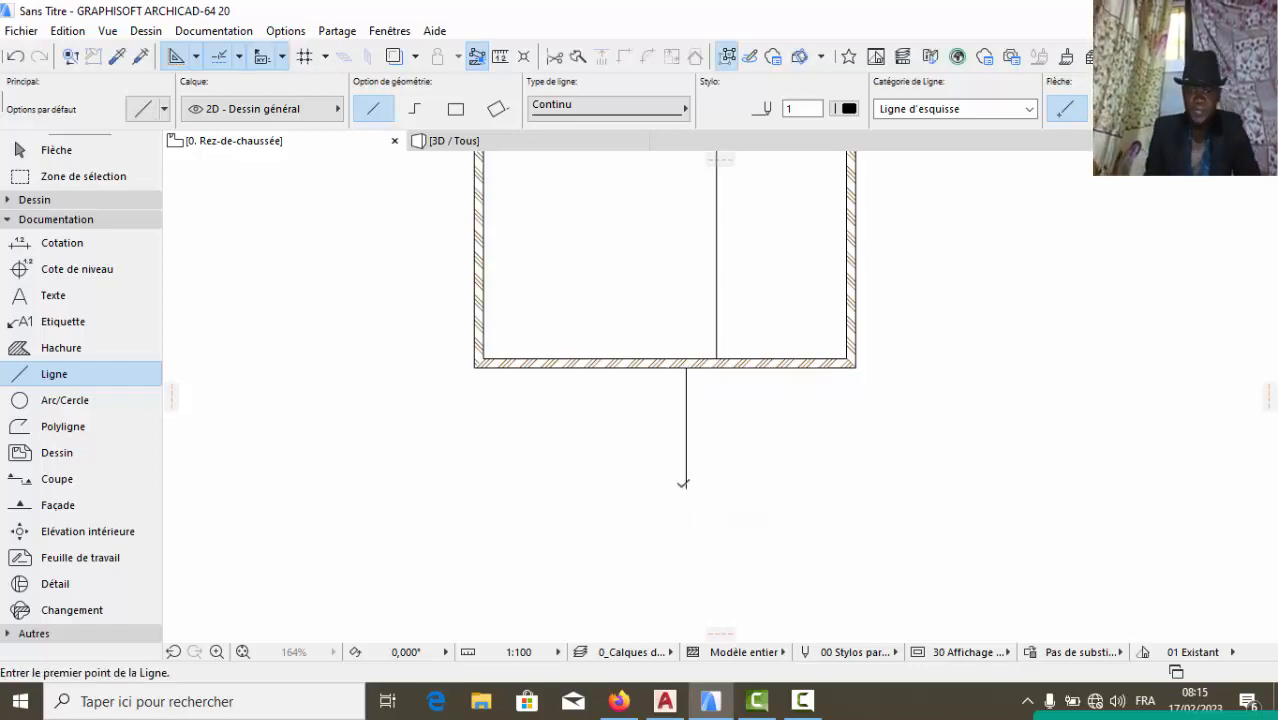
{"action": "key", "text": "Escape"}
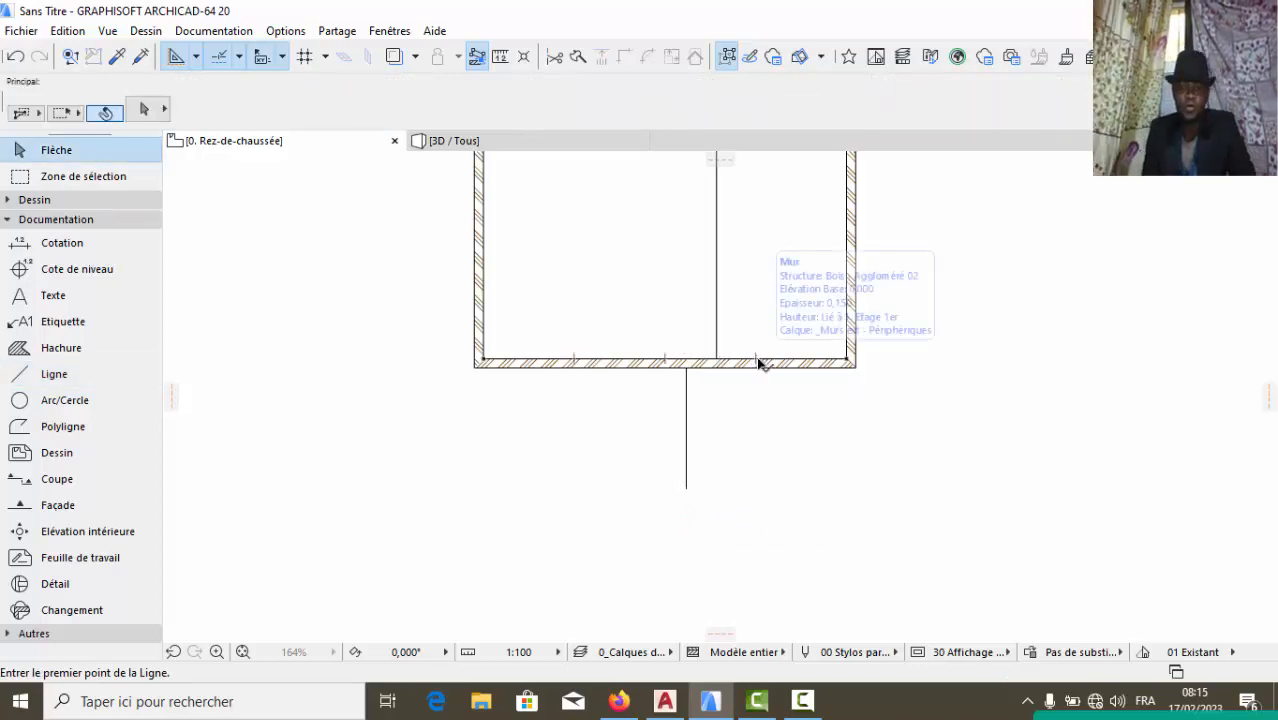
Copy the lowest wall by translation down to the lower end of the new vertical line
{"action": "left_click", "coordinate": [756, 358]}
{"action": "right_click", "coordinate": [756, 356]}
{"action": "mouse_move", "coordinate": [901, 433]}
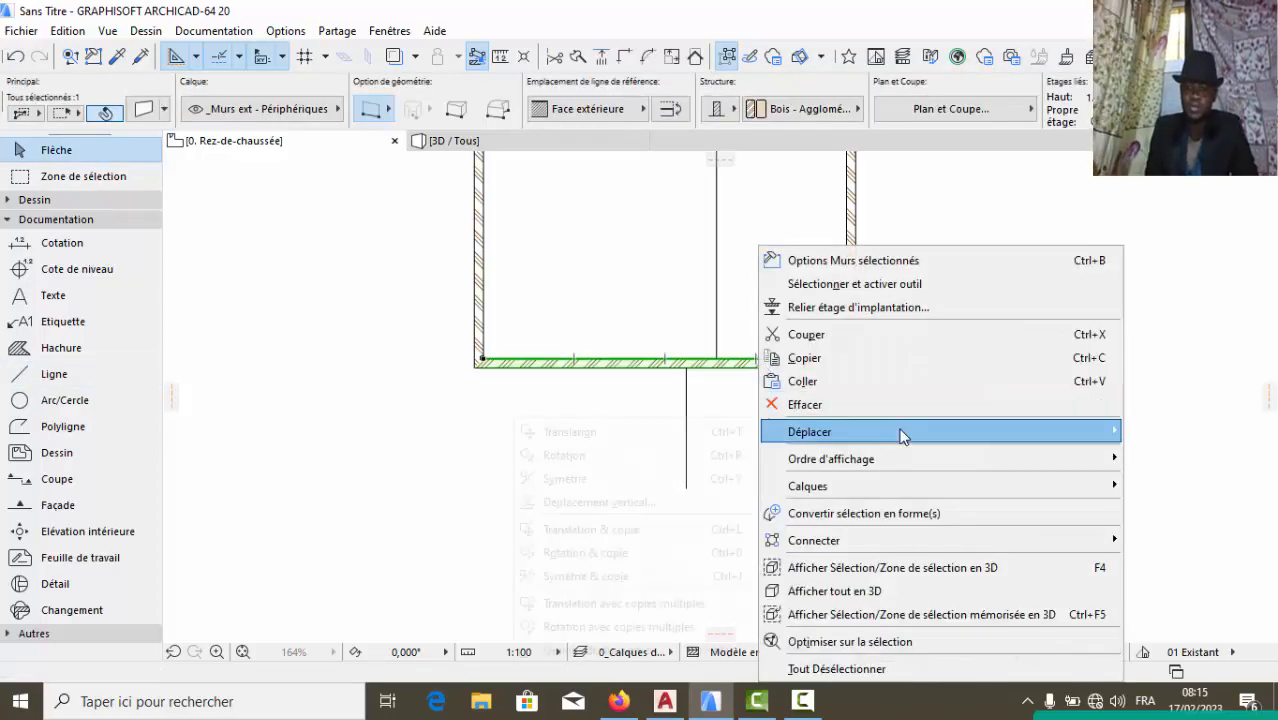
{"action": "left_click", "coordinate": [664, 530]}
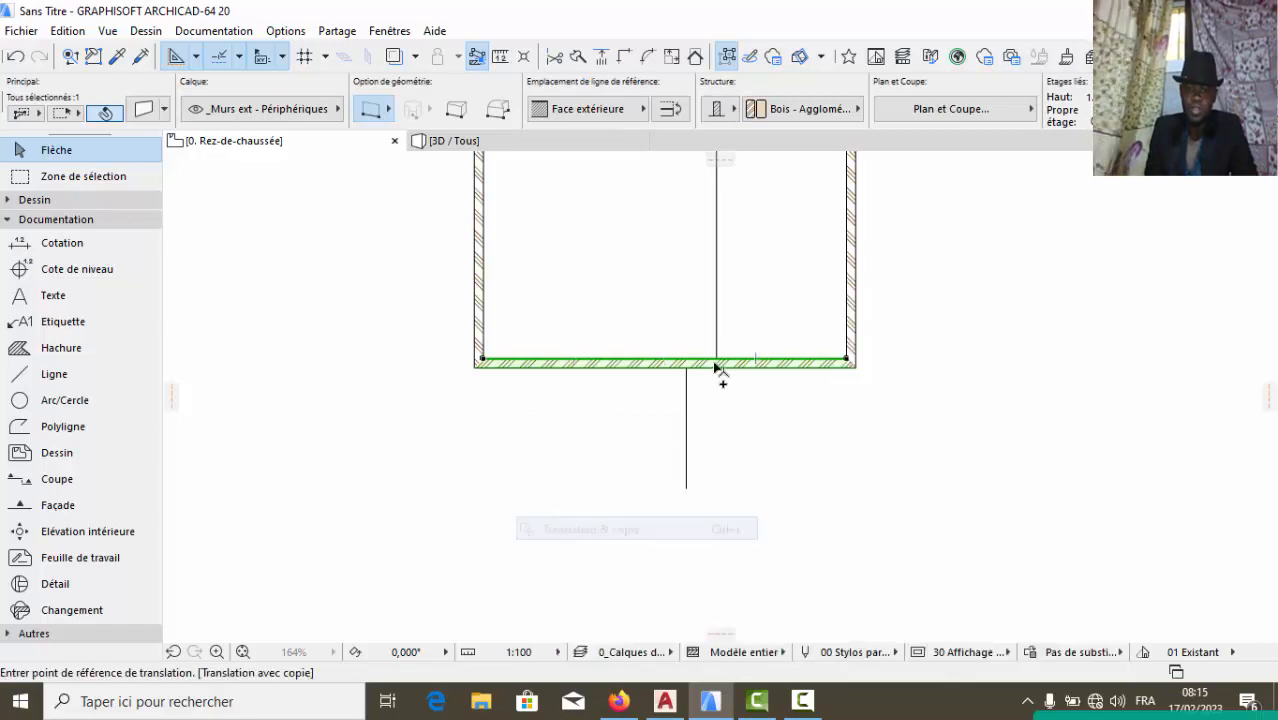
{"action": "left_click", "coordinate": [696, 360]}
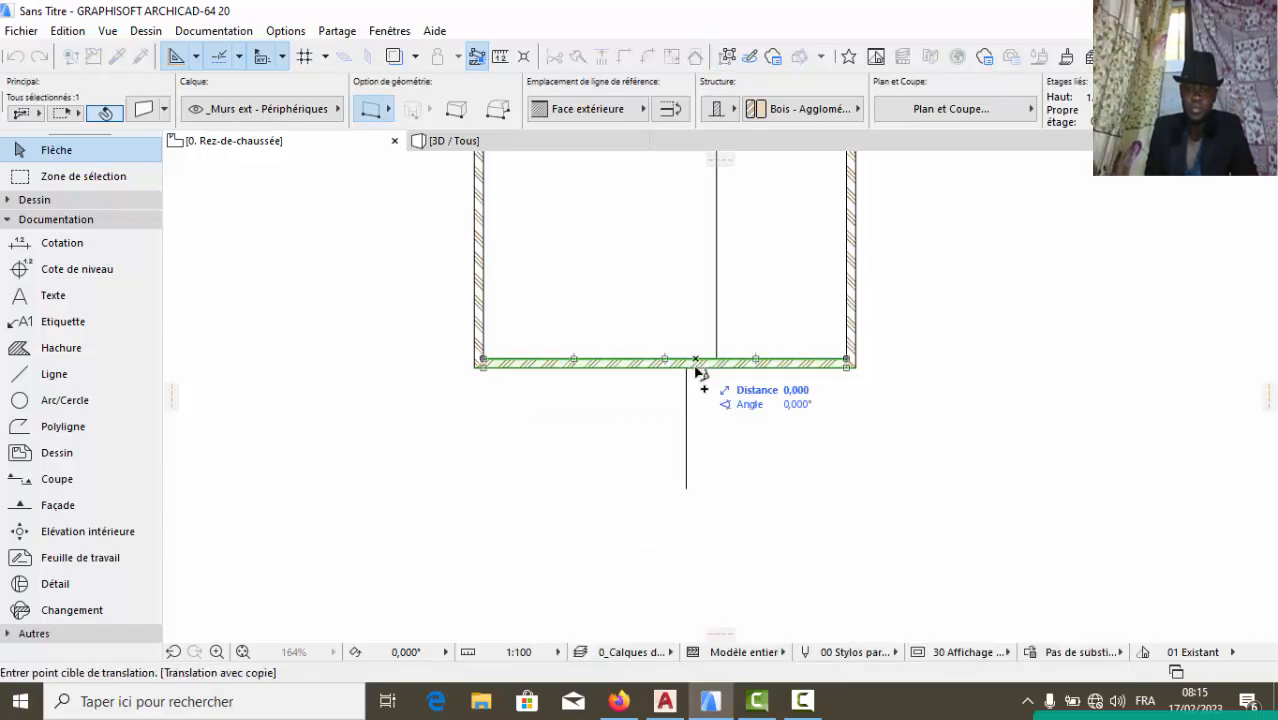
{"action": "left_click", "coordinate": [687, 492]}
Select the long right wall and the newly copied bottom wall and extend both until they meet in a corner
{"action": "scroll", "coordinate": [563, 458], "scroll_direction": "down", "scroll_amount": 1}
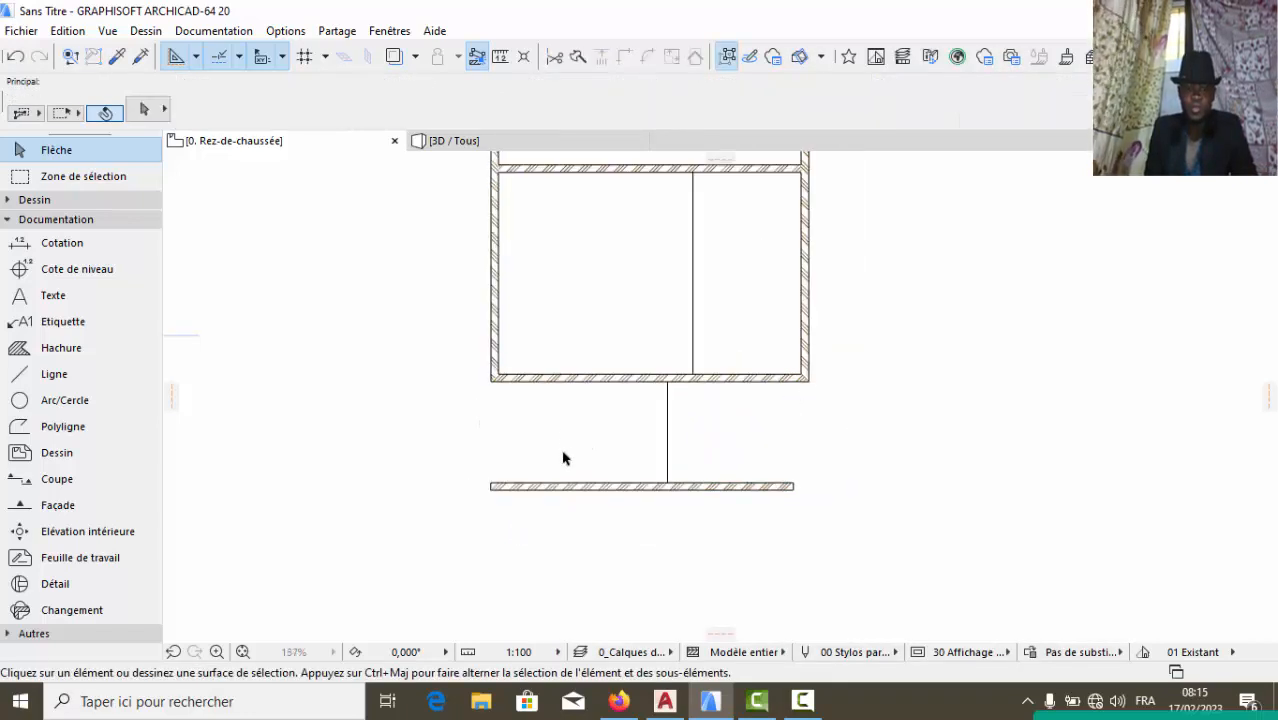
{"action": "left_click", "coordinate": [807, 345]}
{"action": "left_click", "coordinate": [756, 486], "text": "shift"}
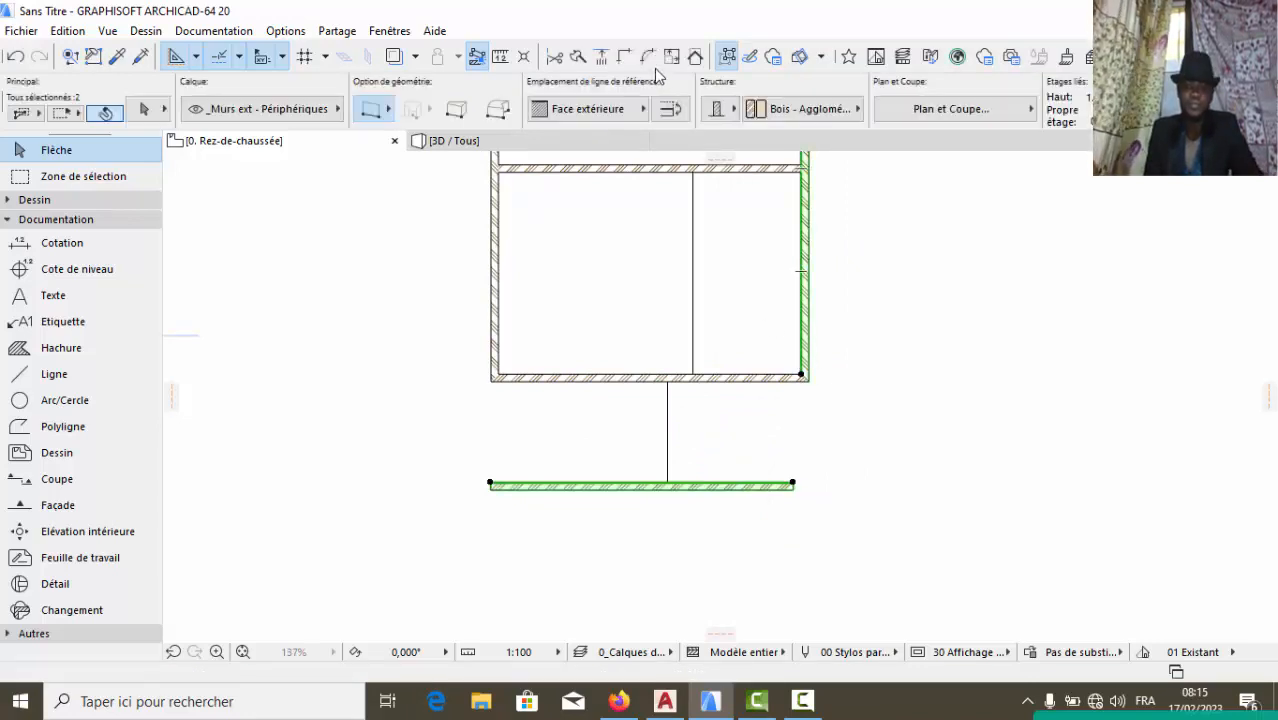
{"action": "left_click", "coordinate": [622, 55]}
{"action": "left_click", "coordinate": [531, 337]}
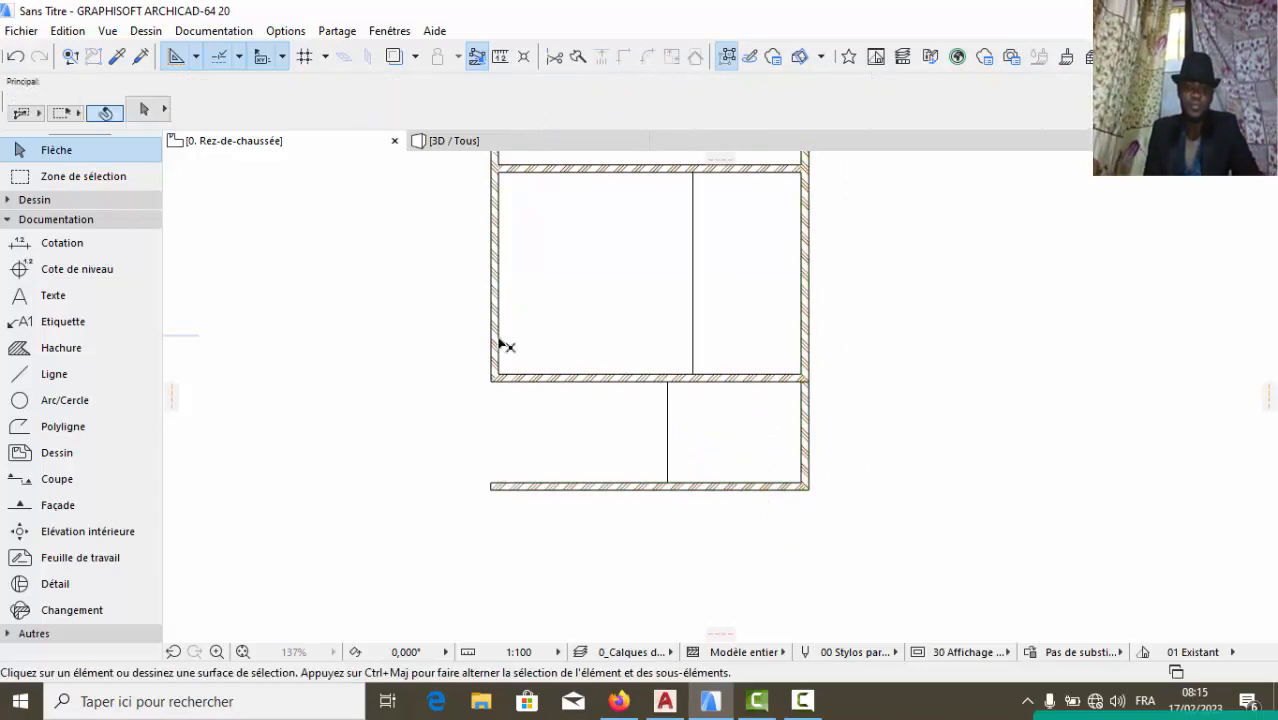
Extend the long left wall and the bottom wall until they meet in a corner, closing the third room
{"action": "left_click", "coordinate": [497, 341]}
{"action": "left_click", "coordinate": [522, 487], "text": "shift"}
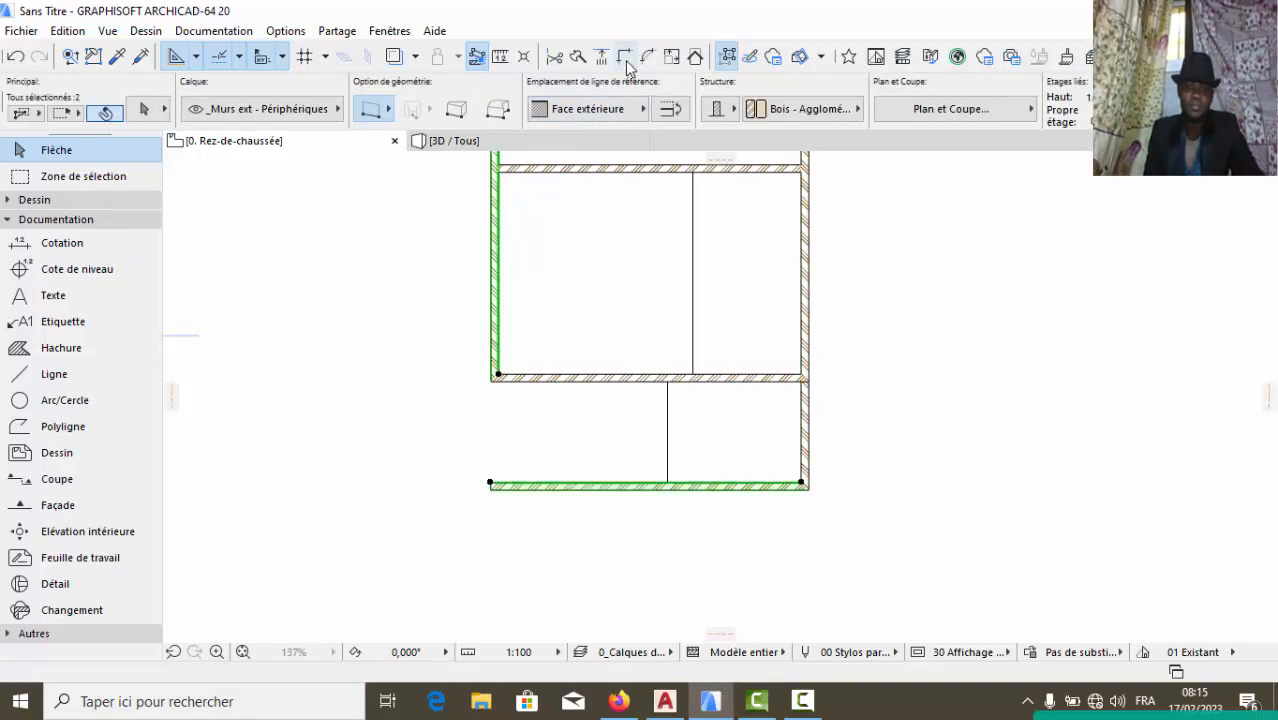
{"action": "left_click", "coordinate": [624, 57]}
{"action": "scroll", "coordinate": [562, 357], "scroll_direction": "down", "scroll_amount": 2}
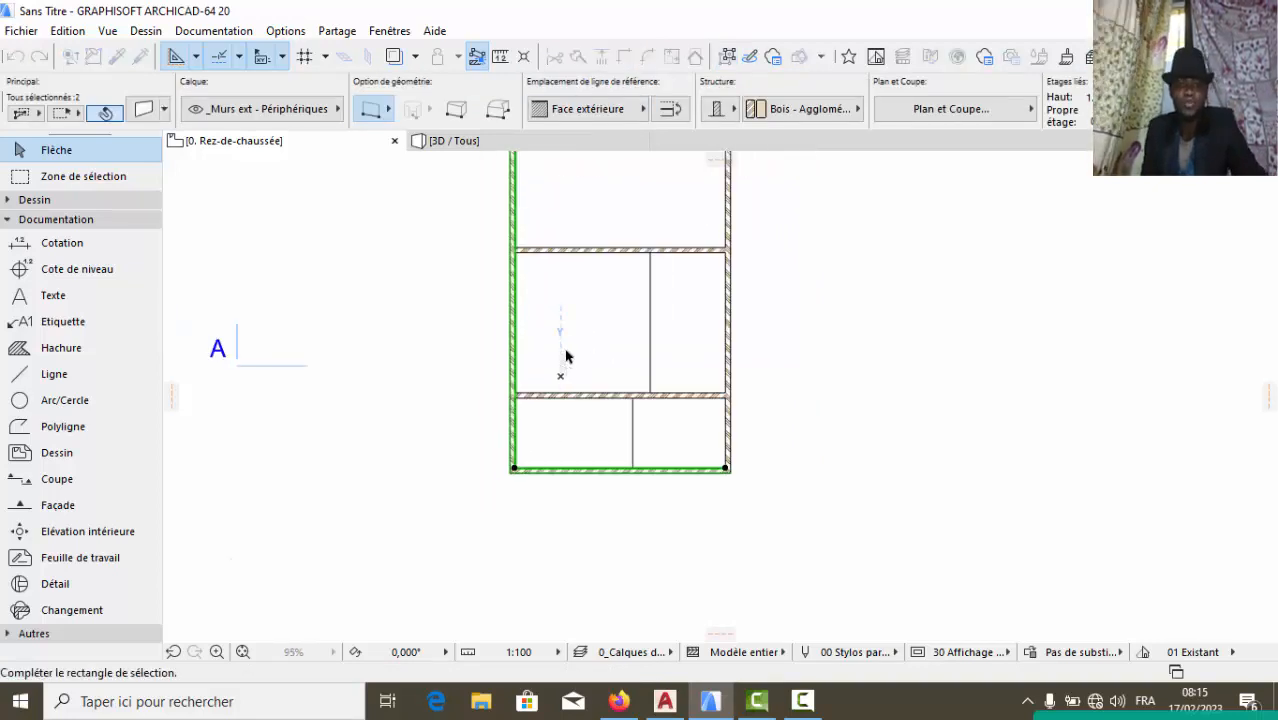
{"action": "key", "text": "Escape"}
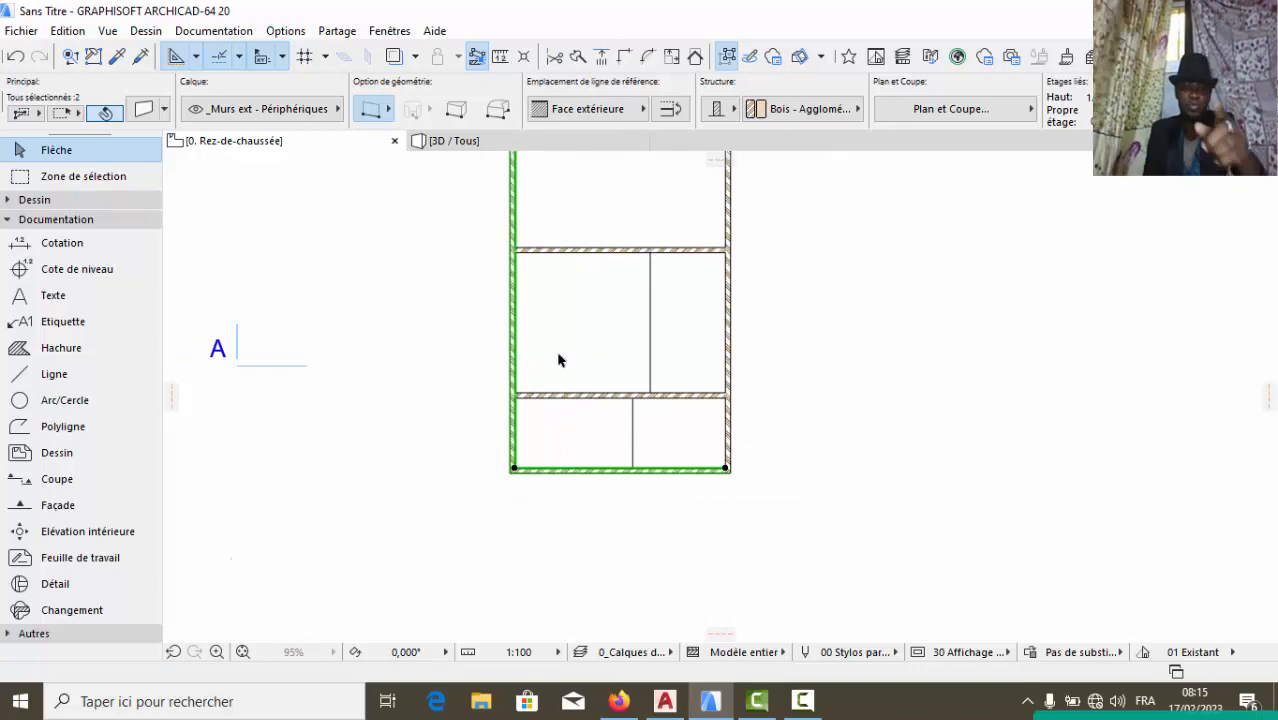
{"action": "key", "text": "Escape"}
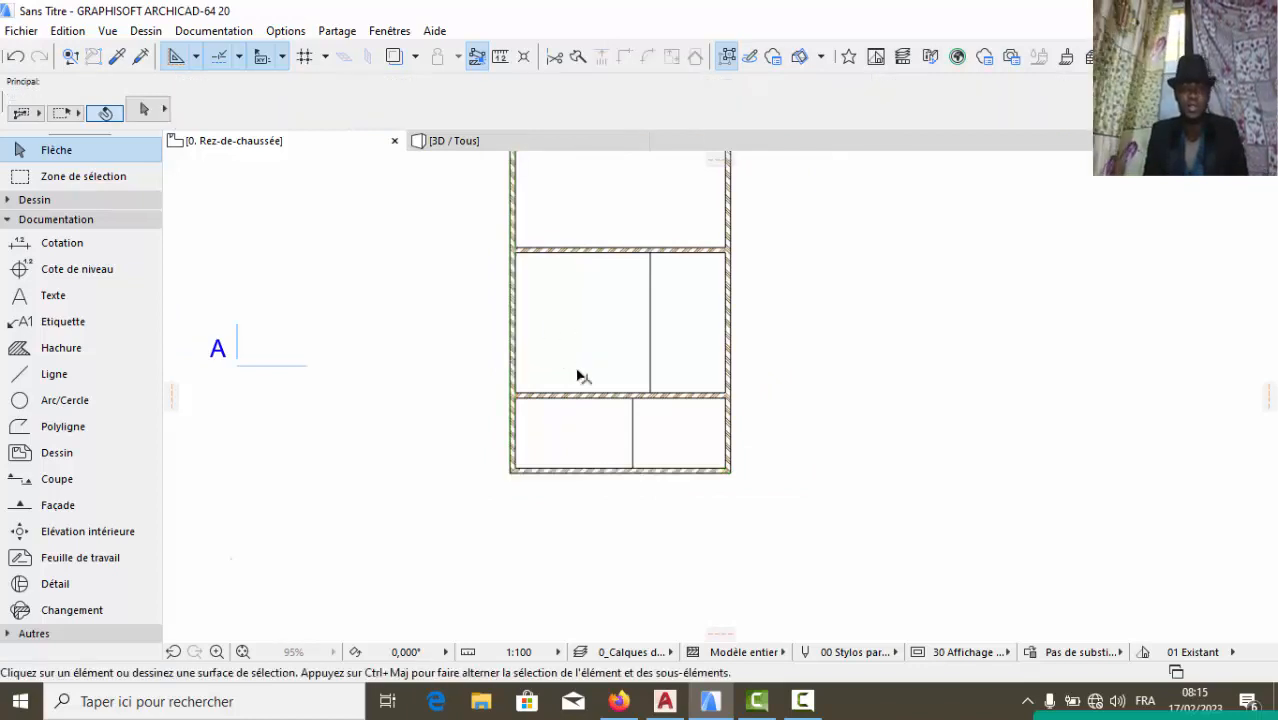
Draw a horizontal 2D line with a length of 1,5 leftward from the inner face of the upper room's right wall
{"action": "scroll", "coordinate": [576, 374], "scroll_direction": "down", "scroll_amount": 2}
{"action": "scroll", "coordinate": [588, 240], "scroll_direction": "up", "scroll_amount": 1}
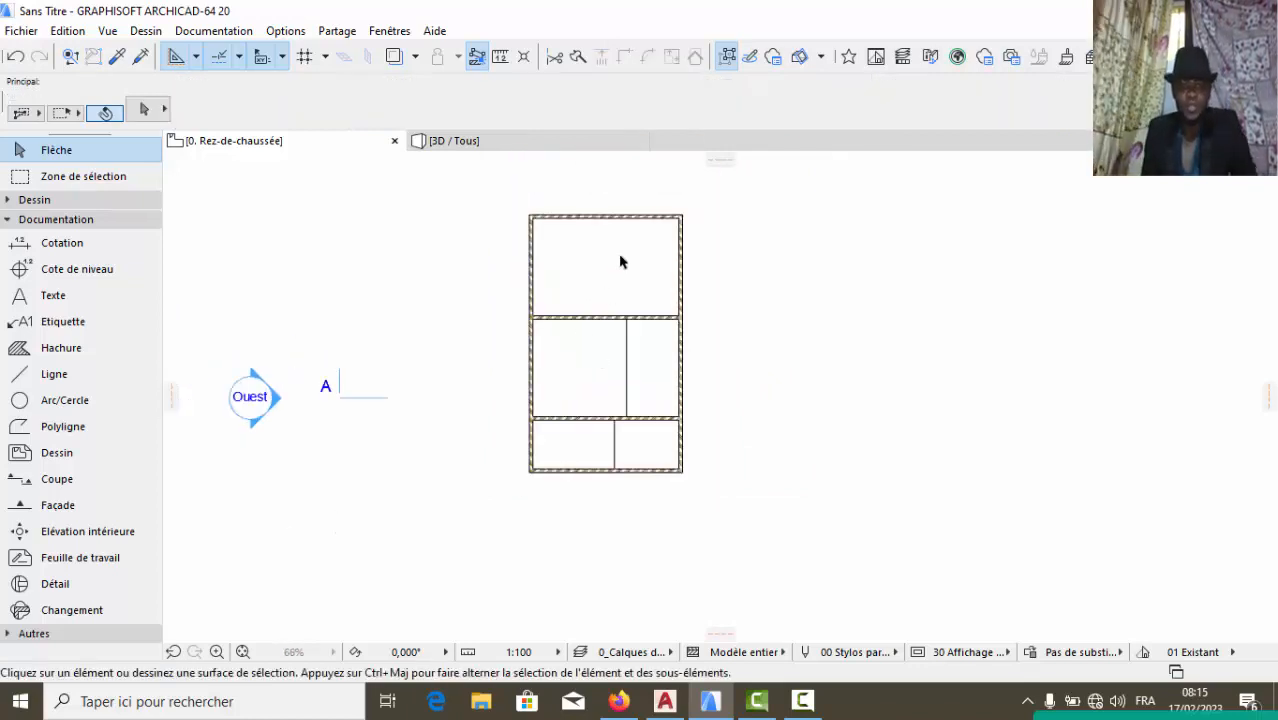
{"action": "scroll", "coordinate": [625, 245], "scroll_direction": "up", "scroll_amount": 1}
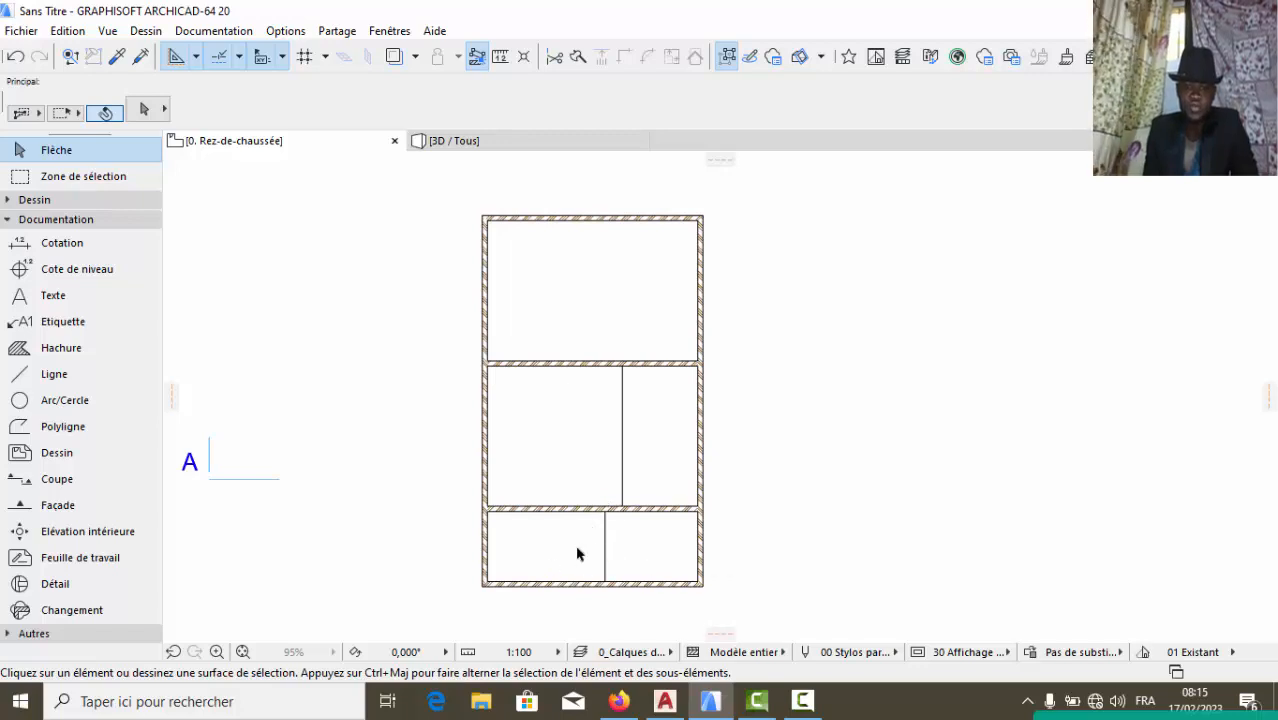
{"action": "scroll", "coordinate": [645, 245], "scroll_direction": "up", "scroll_amount": 2}
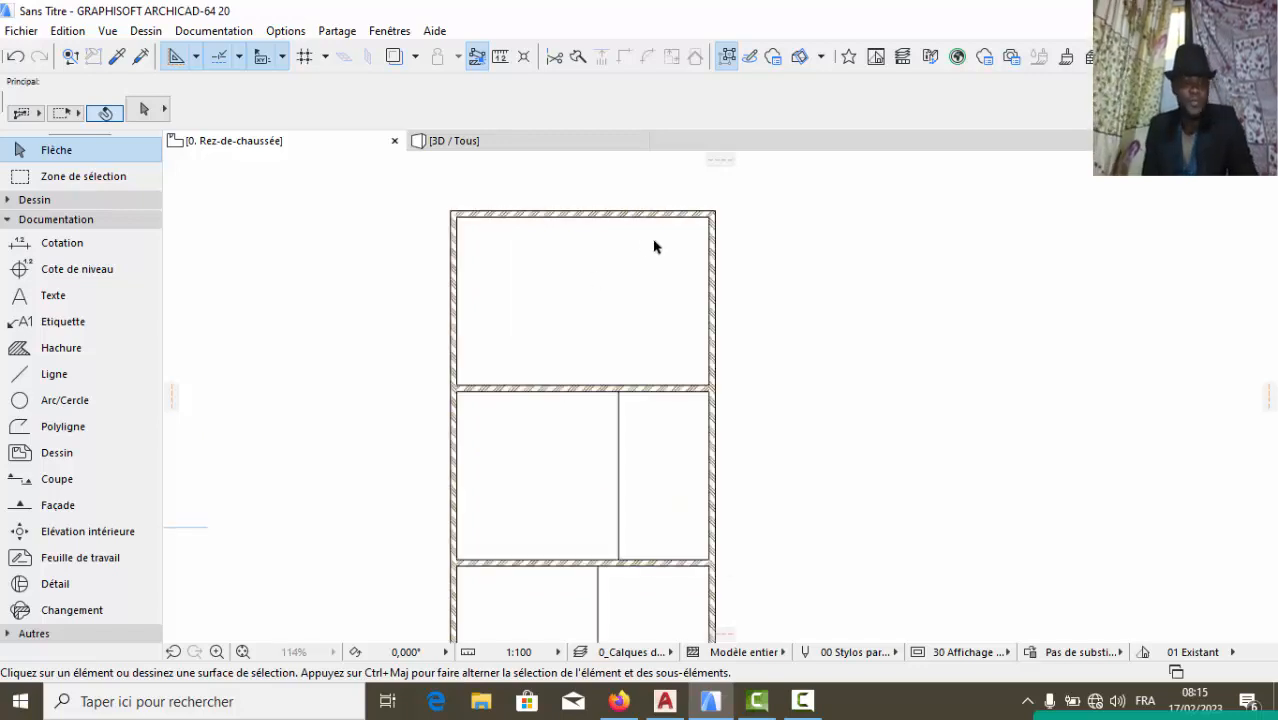
{"action": "left_click", "coordinate": [60, 378]}
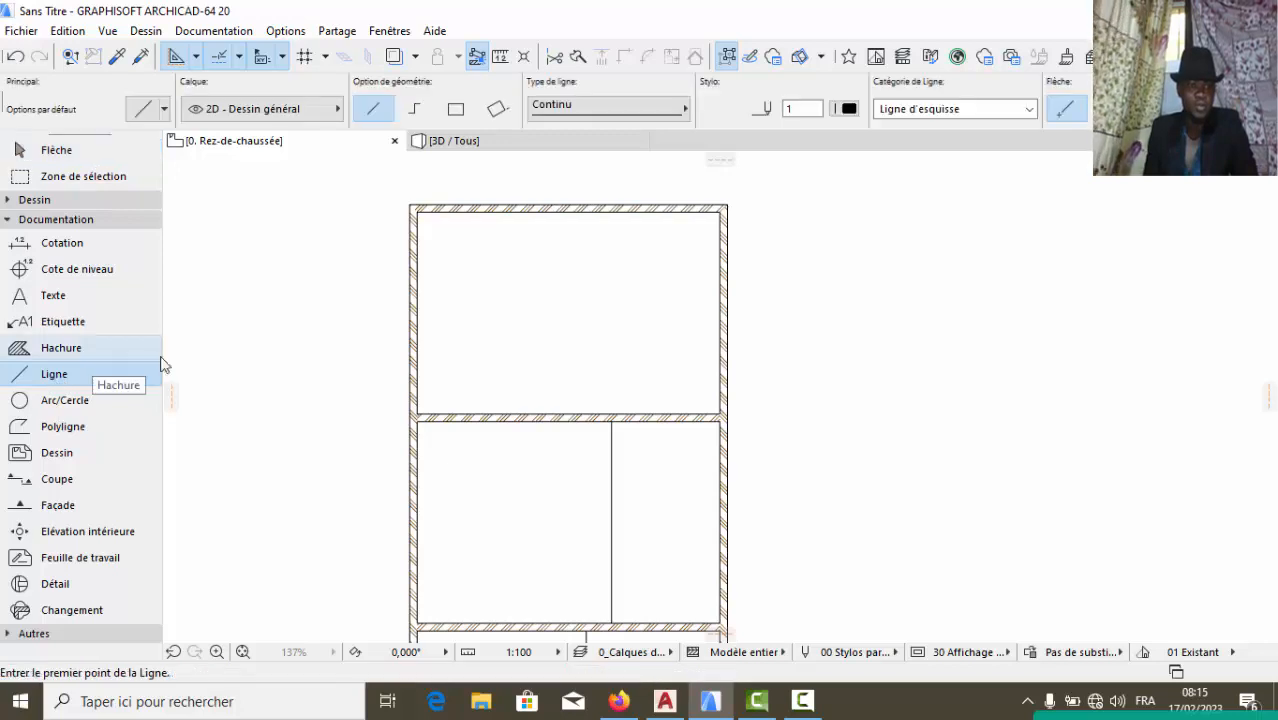
{"action": "scroll", "coordinate": [707, 262], "scroll_direction": "up", "scroll_amount": 1}
{"action": "left_click", "coordinate": [720, 273]}
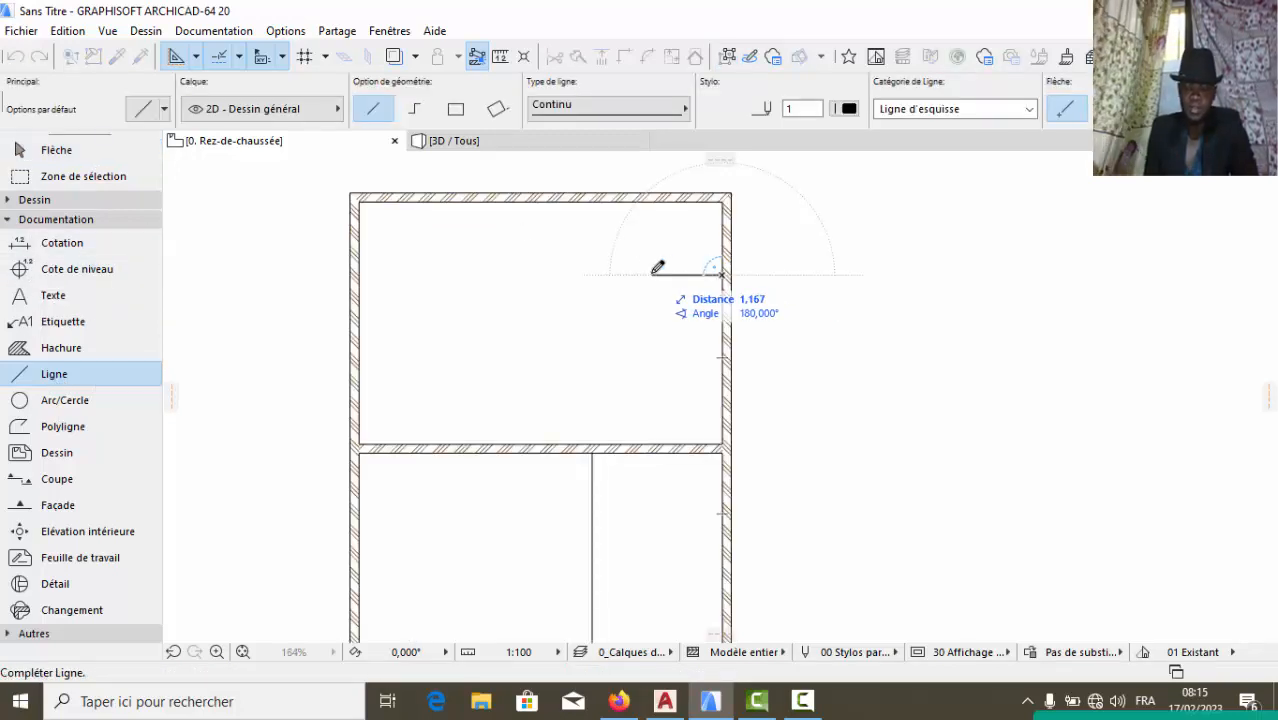
{"action": "type", "text": "1,"}
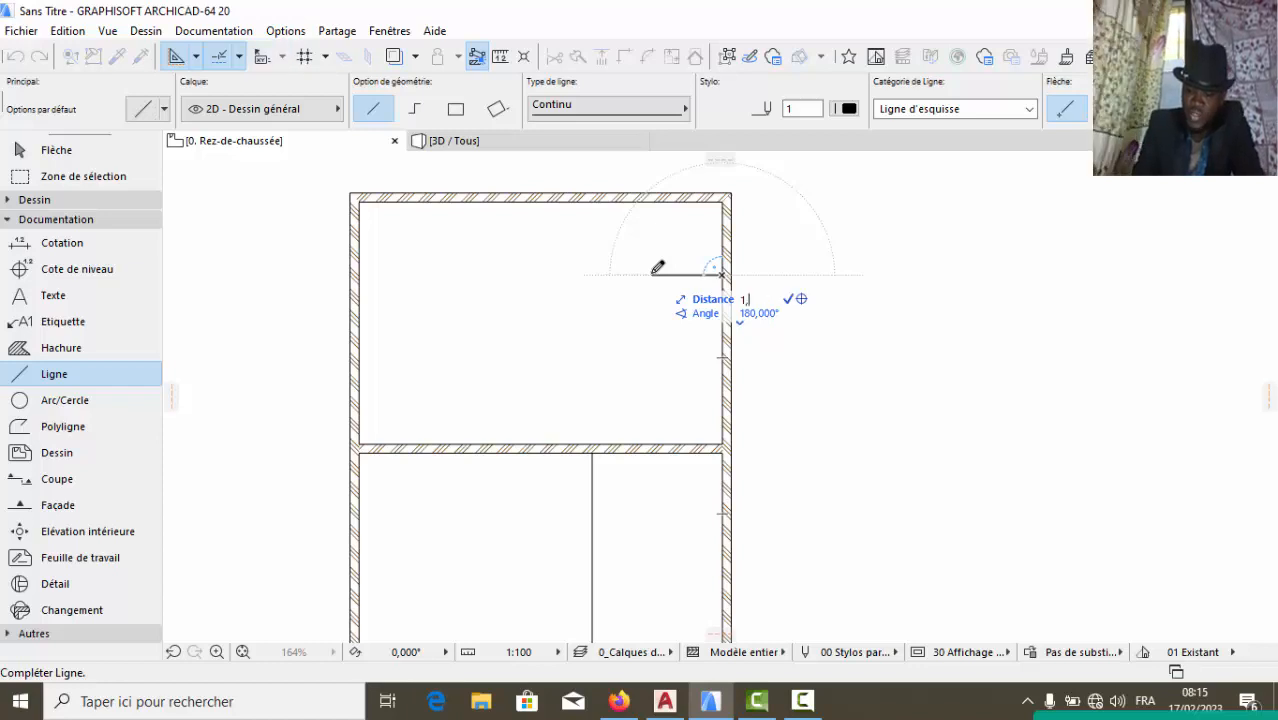
{"action": "type", "text": "5"}
{"action": "key", "text": "Return"}
{"action": "key", "text": "Escape"}
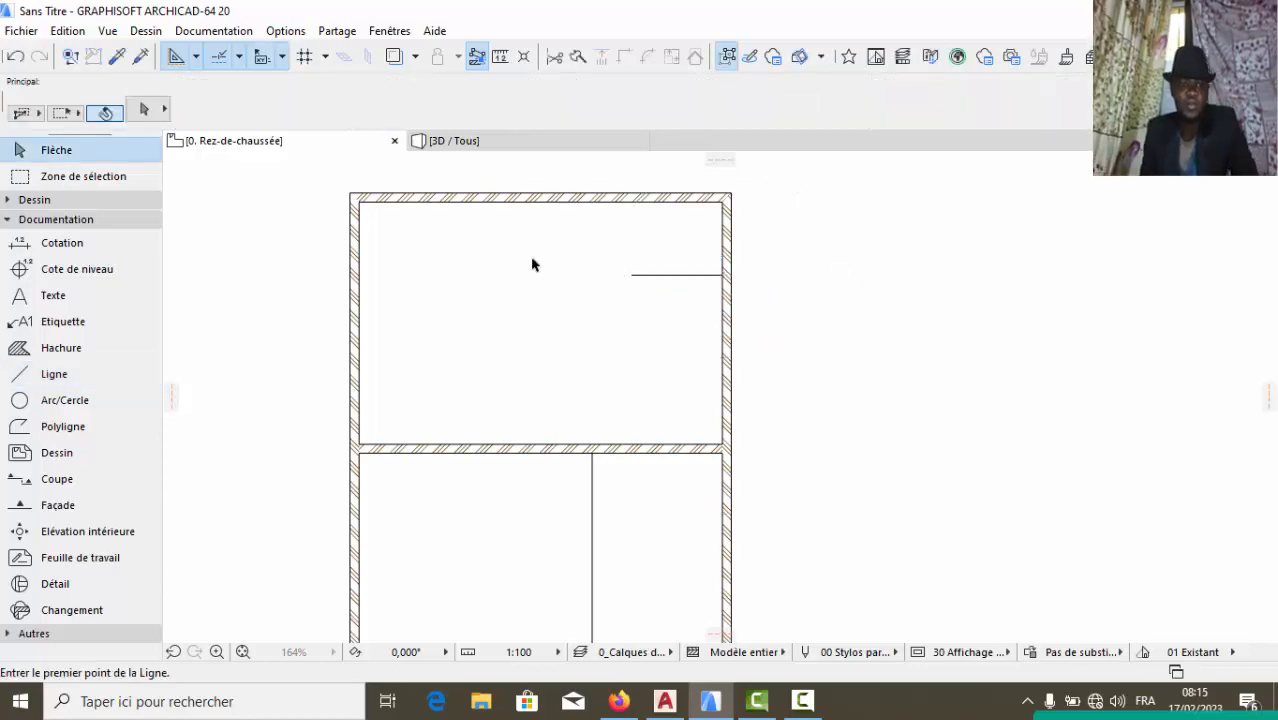
Draw a short vertical wall from the horizontal line's free end up to the inner face of the upper room's top wall
{"action": "left_click", "coordinate": [37, 220]}
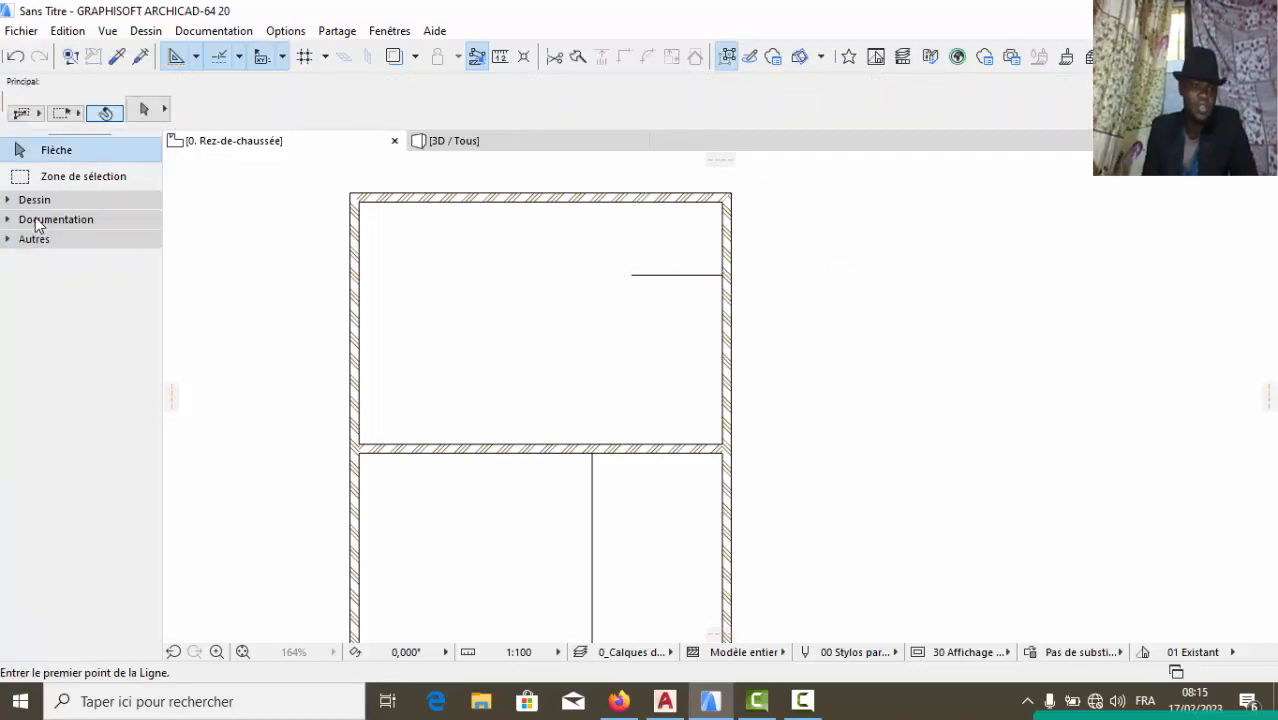
{"action": "left_click", "coordinate": [35, 202]}
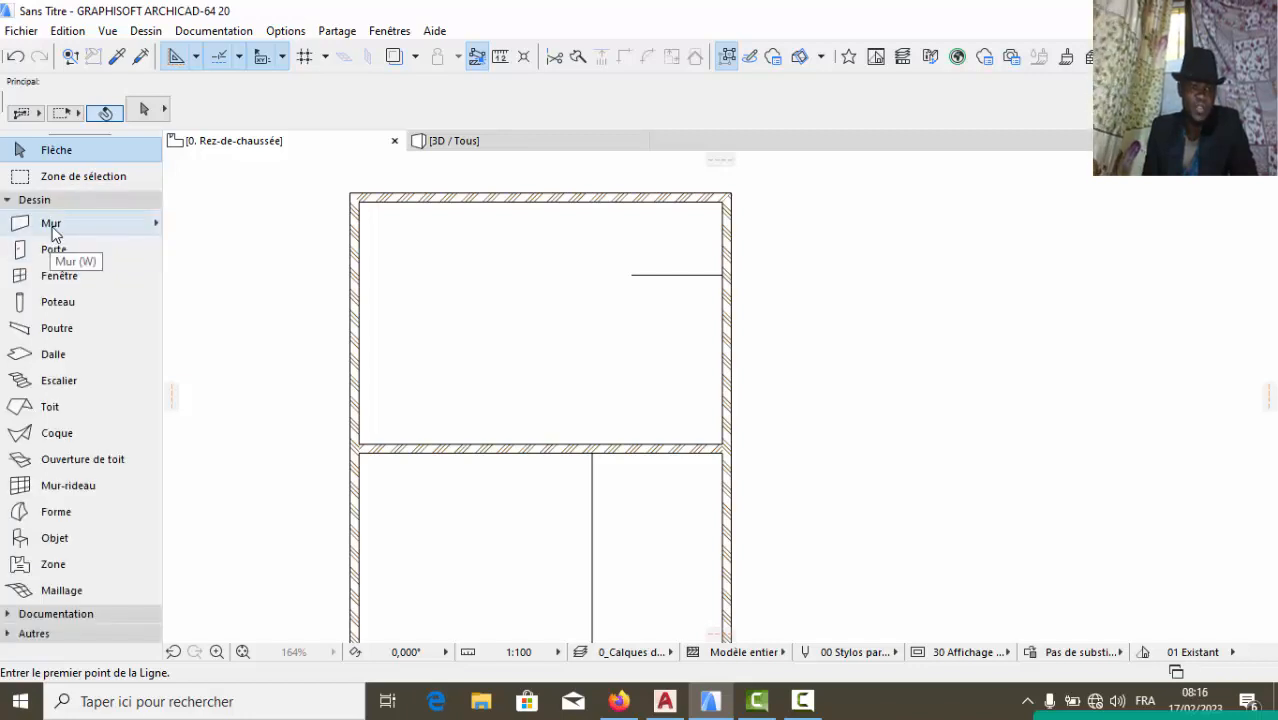
{"action": "left_click", "coordinate": [53, 229]}
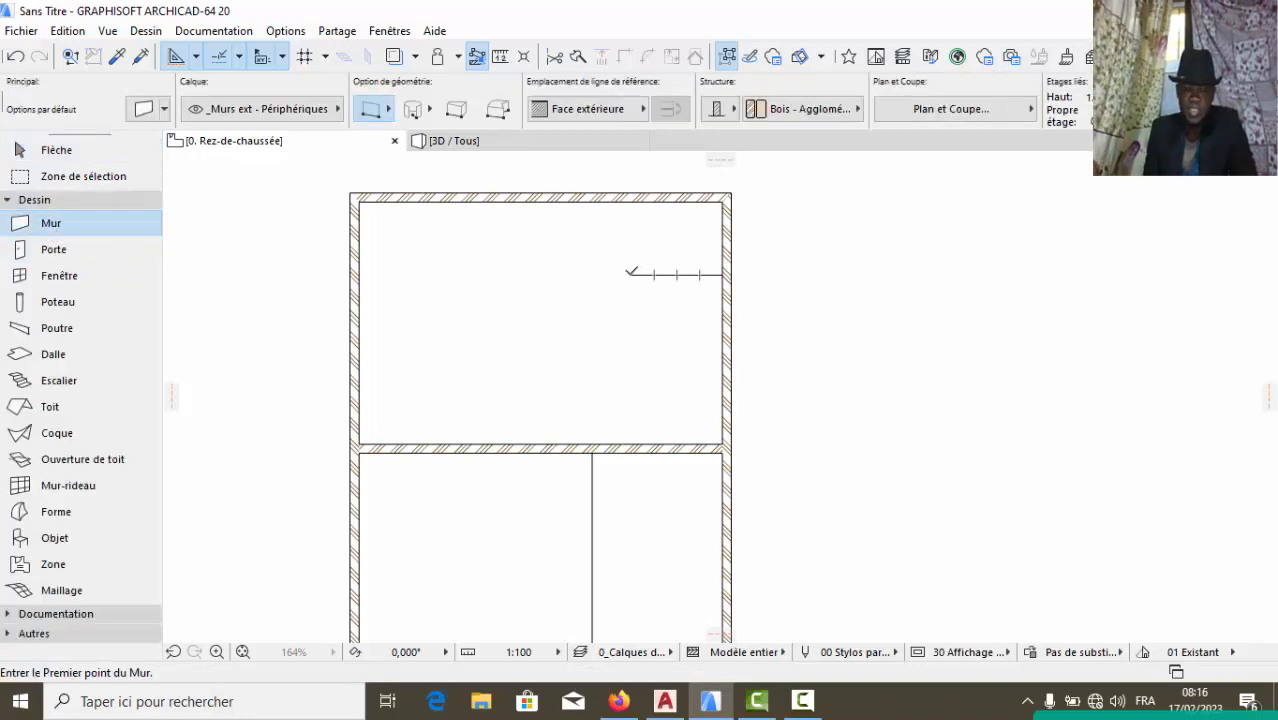
{"action": "left_click", "coordinate": [627, 272]}
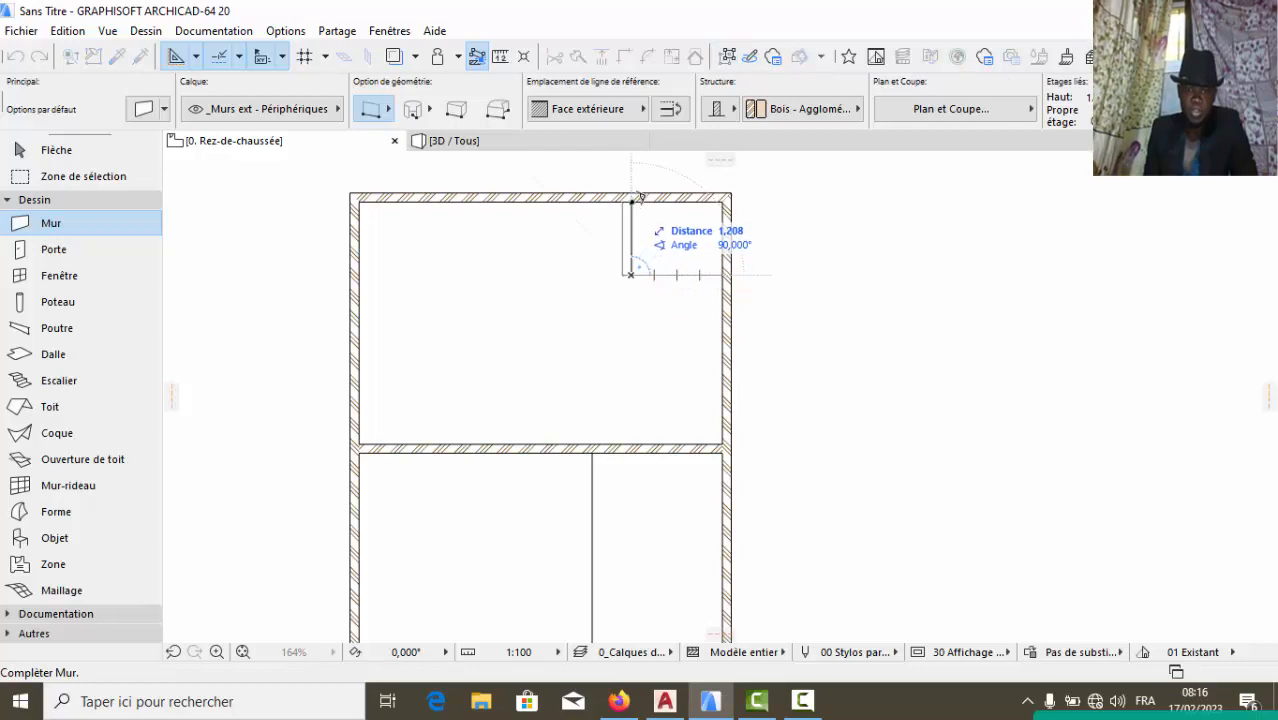
{"action": "left_click", "coordinate": [627, 202]}
{"action": "key", "text": "Escape"}
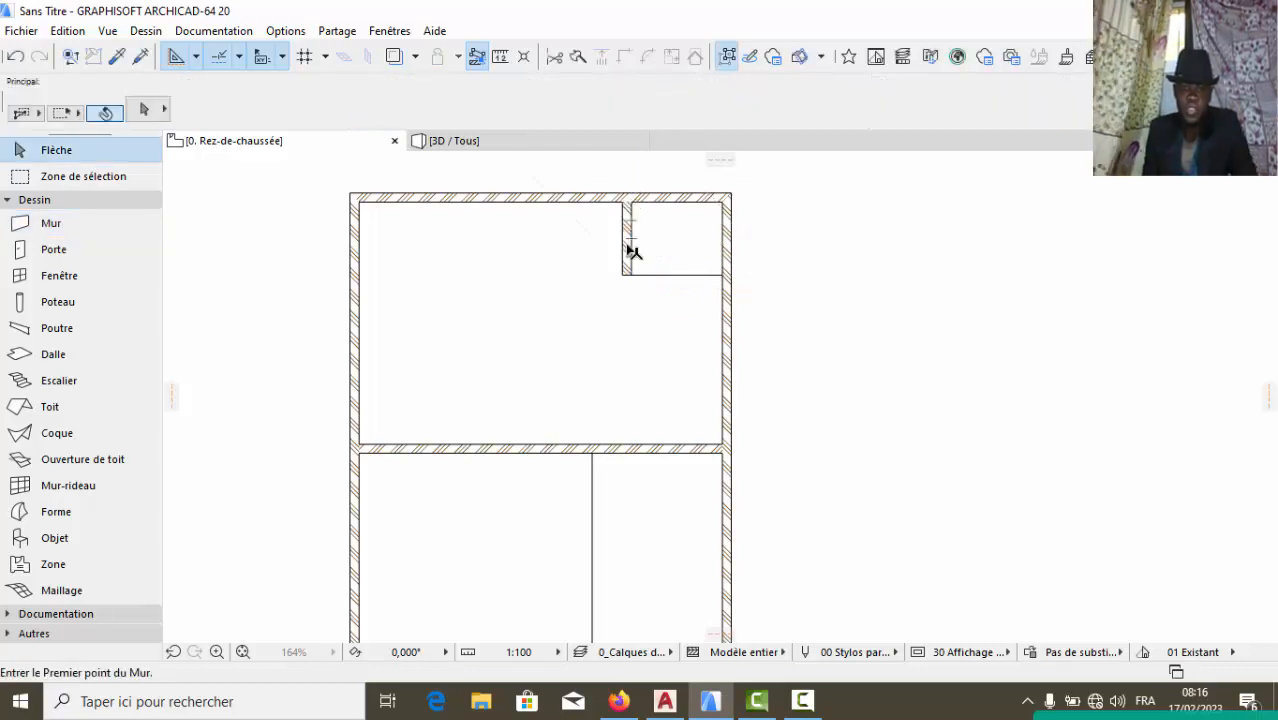
Stretch the short vertical wall's lower end down to the inner face of the upper room's bottom wall
{"action": "left_click", "coordinate": [631, 277]}
{"action": "scroll", "coordinate": [637, 249], "scroll_direction": "up", "scroll_amount": 2}
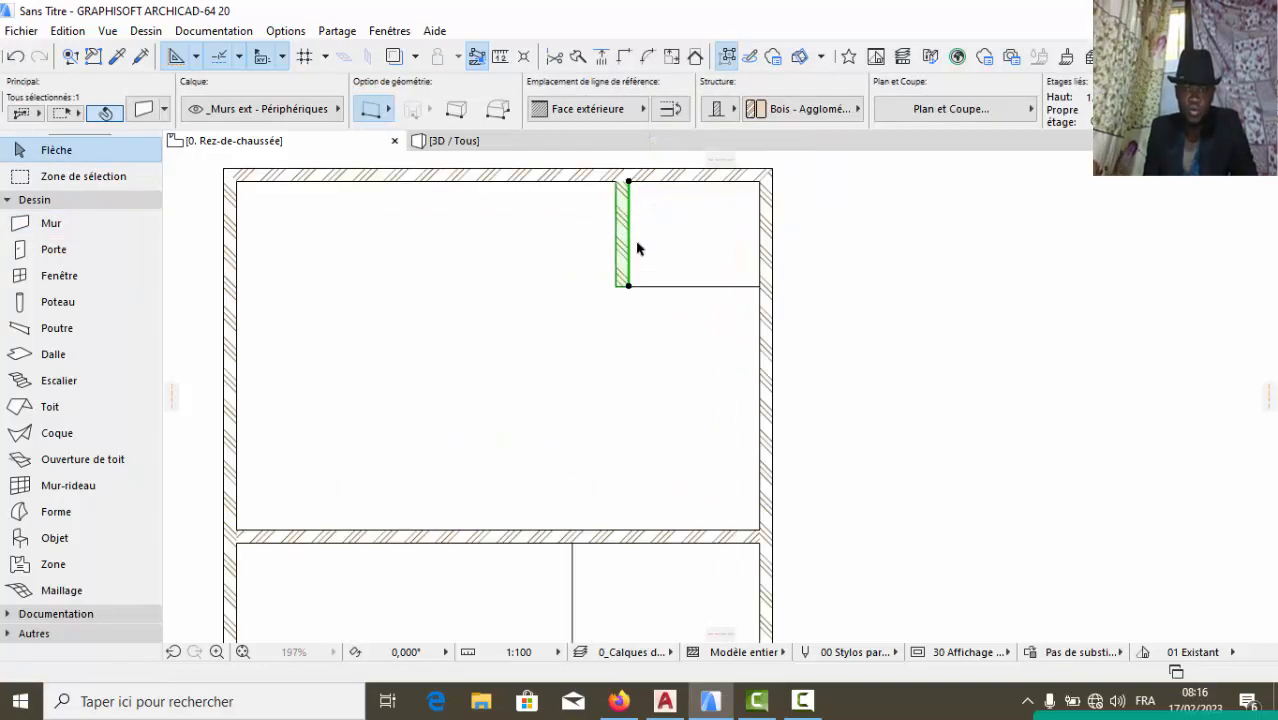
{"action": "scroll", "coordinate": [627, 188], "scroll_direction": "up", "scroll_amount": 4}
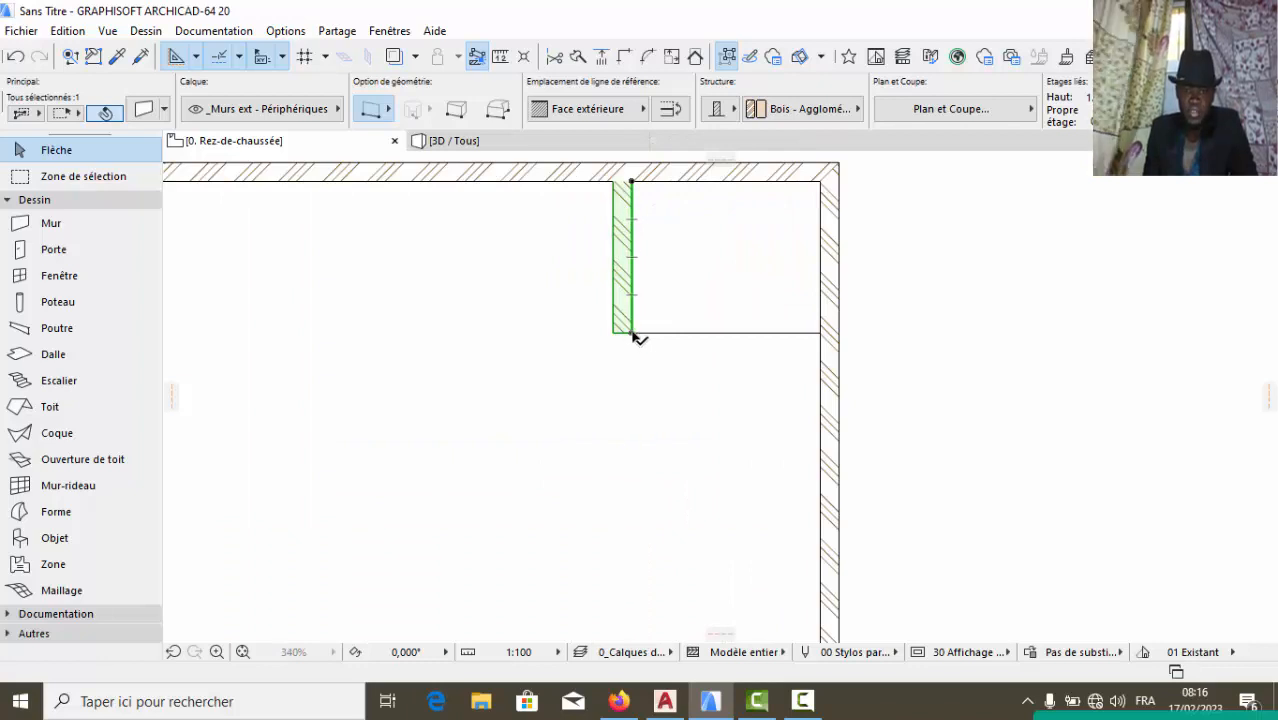
{"action": "left_click", "coordinate": [631, 333]}
{"action": "scroll", "coordinate": [642, 330], "scroll_direction": "down", "scroll_amount": 2}
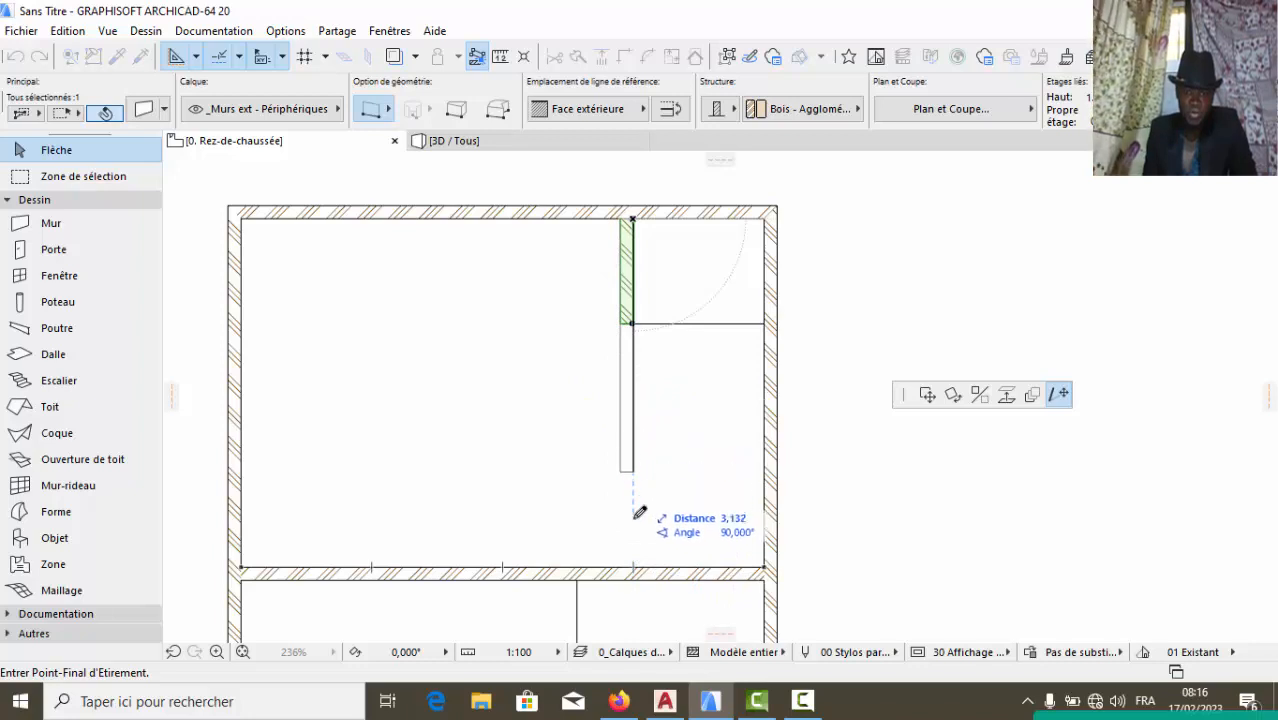
{"action": "left_click", "coordinate": [632, 562]}
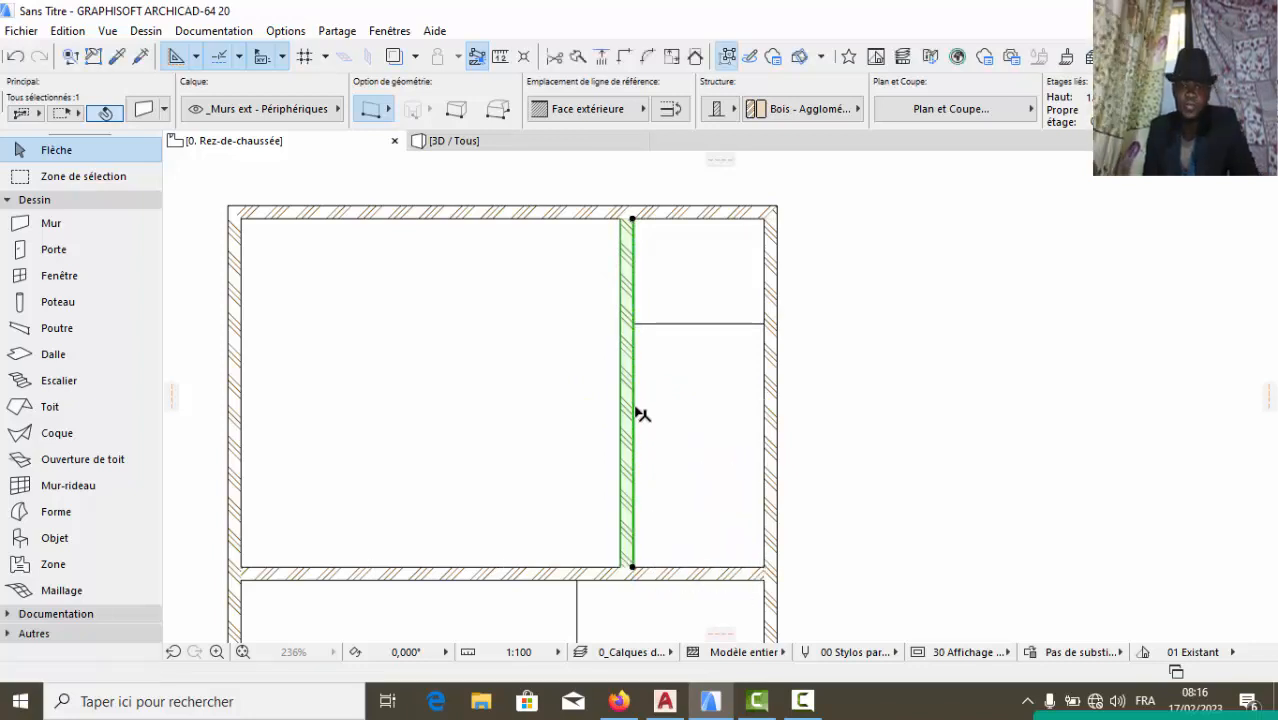
{"action": "left_click", "coordinate": [645, 402]}
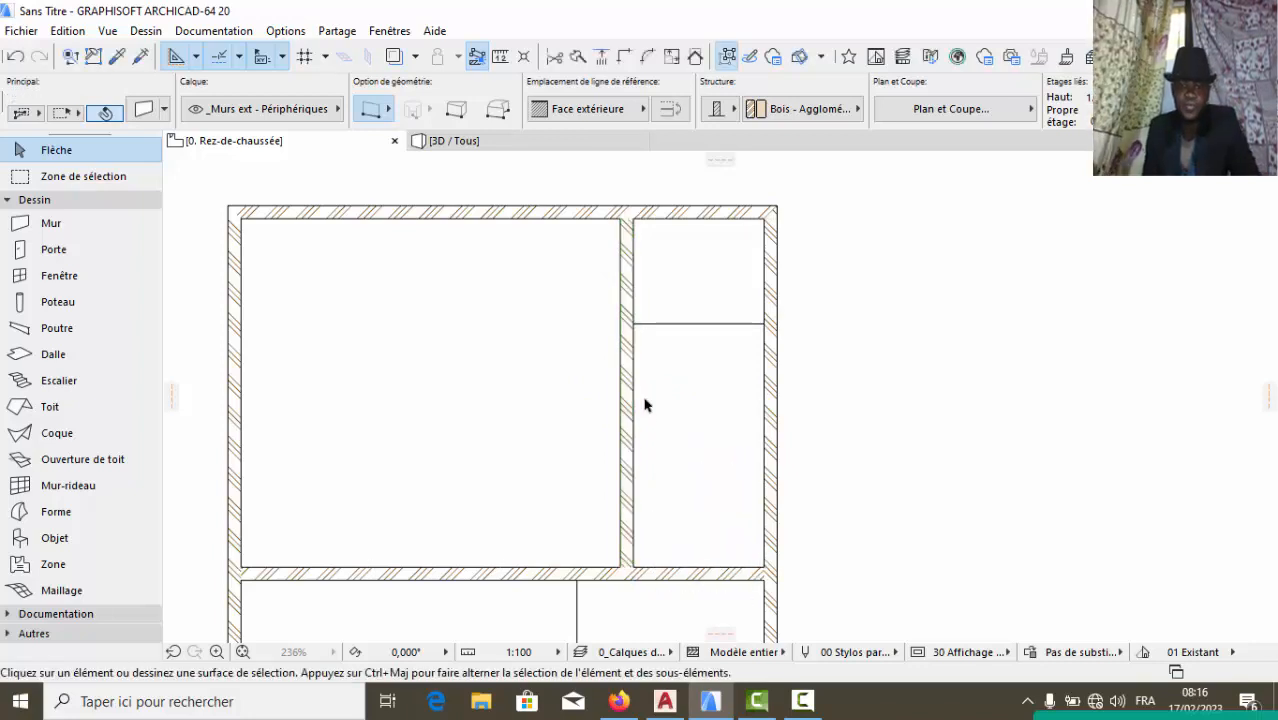
Draw a vertical 2D line with a length of 2 downward from the top wall's inner face inside the narrow right-hand room
{"action": "left_click", "coordinate": [22, 200]}
{"action": "left_click", "coordinate": [22, 219]}
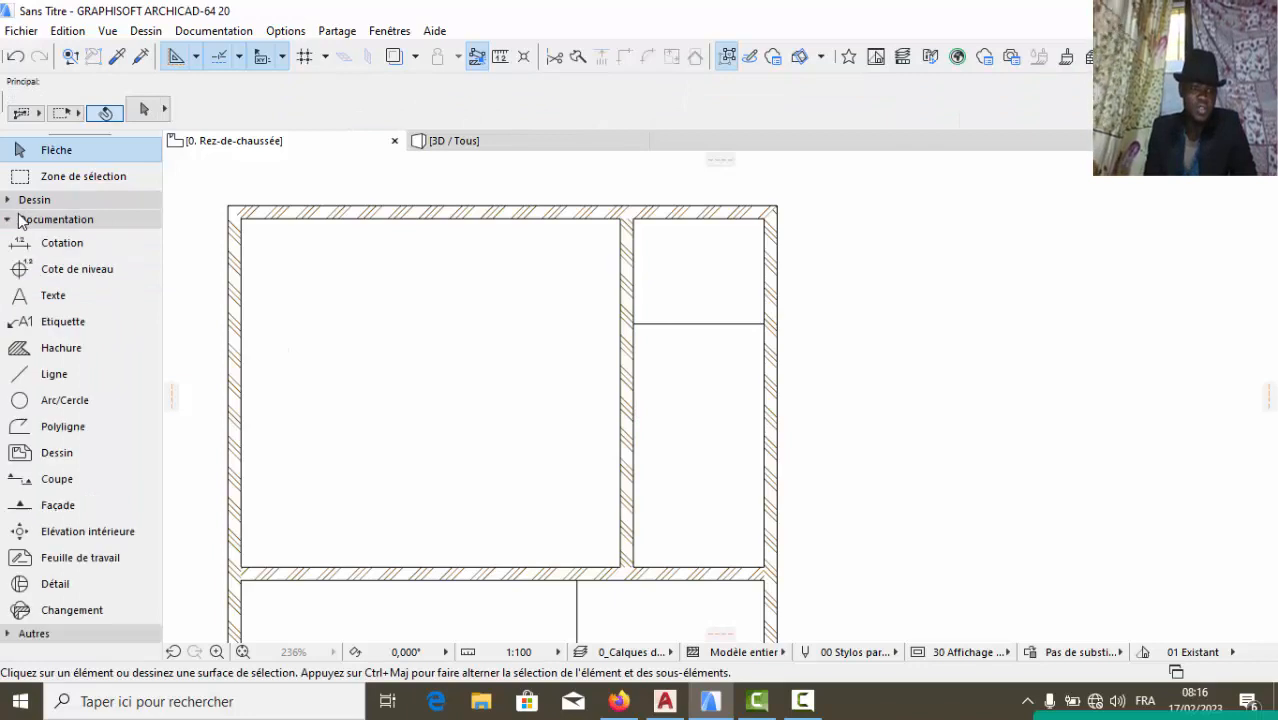
{"action": "left_click", "coordinate": [50, 375]}
{"action": "left_click", "coordinate": [700, 219]}
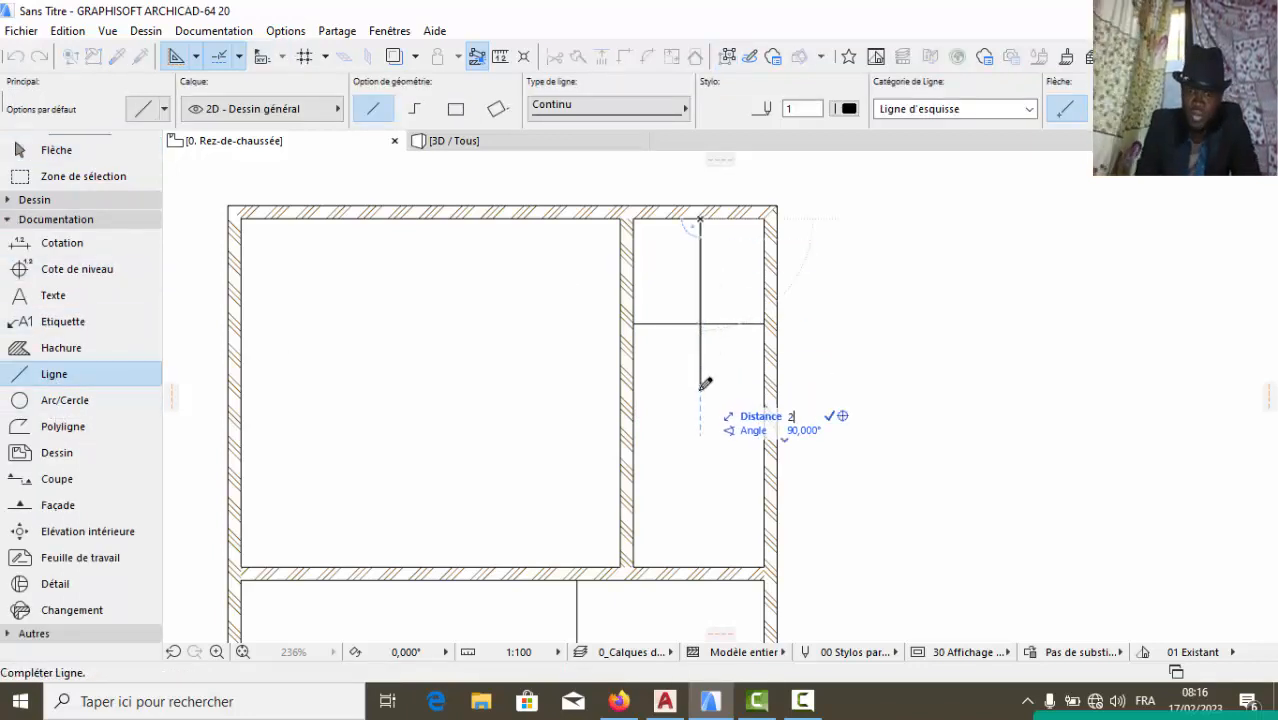
{"action": "left_click", "coordinate": [700, 392]}
{"action": "left_click", "coordinate": [56, 150]}
{"action": "left_click", "coordinate": [95, 199]}
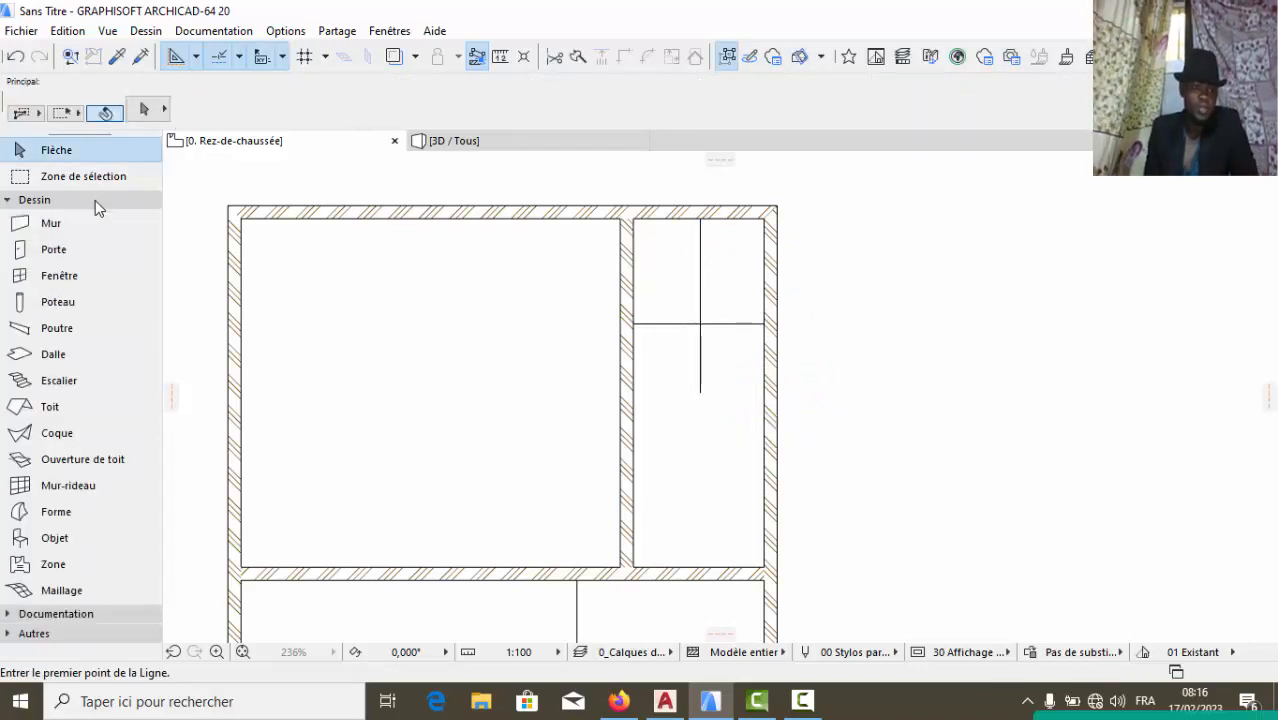
{"action": "left_click", "coordinate": [50, 201]}
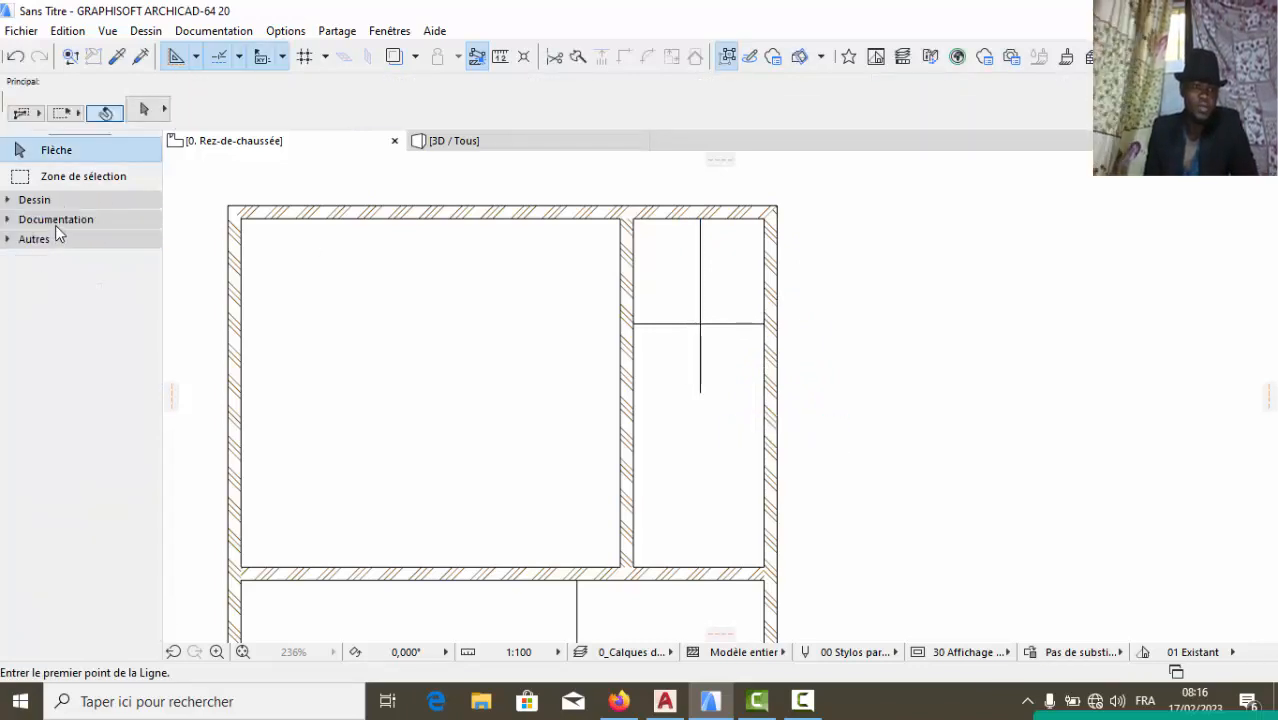
{"action": "left_click", "coordinate": [42, 204]}
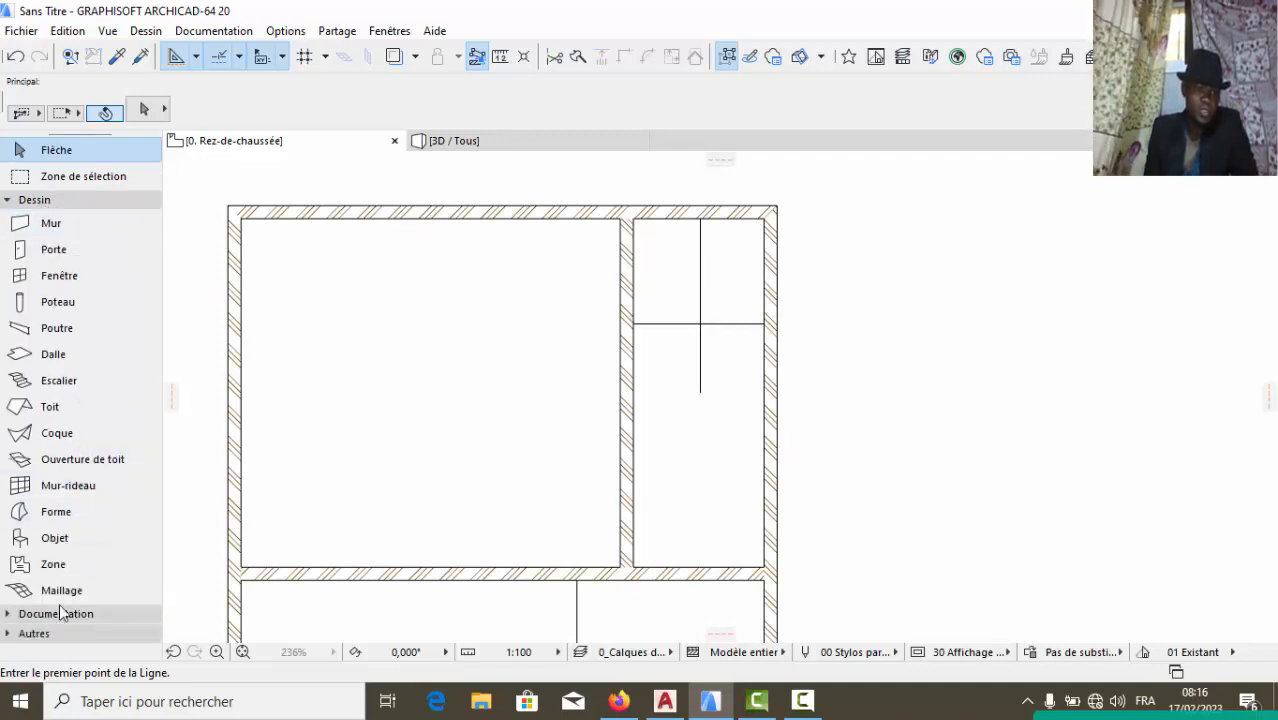
{"action": "left_click", "coordinate": [49, 198]}
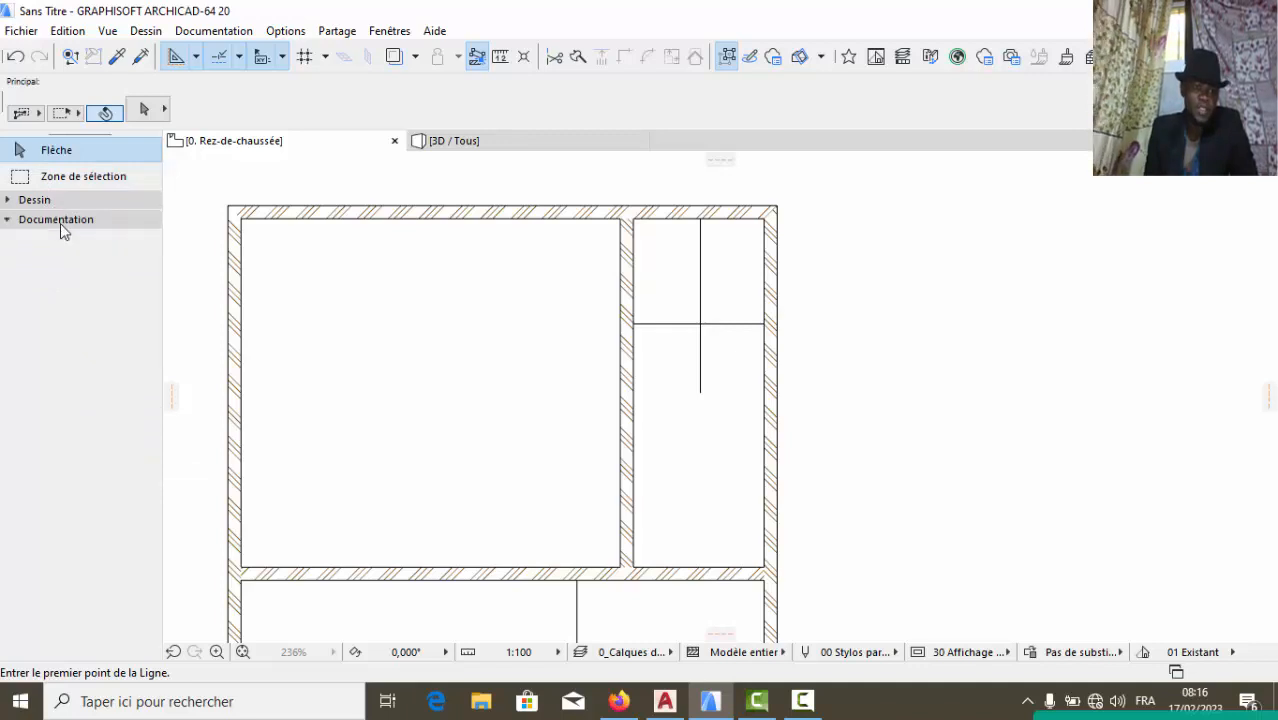
{"action": "left_click", "coordinate": [58, 220]}
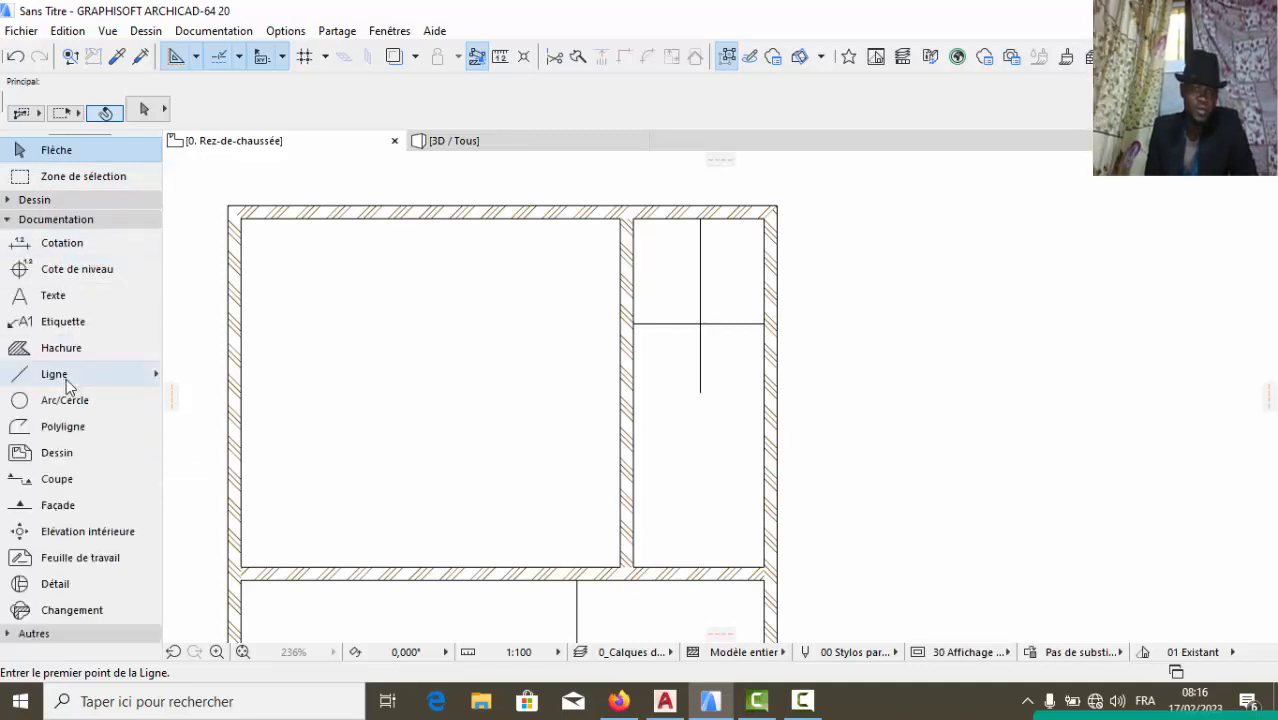
{"action": "left_click", "coordinate": [52, 219]}
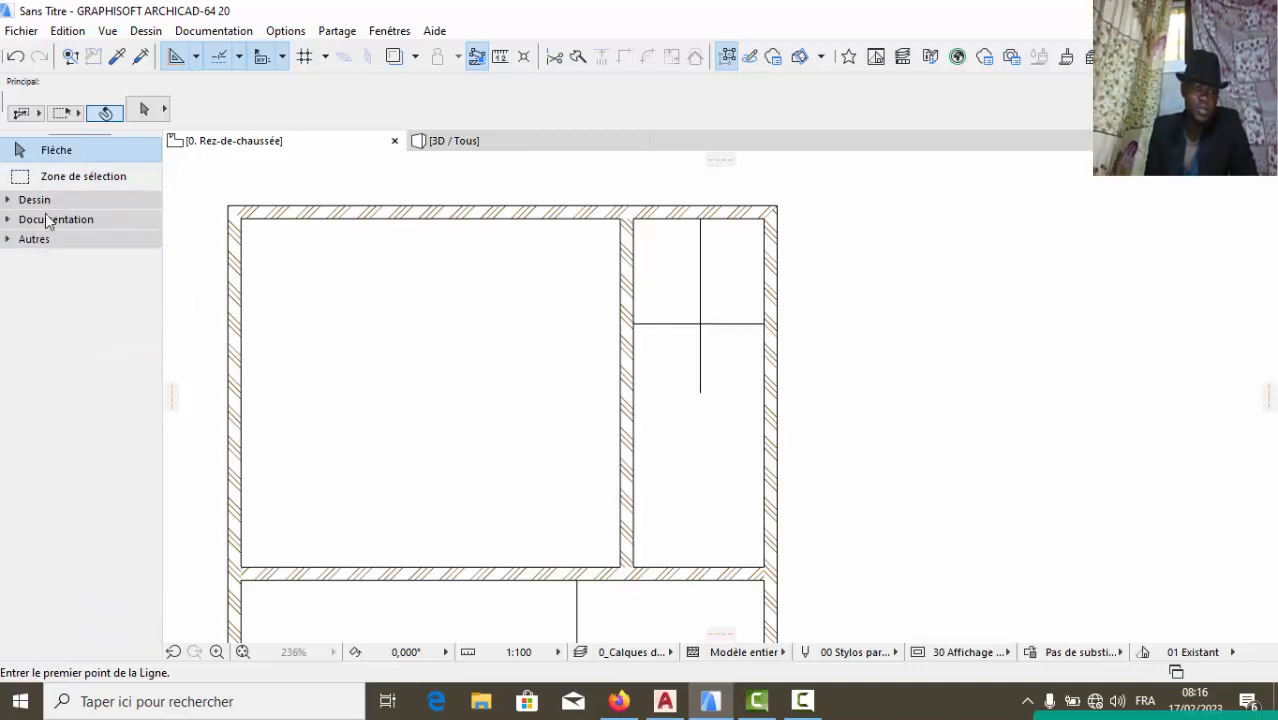
Draw a horizontal wall from the vertical line's lower end to the right face of the new interior partition
{"action": "left_click", "coordinate": [48, 200]}
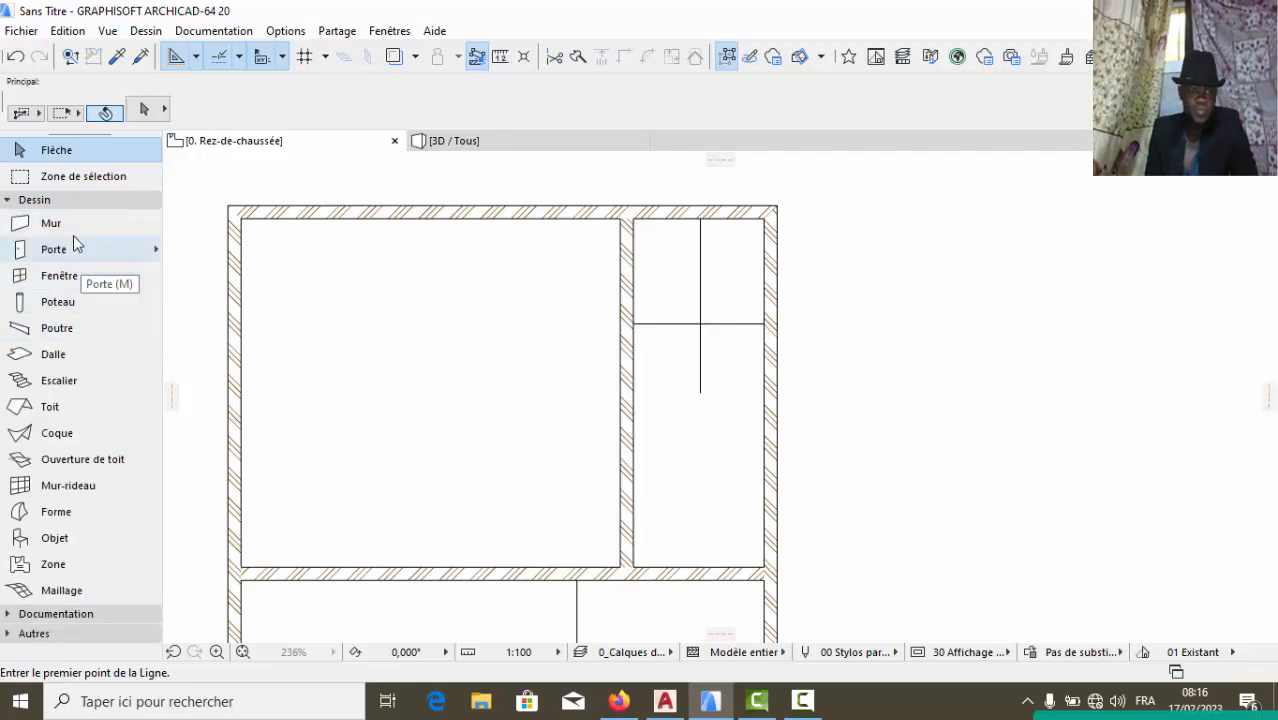
{"action": "left_click", "coordinate": [70, 228]}
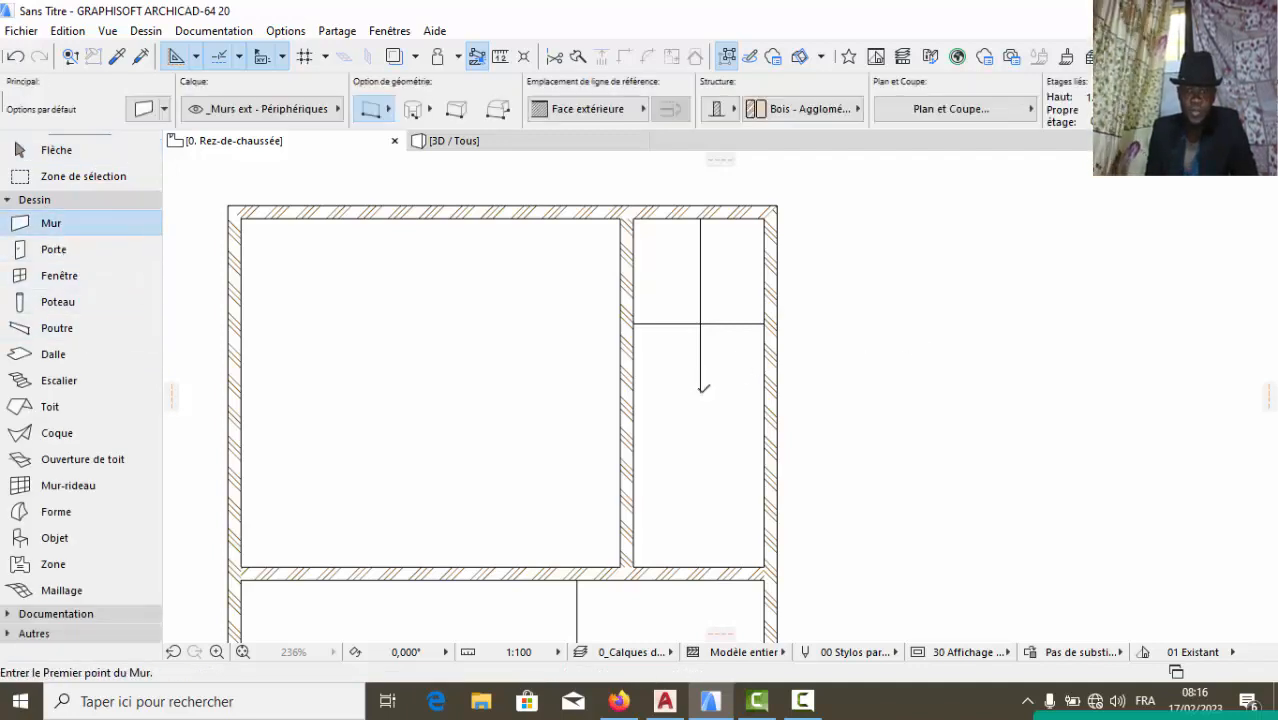
{"action": "left_click", "coordinate": [701, 391]}
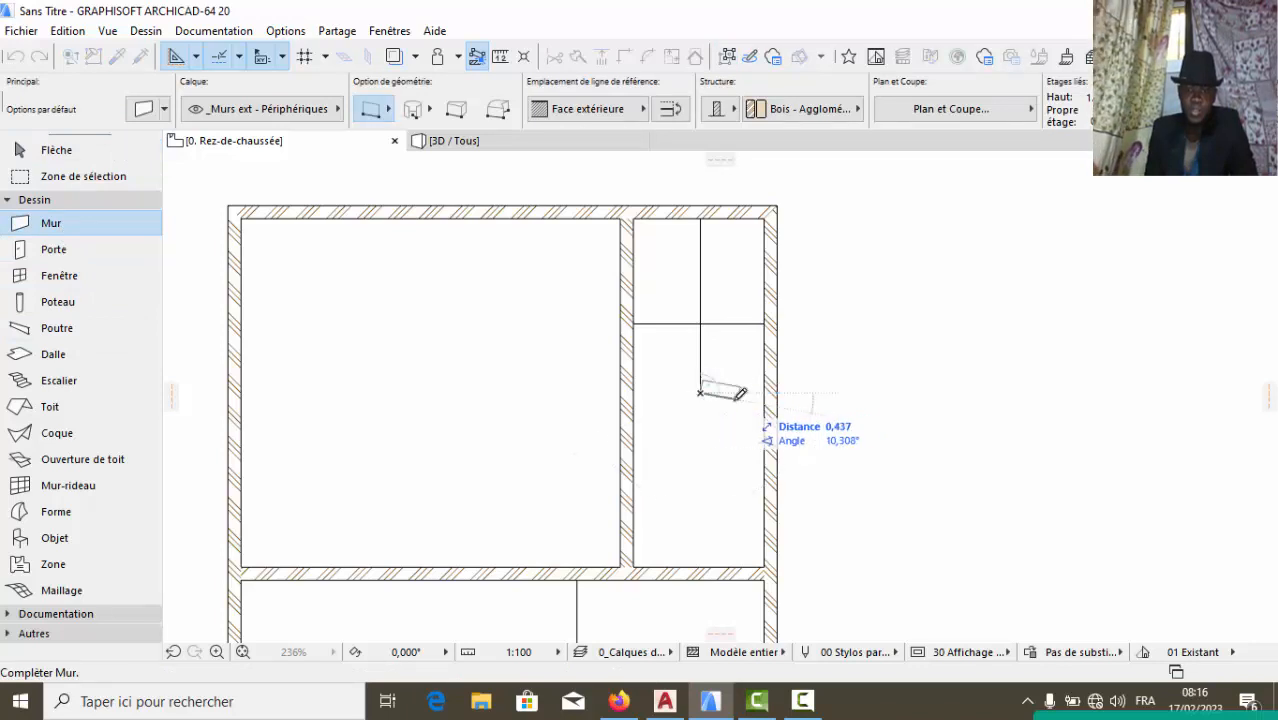
{"action": "left_click", "coordinate": [634, 393]}
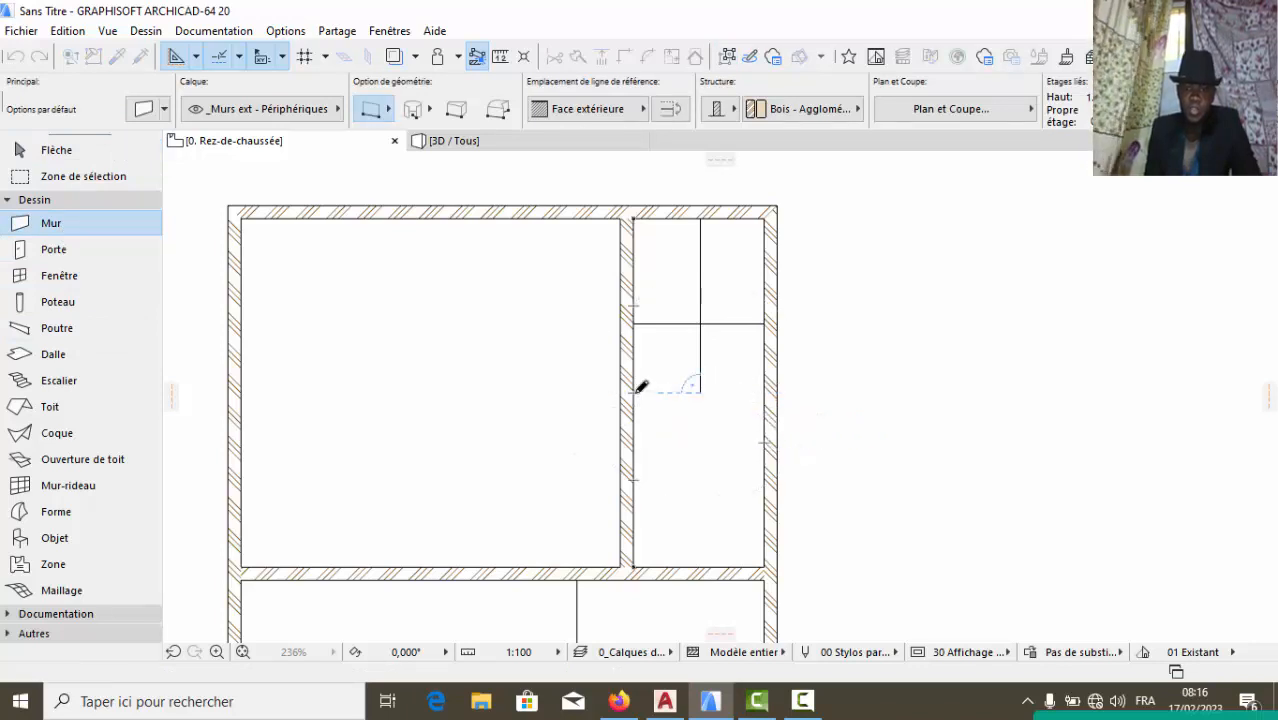
{"action": "key", "text": "Escape"}
Stretch the horizontal wall's free end to the inner face of the right exterior wall
{"action": "left_click", "coordinate": [692, 400]}
{"action": "left_click", "coordinate": [700, 393]}
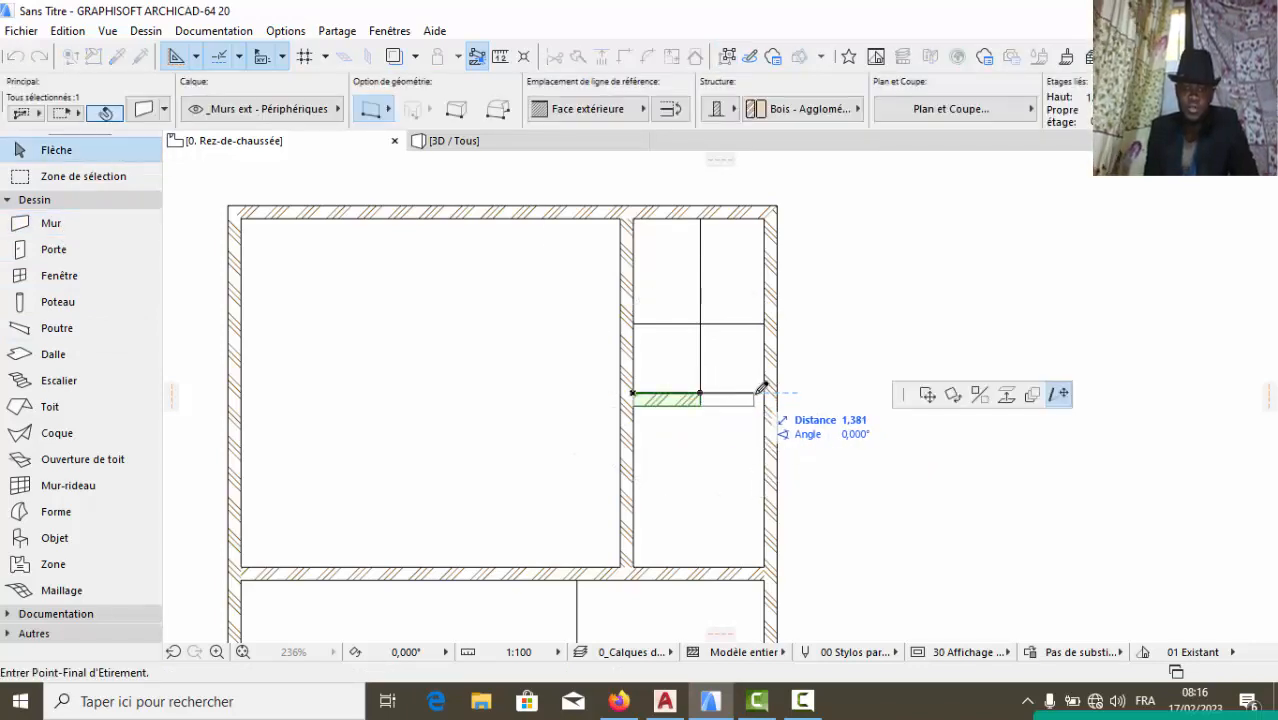
{"action": "left_click", "coordinate": [765, 393]}
{"action": "key", "text": "Escape"}
Change the reference line position of the narrow room's horizontal dividing wall to Face intérieure
{"action": "scroll", "coordinate": [757, 518], "scroll_direction": "down", "scroll_amount": 1}
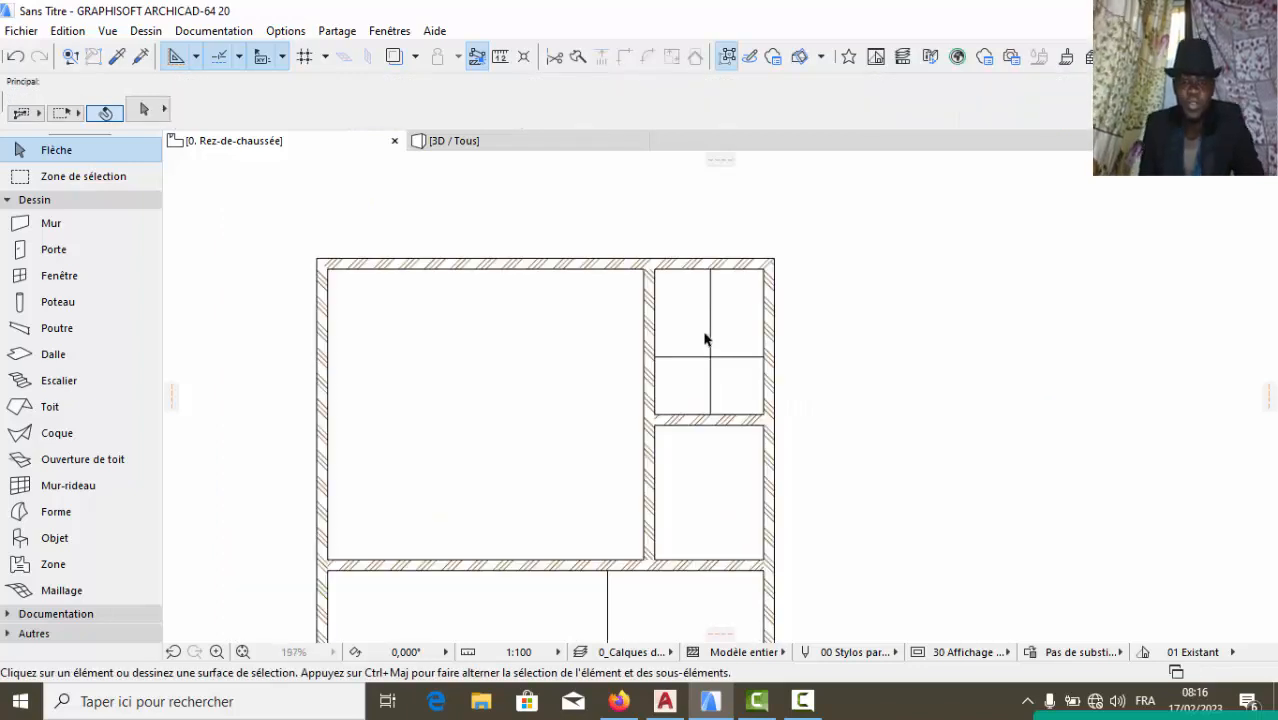
{"action": "scroll", "coordinate": [735, 400], "scroll_direction": "up", "scroll_amount": 1}
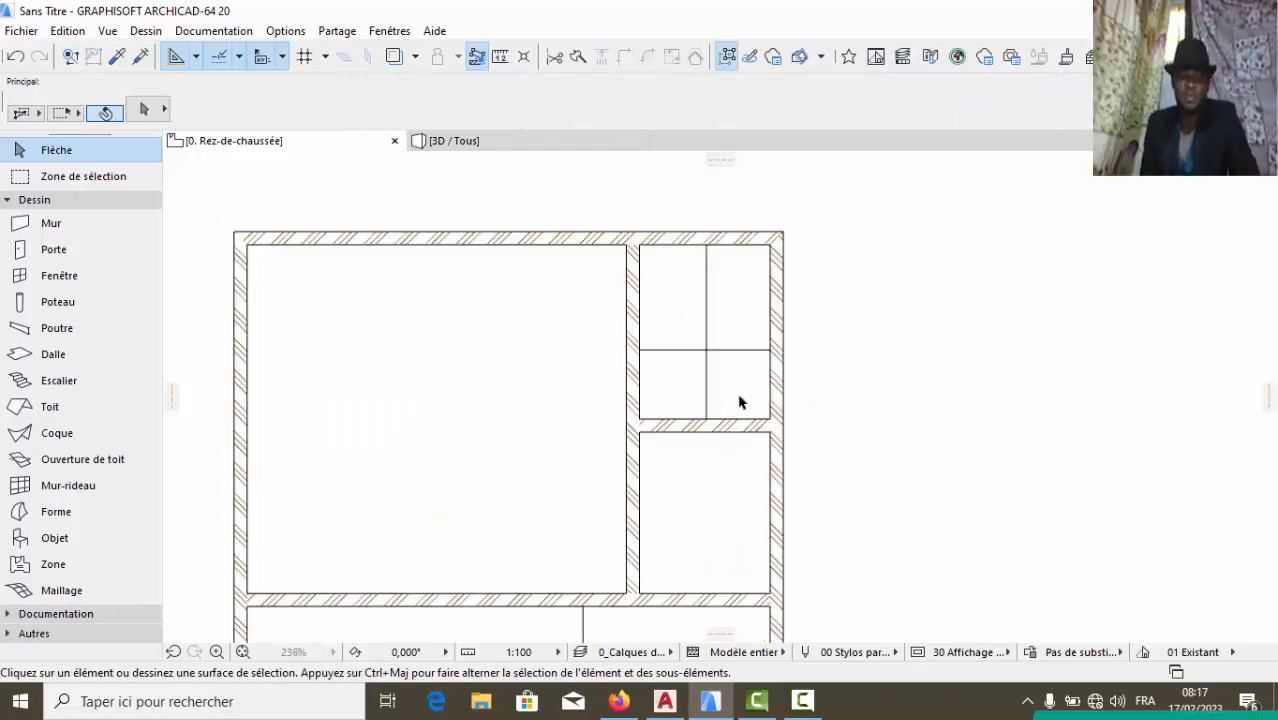
{"action": "scroll", "coordinate": [740, 425], "scroll_direction": "down", "scroll_amount": 1}
{"action": "left_click", "coordinate": [710, 428]}
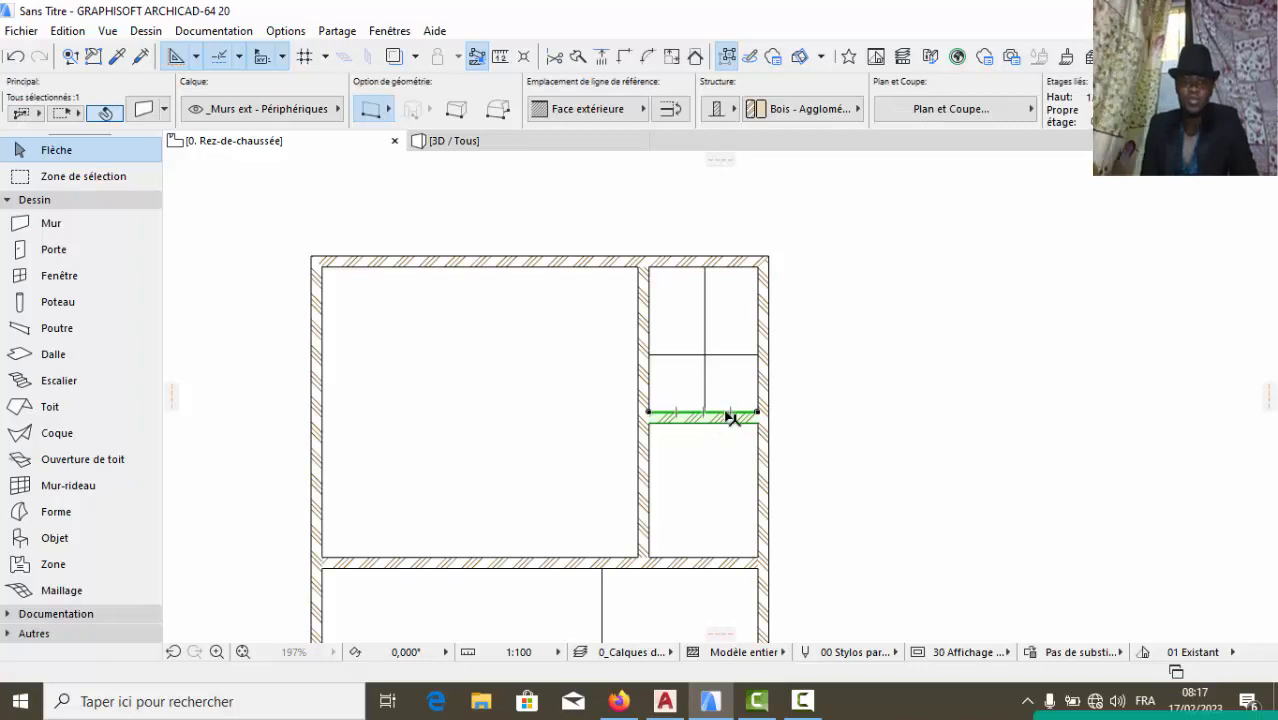
{"action": "left_click", "coordinate": [590, 110]}
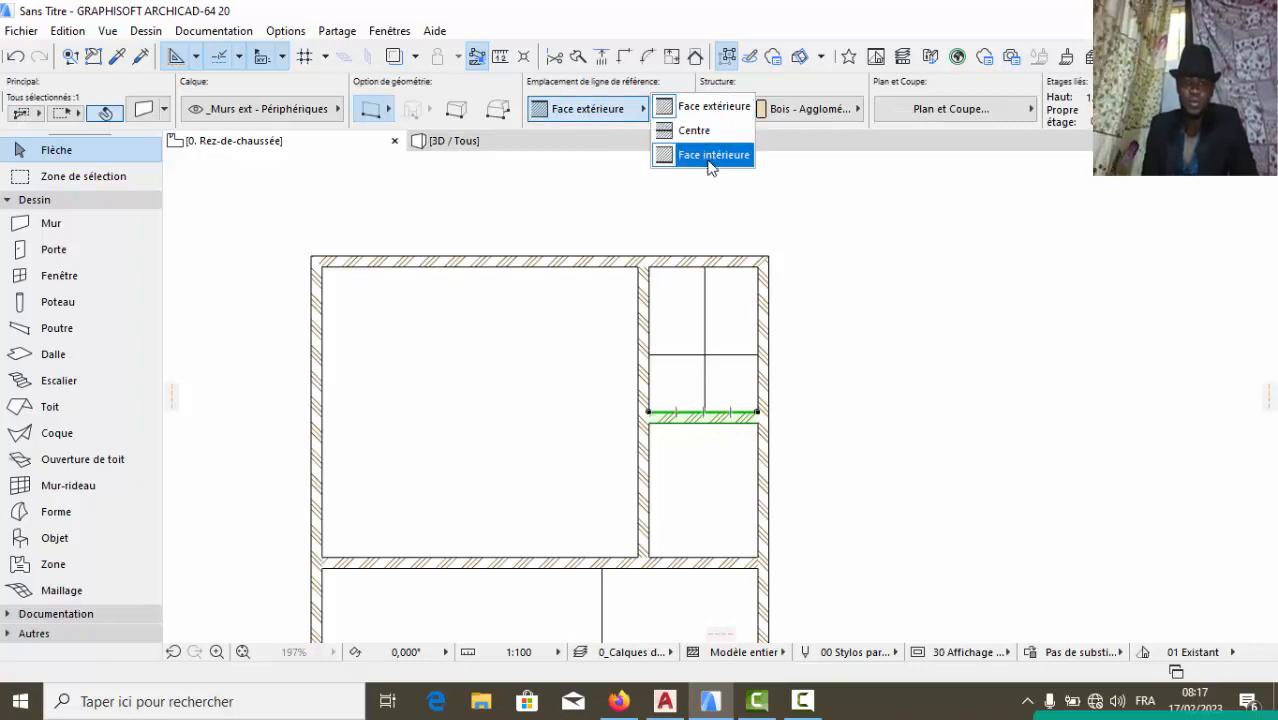
{"action": "left_click", "coordinate": [713, 155]}
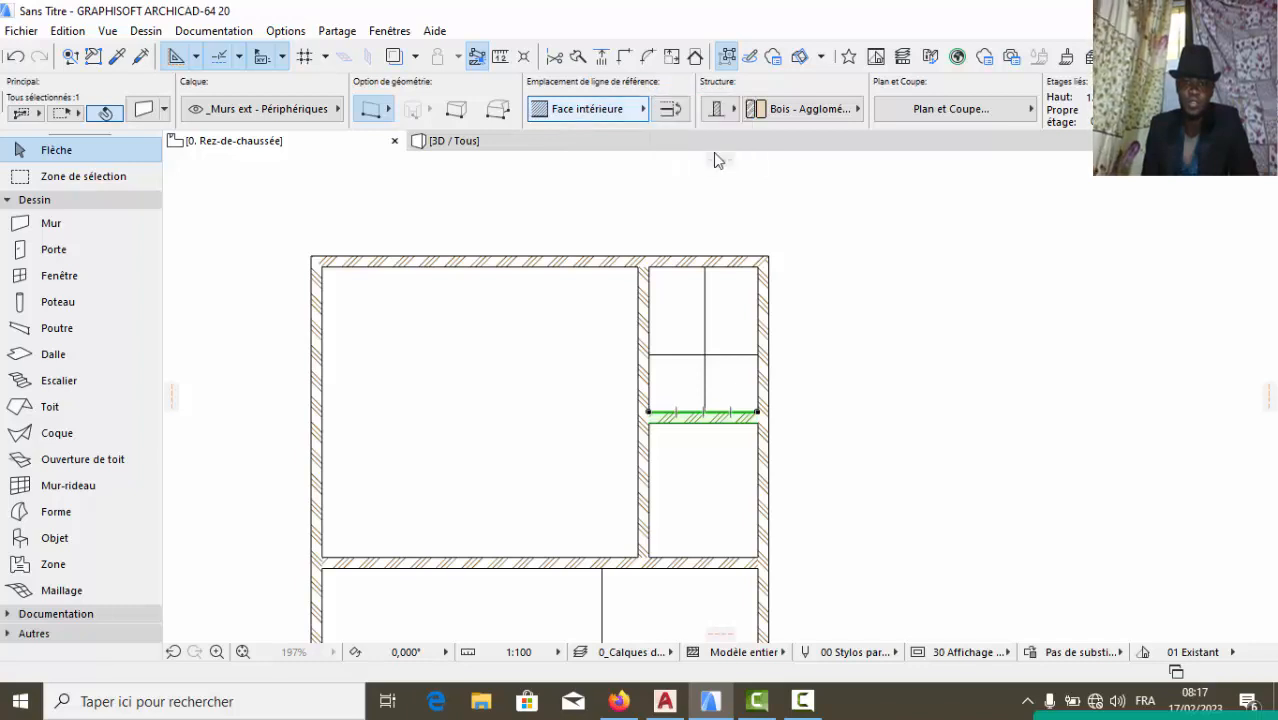
{"action": "left_click", "coordinate": [566, 109]}
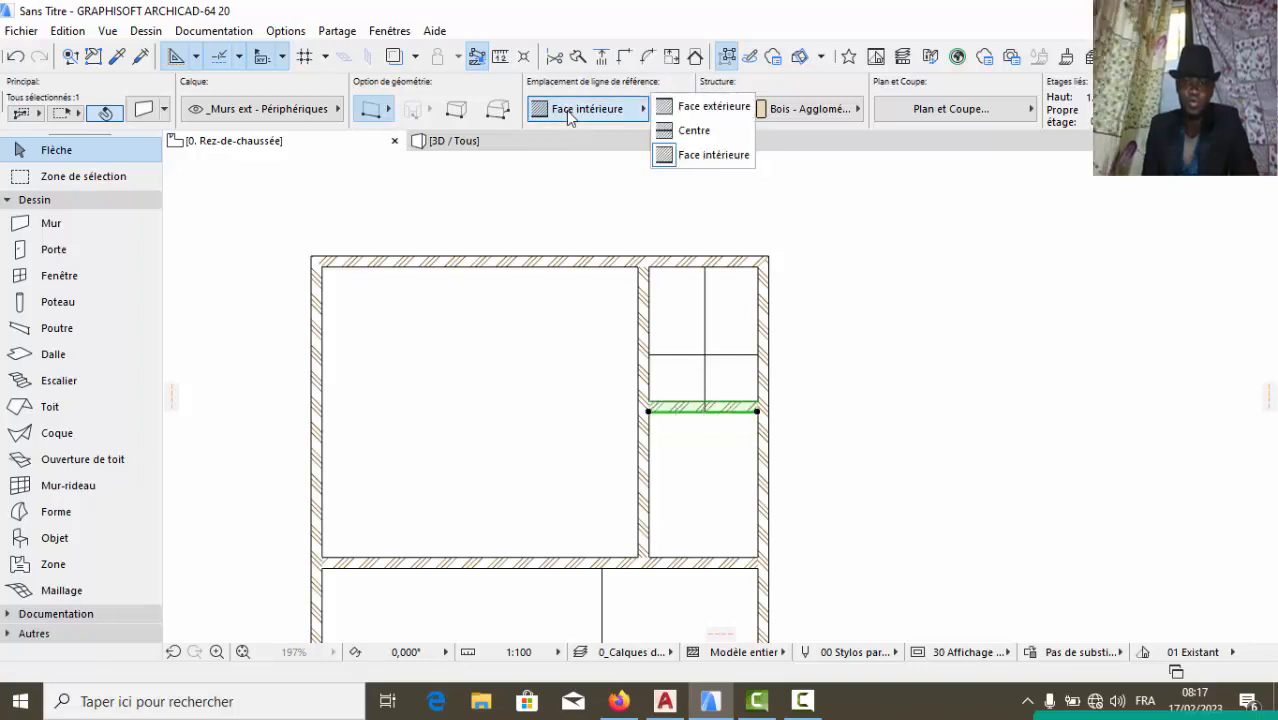
{"action": "left_click", "coordinate": [713, 152]}
{"action": "scroll", "coordinate": [703, 459], "scroll_direction": "up", "scroll_amount": 4}
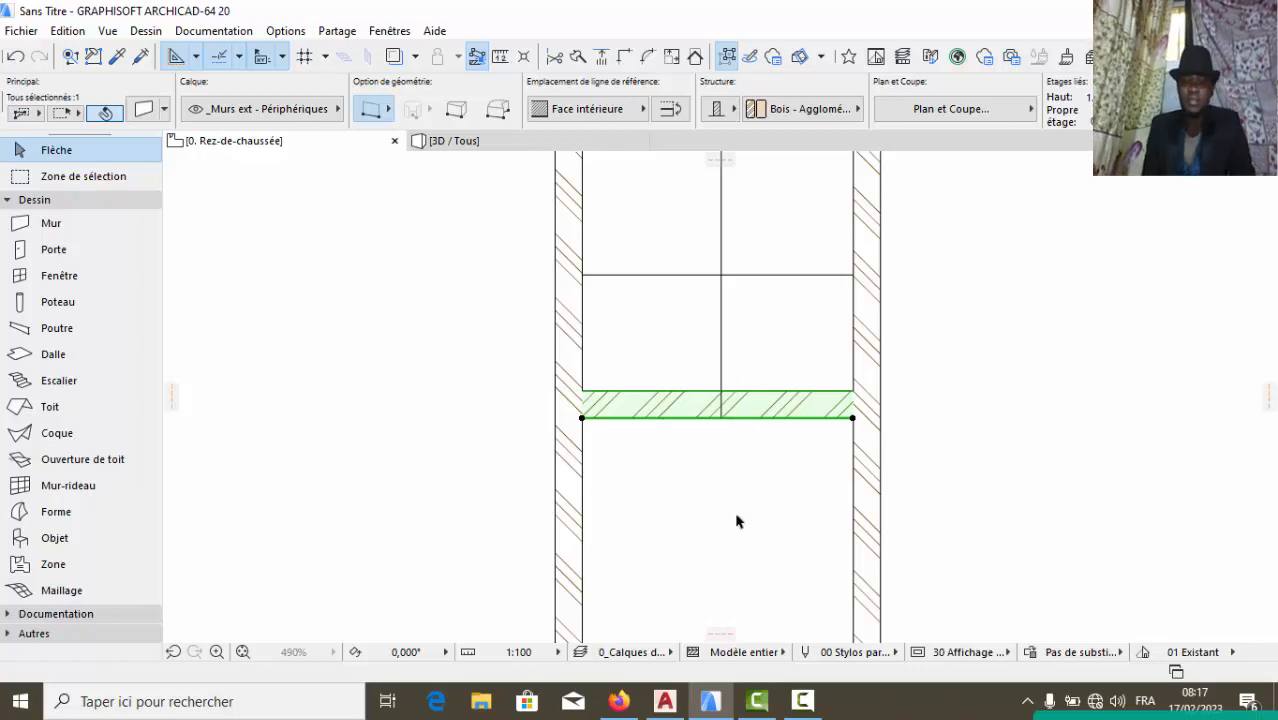
{"action": "scroll", "coordinate": [736, 521], "scroll_direction": "down", "scroll_amount": 1}
{"action": "scroll", "coordinate": [732, 486], "scroll_direction": "up", "scroll_amount": 1}
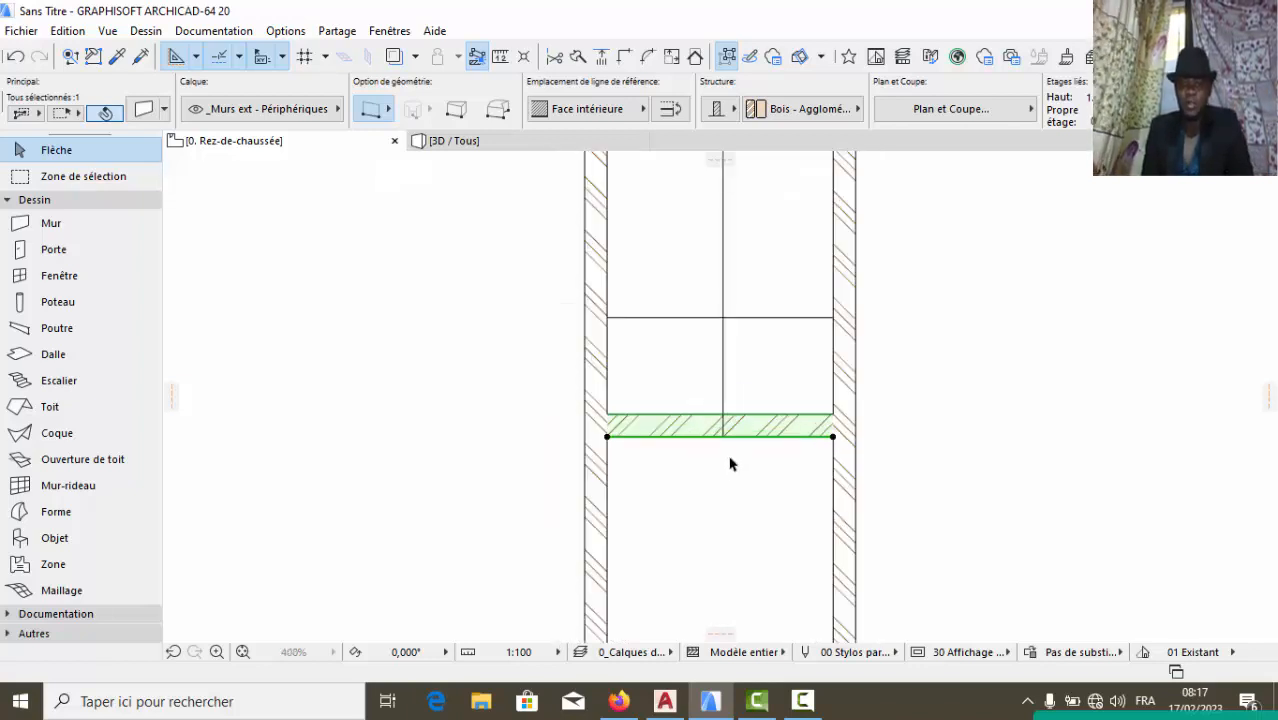
{"action": "scroll", "coordinate": [736, 471], "scroll_direction": "down", "scroll_amount": 1}
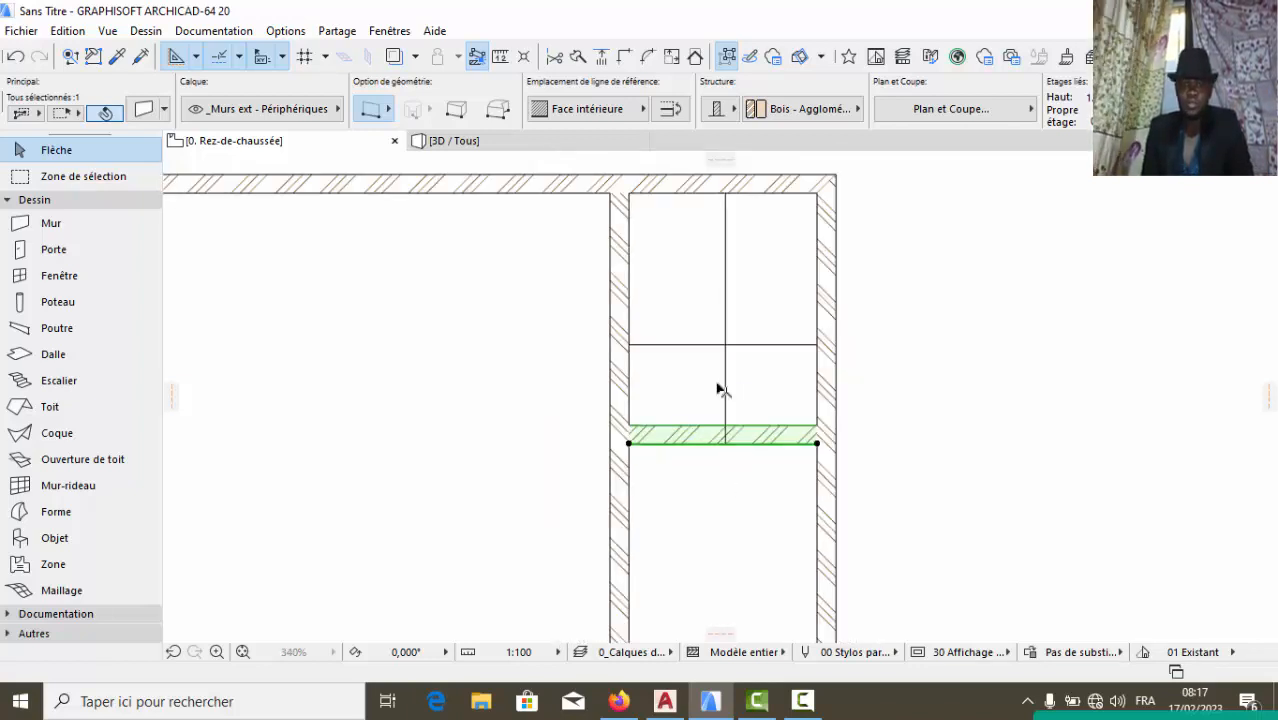
Return the horizontal dividing wall's reference line position to Face extérieure and deselect the wall
{"action": "left_click", "coordinate": [640, 108]}
{"action": "left_click", "coordinate": [695, 105]}
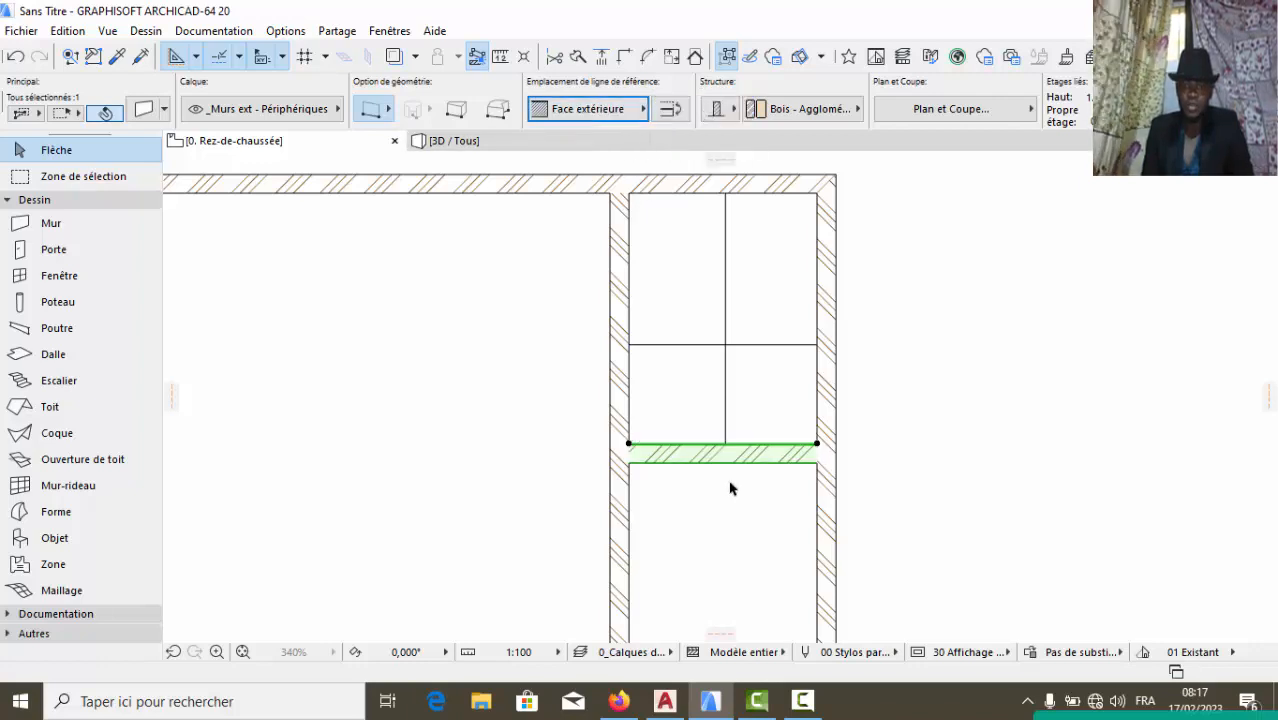
{"action": "scroll", "coordinate": [740, 465], "scroll_direction": "up", "scroll_amount": 2}
{"action": "scroll", "coordinate": [727, 430], "scroll_direction": "down", "scroll_amount": 2}
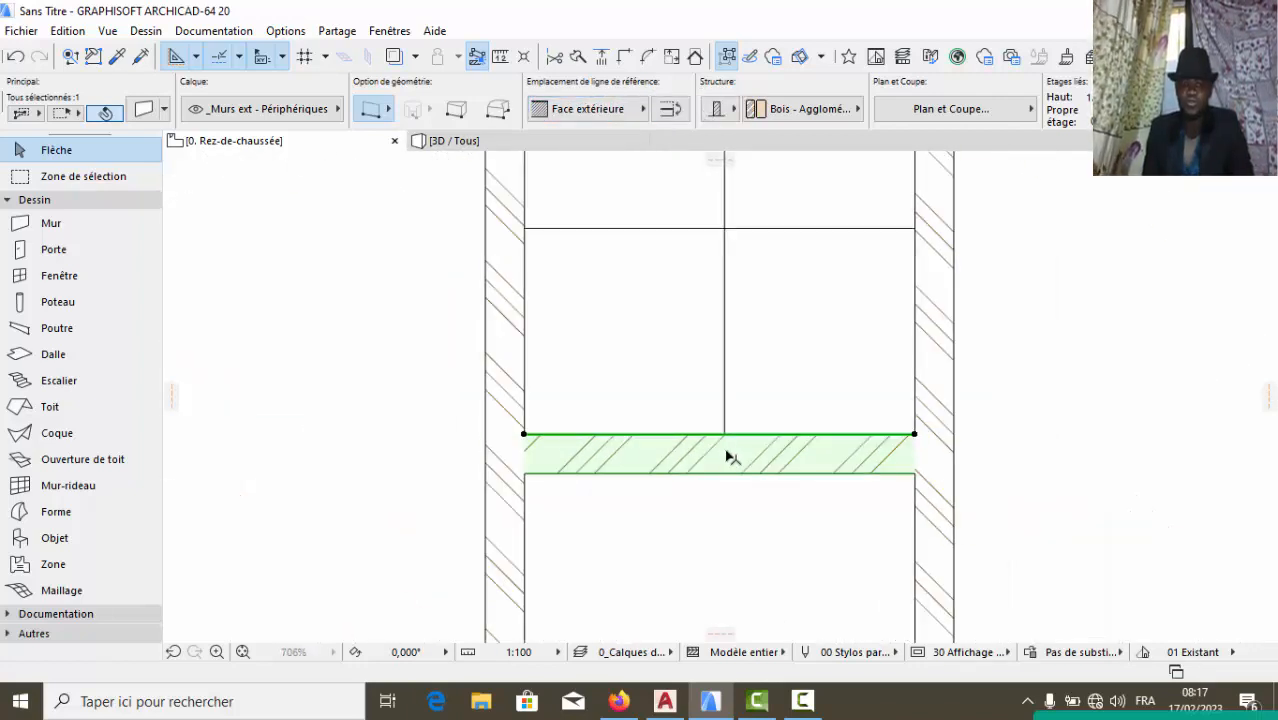
{"action": "scroll", "coordinate": [706, 383], "scroll_direction": "down", "scroll_amount": 1}
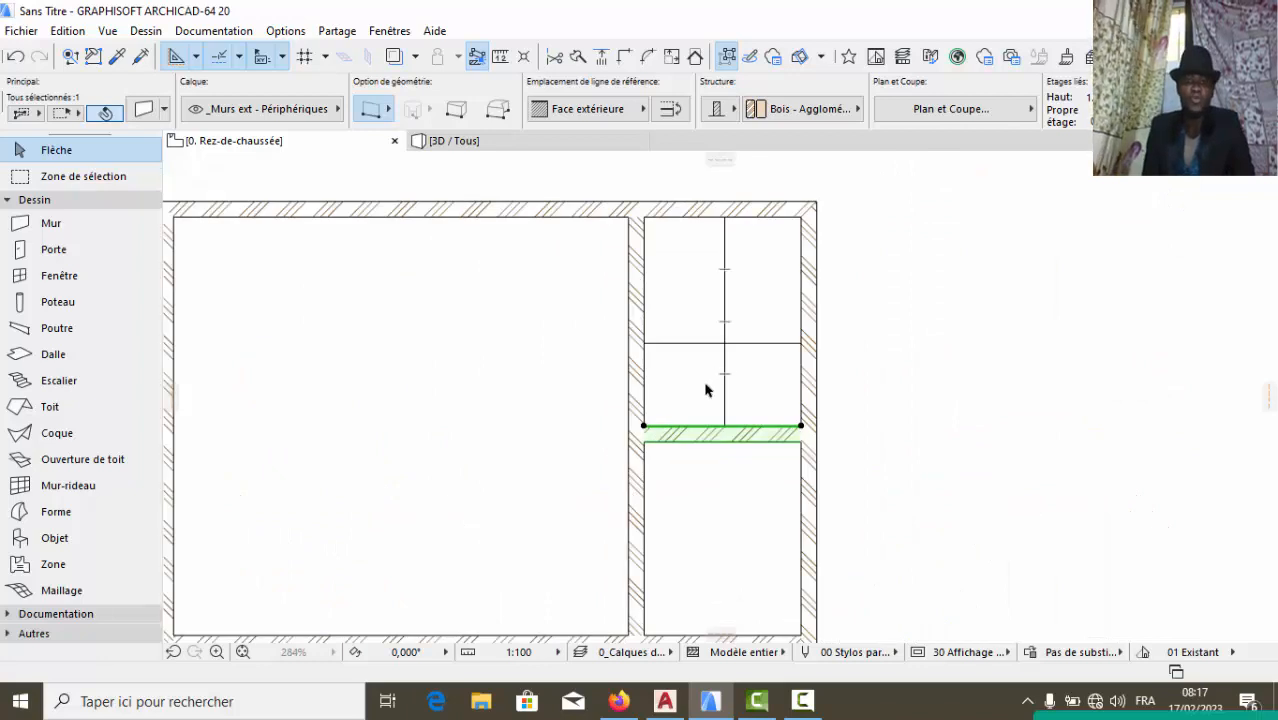
{"action": "scroll", "coordinate": [704, 385], "scroll_direction": "up", "scroll_amount": 1}
{"action": "scroll", "coordinate": [702, 385], "scroll_direction": "down", "scroll_amount": 1}
{"action": "left_click", "coordinate": [585, 112]}
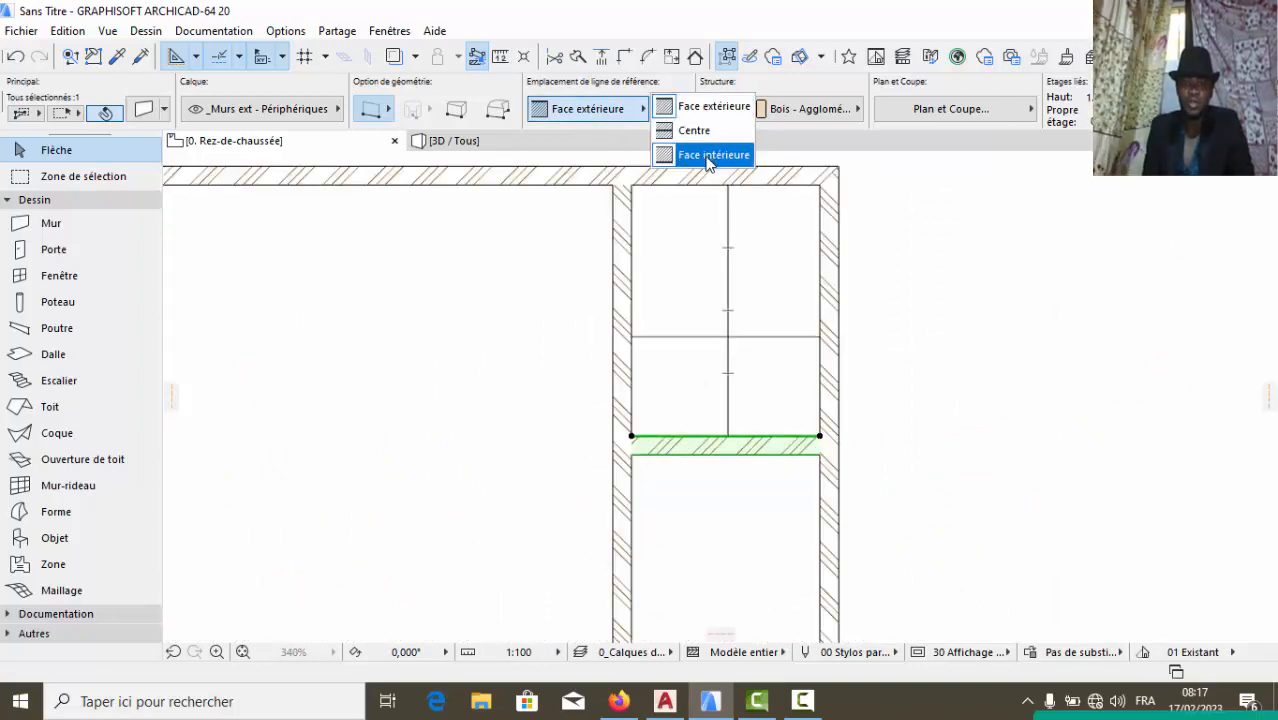
{"action": "key", "text": "Escape"}
{"action": "key", "text": "Escape"}
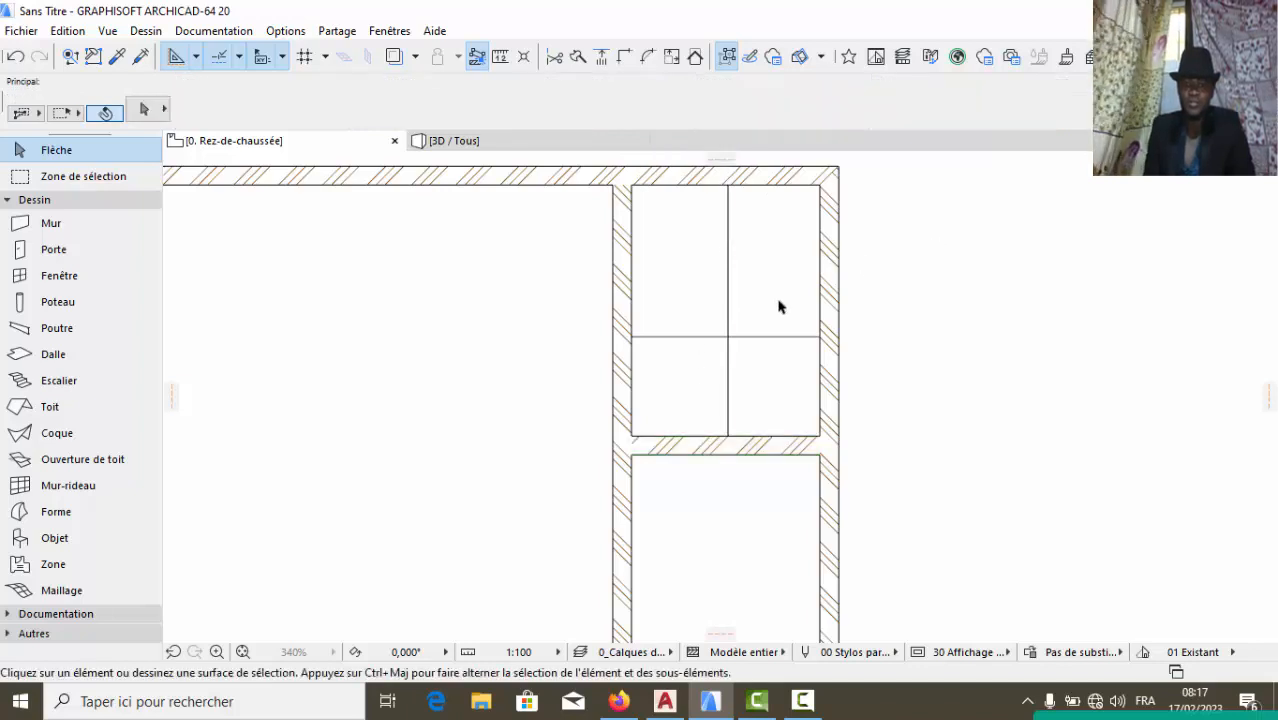
Examine the layout of the whole ground-floor plan, including its partition walls and remaining guide lines
{"action": "scroll", "coordinate": [795, 324], "scroll_direction": "down", "scroll_amount": 3}
{"action": "scroll", "coordinate": [770, 420], "scroll_direction": "down", "scroll_amount": 1}
{"action": "scroll", "coordinate": [721, 393], "scroll_direction": "up", "scroll_amount": 1}
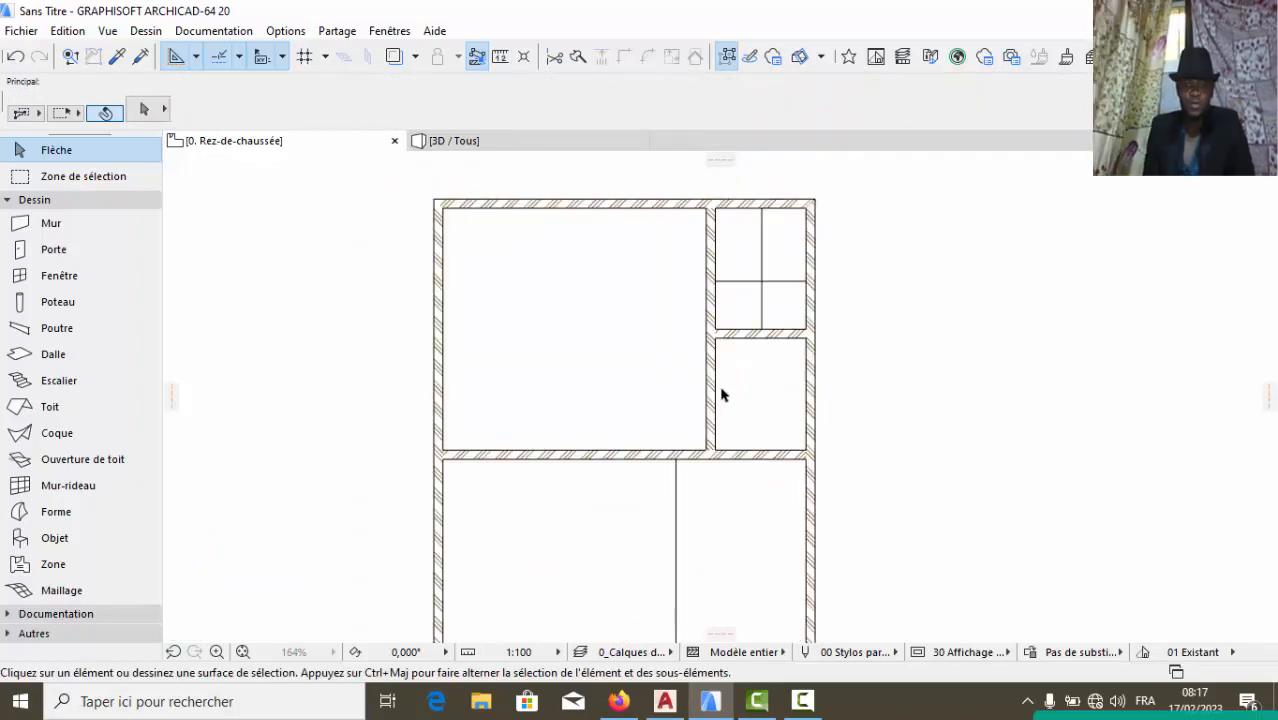
{"action": "scroll", "coordinate": [687, 419], "scroll_direction": "down", "scroll_amount": 1}
{"action": "scroll", "coordinate": [685, 400], "scroll_direction": "down", "scroll_amount": 2}
{"action": "scroll", "coordinate": [601, 290], "scroll_direction": "up", "scroll_amount": 1}
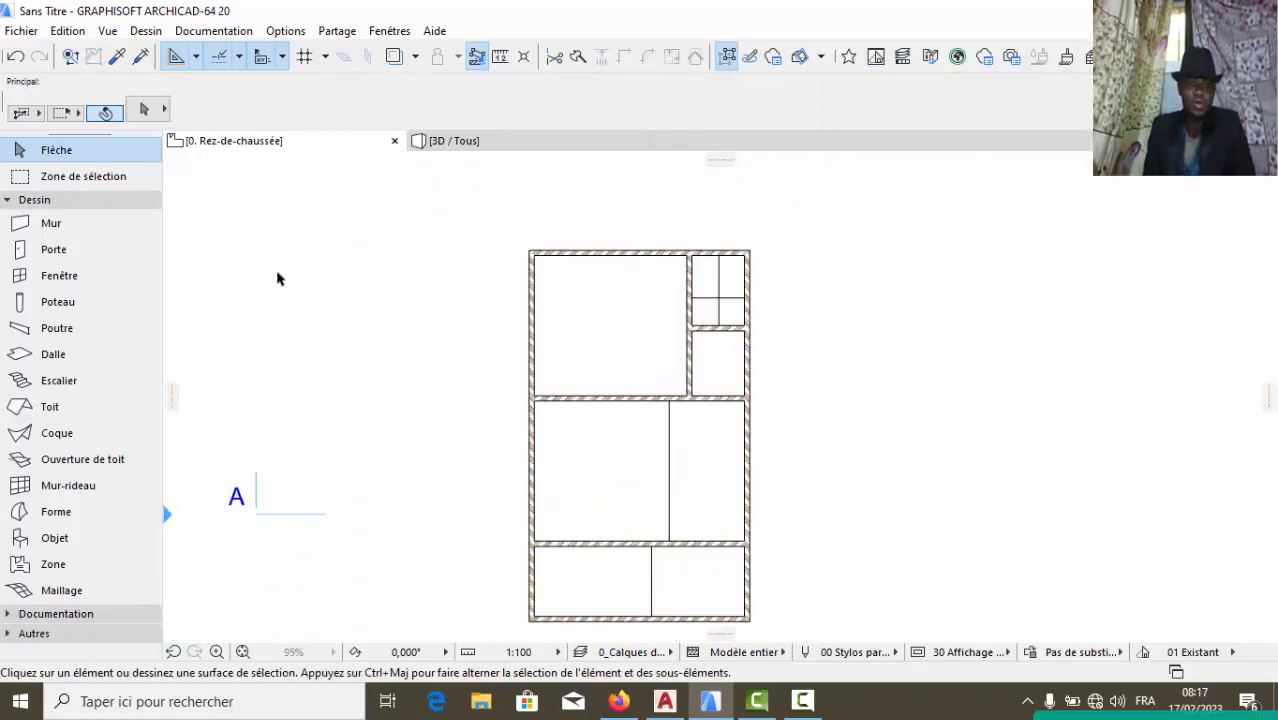
{"action": "scroll", "coordinate": [615, 296], "scroll_direction": "down", "scroll_amount": 1}
{"action": "scroll", "coordinate": [660, 389], "scroll_direction": "up", "scroll_amount": 1}
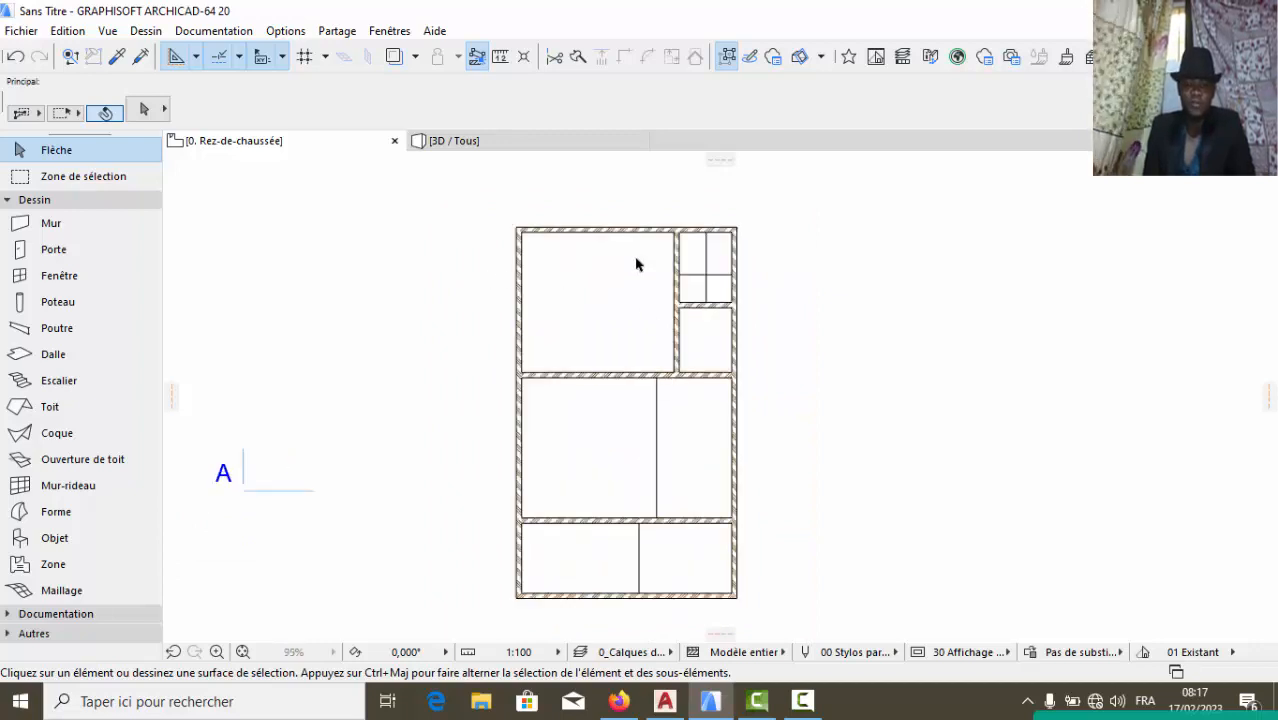
Draw a 2,5-long horizontal guide line leftward from the right exterior wall's inner face in the bottom-right room
{"action": "scroll", "coordinate": [636, 264], "scroll_direction": "up", "scroll_amount": 1}
{"action": "scroll", "coordinate": [650, 319], "scroll_direction": "down", "scroll_amount": 1}
{"action": "scroll", "coordinate": [641, 410], "scroll_direction": "up", "scroll_amount": 1}
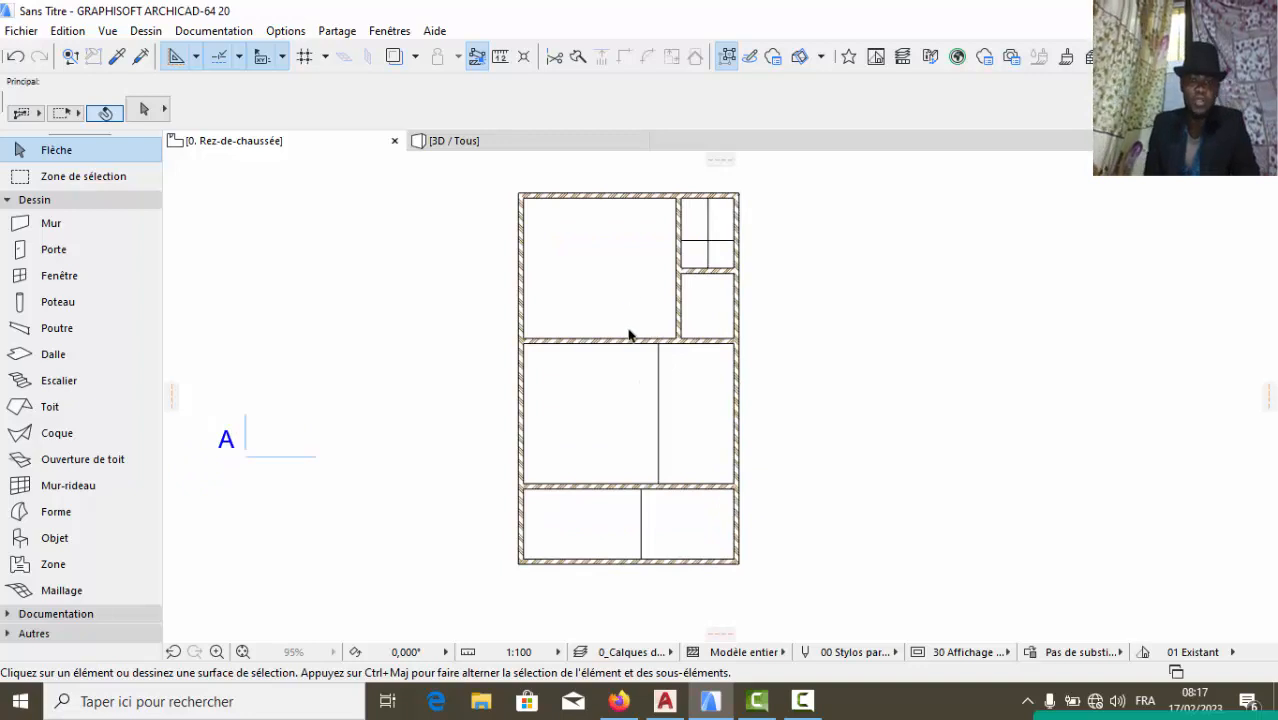
{"action": "scroll", "coordinate": [625, 565], "scroll_direction": "up", "scroll_amount": 2}
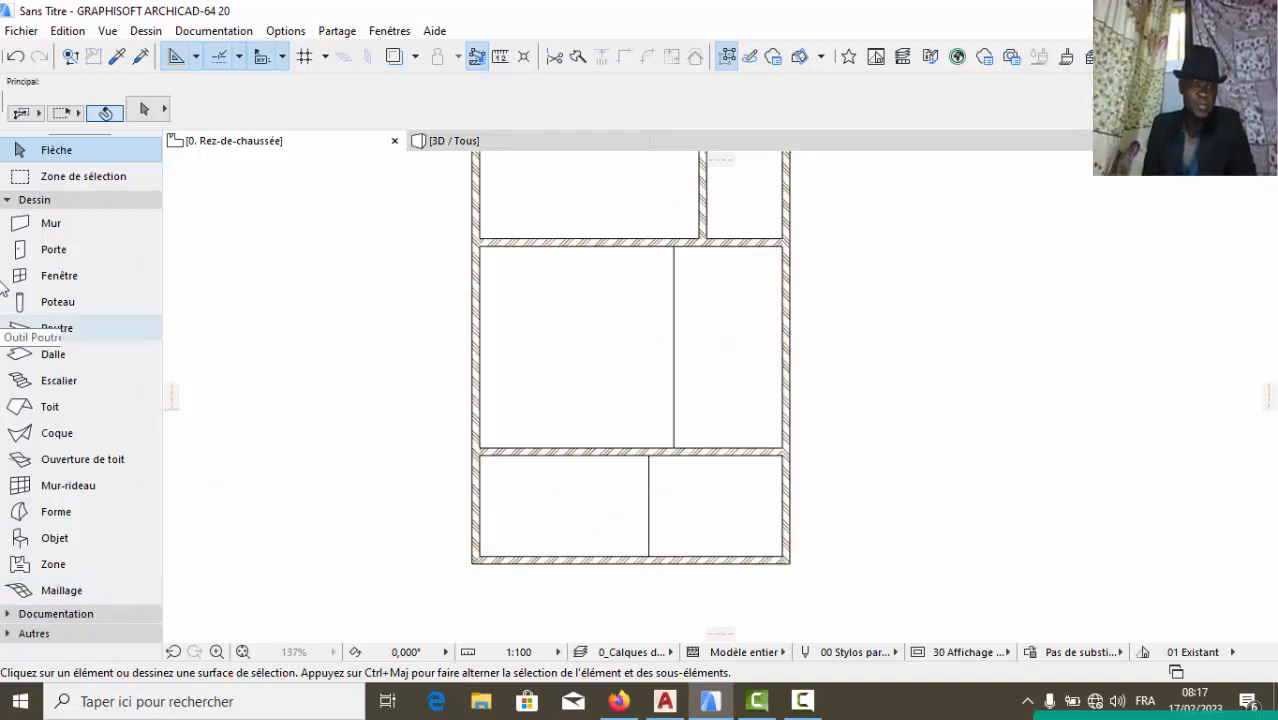
{"action": "left_click", "coordinate": [30, 199]}
{"action": "left_click", "coordinate": [30, 219]}
{"action": "left_click", "coordinate": [54, 373]}
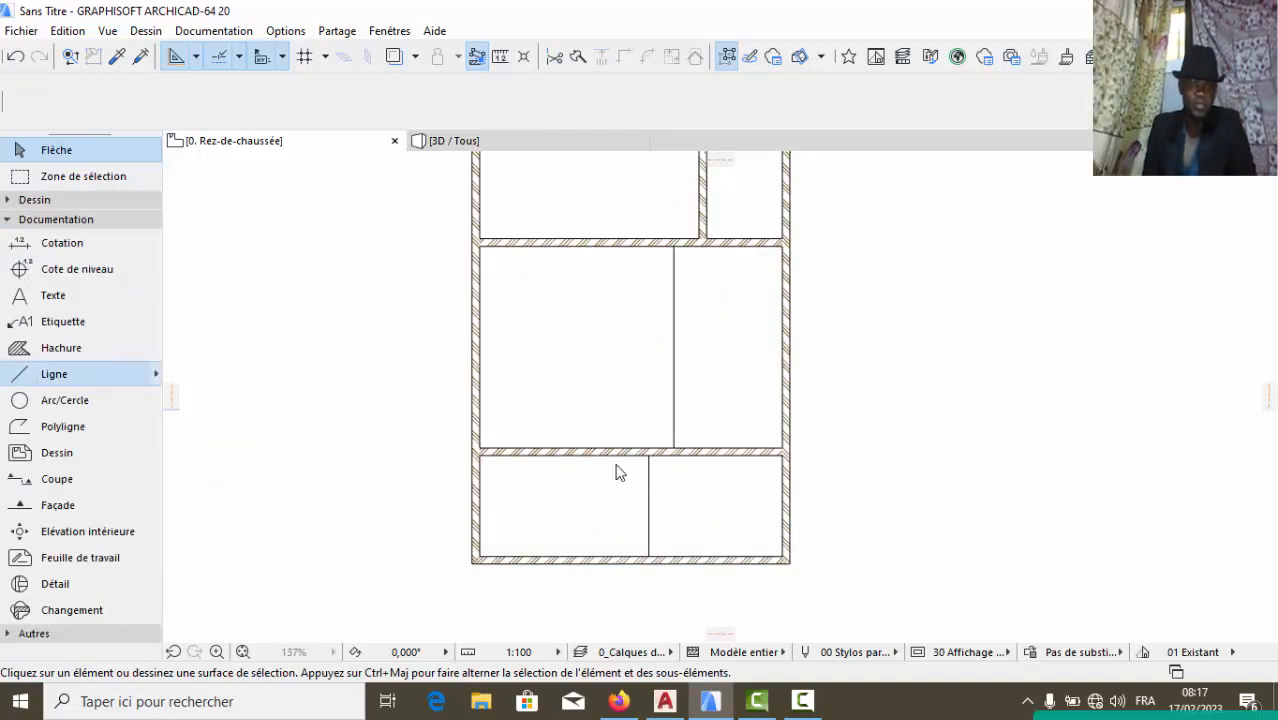
{"action": "scroll", "coordinate": [756, 520], "scroll_direction": "up", "scroll_amount": 2}
{"action": "left_click", "coordinate": [792, 485]}
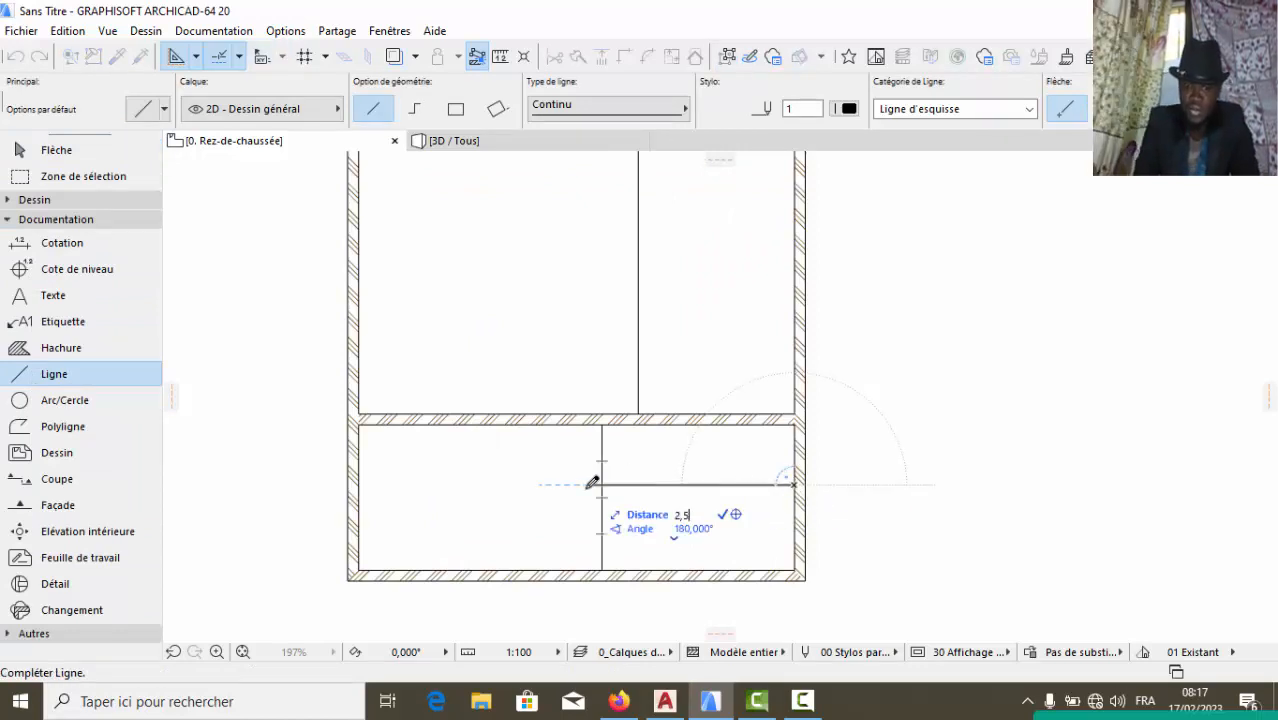
{"action": "left_click", "coordinate": [612, 485]}
Draw a short vertical wall from the guide line's left end up to the horizontal wall above the bottom rooms
{"action": "left_click", "coordinate": [40, 200]}
{"action": "left_click", "coordinate": [48, 225]}
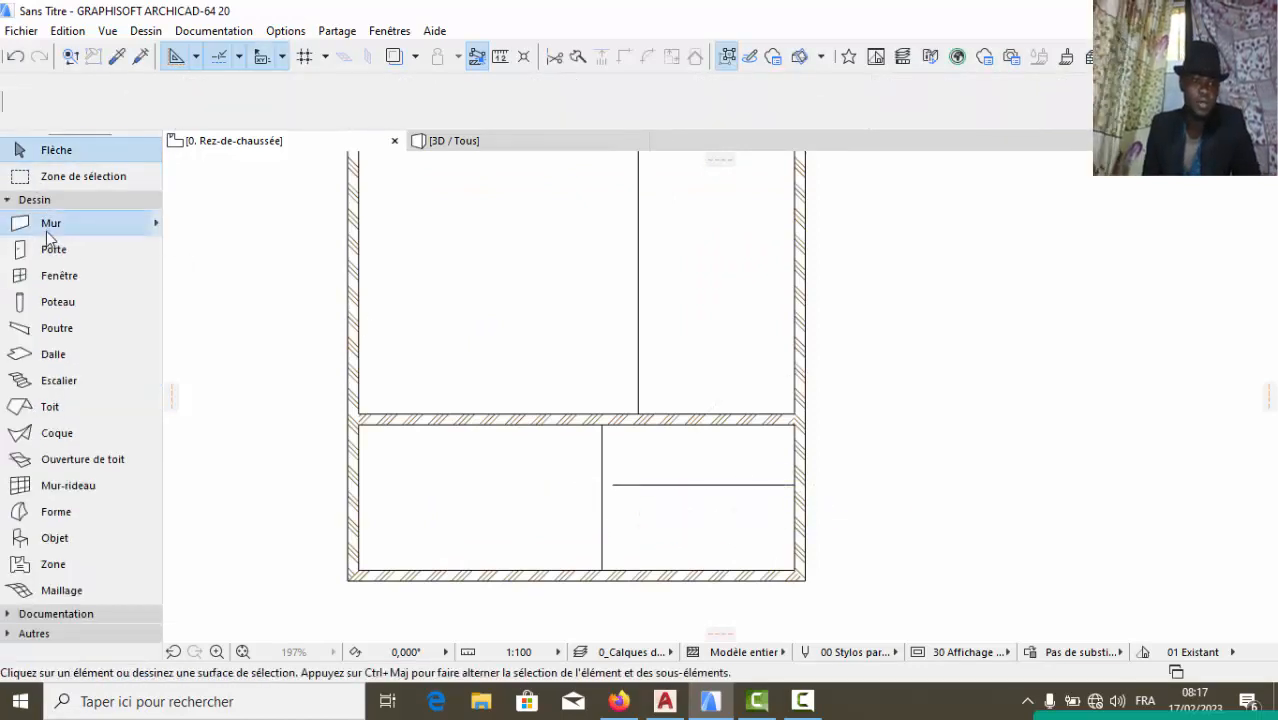
{"action": "left_click", "coordinate": [615, 483]}
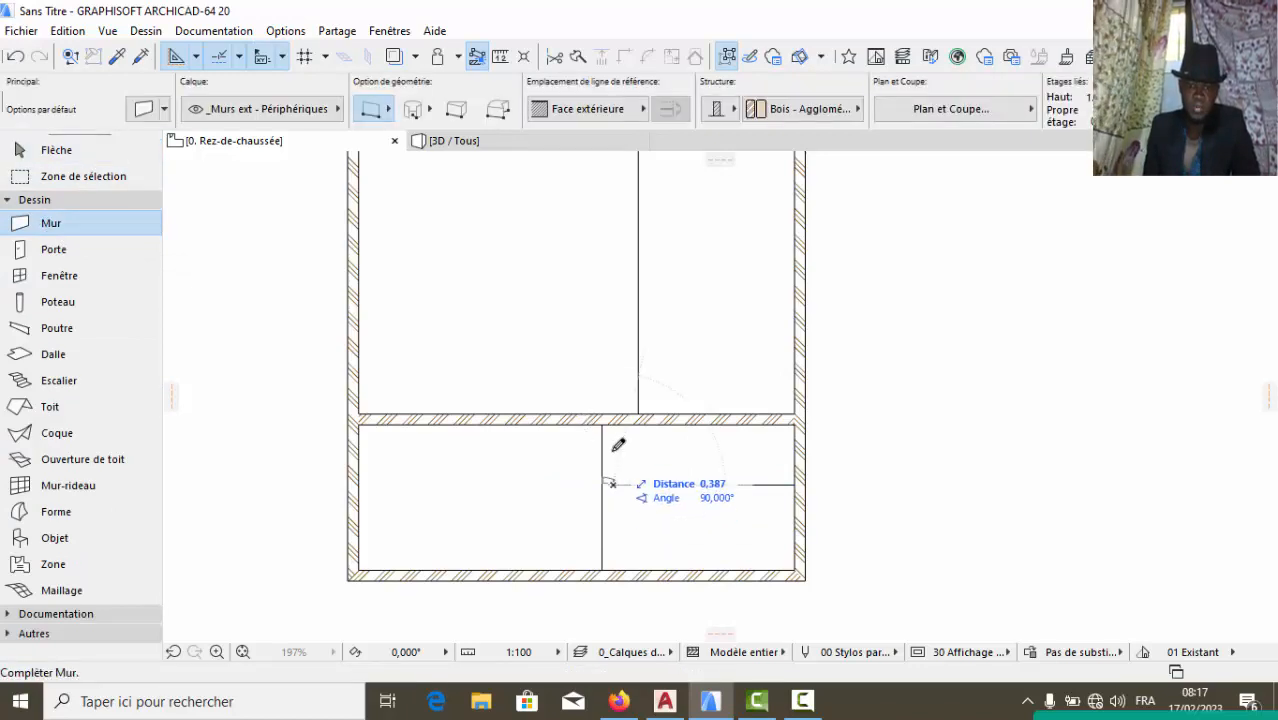
{"action": "left_click", "coordinate": [614, 426]}
{"action": "key", "text": "Escape"}
Stretch the short vertical wall's lower end down to the inner face of the bottom exterior wall
{"action": "left_click", "coordinate": [613, 478]}
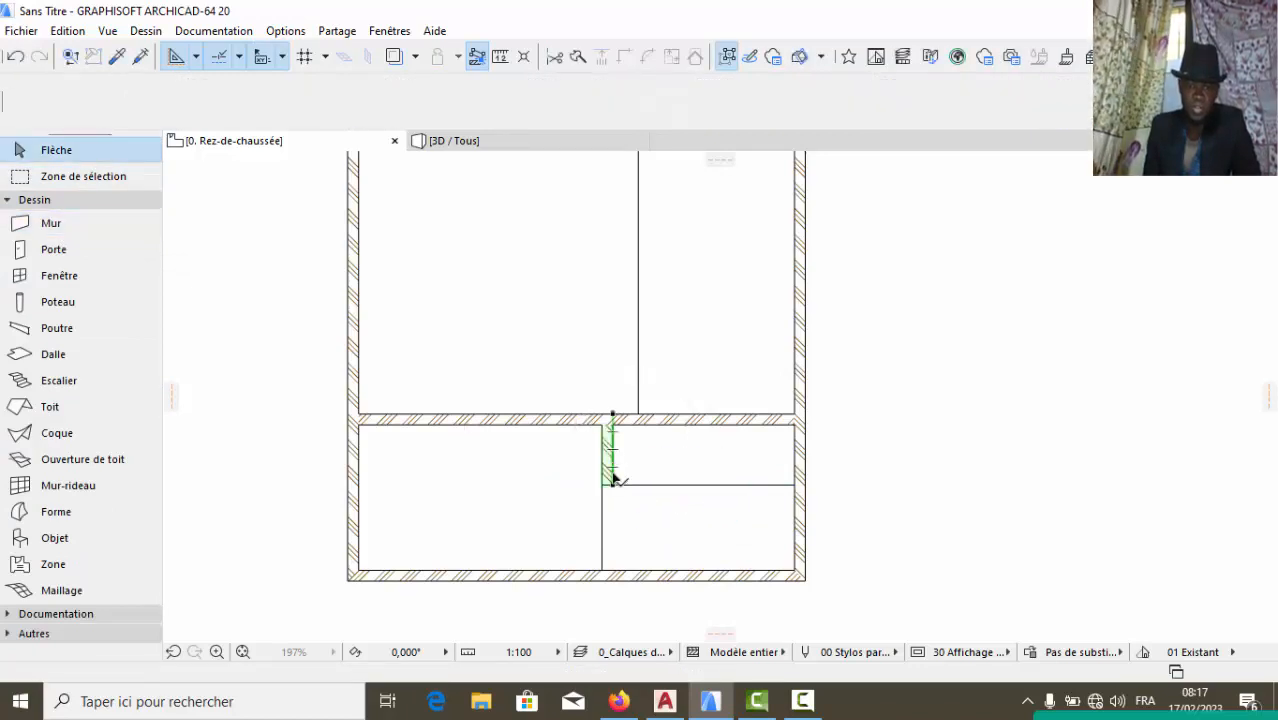
{"action": "left_click", "coordinate": [613, 485]}
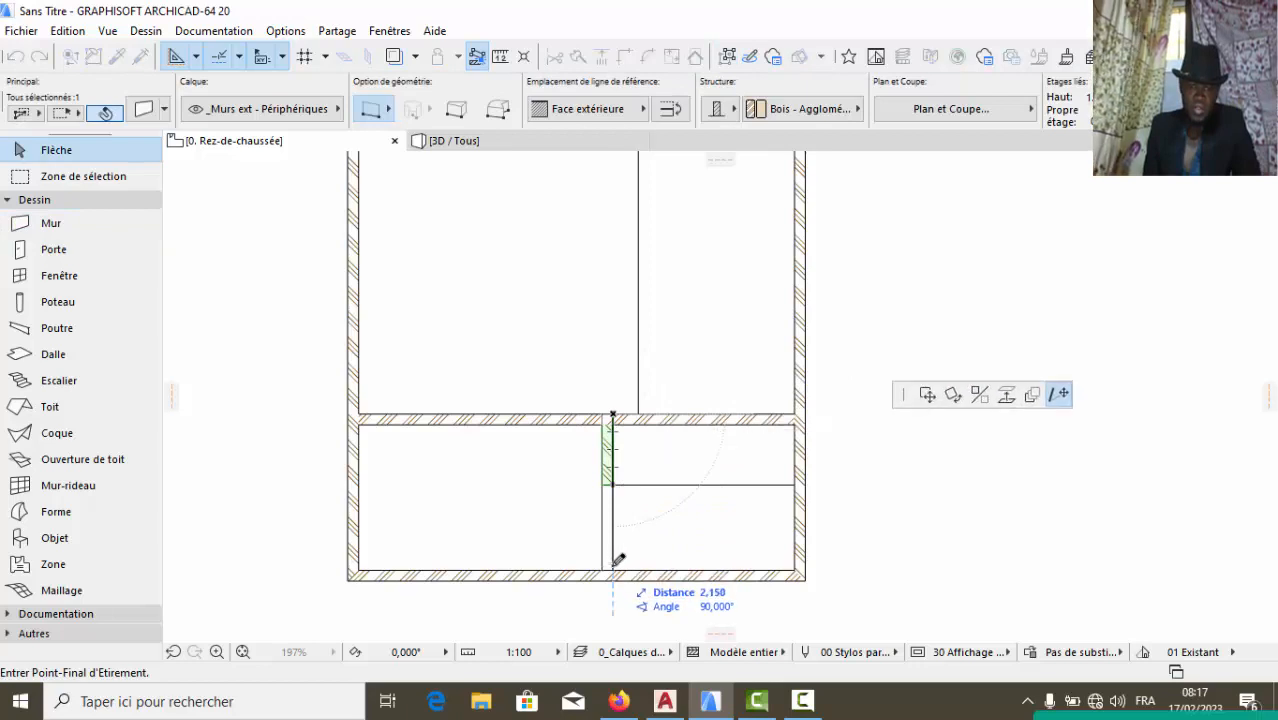
{"action": "left_click", "coordinate": [613, 570]}
{"action": "key", "text": "Escape"}
{"action": "left_click", "coordinate": [603, 543]}
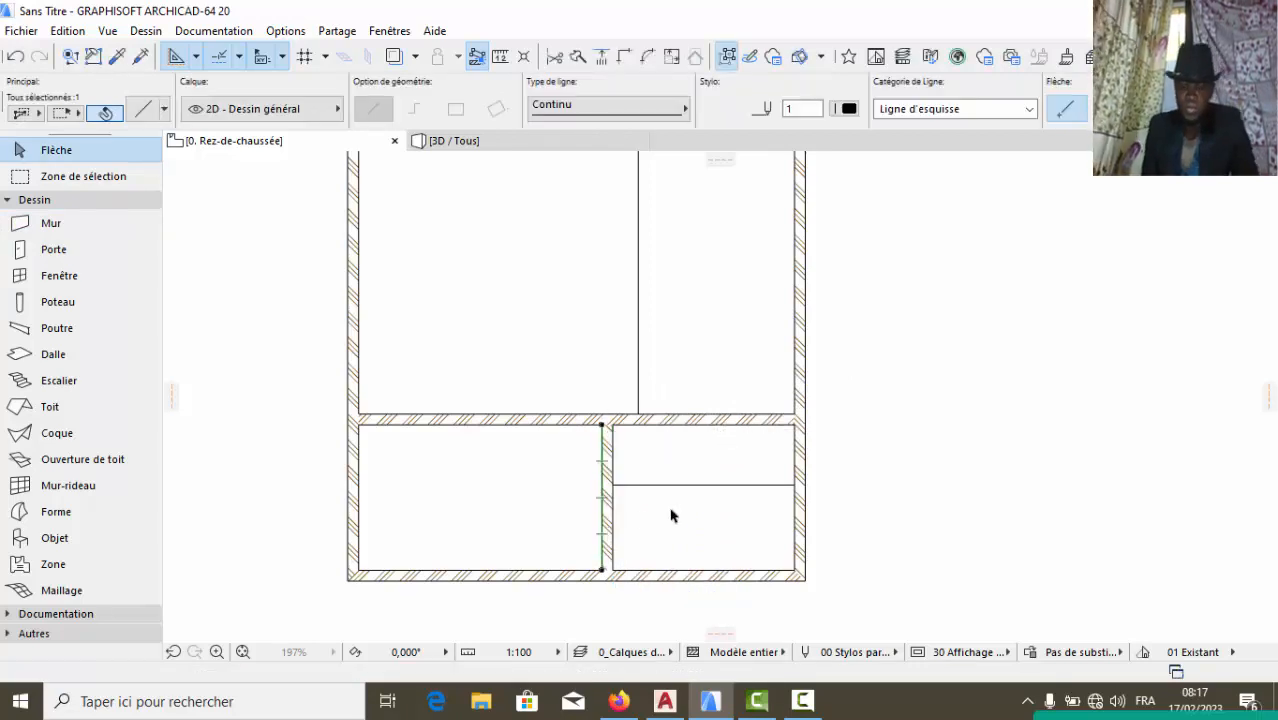
{"action": "key", "text": "Escape"}
Delete the four remaining guide lines in the bottom-right room, the large middle room and the small top-right room
{"action": "scroll", "coordinate": [690, 524], "scroll_direction": "down", "scroll_amount": 2}
{"action": "scroll", "coordinate": [690, 531], "scroll_direction": "down", "scroll_amount": 2}
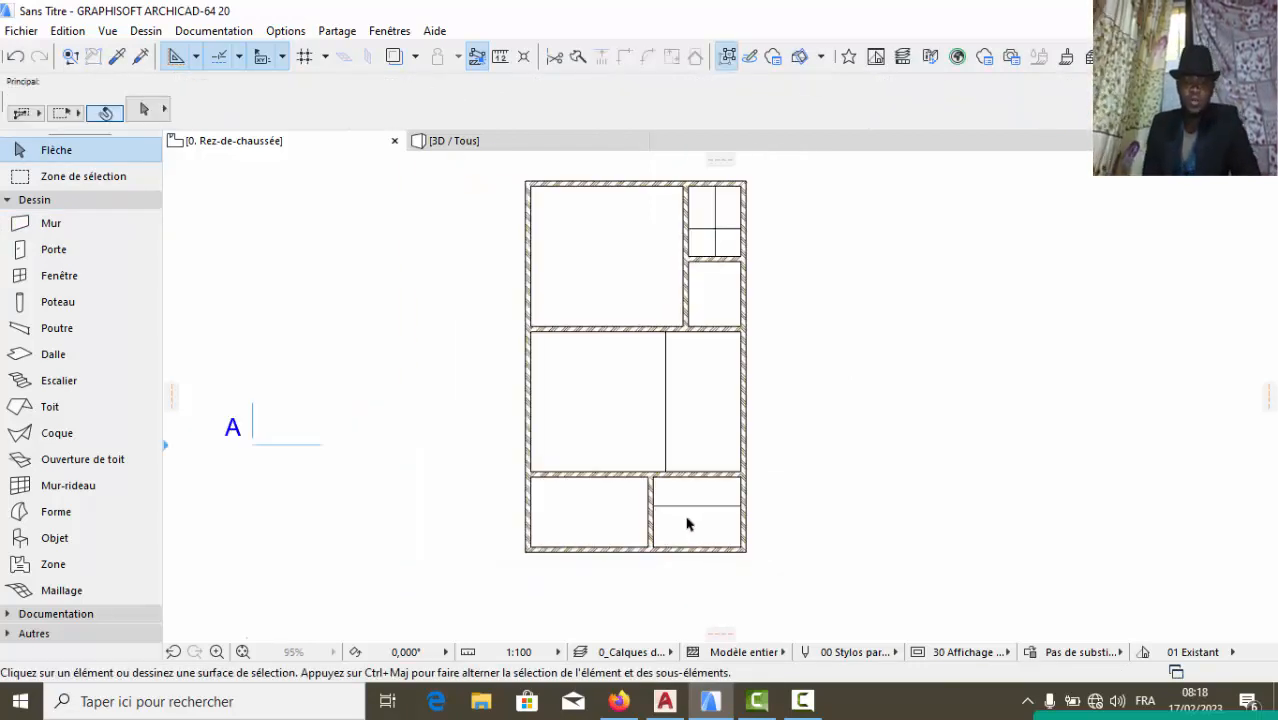
{"action": "scroll", "coordinate": [706, 220], "scroll_direction": "up", "scroll_amount": 1}
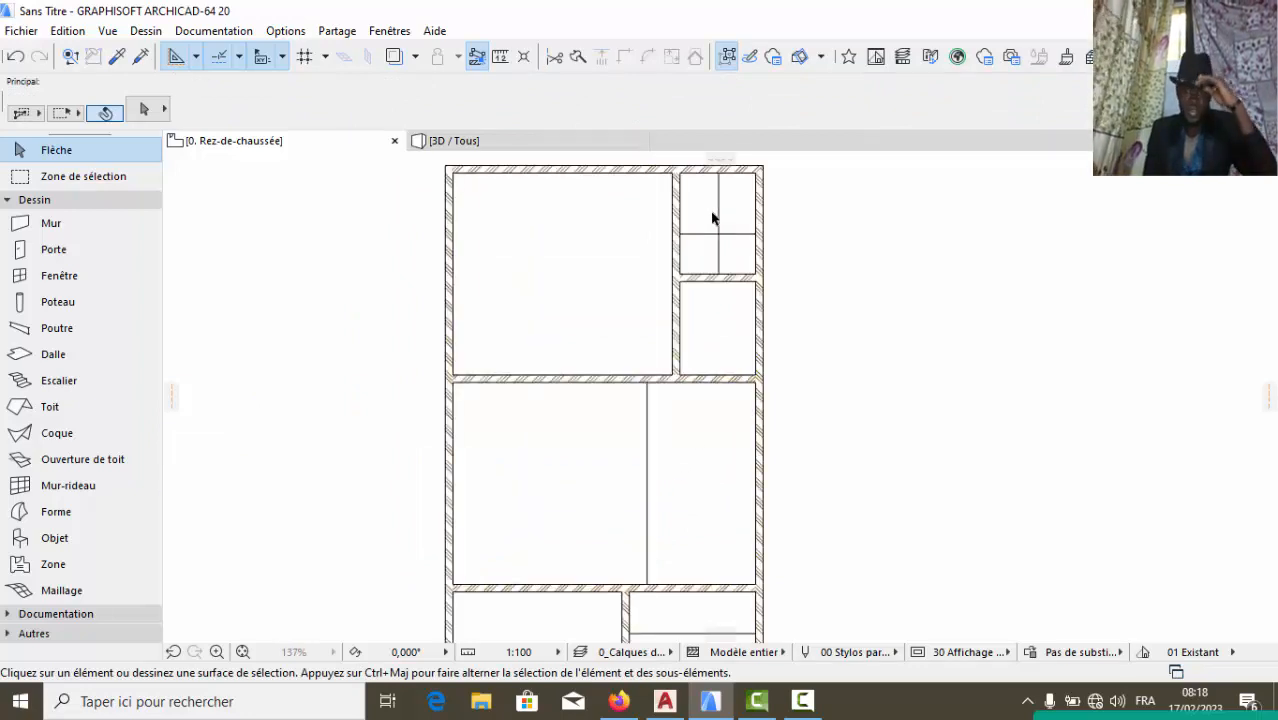
{"action": "scroll", "coordinate": [660, 472], "scroll_direction": "down", "scroll_amount": 1}
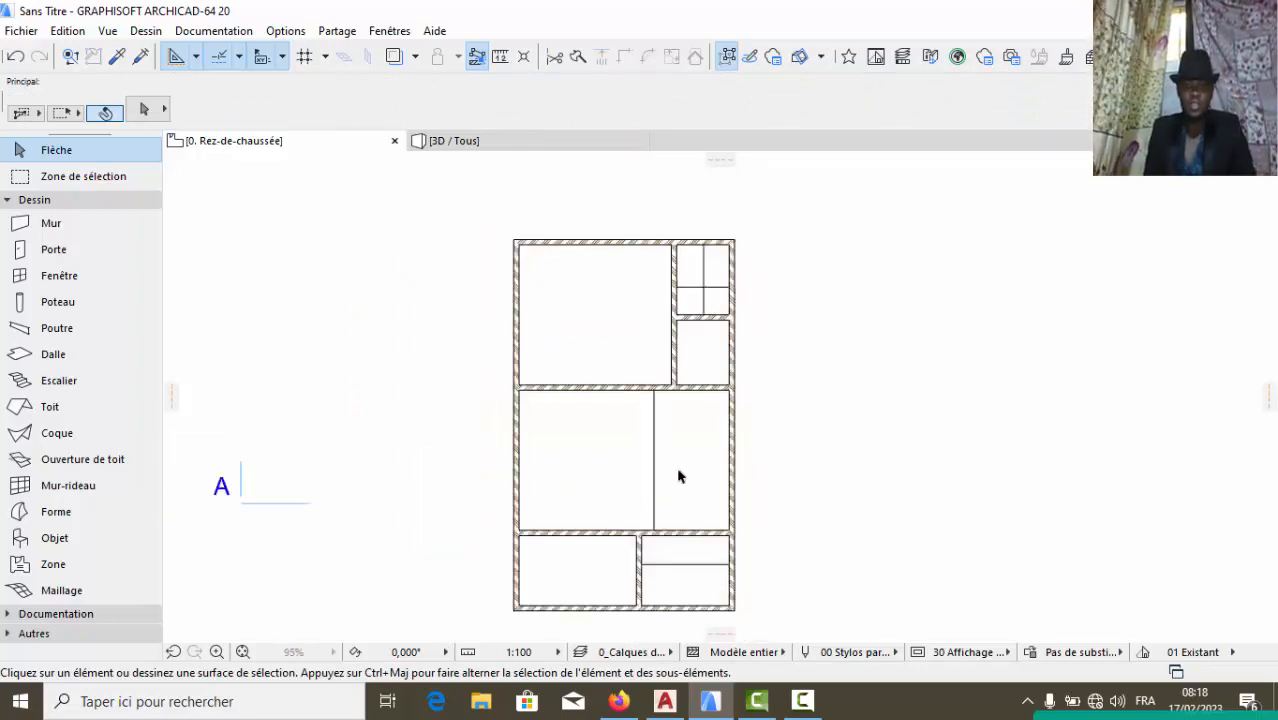
{"action": "scroll", "coordinate": [676, 595], "scroll_direction": "up", "scroll_amount": 1}
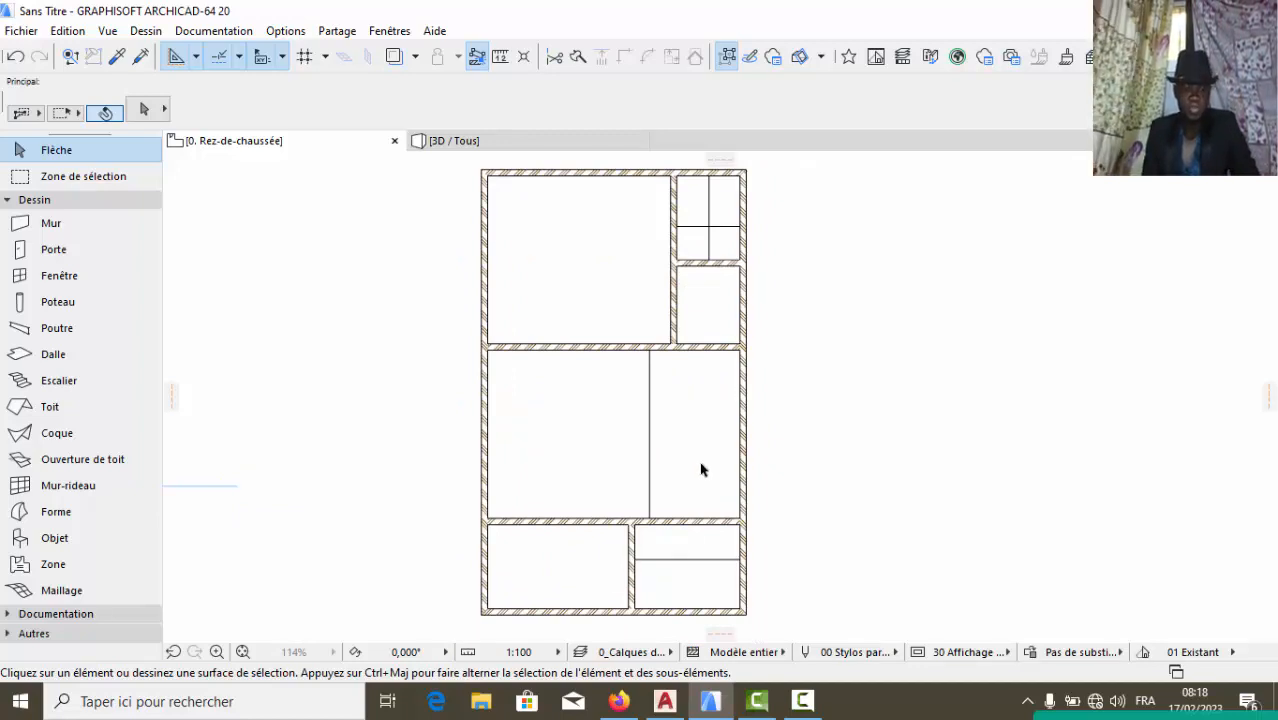
{"action": "left_click", "coordinate": [684, 561]}
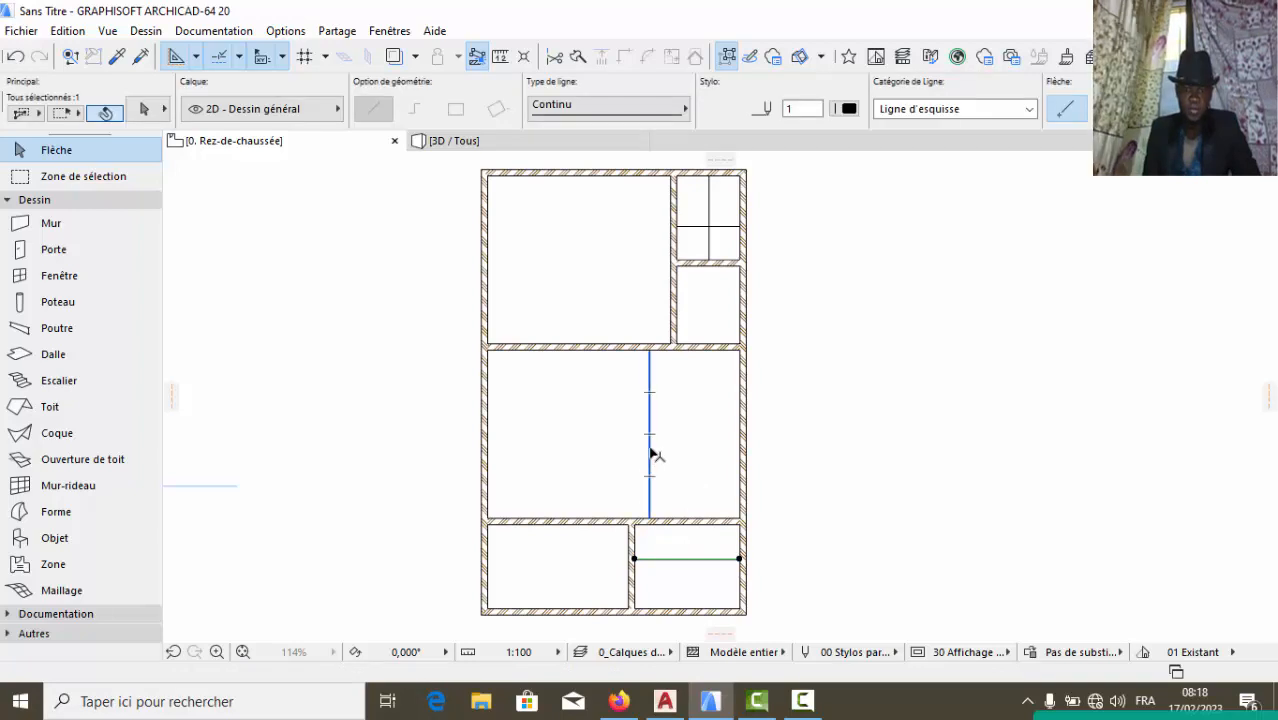
{"action": "left_click", "coordinate": [650, 451], "text": "shift"}
{"action": "left_click", "coordinate": [711, 205], "text": "shift"}
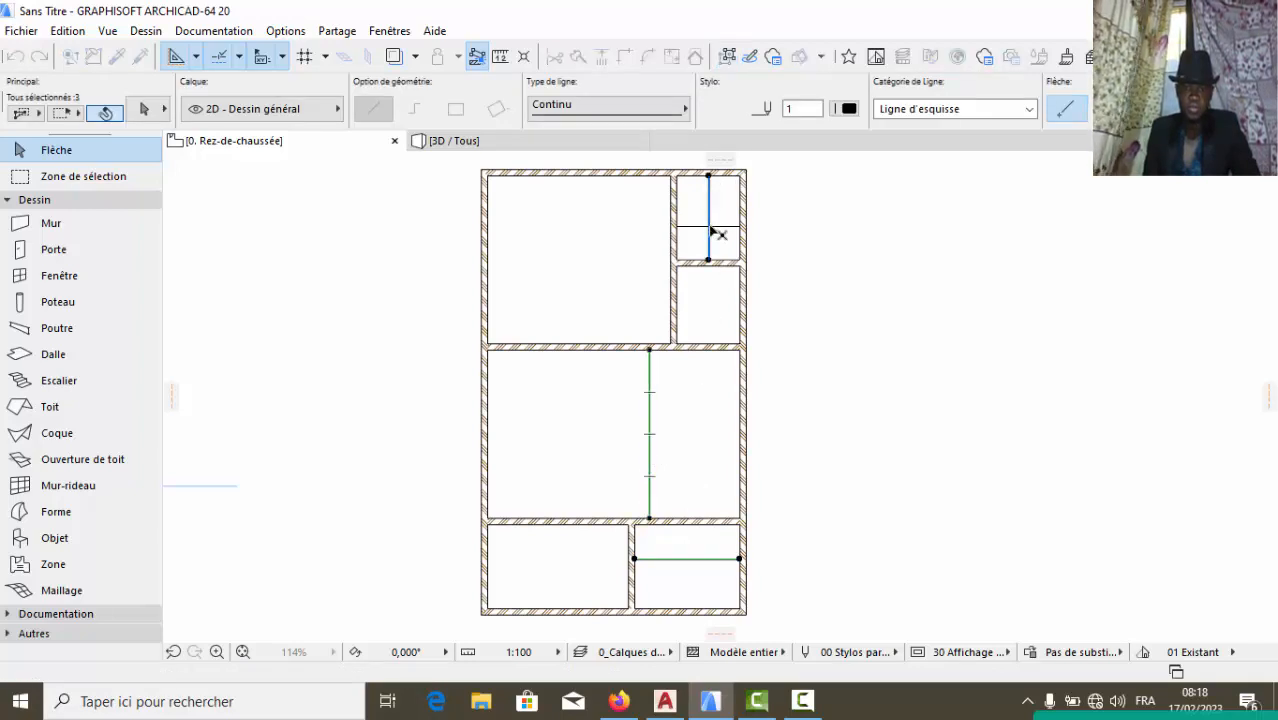
{"action": "left_click", "coordinate": [716, 227], "text": "shift"}
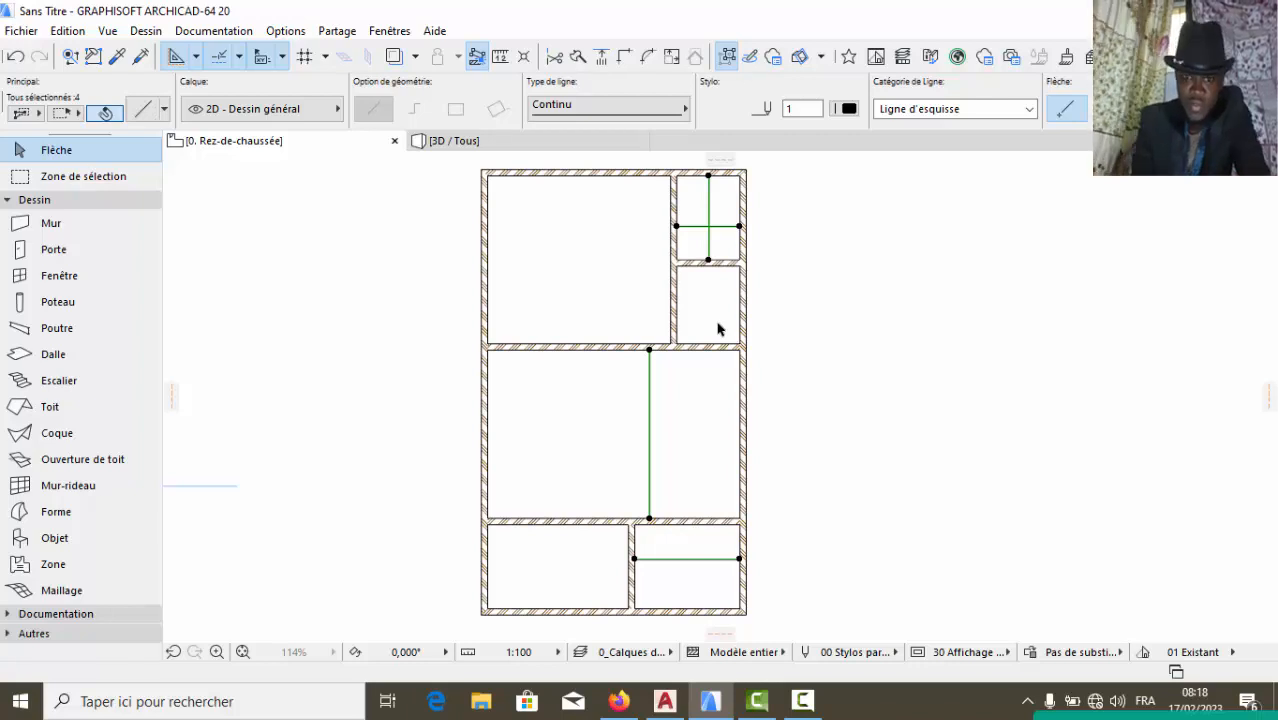
{"action": "key", "text": "Delete"}
{"action": "scroll", "coordinate": [657, 352], "scroll_direction": "down", "scroll_amount": 1}
{"action": "scroll", "coordinate": [656, 331], "scroll_direction": "up", "scroll_amount": 1}
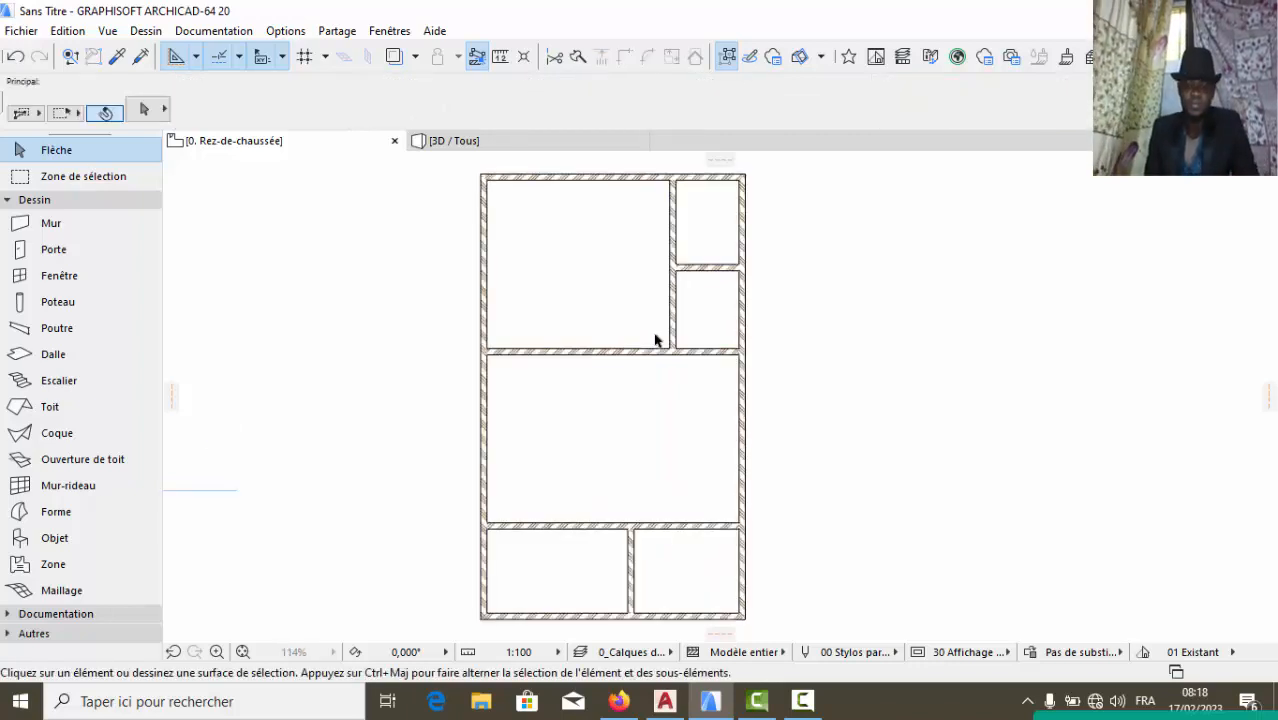
Activate the Door tool and open its default settings to the door library categories
{"action": "scroll", "coordinate": [612, 268], "scroll_direction": "down", "scroll_amount": 1}
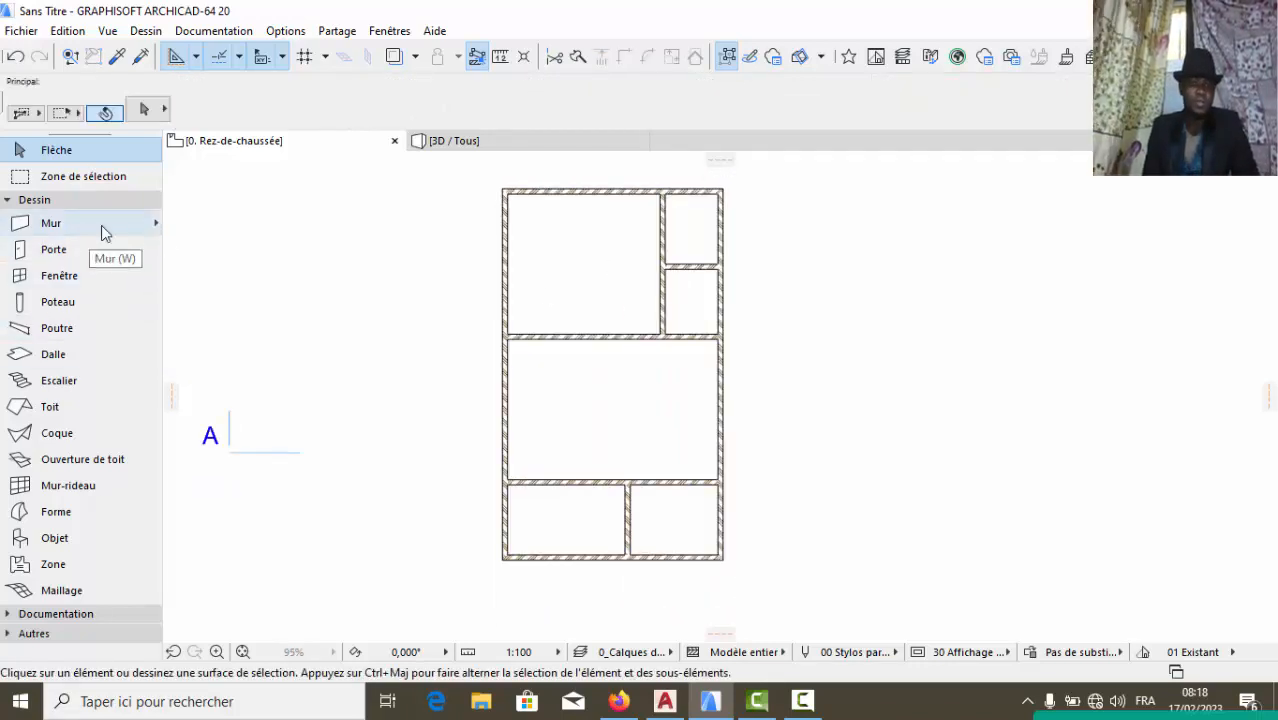
{"action": "left_click", "coordinate": [50, 258]}
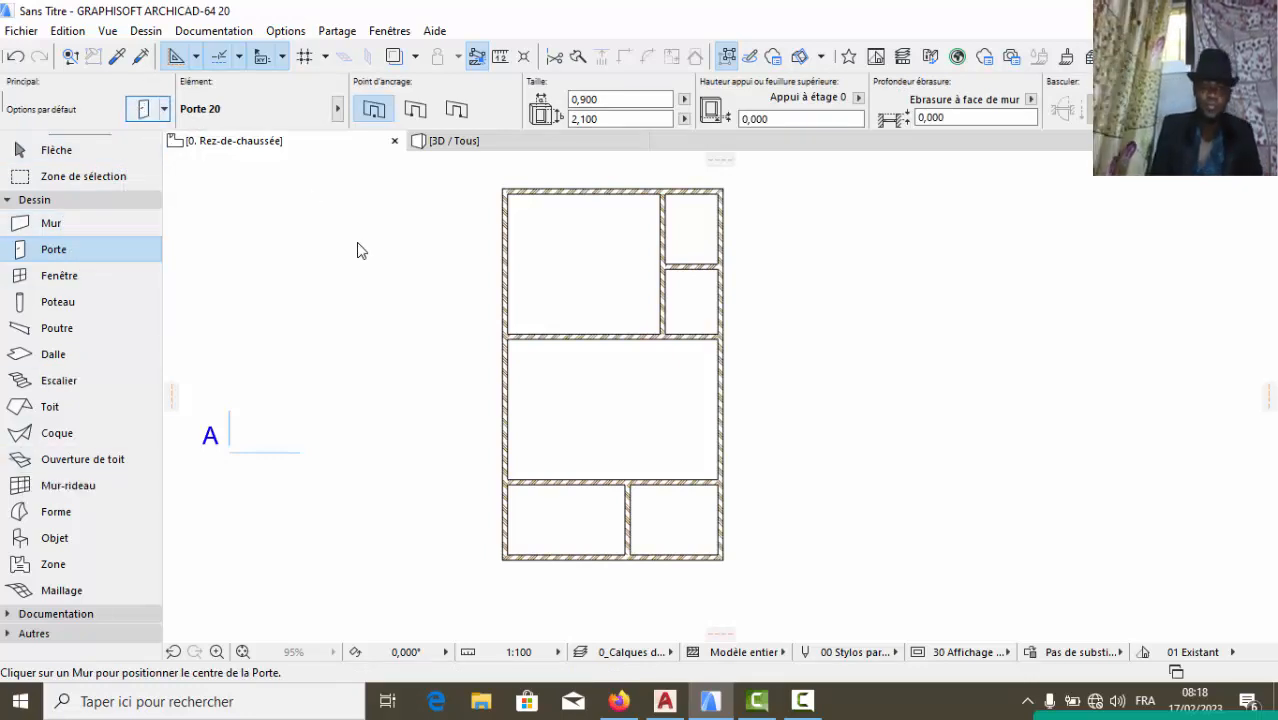
{"action": "key", "text": "ctrl+t"}
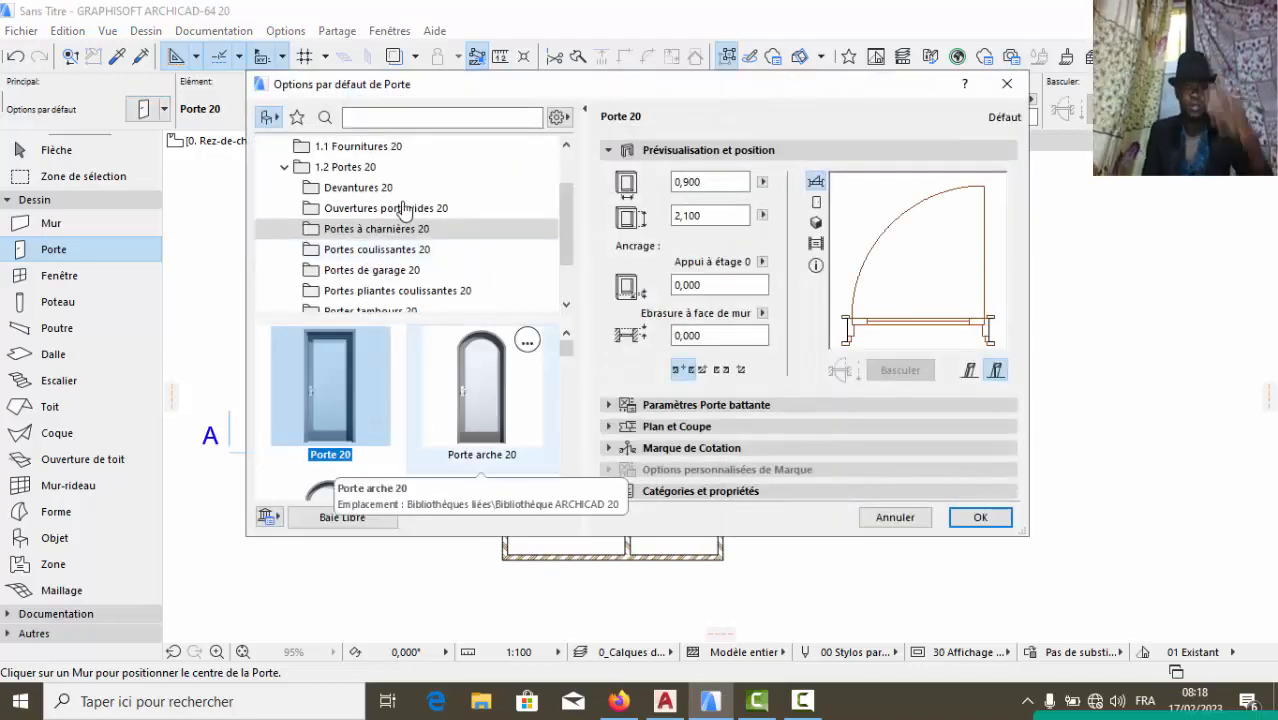
{"action": "scroll", "coordinate": [395, 208], "scroll_direction": "up", "scroll_amount": 1}
{"action": "scroll", "coordinate": [393, 208], "scroll_direction": "down", "scroll_amount": 2}
{"action": "scroll", "coordinate": [385, 232], "scroll_direction": "up", "scroll_amount": 1}
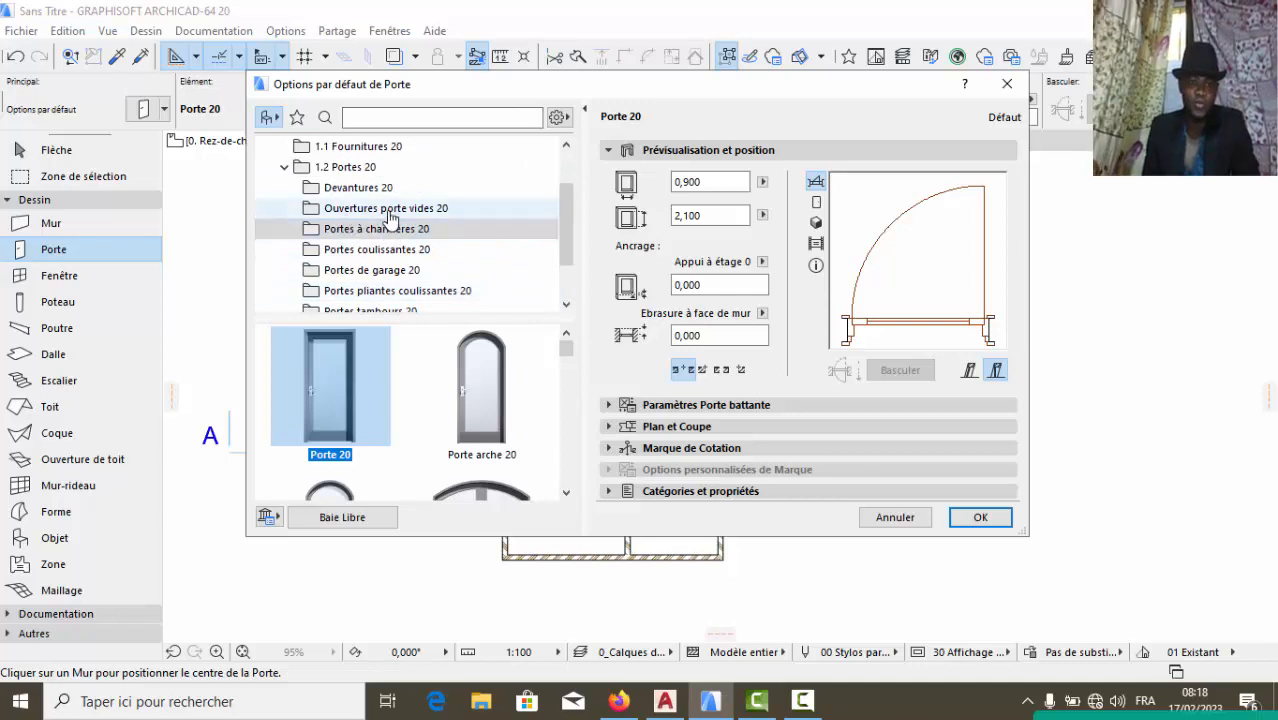
Examine the empty door openings, hinged doors and sliding doors in the library, ending on Portes à charnières 20
{"action": "left_click", "coordinate": [455, 216]}
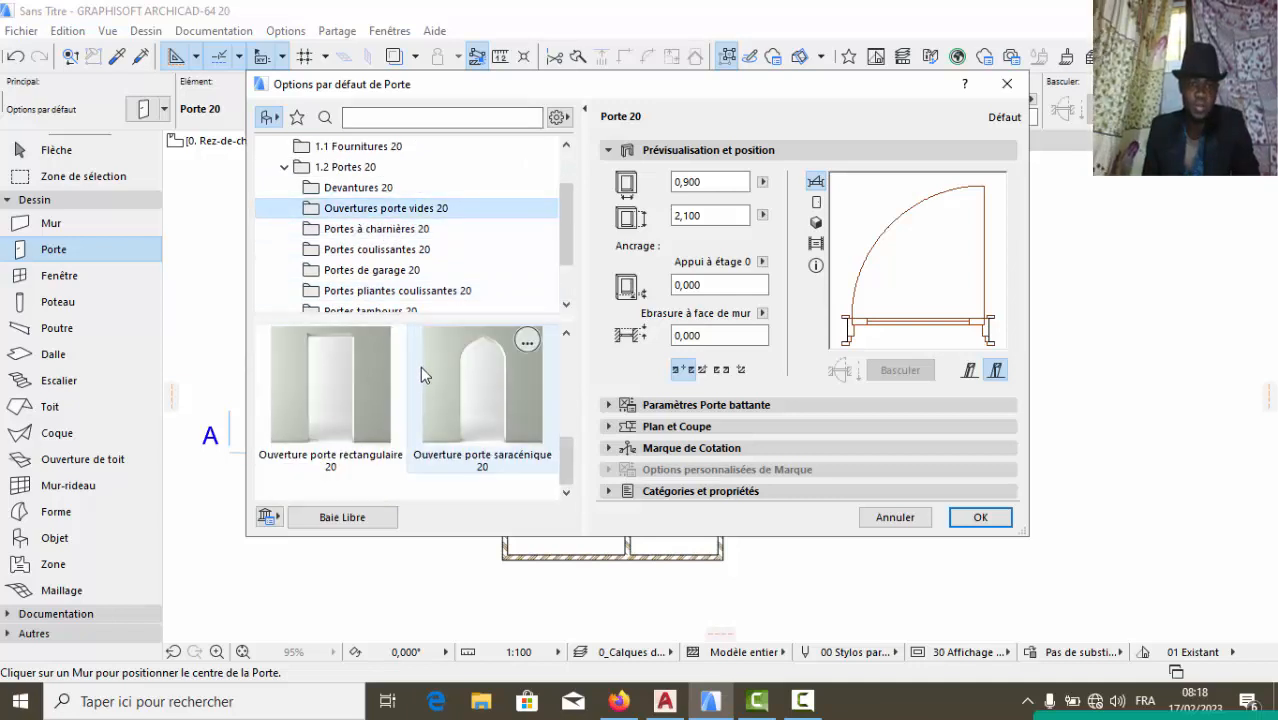
{"action": "left_click", "coordinate": [413, 232]}
{"action": "scroll", "coordinate": [430, 395], "scroll_direction": "down", "scroll_amount": 5}
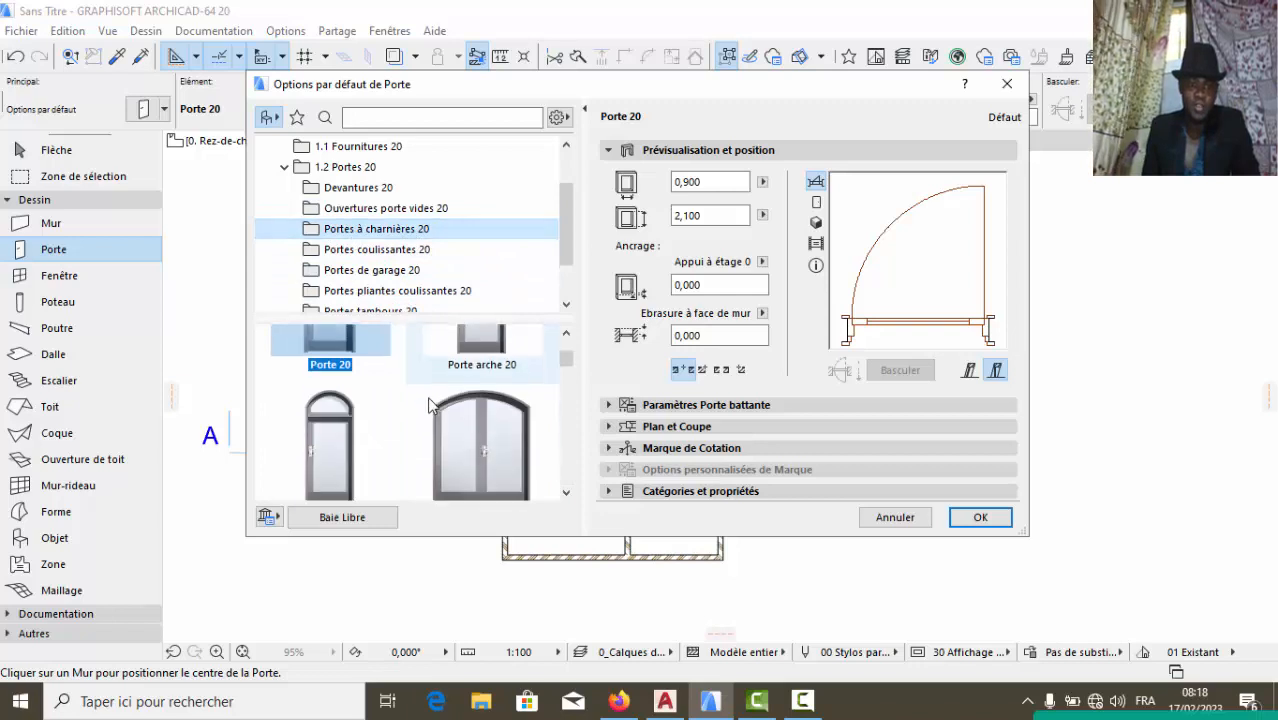
{"action": "scroll", "coordinate": [430, 395], "scroll_direction": "down", "scroll_amount": 4}
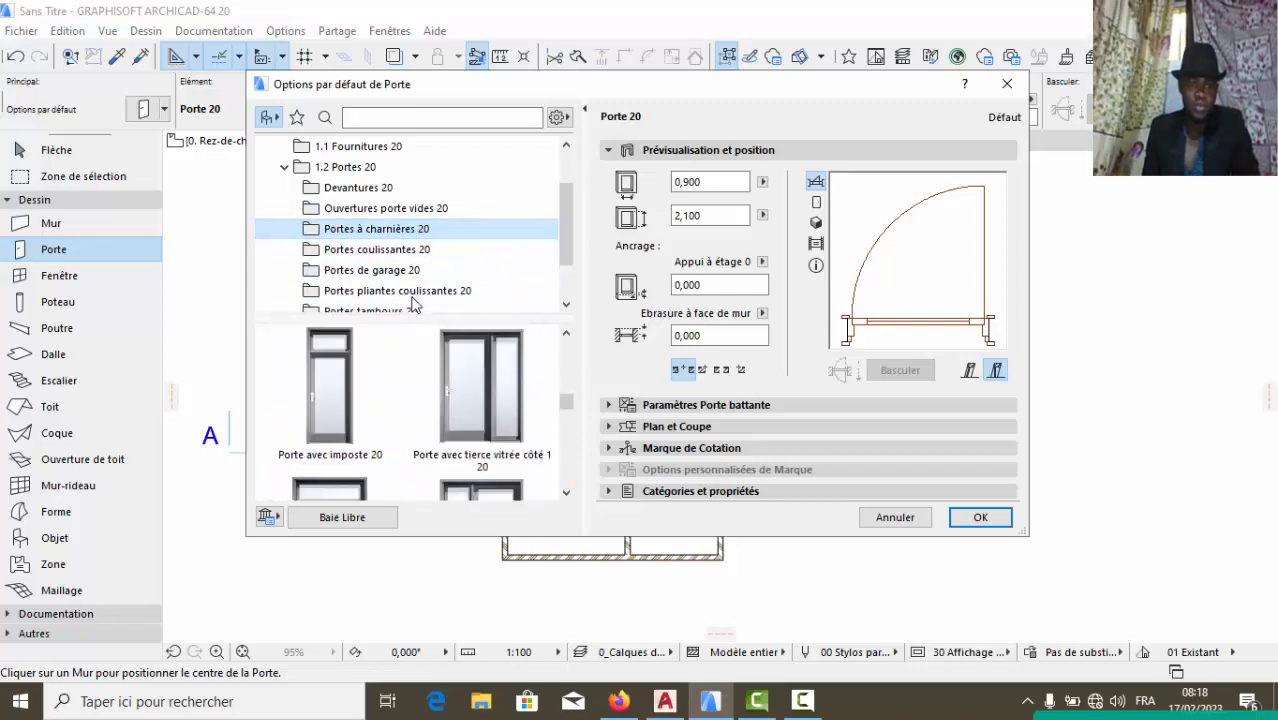
{"action": "left_click", "coordinate": [415, 249]}
{"action": "scroll", "coordinate": [437, 437], "scroll_direction": "down", "scroll_amount": 3}
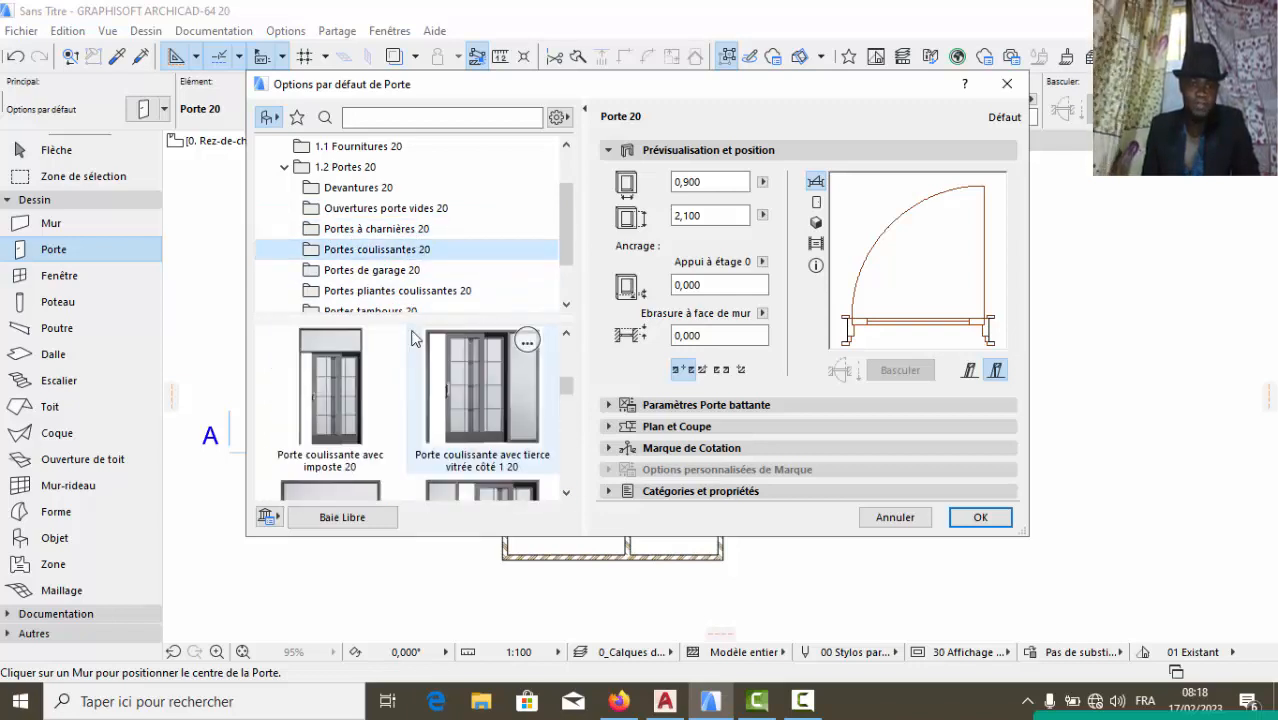
{"action": "scroll", "coordinate": [403, 263], "scroll_direction": "up", "scroll_amount": 3}
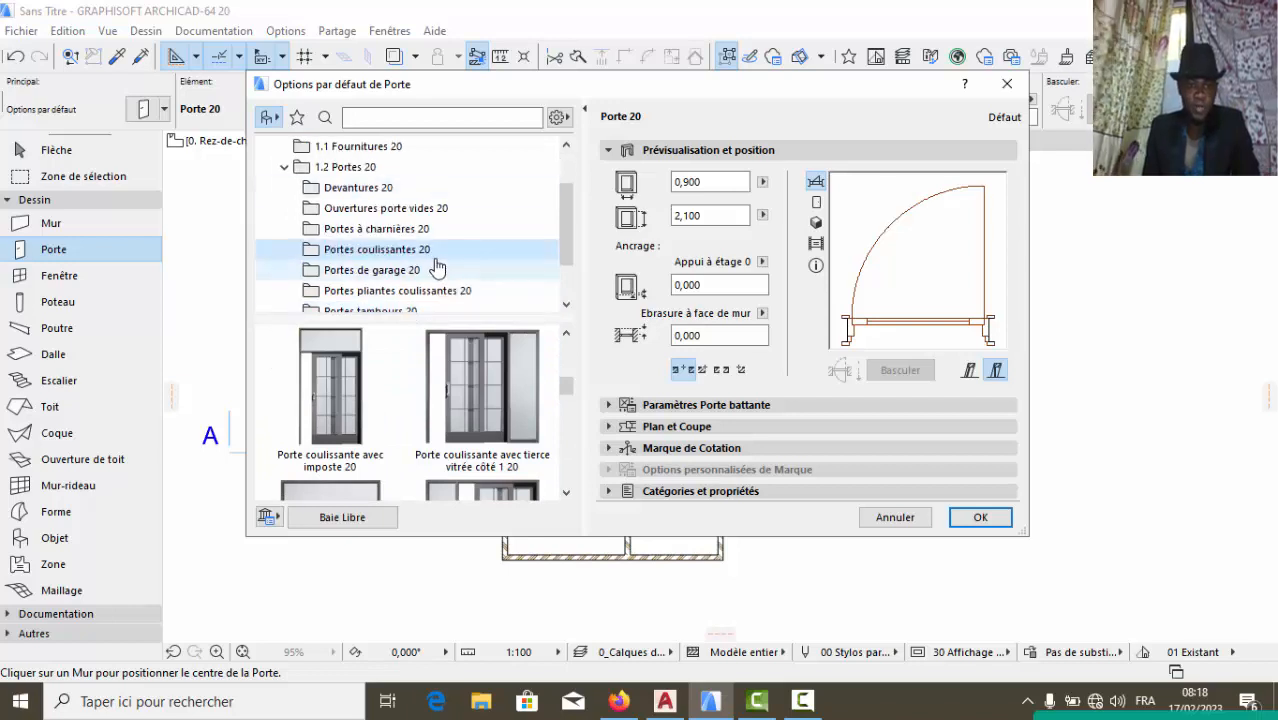
{"action": "scroll", "coordinate": [420, 262], "scroll_direction": "down", "scroll_amount": 1}
{"action": "left_click", "coordinate": [417, 232]}
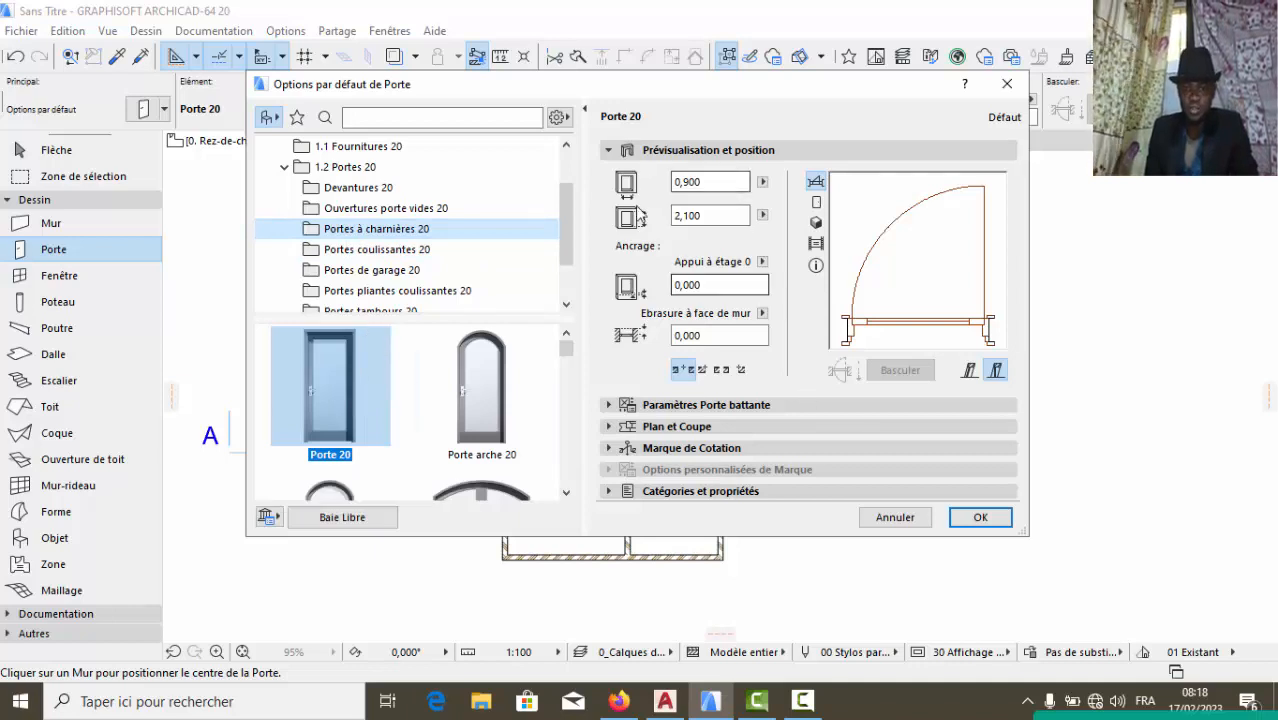
Set the default door's height to 2,2 and its sill height to storey 0 to 0,2
{"action": "left_click", "coordinate": [716, 212]}
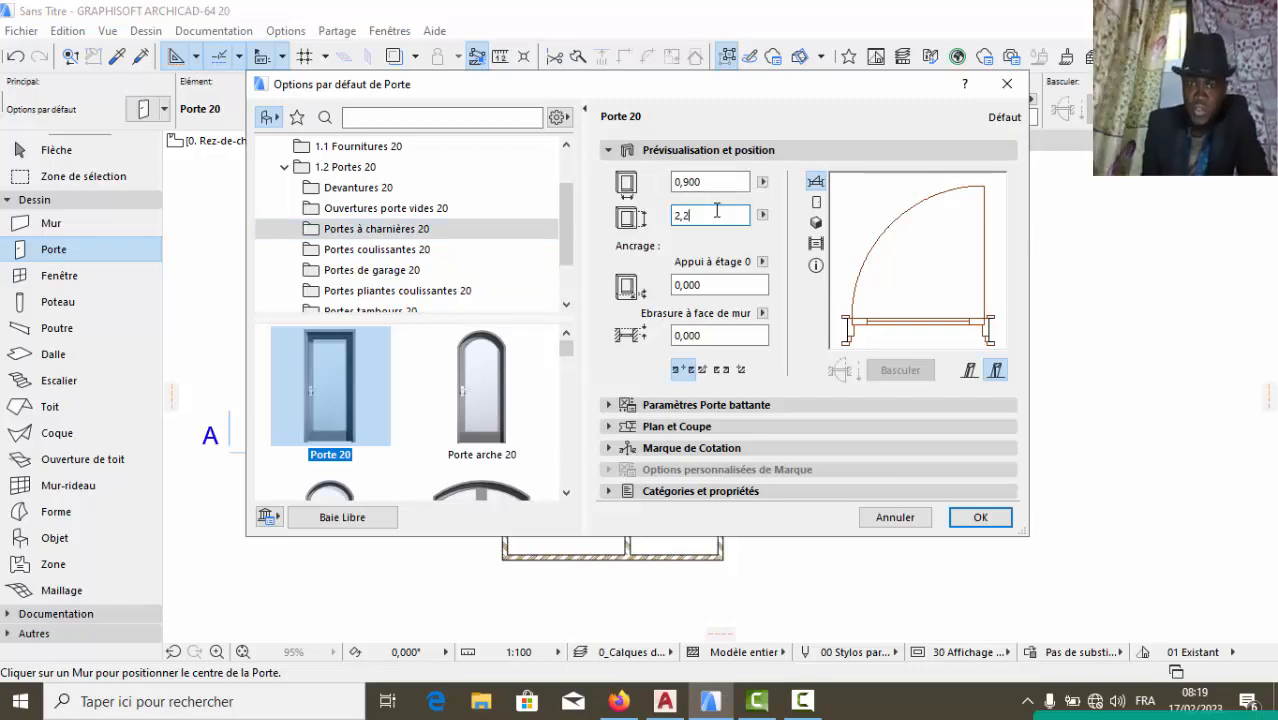
{"action": "left_click", "coordinate": [729, 285]}
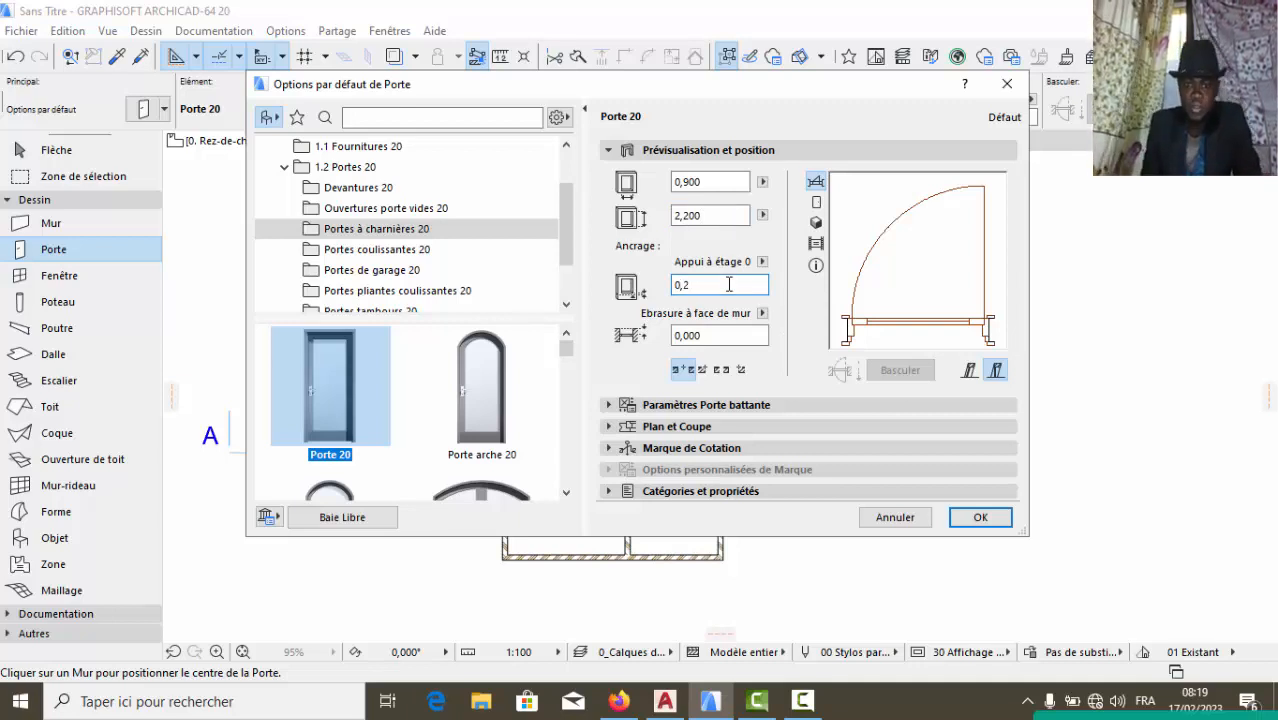
{"action": "left_click", "coordinate": [721, 334]}
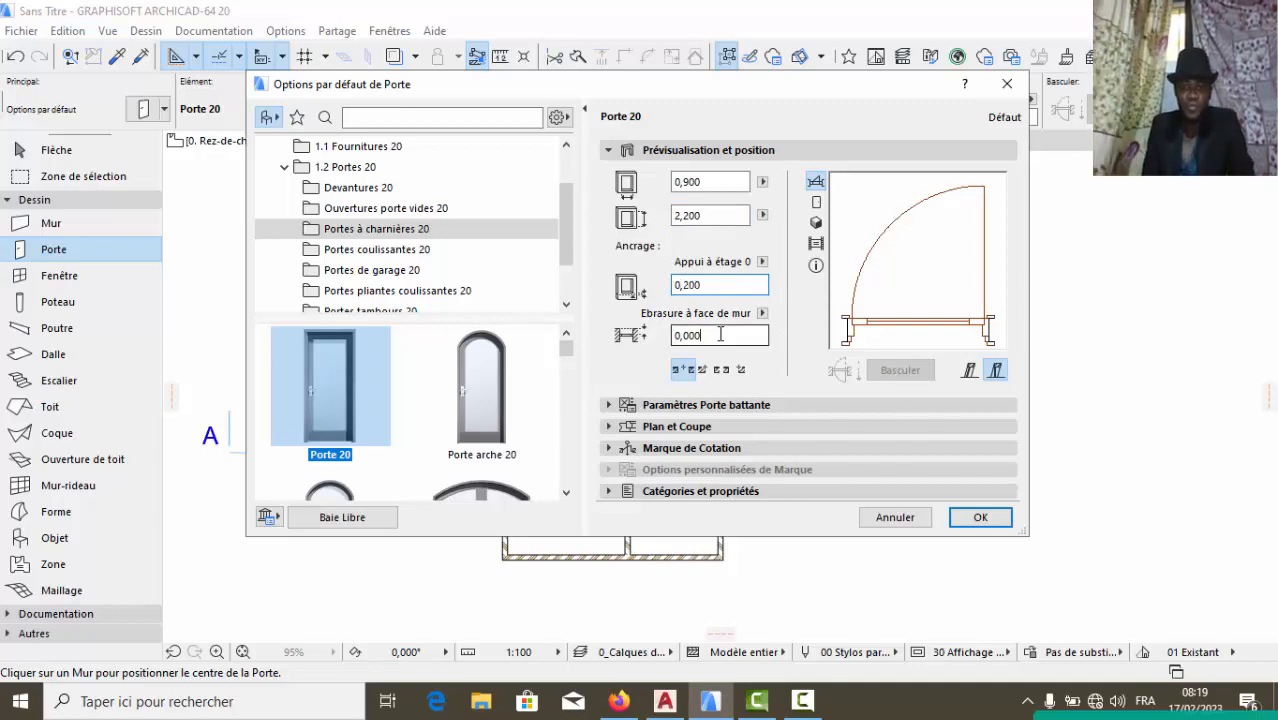
Give the default hinged door a Style 7 leaf and the Poignée 6 handle, and accept the door settings
{"action": "left_click", "coordinate": [711, 407]}
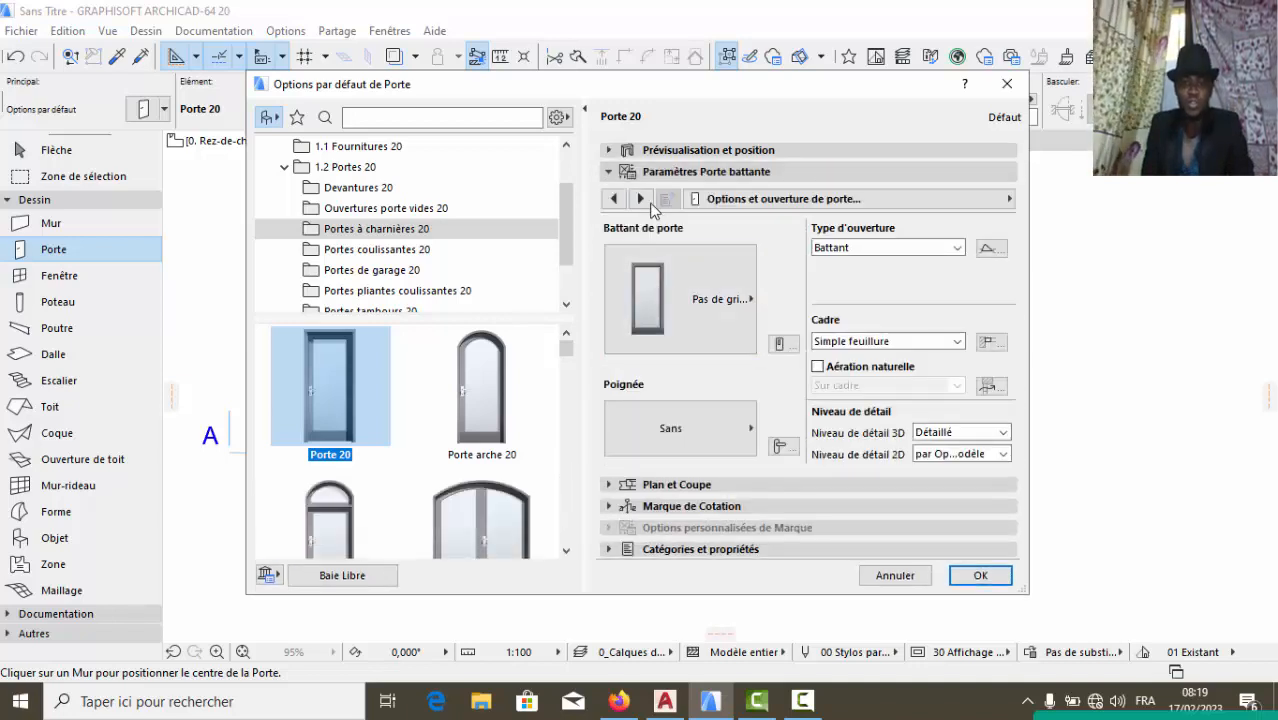
{"action": "left_click", "coordinate": [703, 312]}
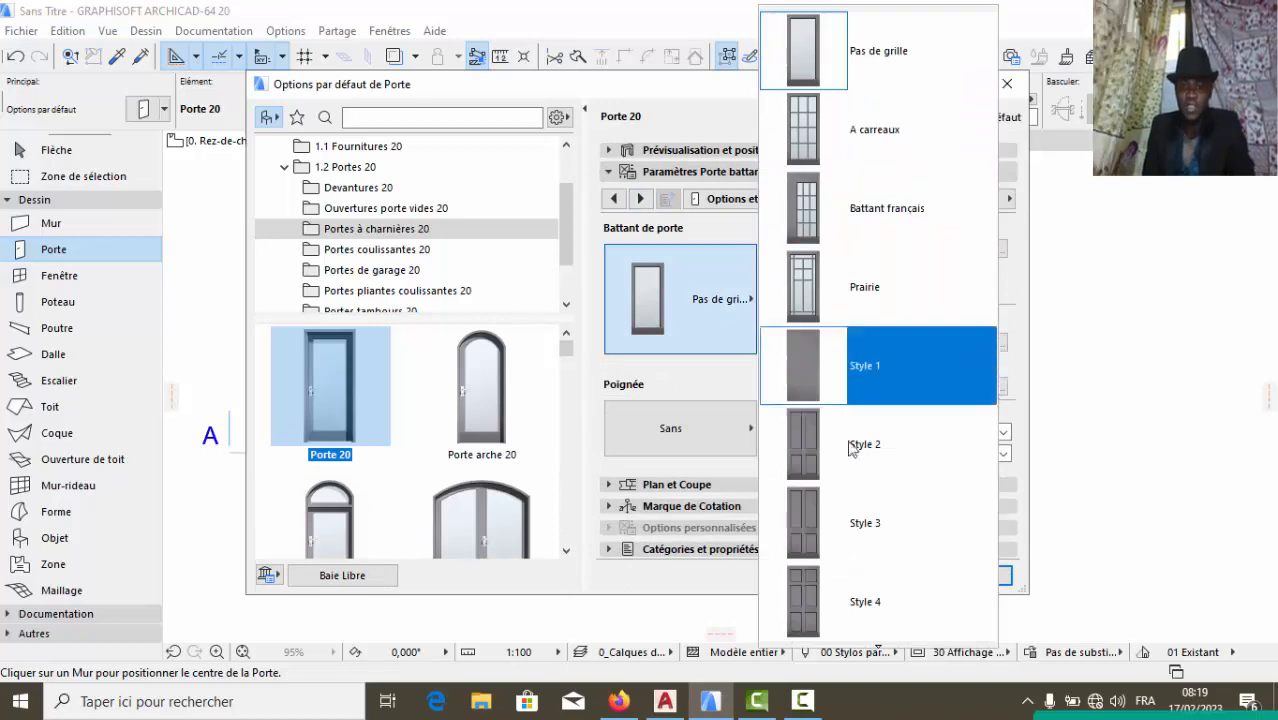
{"action": "scroll", "coordinate": [826, 462], "scroll_direction": "down", "scroll_amount": 3}
{"action": "scroll", "coordinate": [826, 462], "scroll_direction": "down", "scroll_amount": 2}
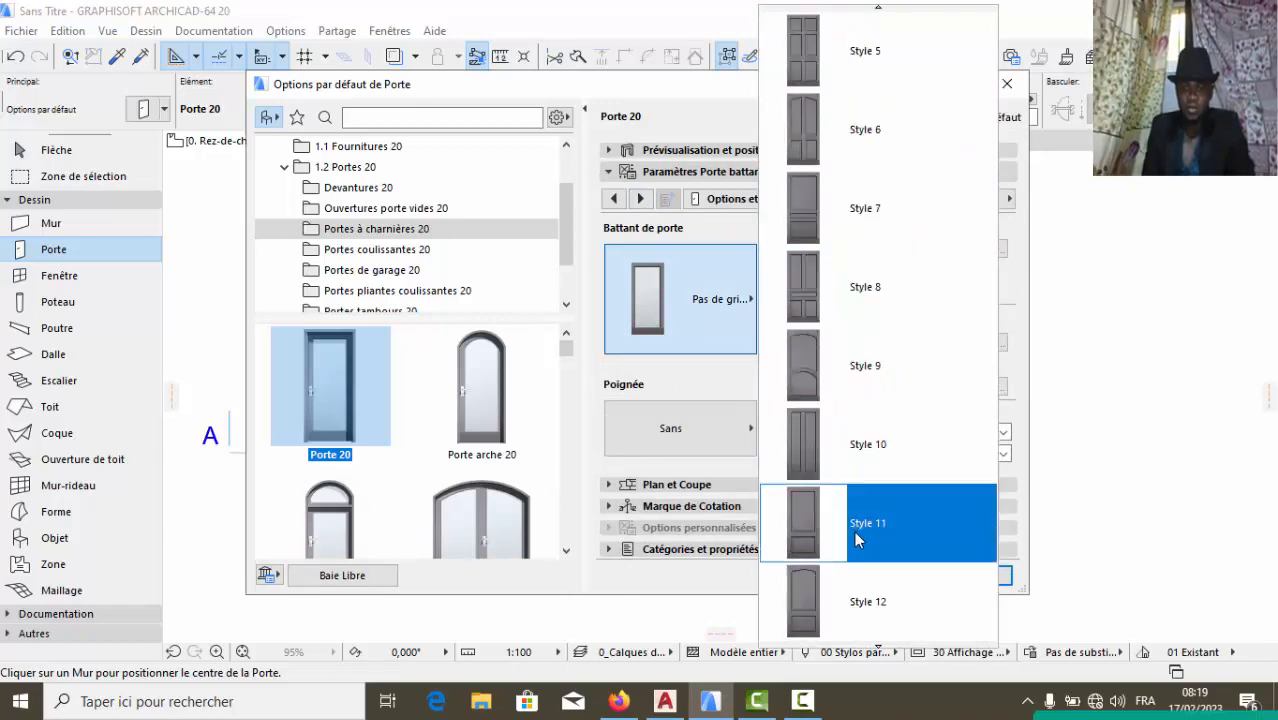
{"action": "left_click", "coordinate": [838, 212]}
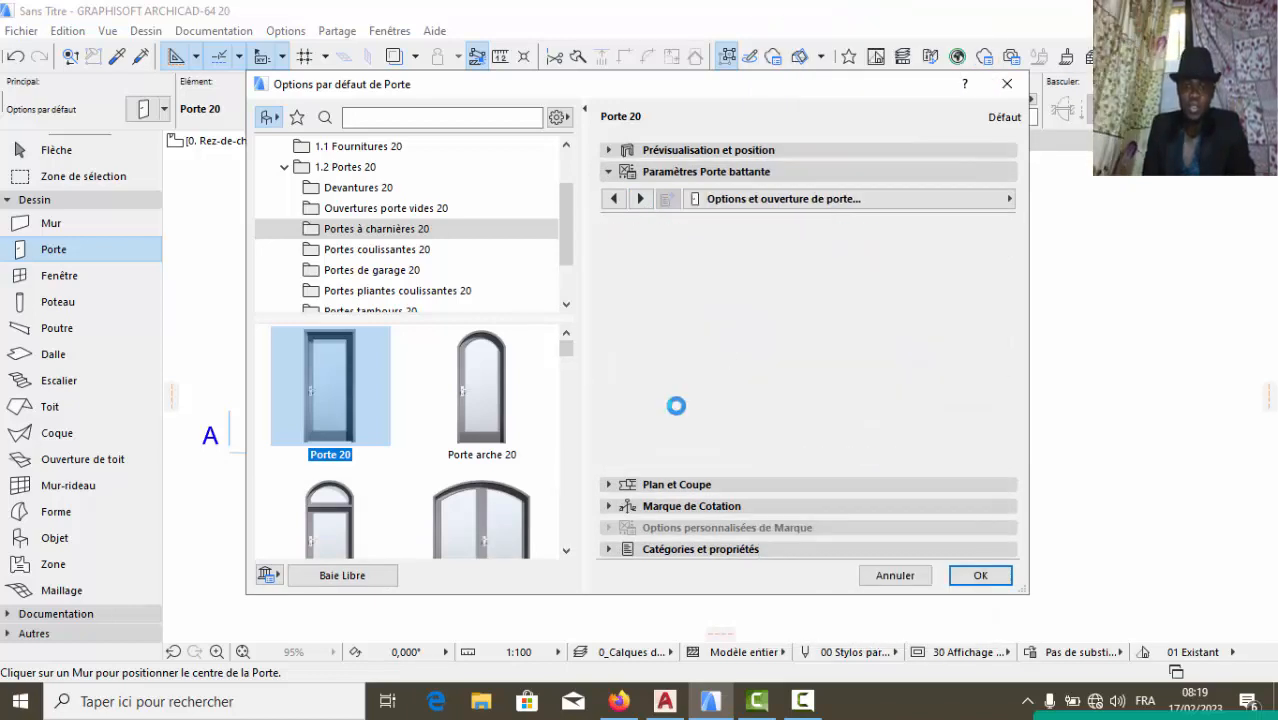
{"action": "left_click", "coordinate": [690, 438]}
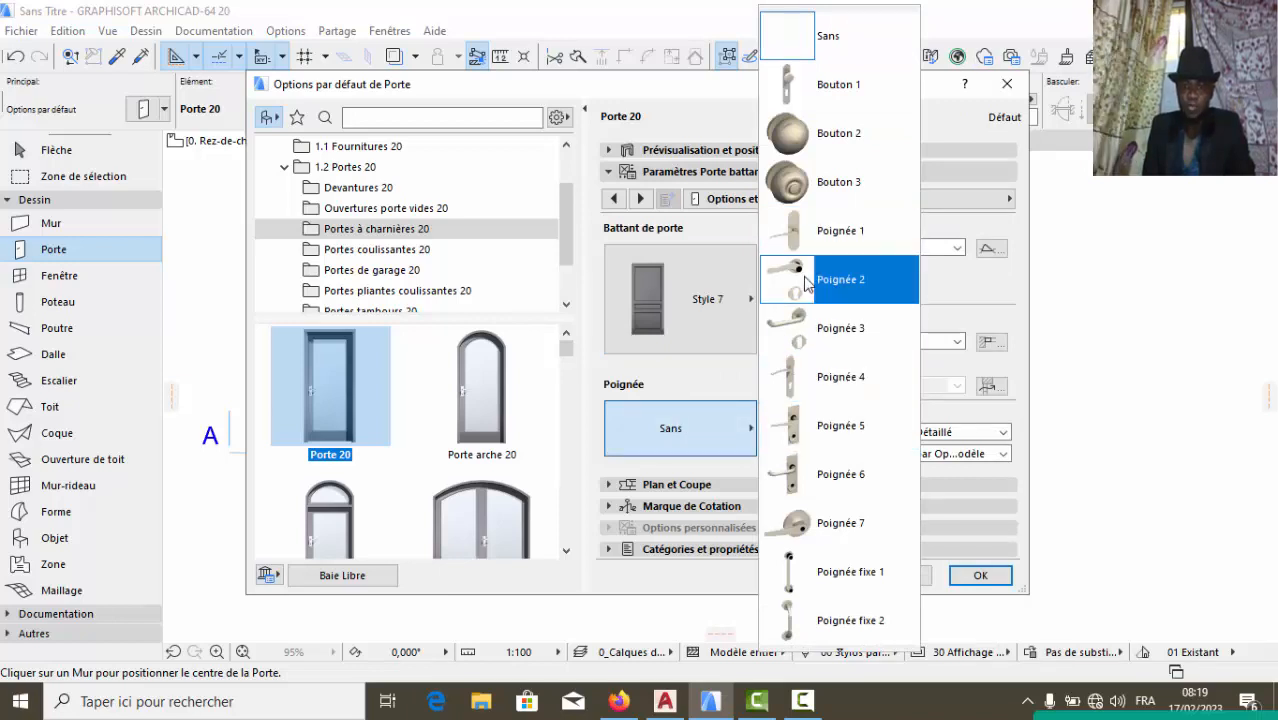
{"action": "left_click", "coordinate": [824, 477]}
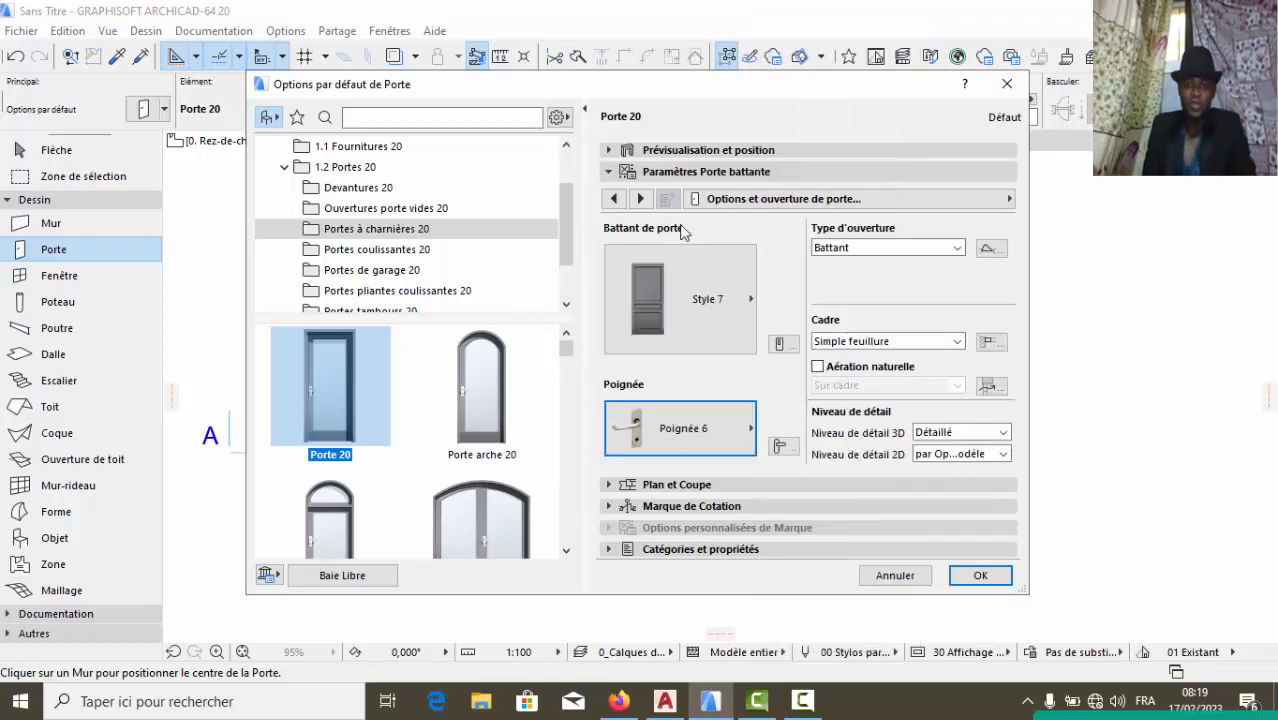
{"action": "left_click", "coordinate": [719, 149]}
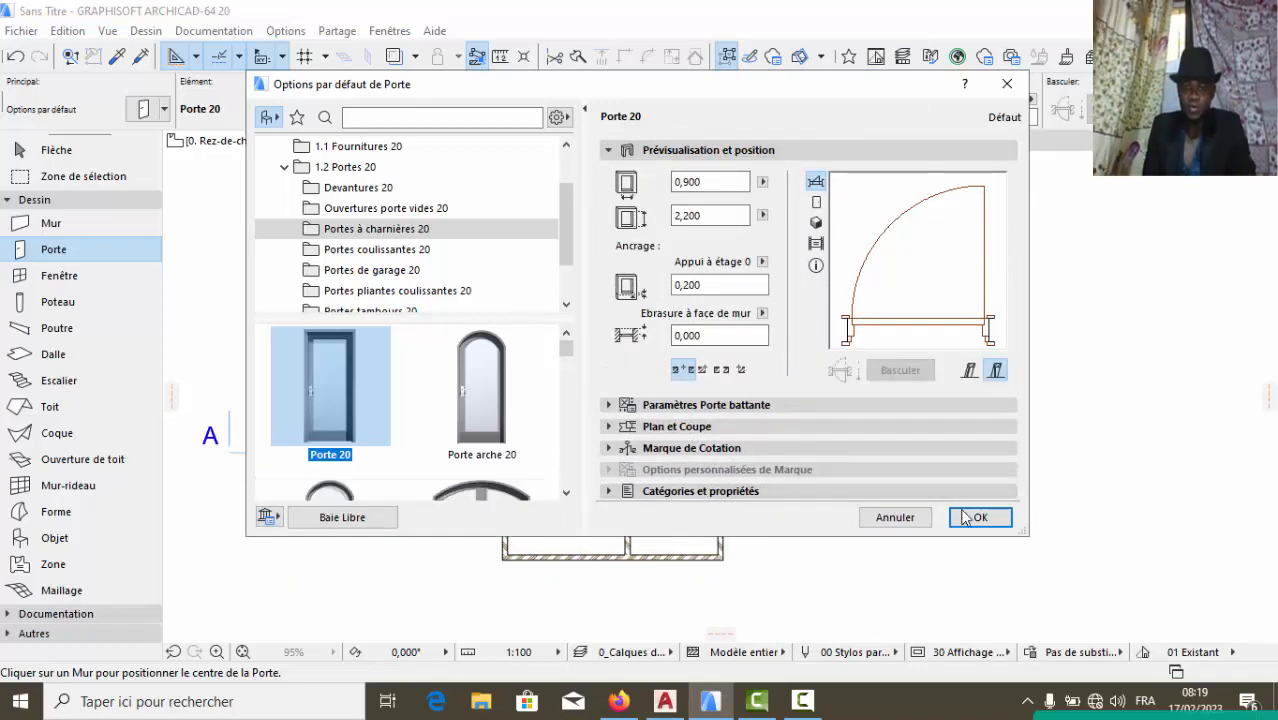
{"action": "left_click", "coordinate": [978, 517]}
Try the second-side, first-side and centre anchor points for the door against the partition beside the two small upper rooms
{"action": "scroll", "coordinate": [690, 280], "scroll_direction": "up", "scroll_amount": 4}
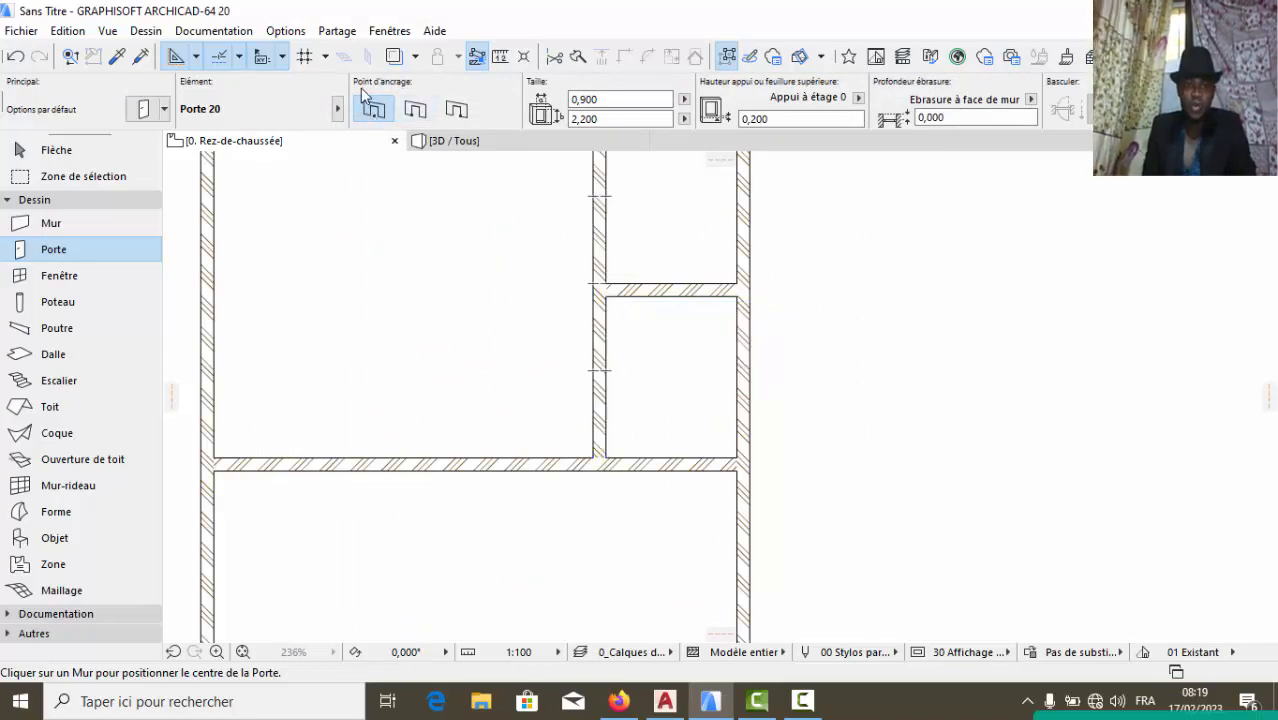
{"action": "left_click", "coordinate": [457, 114]}
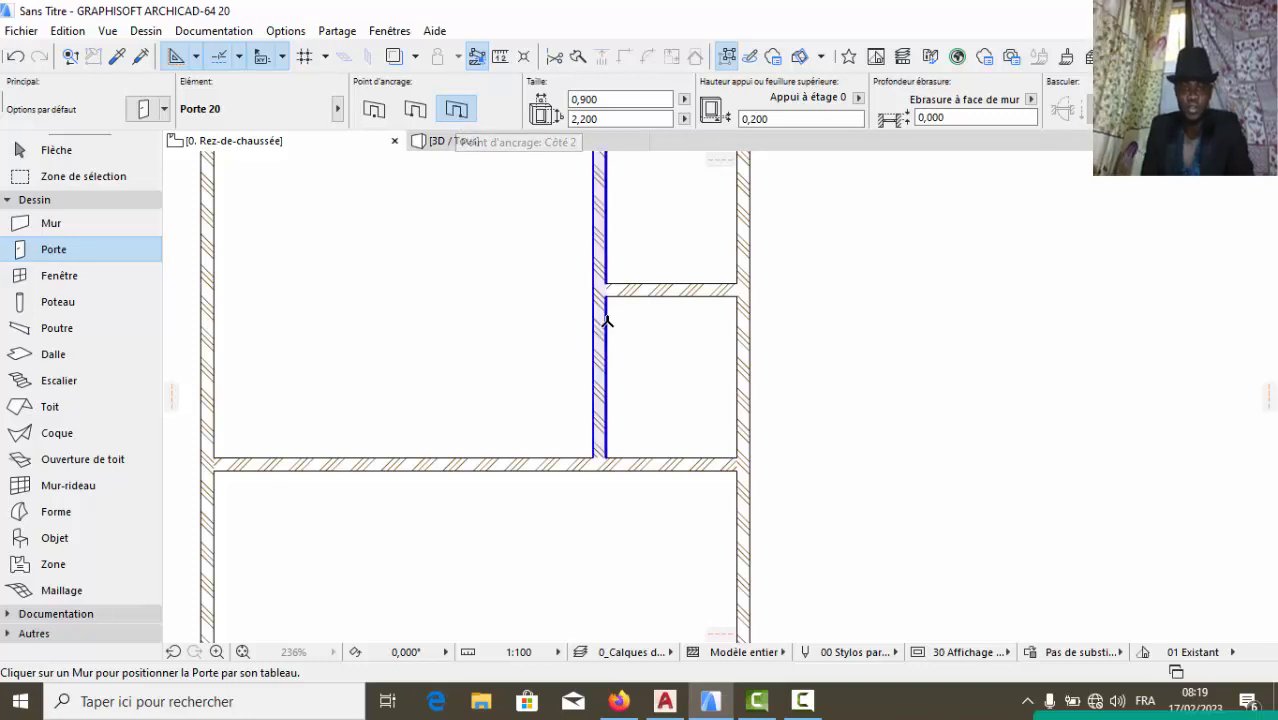
{"action": "left_click", "coordinate": [409, 118]}
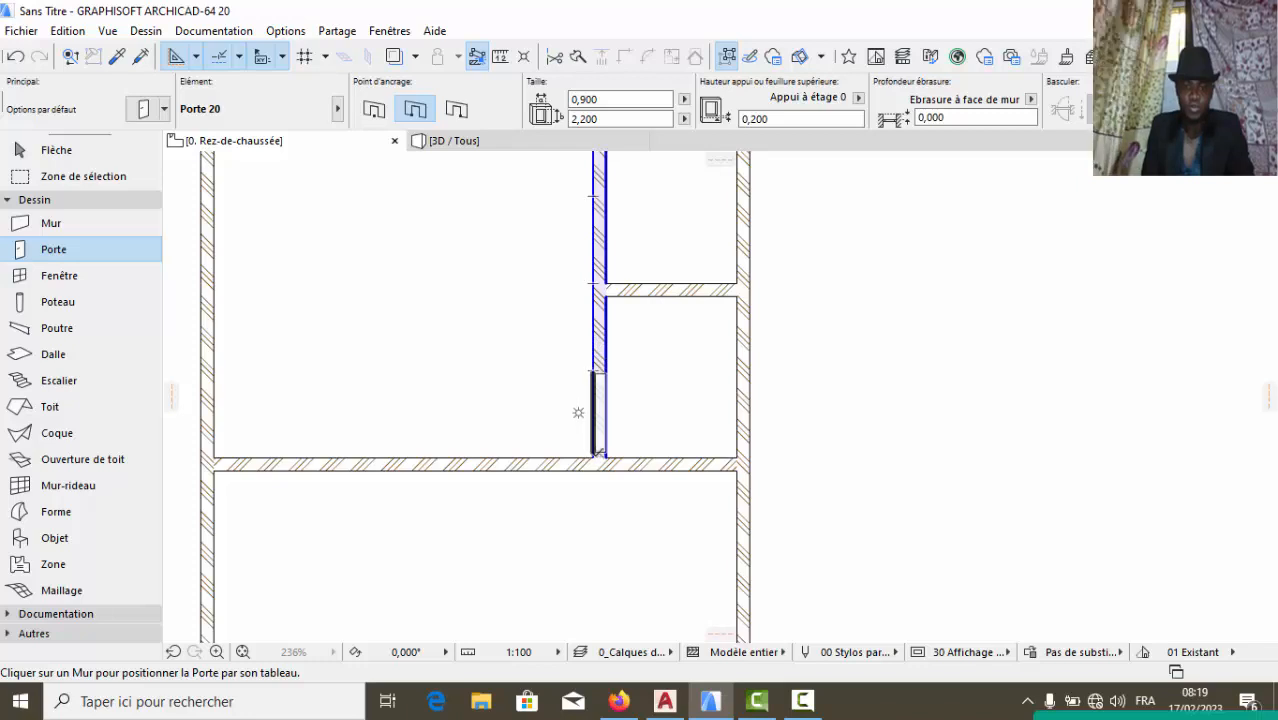
{"action": "left_click", "coordinate": [373, 109]}
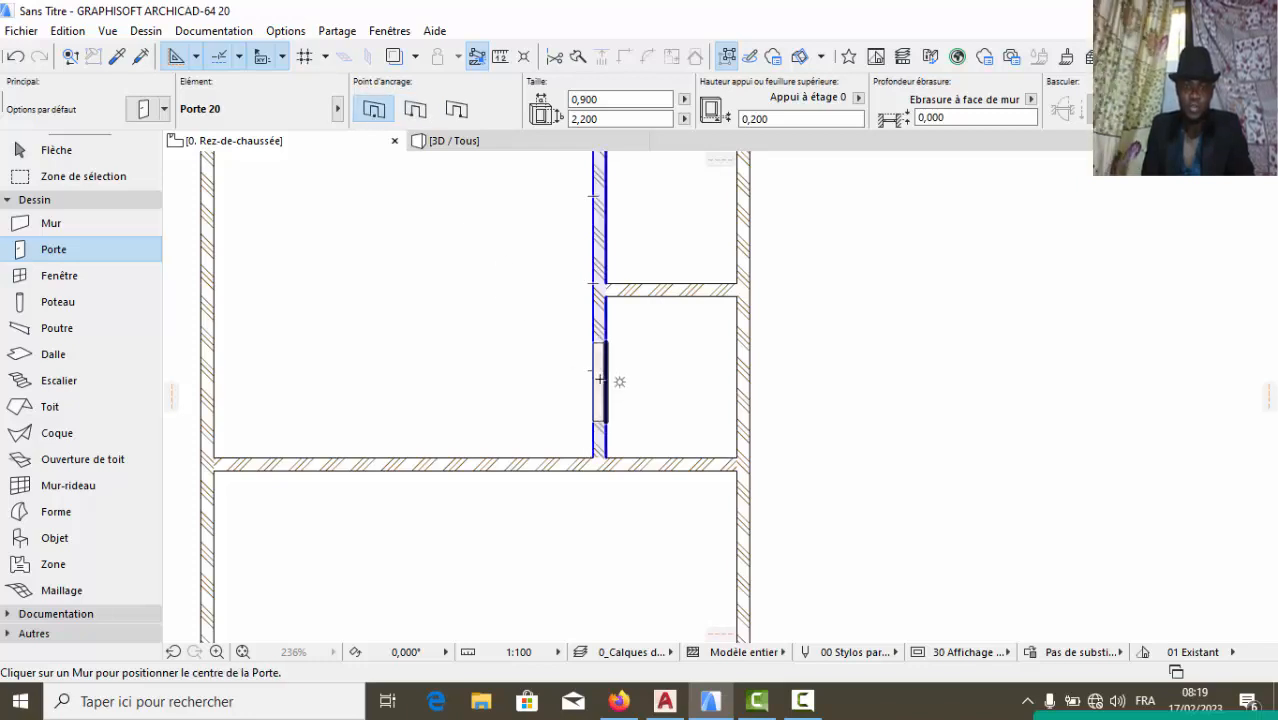
Place a door anchored by its first side at the lower end of the upper vertical partition, opening into the large upper room
{"action": "left_click", "coordinate": [417, 111]}
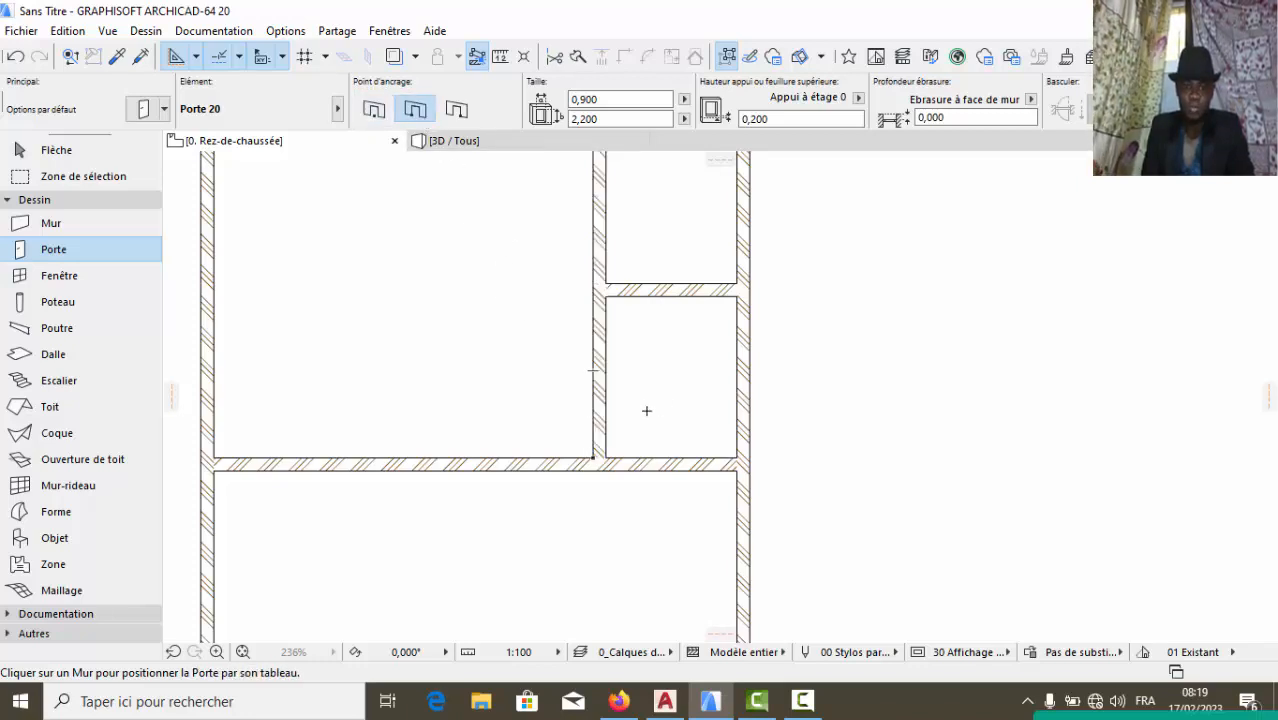
{"action": "left_click", "coordinate": [597, 445]}
{"action": "left_click", "coordinate": [595, 455]}
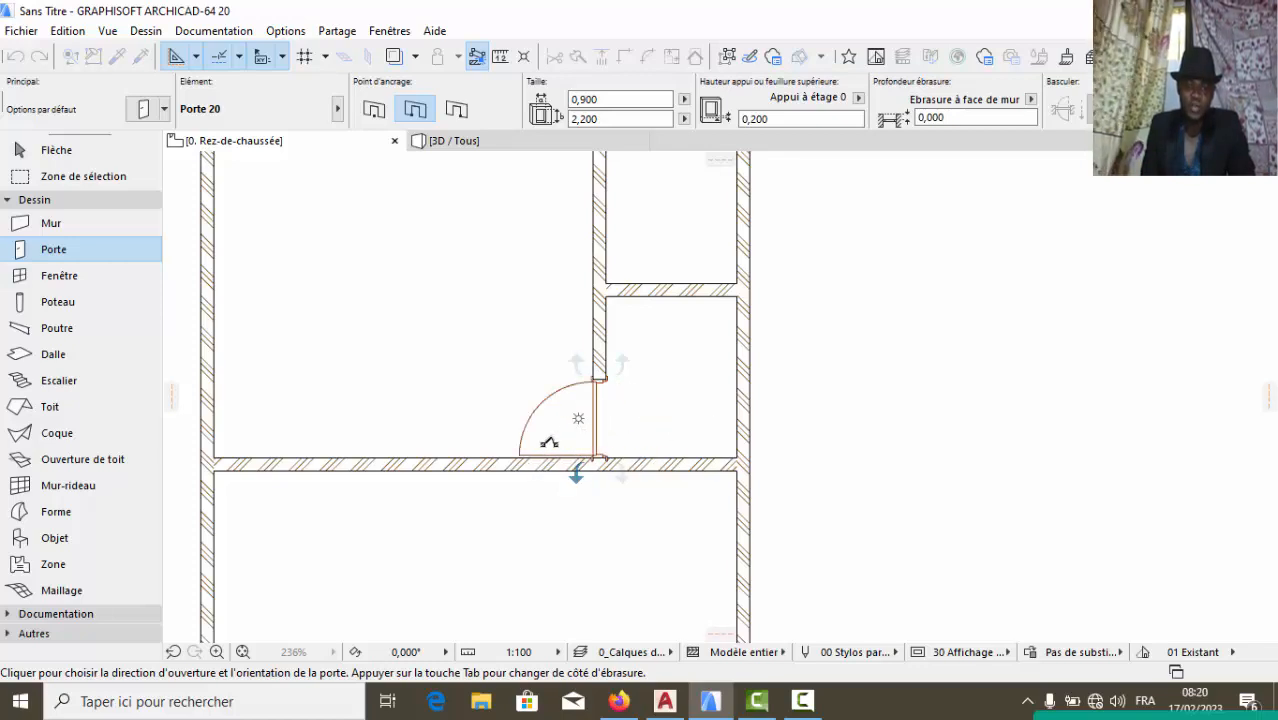
{"action": "left_click", "coordinate": [549, 442]}
Place a door at the right end of the wall below the large middle room, opening into the bottom-right room
{"action": "scroll", "coordinate": [545, 440], "scroll_direction": "down", "scroll_amount": 3}
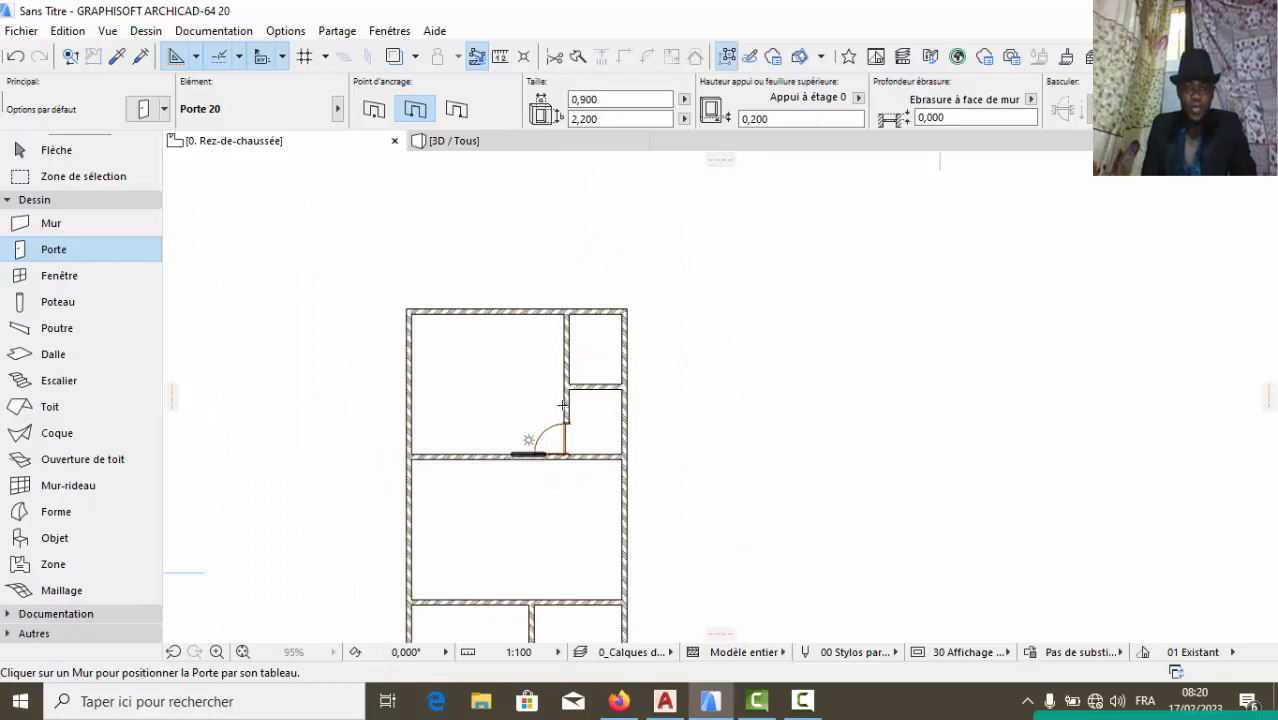
{"action": "scroll", "coordinate": [575, 520], "scroll_direction": "down", "scroll_amount": 2}
{"action": "scroll", "coordinate": [565, 557], "scroll_direction": "up", "scroll_amount": 3}
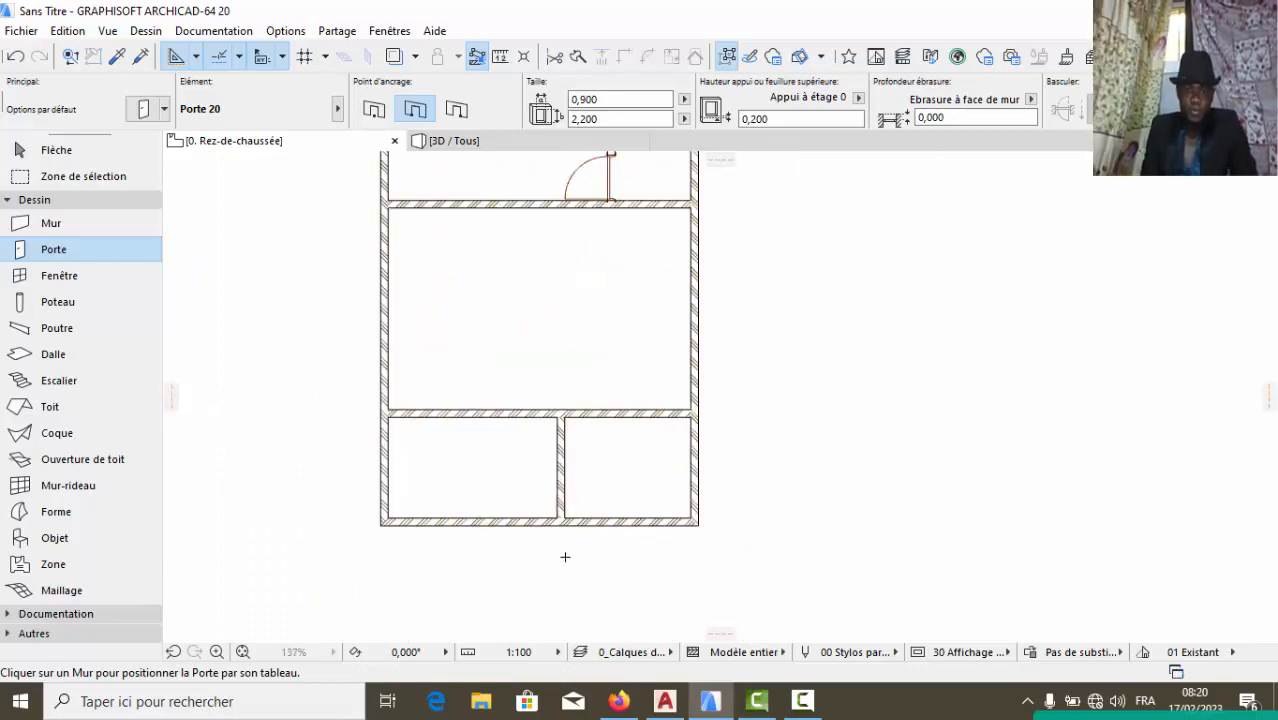
{"action": "scroll", "coordinate": [630, 401], "scroll_direction": "up", "scroll_amount": 2}
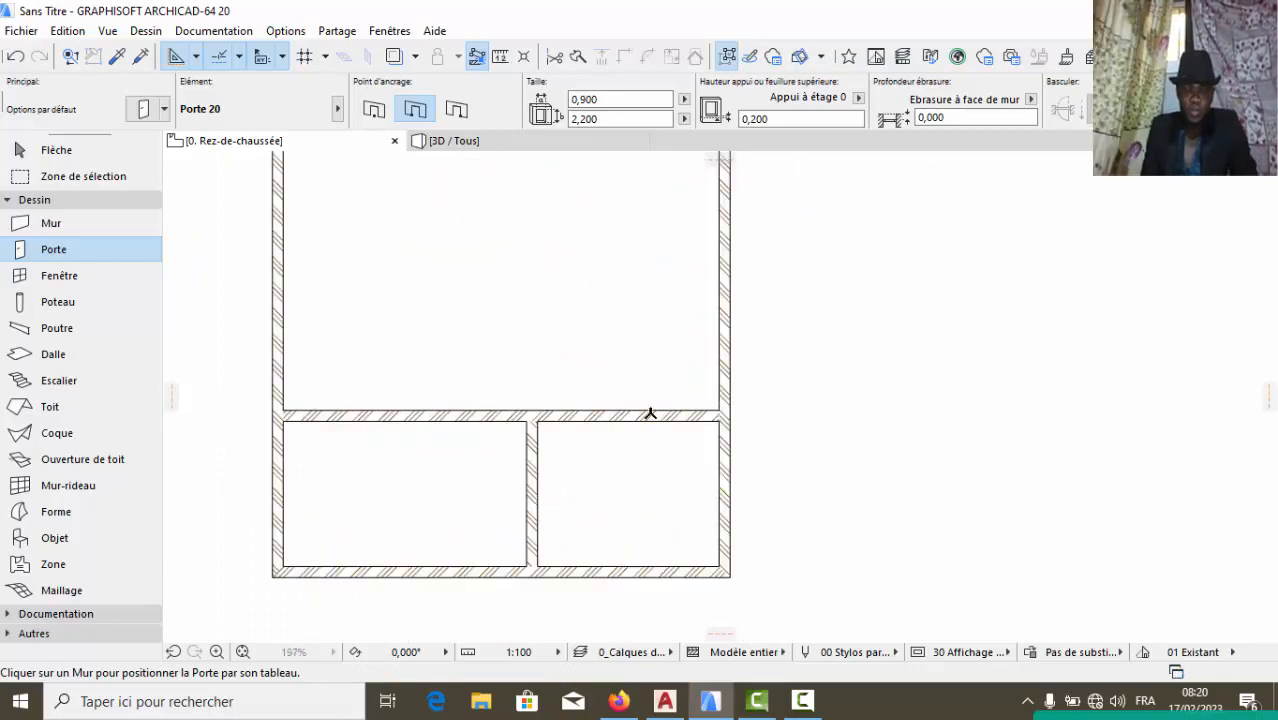
{"action": "left_click", "coordinate": [715, 410]}
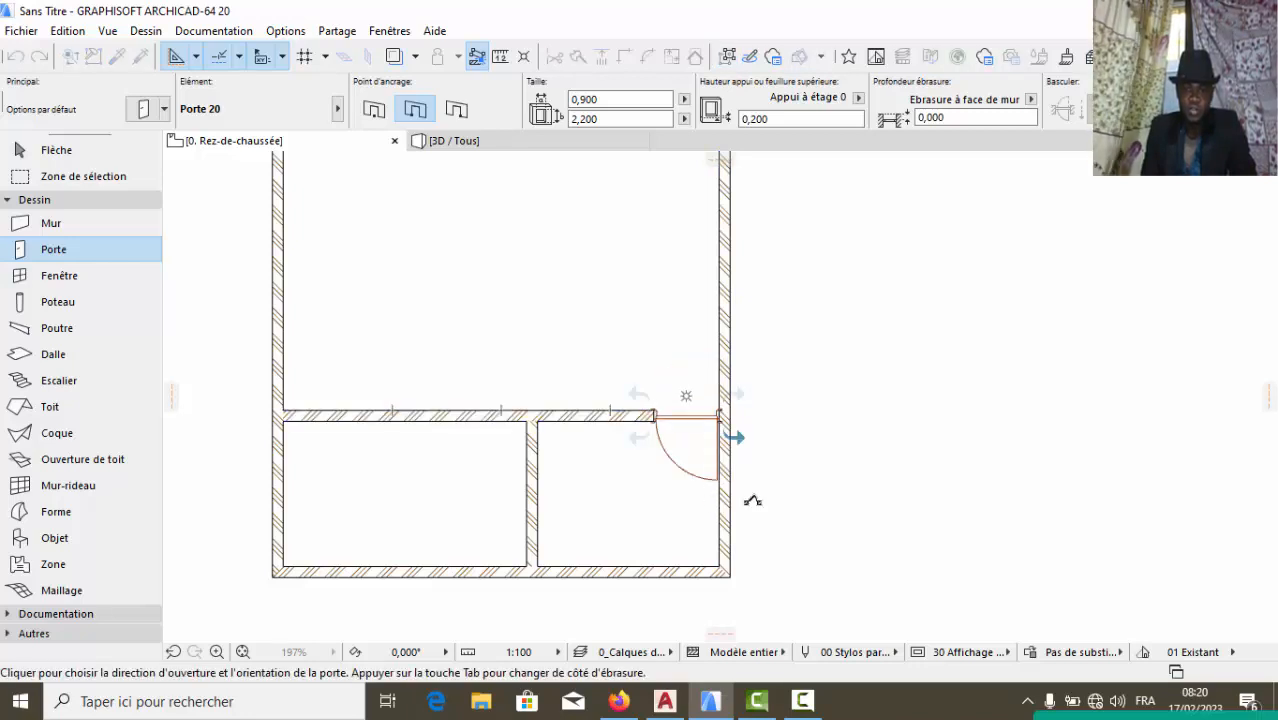
{"action": "left_click", "coordinate": [697, 468]}
Place a door at the lower end of the partition between the two bottom rooms, opening into the right-hand room
{"action": "scroll", "coordinate": [669, 455], "scroll_direction": "down", "scroll_amount": 3}
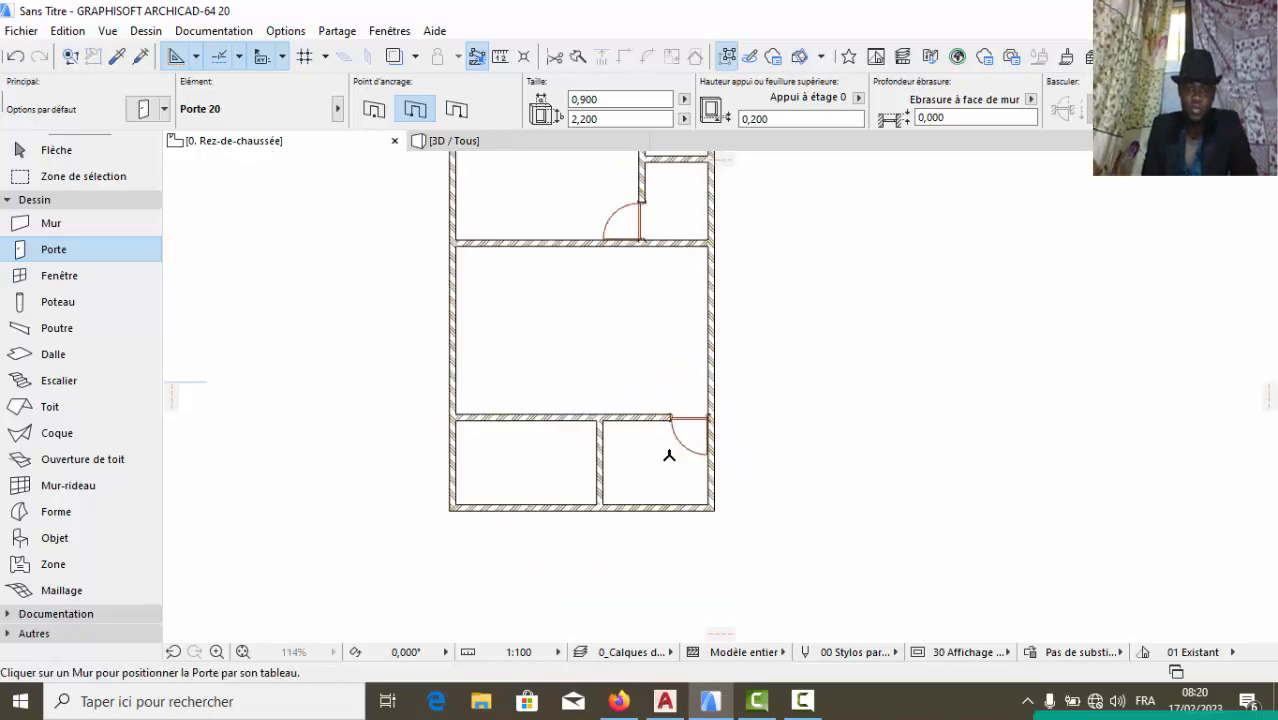
{"action": "scroll", "coordinate": [662, 470], "scroll_direction": "up", "scroll_amount": 3}
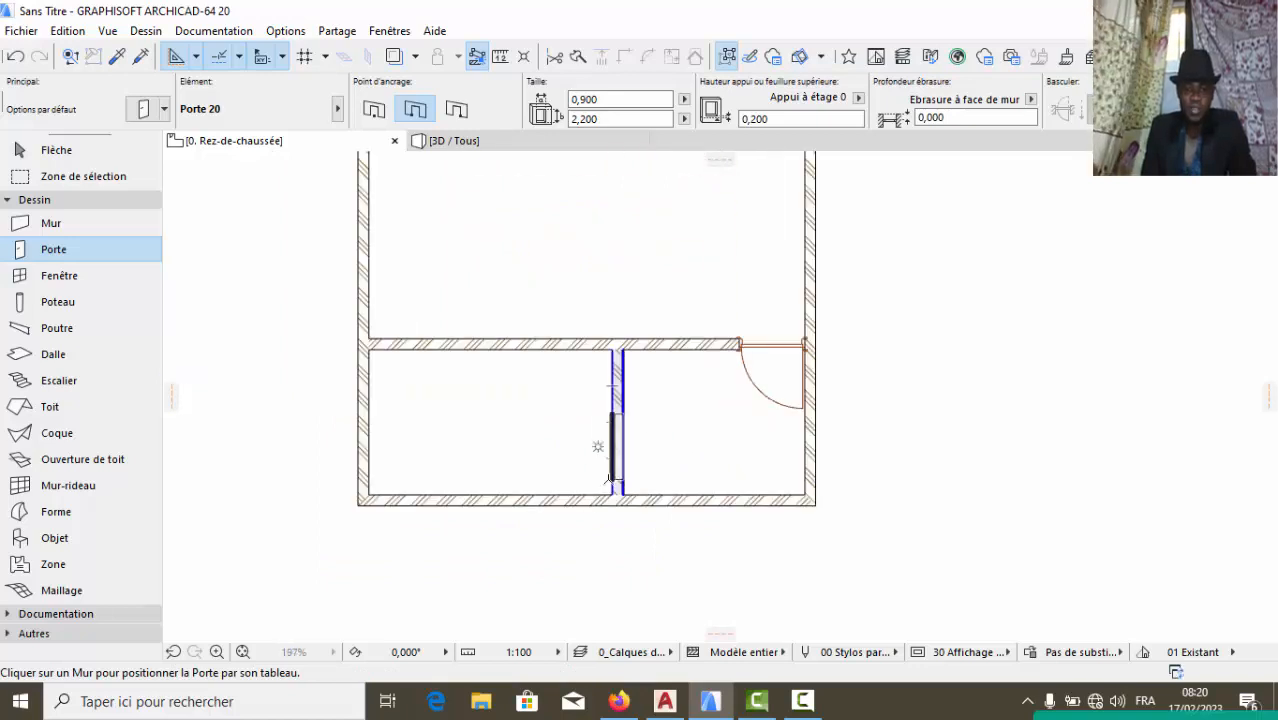
{"action": "left_click", "coordinate": [612, 493]}
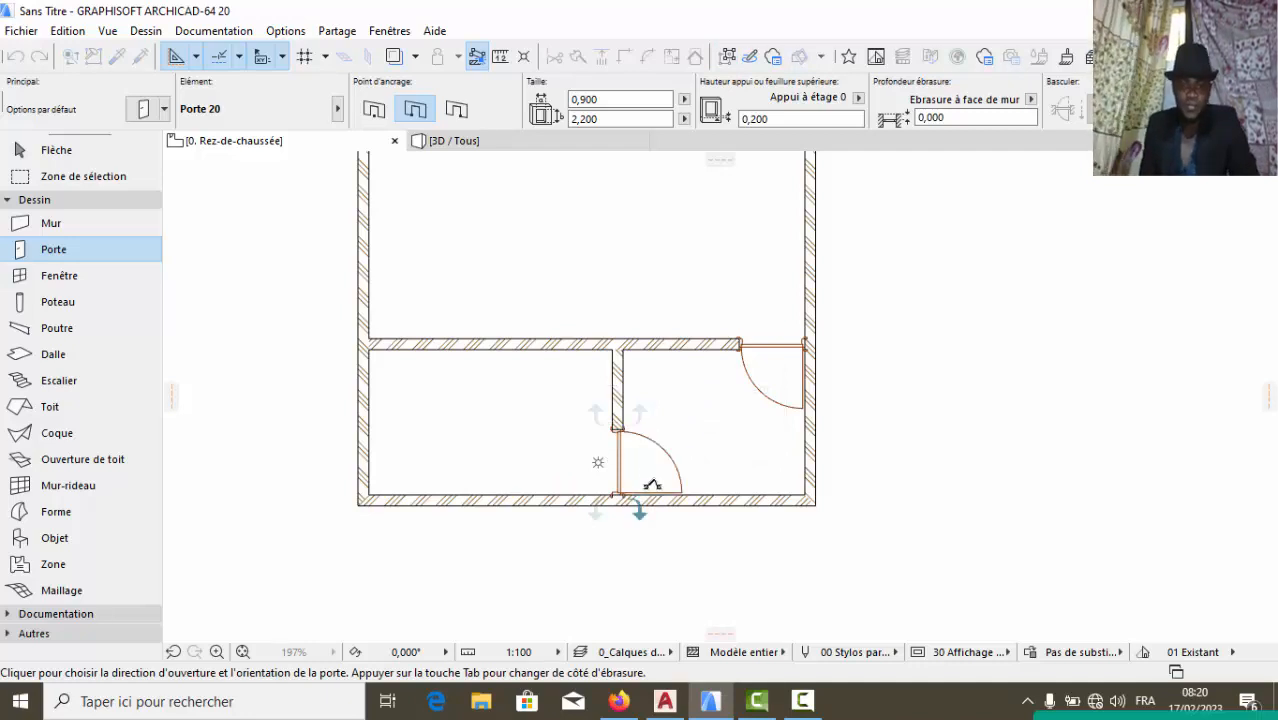
{"action": "left_click", "coordinate": [651, 489]}
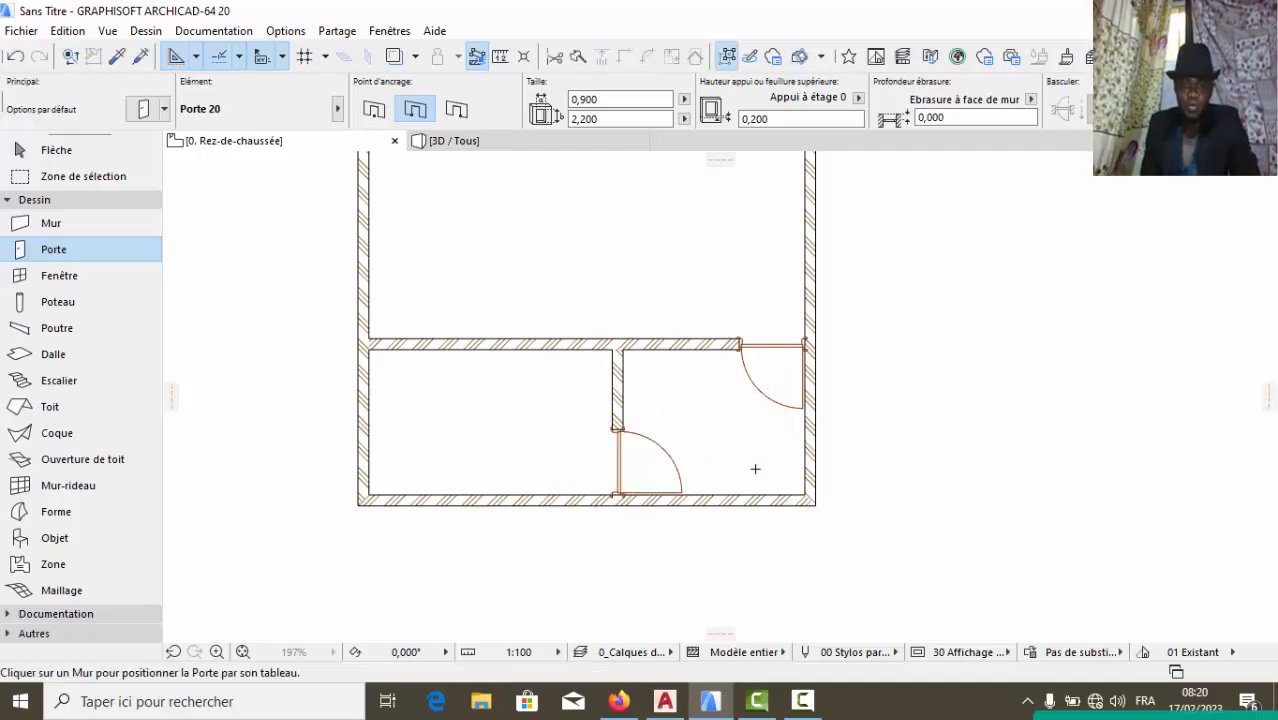
Mirror the door between the middle and bottom-right rooms about a vertical axis at its right jamb
{"action": "scroll", "coordinate": [753, 466], "scroll_direction": "up", "scroll_amount": 2}
{"action": "scroll", "coordinate": [777, 411], "scroll_direction": "up", "scroll_amount": 1}
{"action": "scroll", "coordinate": [735, 422], "scroll_direction": "down", "scroll_amount": 5}
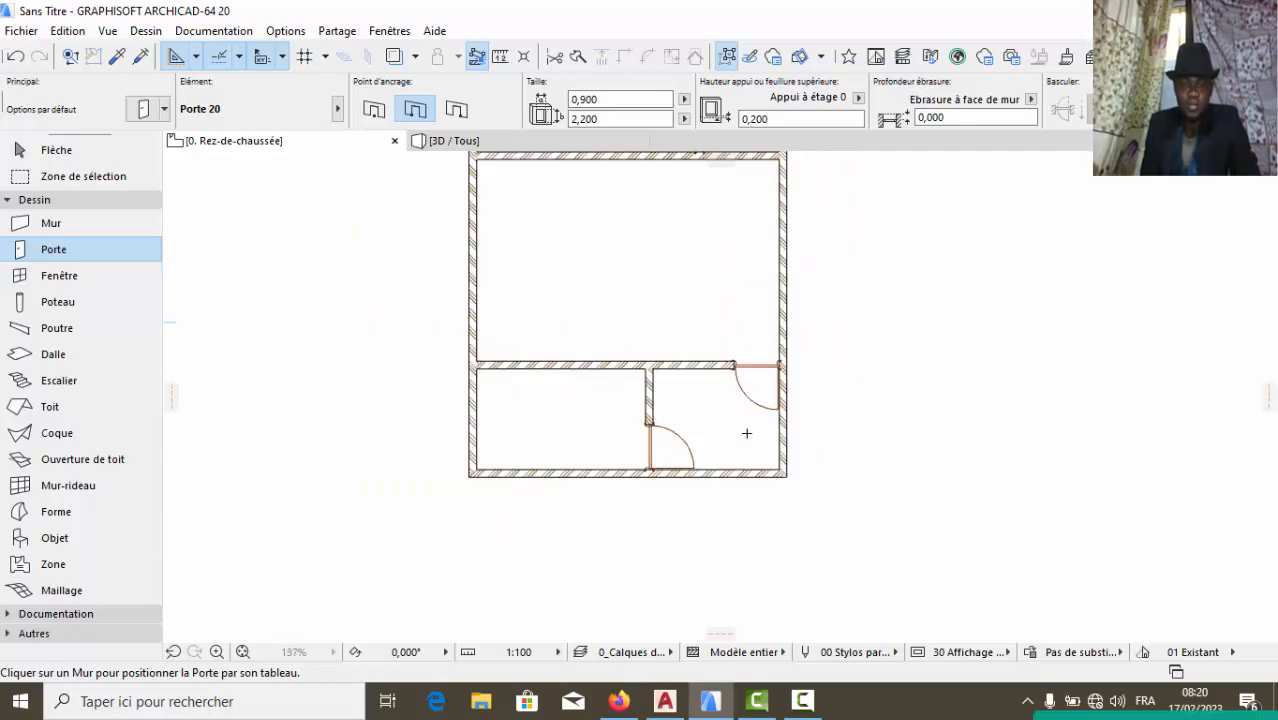
{"action": "key", "text": "Escape"}
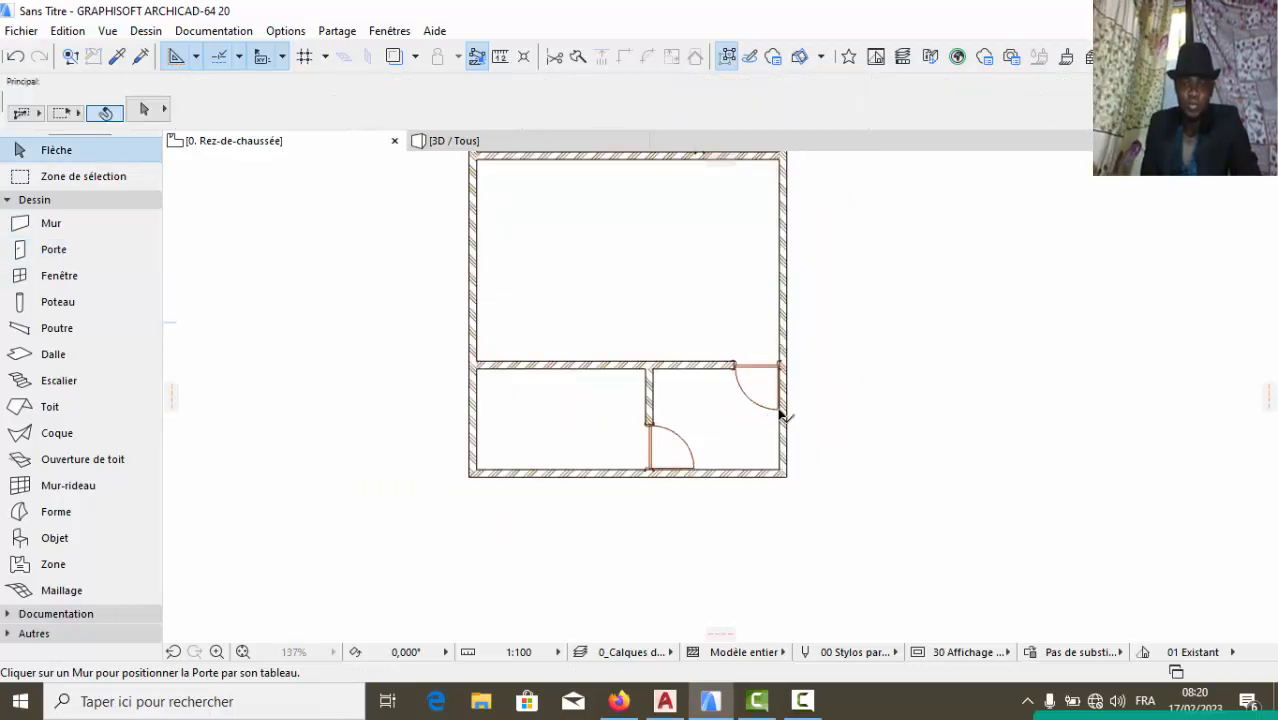
{"action": "left_click", "coordinate": [772, 398]}
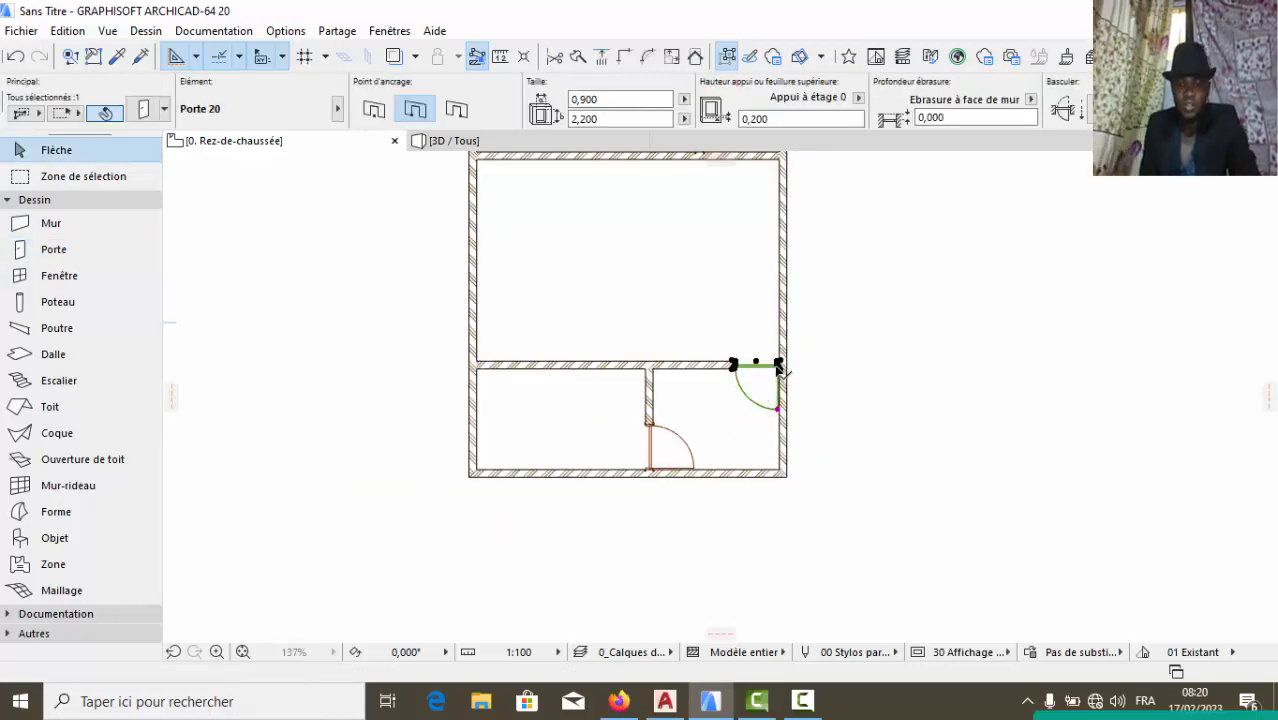
{"action": "scroll", "coordinate": [782, 370], "scroll_direction": "up", "scroll_amount": 3}
{"action": "scroll", "coordinate": [747, 386], "scroll_direction": "up", "scroll_amount": 4}
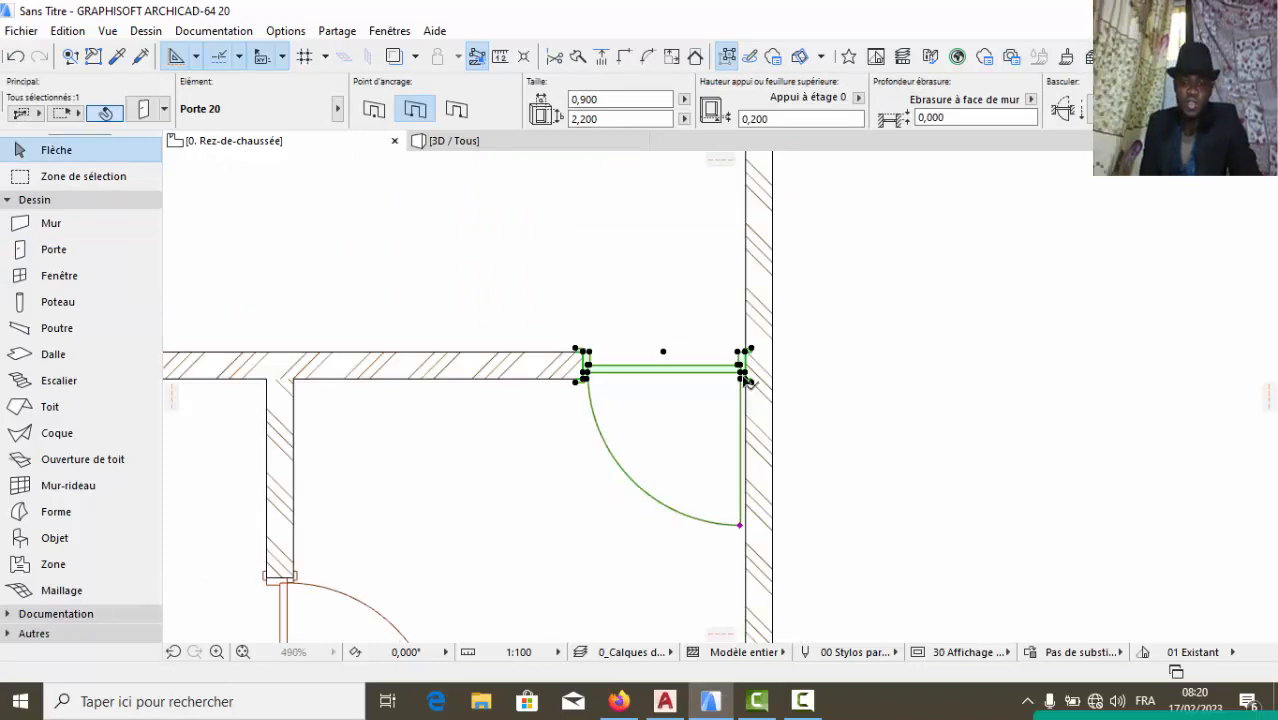
{"action": "right_click", "coordinate": [745, 354]}
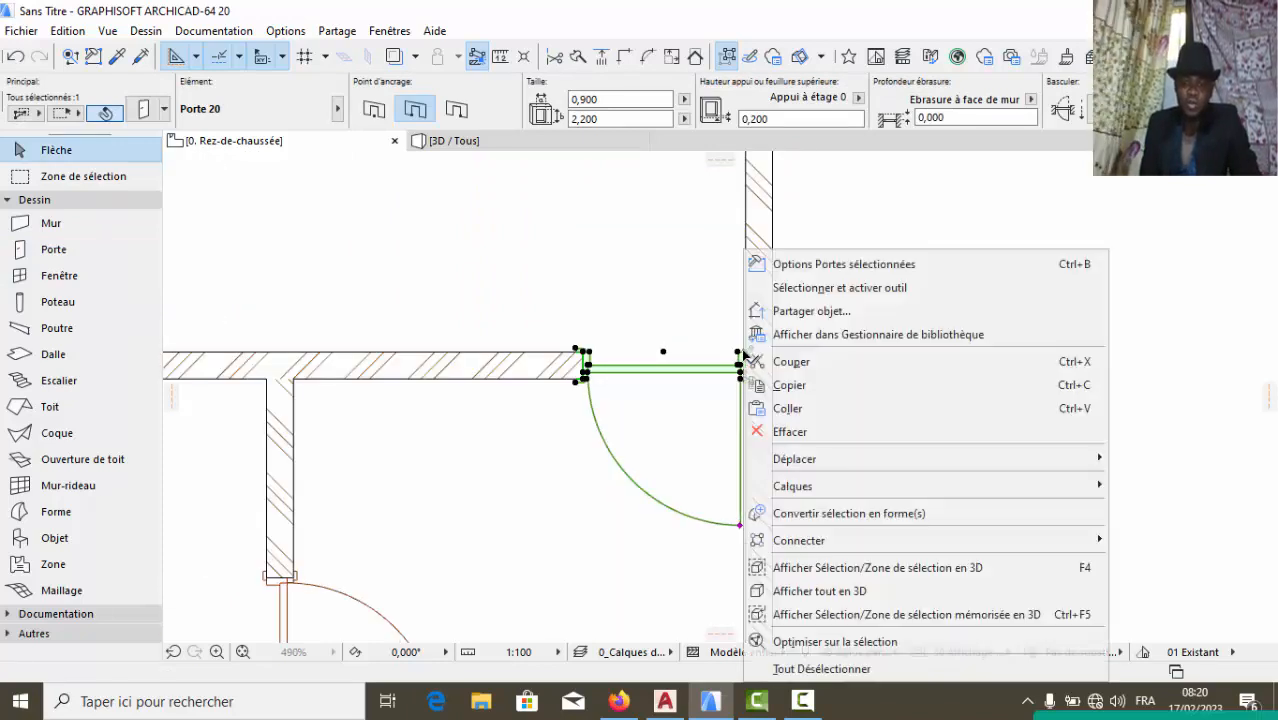
{"action": "mouse_move", "coordinate": [799, 462]}
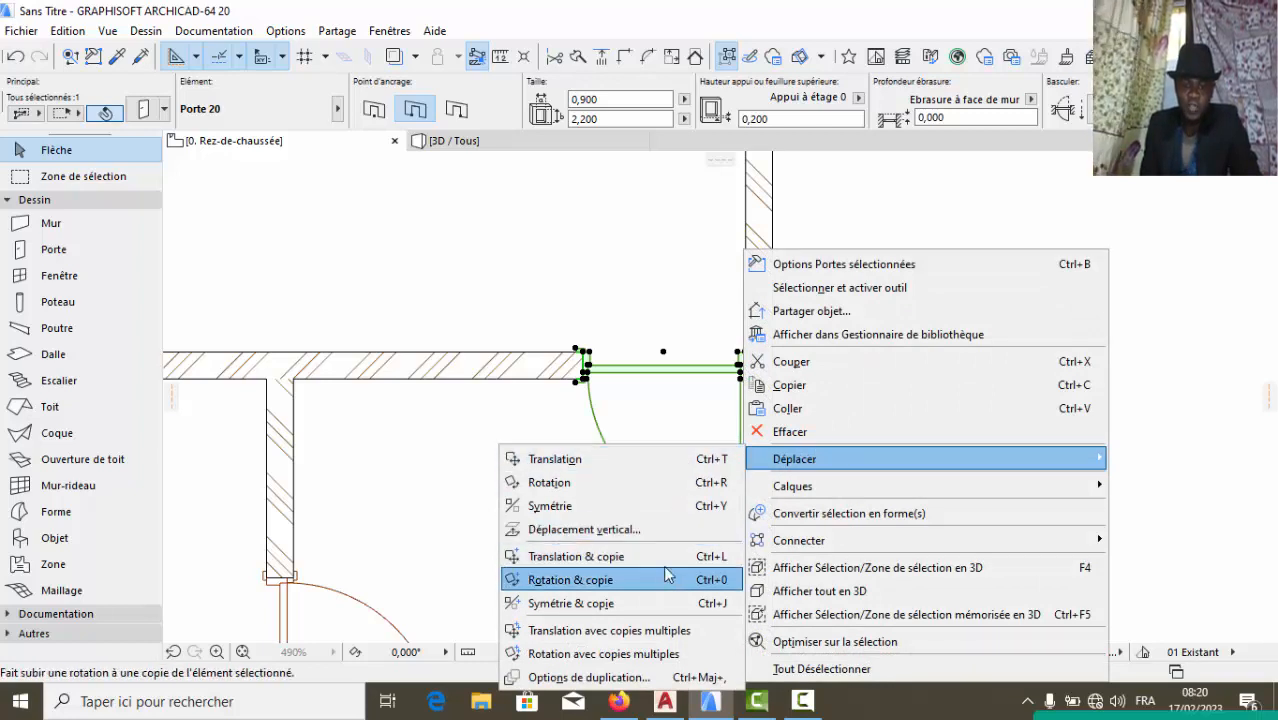
{"action": "left_click", "coordinate": [650, 507]}
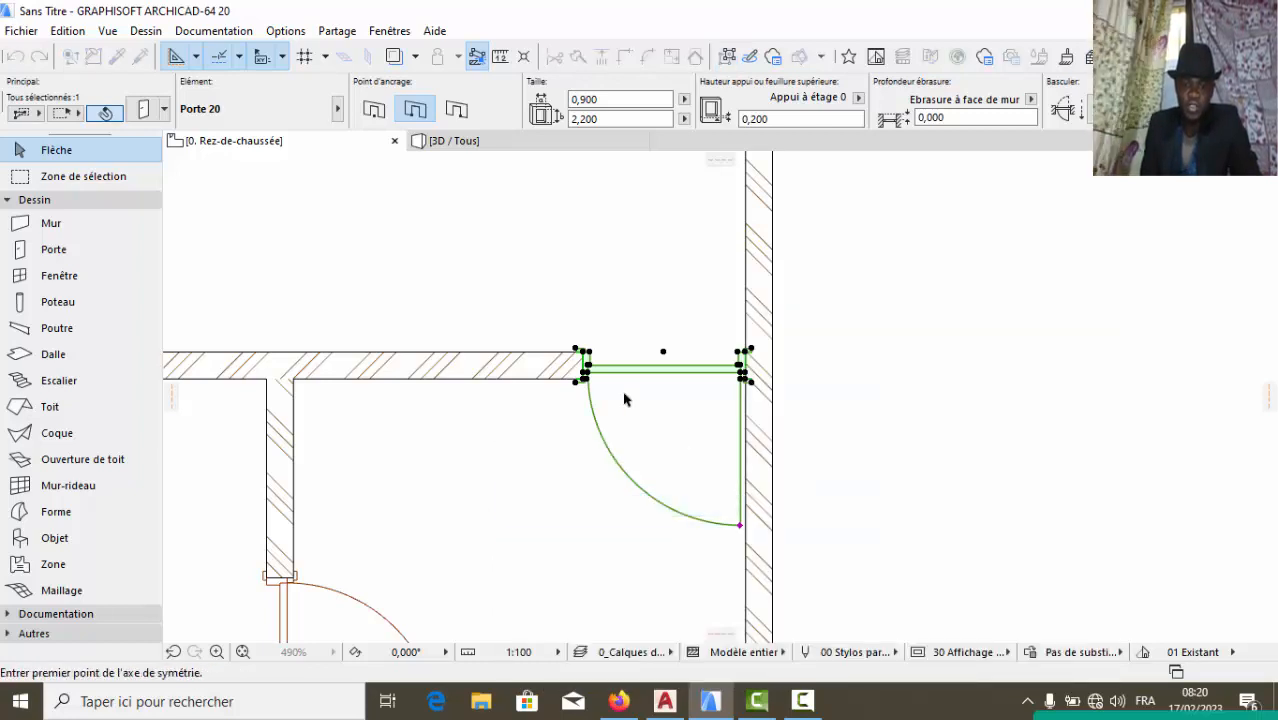
{"action": "left_click", "coordinate": [745, 374]}
{"action": "left_click", "coordinate": [752, 312]}
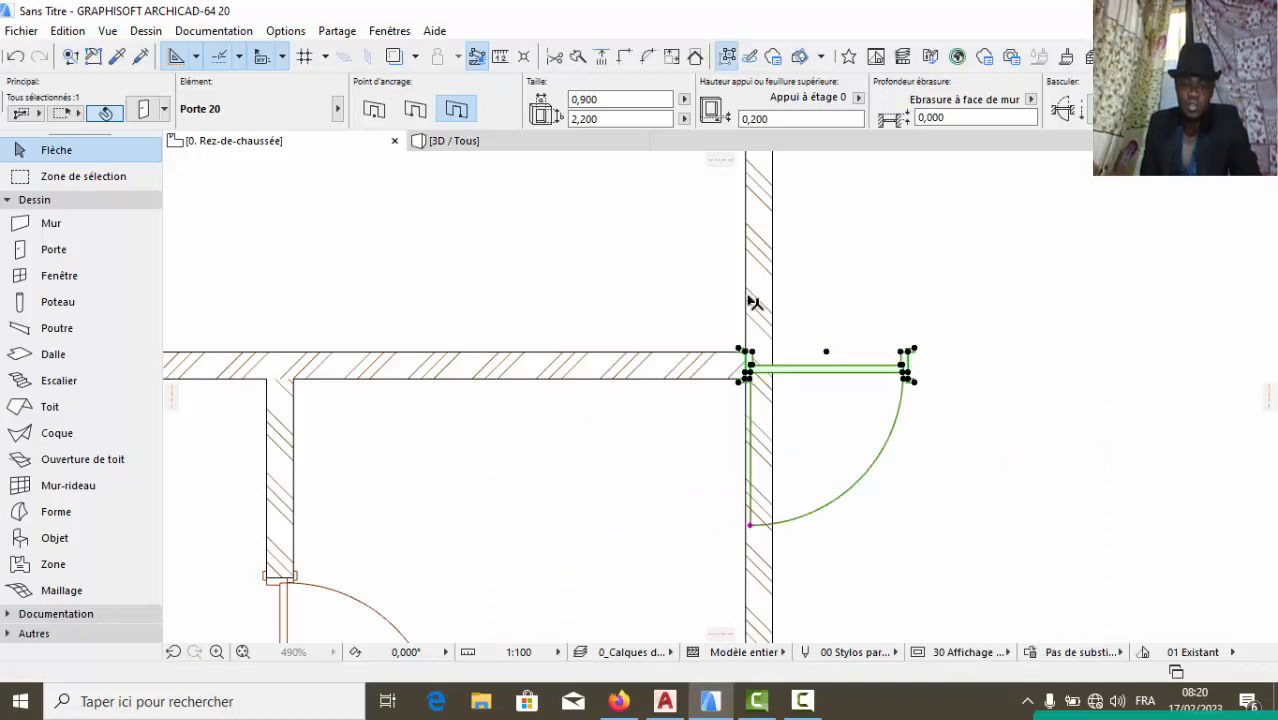
Move the mirrored door along its wall to the bottom-right room's left corner, against the partition between the bottom rooms
{"action": "scroll", "coordinate": [756, 362], "scroll_direction": "down", "scroll_amount": 2}
{"action": "scroll", "coordinate": [760, 367], "scroll_direction": "up", "scroll_amount": 2}
{"action": "left_click", "coordinate": [760, 367]}
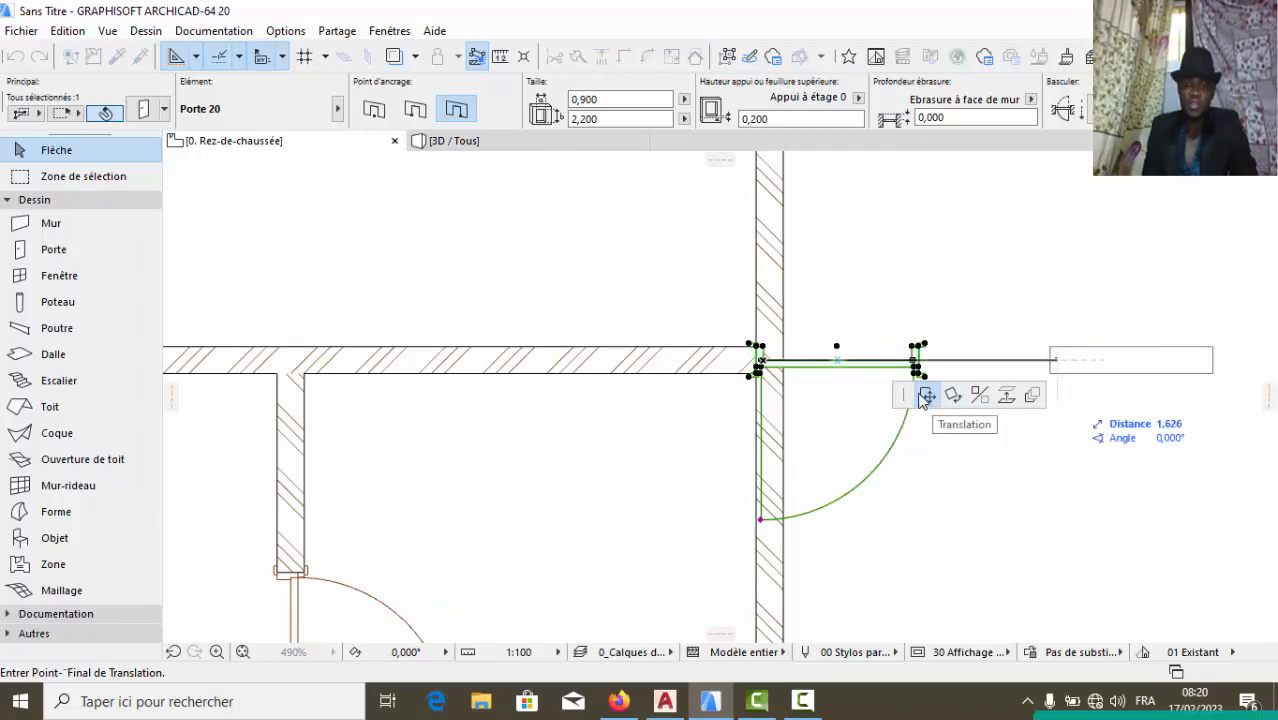
{"action": "left_click", "coordinate": [312, 383]}
{"action": "left_click", "coordinate": [576, 417]}
{"action": "scroll", "coordinate": [596, 402], "scroll_direction": "down", "scroll_amount": 4}
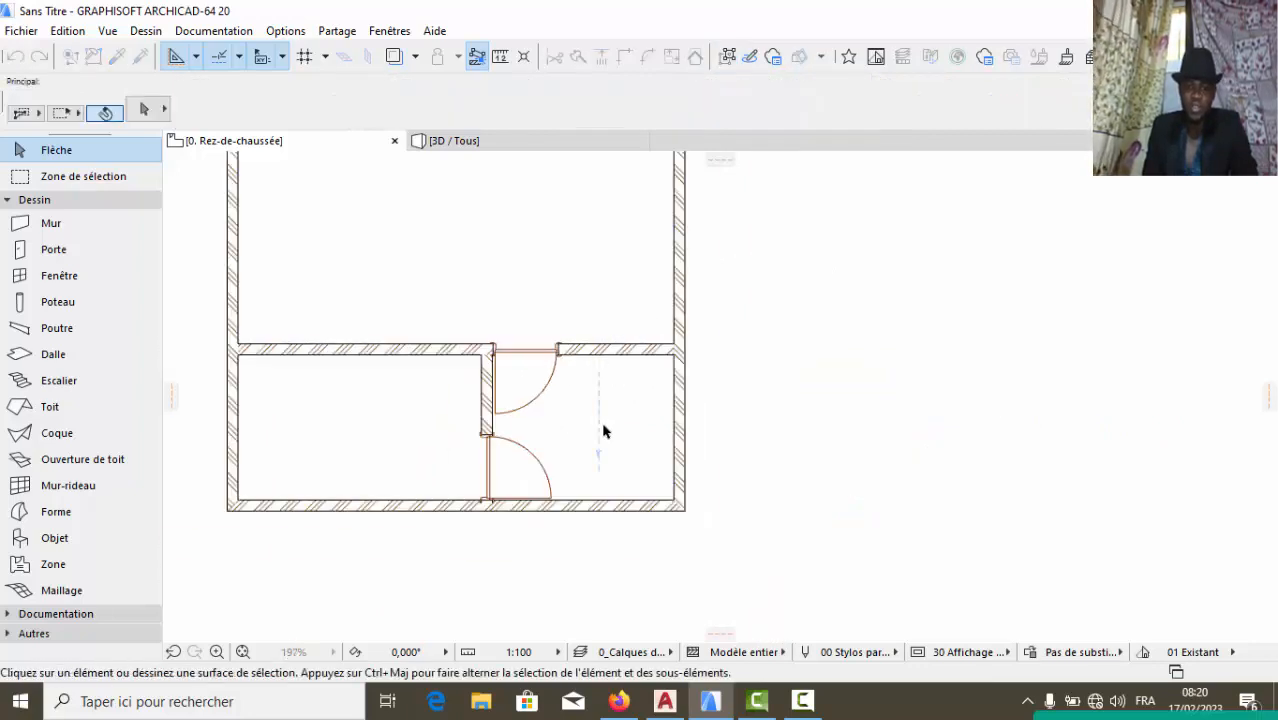
Place a 0.700 wide door at the right end of the partition between the two small top-right rooms, opening into the upper one
{"action": "scroll", "coordinate": [604, 431], "scroll_direction": "down", "scroll_amount": 4}
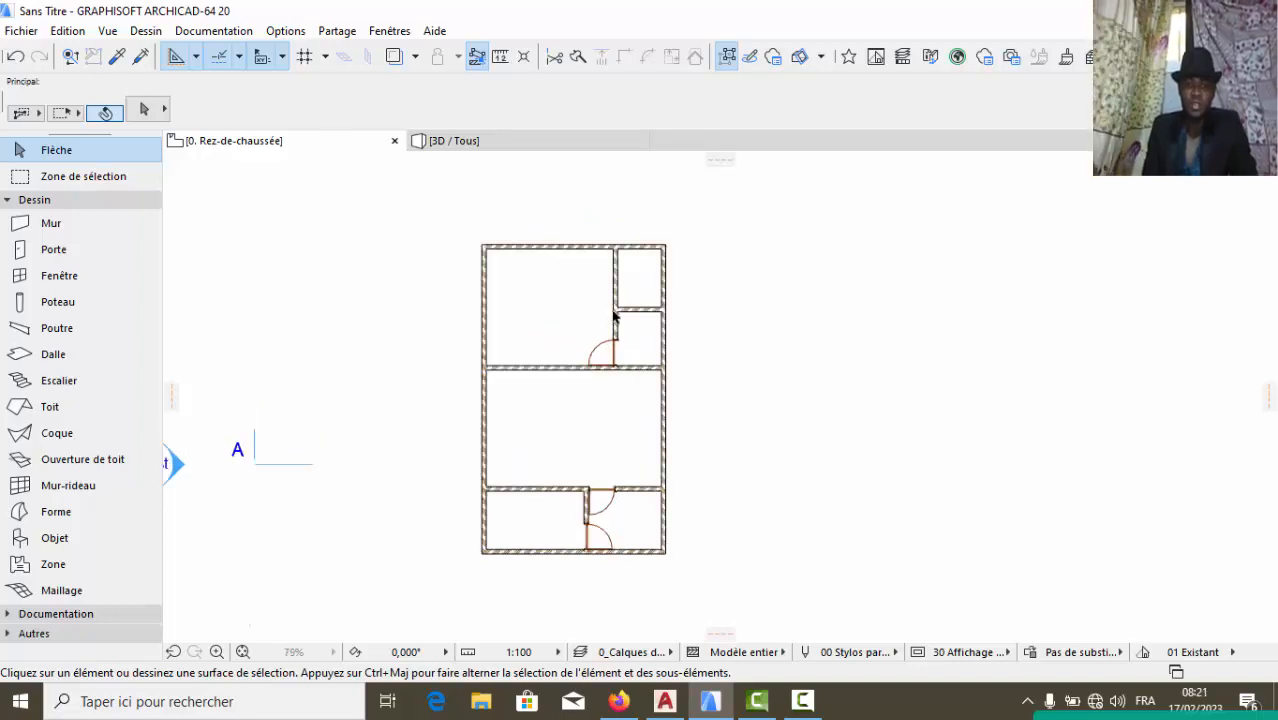
{"action": "scroll", "coordinate": [614, 310], "scroll_direction": "up", "scroll_amount": 4}
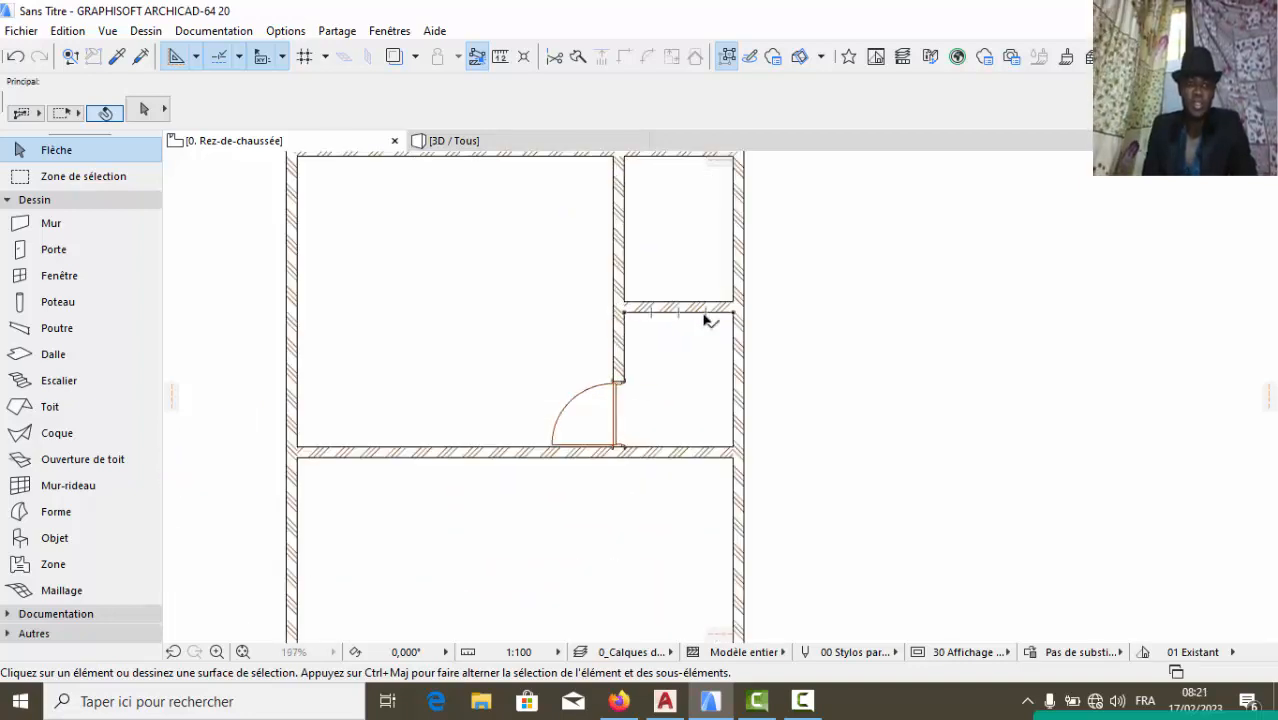
{"action": "left_click", "coordinate": [82, 256]}
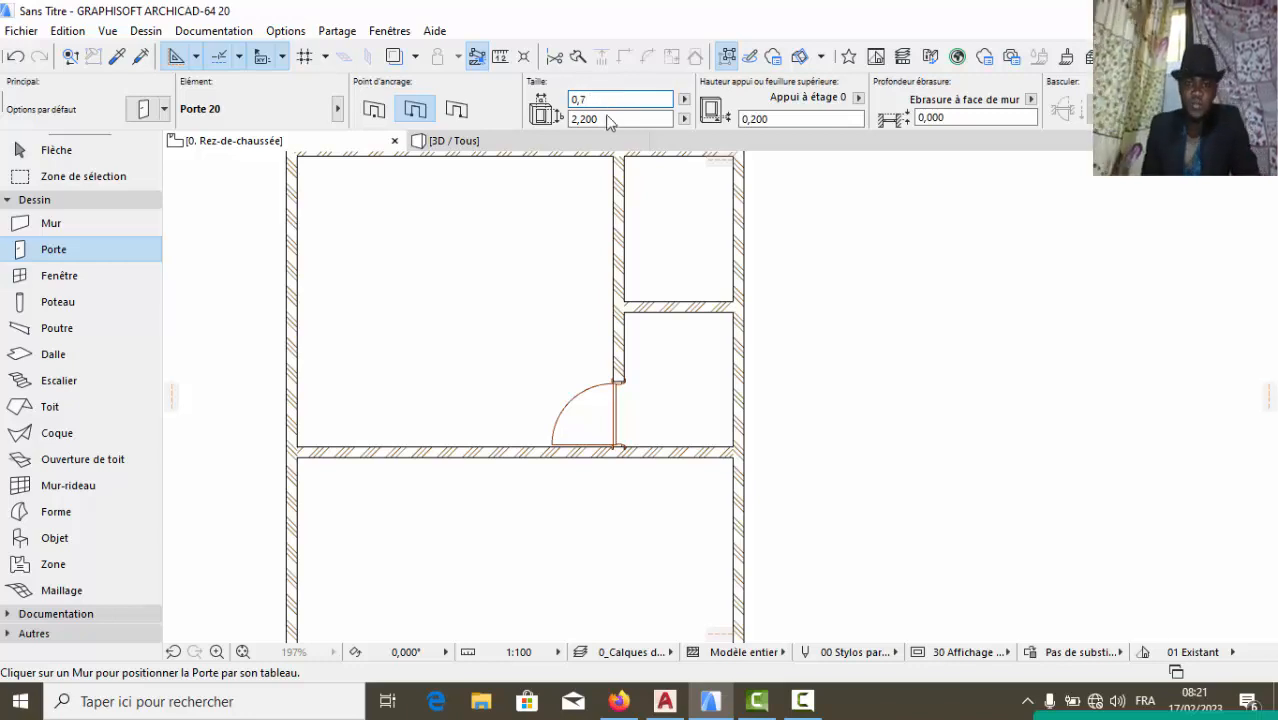
{"action": "type", "text": "00"}
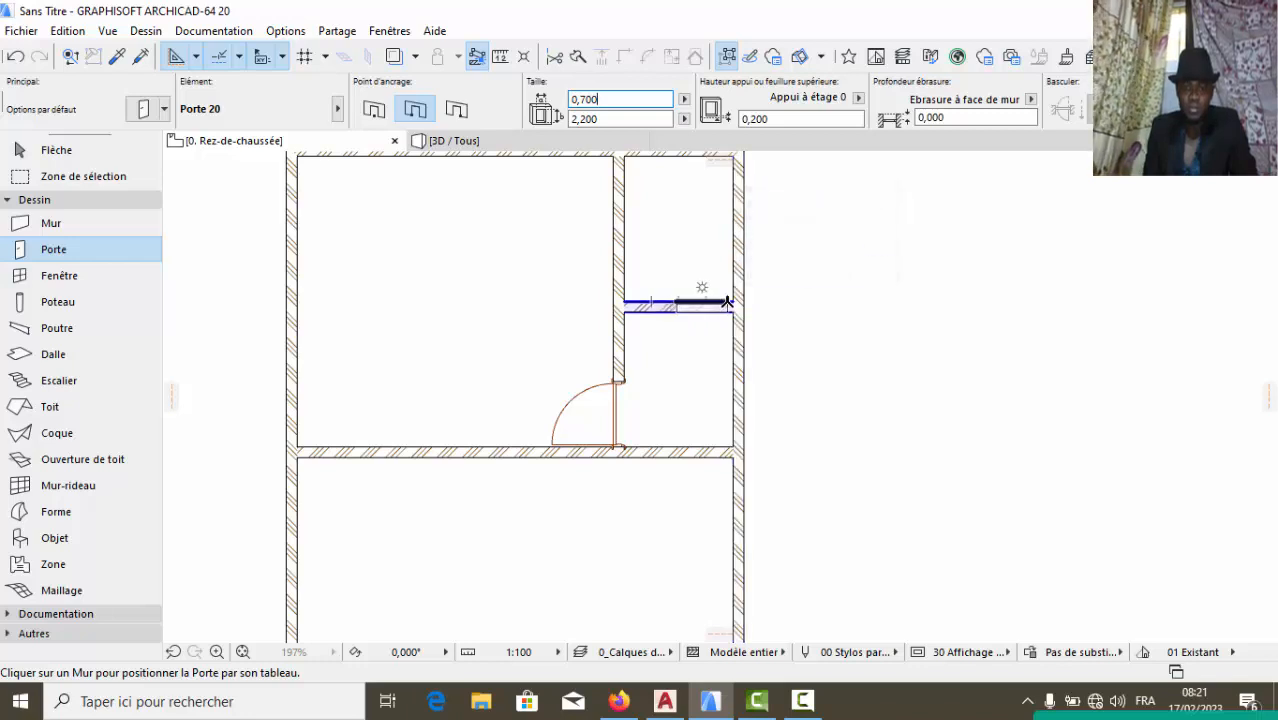
{"action": "scroll", "coordinate": [727, 301], "scroll_direction": "up", "scroll_amount": 4}
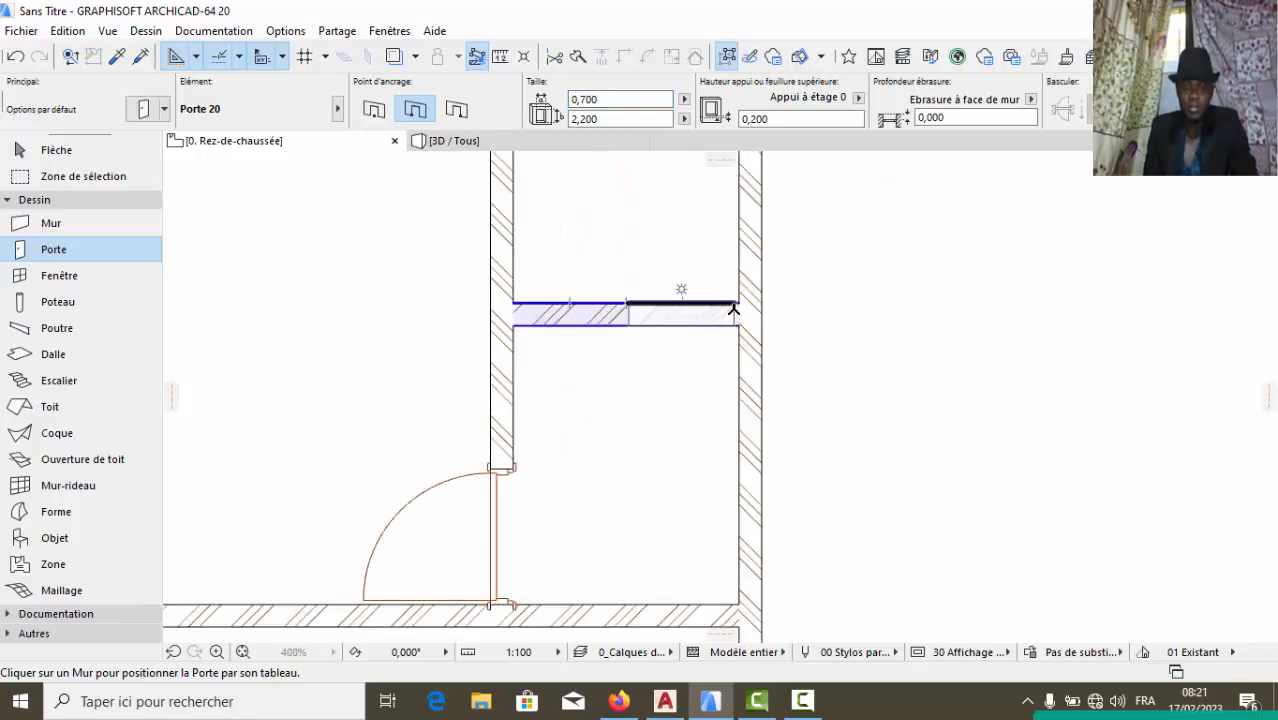
{"action": "left_click", "coordinate": [733, 291]}
{"action": "left_click", "coordinate": [730, 276]}
{"action": "scroll", "coordinate": [705, 280], "scroll_direction": "down", "scroll_amount": 8}
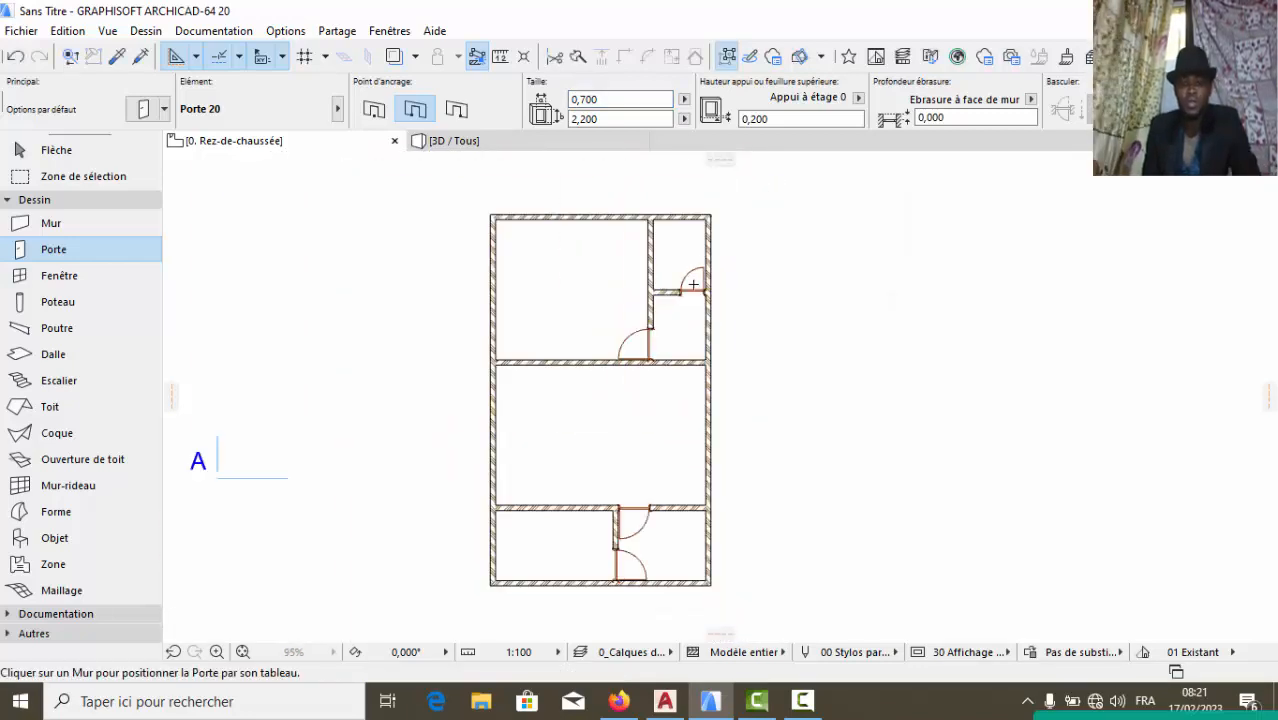
{"action": "key", "text": "Escape"}
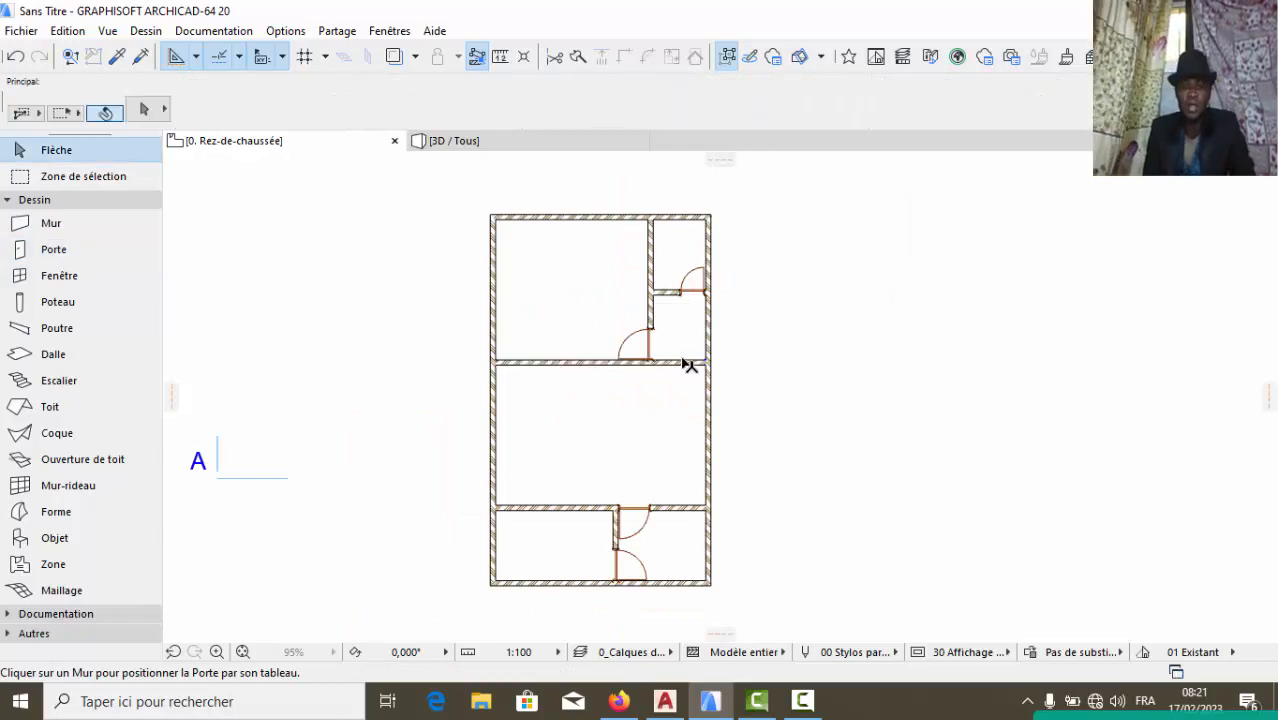
Set the door defaults to the empty opening Ouverture porte dessus arche 20, 2.500 wide and 2.200 high
{"action": "scroll", "coordinate": [688, 365], "scroll_direction": "up", "scroll_amount": 7}
{"action": "scroll", "coordinate": [708, 280], "scroll_direction": "down", "scroll_amount": 5}
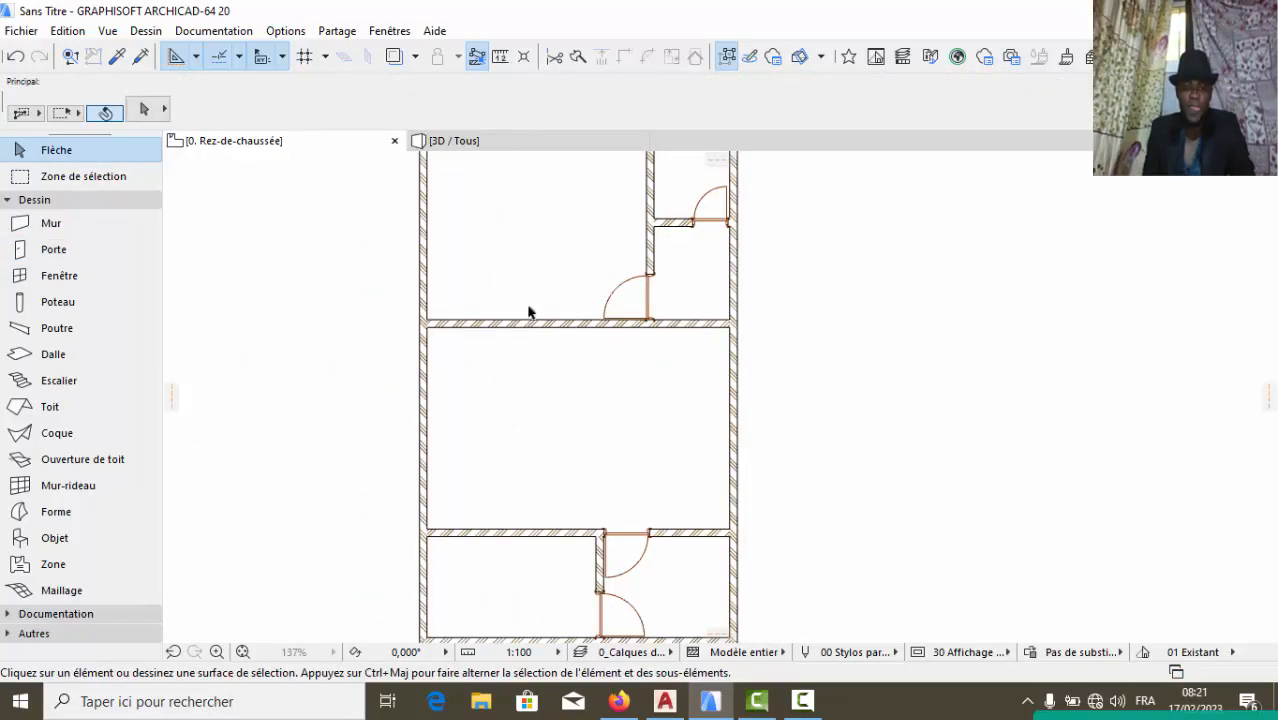
{"action": "scroll", "coordinate": [531, 470], "scroll_direction": "down", "scroll_amount": 2}
{"action": "scroll", "coordinate": [516, 527], "scroll_direction": "up", "scroll_amount": 2}
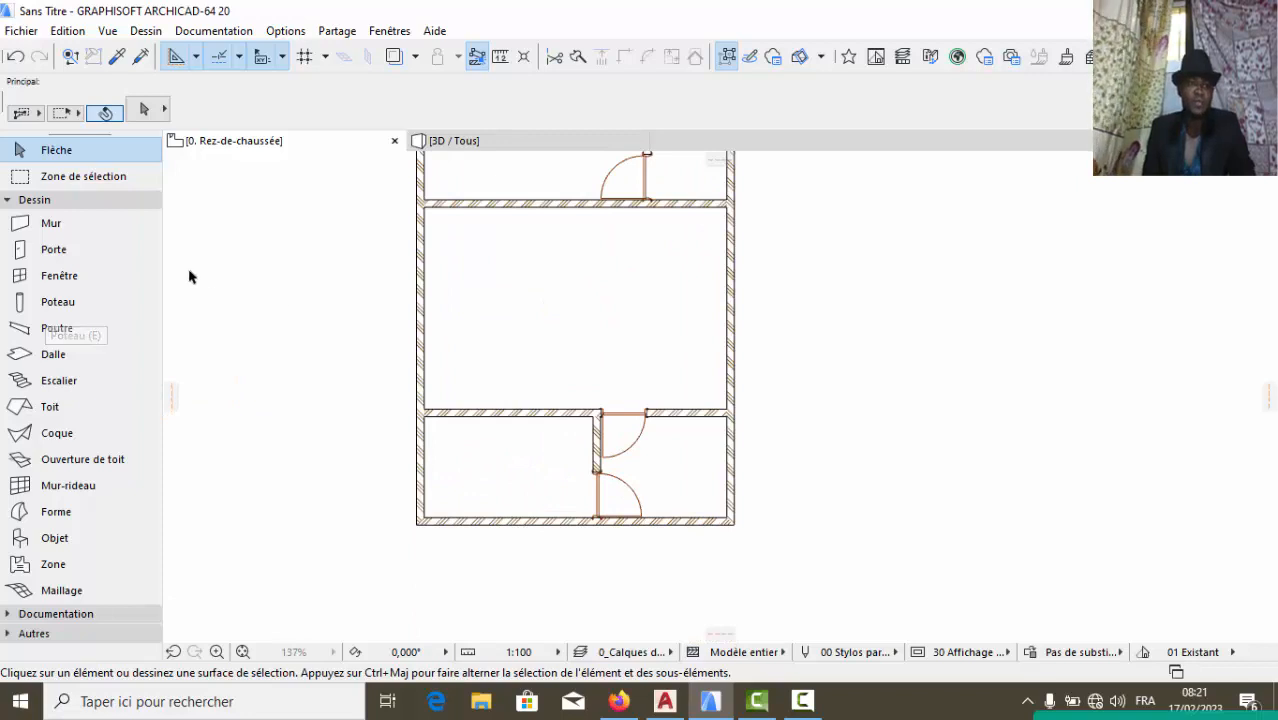
{"action": "left_click", "coordinate": [77, 247]}
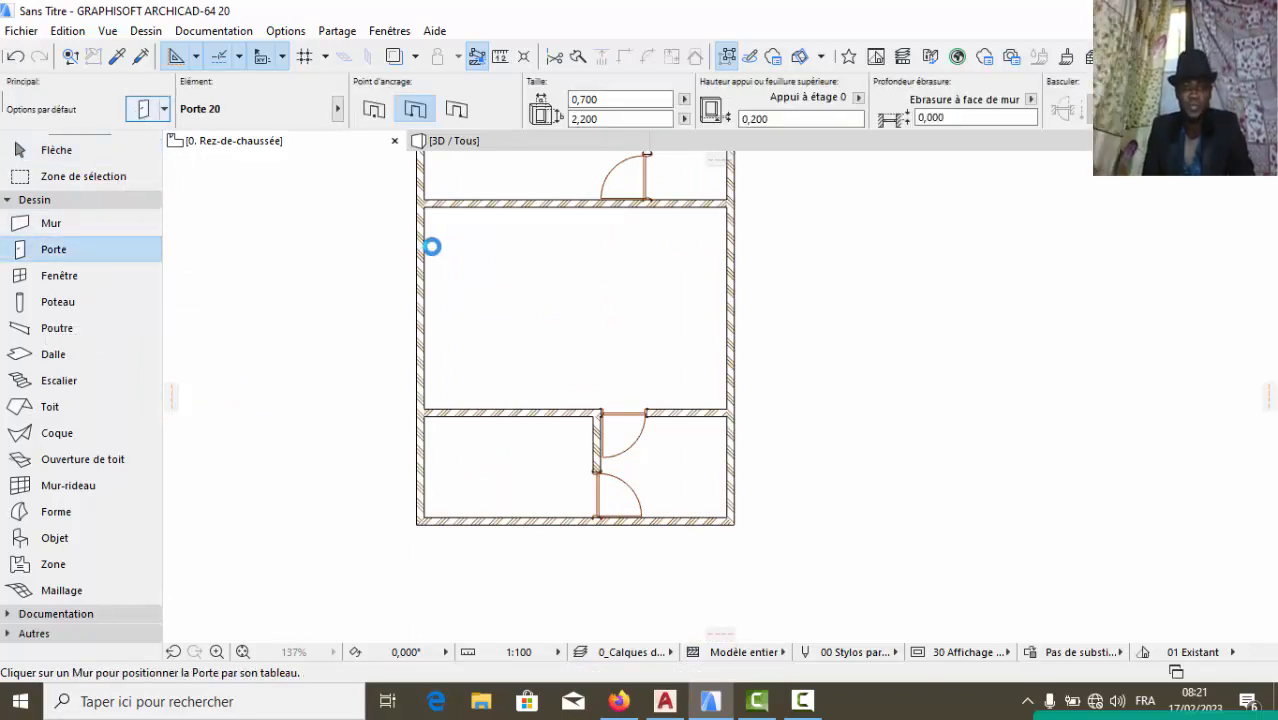
{"action": "key", "text": "ctrl+t"}
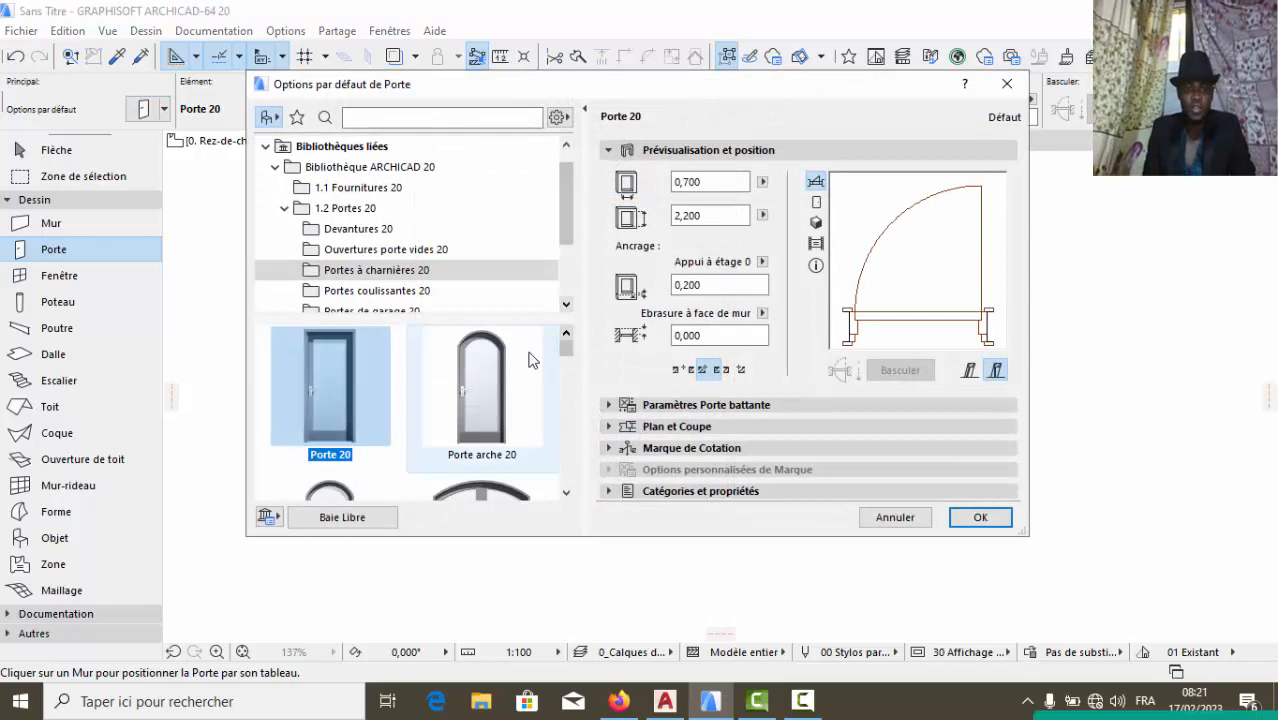
{"action": "left_click", "coordinate": [342, 258]}
{"action": "scroll", "coordinate": [521, 428], "scroll_direction": "down", "scroll_amount": 2}
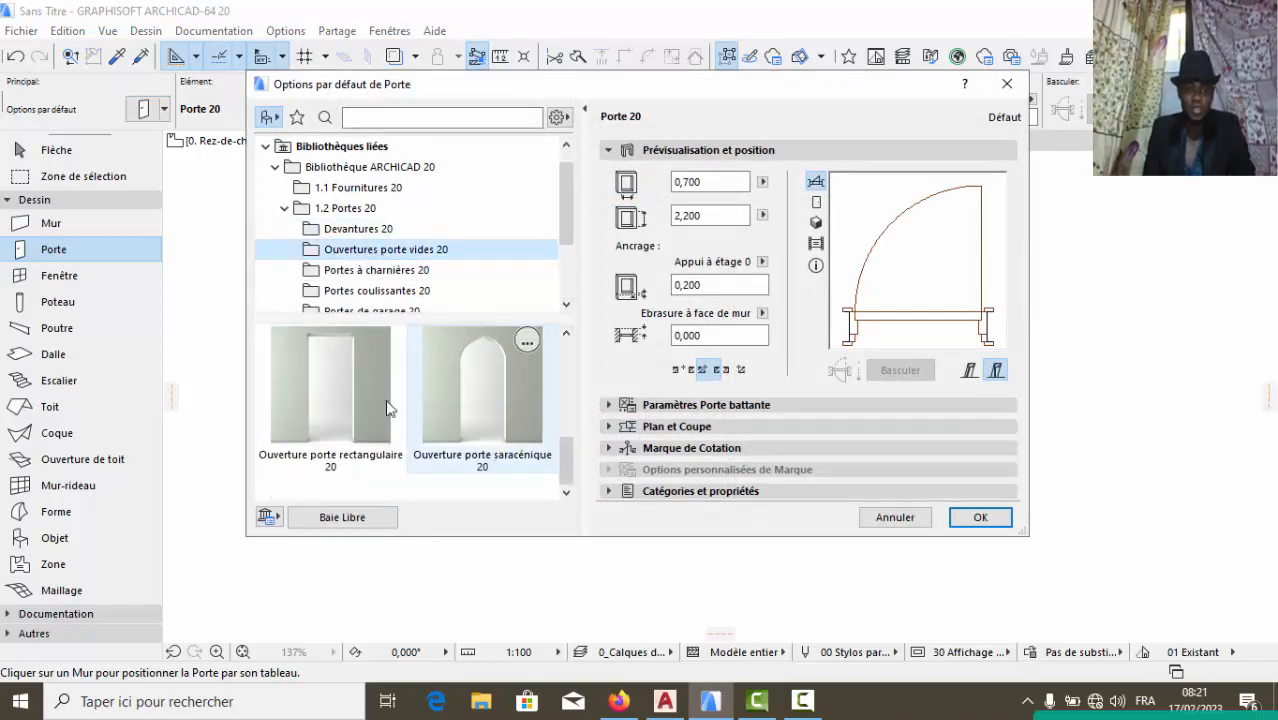
{"action": "scroll", "coordinate": [437, 389], "scroll_direction": "down", "scroll_amount": 2}
{"action": "left_click", "coordinate": [490, 397]}
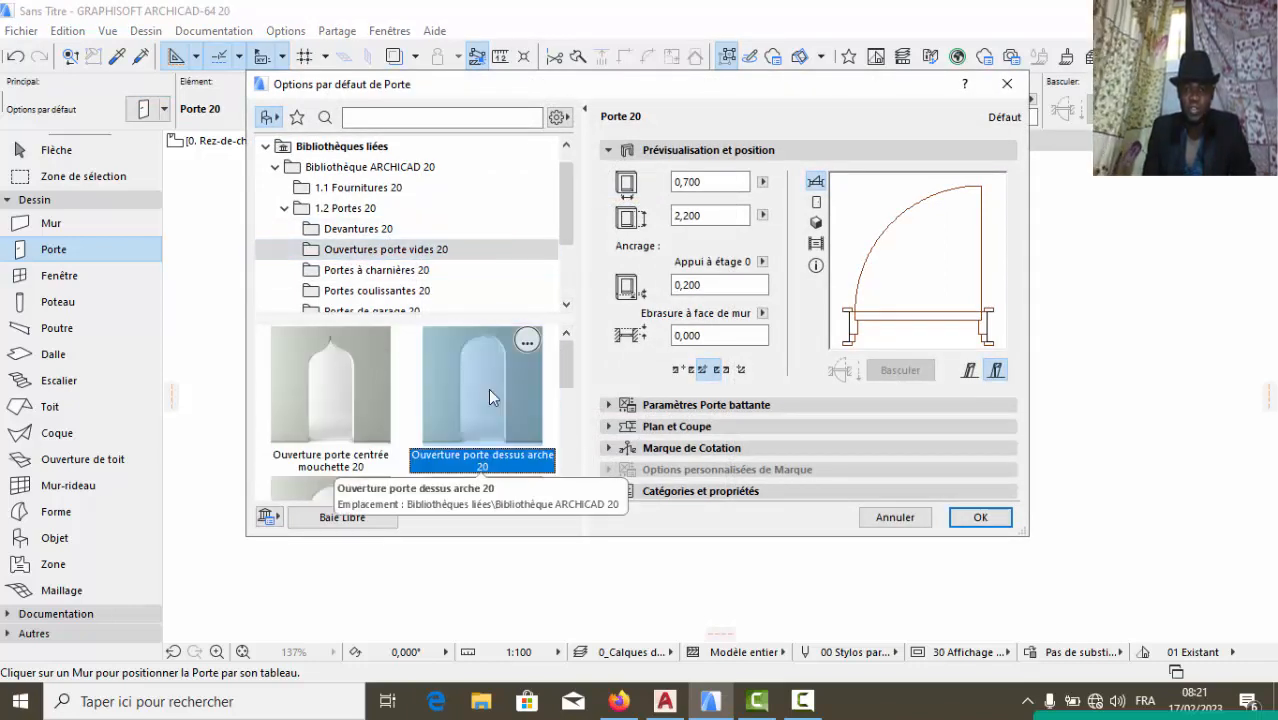
{"action": "key", "text": "BackSpace"}
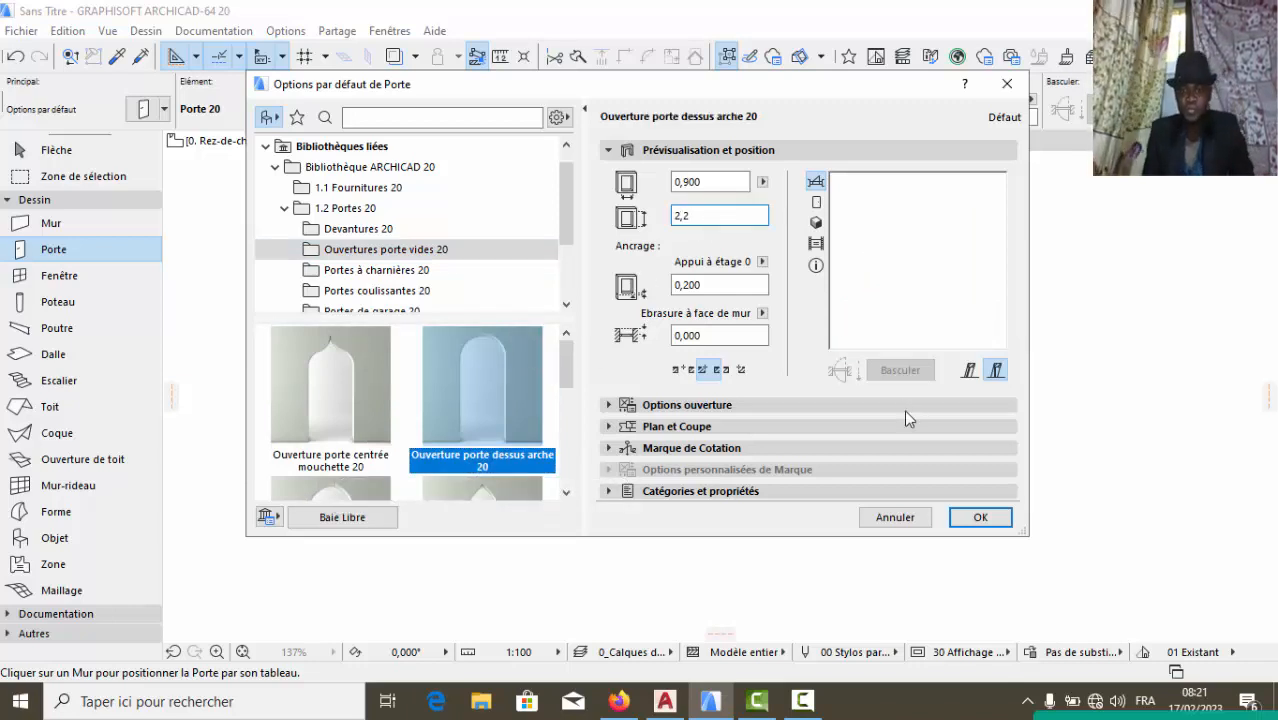
{"action": "type", "text": "00"}
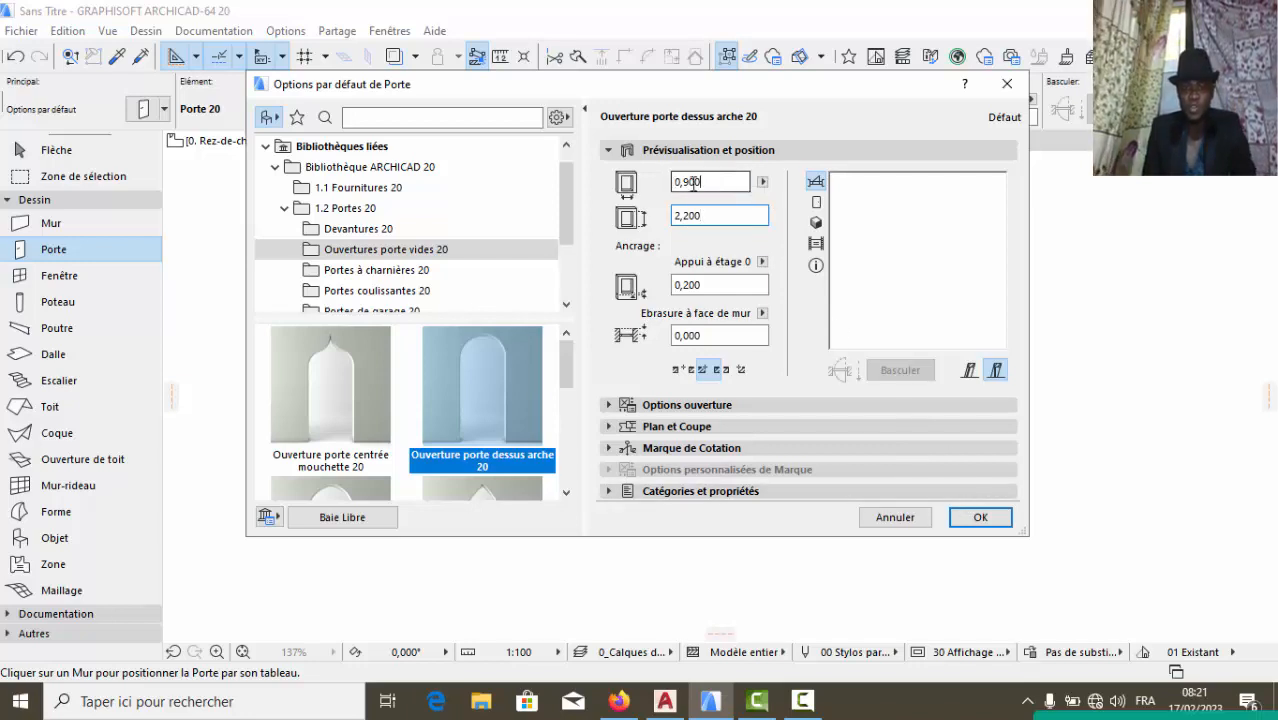
{"action": "double_click", "coordinate": [692, 183]}
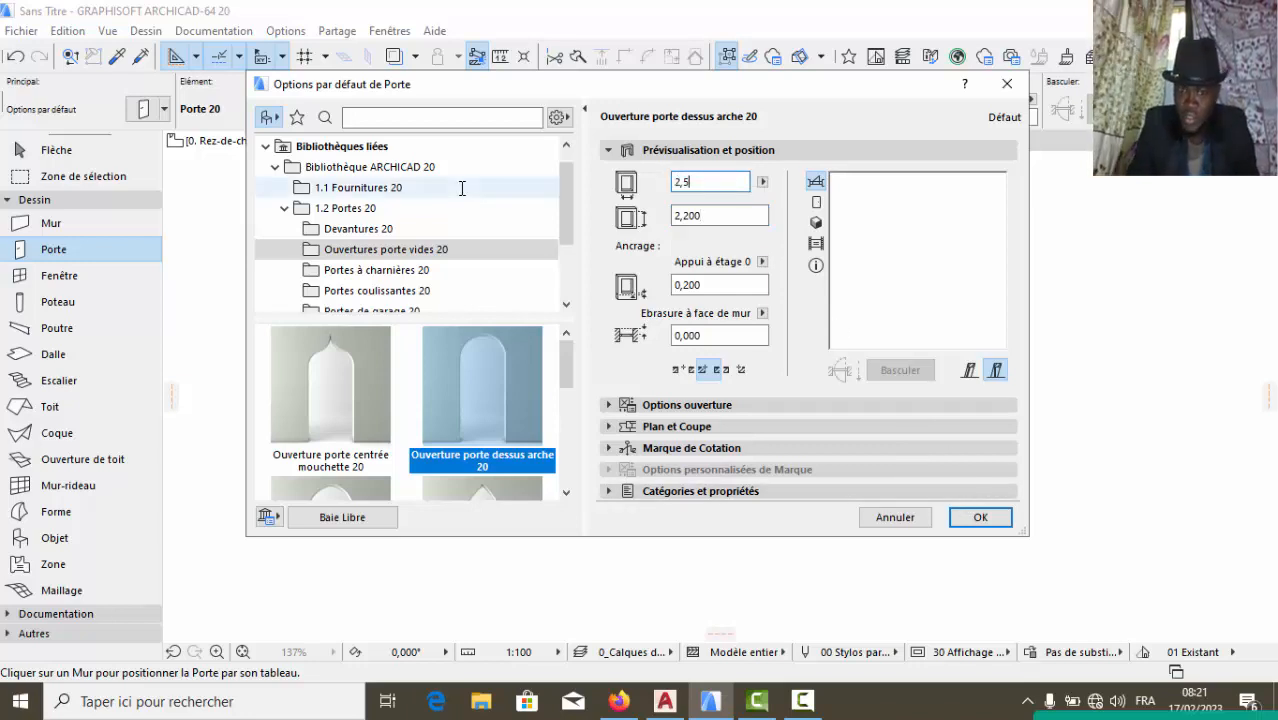
{"action": "left_click", "coordinate": [978, 517]}
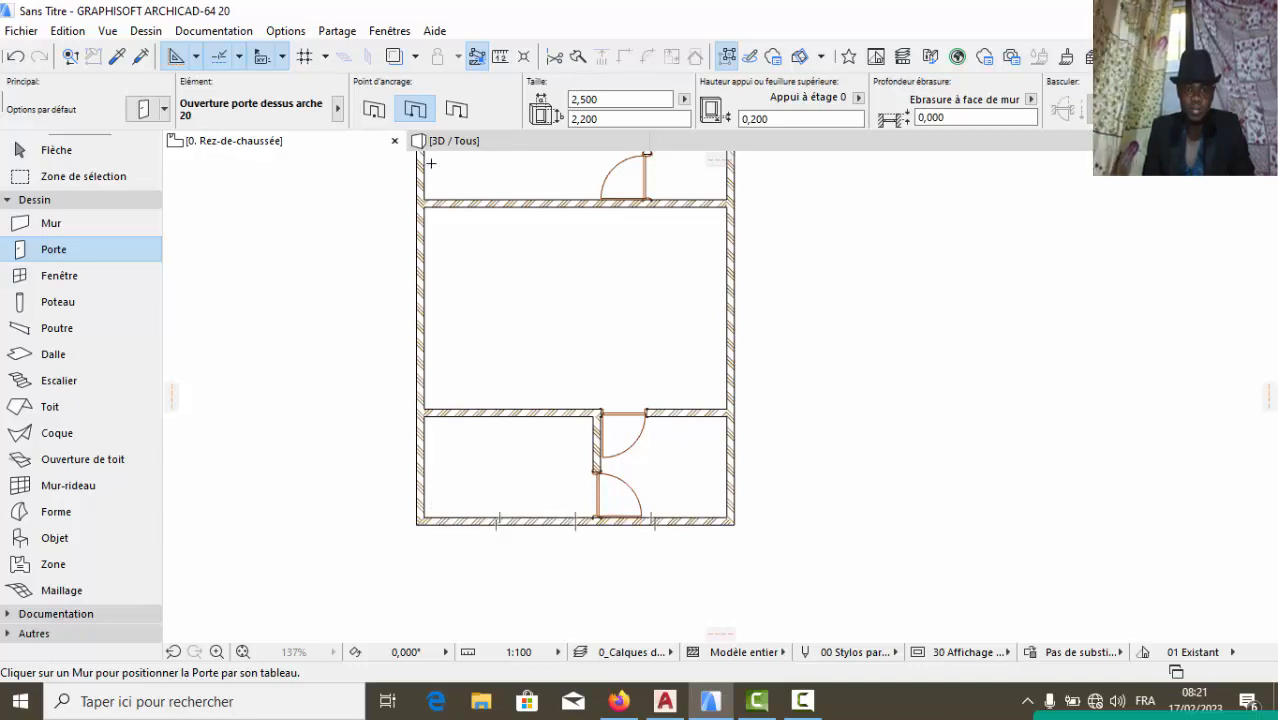
Place the arched opening by its centre in the bottom exterior wall of the bottom-left room
{"action": "left_click", "coordinate": [373, 109]}
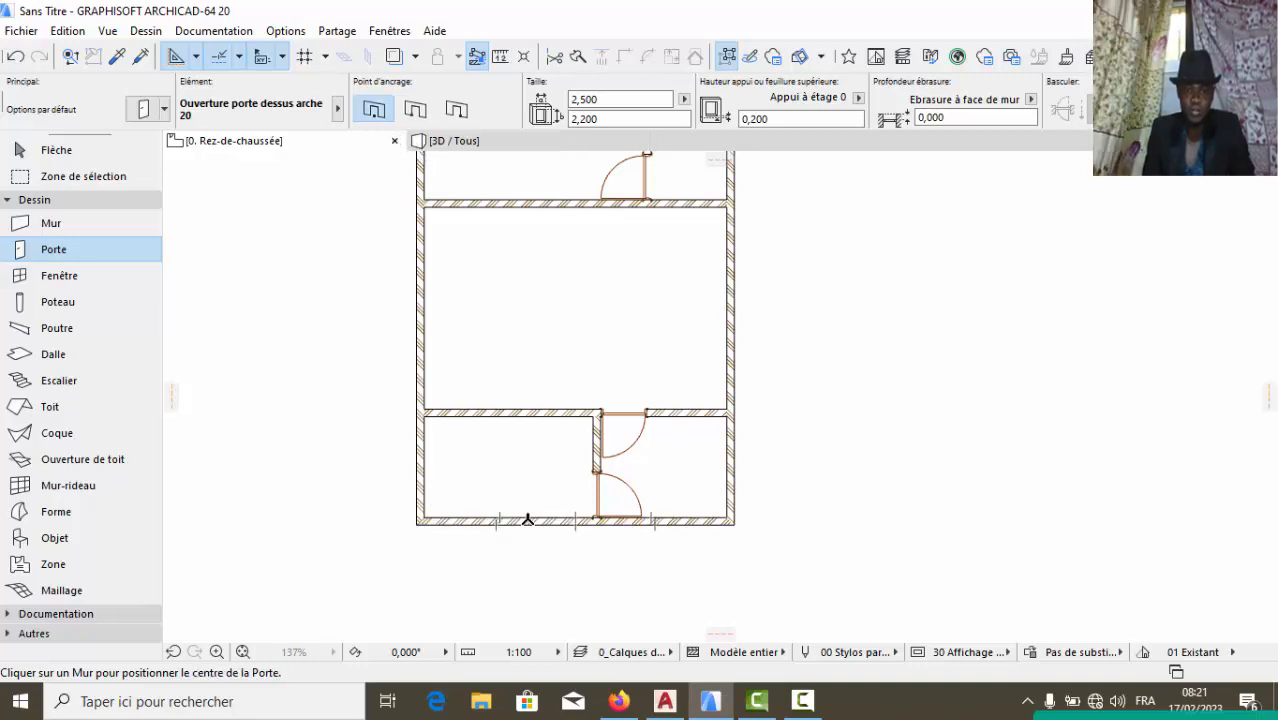
{"action": "left_click", "coordinate": [507, 518]}
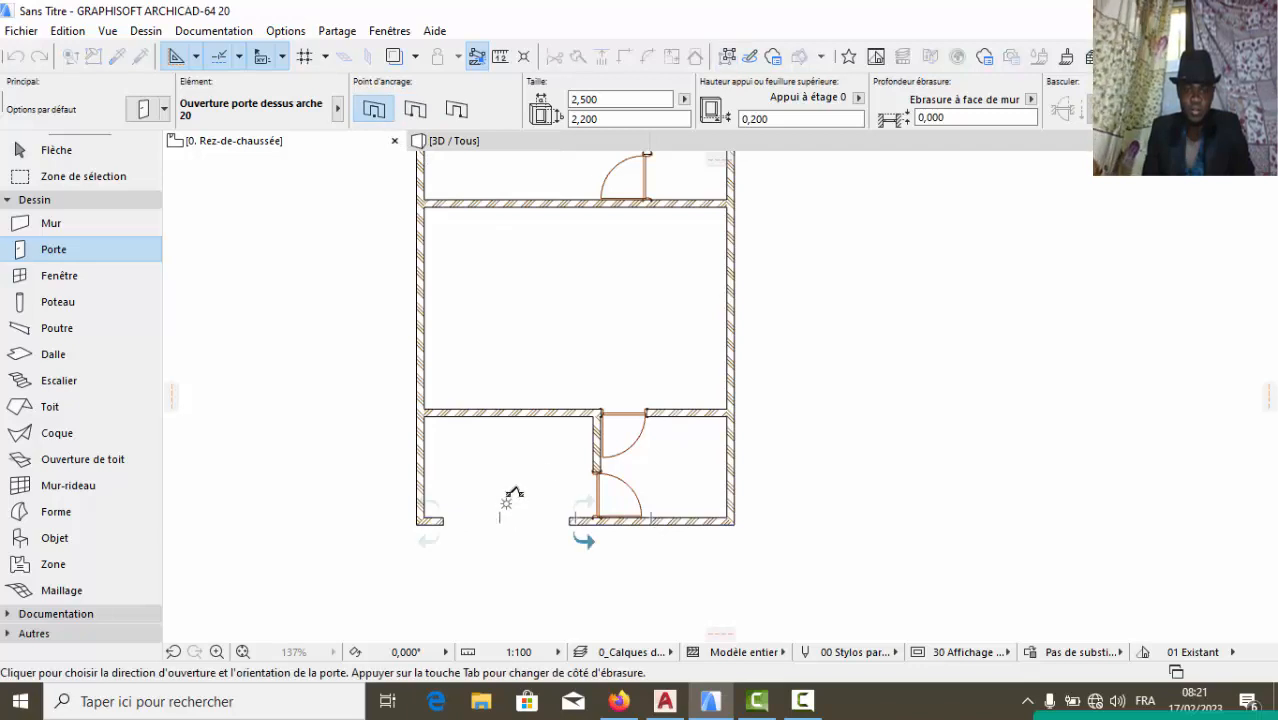
{"action": "left_click", "coordinate": [508, 502]}
{"action": "scroll", "coordinate": [648, 434], "scroll_direction": "down", "scroll_amount": 2}
{"action": "scroll", "coordinate": [580, 474], "scroll_direction": "up", "scroll_amount": 4}
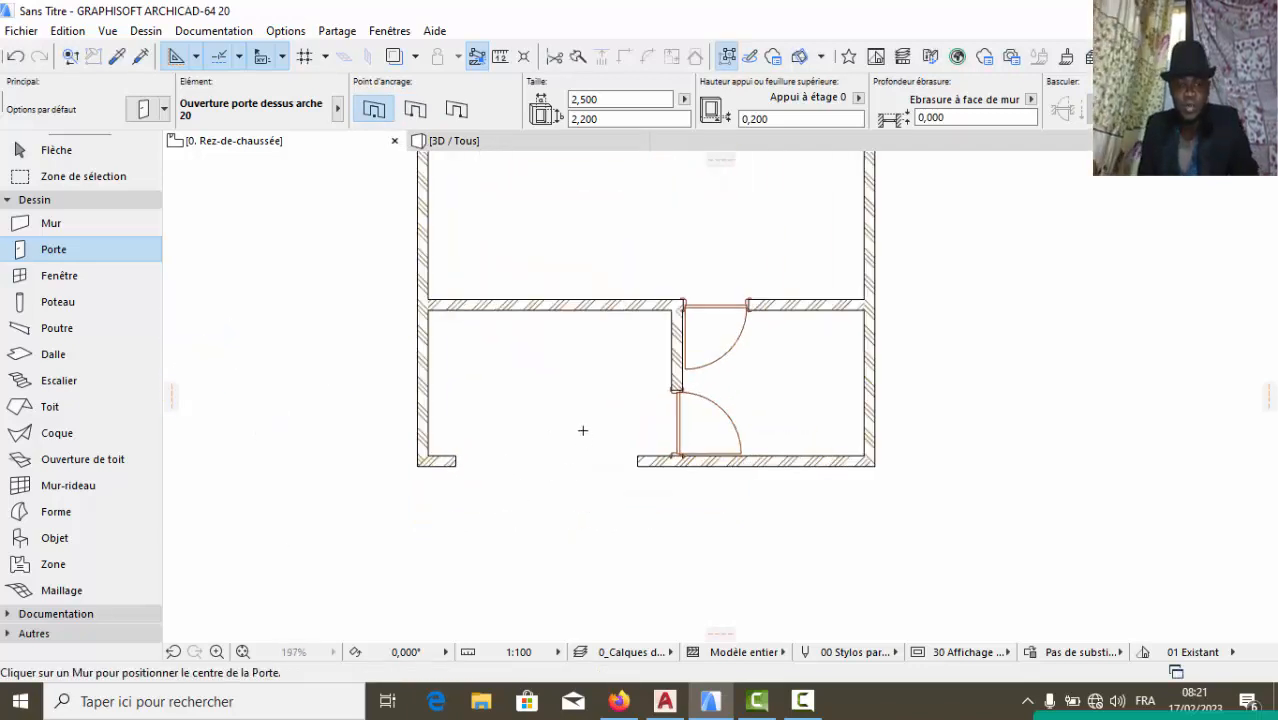
{"action": "key", "text": "Escape"}
Stretch the arched opening's left edge to the inner face of the left exterior wall
{"action": "left_click", "coordinate": [456, 460]}
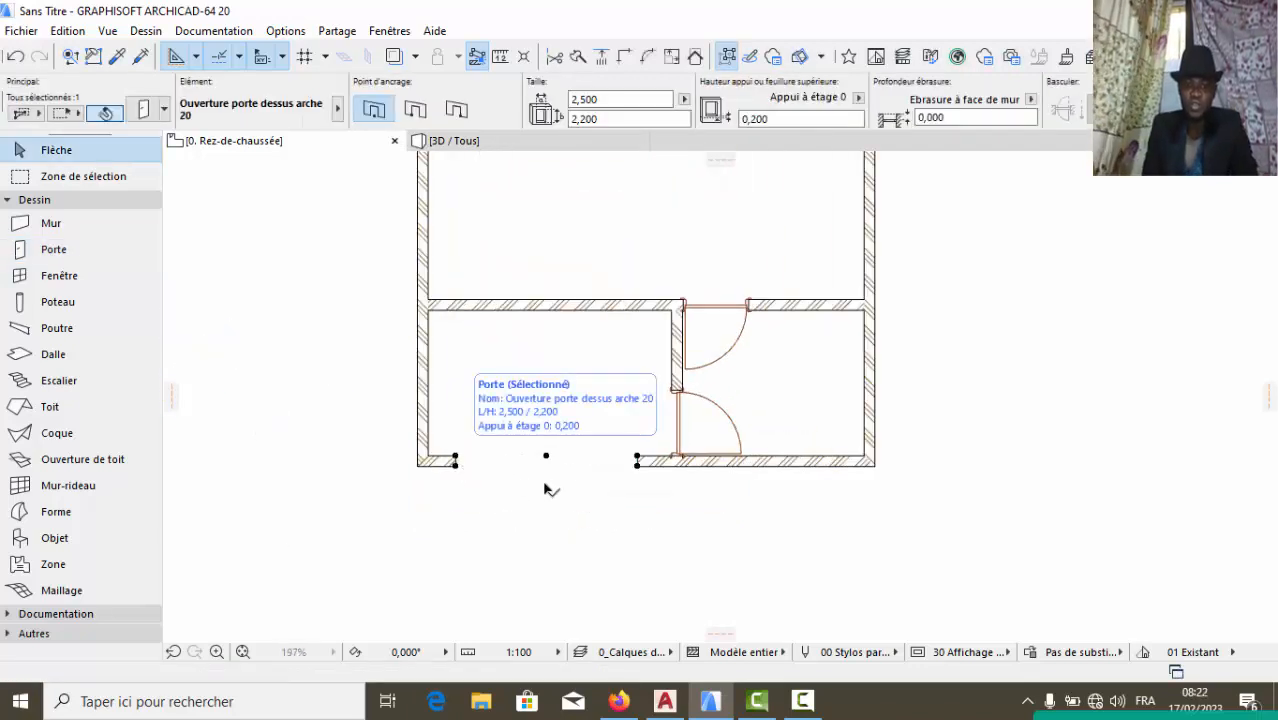
{"action": "left_click", "coordinate": [455, 462]}
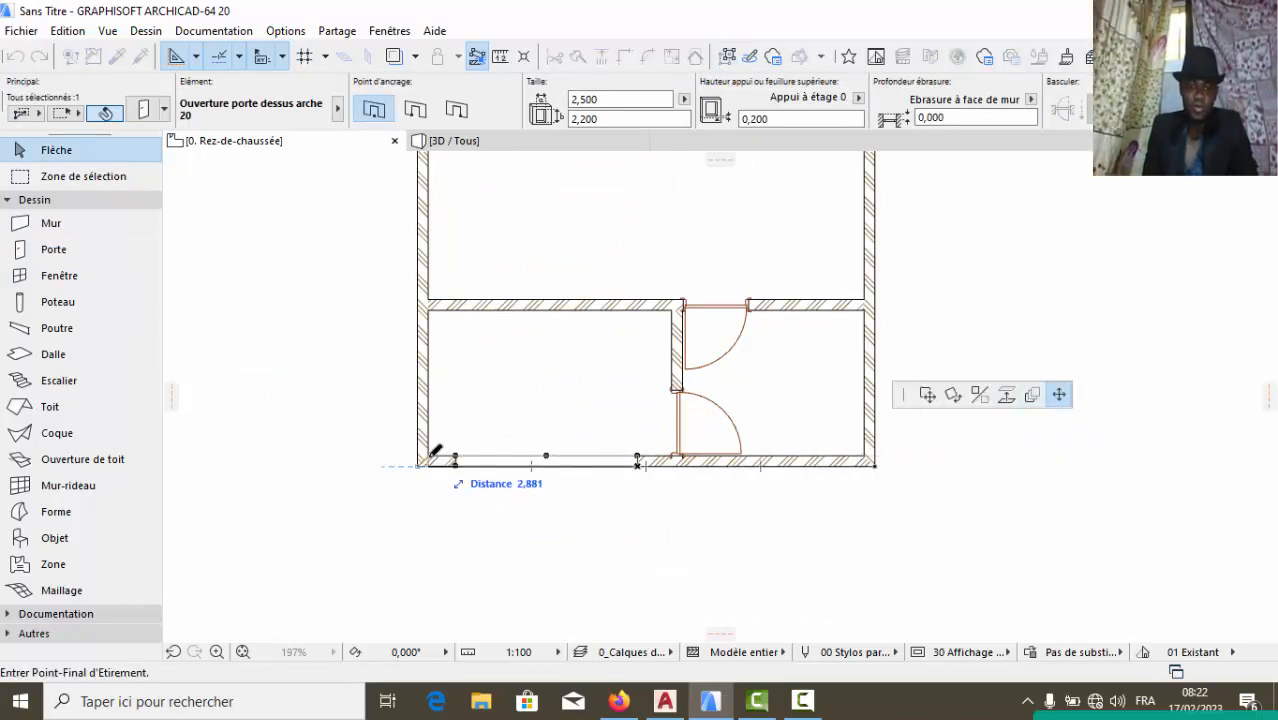
{"action": "left_click", "coordinate": [428, 460]}
Try stretching the arched opening's right edge to the partition between the bottom rooms, and undo that stretch
{"action": "left_click", "coordinate": [638, 463]}
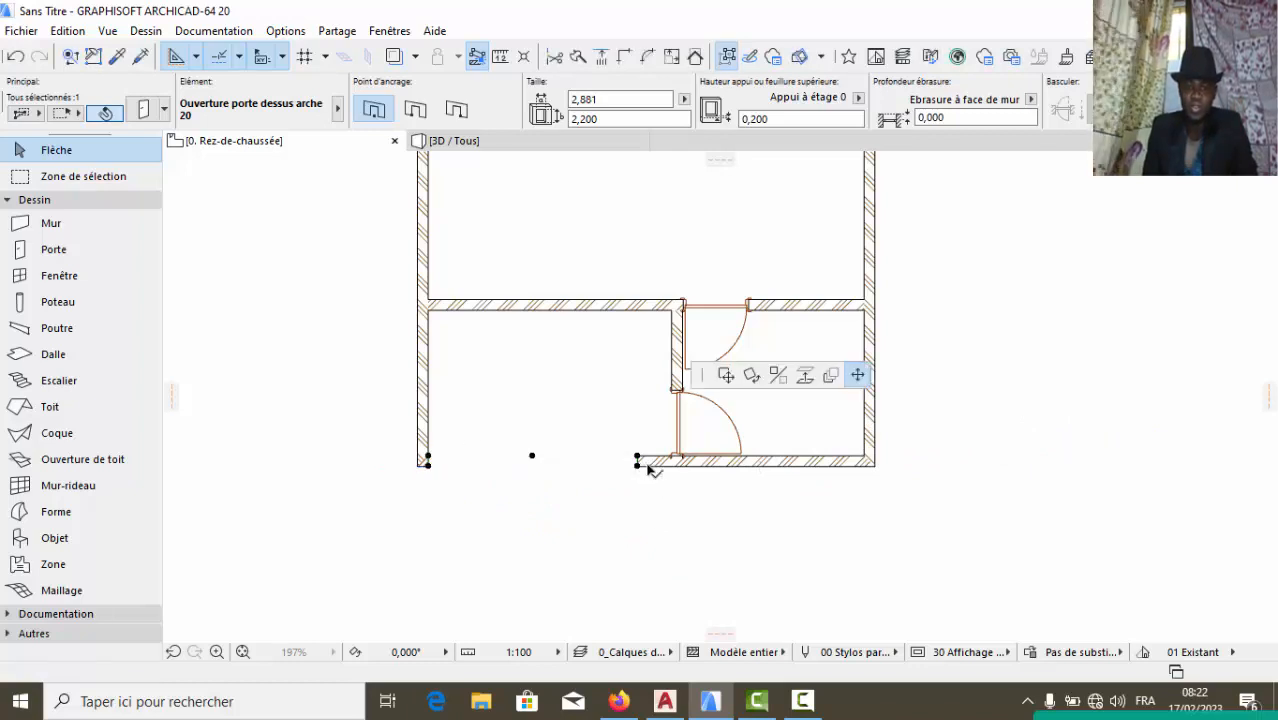
{"action": "scroll", "coordinate": [676, 460], "scroll_direction": "up", "scroll_amount": 5}
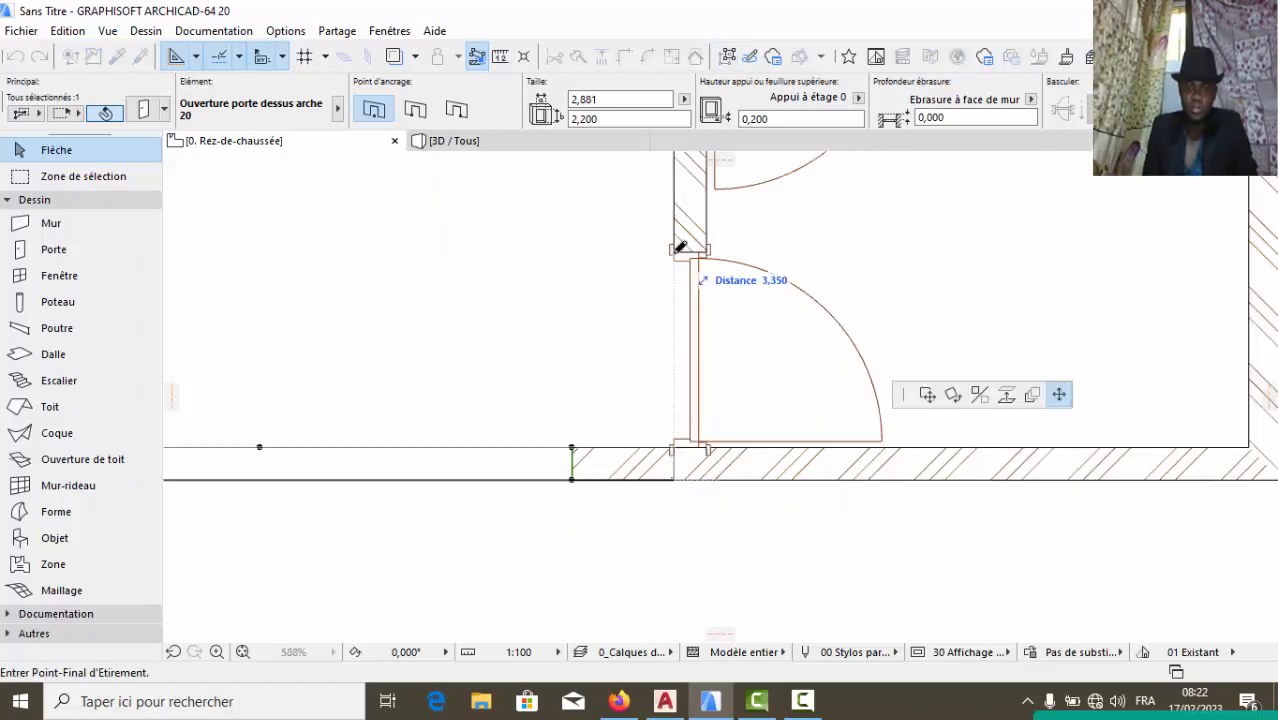
{"action": "key", "text": "Escape"}
{"action": "scroll", "coordinate": [635, 330], "scroll_direction": "down", "scroll_amount": 6}
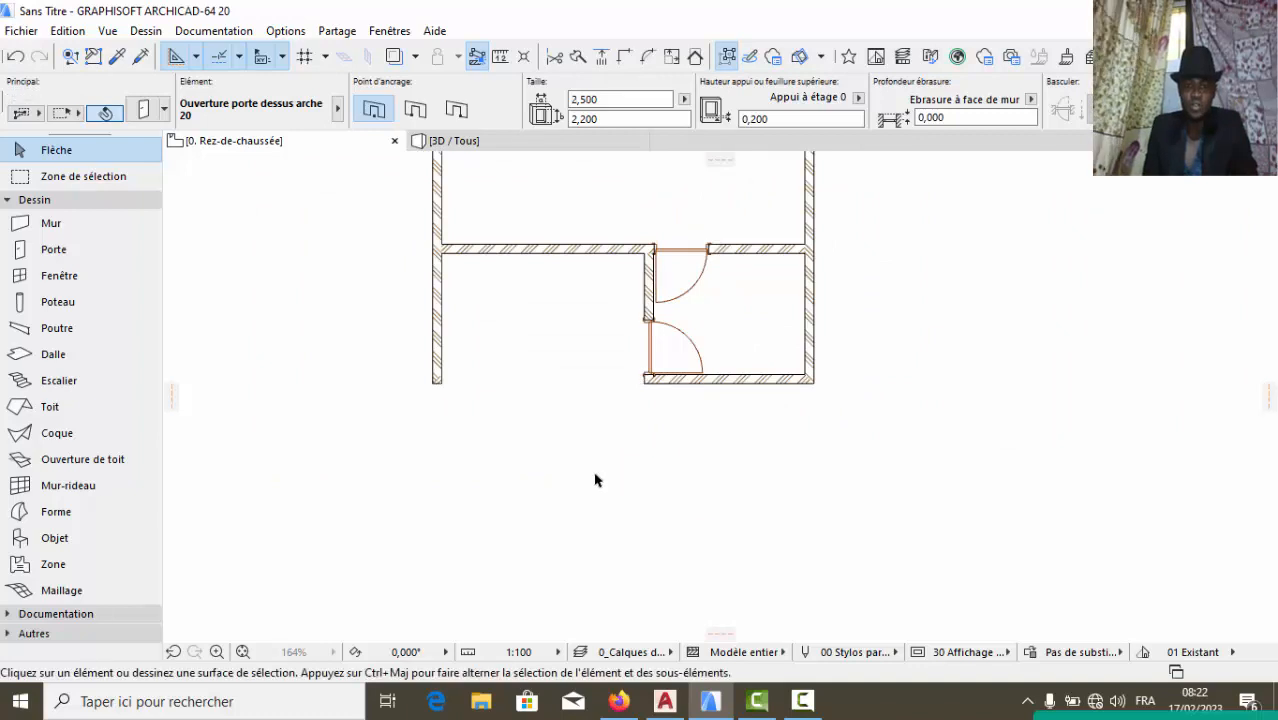
{"action": "key", "text": "Escape"}
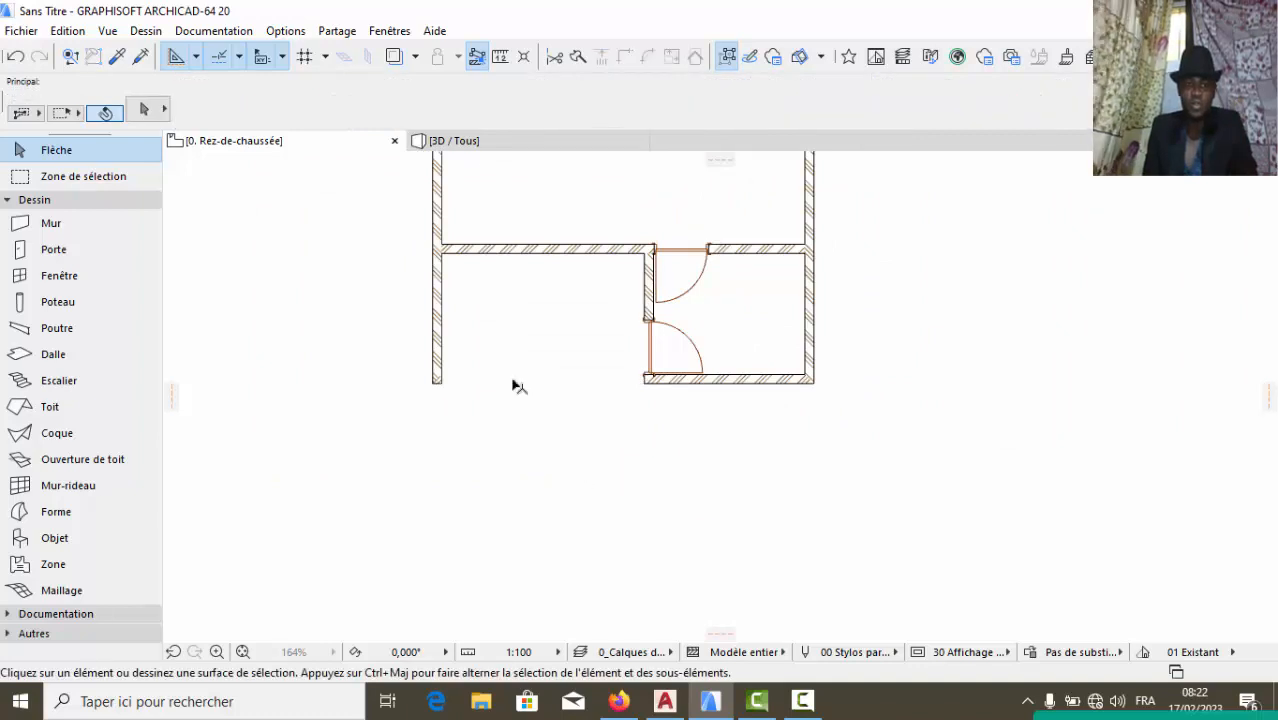
{"action": "left_click", "coordinate": [14, 60]}
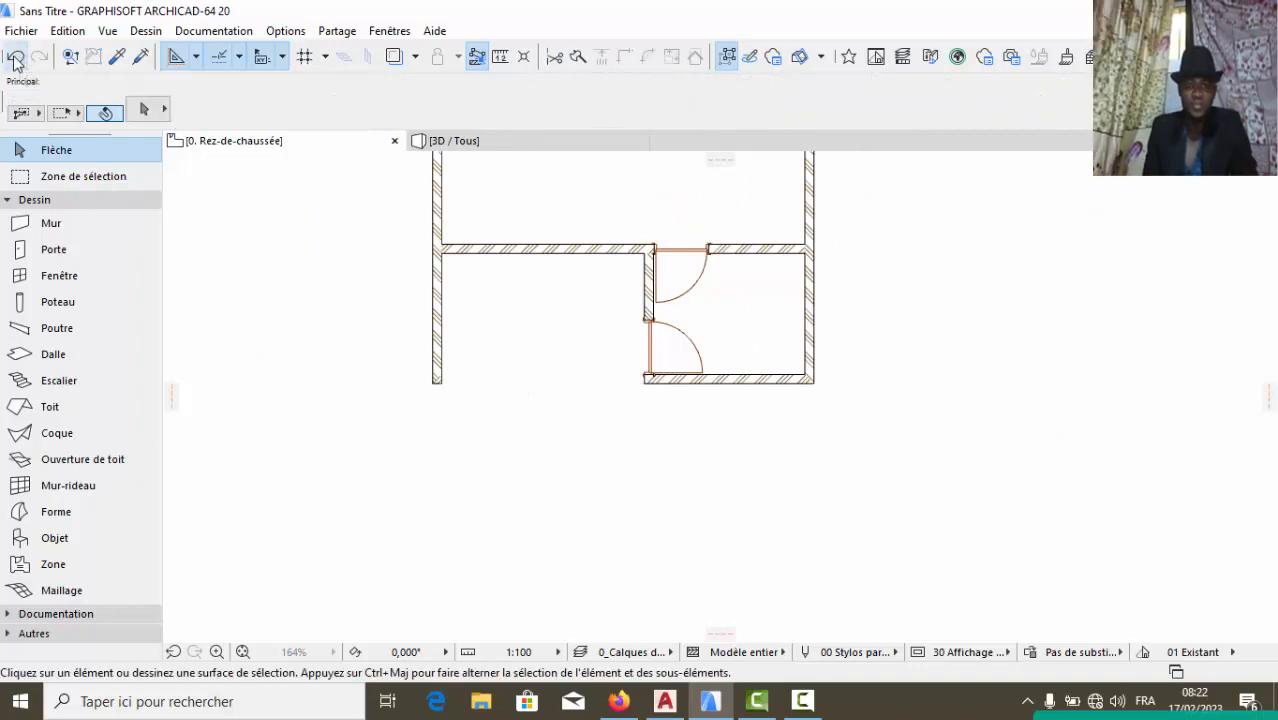
{"action": "left_click", "coordinate": [542, 465]}
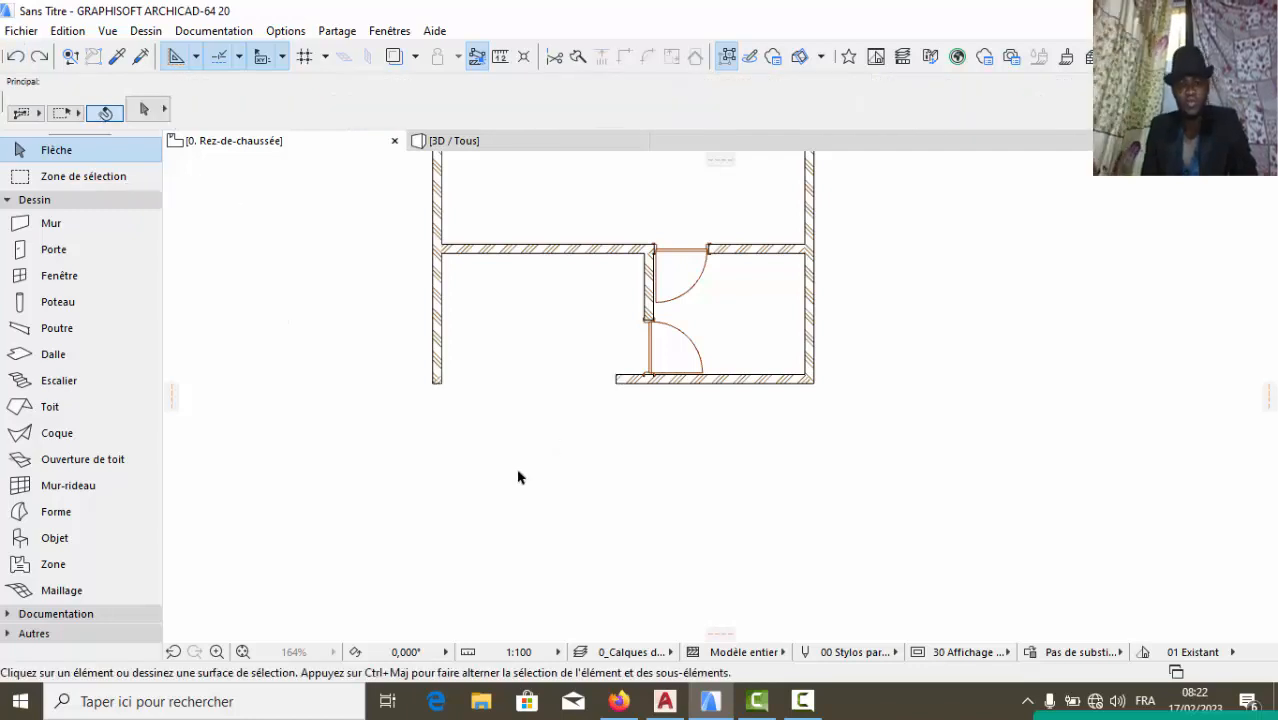
Set the default width of the arched opening to 1.200, keeping the Ouverture porte dessus arche 20 type
{"action": "scroll", "coordinate": [518, 477], "scroll_direction": "down", "scroll_amount": 5}
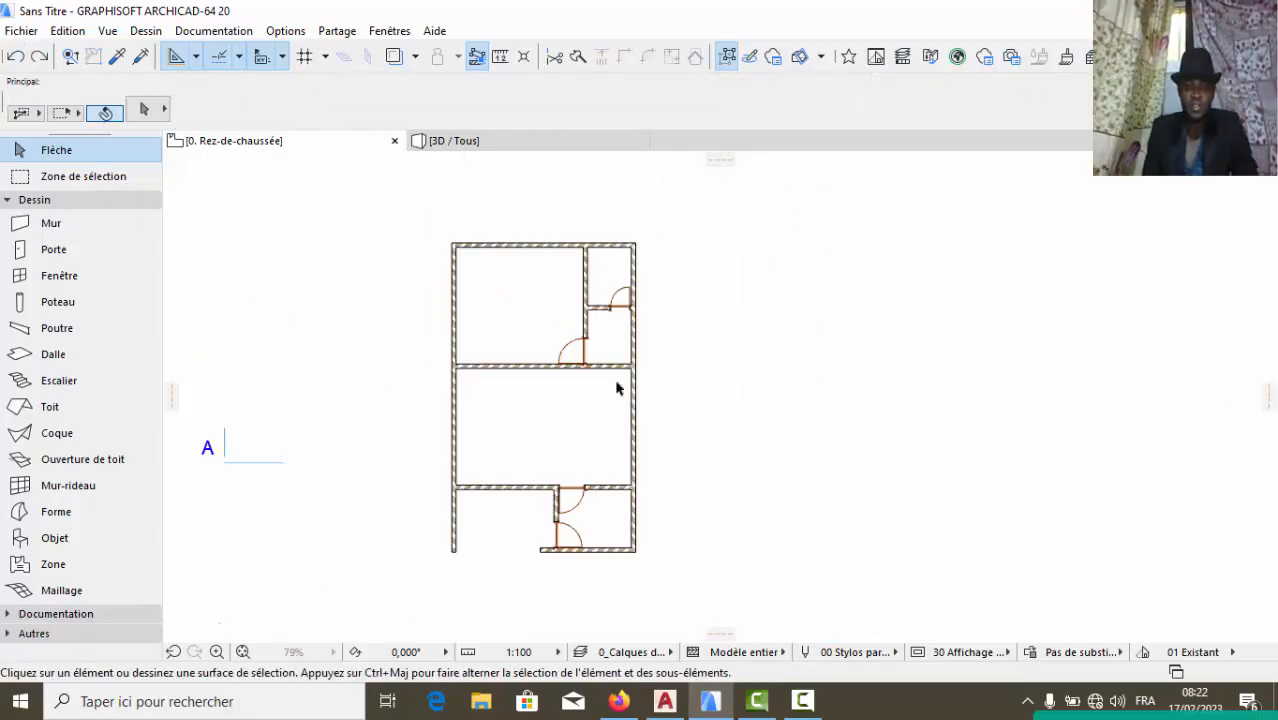
{"action": "scroll", "coordinate": [617, 388], "scroll_direction": "up", "scroll_amount": 5}
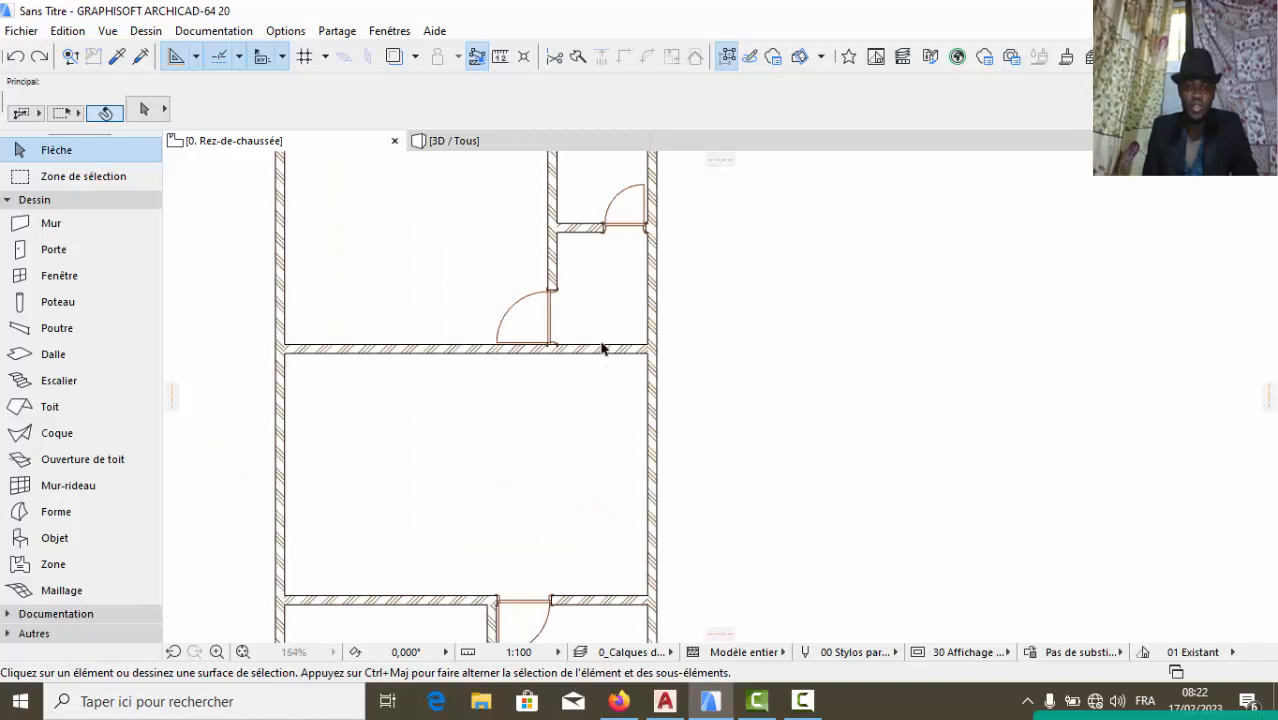
{"action": "left_click", "coordinate": [78, 249]}
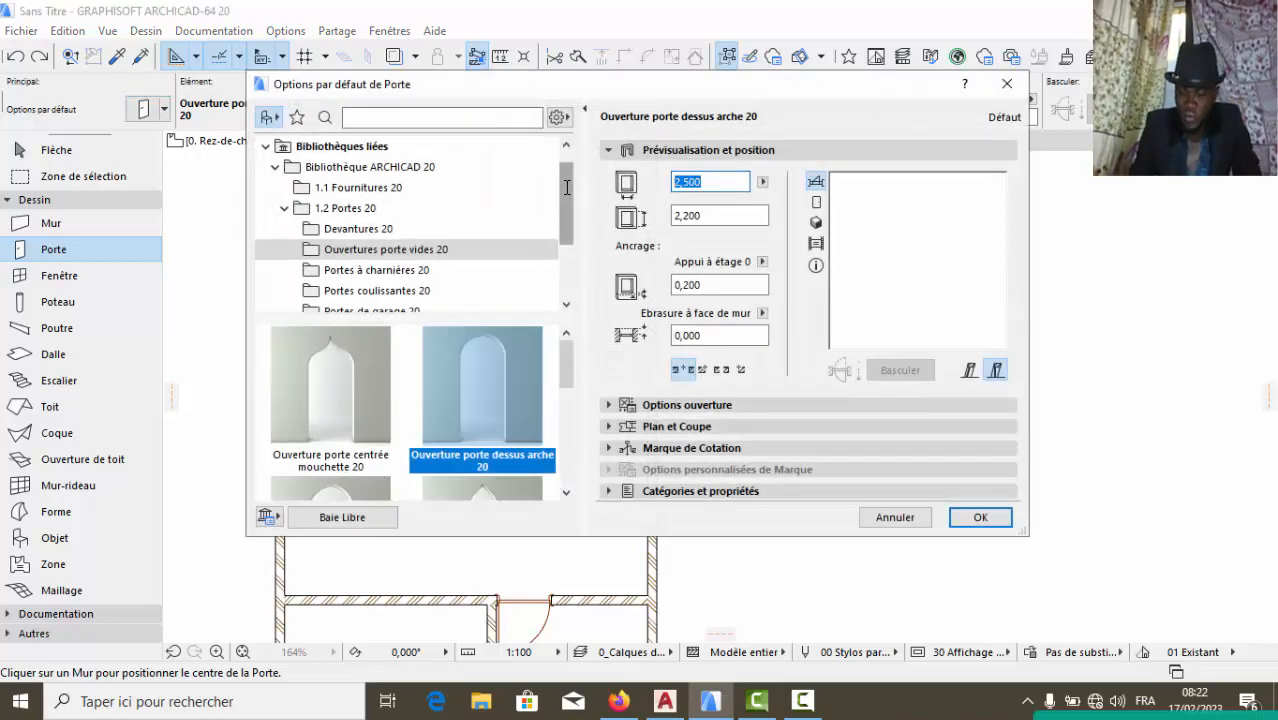
{"action": "left_click", "coordinate": [980, 517]}
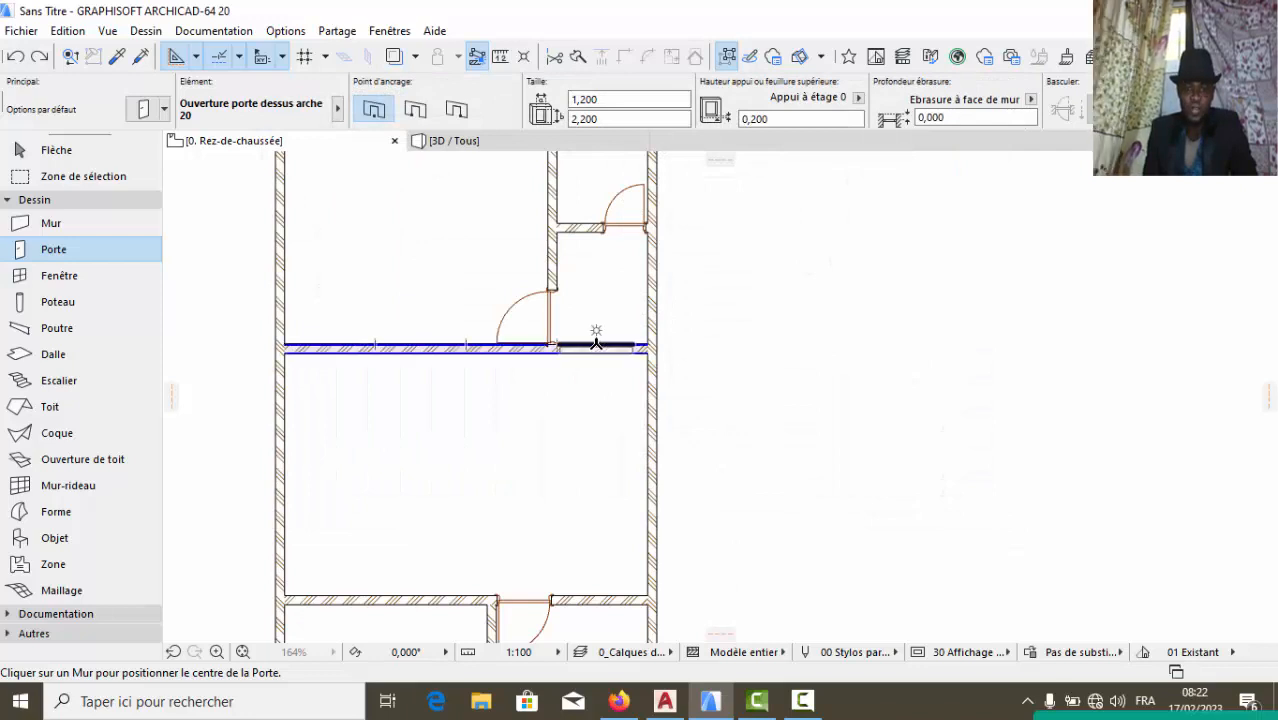
Place the 1.200 wide arched opening by its side anchor in the horizontal partition, flush against the inner face of the right exterior wall
{"action": "scroll", "coordinate": [596, 340], "scroll_direction": "up", "scroll_amount": 5}
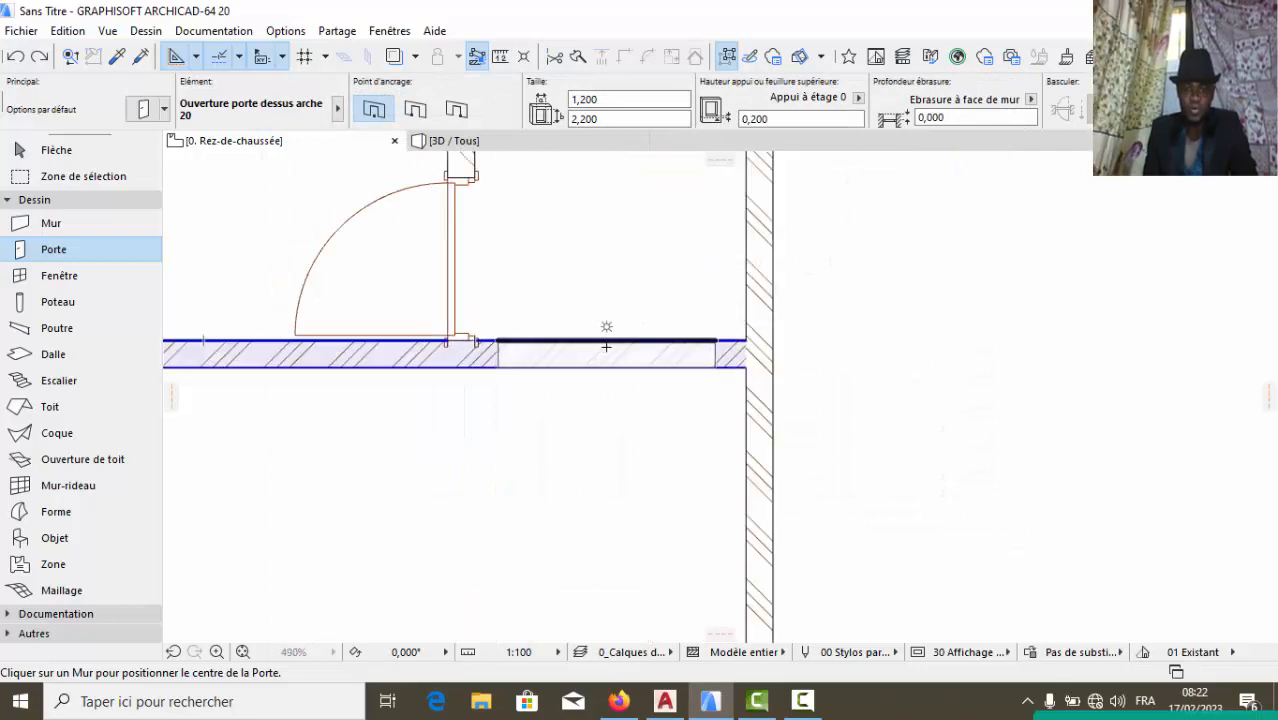
{"action": "left_click", "coordinate": [415, 108]}
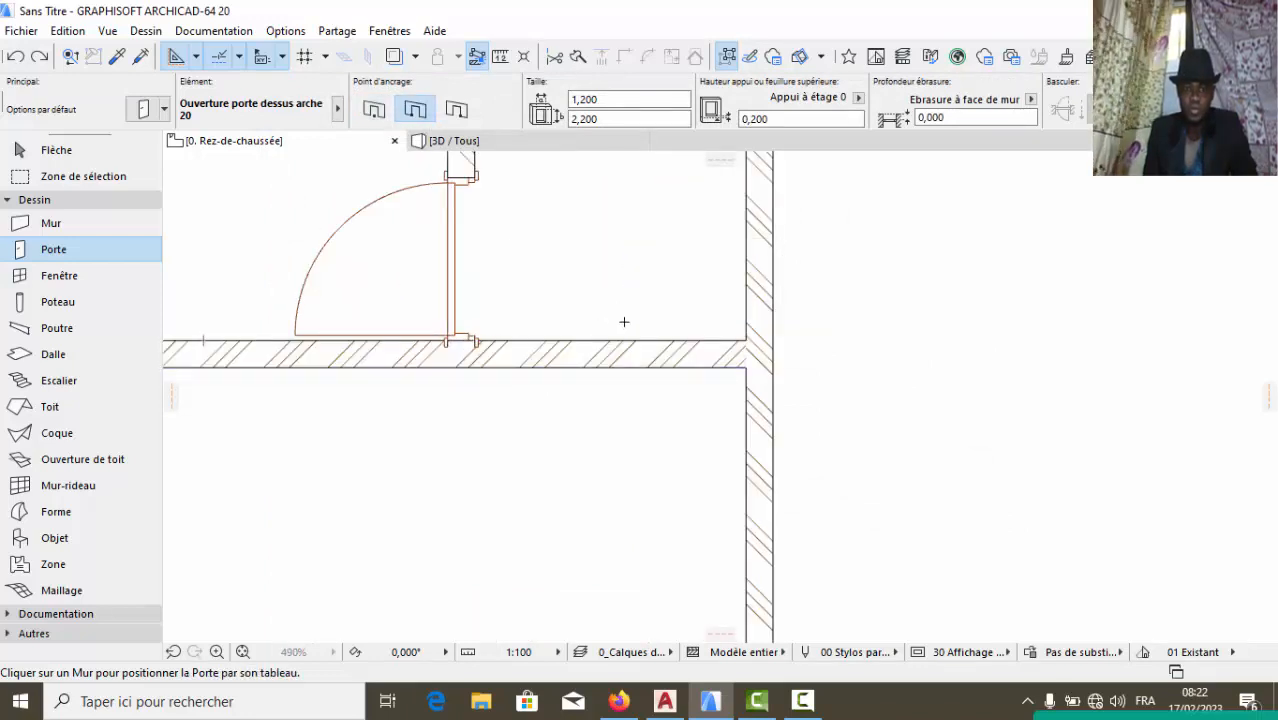
{"action": "left_click", "coordinate": [637, 326]}
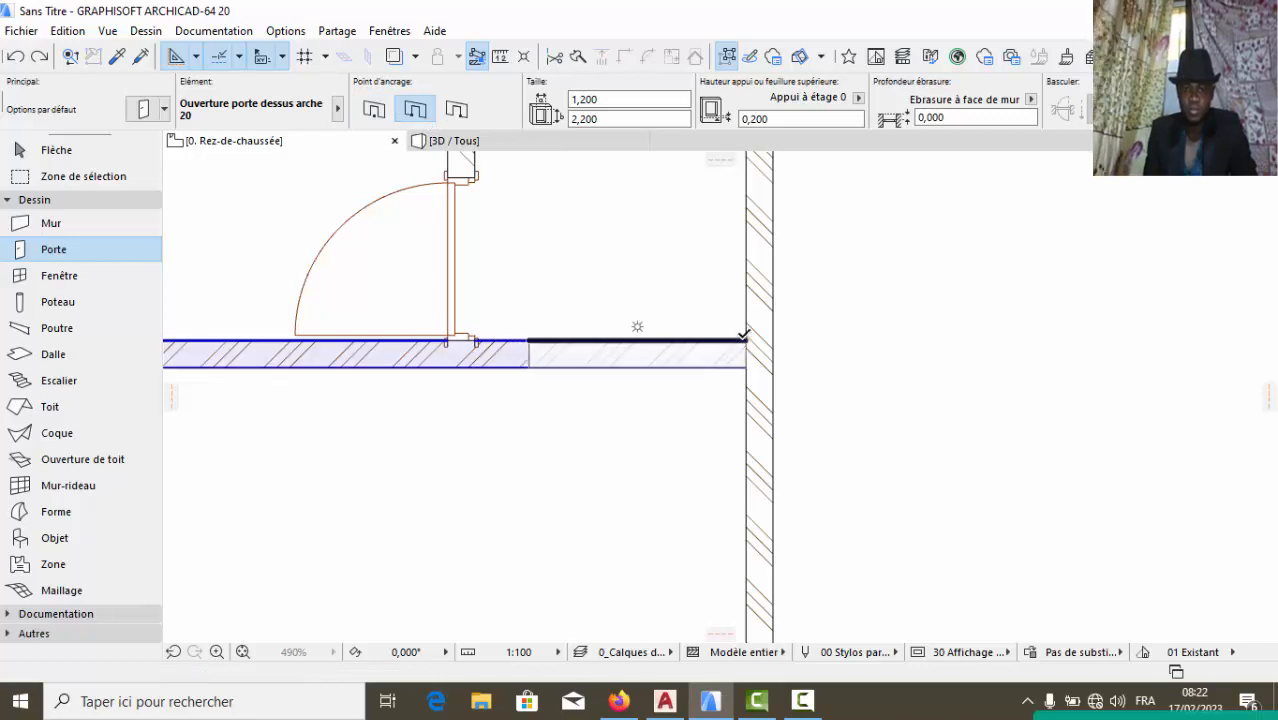
{"action": "left_click", "coordinate": [701, 310]}
{"action": "scroll", "coordinate": [606, 318], "scroll_direction": "down", "scroll_amount": 4}
{"action": "key", "text": "Escape"}
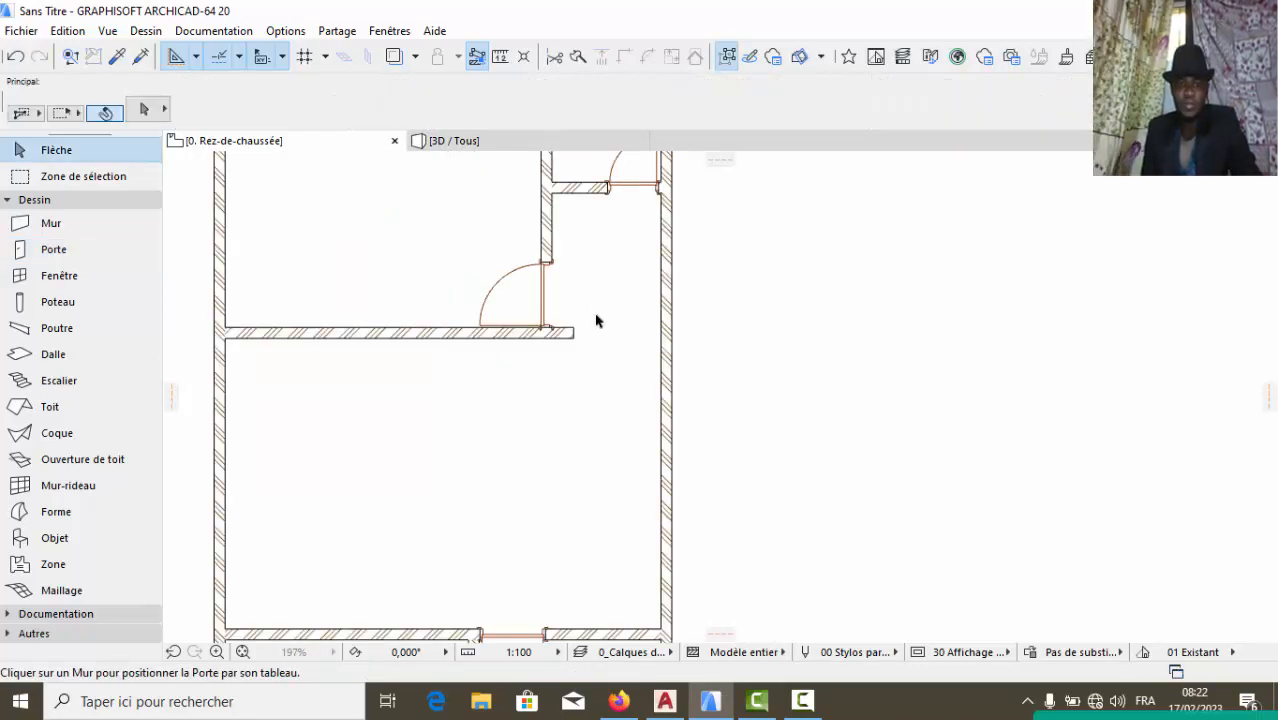
{"action": "scroll", "coordinate": [597, 322], "scroll_direction": "down", "scroll_amount": 2}
{"action": "scroll", "coordinate": [603, 330], "scroll_direction": "down", "scroll_amount": 2}
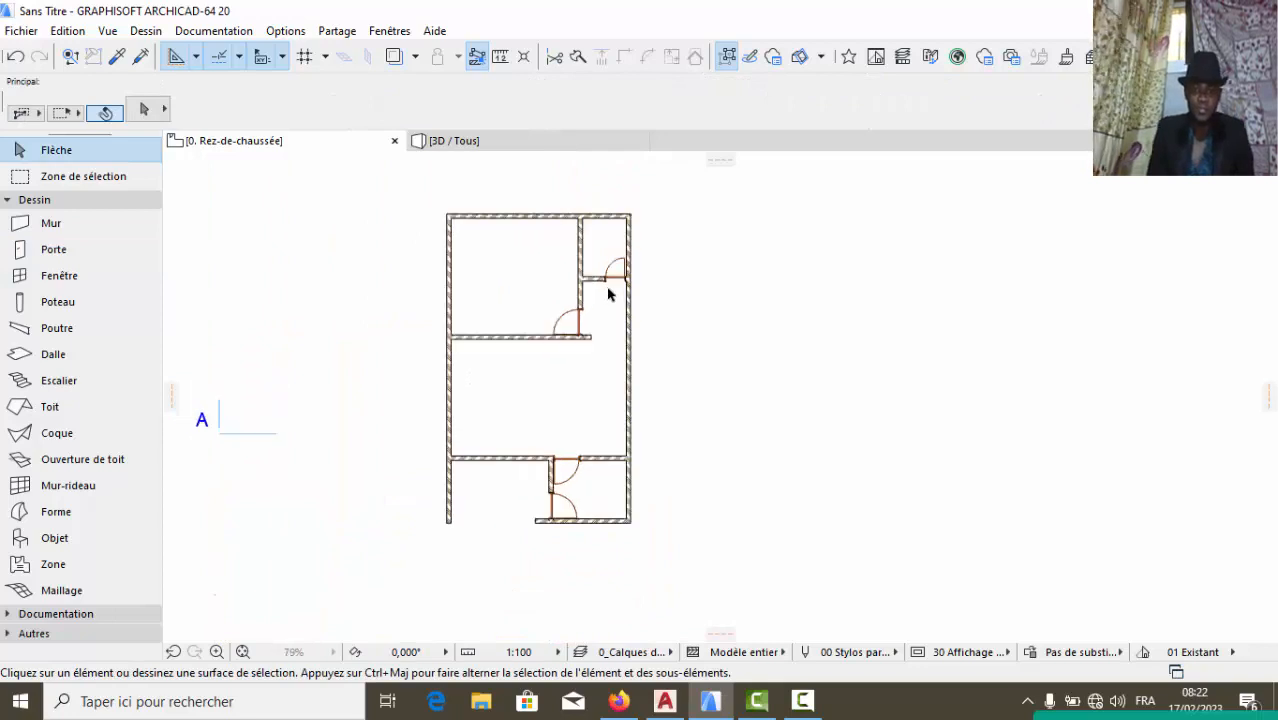
Start a rectangular Hachure from the Documentation tools with the Béton fill pattern
{"action": "scroll", "coordinate": [608, 294], "scroll_direction": "up", "scroll_amount": 1}
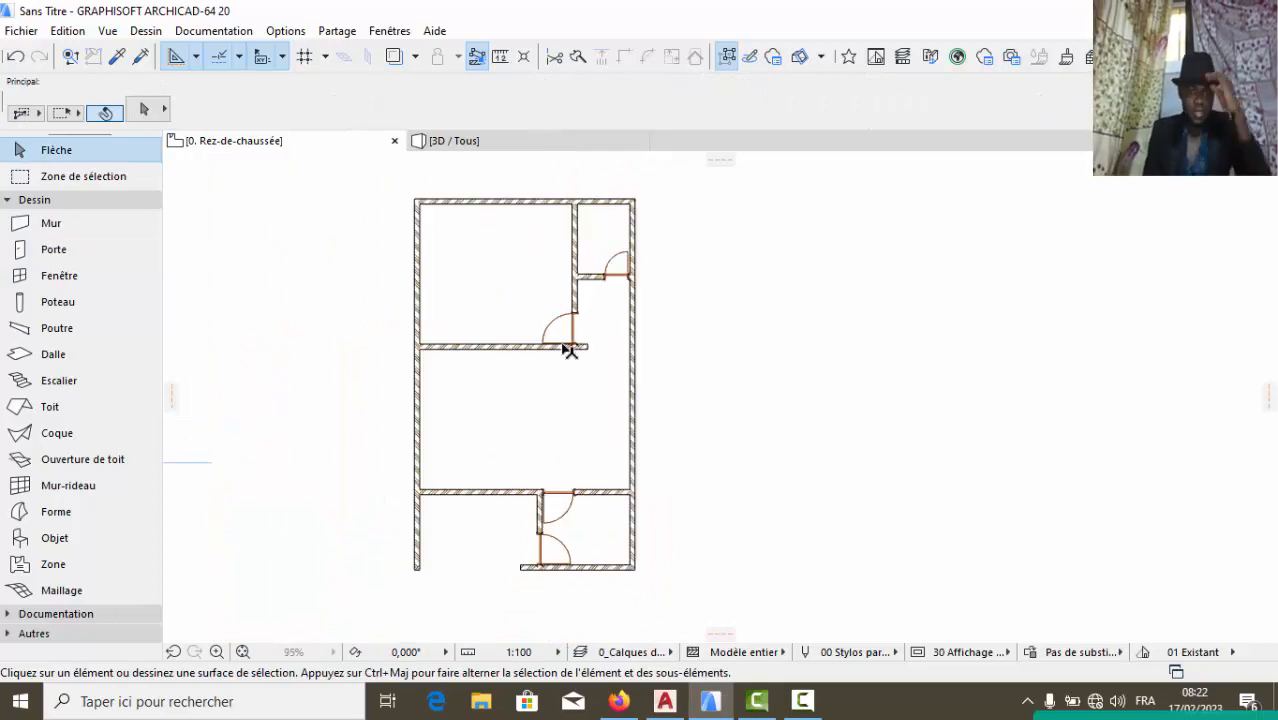
{"action": "scroll", "coordinate": [585, 474], "scroll_direction": "up", "scroll_amount": 1}
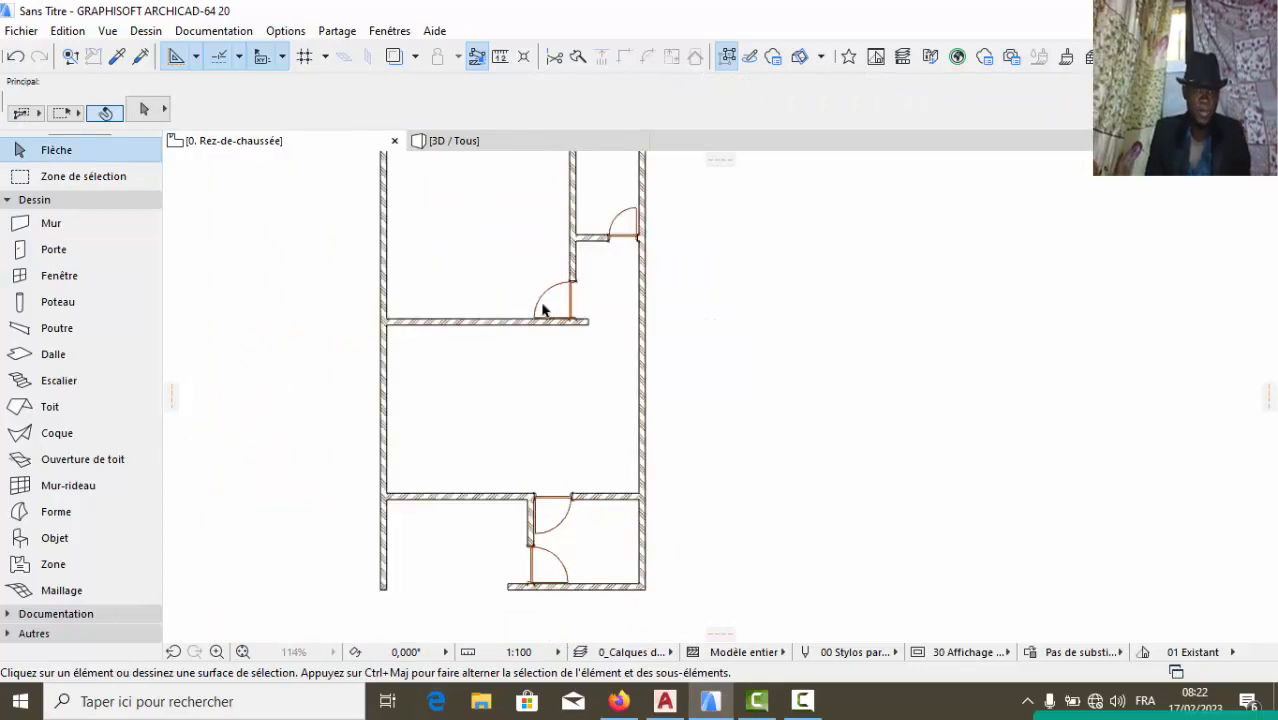
{"action": "scroll", "coordinate": [543, 308], "scroll_direction": "down", "scroll_amount": 3}
{"action": "scroll", "coordinate": [543, 470], "scroll_direction": "up", "scroll_amount": 2}
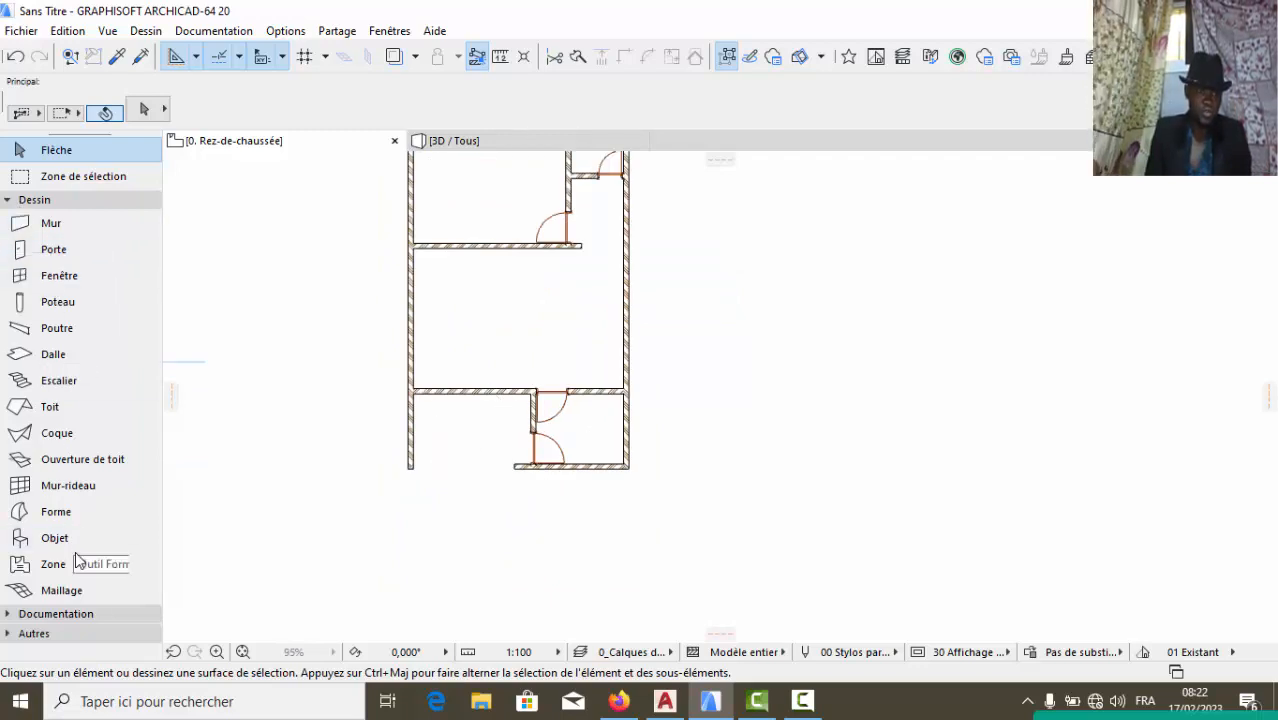
{"action": "left_click", "coordinate": [66, 203]}
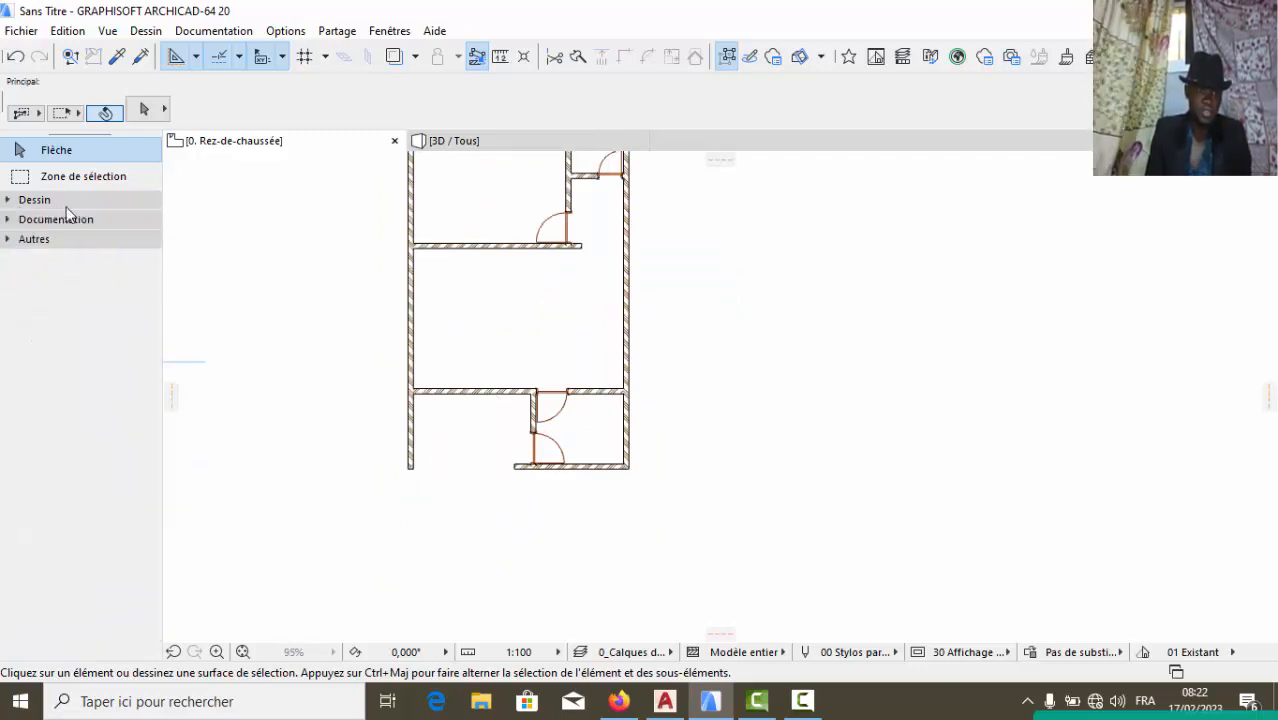
{"action": "left_click", "coordinate": [61, 221]}
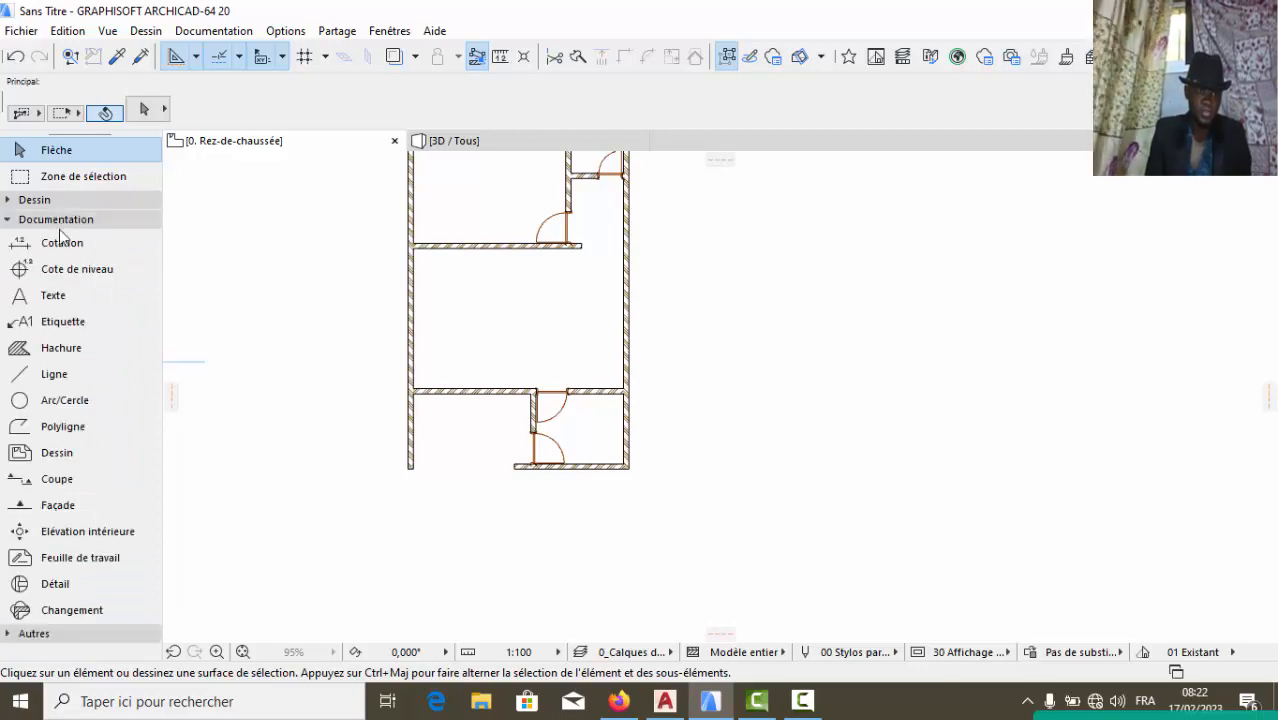
{"action": "left_click", "coordinate": [61, 348]}
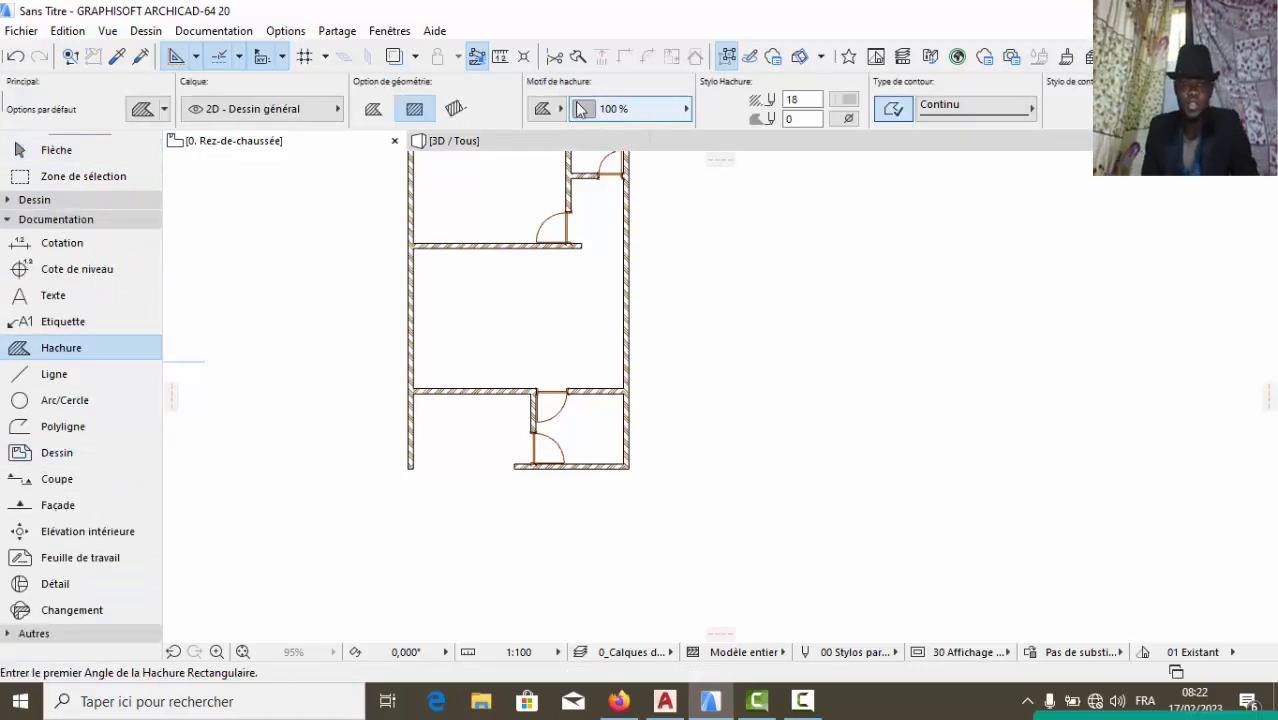
{"action": "left_click", "coordinate": [580, 108]}
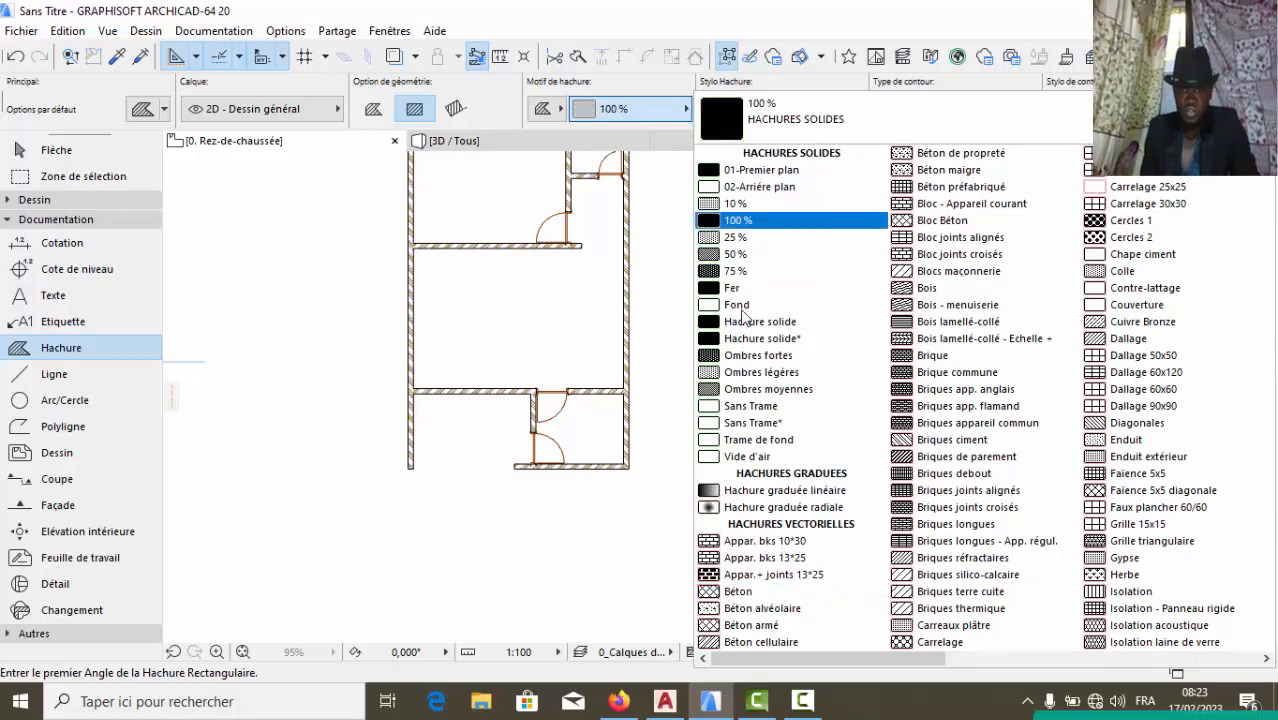
{"action": "left_click", "coordinate": [742, 592]}
Draw a rectangular Béton hatch of about 3.35 by 2.15 over the bottom-left room, down to the outer face of the exterior wall
{"action": "scroll", "coordinate": [543, 481], "scroll_direction": "up", "scroll_amount": 5}
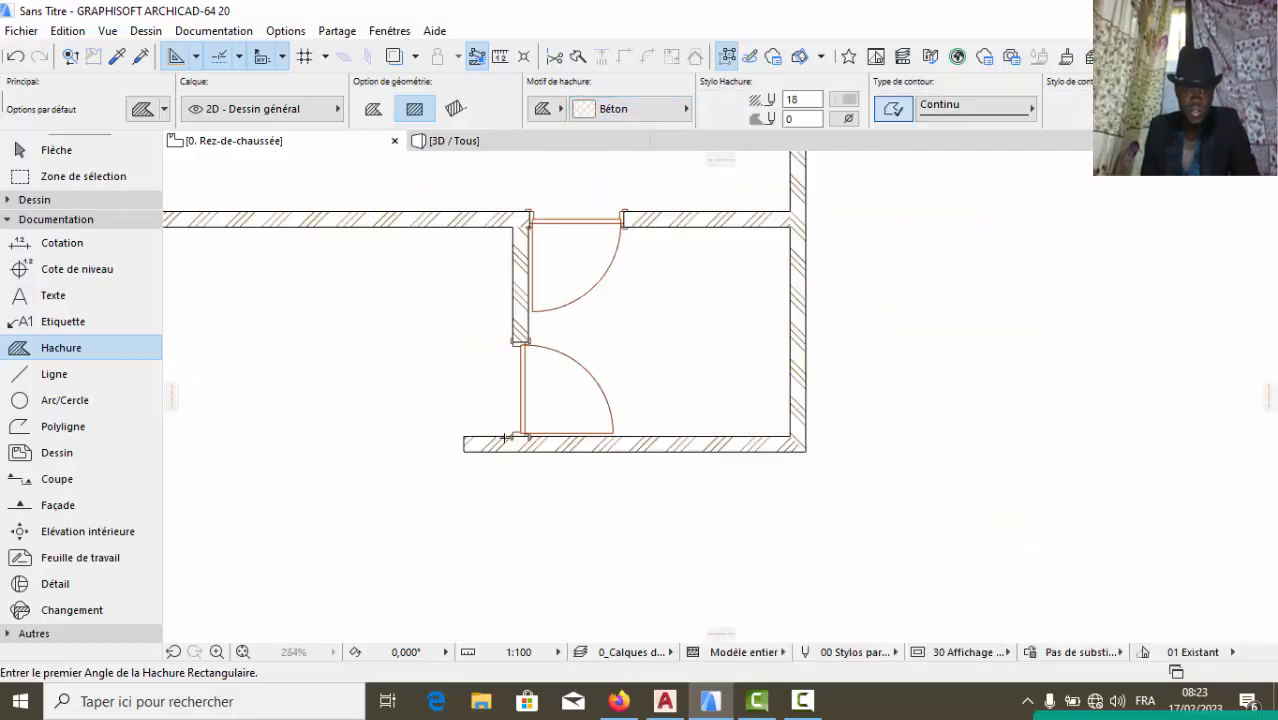
{"action": "scroll", "coordinate": [728, 402], "scroll_direction": "down", "scroll_amount": 2}
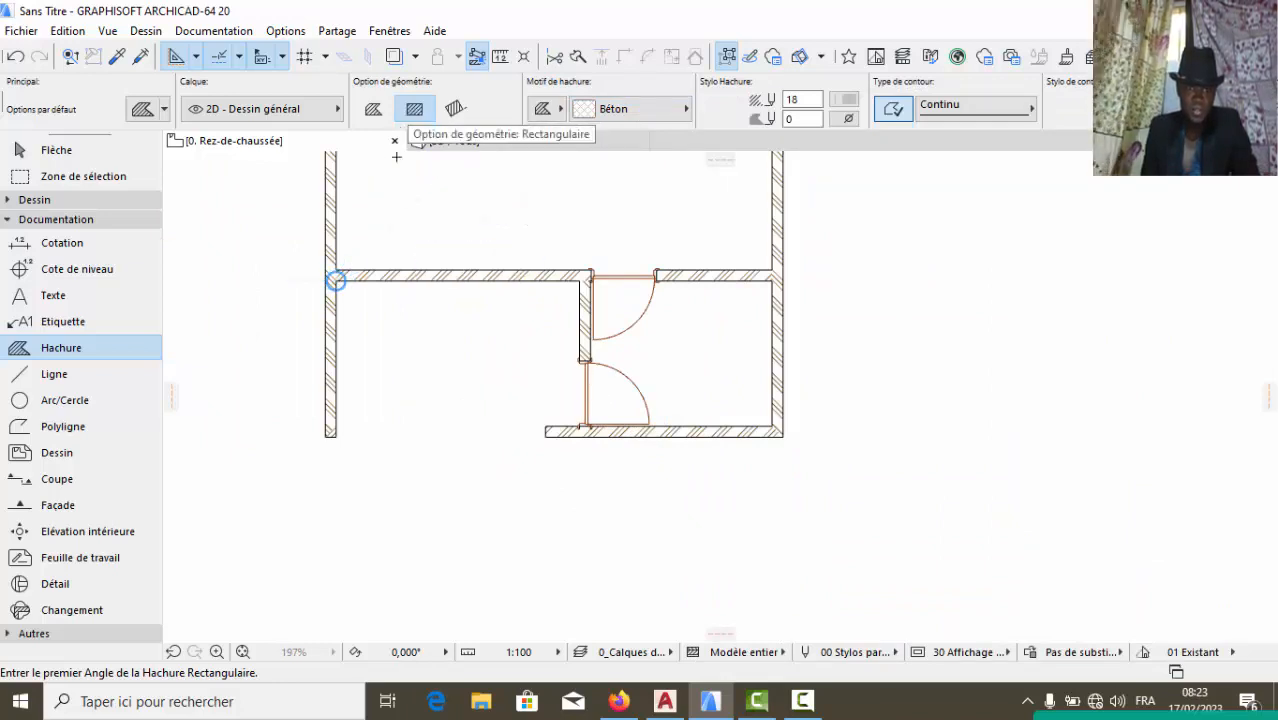
{"action": "left_click", "coordinate": [335, 280]}
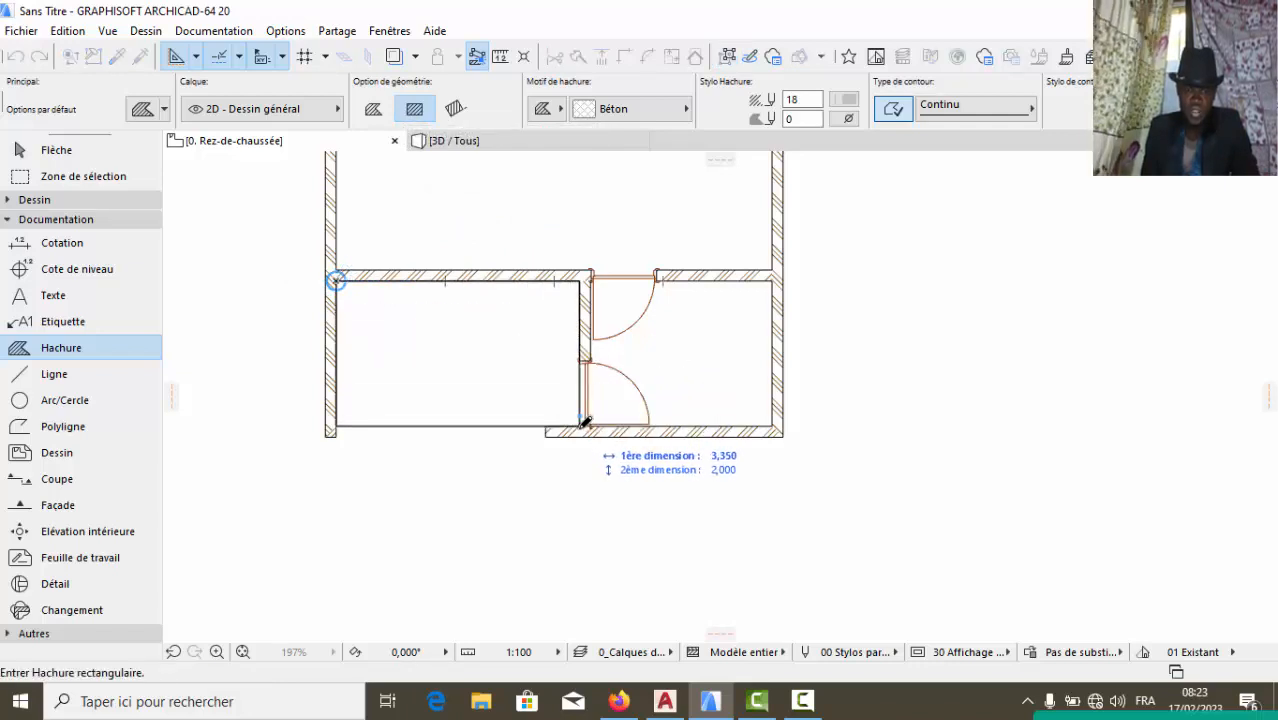
{"action": "scroll", "coordinate": [589, 425], "scroll_direction": "up", "scroll_amount": 2}
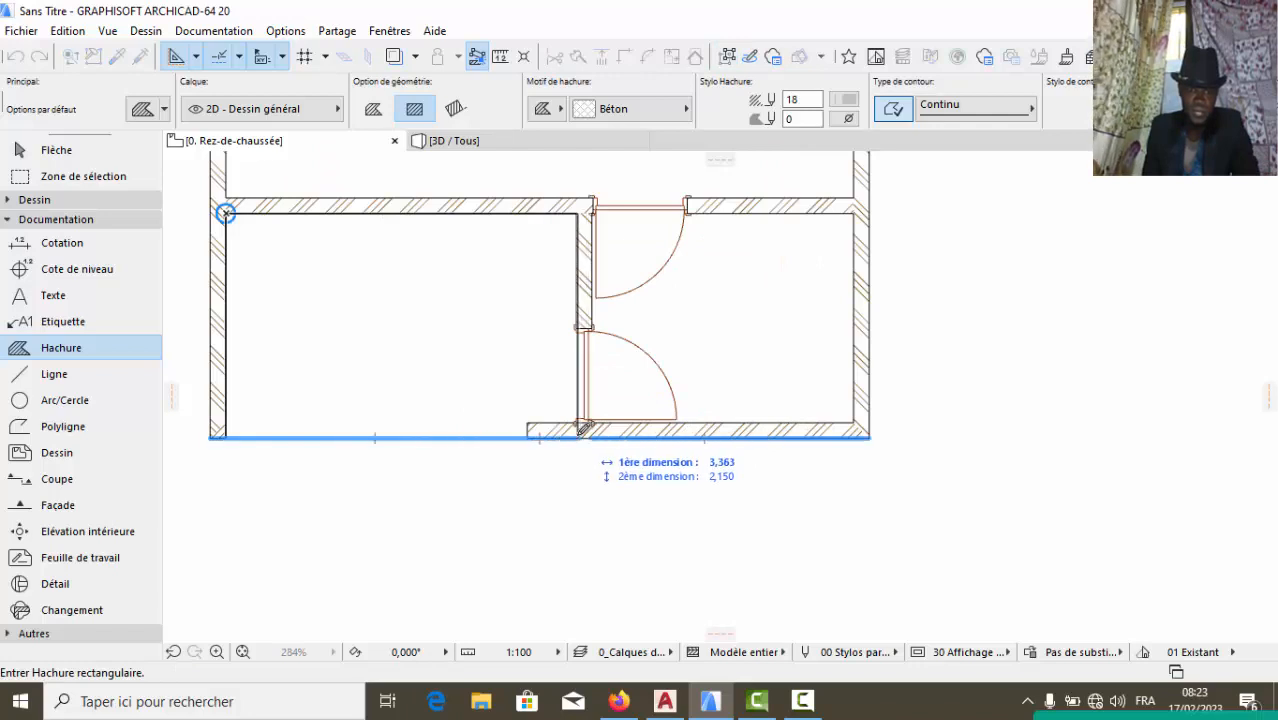
{"action": "left_click", "coordinate": [581, 428]}
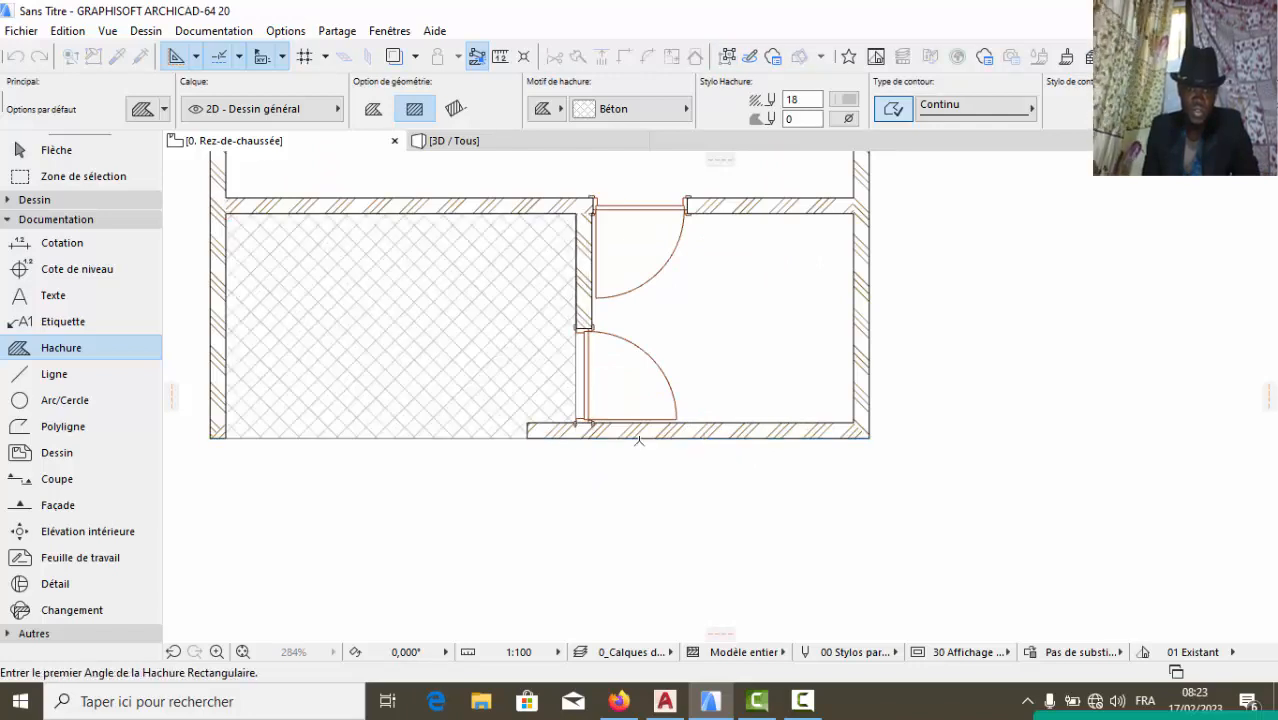
{"action": "scroll", "coordinate": [581, 460], "scroll_direction": "down", "scroll_amount": 4}
{"action": "scroll", "coordinate": [566, 451], "scroll_direction": "down", "scroll_amount": 3}
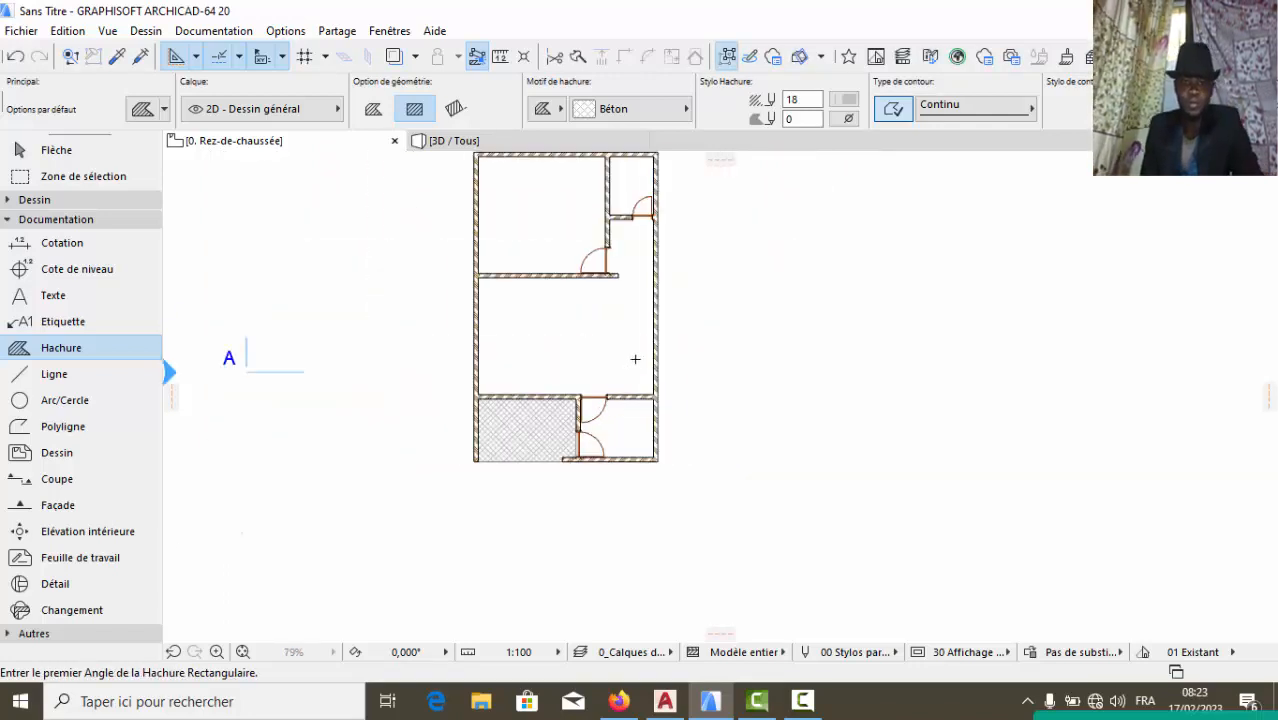
Try to set the default hatch pattern to Appar. bks 10*30, and leave the Hachure tool
{"action": "scroll", "coordinate": [655, 437], "scroll_direction": "up", "scroll_amount": 7}
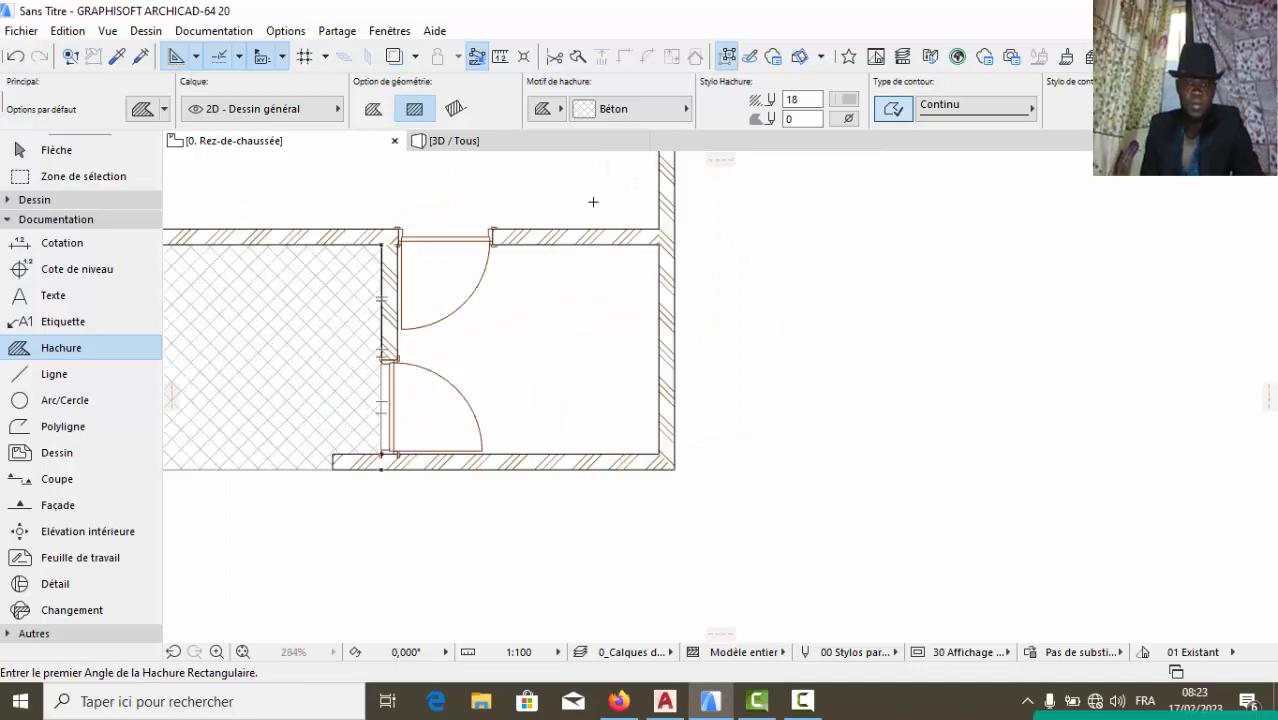
{"action": "left_click", "coordinate": [622, 108]}
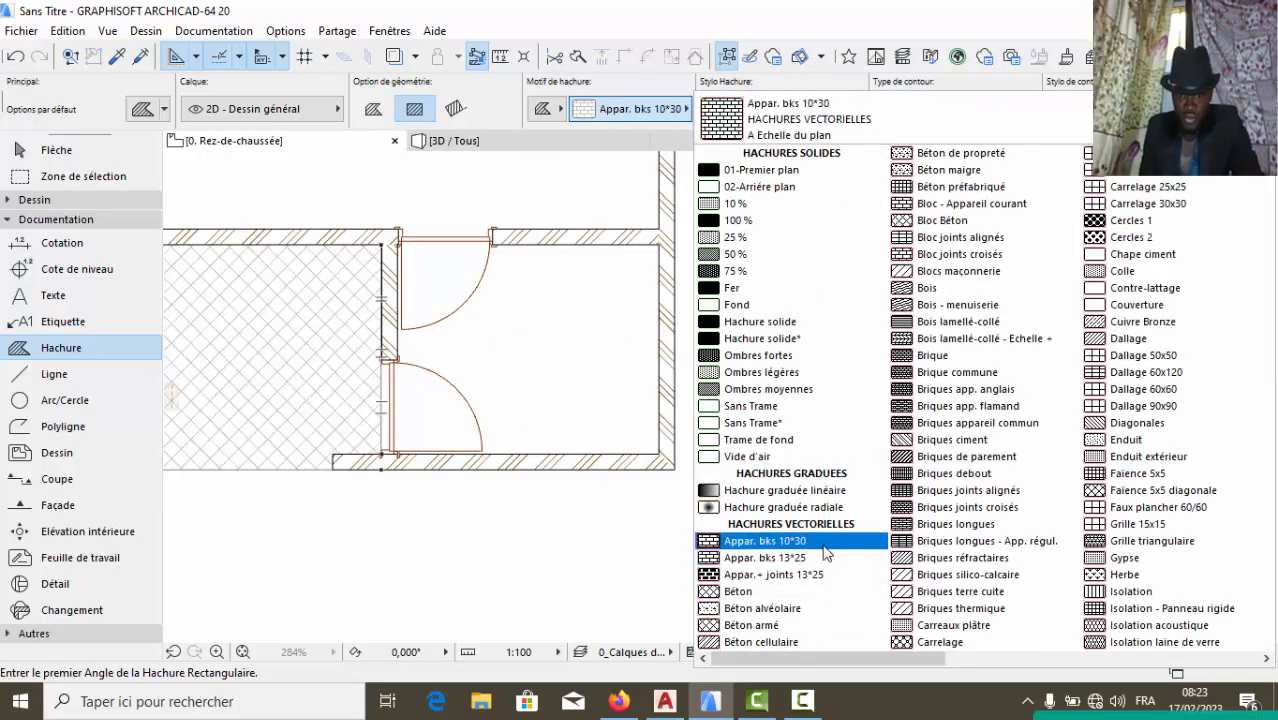
{"action": "left_click", "coordinate": [822, 542]}
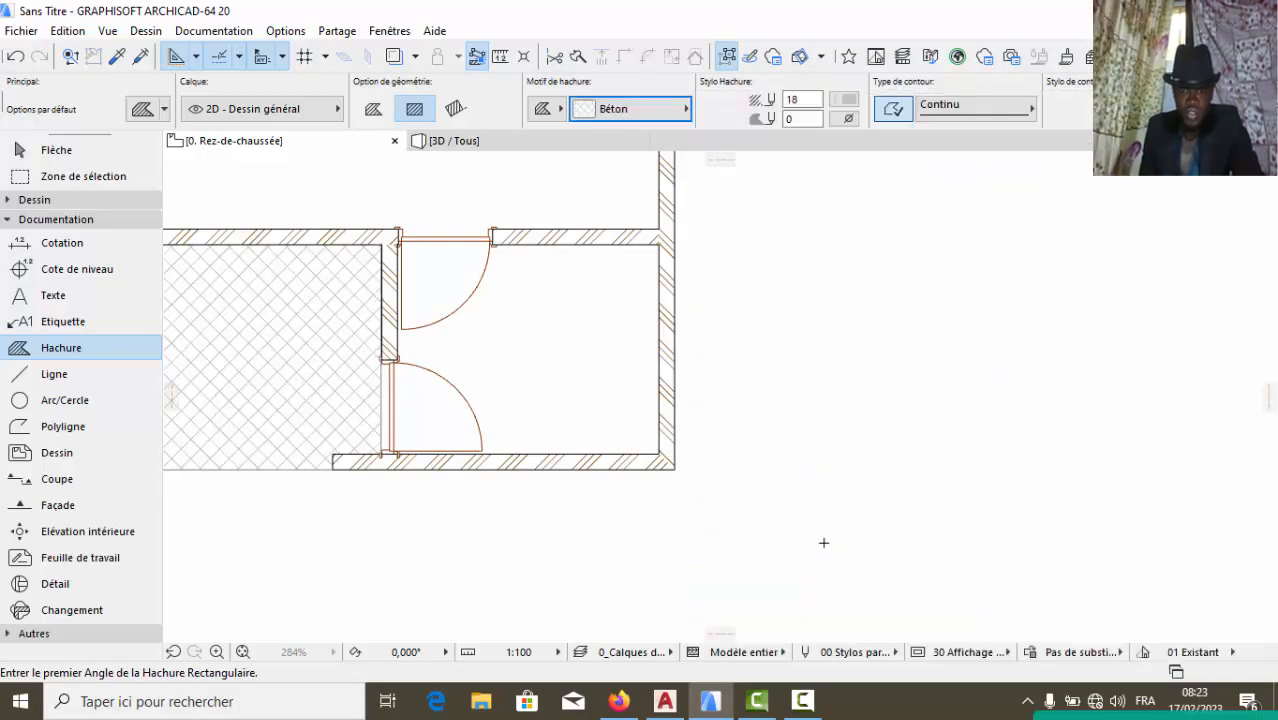
{"action": "scroll", "coordinate": [800, 490], "scroll_direction": "down", "scroll_amount": 3}
{"action": "key", "text": "Escape"}
Change the fill pattern of the bottom-left room's hatch to Appar. bks 10*30
{"action": "left_click", "coordinate": [550, 430]}
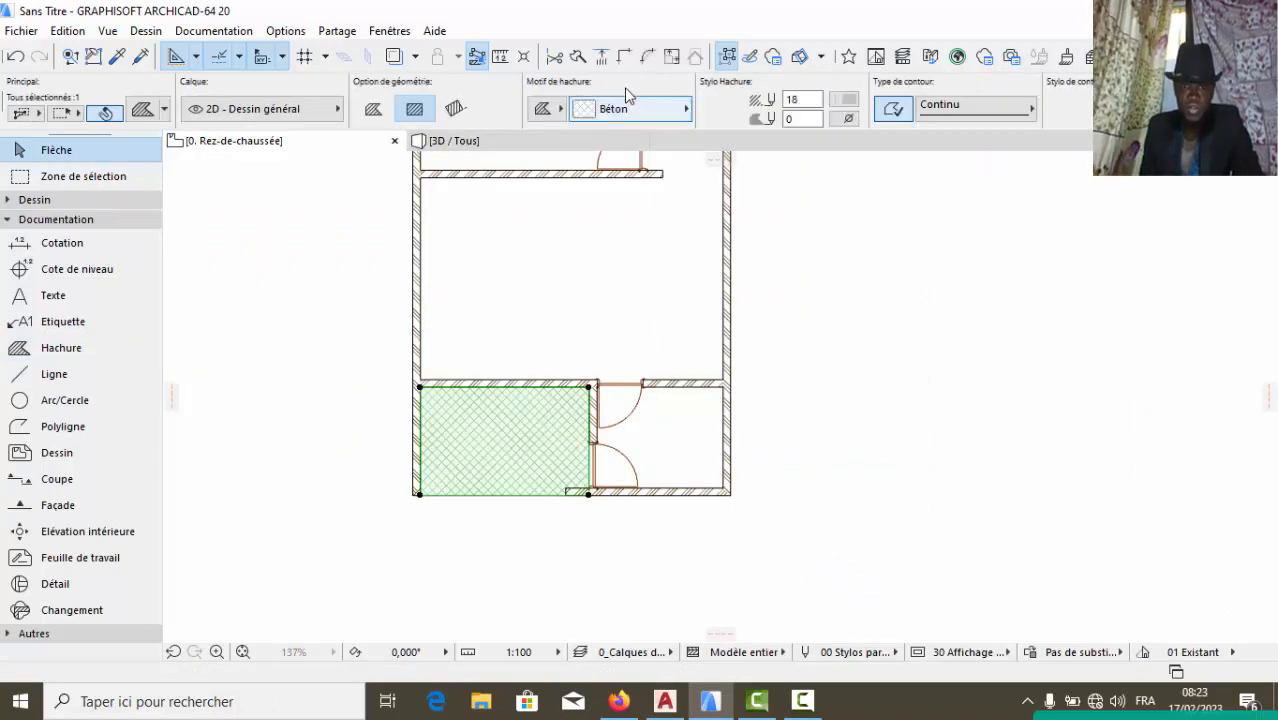
{"action": "left_click", "coordinate": [636, 108]}
{"action": "left_click", "coordinate": [765, 551]}
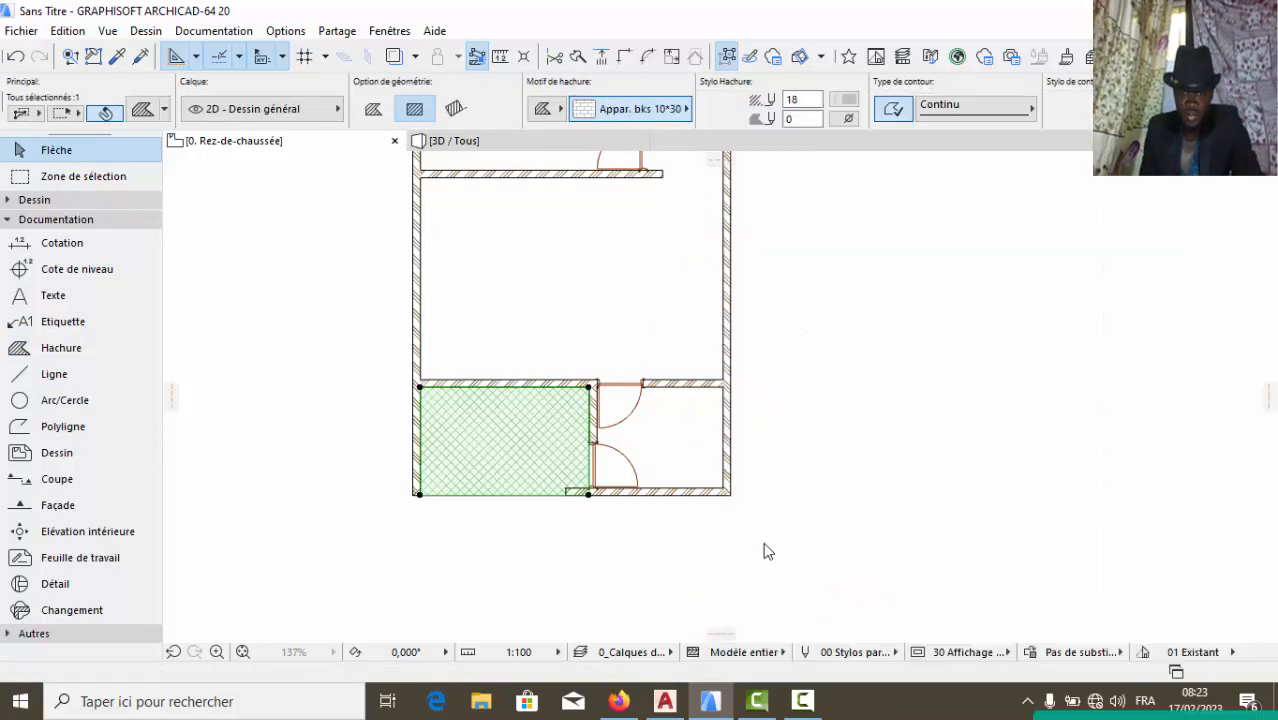
{"action": "left_click", "coordinate": [585, 553]}
{"action": "scroll", "coordinate": [560, 495], "scroll_direction": "up", "scroll_amount": 5}
{"action": "scroll", "coordinate": [423, 429], "scroll_direction": "down", "scroll_amount": 3}
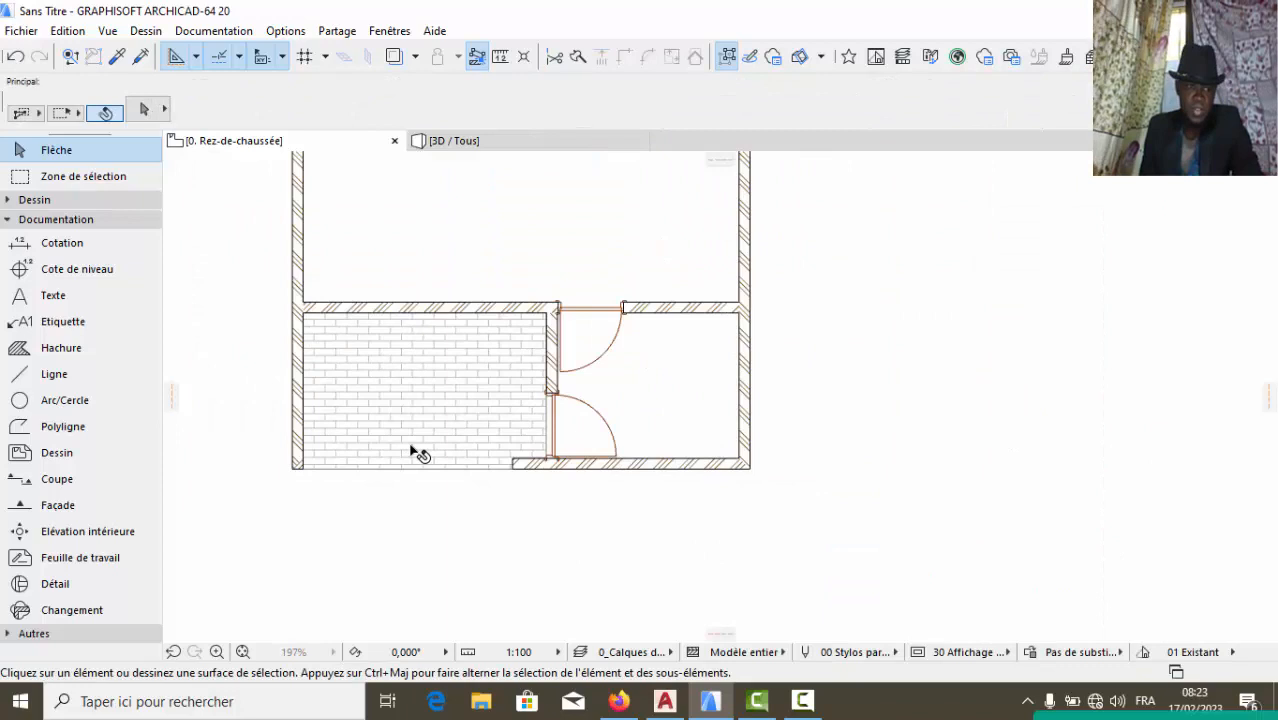
Draw a narrow rectangular Béton hatch along the right exterior wall over the full depth of the bottom-right room
{"action": "left_click", "coordinate": [61, 347]}
{"action": "left_click", "coordinate": [645, 112]}
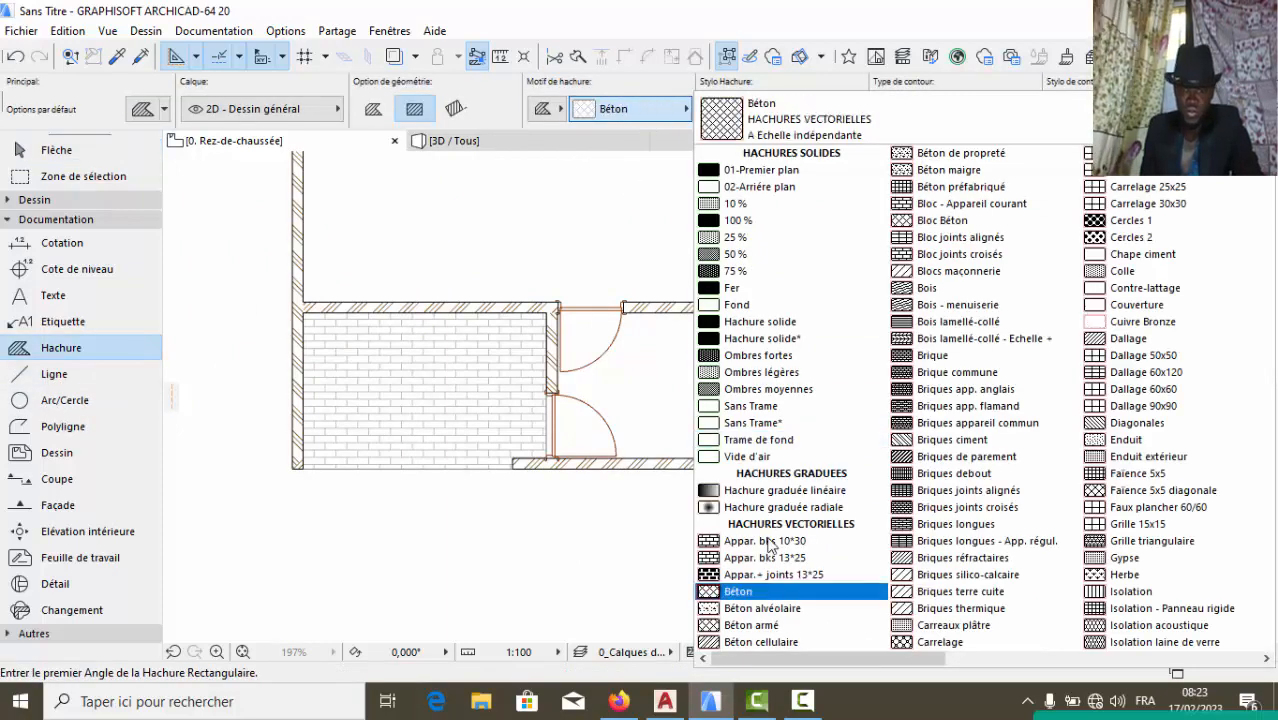
{"action": "left_click", "coordinate": [747, 594]}
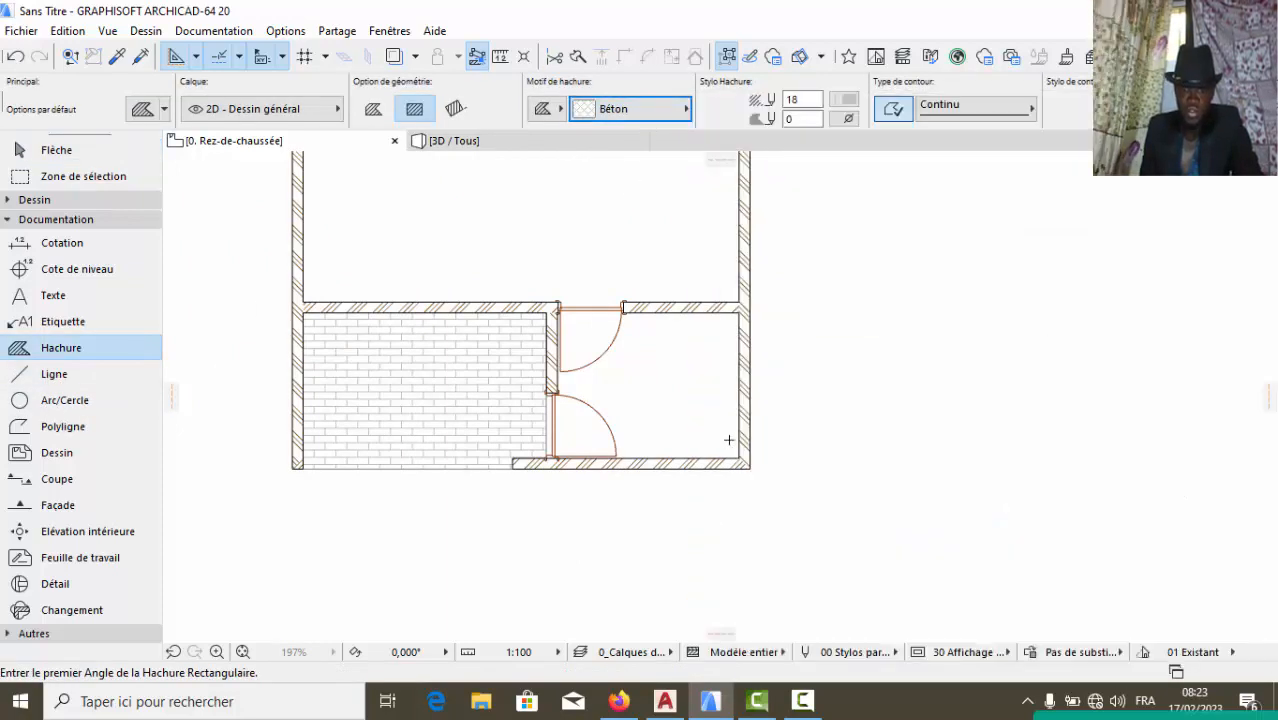
{"action": "scroll", "coordinate": [740, 460], "scroll_direction": "up", "scroll_amount": 3}
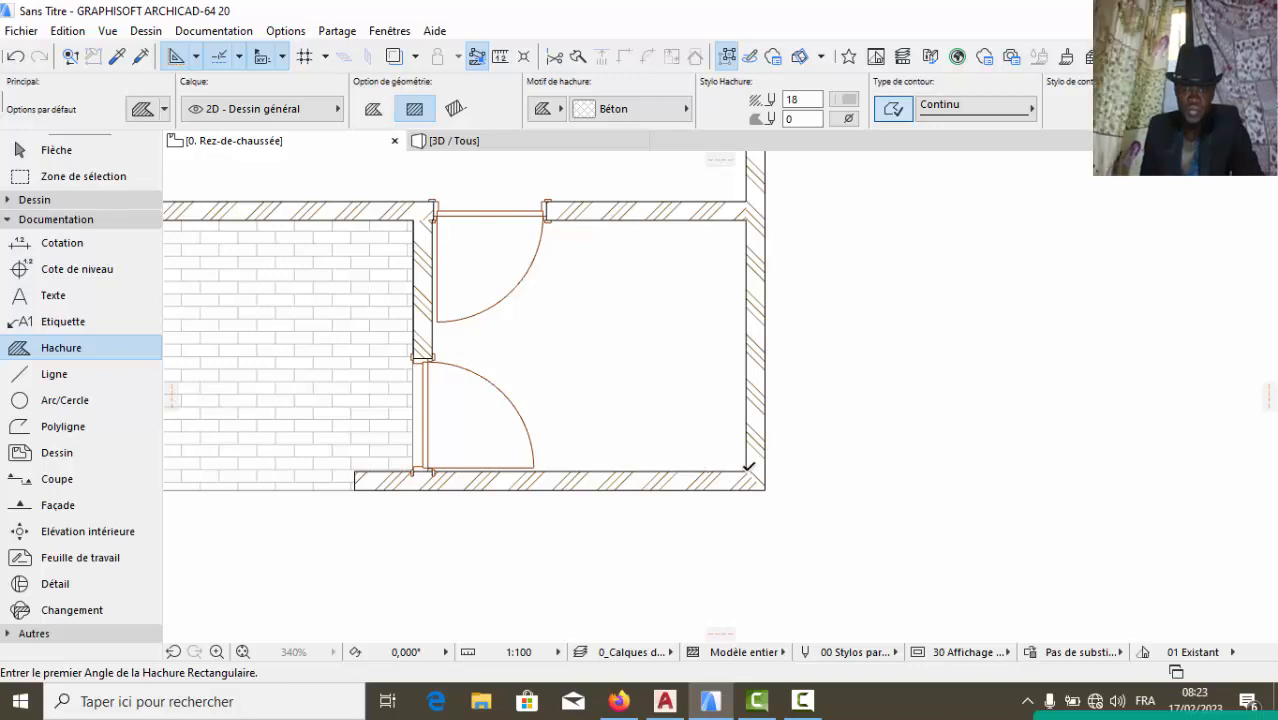
{"action": "left_click", "coordinate": [747, 467]}
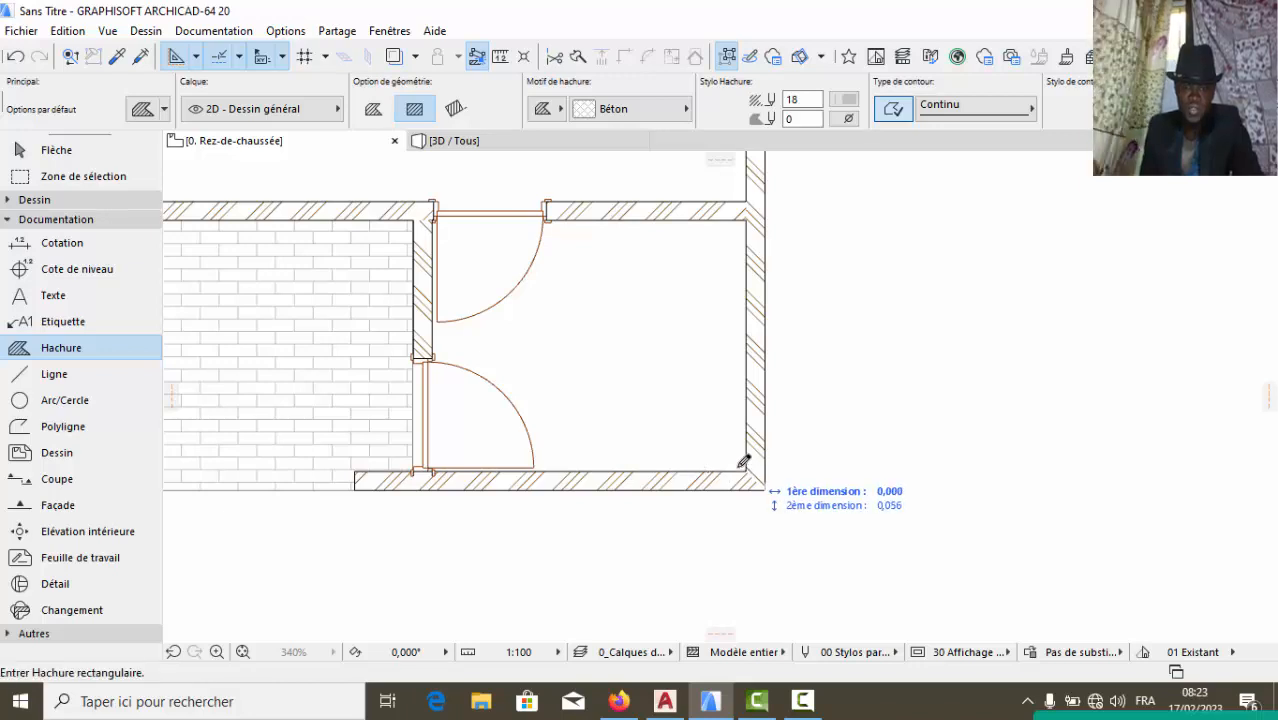
{"action": "left_click", "coordinate": [670, 217]}
{"action": "scroll", "coordinate": [695, 360], "scroll_direction": "down", "scroll_amount": 8}
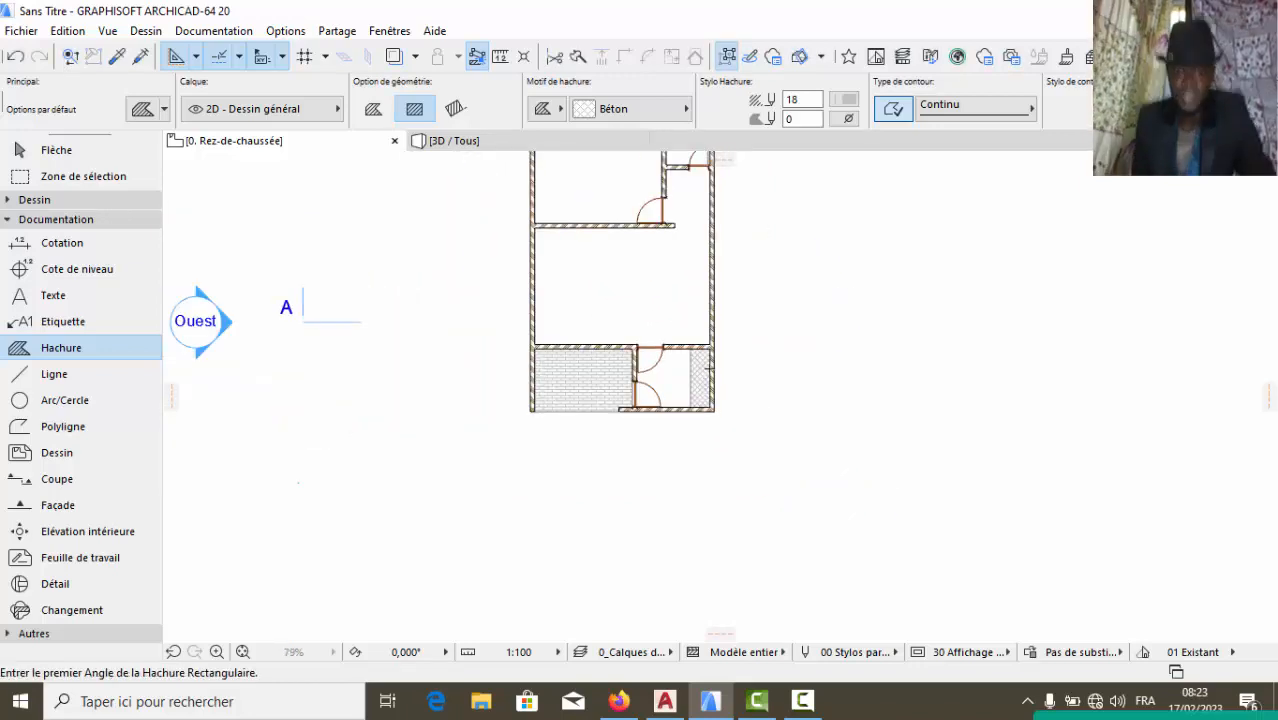
{"action": "scroll", "coordinate": [710, 426], "scroll_direction": "down", "scroll_amount": 1}
{"action": "key", "text": "Escape"}
Collapse the Documentation tool group and expand the Dessin tool group again
{"action": "scroll", "coordinate": [708, 303], "scroll_direction": "down", "scroll_amount": 2}
{"action": "scroll", "coordinate": [700, 204], "scroll_direction": "up", "scroll_amount": 2}
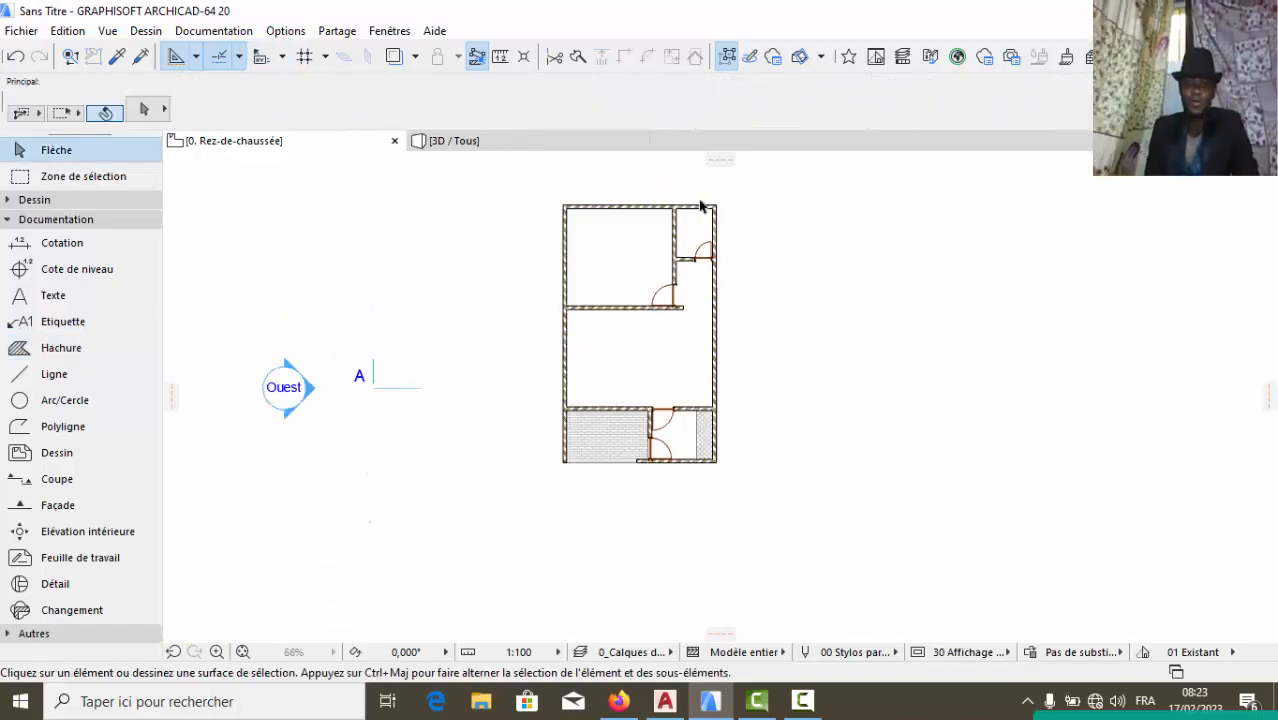
{"action": "scroll", "coordinate": [727, 405], "scroll_direction": "up", "scroll_amount": 3}
{"action": "scroll", "coordinate": [620, 452], "scroll_direction": "down", "scroll_amount": 2}
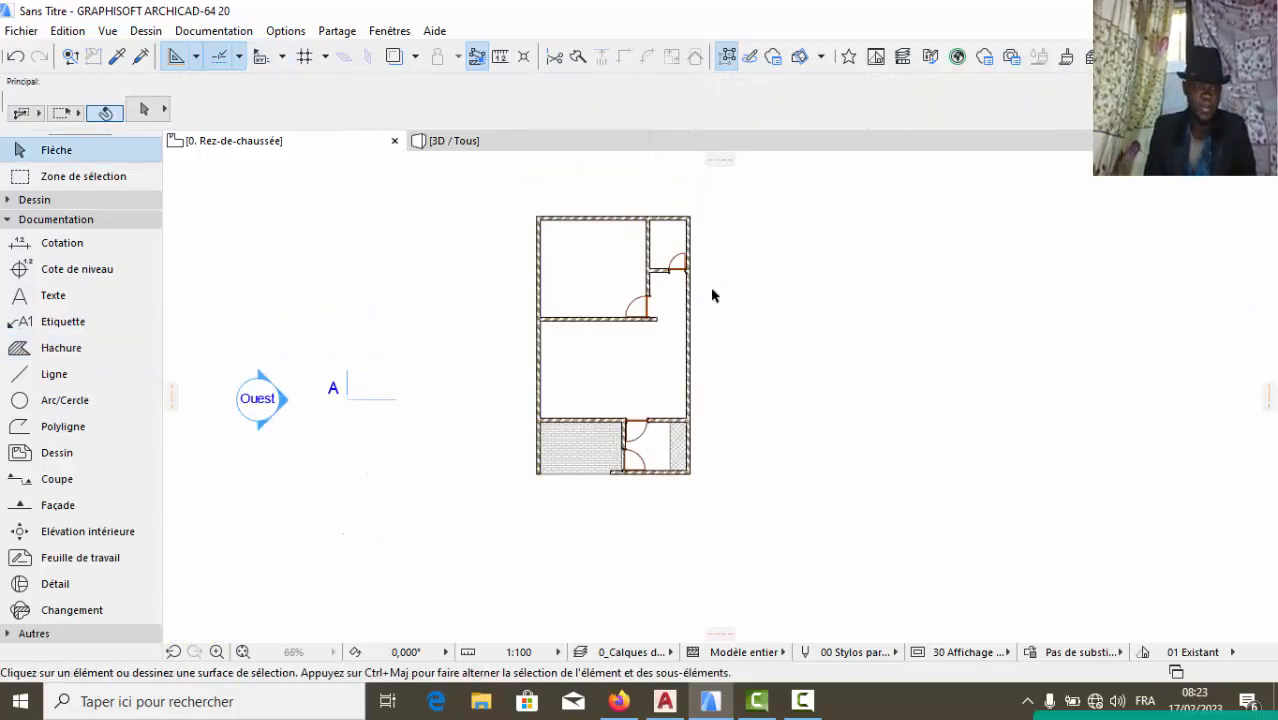
{"action": "scroll", "coordinate": [716, 293], "scroll_direction": "up", "scroll_amount": 1}
{"action": "left_click", "coordinate": [22, 222]}
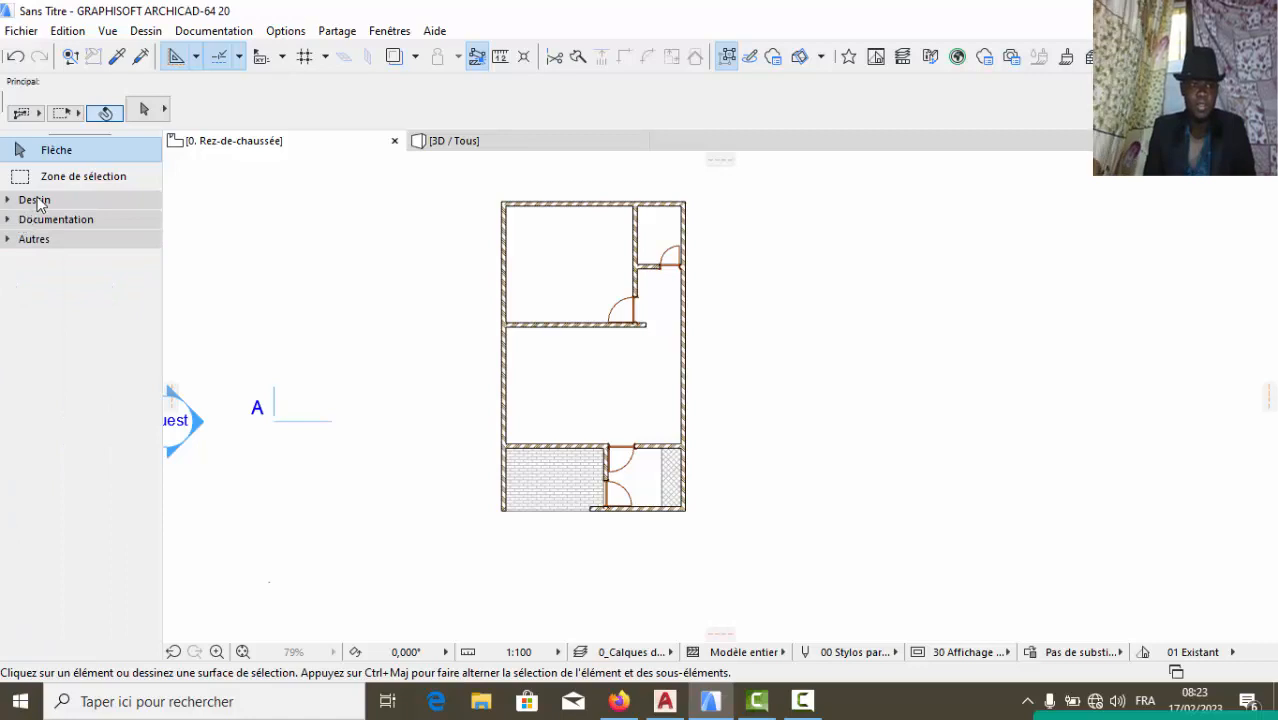
{"action": "left_click", "coordinate": [36, 201]}
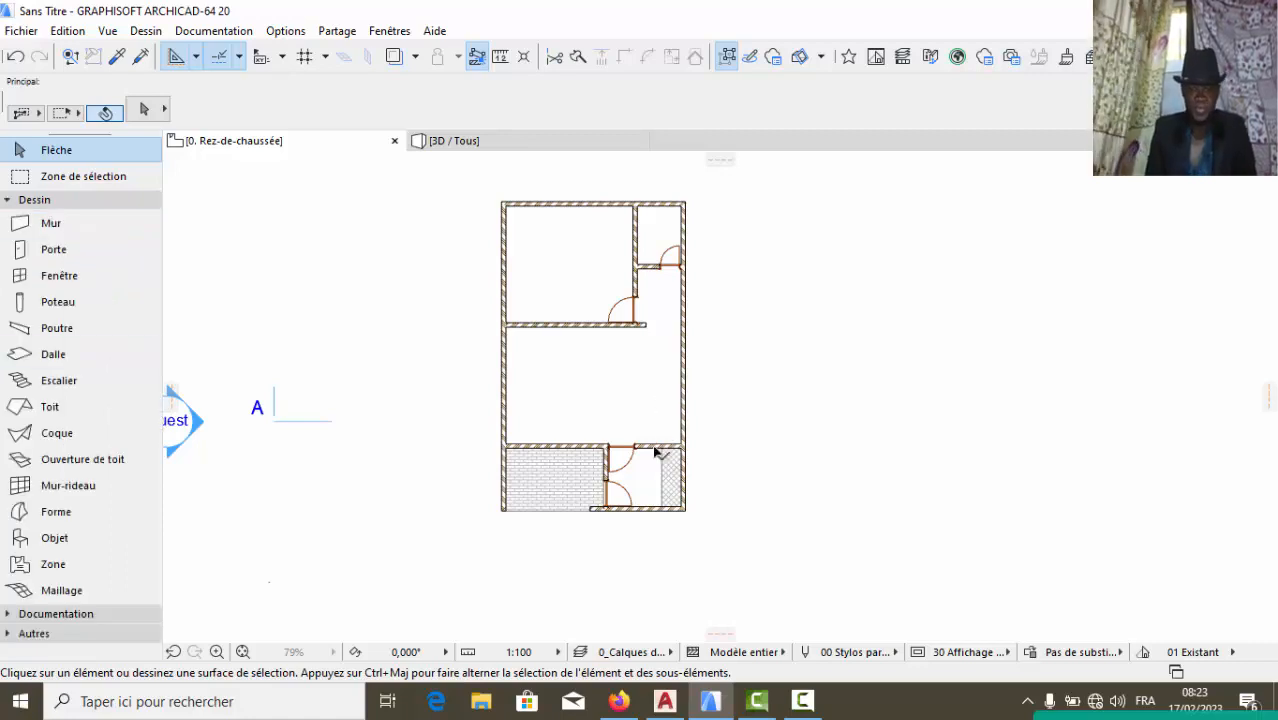
{"action": "scroll", "coordinate": [537, 508], "scroll_direction": "up", "scroll_amount": 1}
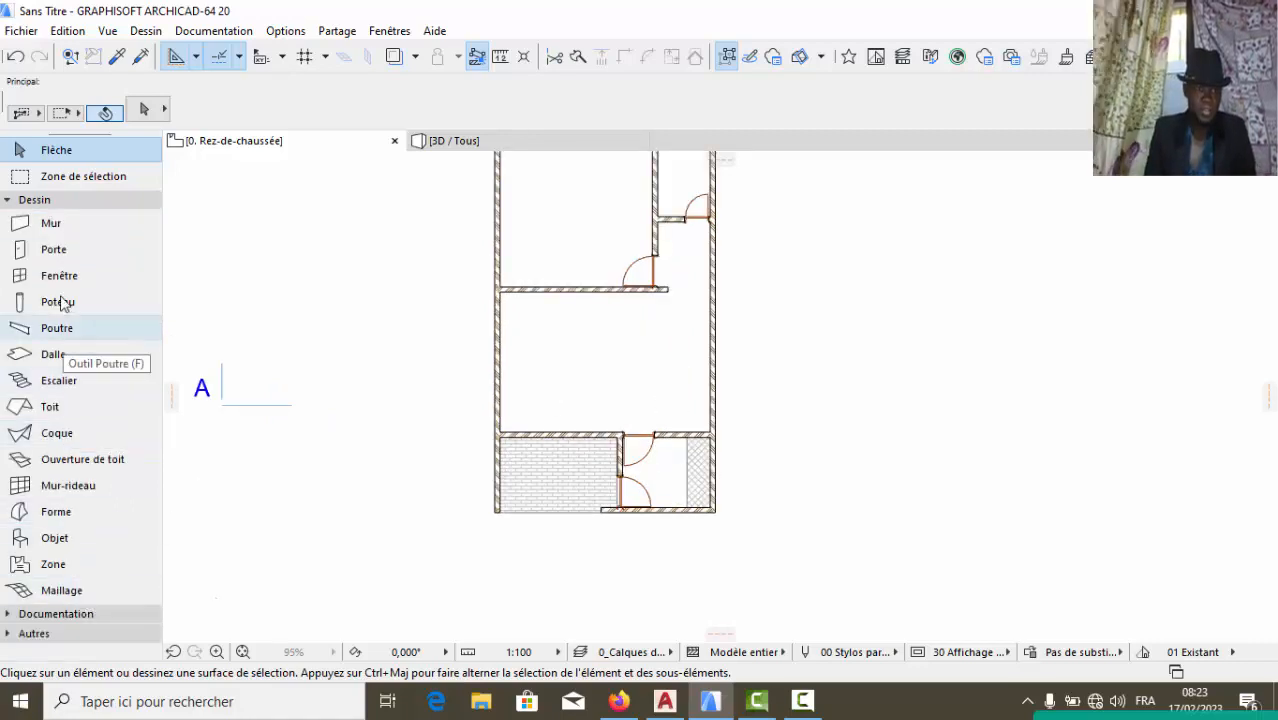
Set up the Line tool with the Hidden Line line type
{"action": "left_click", "coordinate": [49, 200]}
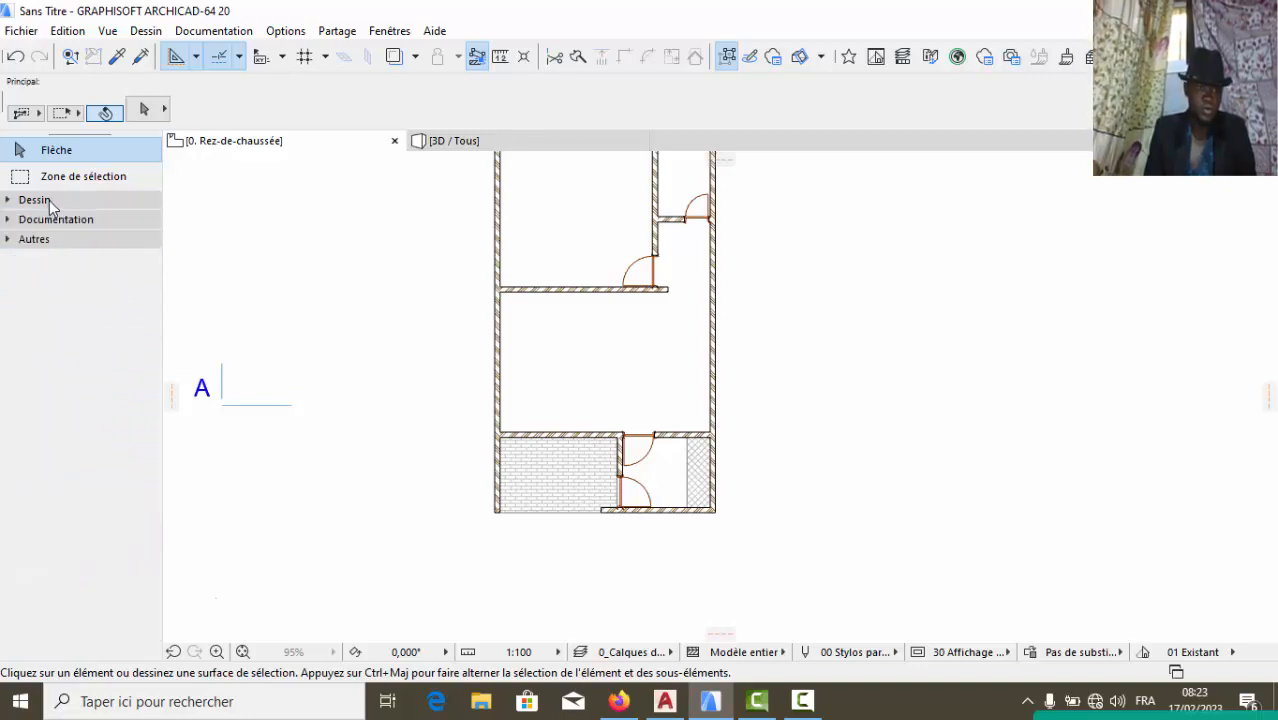
{"action": "left_click", "coordinate": [49, 219]}
{"action": "left_click", "coordinate": [54, 373]}
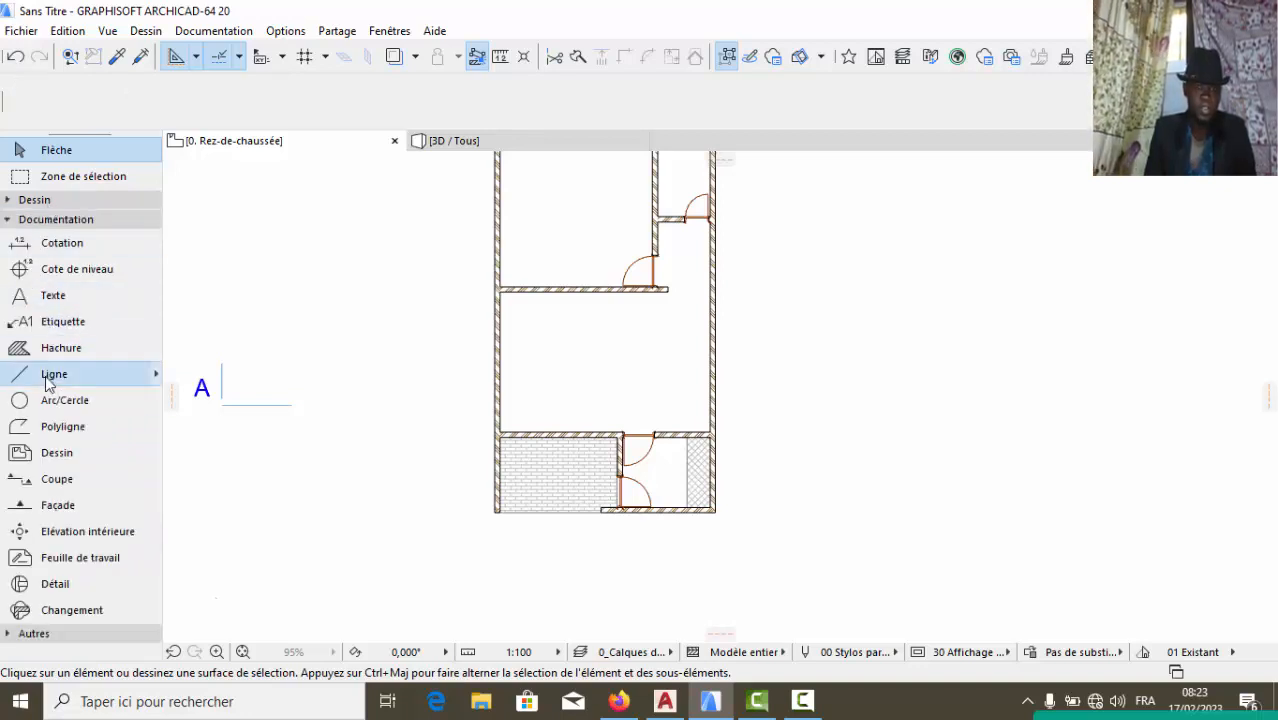
{"action": "left_click", "coordinate": [587, 110]}
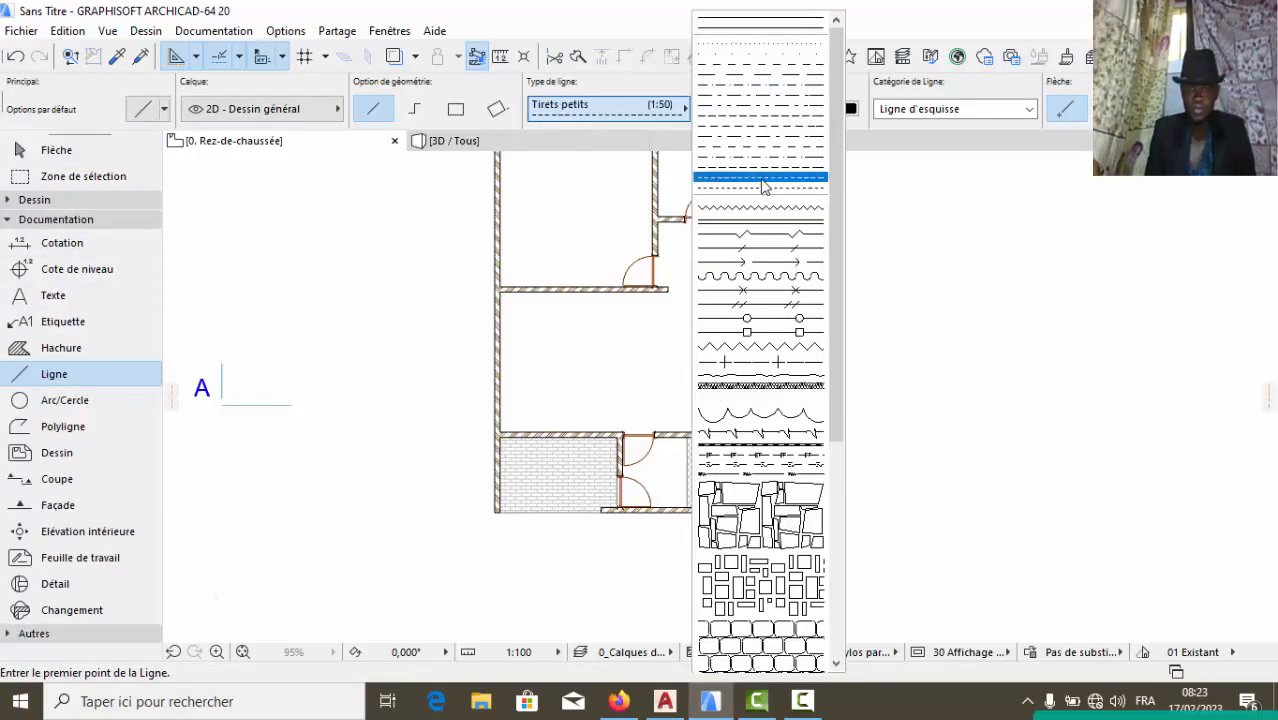
{"action": "left_click", "coordinate": [630, 128]}
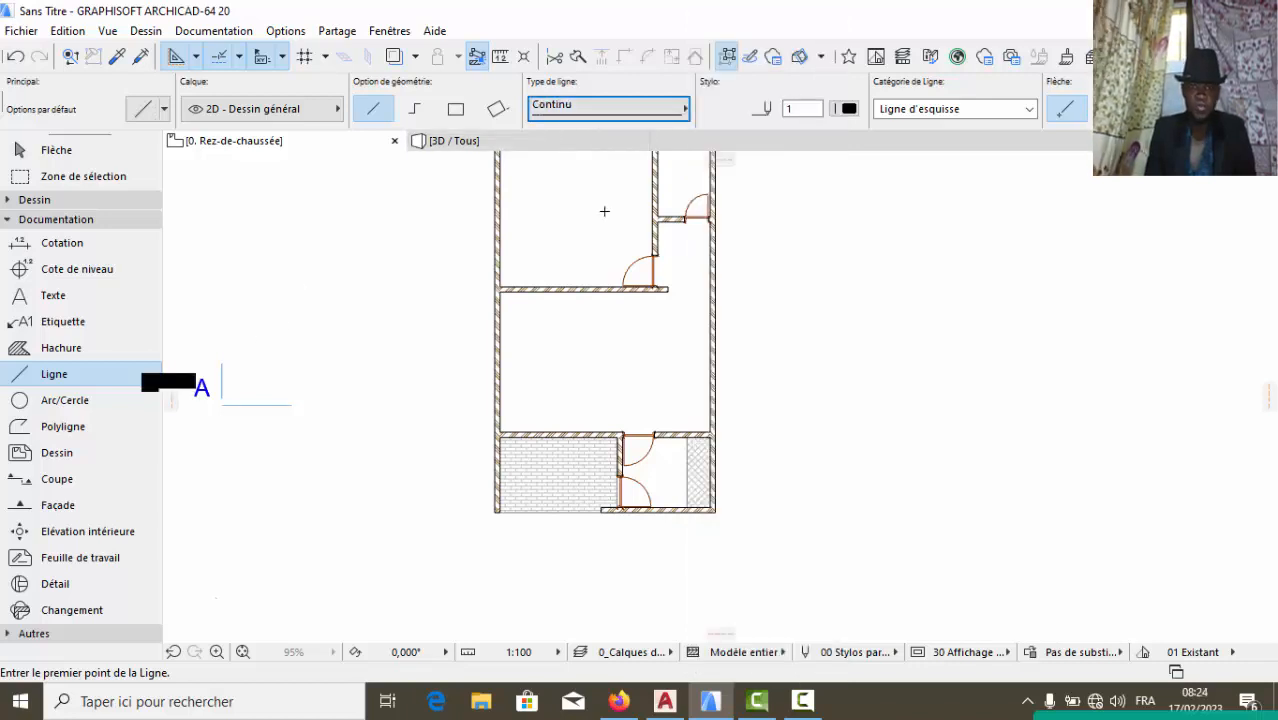
{"action": "left_click", "coordinate": [620, 112]}
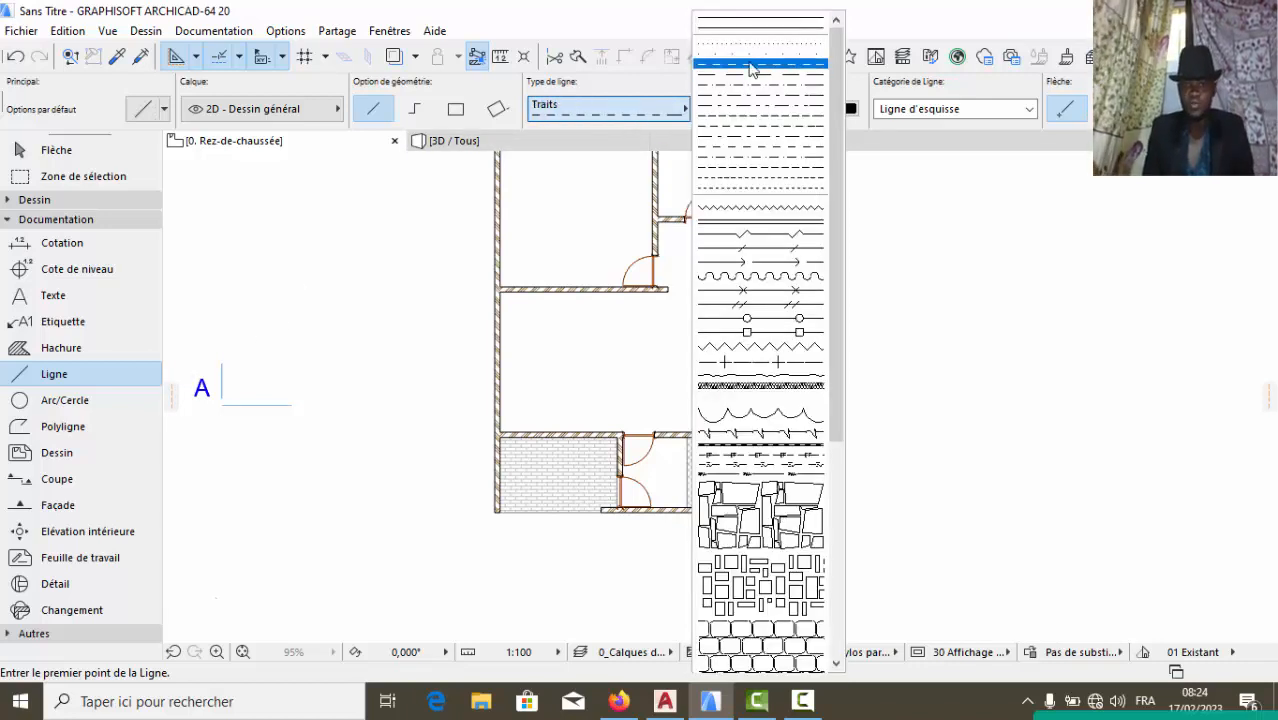
{"action": "left_click", "coordinate": [774, 182]}
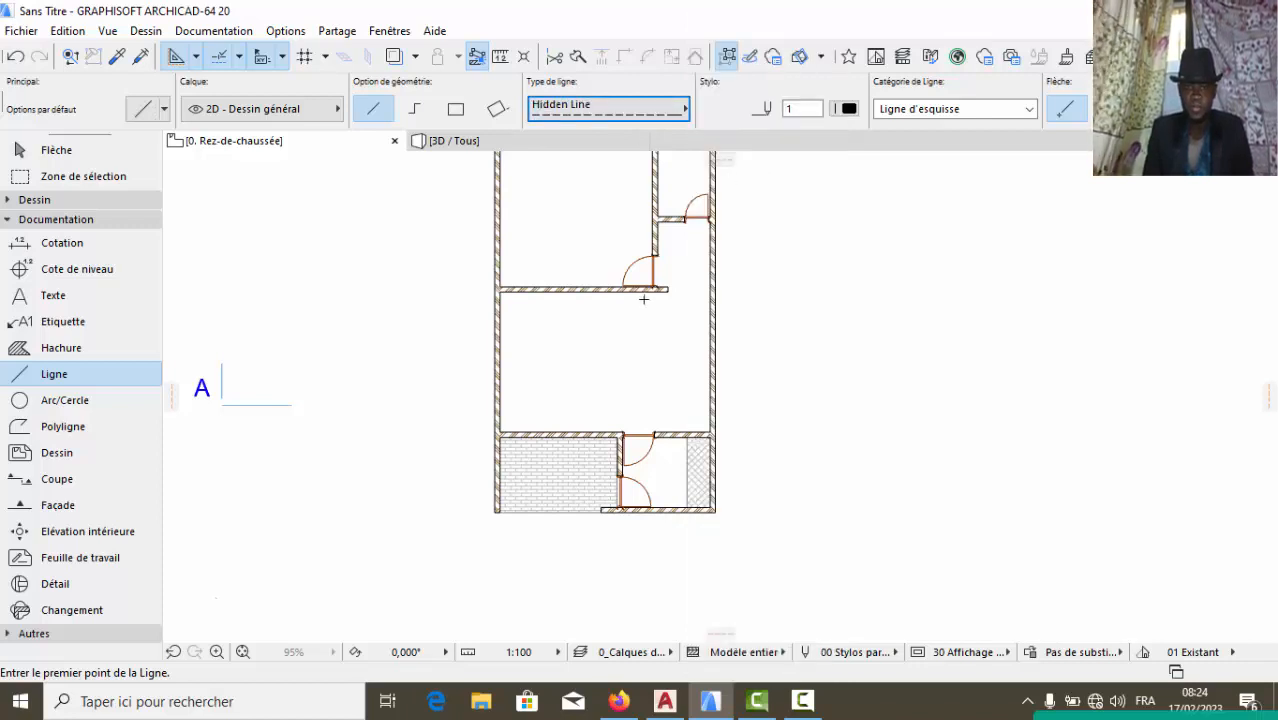
Draw a hidden-line rectangle across the gap between the free end of the middle partition wall and the east exterior wall
{"action": "scroll", "coordinate": [643, 299], "scroll_direction": "up", "scroll_amount": 5}
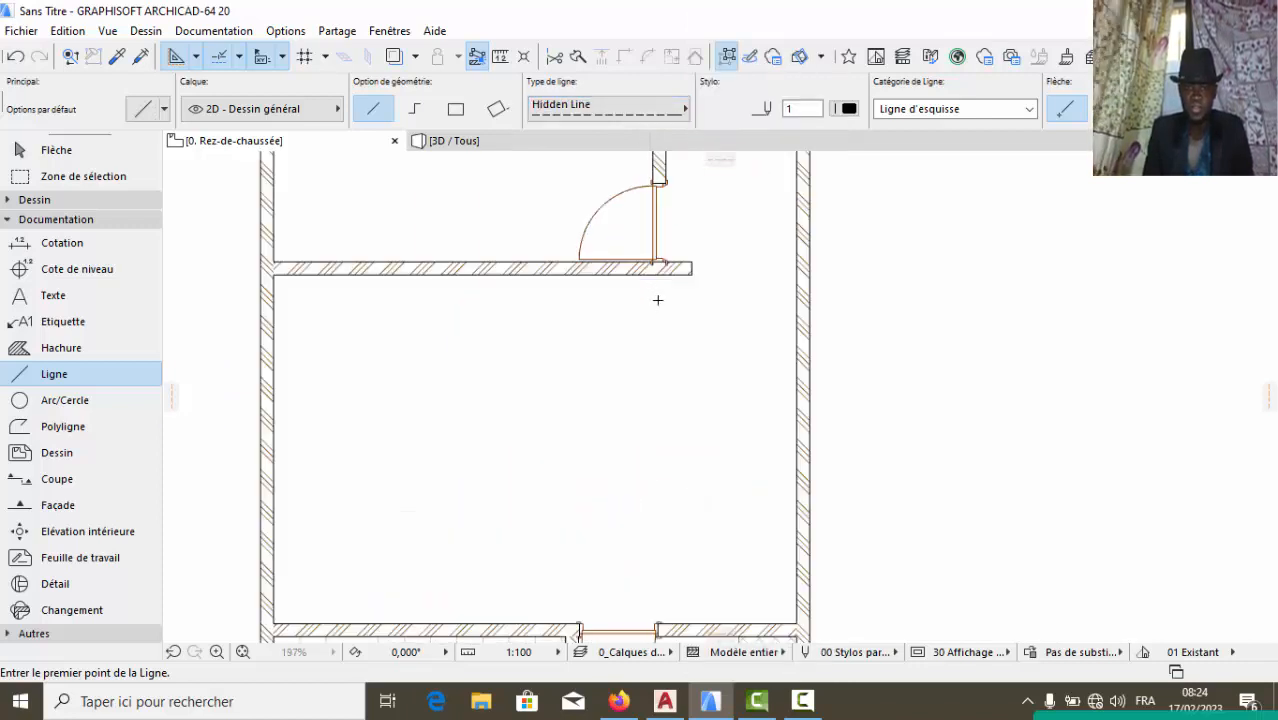
{"action": "left_click", "coordinate": [462, 117]}
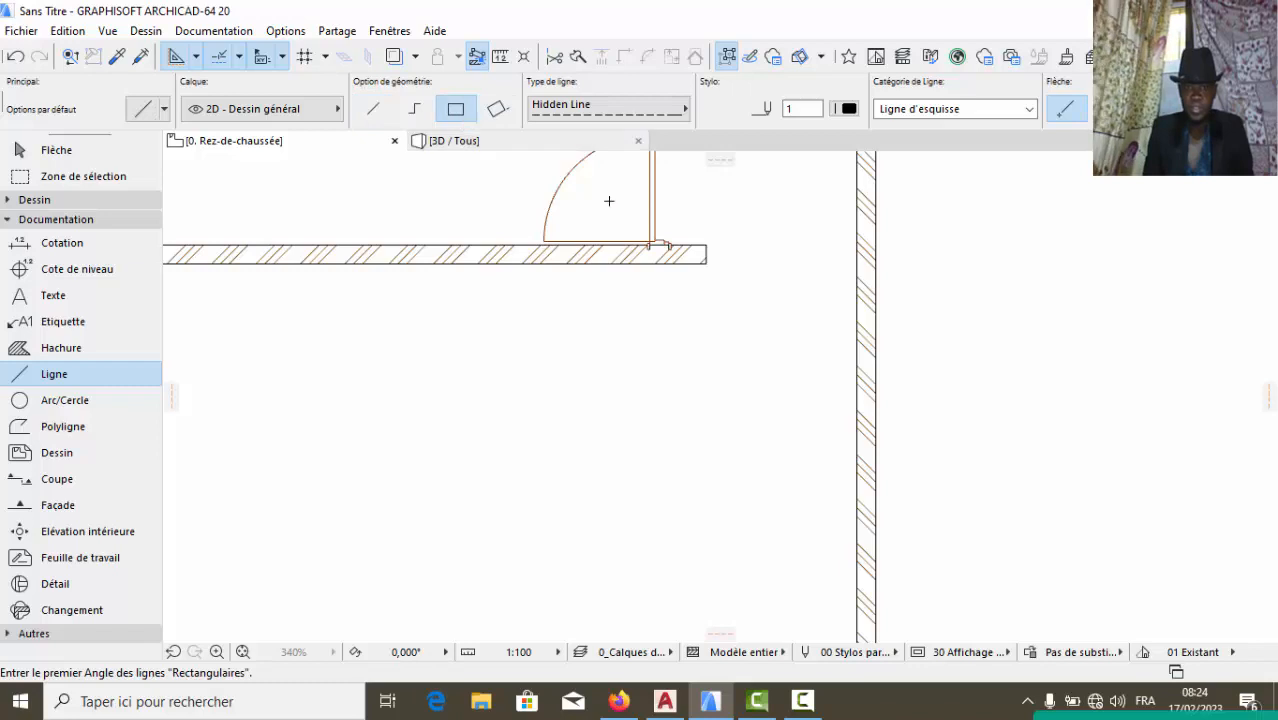
{"action": "left_click", "coordinate": [706, 261]}
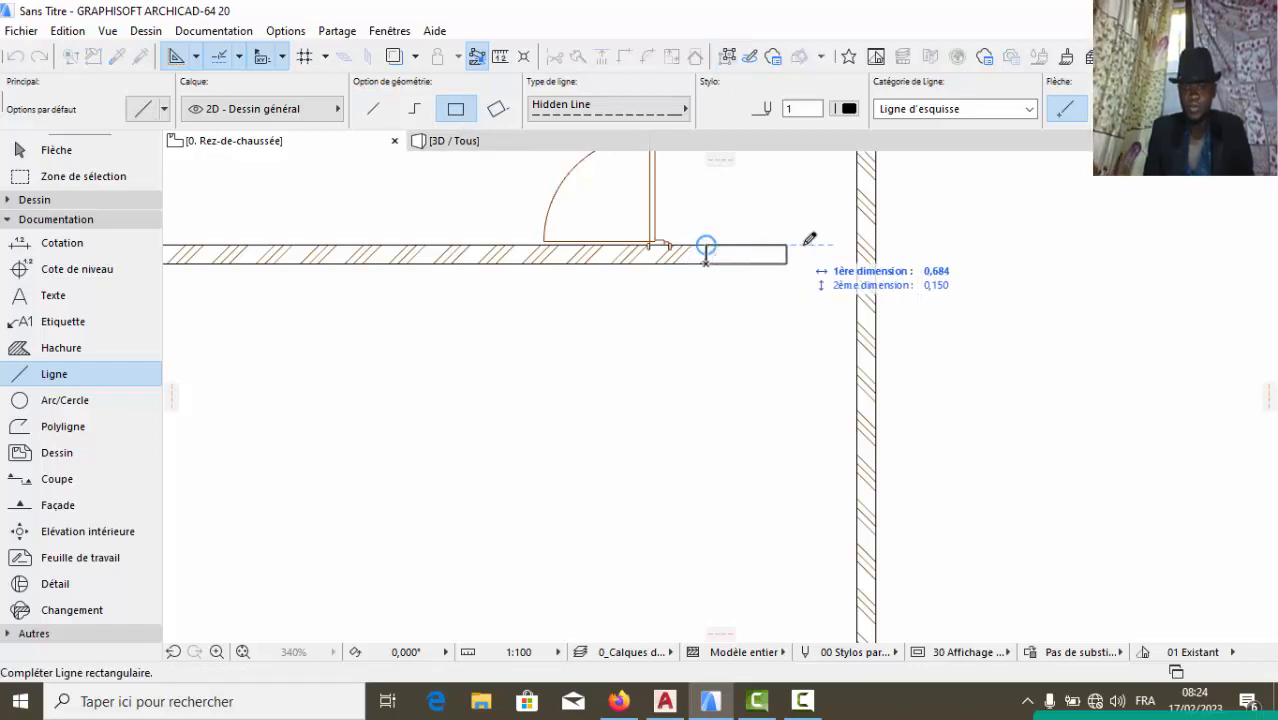
{"action": "left_click", "coordinate": [860, 243]}
{"action": "scroll", "coordinate": [860, 243], "scroll_direction": "down", "scroll_amount": 4}
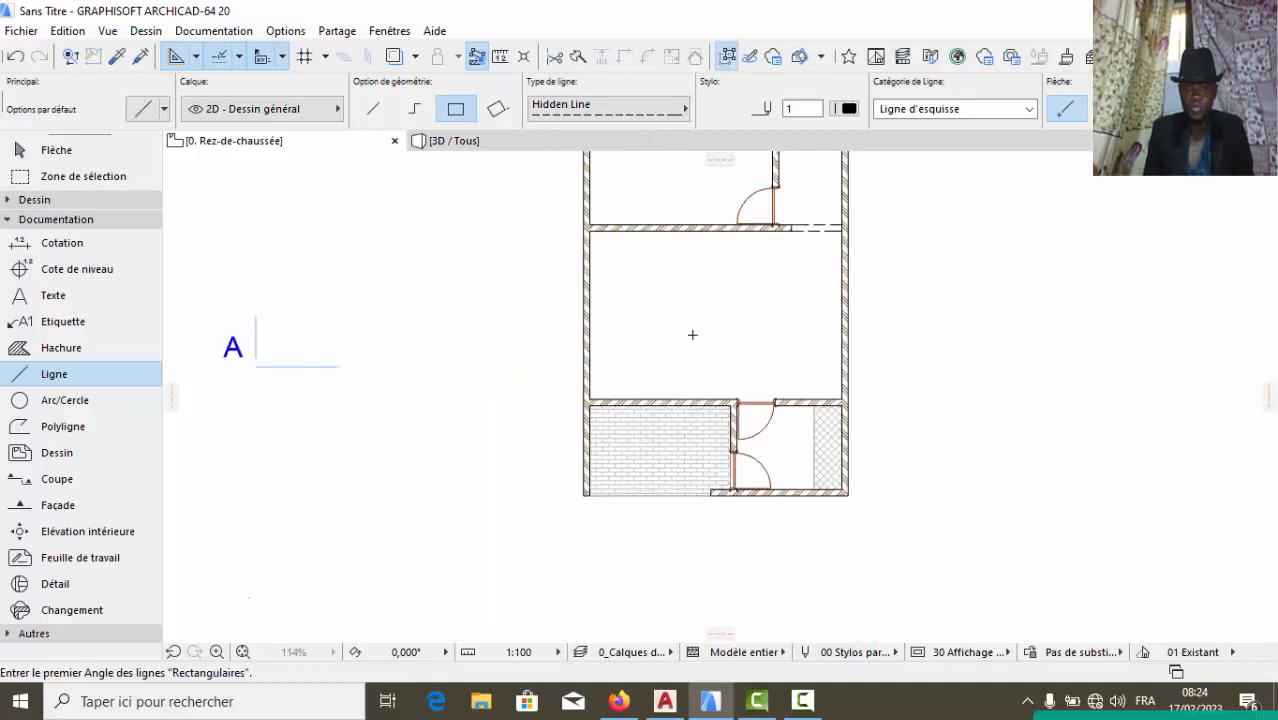
Draw a hidden-line rectangle across the front opening of the brick-hatched terrace, from the front wall's free end to the west wall
{"action": "scroll", "coordinate": [725, 450], "scroll_direction": "up", "scroll_amount": 2}
{"action": "scroll", "coordinate": [702, 546], "scroll_direction": "up", "scroll_amount": 2}
{"action": "left_click", "coordinate": [708, 526]}
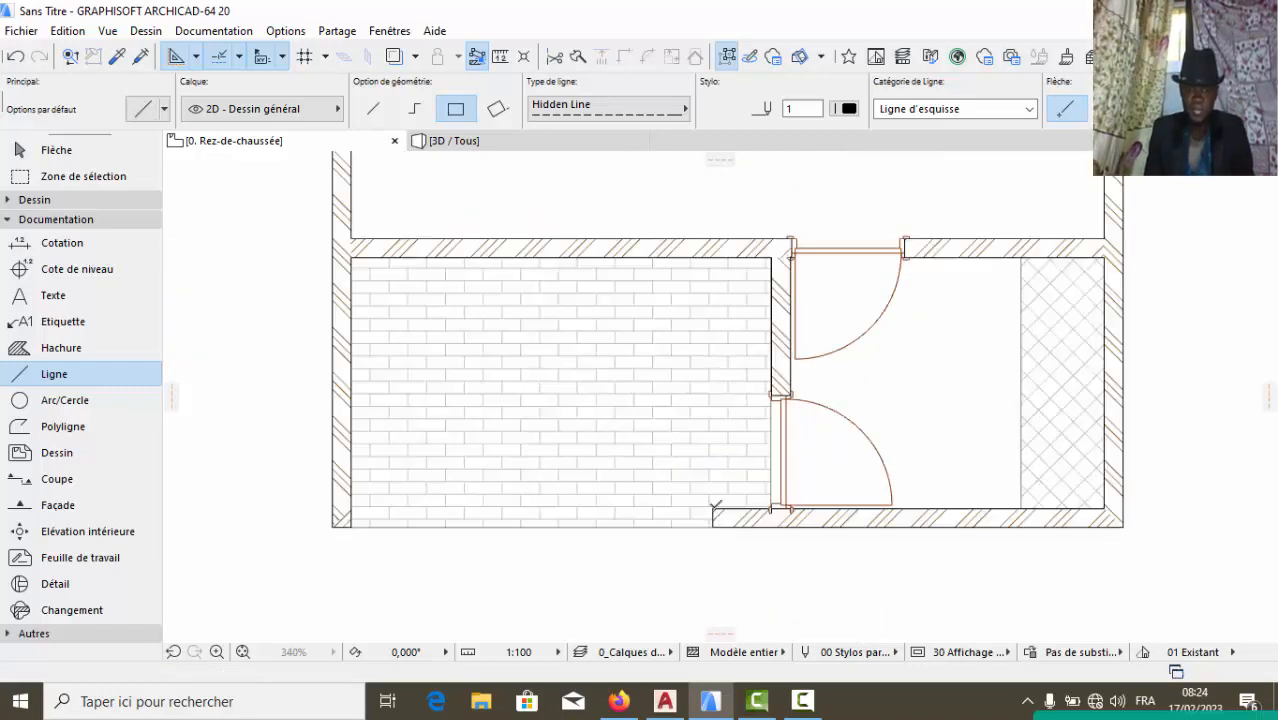
{"action": "left_click", "coordinate": [358, 512]}
{"action": "scroll", "coordinate": [560, 522], "scroll_direction": "down", "scroll_amount": 6}
{"action": "scroll", "coordinate": [596, 453], "scroll_direction": "up", "scroll_amount": 2}
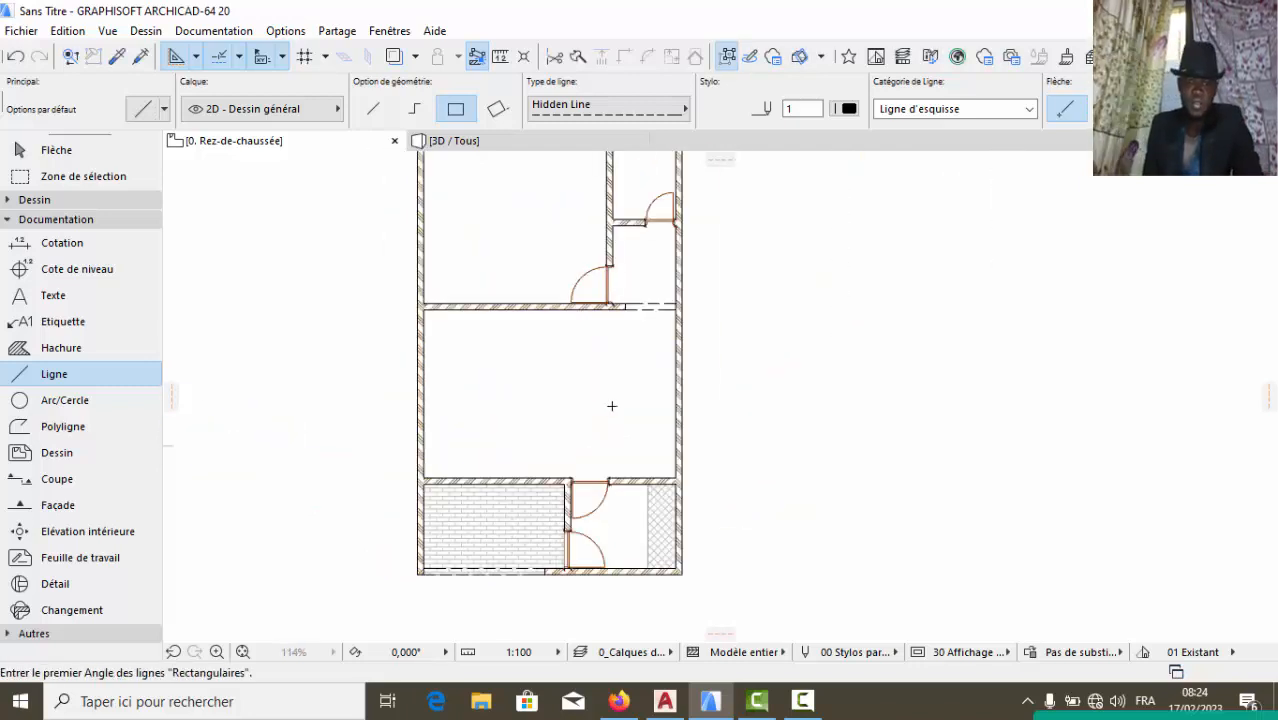
{"action": "key", "text": "Escape"}
{"action": "scroll", "coordinate": [596, 285], "scroll_direction": "down", "scroll_amount": 3}
{"action": "scroll", "coordinate": [613, 328], "scroll_direction": "up", "scroll_amount": 2}
{"action": "scroll", "coordinate": [625, 460], "scroll_direction": "down", "scroll_amount": 2}
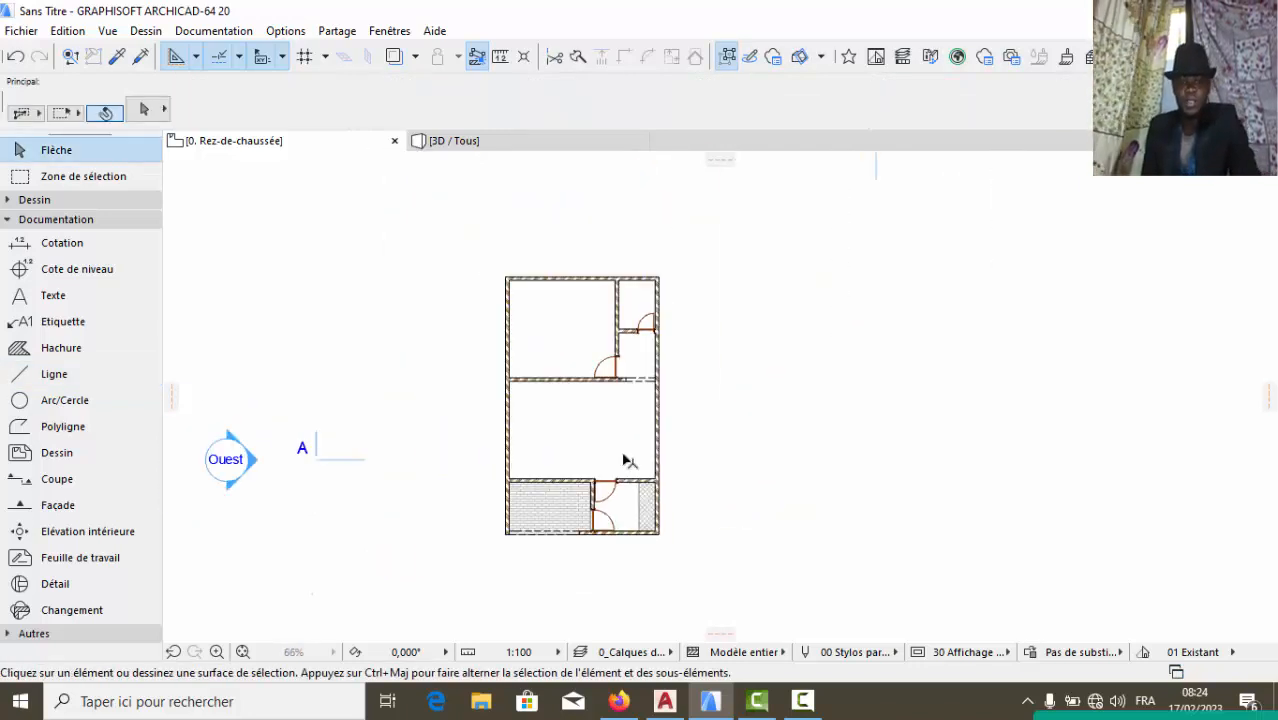
{"action": "scroll", "coordinate": [625, 460], "scroll_direction": "up", "scroll_amount": 1}
{"action": "scroll", "coordinate": [590, 352], "scroll_direction": "down", "scroll_amount": 1}
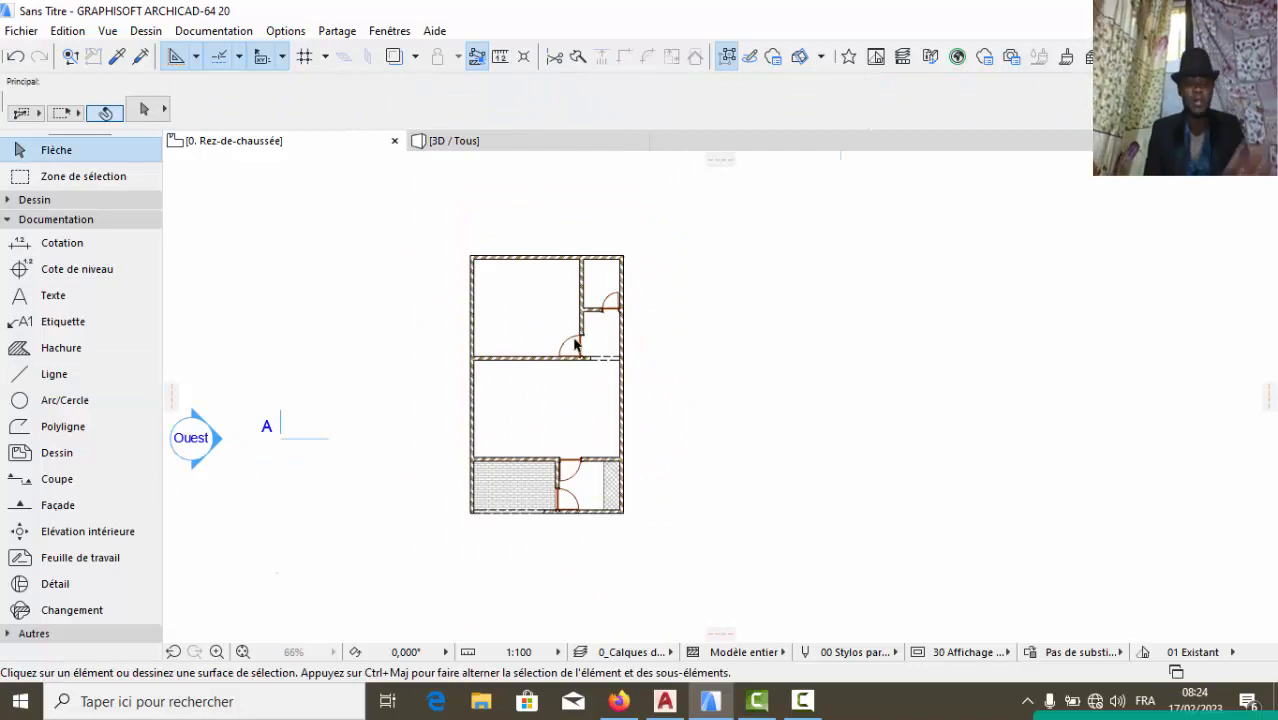
Choose Fenêtre coulissante 2 vantaux 20 from the Fenêtres coulissantes 20 library folder as the default window
{"action": "left_click", "coordinate": [40, 200]}
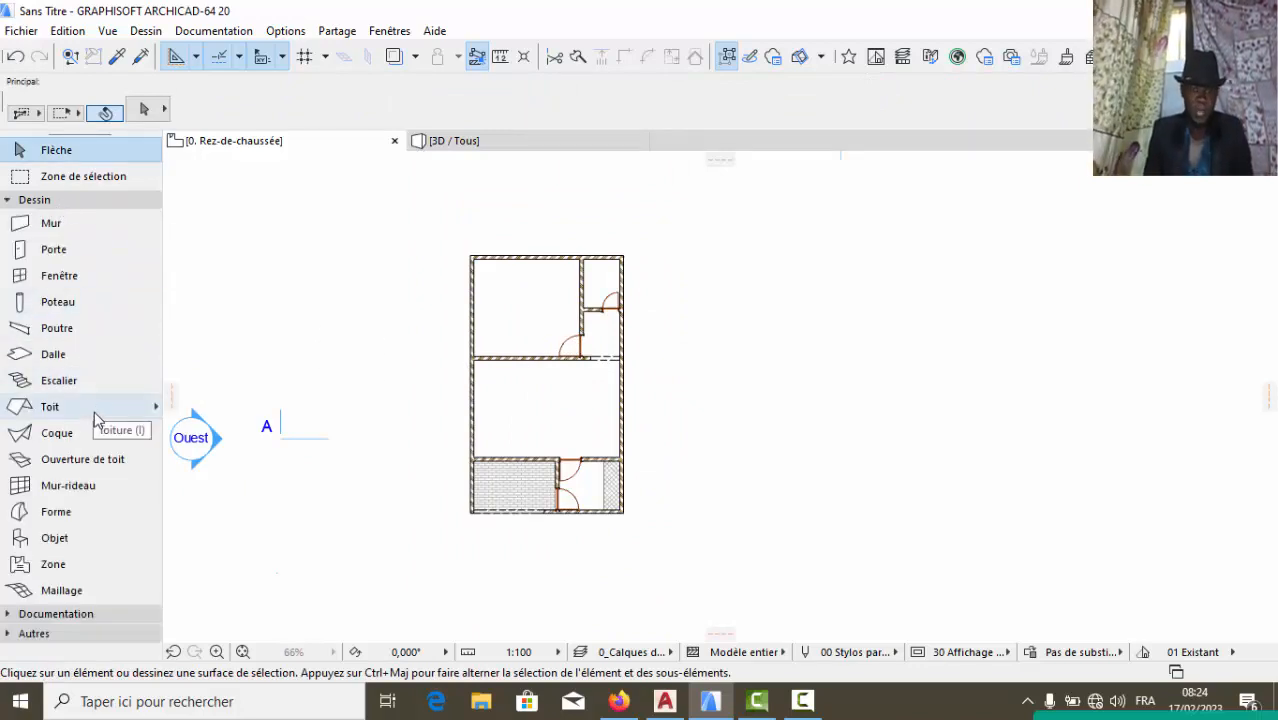
{"action": "left_click", "coordinate": [60, 280]}
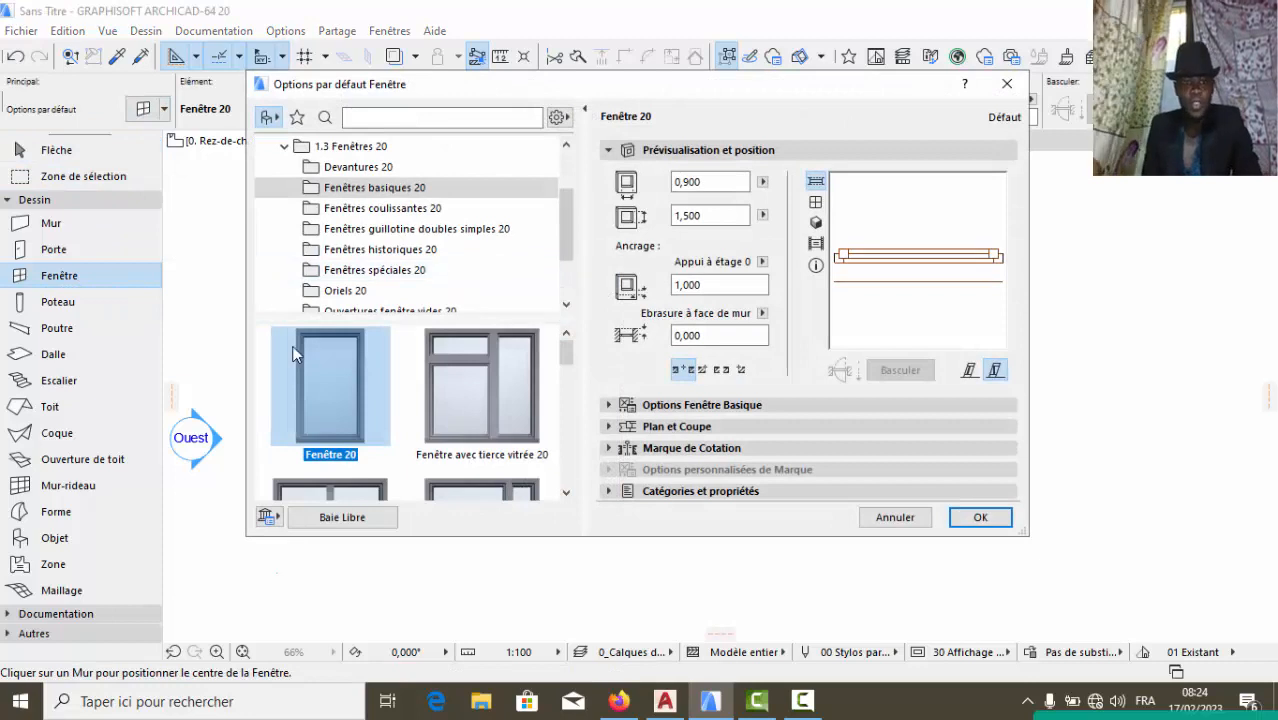
{"action": "left_click", "coordinate": [338, 190]}
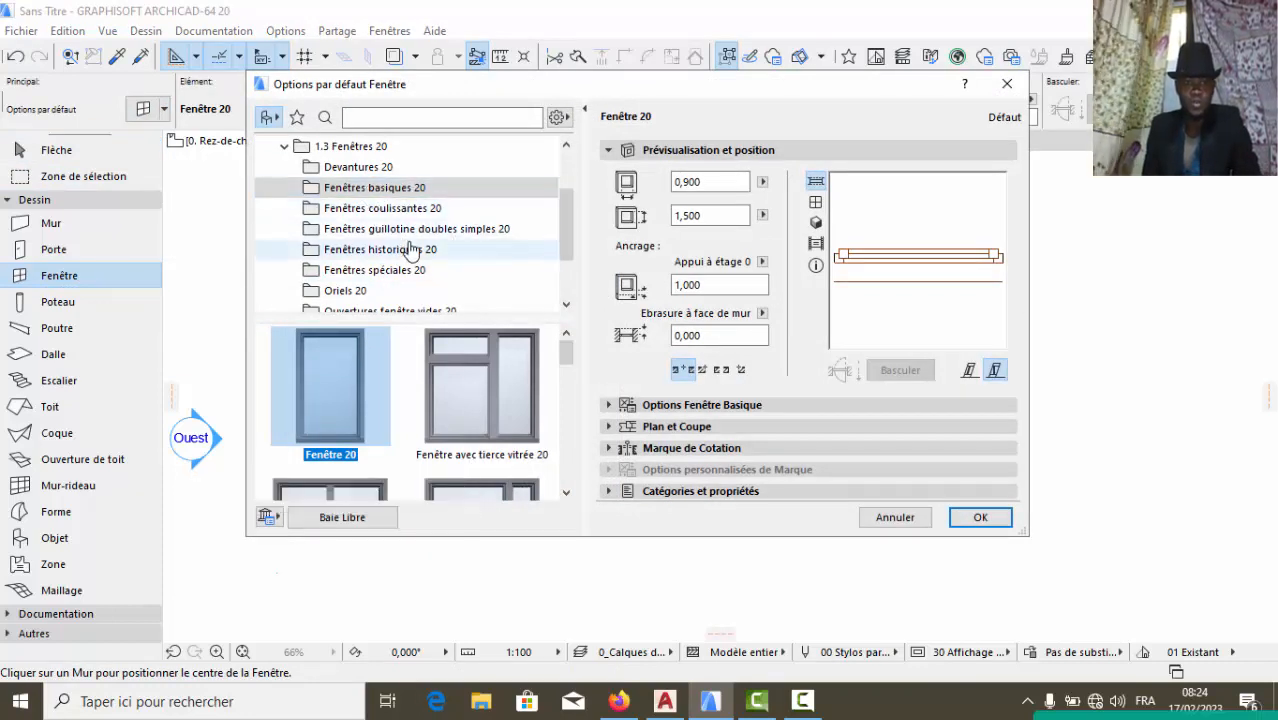
{"action": "scroll", "coordinate": [414, 250], "scroll_direction": "down", "scroll_amount": 2}
{"action": "scroll", "coordinate": [418, 262], "scroll_direction": "up", "scroll_amount": 3}
{"action": "scroll", "coordinate": [464, 394], "scroll_direction": "down", "scroll_amount": 3}
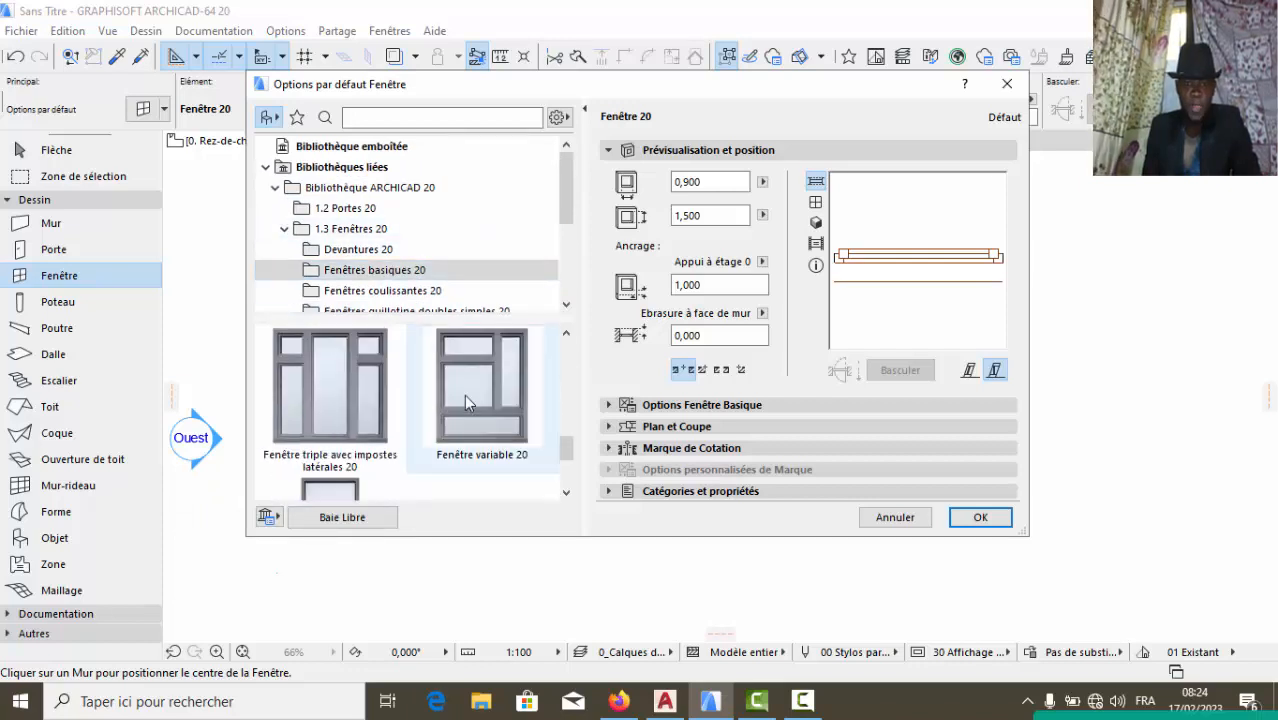
{"action": "scroll", "coordinate": [463, 393], "scroll_direction": "up", "scroll_amount": 4}
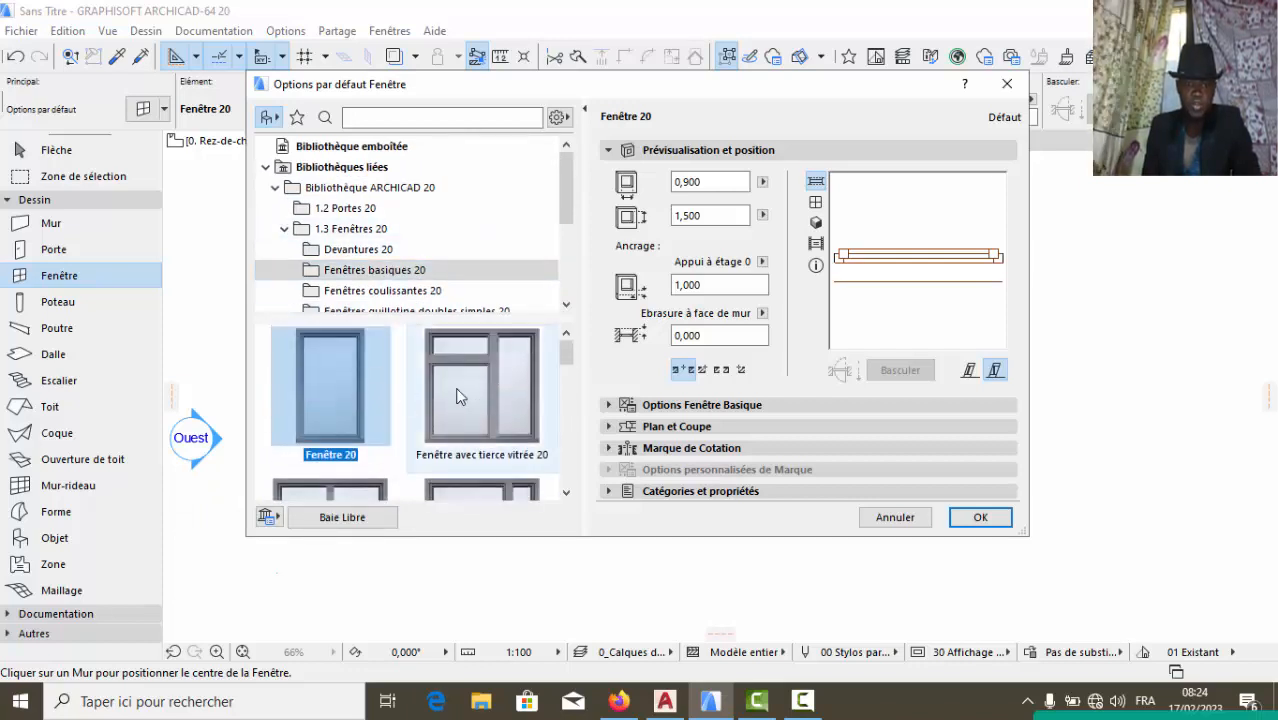
{"action": "left_click", "coordinate": [386, 291]}
{"action": "left_click", "coordinate": [363, 375]}
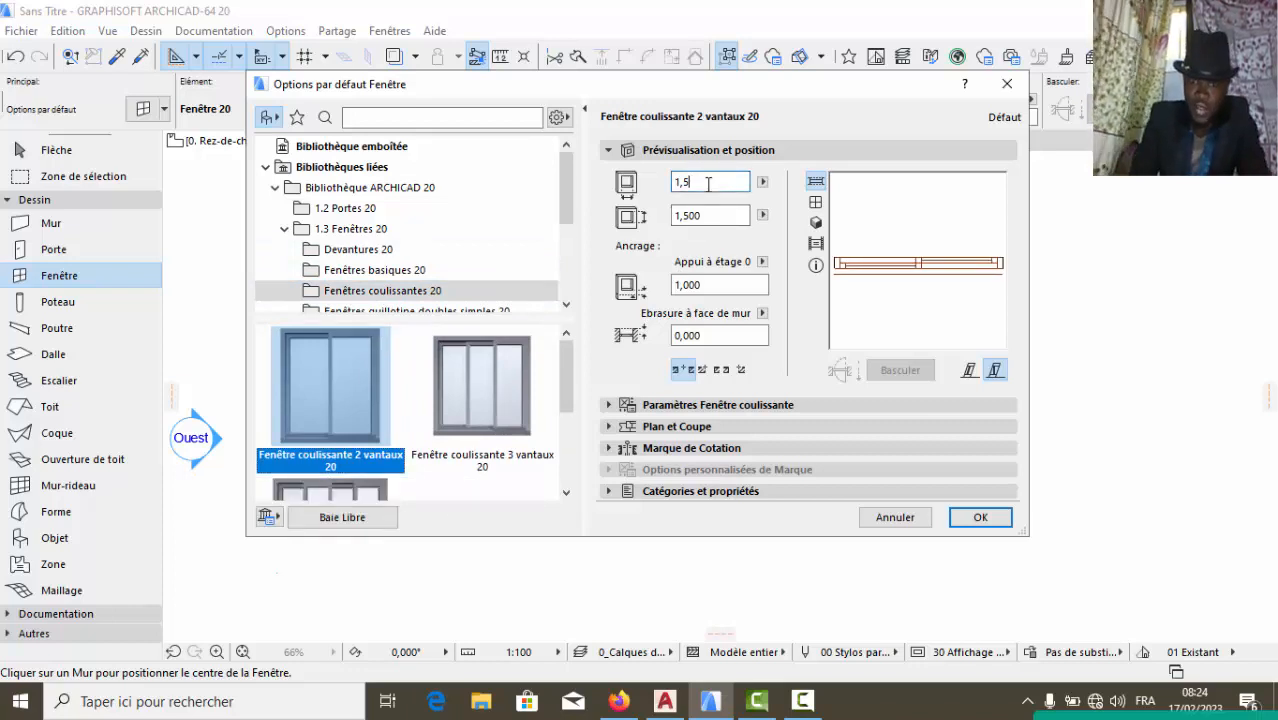
Set the default sliding window's width and height to 1,200 and confirm the window settings
{"action": "type", "text": "1,2"}
{"action": "left_click", "coordinate": [715, 215]}
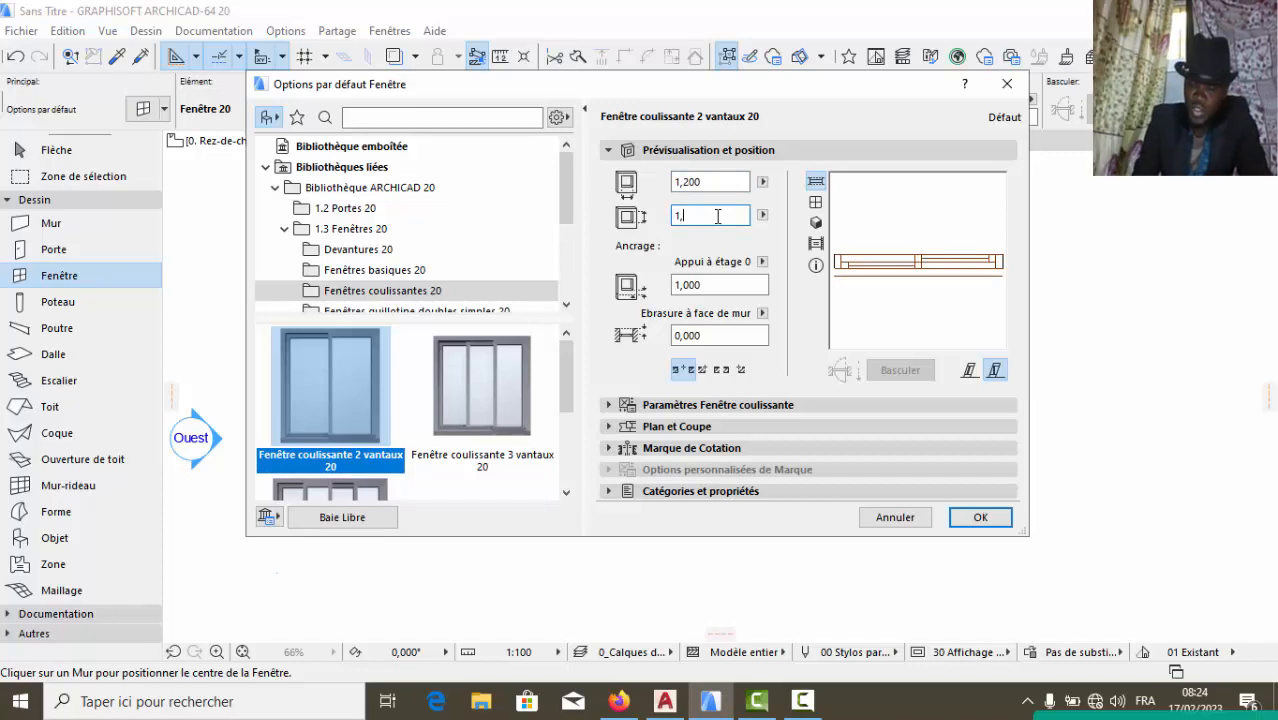
{"action": "type", "text": "1,200"}
{"action": "left_click", "coordinate": [724, 288]}
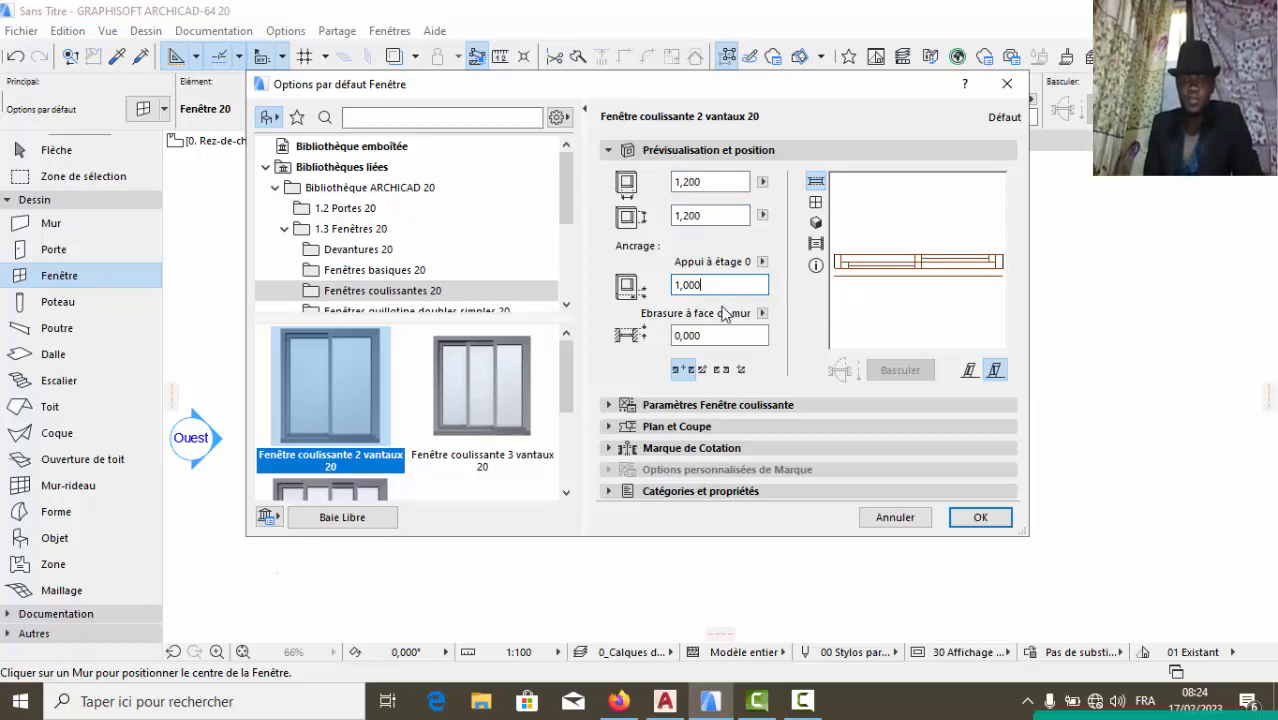
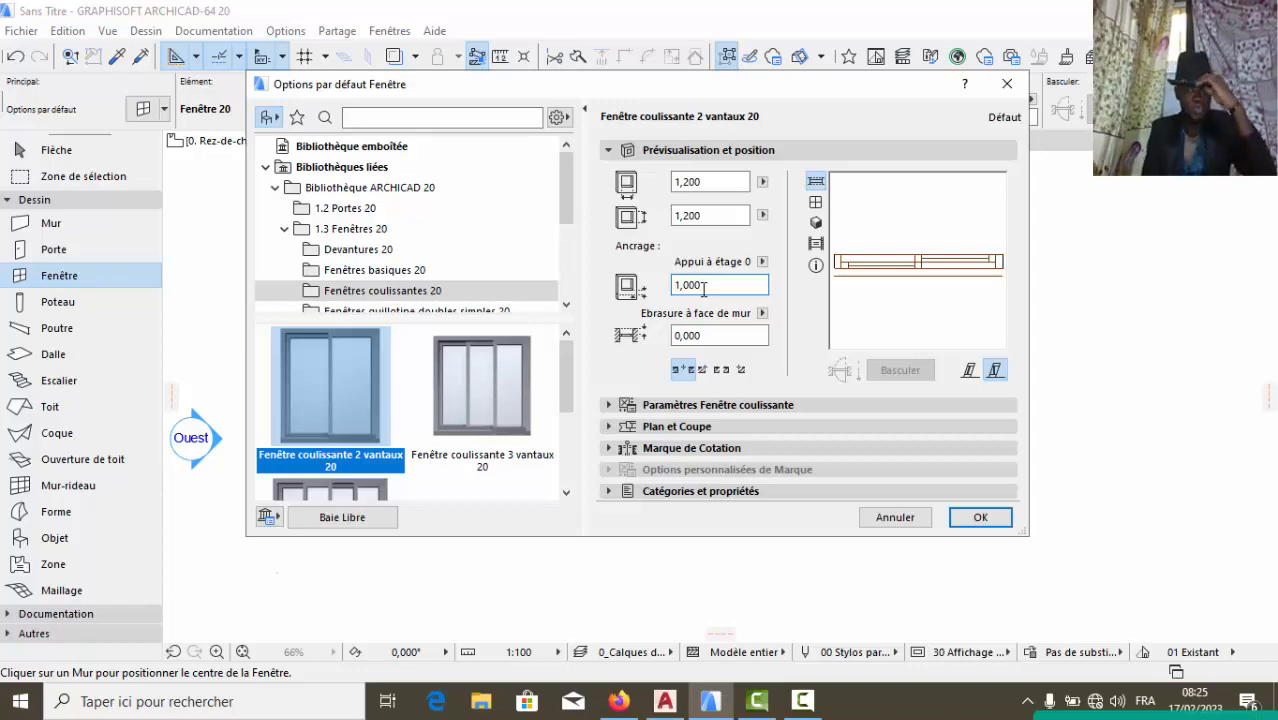
{"action": "left_click", "coordinate": [975, 517]}
Place a centre-anchored sliding window in the north exterior wall of the large room
{"action": "scroll", "coordinate": [550, 263], "scroll_direction": "up", "scroll_amount": 3}
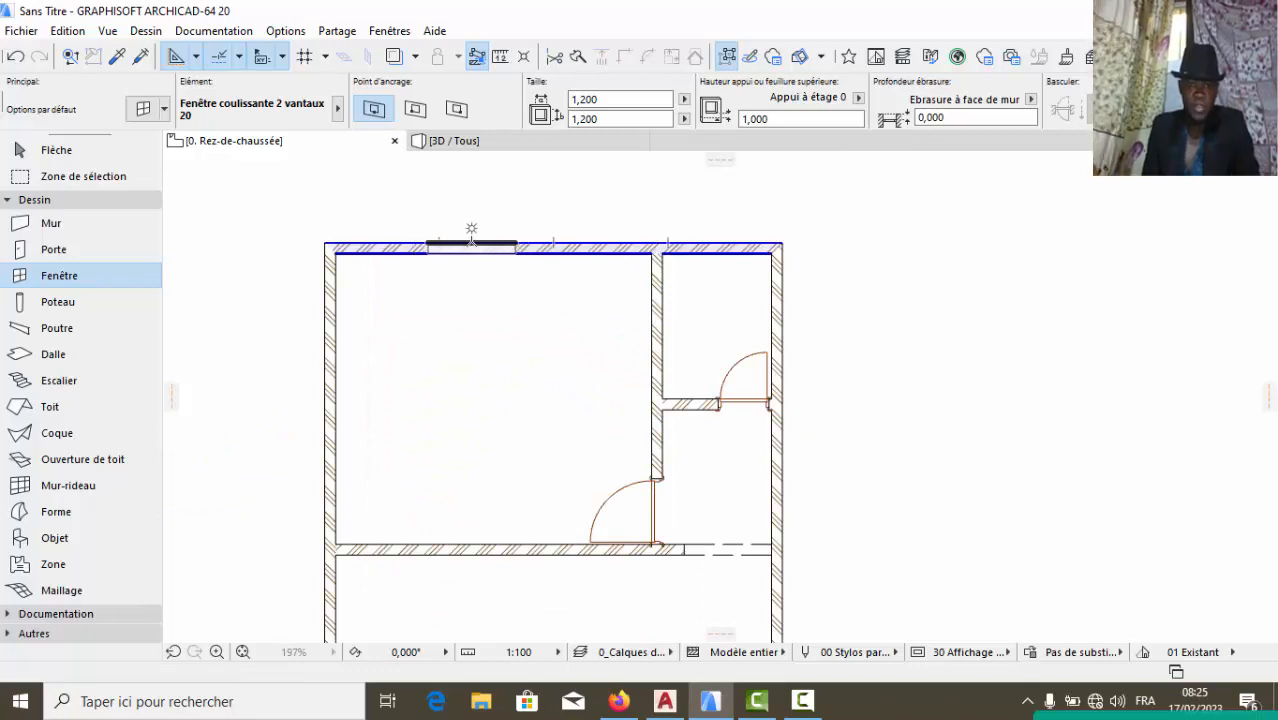
{"action": "left_click", "coordinate": [481, 228]}
{"action": "left_click", "coordinate": [491, 194]}
Place a side-anchored sliding window at the west end of the wall between the central room and the brick-hatched terrace
{"action": "scroll", "coordinate": [491, 200], "scroll_direction": "down", "scroll_amount": 2}
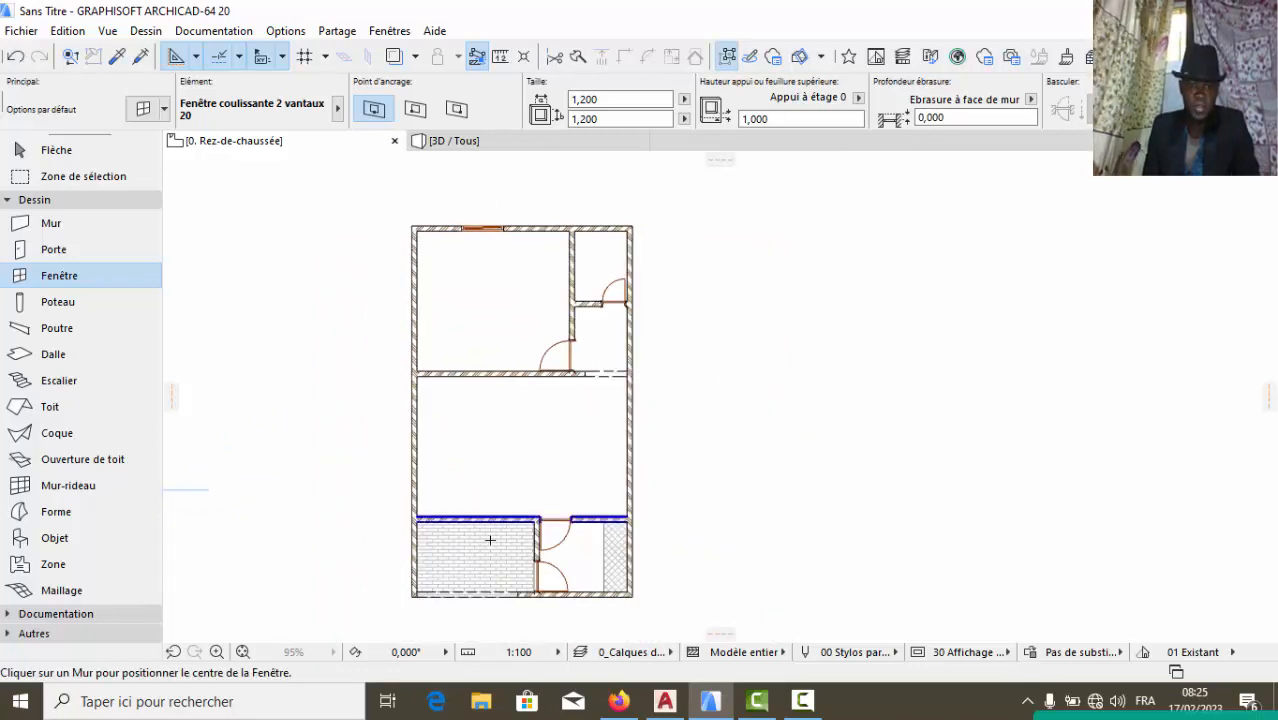
{"action": "scroll", "coordinate": [480, 546], "scroll_direction": "up", "scroll_amount": 4}
{"action": "scroll", "coordinate": [409, 507], "scroll_direction": "up", "scroll_amount": 1}
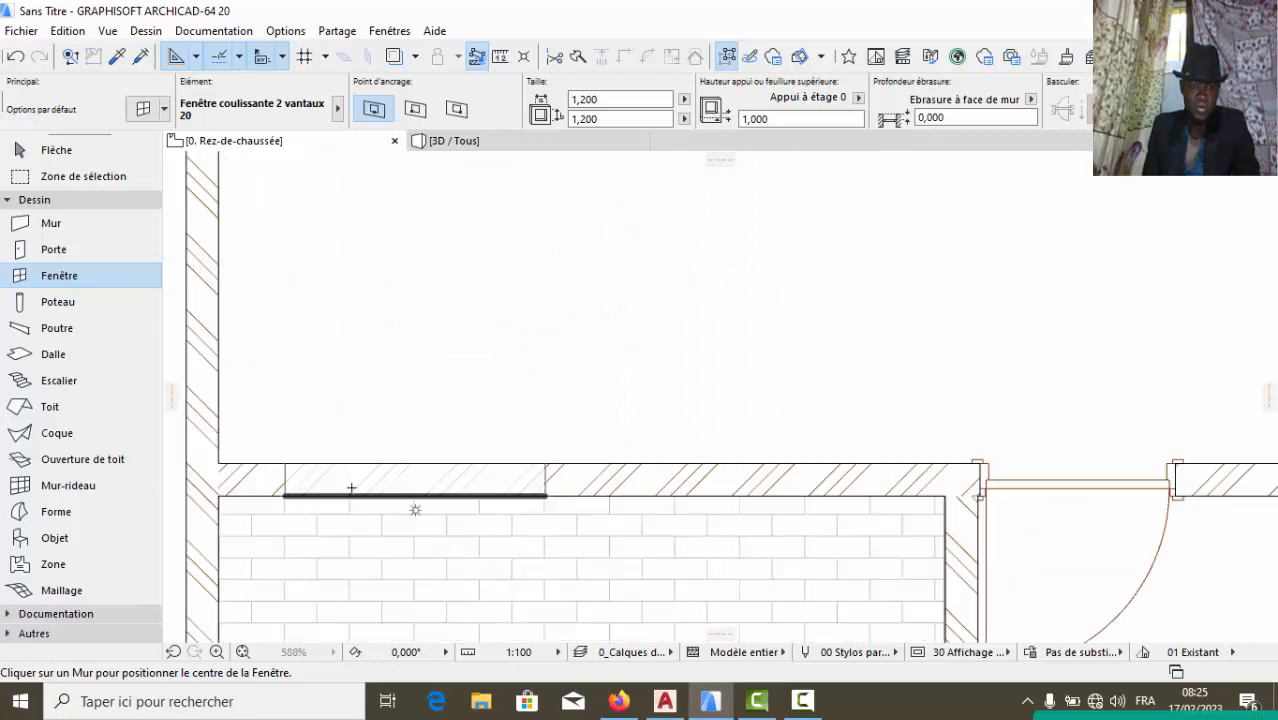
{"action": "left_click", "coordinate": [415, 105]}
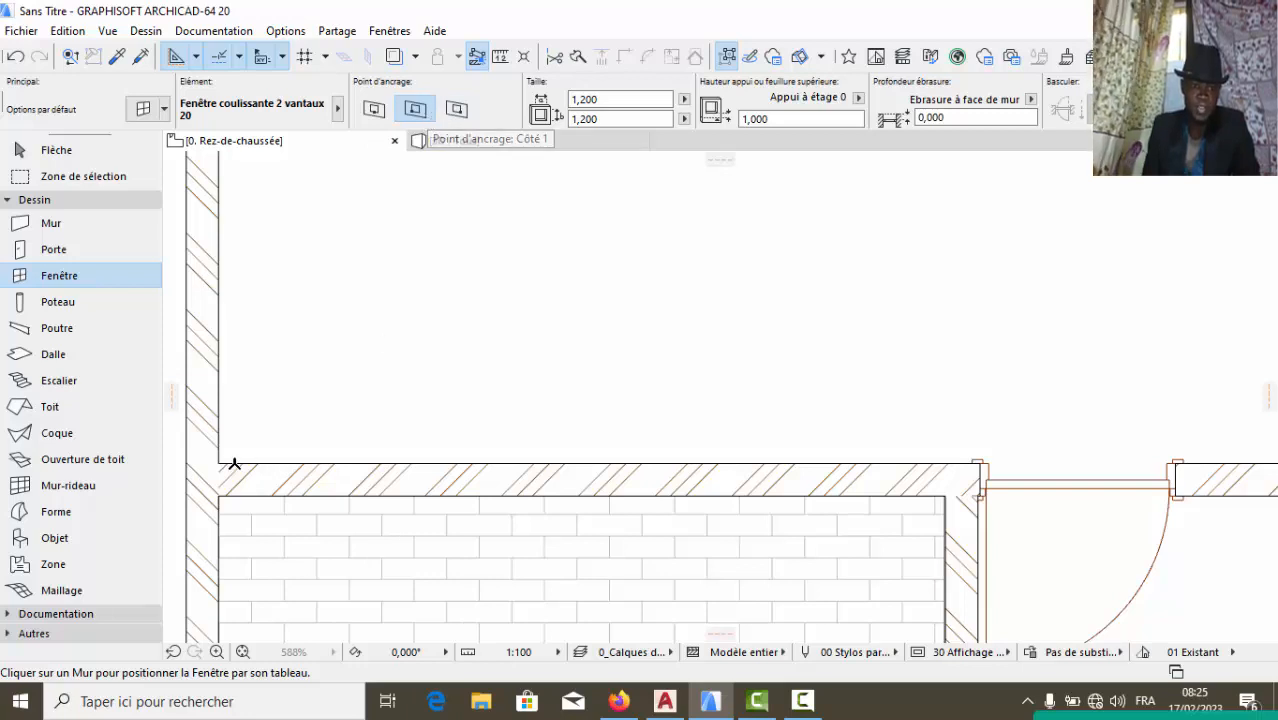
{"action": "left_click", "coordinate": [456, 108]}
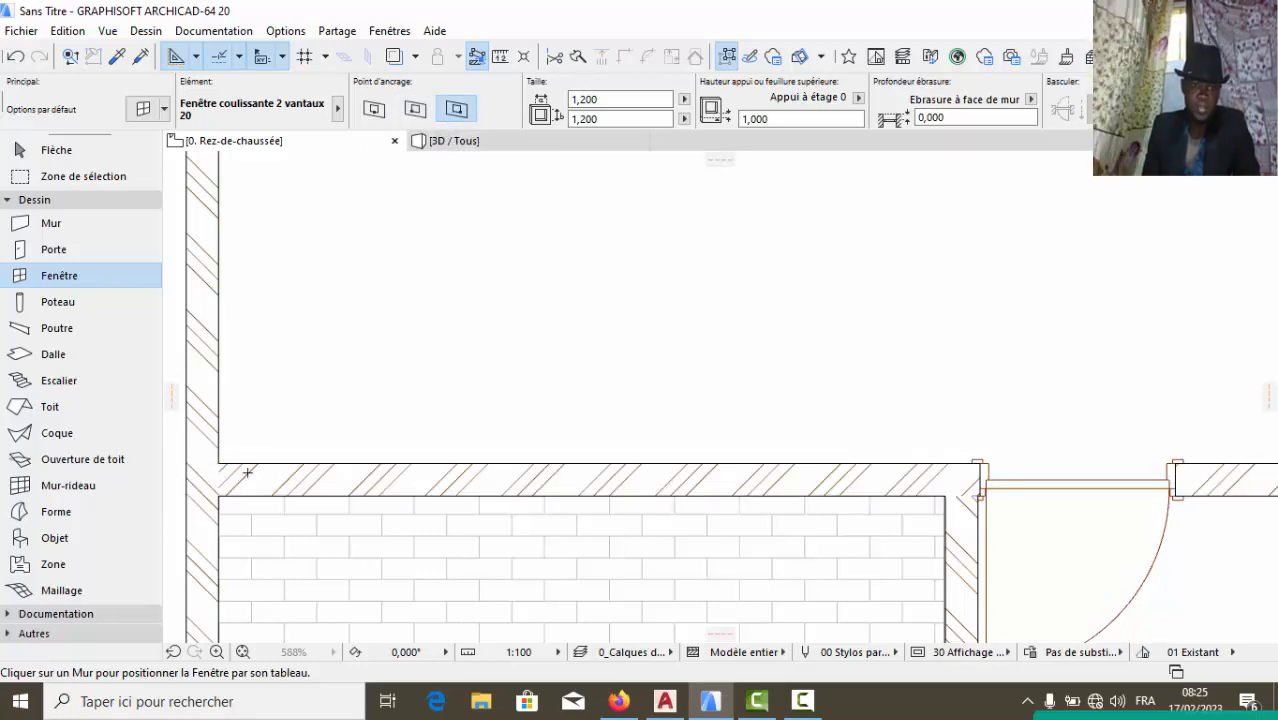
{"action": "left_click", "coordinate": [348, 448]}
{"action": "left_click", "coordinate": [391, 419]}
Place a sliding window with the Côté 1 anchor at the east end of the front wall, beside the cross-hatched area
{"action": "scroll", "coordinate": [465, 452], "scroll_direction": "down", "scroll_amount": 3}
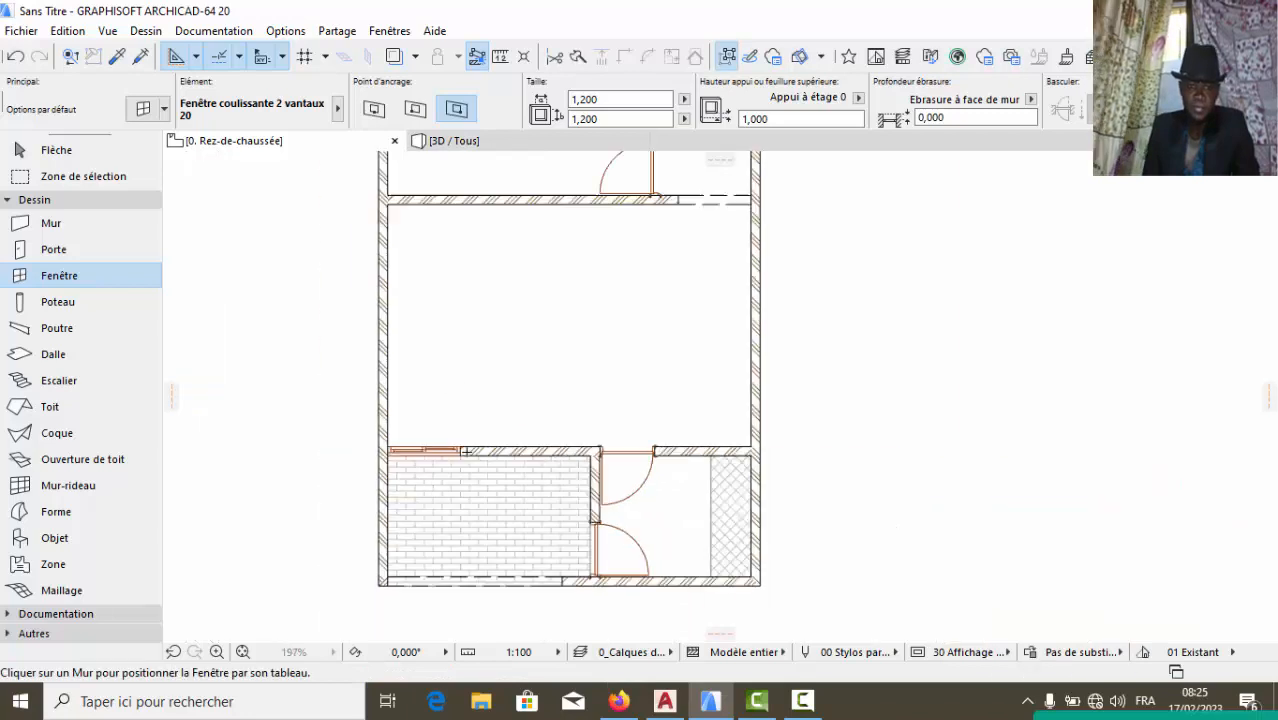
{"action": "scroll", "coordinate": [475, 445], "scroll_direction": "down", "scroll_amount": 2}
{"action": "scroll", "coordinate": [532, 363], "scroll_direction": "down", "scroll_amount": 1}
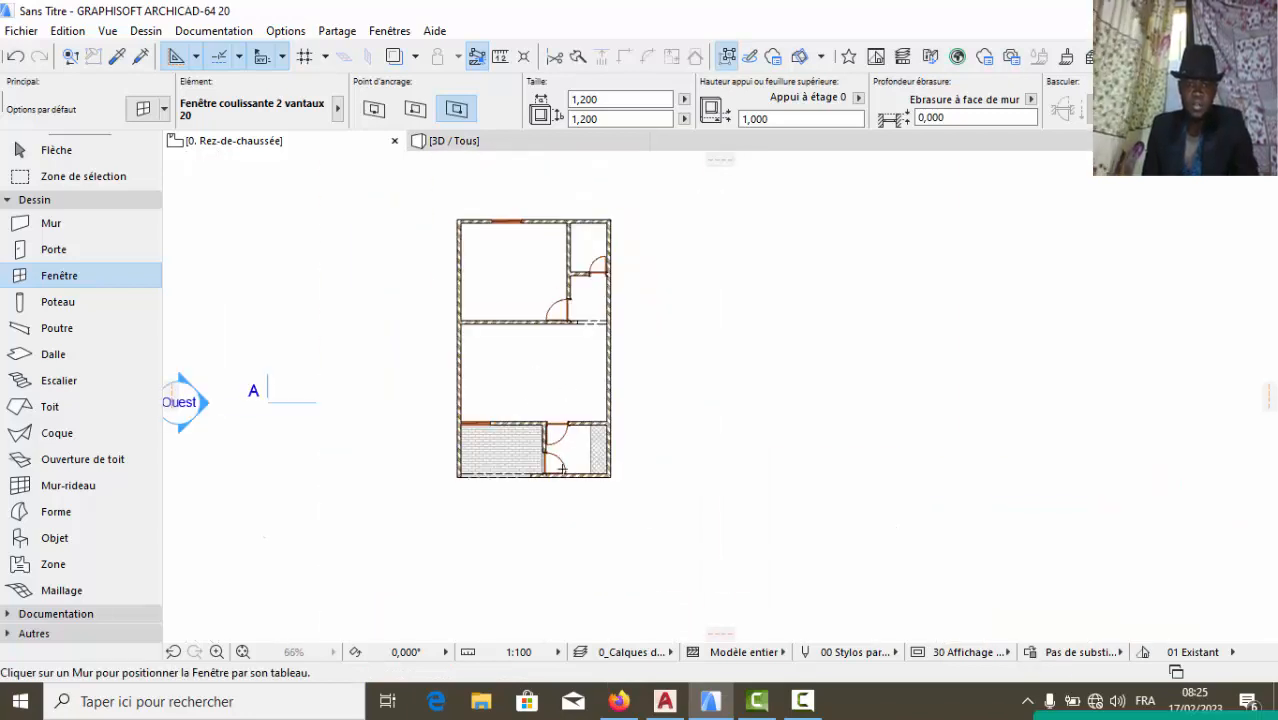
{"action": "scroll", "coordinate": [562, 468], "scroll_direction": "up", "scroll_amount": 5}
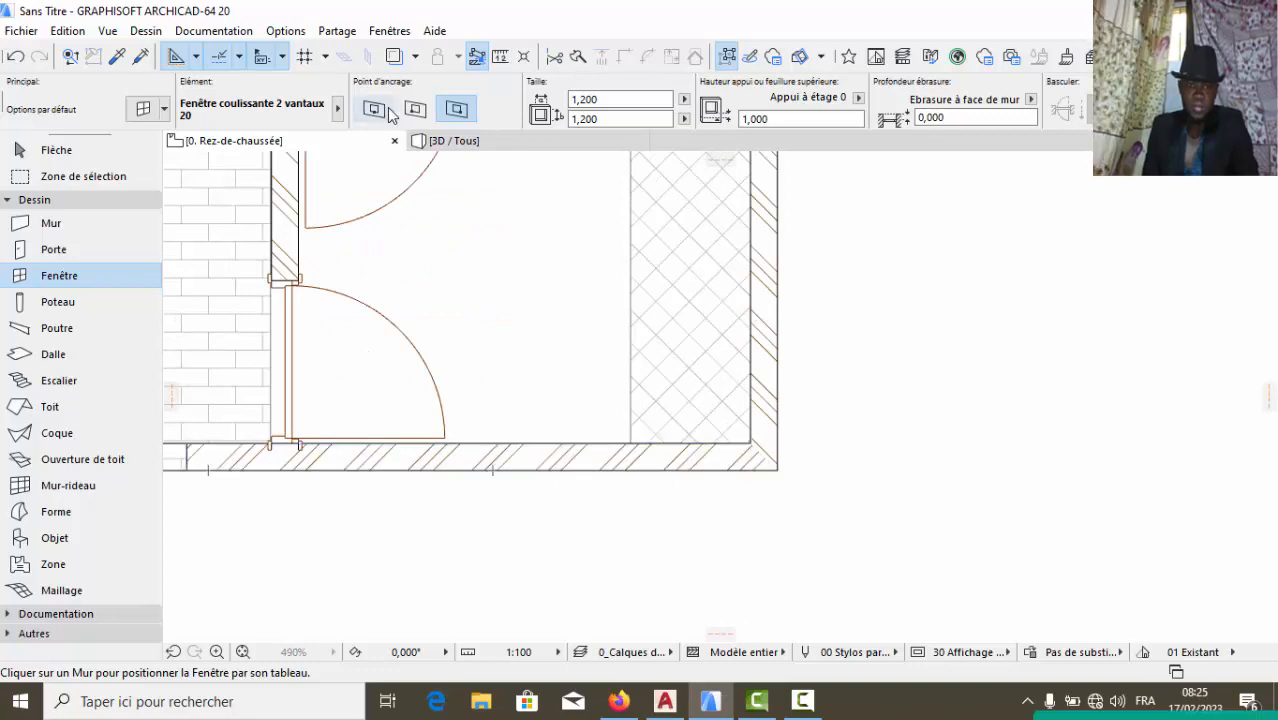
{"action": "left_click", "coordinate": [418, 112]}
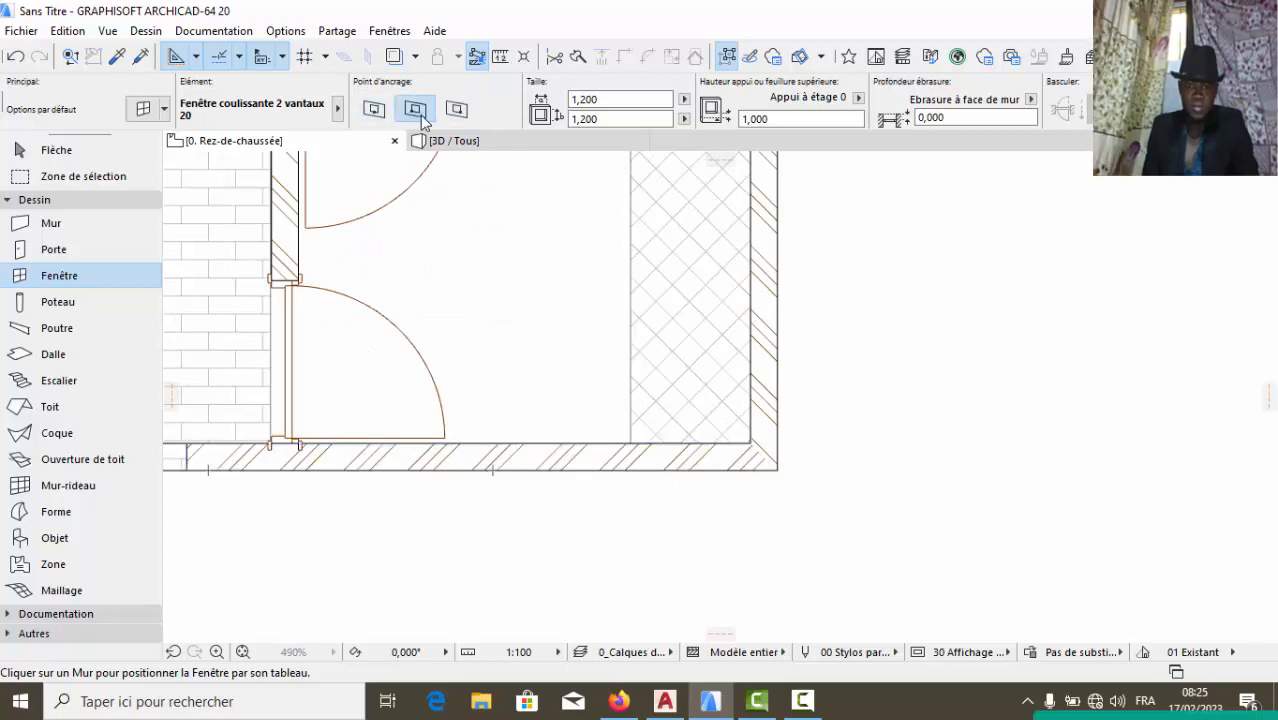
{"action": "left_click", "coordinate": [747, 442]}
{"action": "left_click", "coordinate": [740, 419]}
{"action": "scroll", "coordinate": [736, 420], "scroll_direction": "down", "scroll_amount": 10}
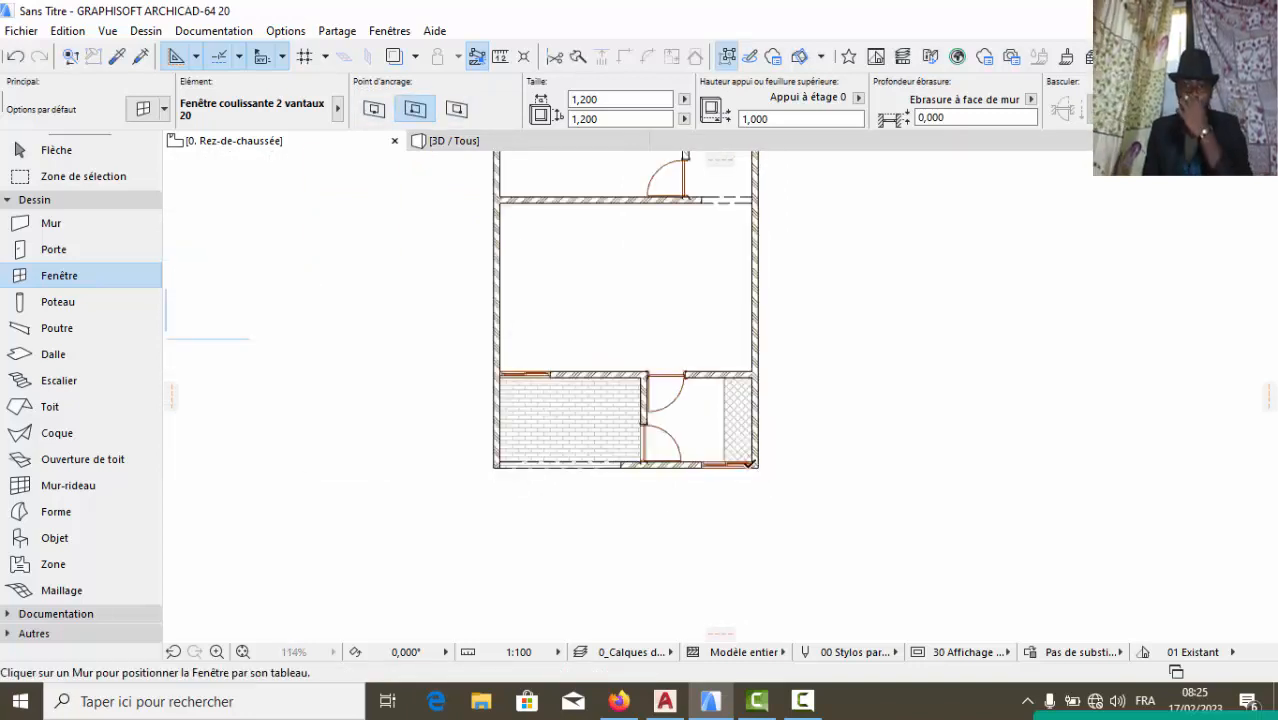
Examine the empty door opening models available in the default door settings
{"action": "scroll", "coordinate": [705, 443], "scroll_direction": "up", "scroll_amount": 2}
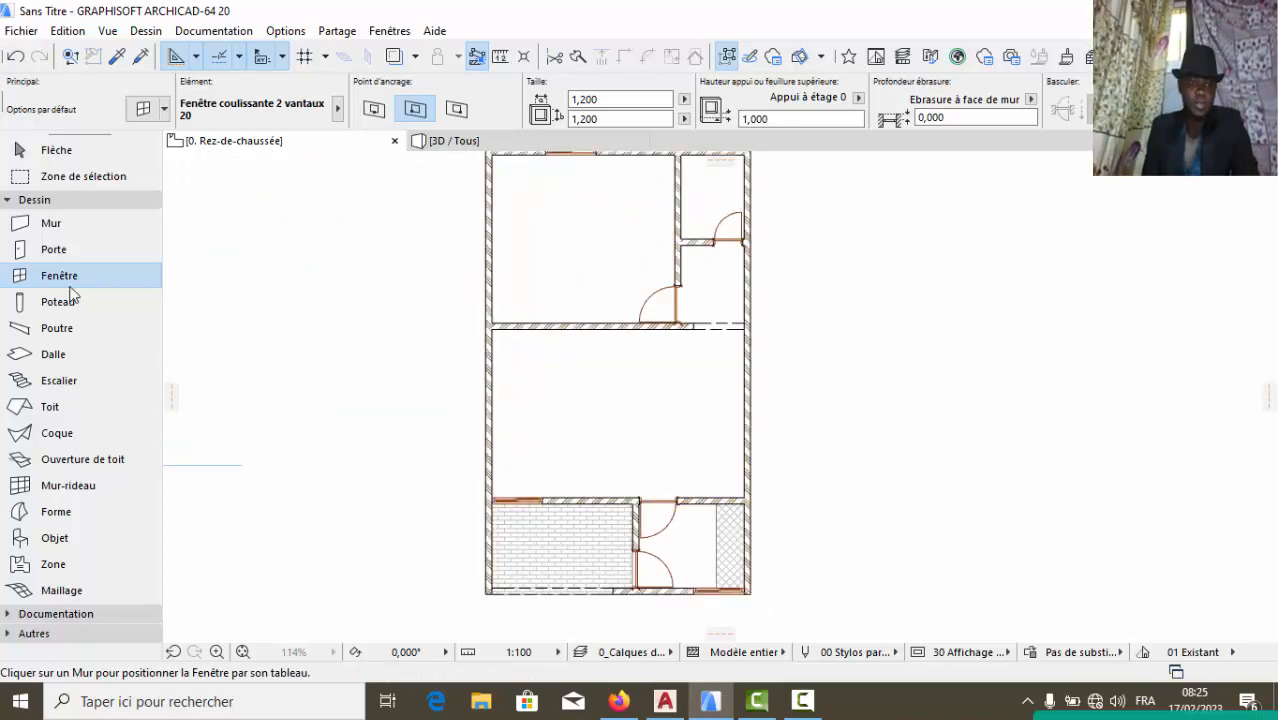
{"action": "left_click", "coordinate": [55, 249]}
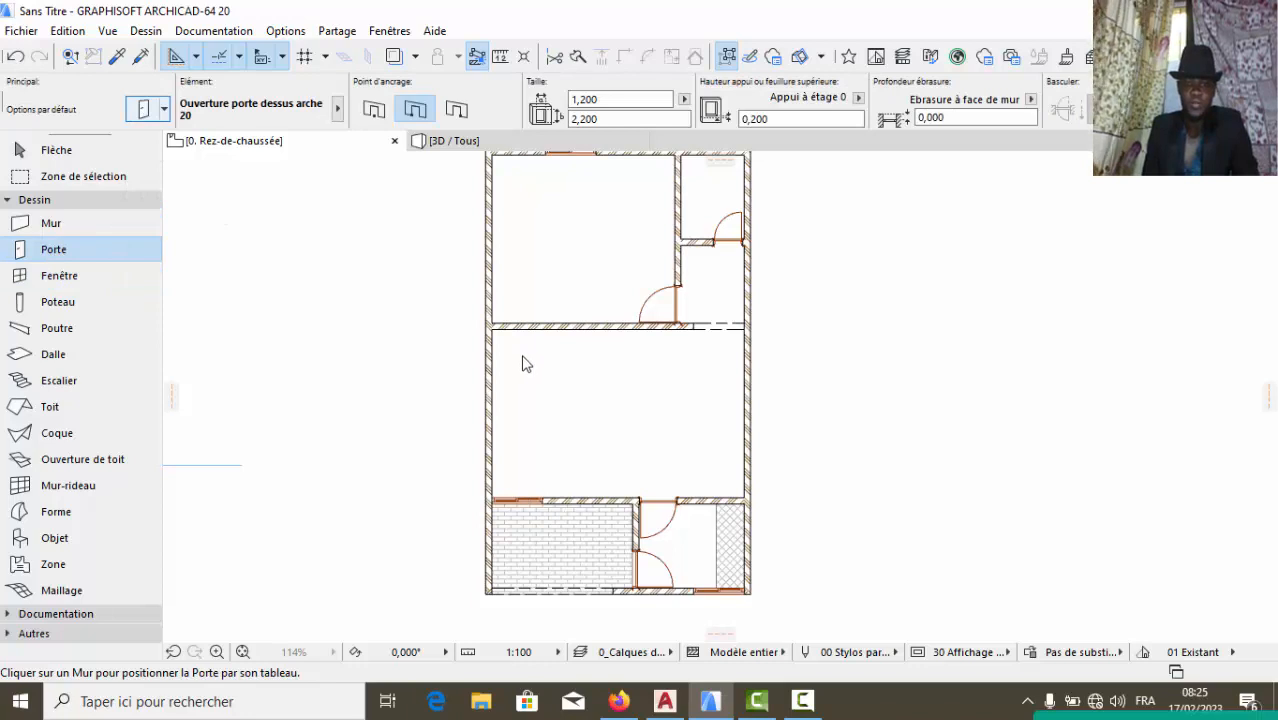
{"action": "key", "text": "ctrl+t"}
{"action": "scroll", "coordinate": [490, 421], "scroll_direction": "down", "scroll_amount": 2}
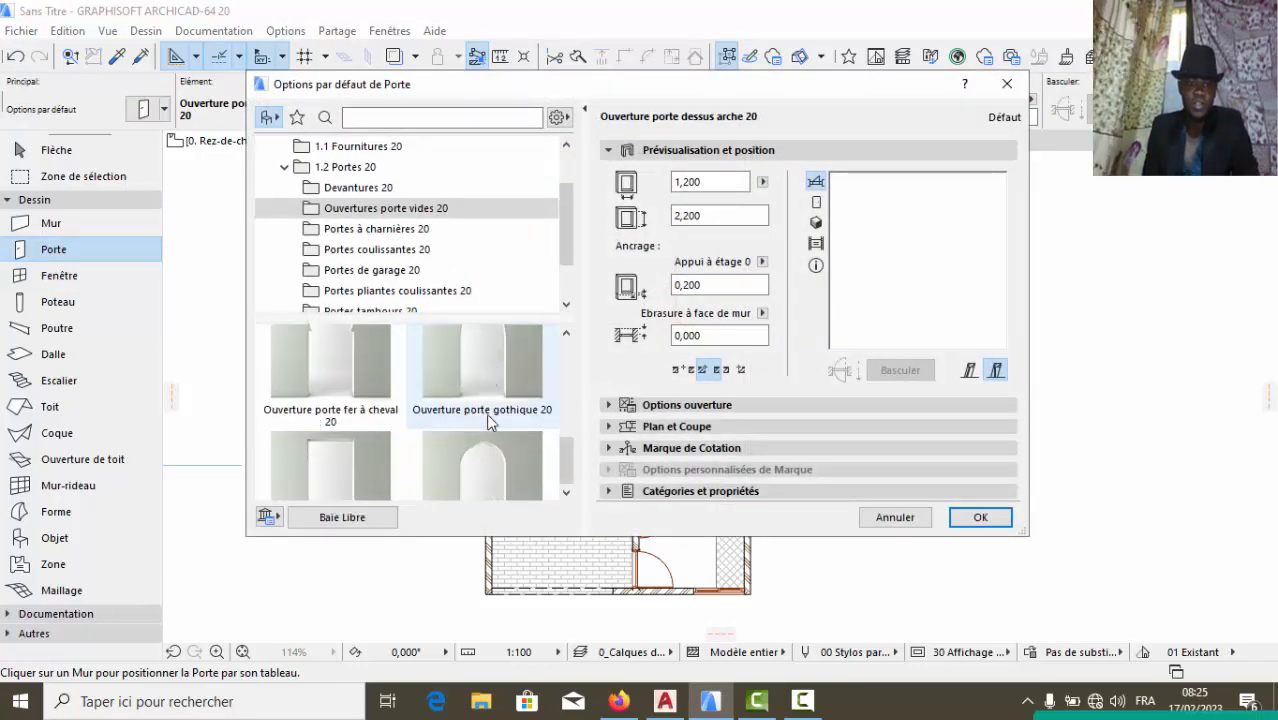
{"action": "scroll", "coordinate": [488, 421], "scroll_direction": "down", "scroll_amount": 2}
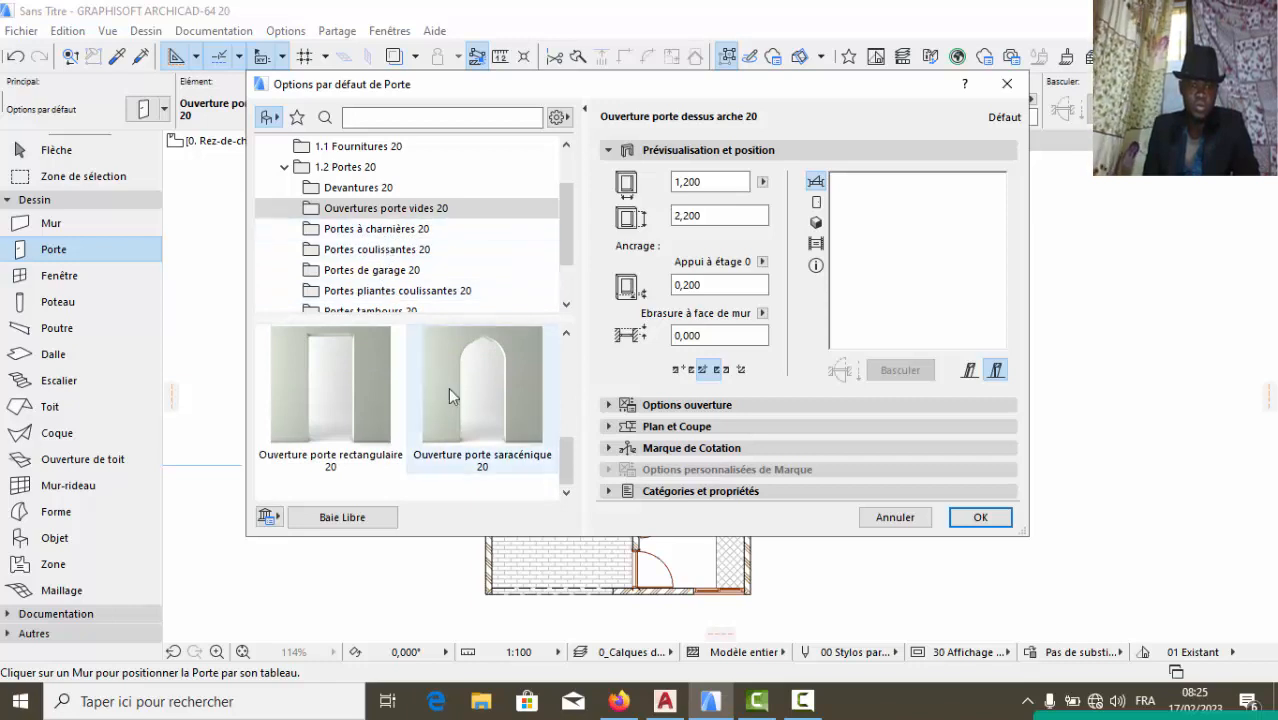
{"action": "scroll", "coordinate": [479, 422], "scroll_direction": "up", "scroll_amount": 2}
{"action": "scroll", "coordinate": [482, 419], "scroll_direction": "down", "scroll_amount": 2}
{"action": "scroll", "coordinate": [482, 399], "scroll_direction": "up", "scroll_amount": 3}
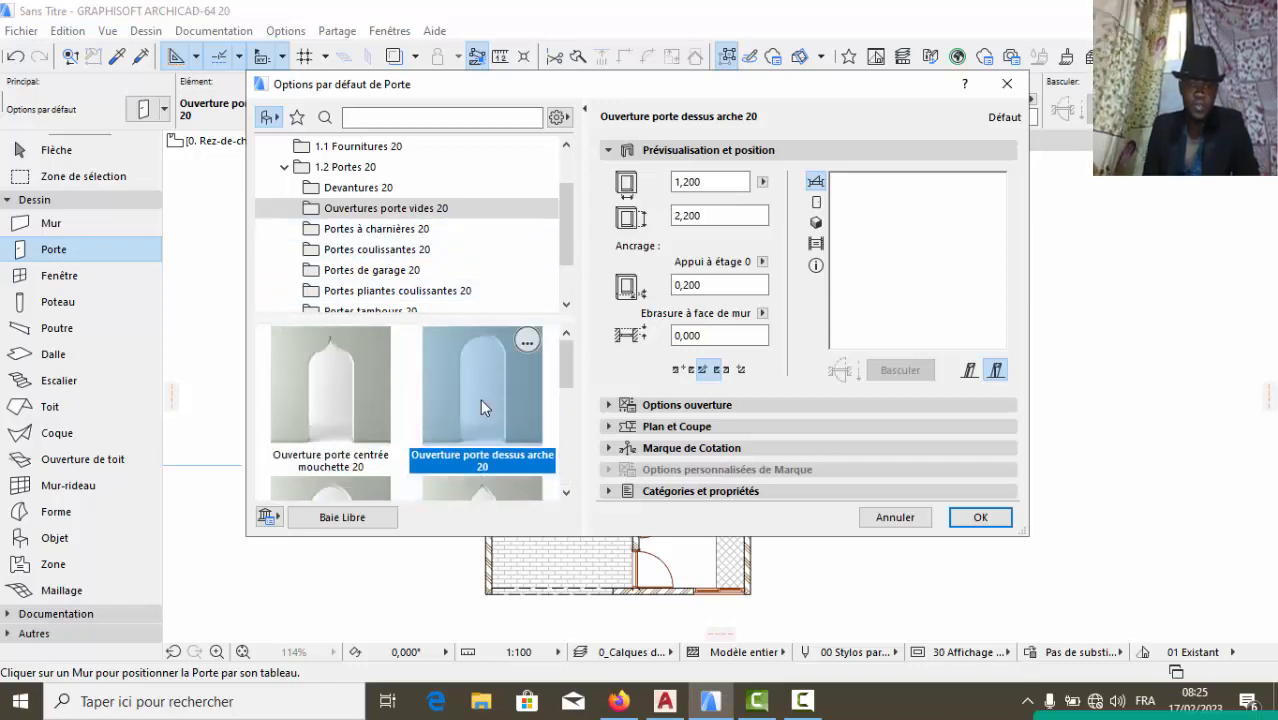
{"action": "scroll", "coordinate": [486, 414], "scroll_direction": "down", "scroll_amount": 3}
{"action": "scroll", "coordinate": [486, 408], "scroll_direction": "up", "scroll_amount": 2}
{"action": "scroll", "coordinate": [486, 408], "scroll_direction": "down", "scroll_amount": 2}
{"action": "scroll", "coordinate": [460, 395], "scroll_direction": "up", "scroll_amount": 2}
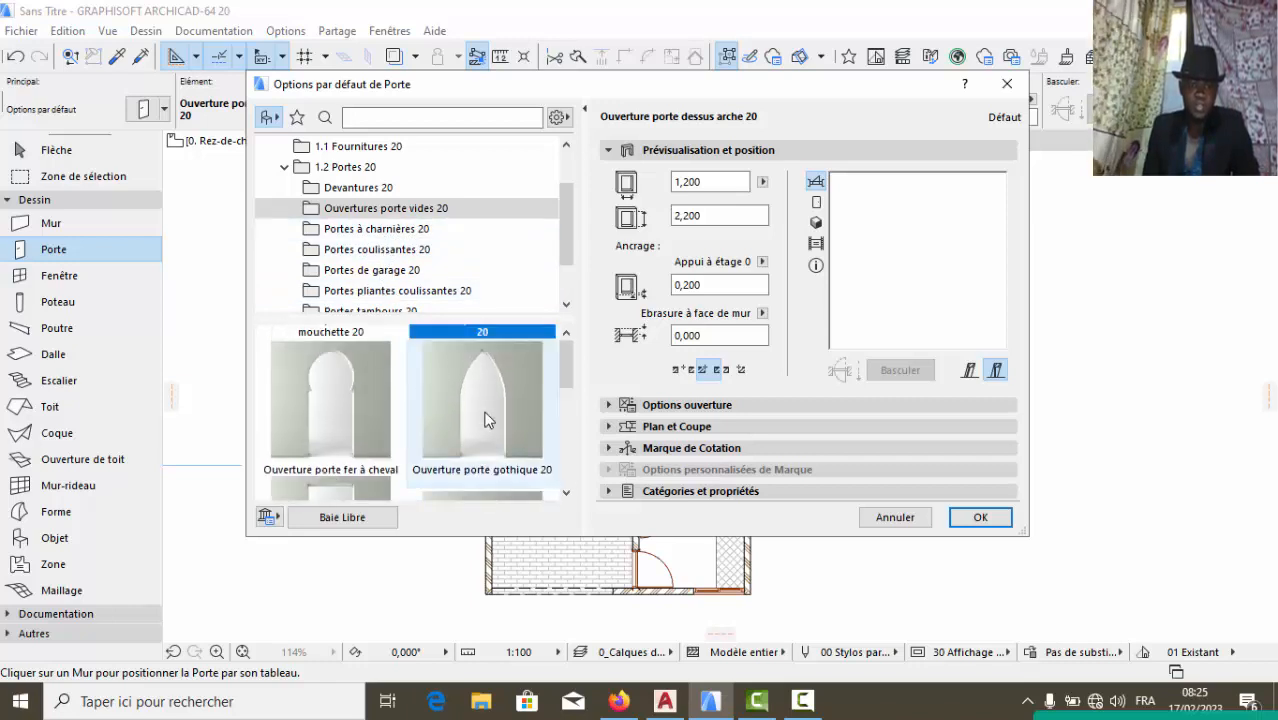
Choose the hinged Porte double 20 as the default door, with width 1,500 and height 2,200
{"action": "left_click", "coordinate": [368, 229]}
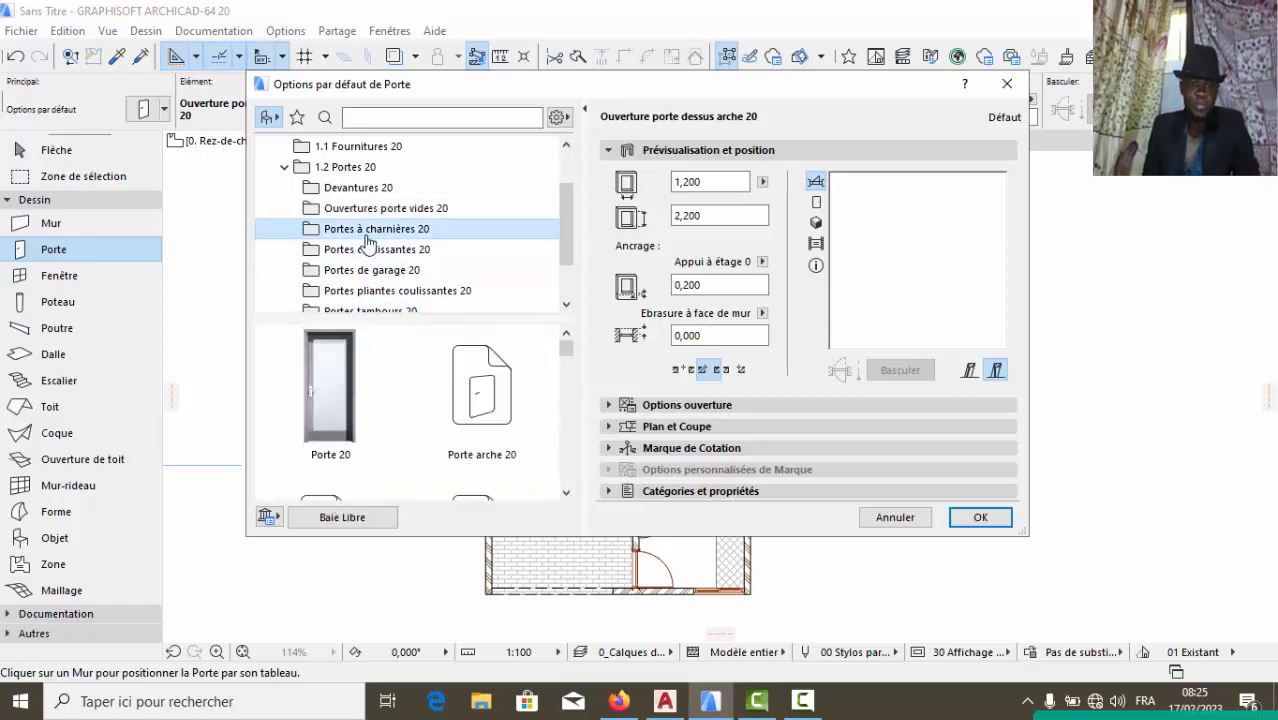
{"action": "scroll", "coordinate": [490, 470], "scroll_direction": "down", "scroll_amount": 5}
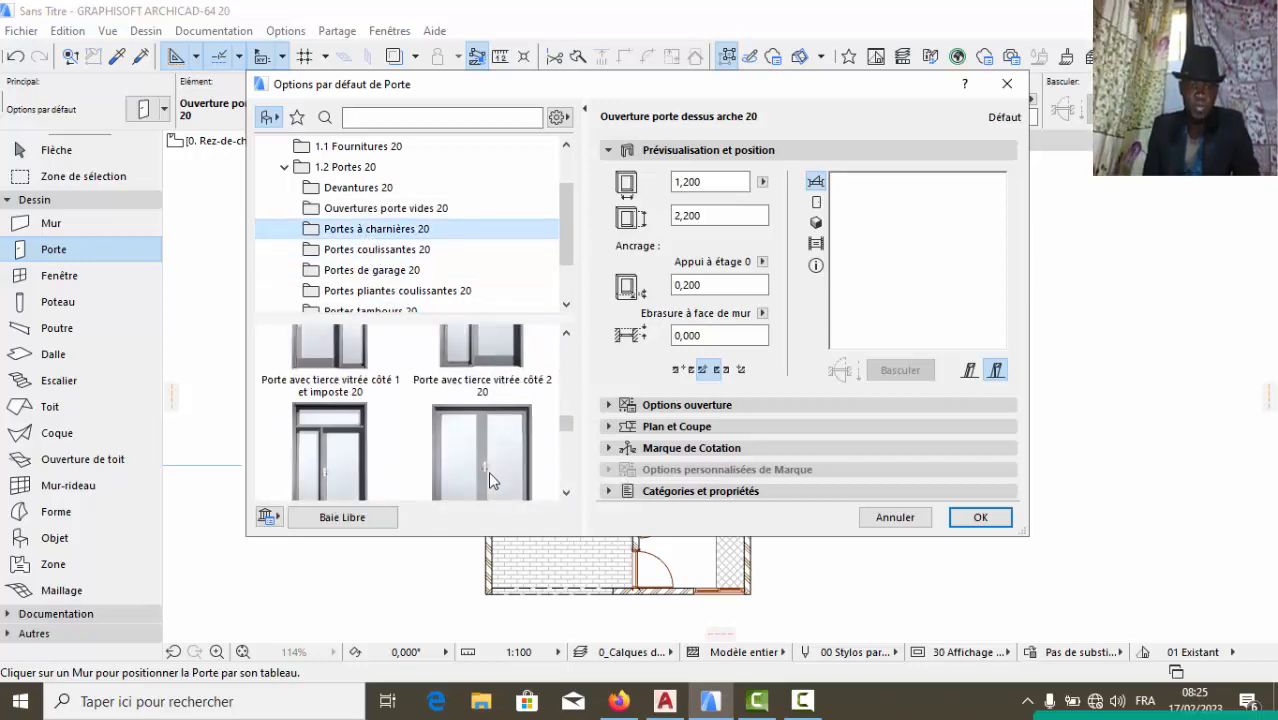
{"action": "left_click", "coordinate": [486, 413]}
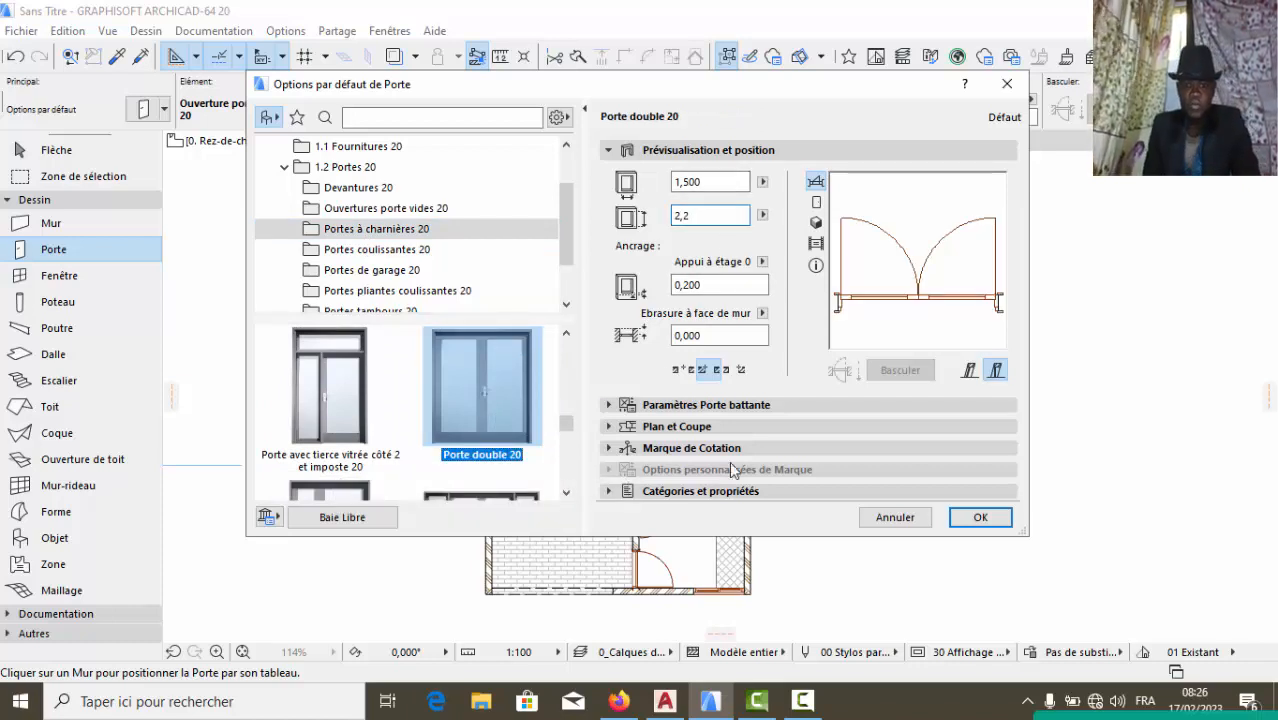
{"action": "type", "text": "00"}
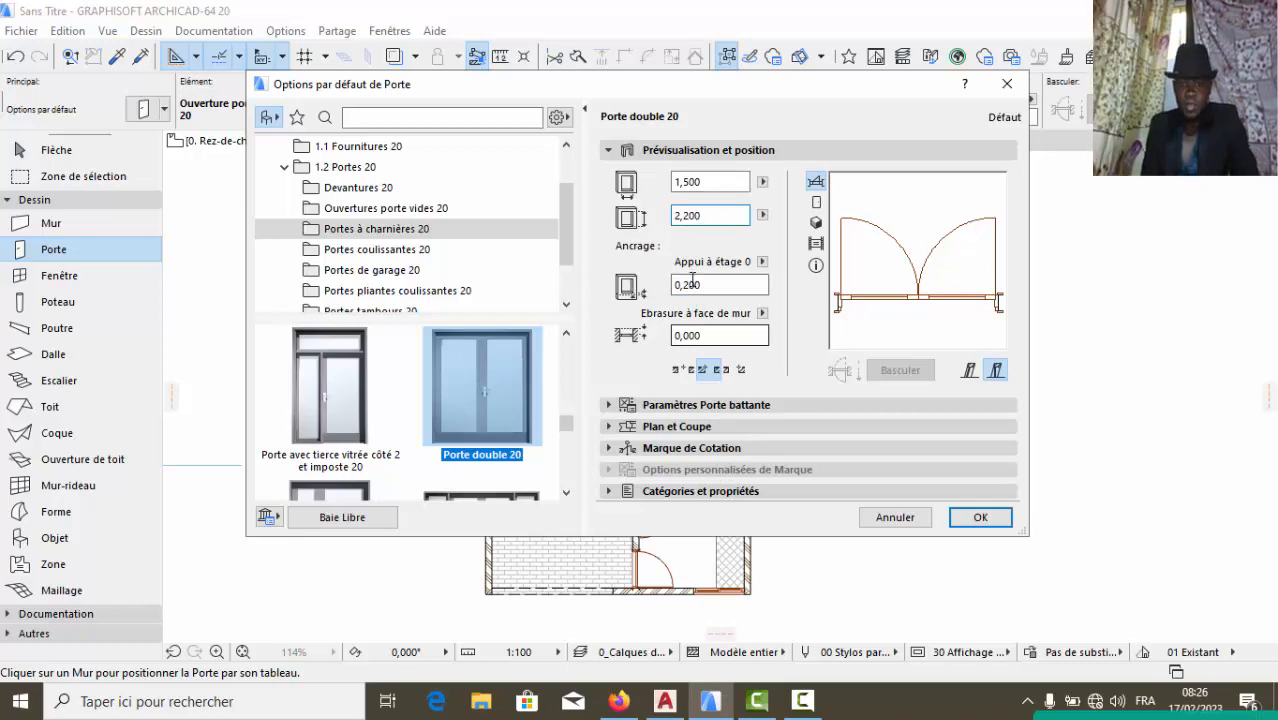
Set the double door's leaf design to Style 33
{"action": "left_click", "coordinate": [669, 407]}
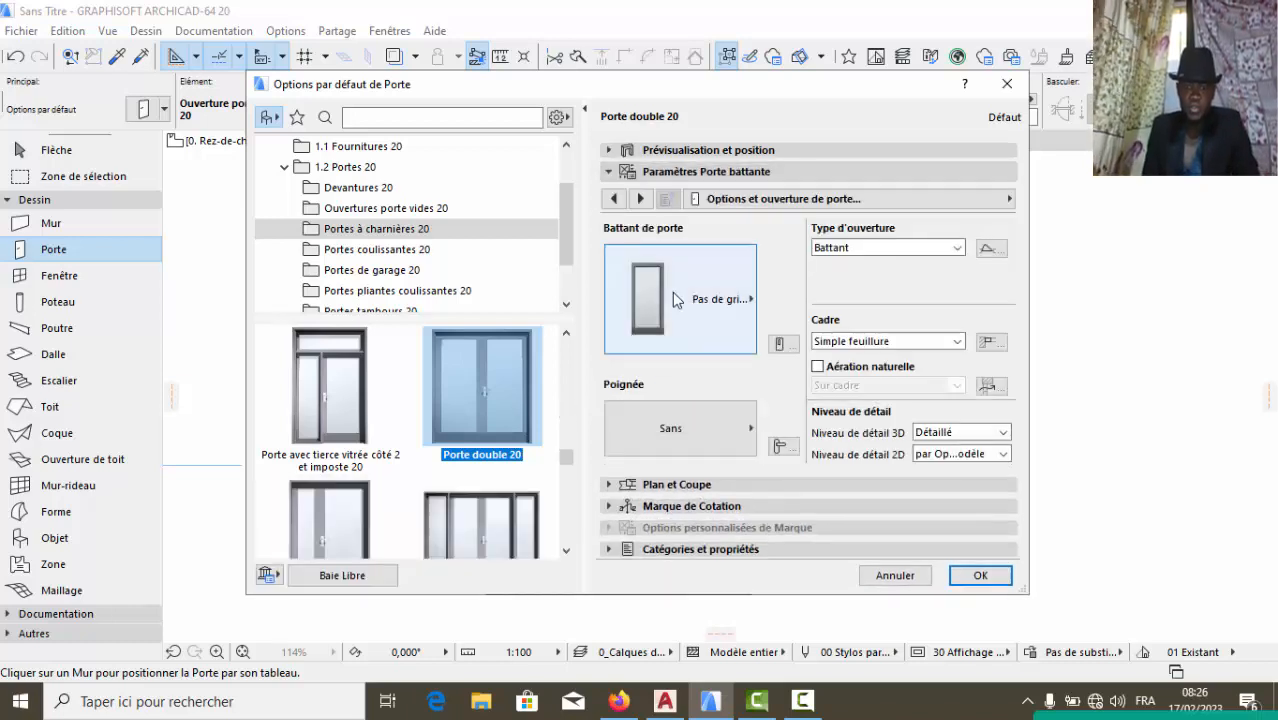
{"action": "left_click", "coordinate": [672, 292]}
{"action": "scroll", "coordinate": [820, 475], "scroll_direction": "down", "scroll_amount": 10}
{"action": "scroll", "coordinate": [820, 475], "scroll_direction": "down", "scroll_amount": 7}
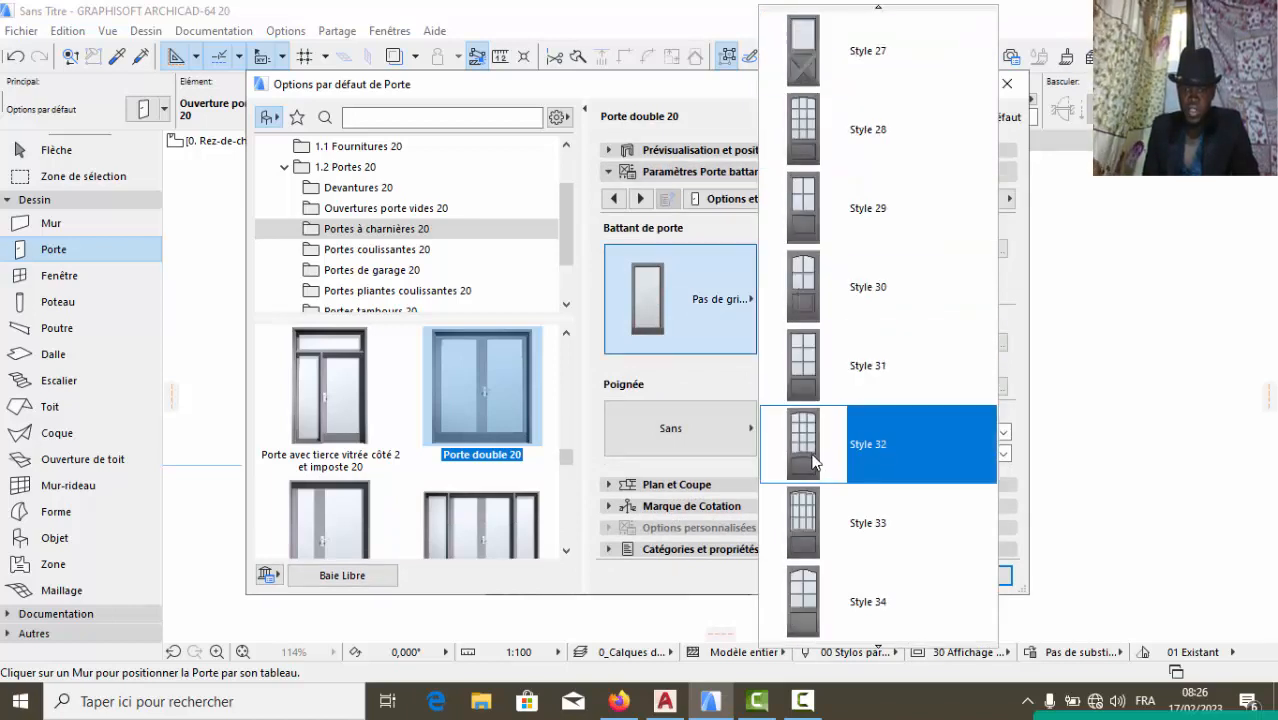
{"action": "left_click", "coordinate": [820, 192]}
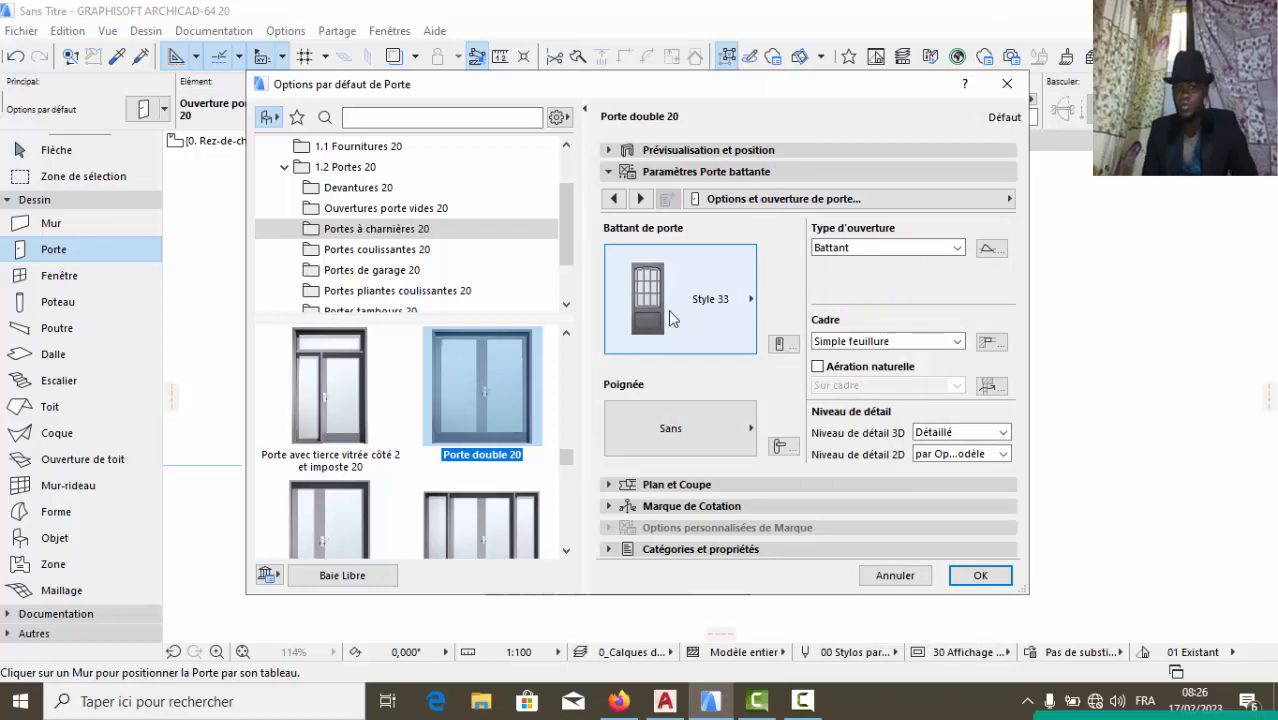
Set the double door's 3D opening angle for side 1 to 45°
{"action": "left_click", "coordinate": [640, 199]}
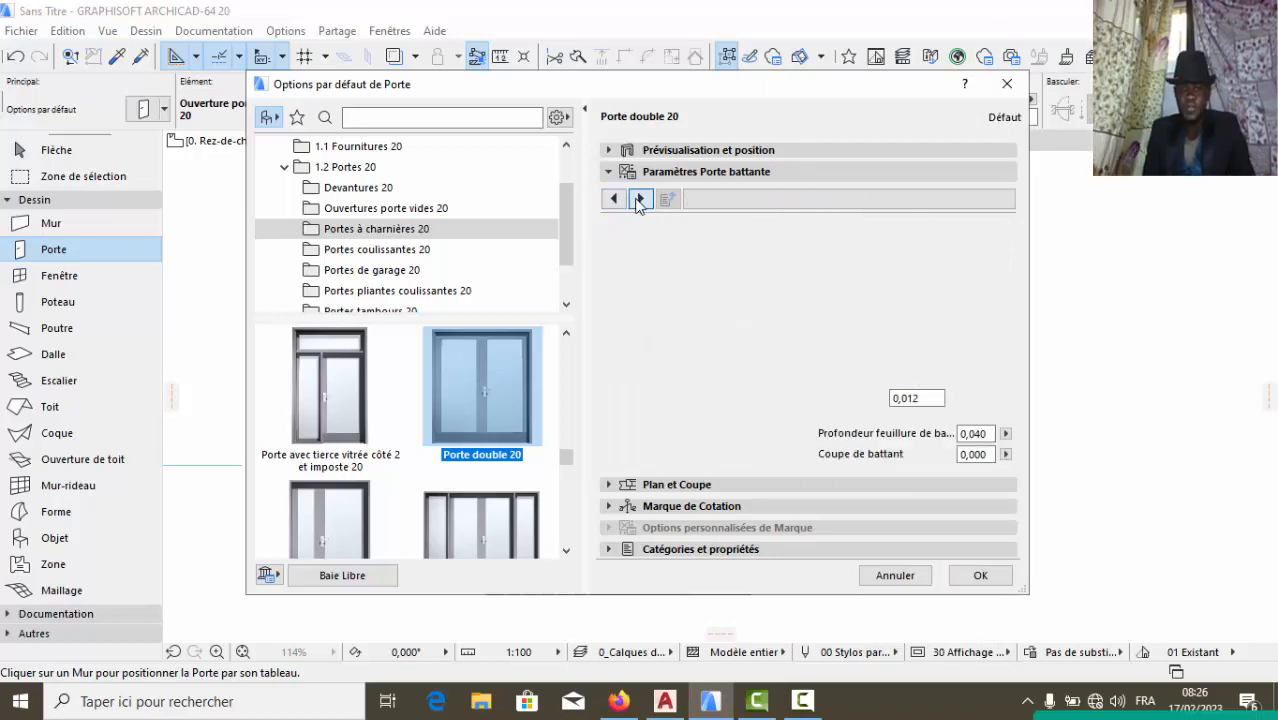
{"action": "left_click", "coordinate": [640, 199]}
{"action": "left_click", "coordinate": [640, 199]}
{"action": "left_click", "coordinate": [640, 199]}
{"action": "left_click", "coordinate": [640, 199]}
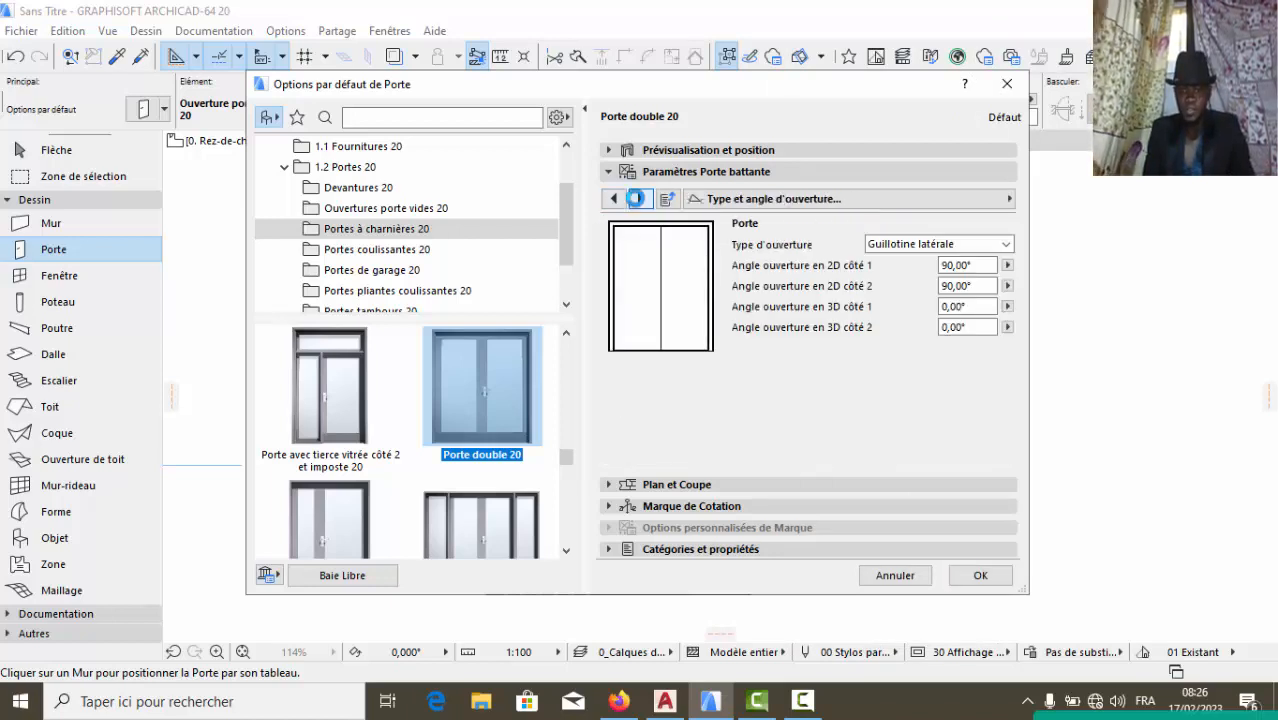
{"action": "left_click", "coordinate": [640, 199]}
{"action": "left_click", "coordinate": [620, 199]}
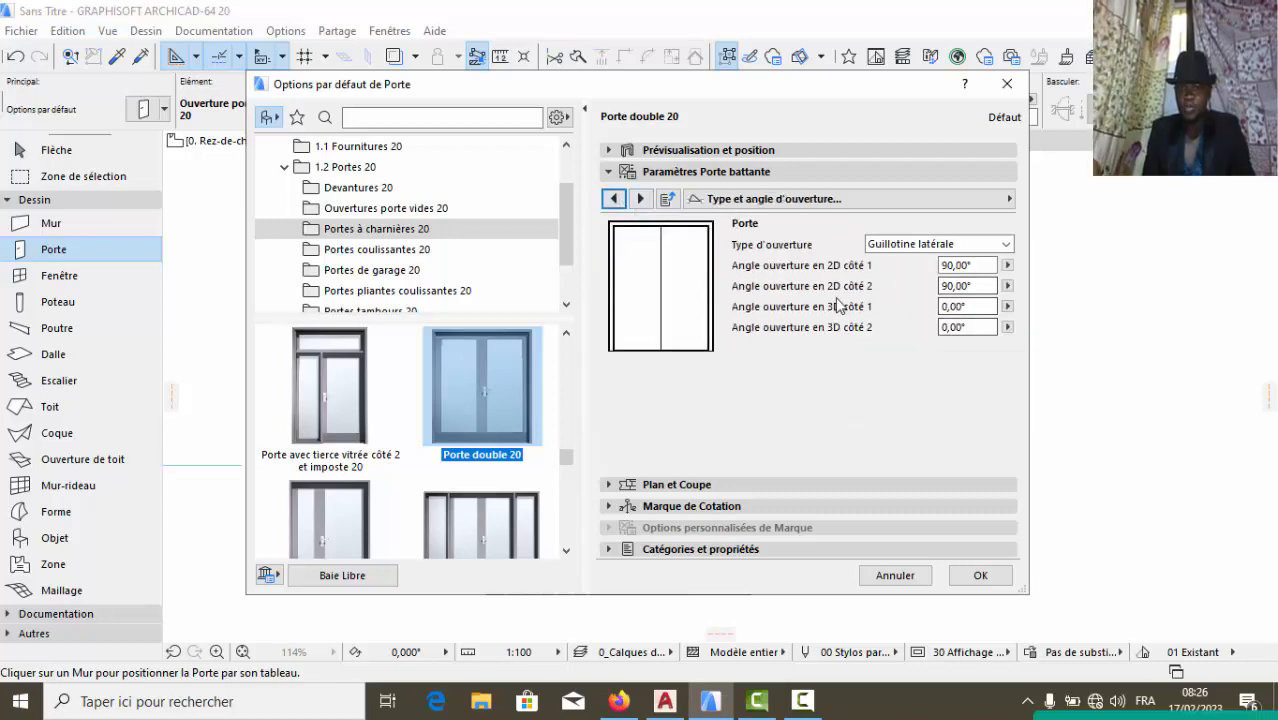
{"action": "left_click", "coordinate": [974, 304]}
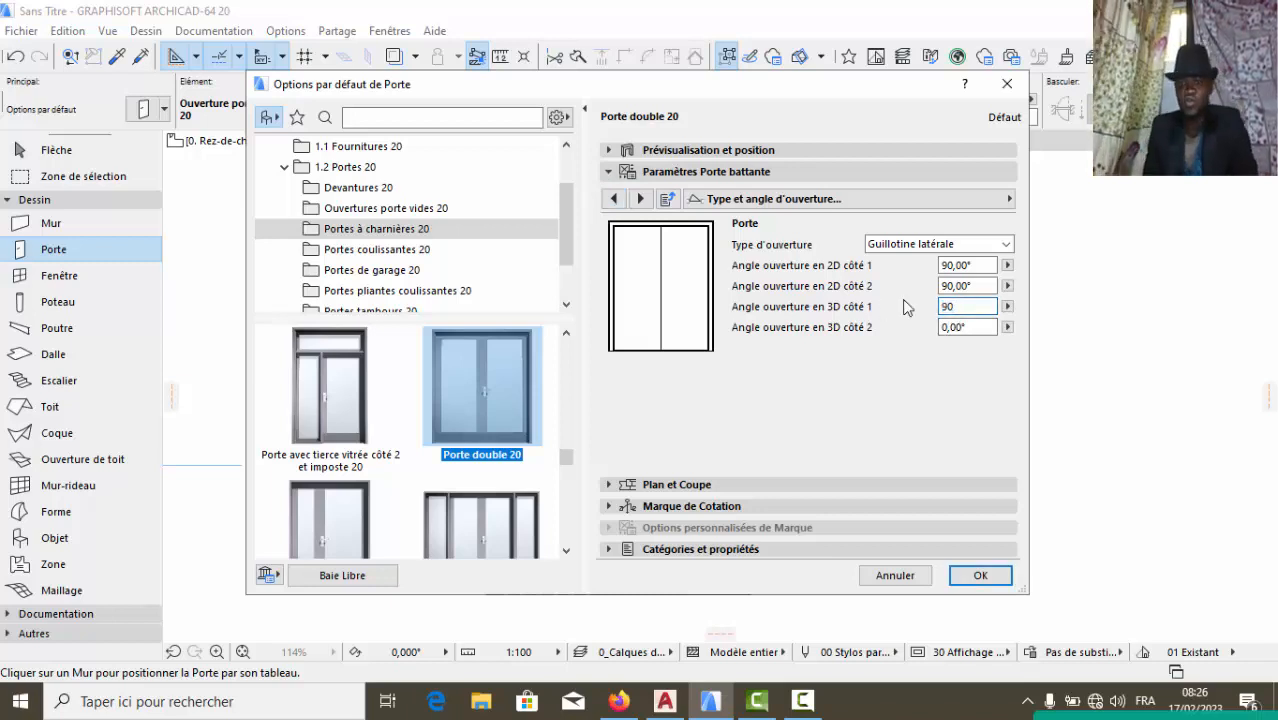
{"action": "key", "text": "Return"}
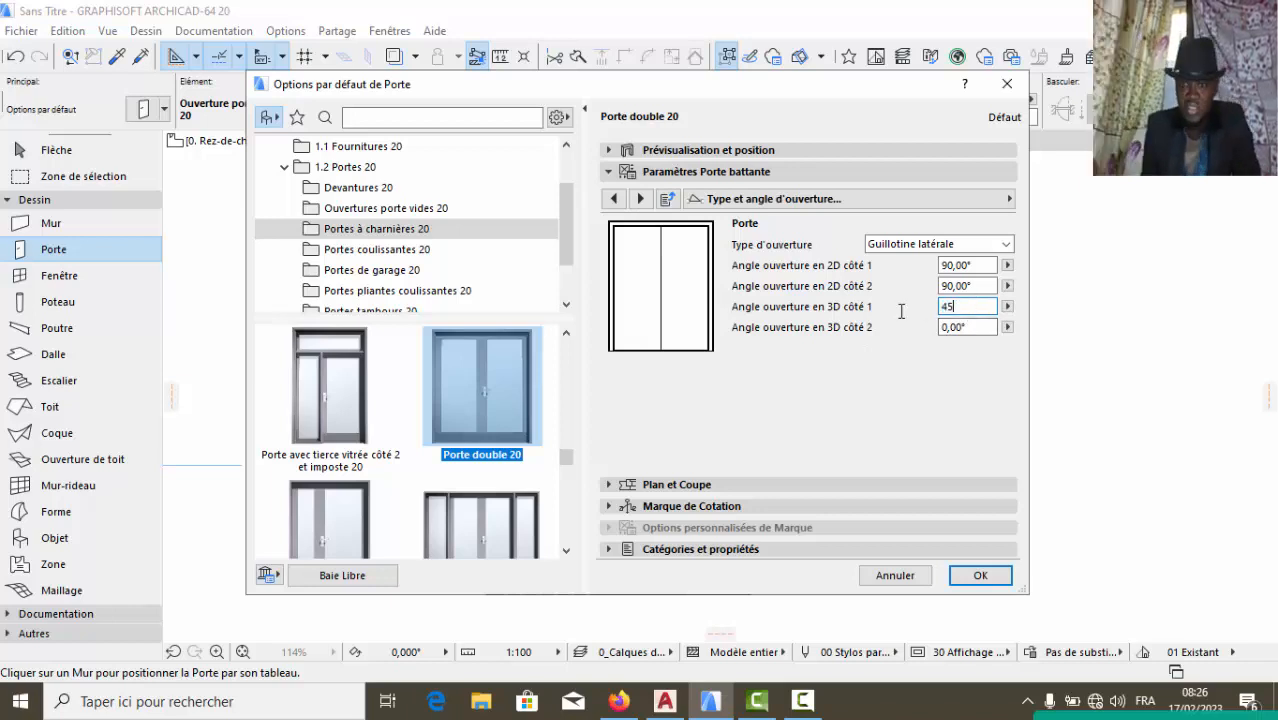
{"action": "key", "text": "Return"}
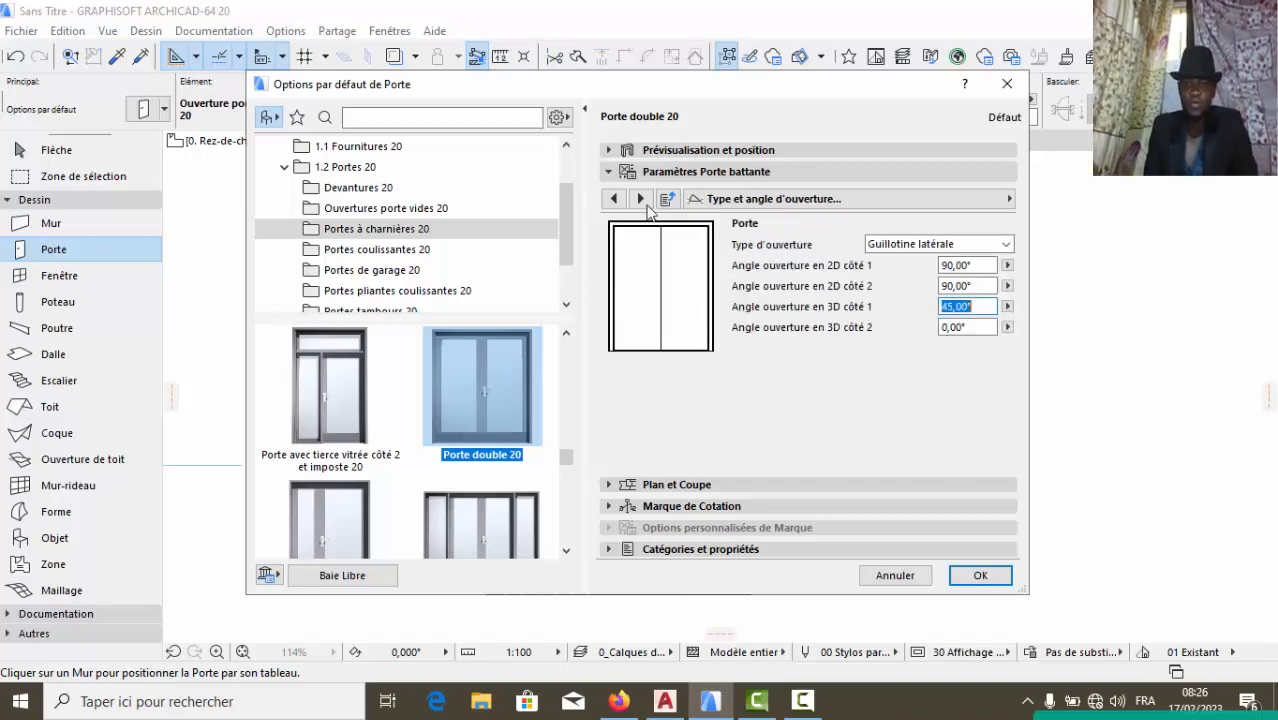
Set the double door's exterior and interior frame surfaces to Peinture - Bordeaux in the model attributes
{"action": "left_click", "coordinate": [641, 199]}
{"action": "left_click", "coordinate": [642, 199]}
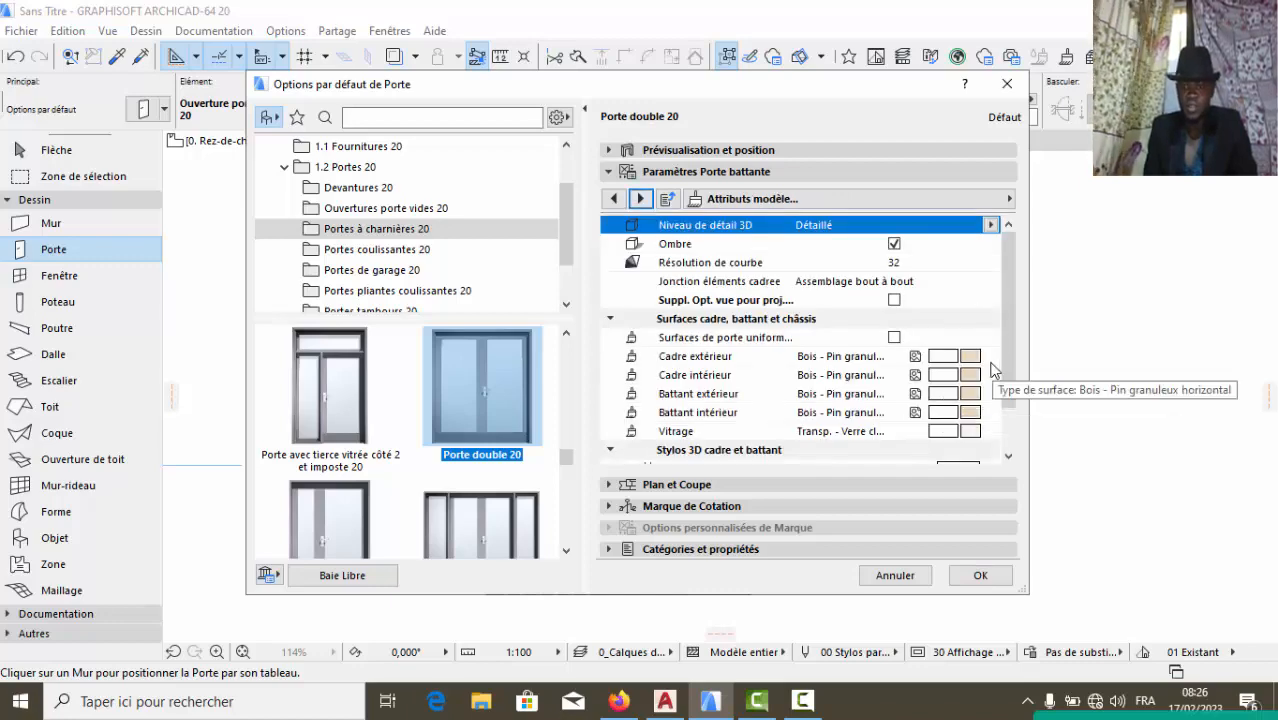
{"action": "left_click", "coordinate": [970, 357]}
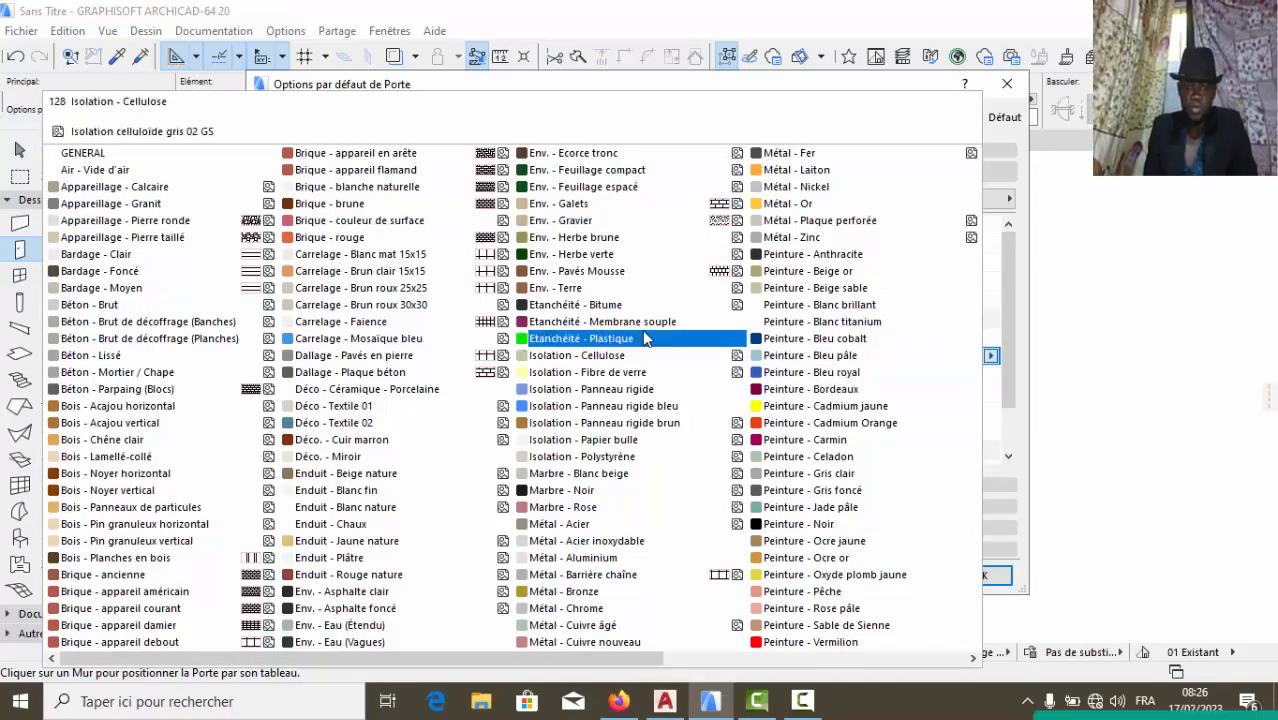
{"action": "left_click", "coordinate": [798, 389]}
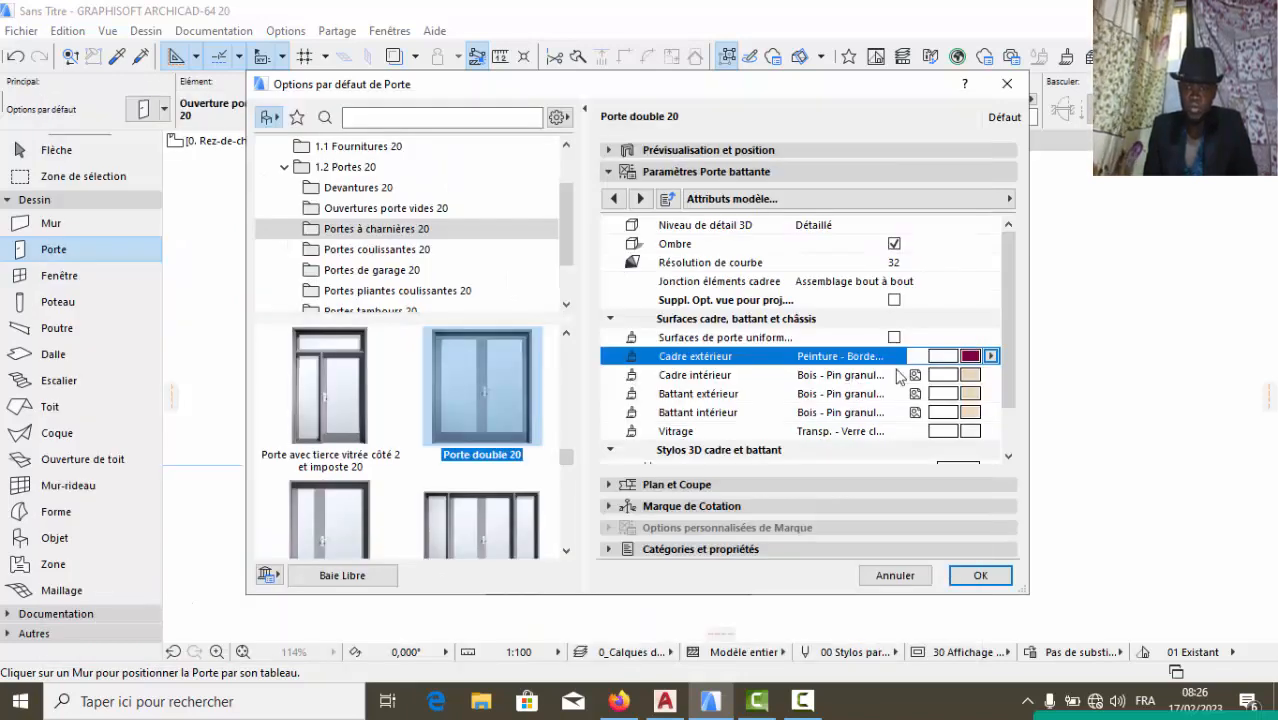
{"action": "left_click", "coordinate": [970, 375]}
{"action": "left_click", "coordinate": [824, 392]}
Set the double door's exterior and interior leaf surfaces to Peinture - Carmin
{"action": "left_click", "coordinate": [968, 396]}
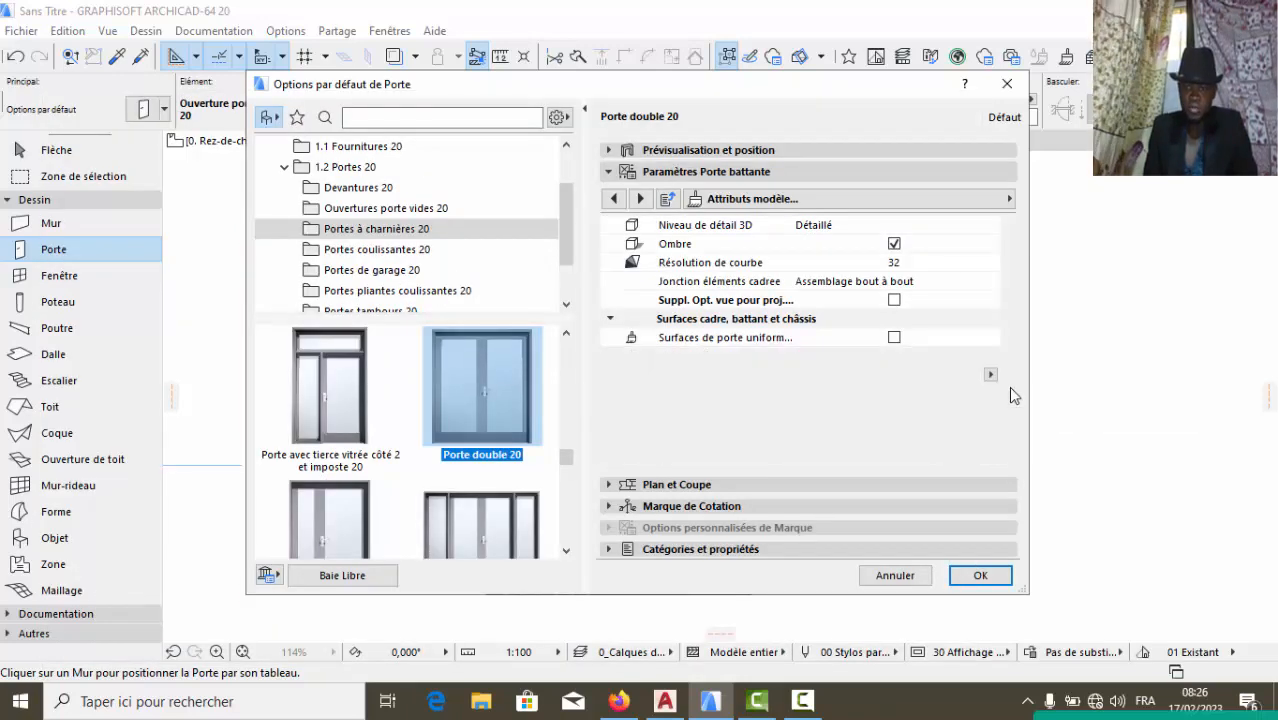
{"action": "left_click", "coordinate": [968, 396]}
{"action": "left_click", "coordinate": [858, 437]}
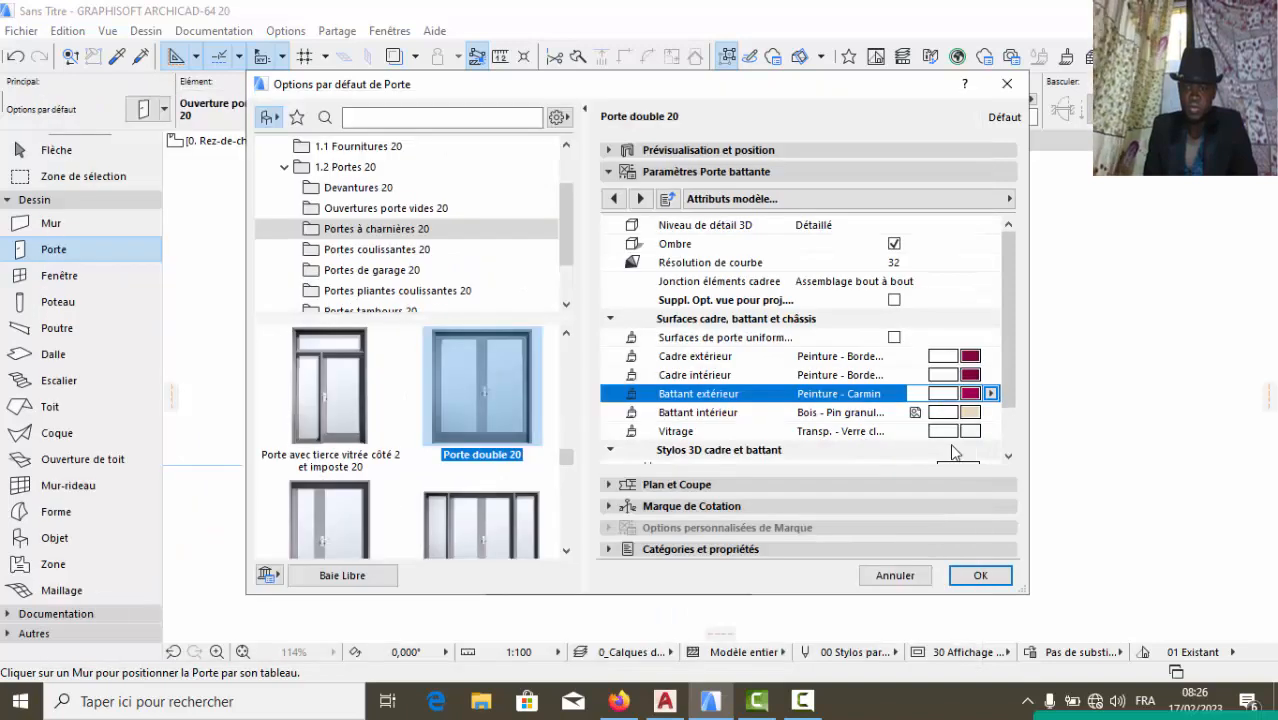
{"action": "left_click", "coordinate": [968, 414]}
{"action": "left_click", "coordinate": [830, 437]}
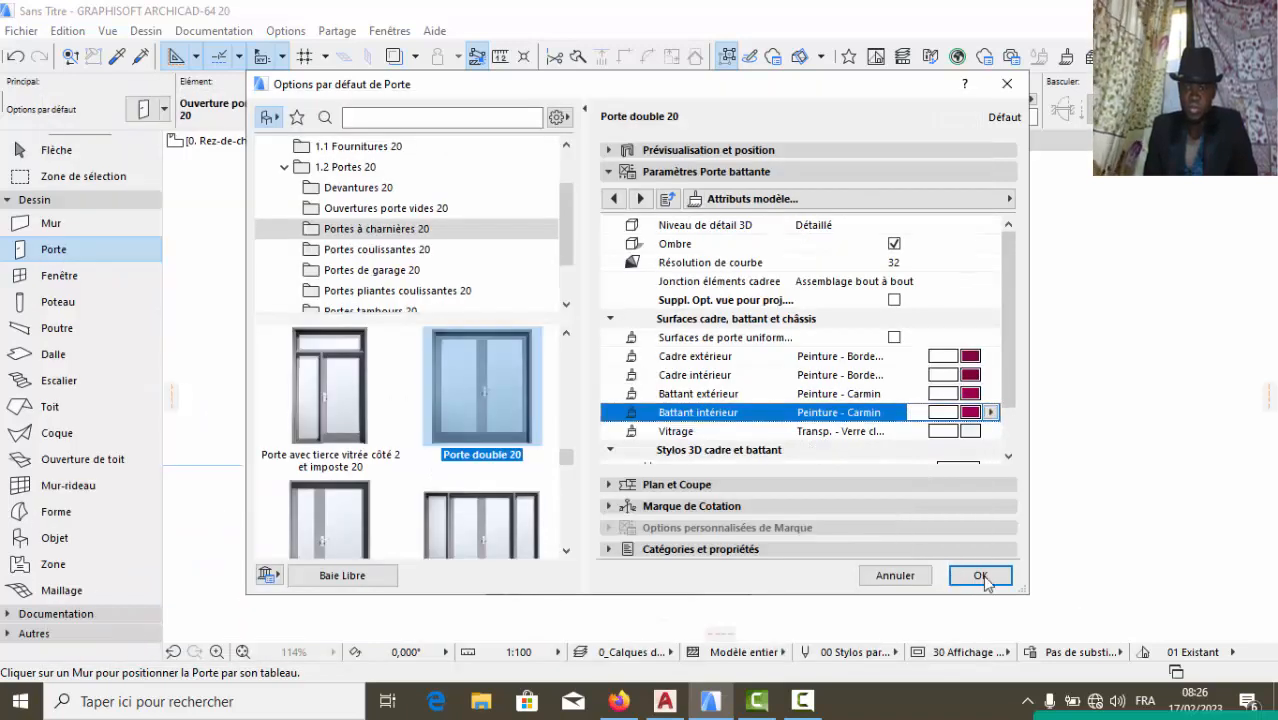
Review the hinged door's other parameter pages, including opening lines, frame and leaf, shape, and nominal sizes
{"action": "left_click", "coordinate": [616, 200]}
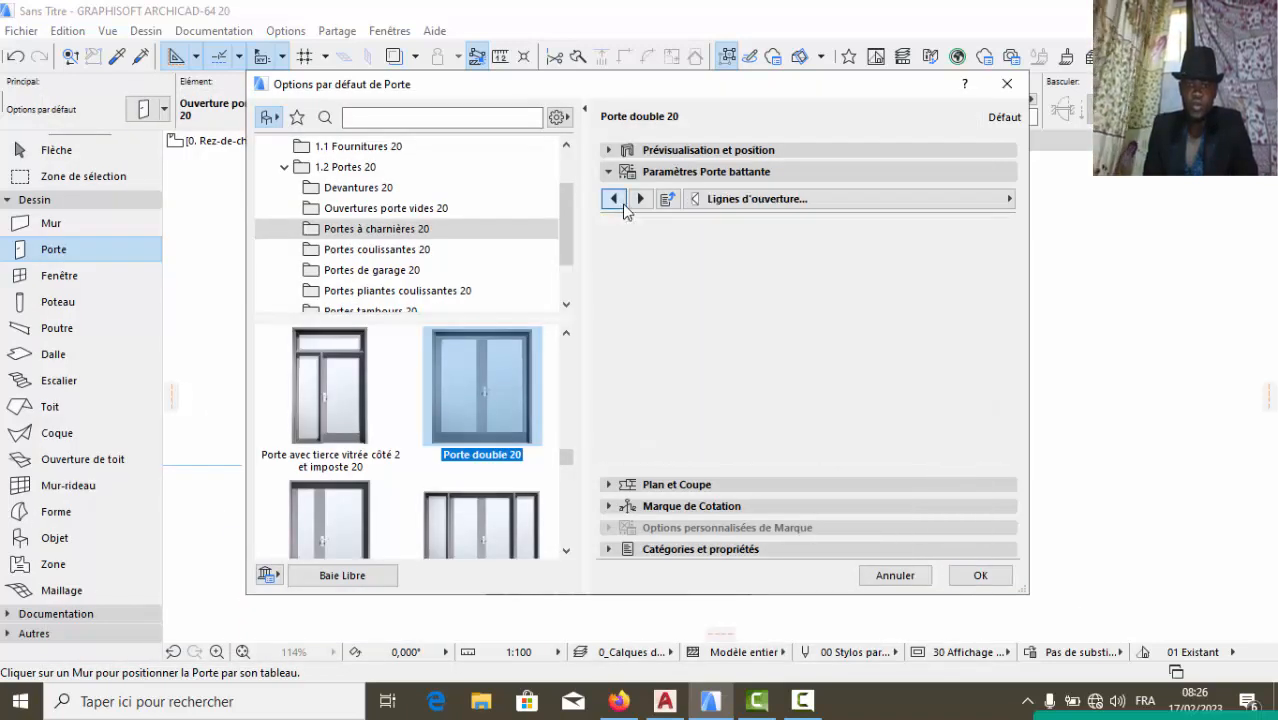
{"action": "left_click", "coordinate": [616, 200]}
{"action": "left_click", "coordinate": [616, 200]}
{"action": "left_click", "coordinate": [616, 200]}
{"action": "left_click", "coordinate": [622, 202]}
{"action": "left_click", "coordinate": [622, 202]}
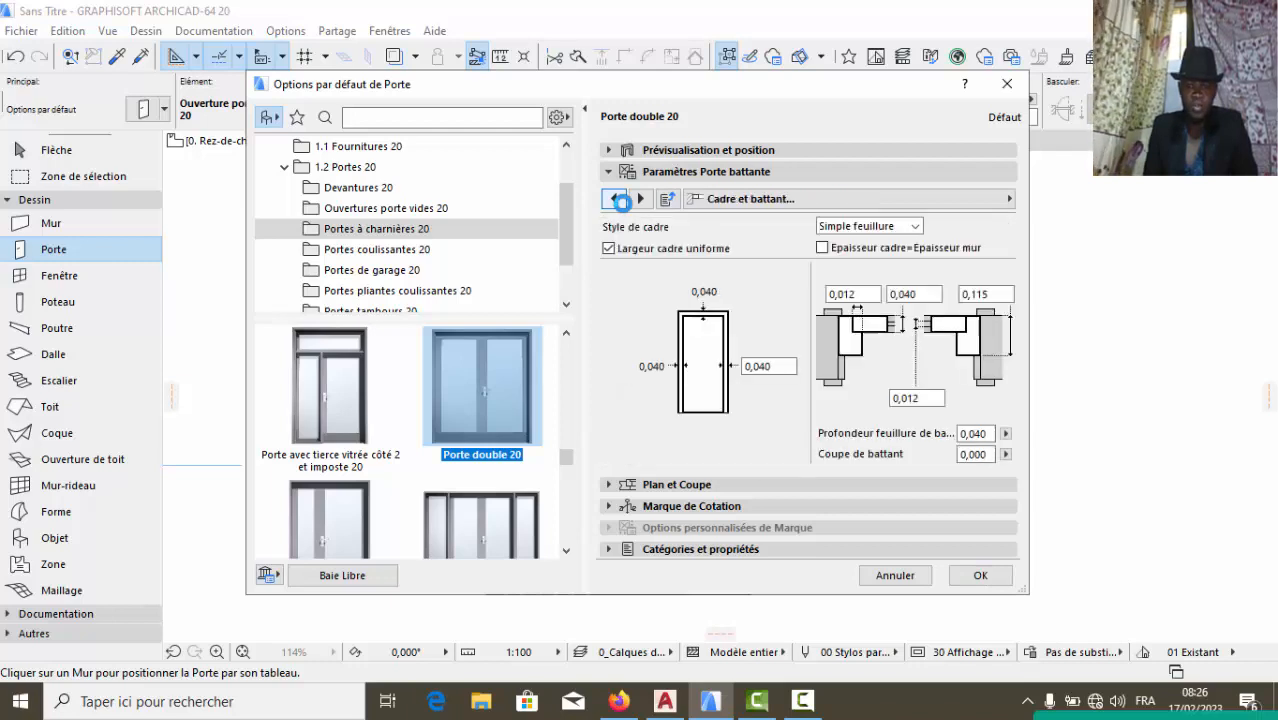
{"action": "left_click", "coordinate": [622, 202]}
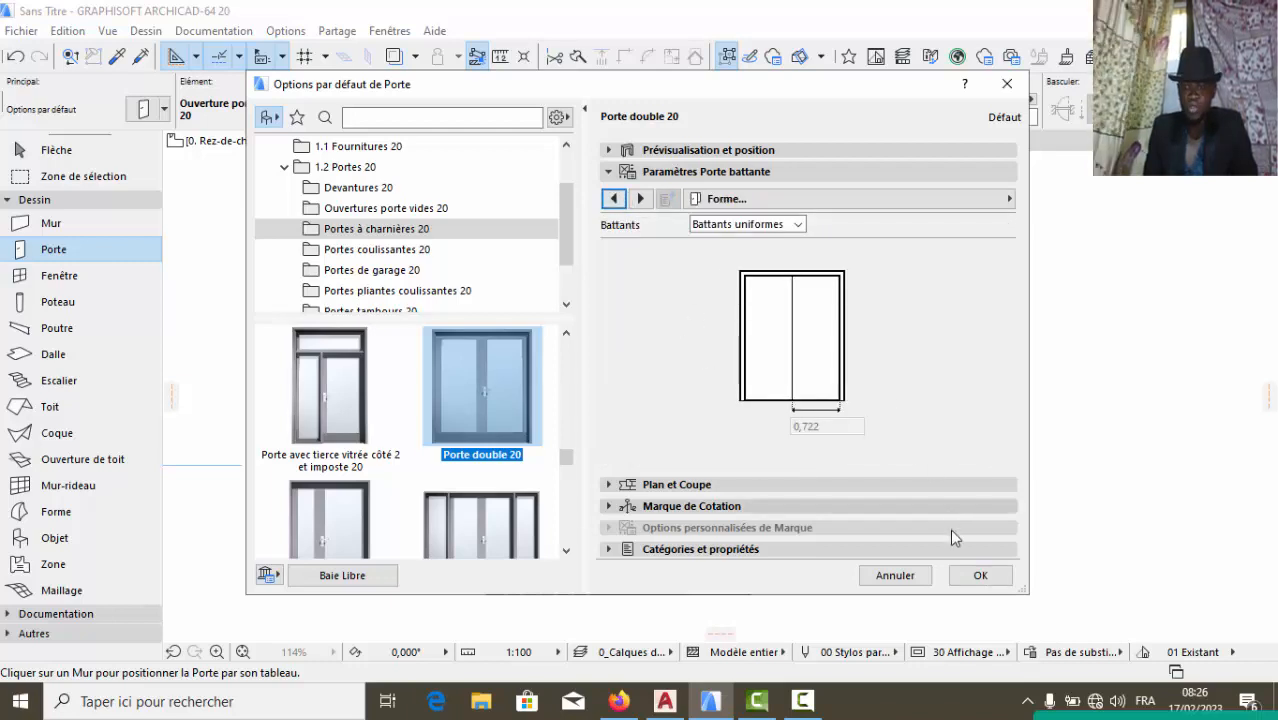
{"action": "left_click", "coordinate": [617, 199]}
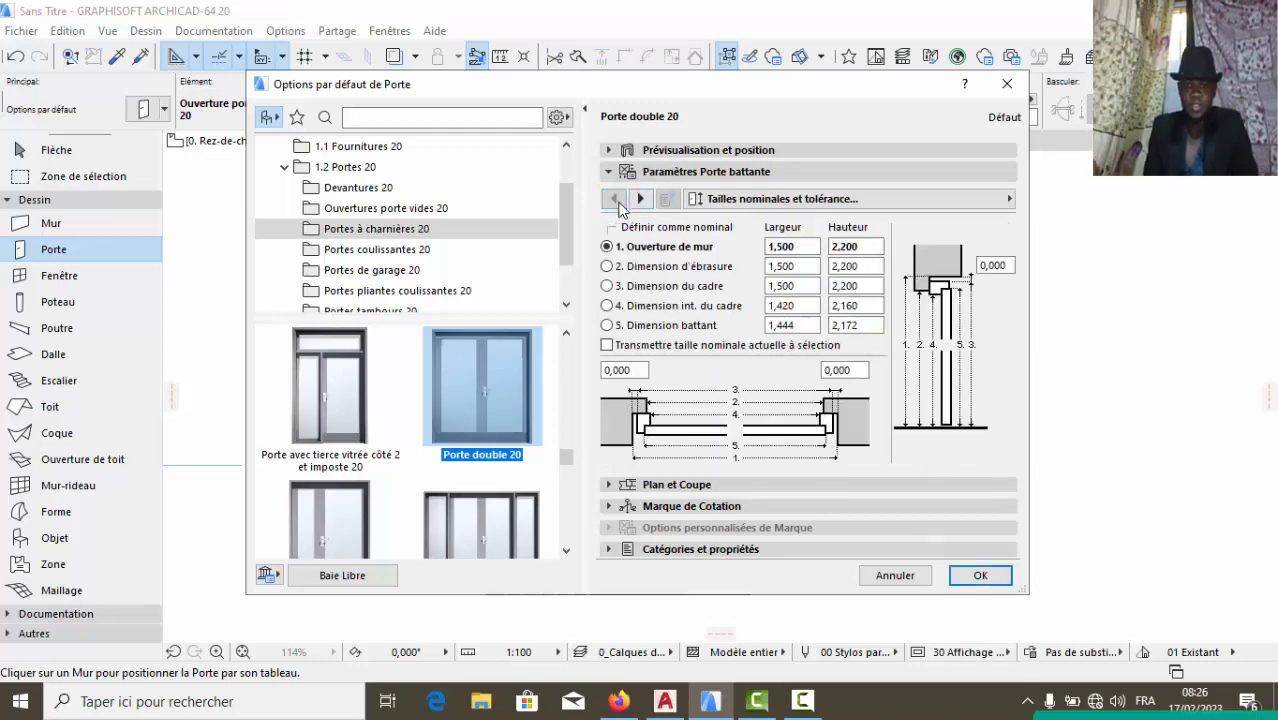
{"action": "left_click", "coordinate": [641, 199]}
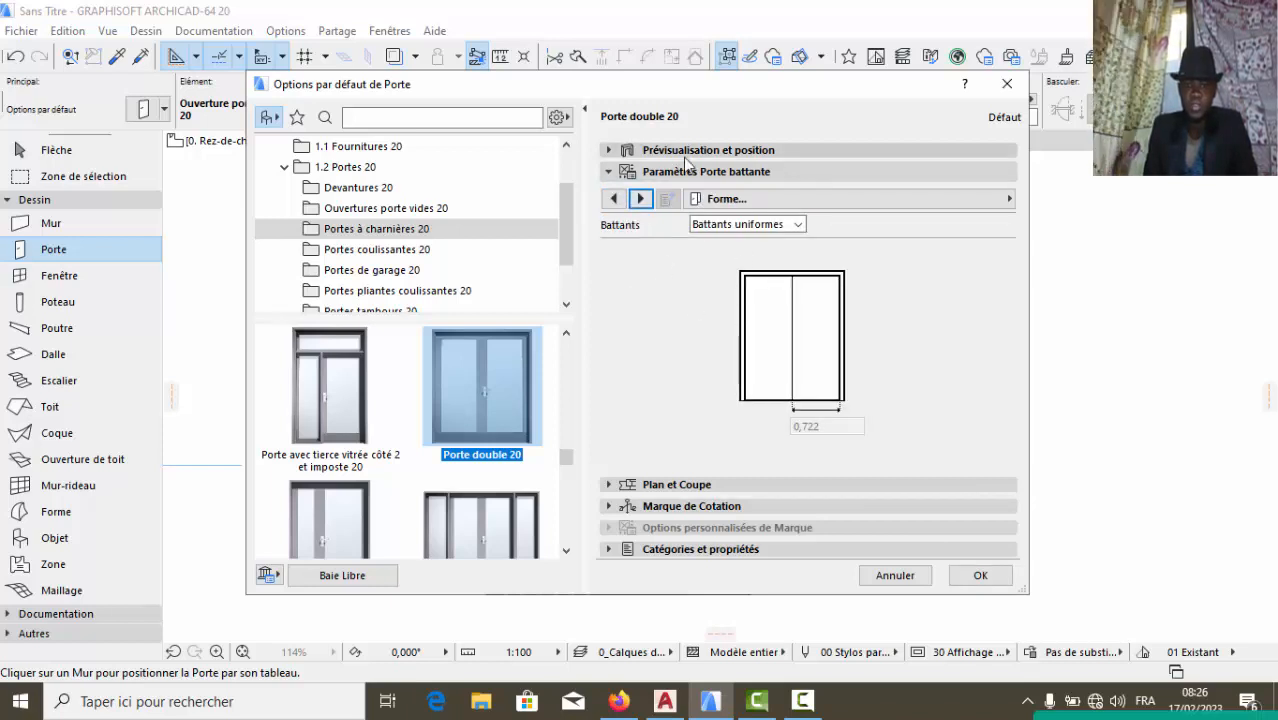
Confirm the door settings and place the double door in the wall between central room and brick-hatched terrace, opening into the room
{"action": "left_click", "coordinate": [978, 577]}
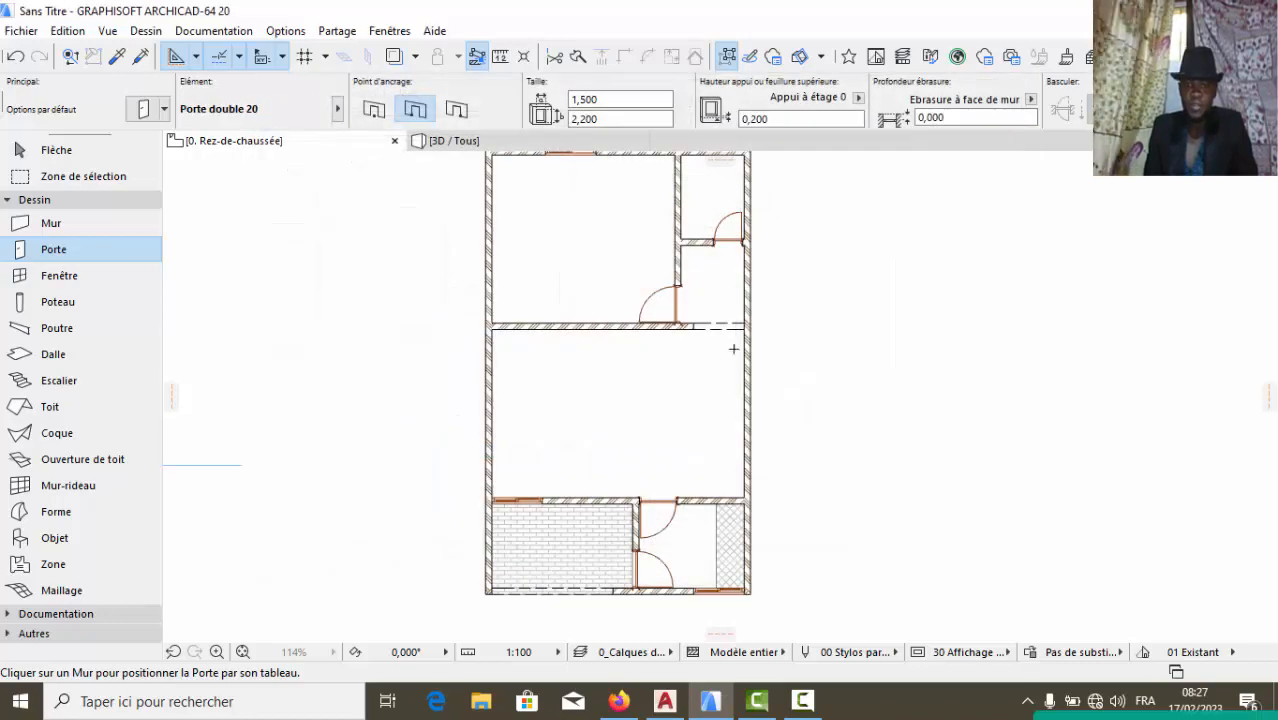
{"action": "scroll", "coordinate": [667, 431], "scroll_direction": "up", "scroll_amount": 5}
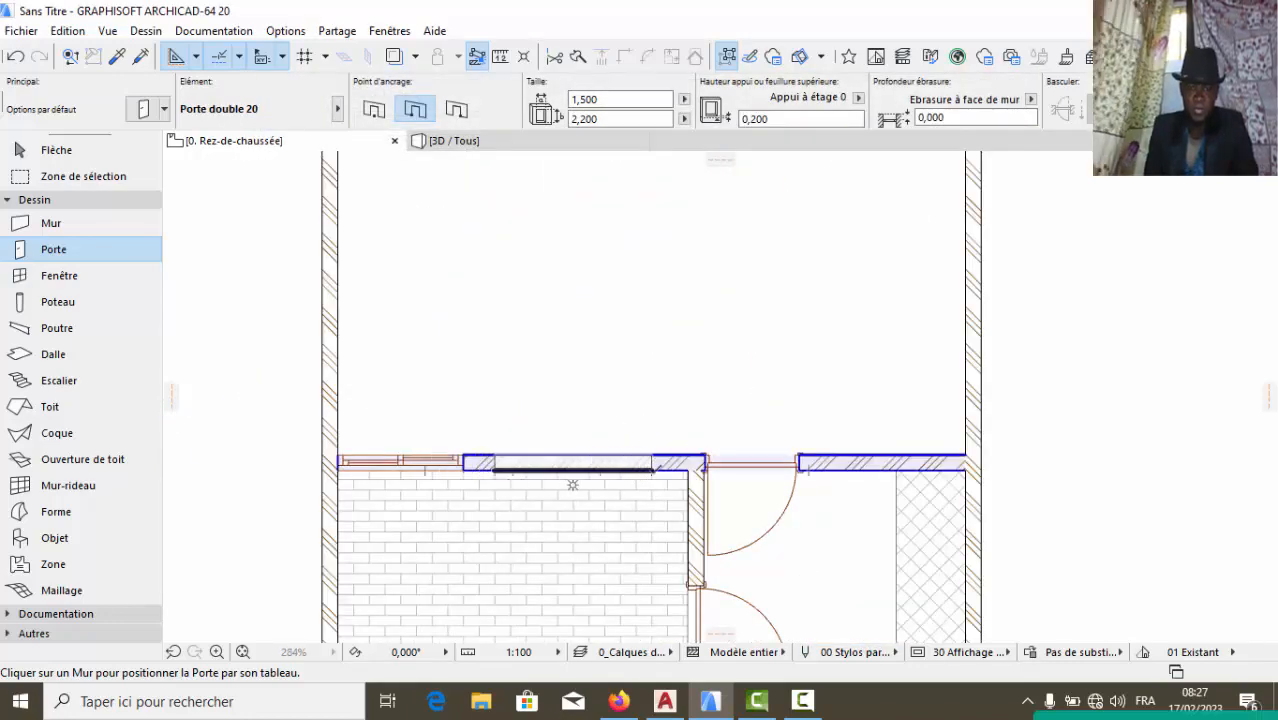
{"action": "left_click", "coordinate": [578, 464]}
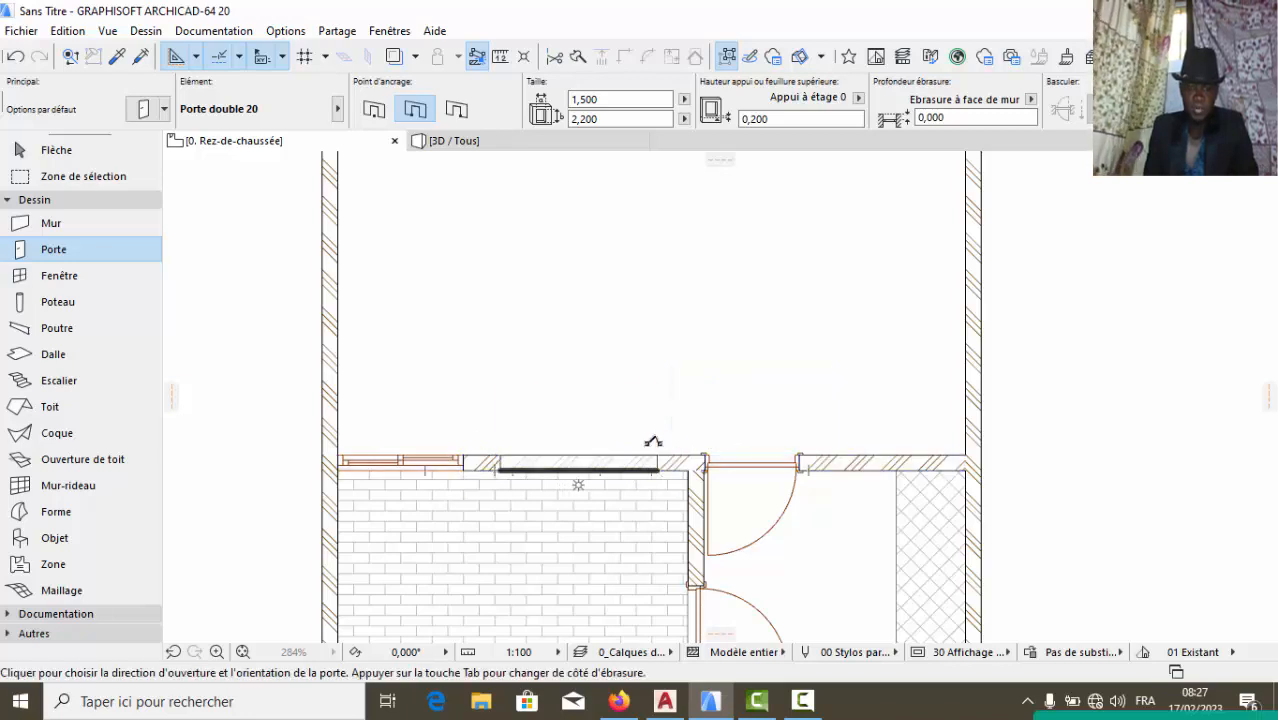
{"action": "left_click", "coordinate": [652, 441]}
{"action": "scroll", "coordinate": [612, 416], "scroll_direction": "down", "scroll_amount": 5}
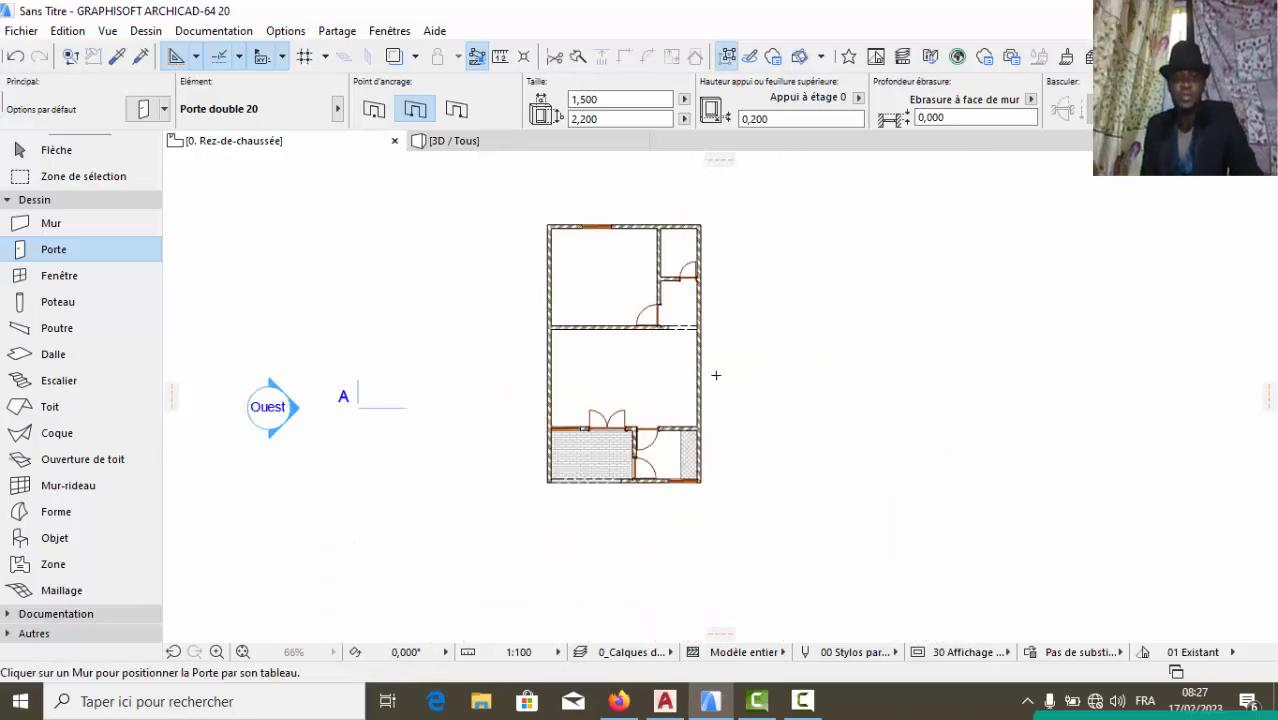
{"action": "key", "text": "Escape"}
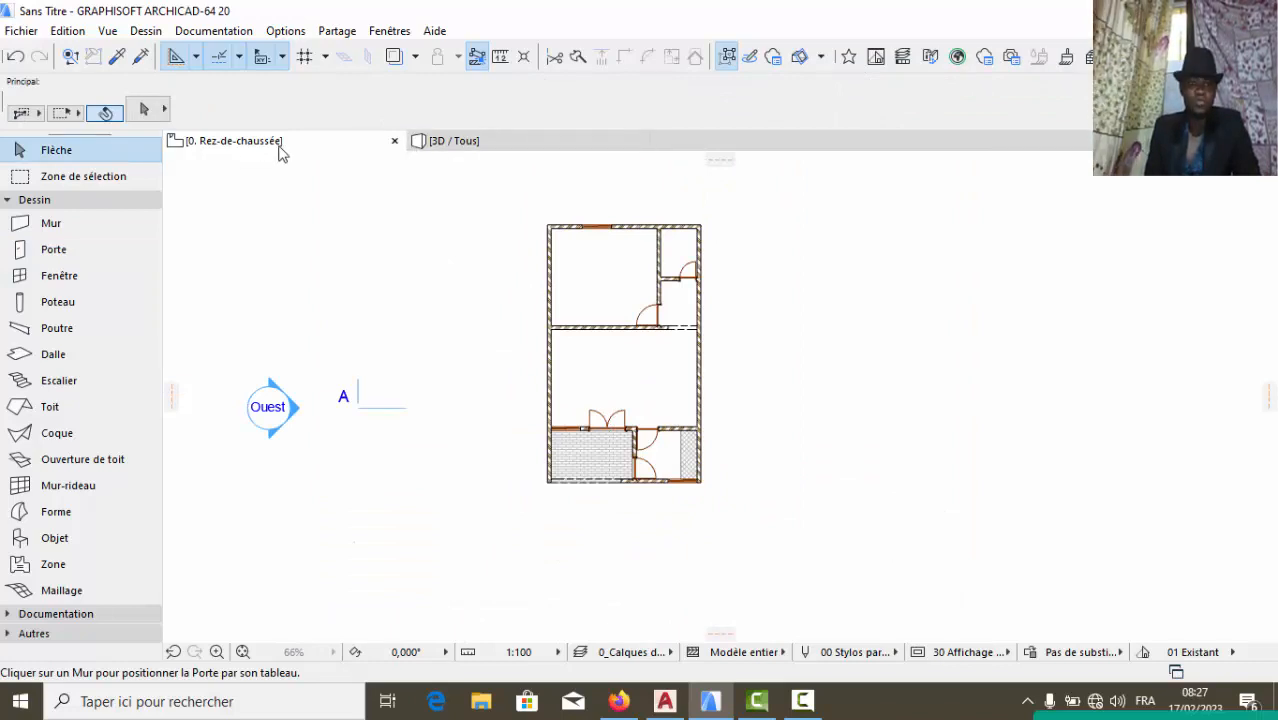
Examine the whole house model in 3D, orbiting round to the front facade with the terrace
{"action": "left_click", "coordinate": [518, 143]}
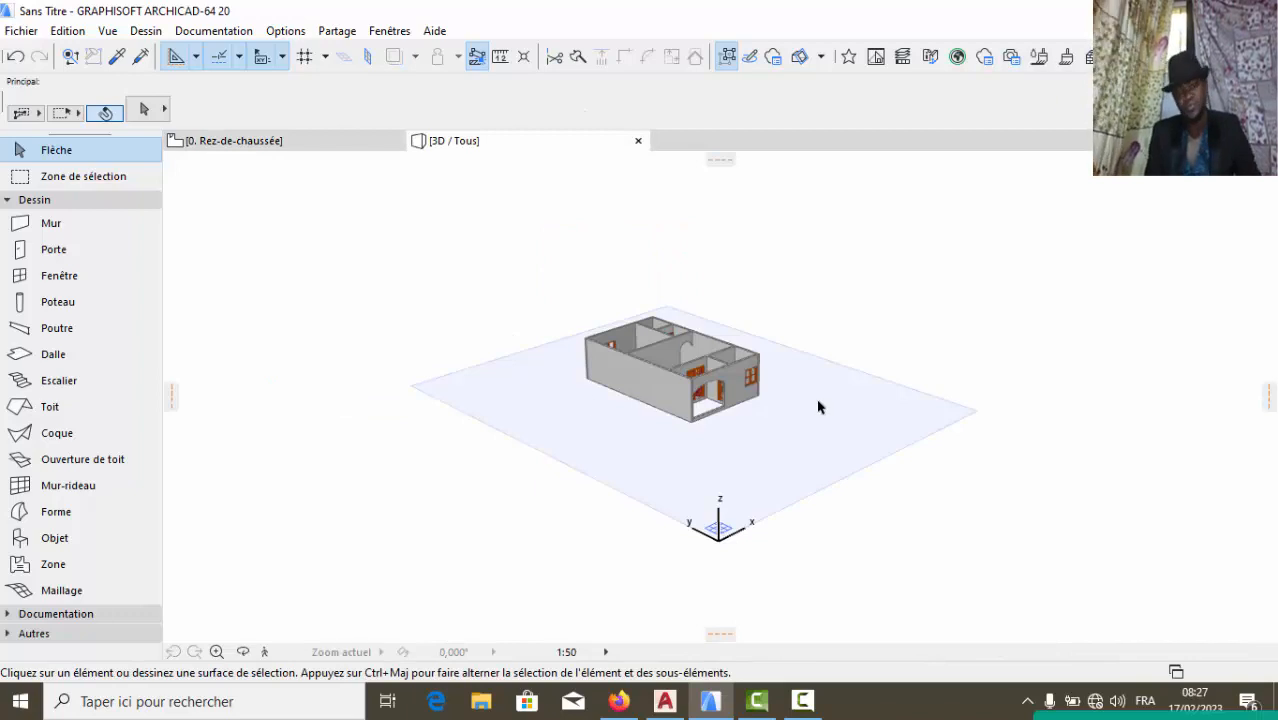
{"action": "scroll", "coordinate": [780, 400], "scroll_direction": "up", "scroll_amount": 5}
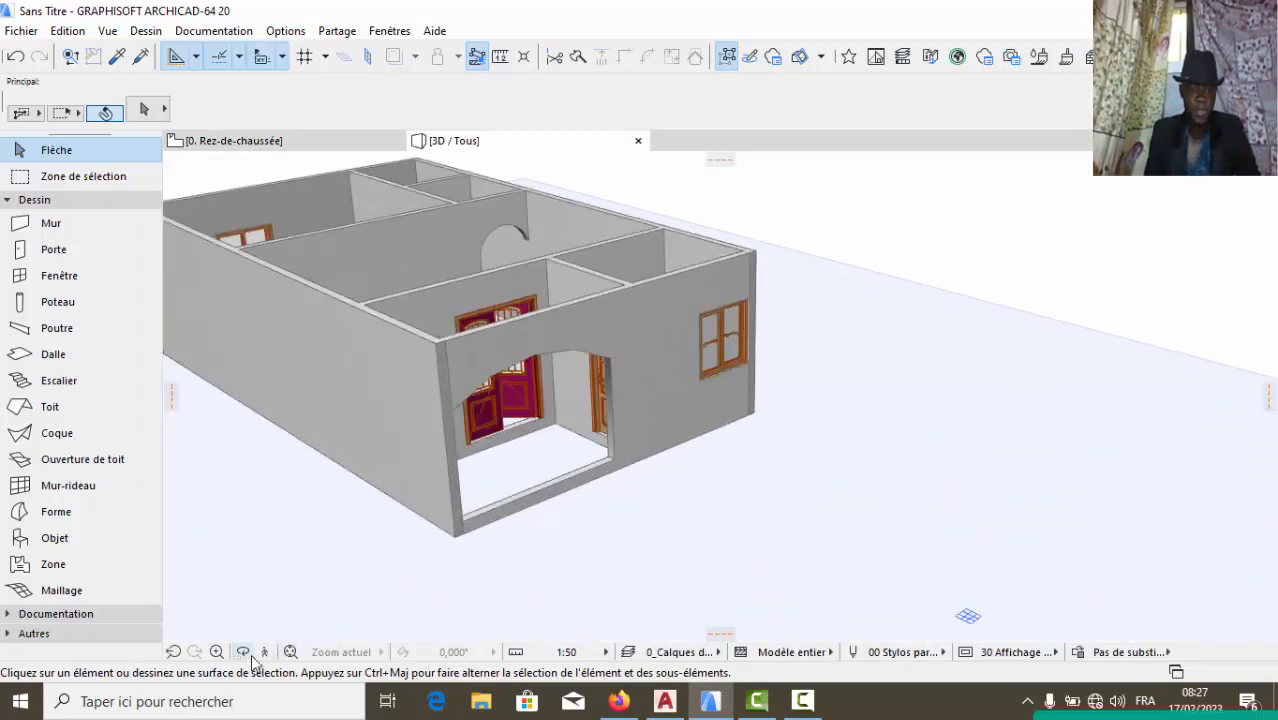
{"action": "scroll", "coordinate": [651, 438], "scroll_direction": "down", "scroll_amount": 2}
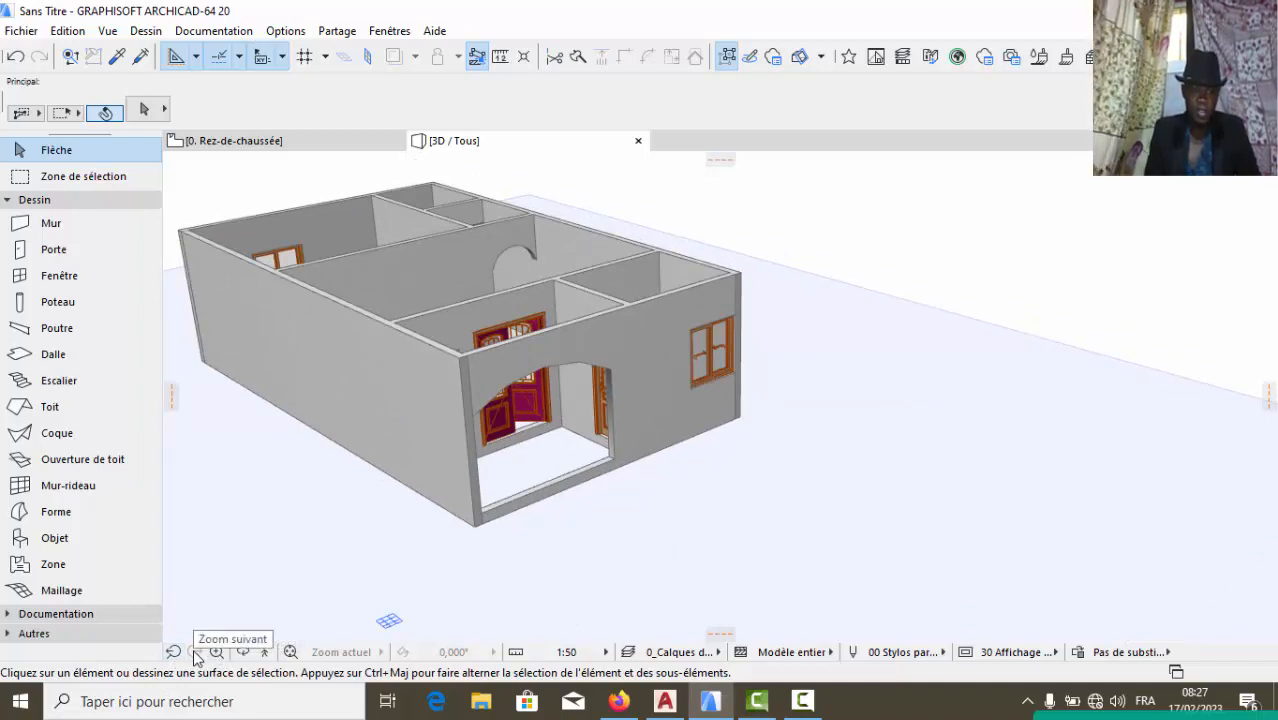
{"action": "scroll", "coordinate": [577, 349], "scroll_direction": "down", "scroll_amount": 1}
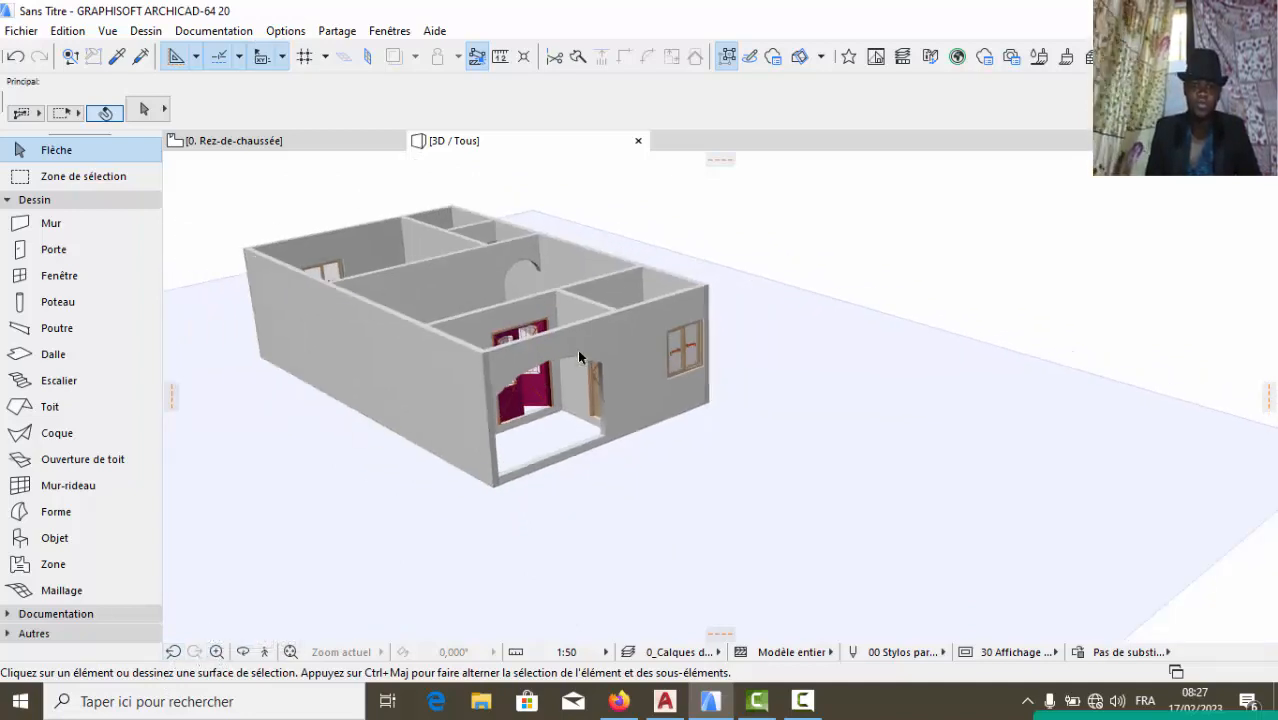
{"action": "scroll", "coordinate": [578, 355], "scroll_direction": "down", "scroll_amount": 1}
{"action": "scroll", "coordinate": [576, 364], "scroll_direction": "up", "scroll_amount": 1}
{"action": "scroll", "coordinate": [580, 369], "scroll_direction": "up", "scroll_amount": 2}
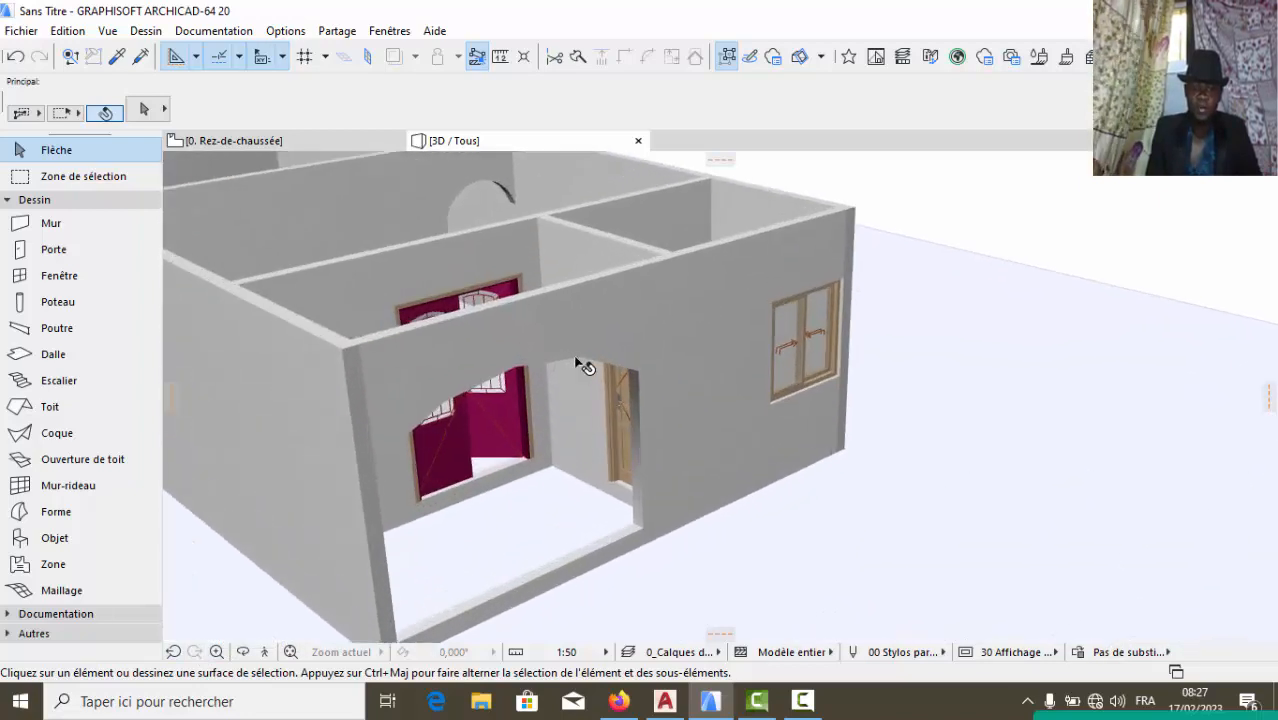
{"action": "scroll", "coordinate": [580, 368], "scroll_direction": "down", "scroll_amount": 3}
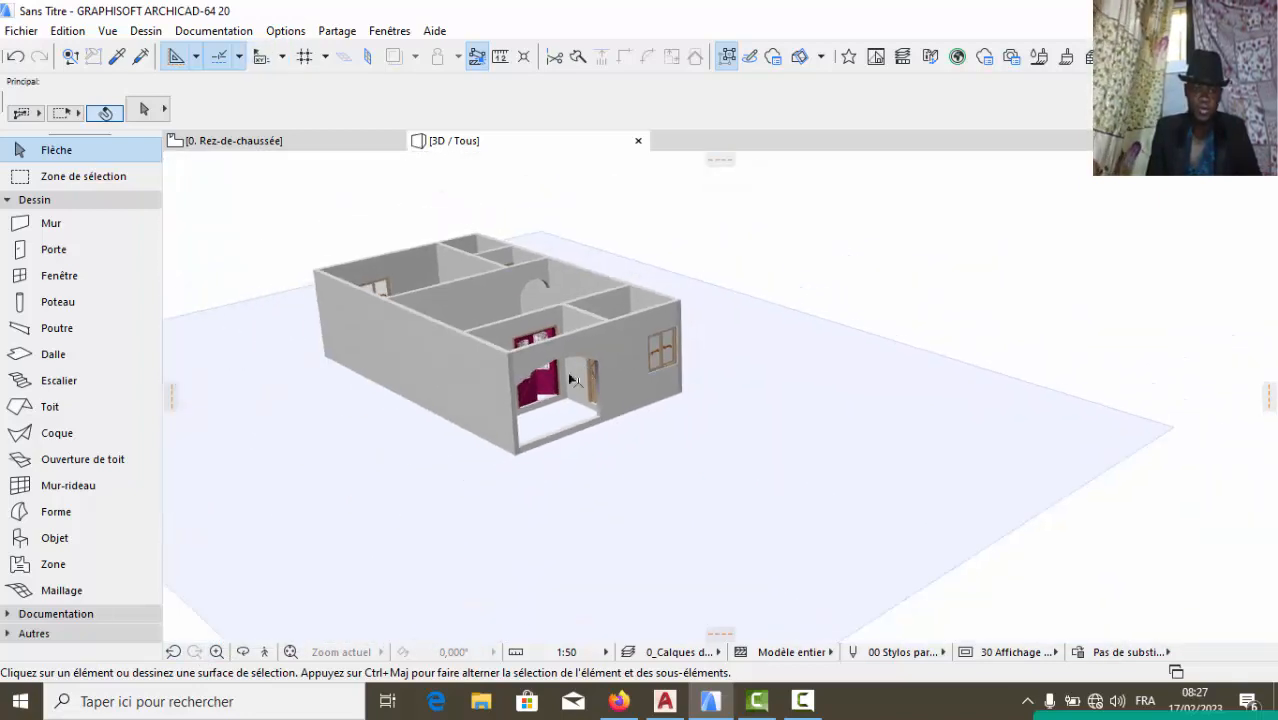
{"action": "left_click", "coordinate": [246, 651]}
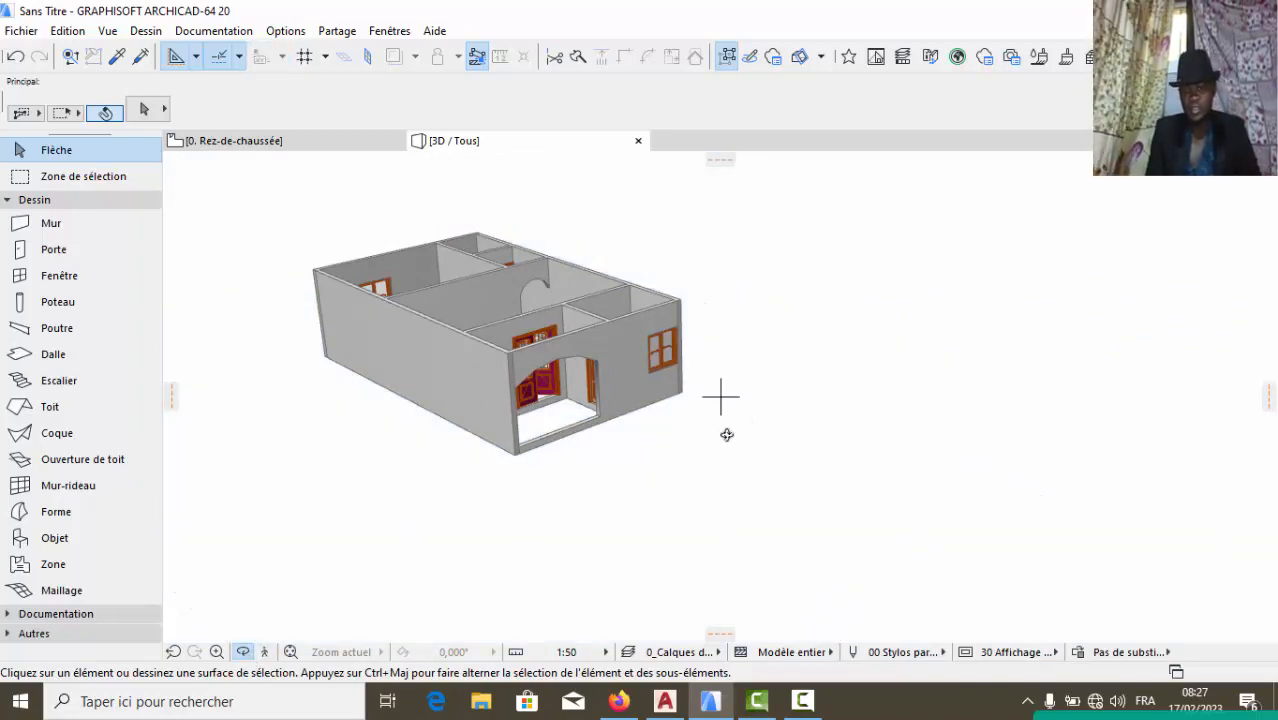
{"action": "left_click_drag", "start_coordinate": [727, 435], "coordinate": [770, 434]}
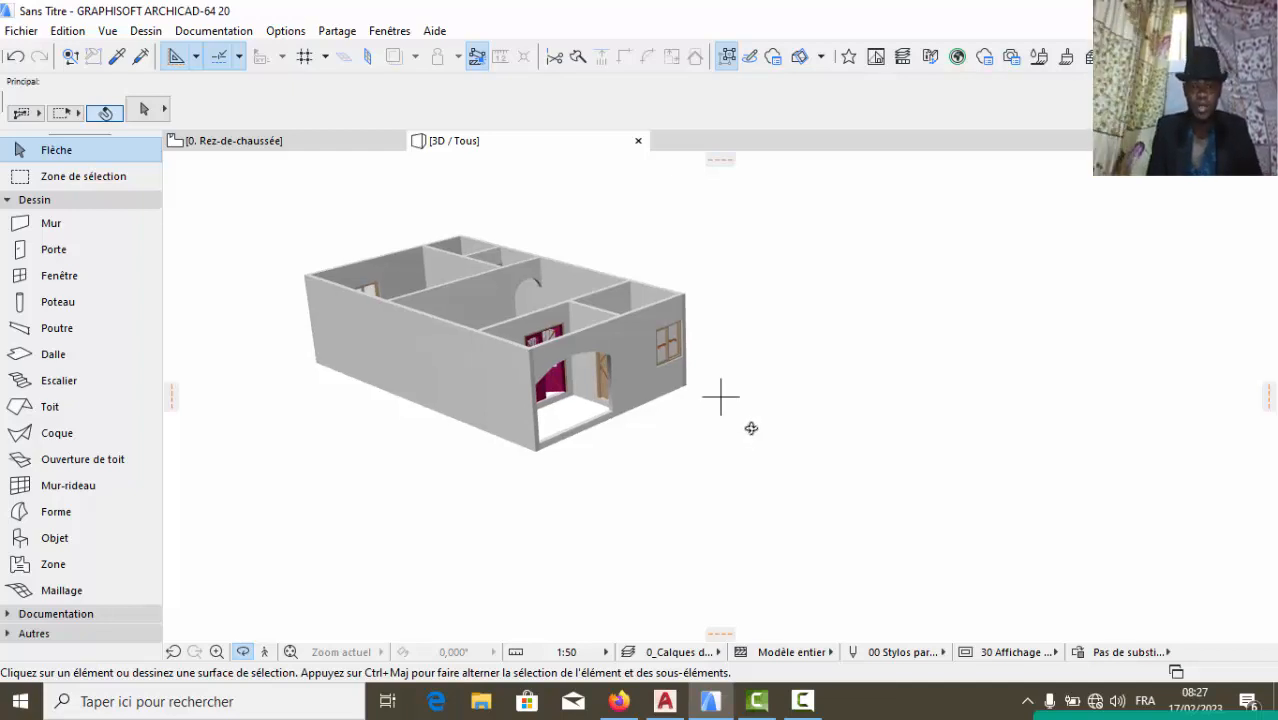
{"action": "left_click_drag", "start_coordinate": [751, 428], "coordinate": [833, 364]}
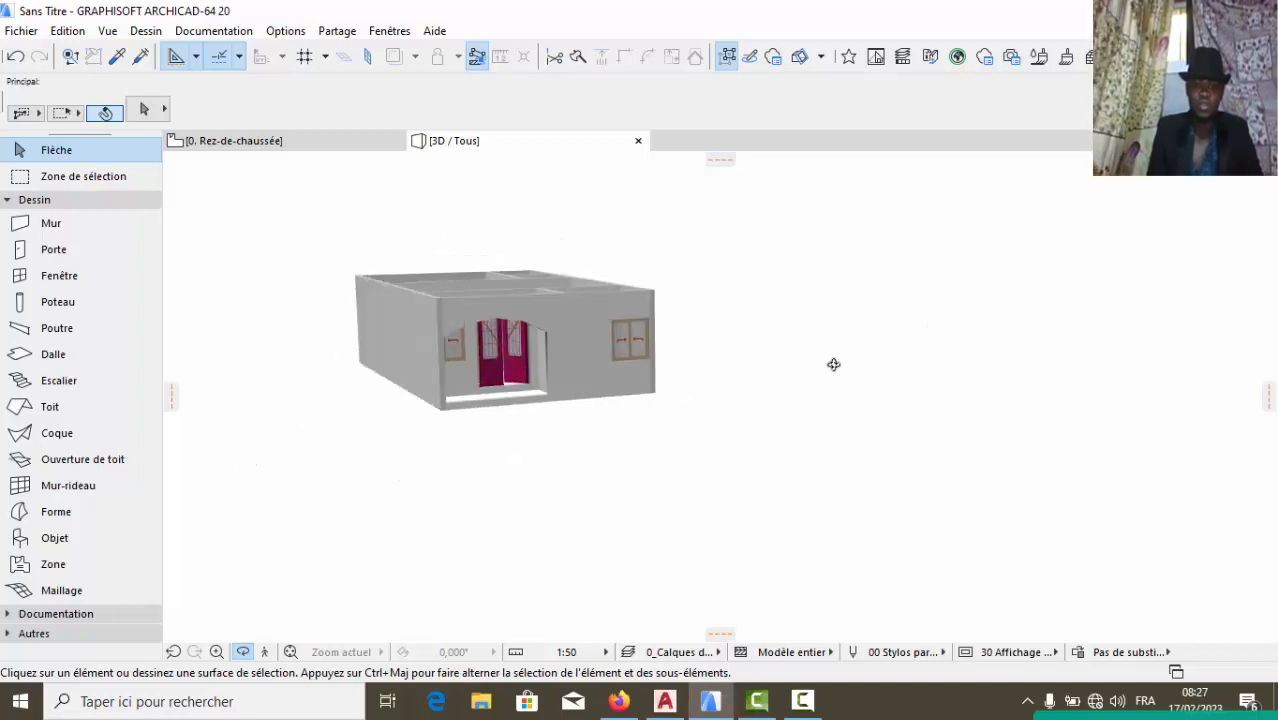
Inspect the carmine double door and the neighbouring sliding windows through the terrace's arched opening in 3D
{"action": "scroll", "coordinate": [478, 388], "scroll_direction": "up", "scroll_amount": 10}
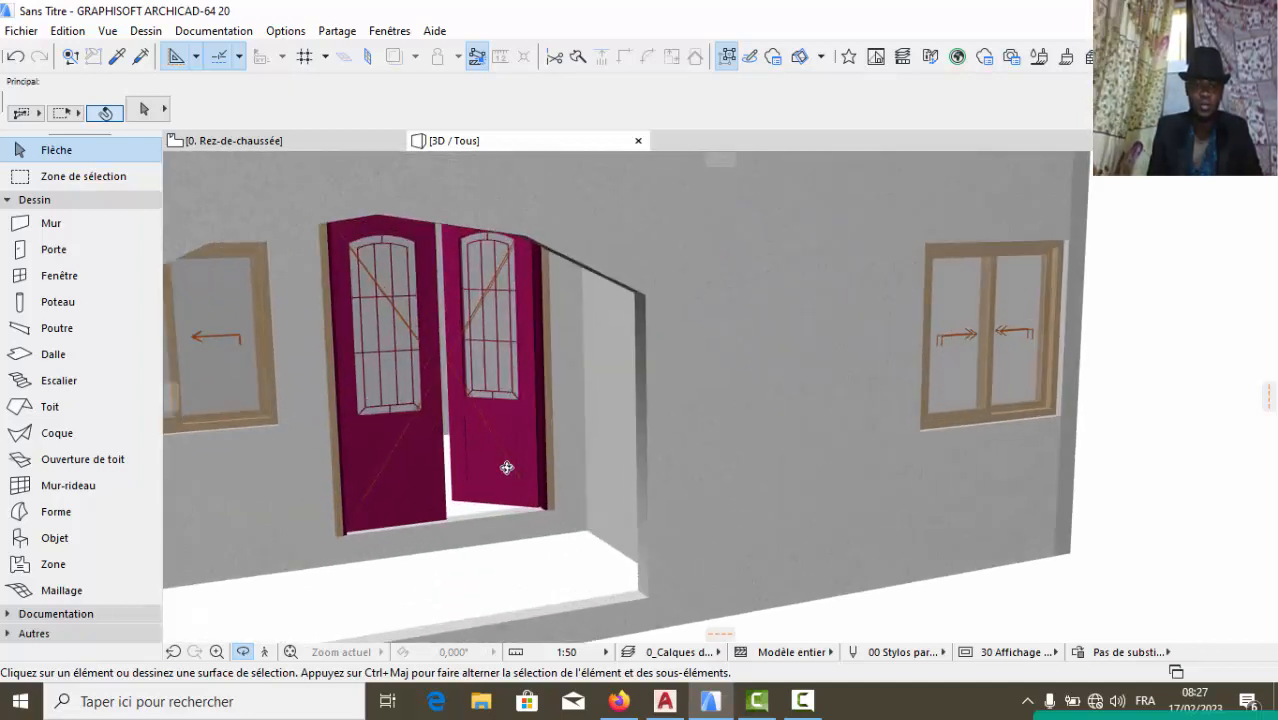
{"action": "scroll", "coordinate": [510, 465], "scroll_direction": "up", "scroll_amount": 3}
{"action": "scroll", "coordinate": [500, 323], "scroll_direction": "up", "scroll_amount": 2}
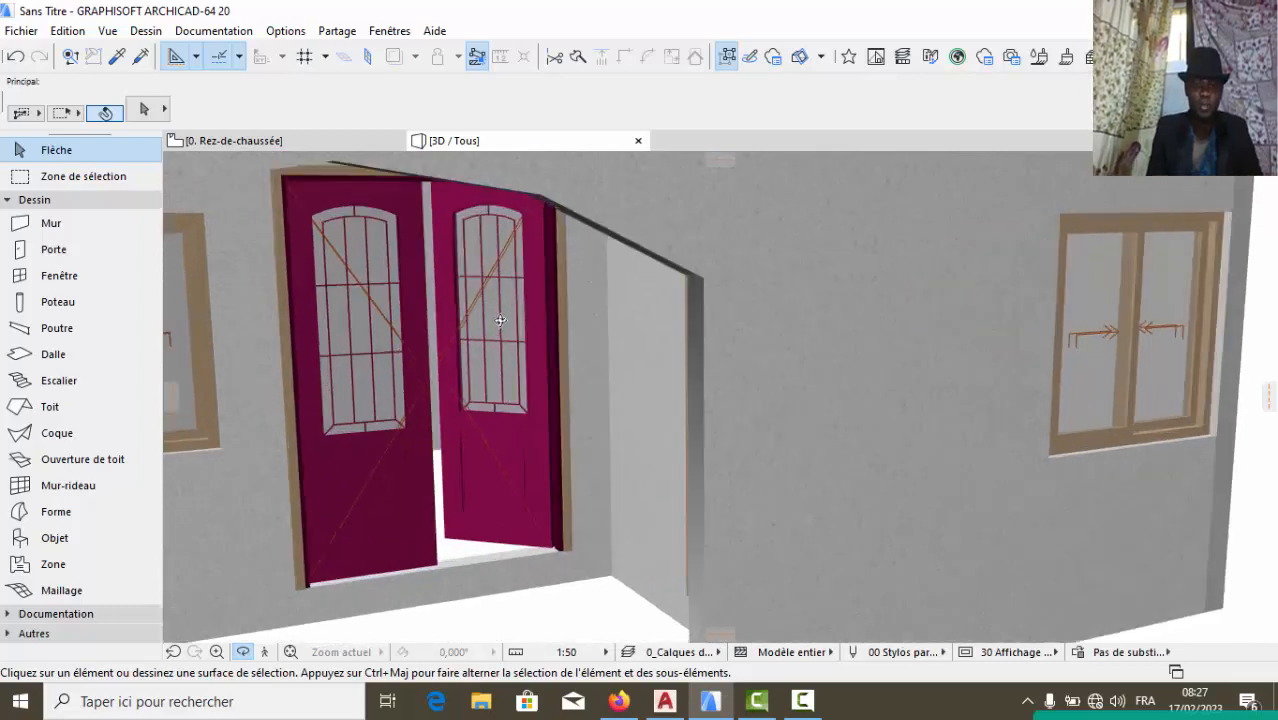
{"action": "scroll", "coordinate": [525, 376], "scroll_direction": "down", "scroll_amount": 2}
{"action": "scroll", "coordinate": [510, 426], "scroll_direction": "up", "scroll_amount": 1}
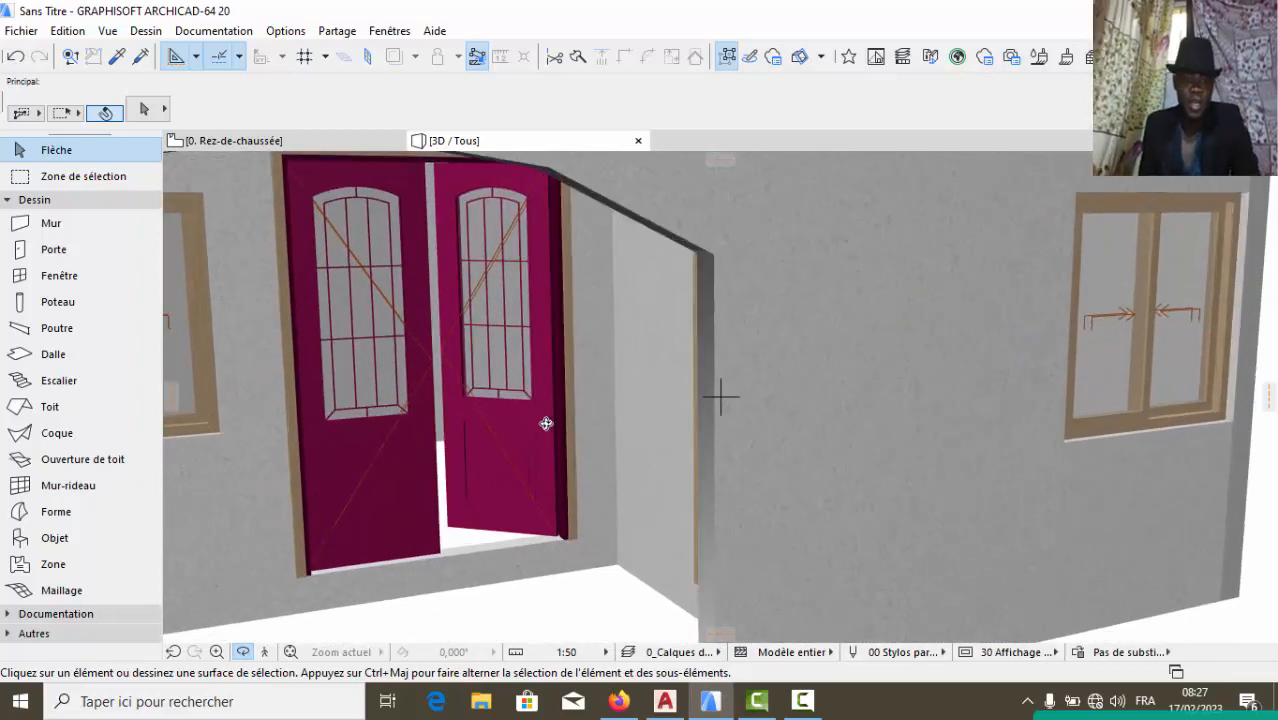
{"action": "scroll", "coordinate": [514, 461], "scroll_direction": "down", "scroll_amount": 3}
{"action": "scroll", "coordinate": [495, 440], "scroll_direction": "up", "scroll_amount": 3}
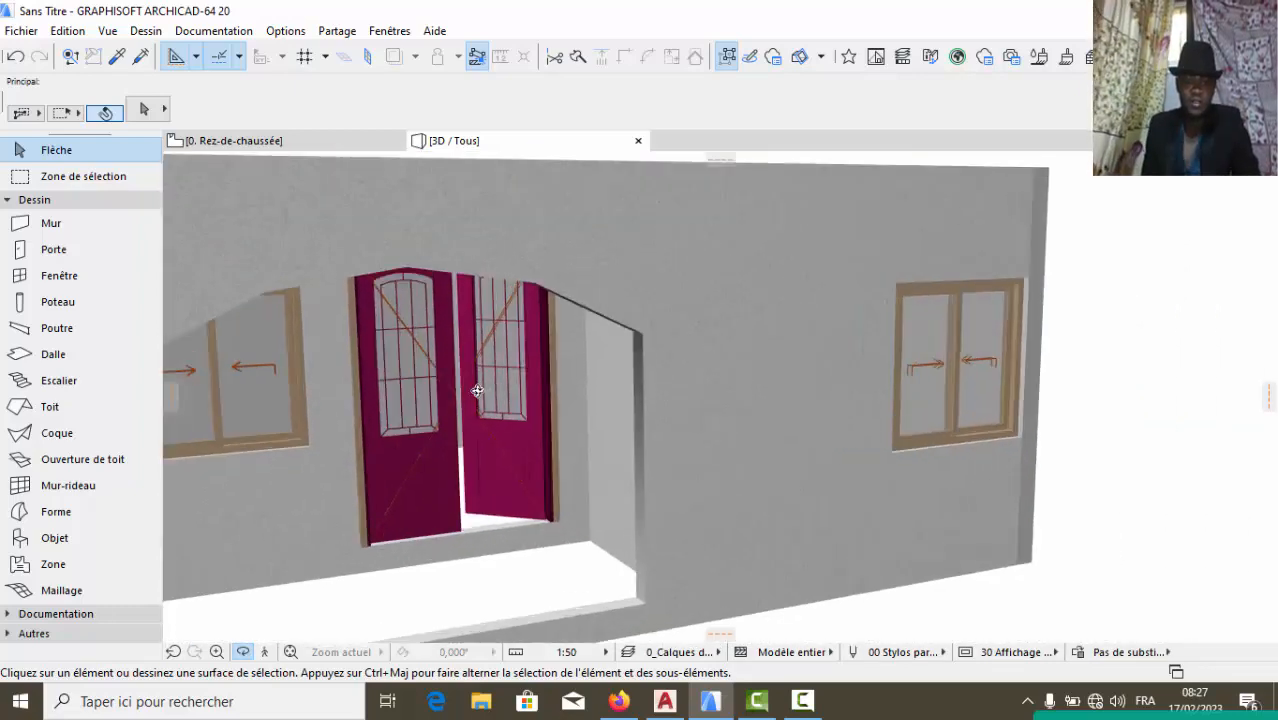
{"action": "scroll", "coordinate": [485, 430], "scroll_direction": "down", "scroll_amount": 5}
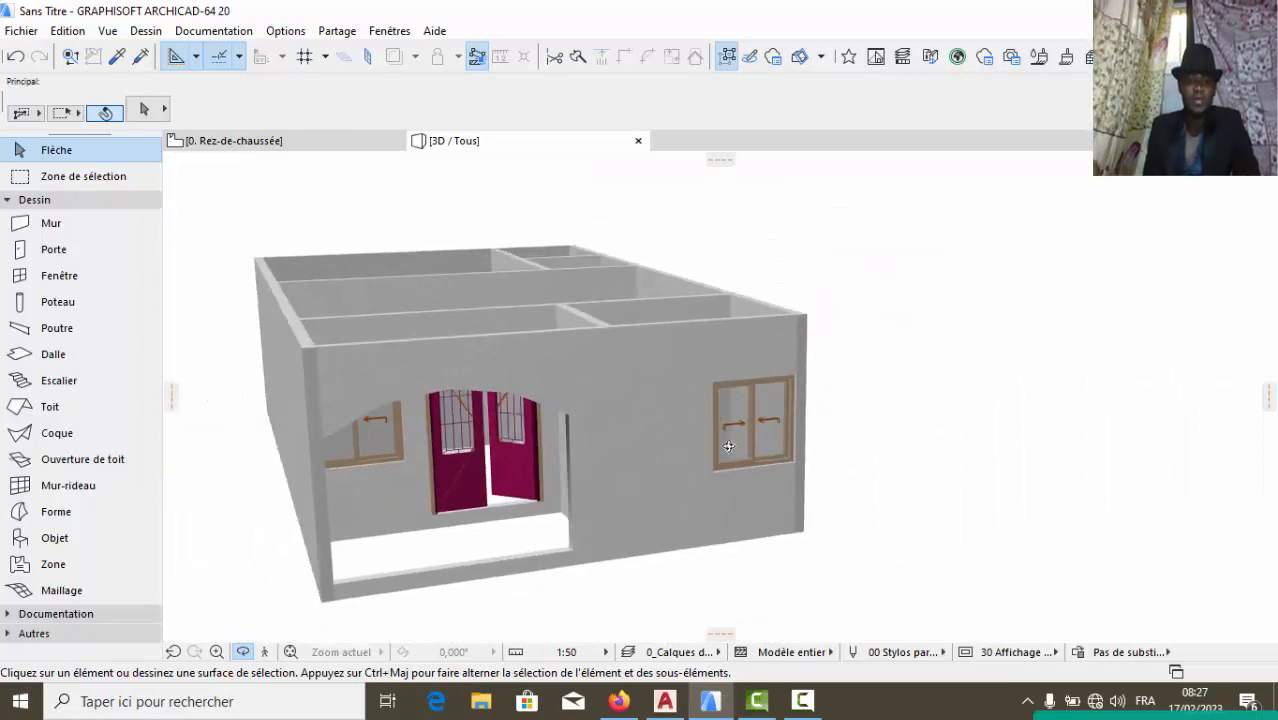
{"action": "scroll", "coordinate": [539, 427], "scroll_direction": "up", "scroll_amount": 3}
{"action": "scroll", "coordinate": [722, 396], "scroll_direction": "down", "scroll_amount": 2}
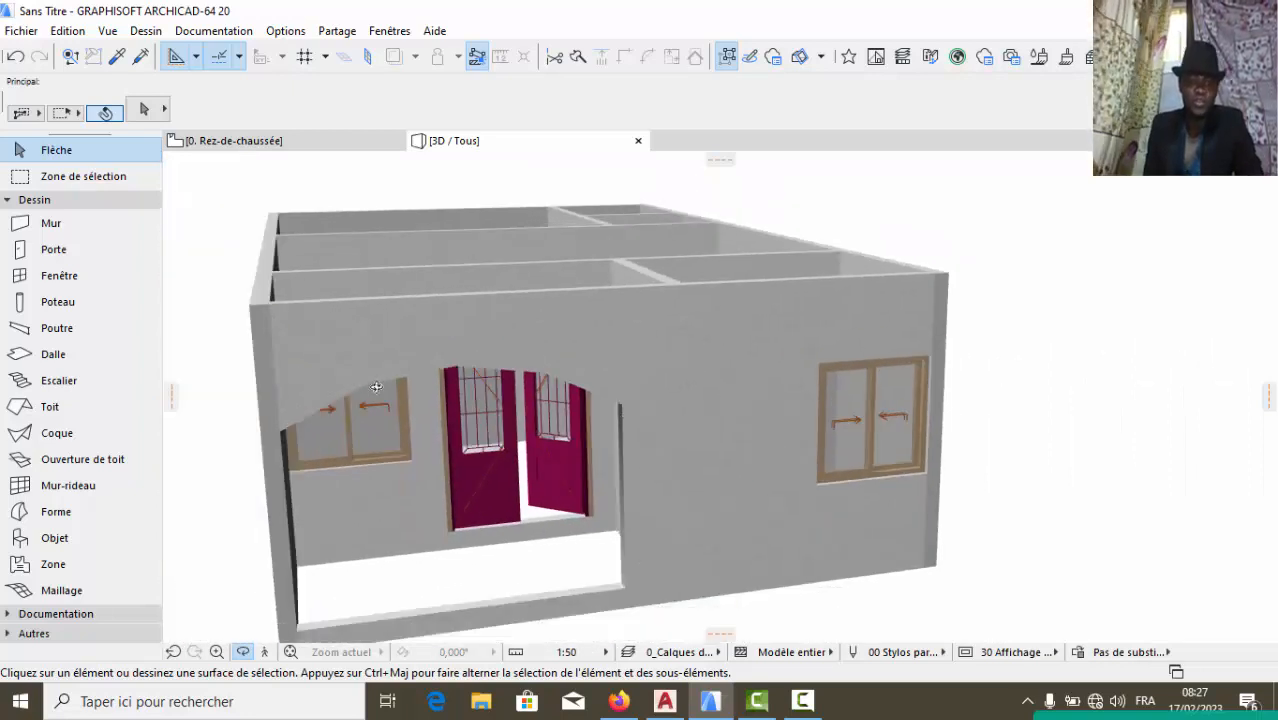
{"action": "scroll", "coordinate": [524, 414], "scroll_direction": "up", "scroll_amount": 3}
Try Ouverture porte rectangulaire 20 in place of the terrace's arched opening, and undo the replacement
{"action": "left_click", "coordinate": [668, 416]}
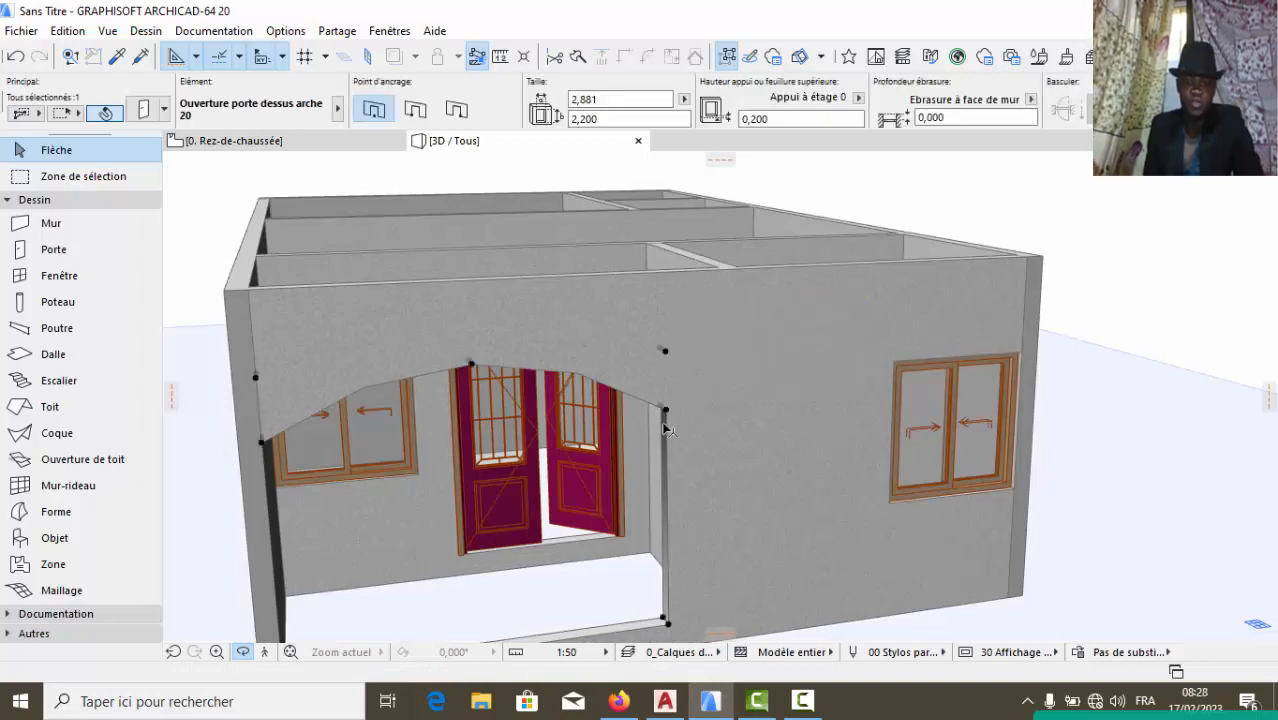
{"action": "scroll", "coordinate": [668, 427], "scroll_direction": "down", "scroll_amount": 3}
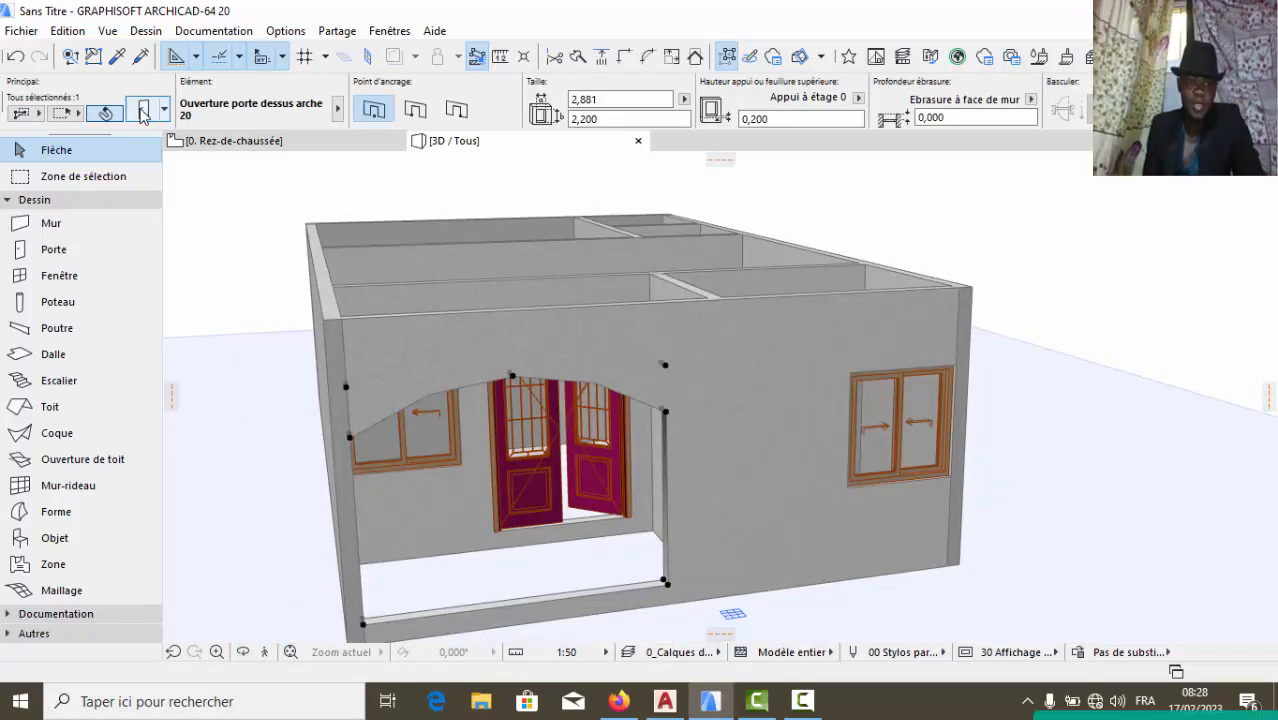
{"action": "double_click", "coordinate": [534, 375]}
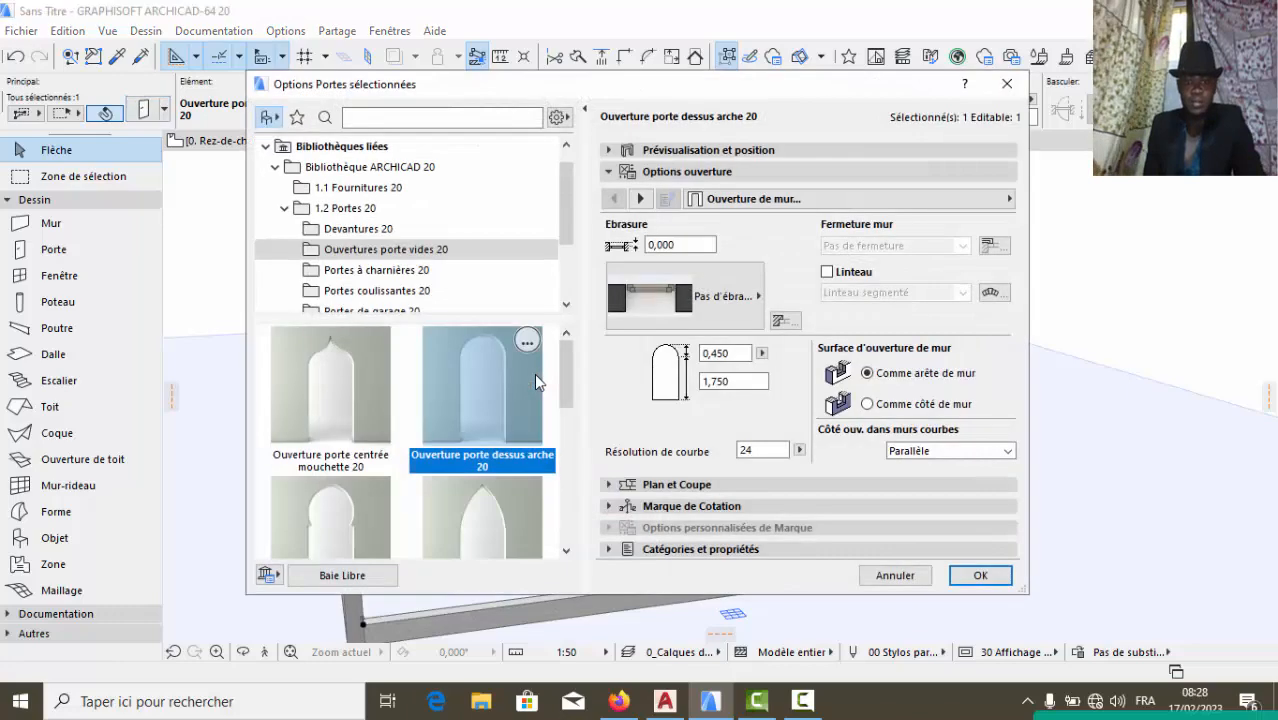
{"action": "scroll", "coordinate": [390, 416], "scroll_direction": "down", "scroll_amount": 2}
{"action": "left_click", "coordinate": [390, 416]}
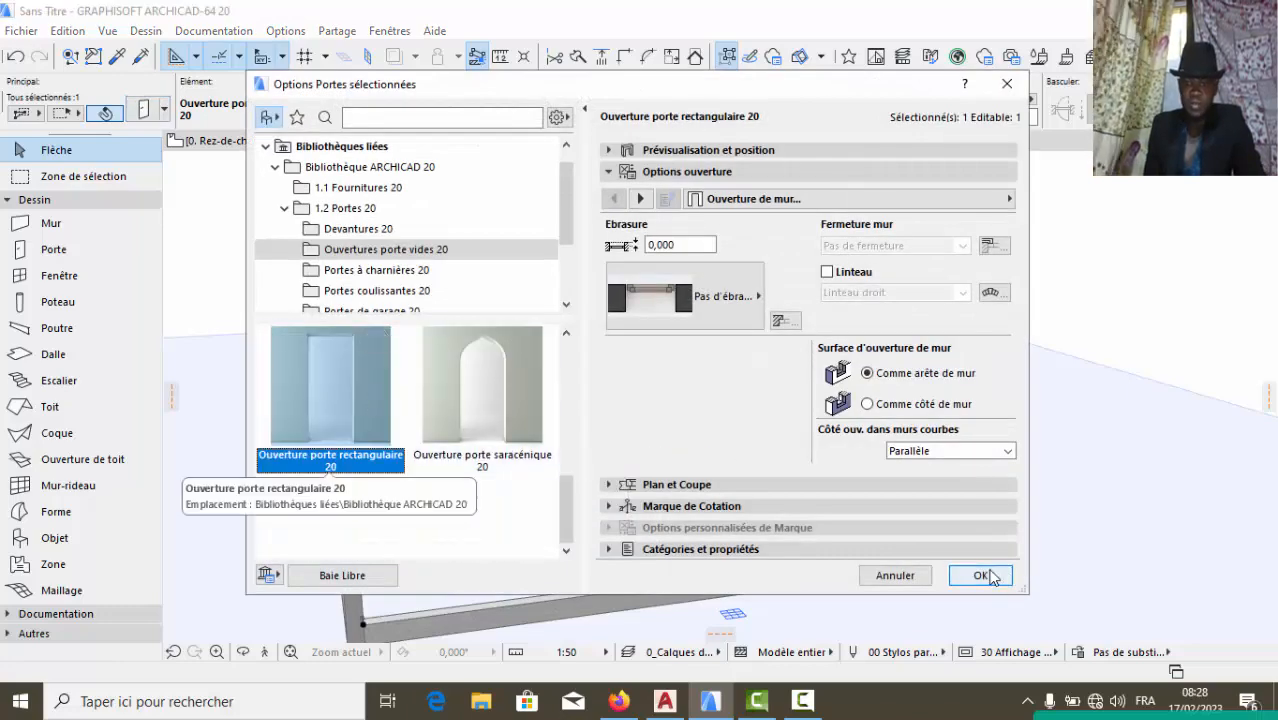
{"action": "left_click", "coordinate": [979, 575]}
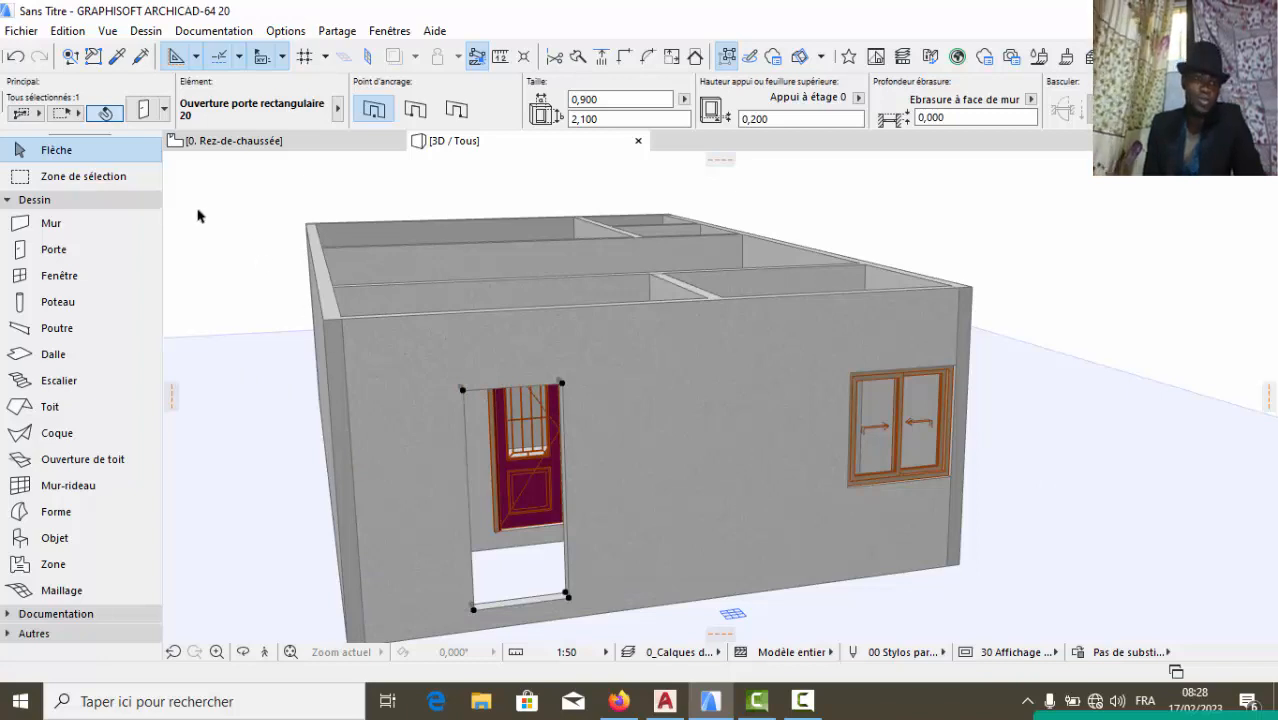
{"action": "left_click", "coordinate": [14, 57]}
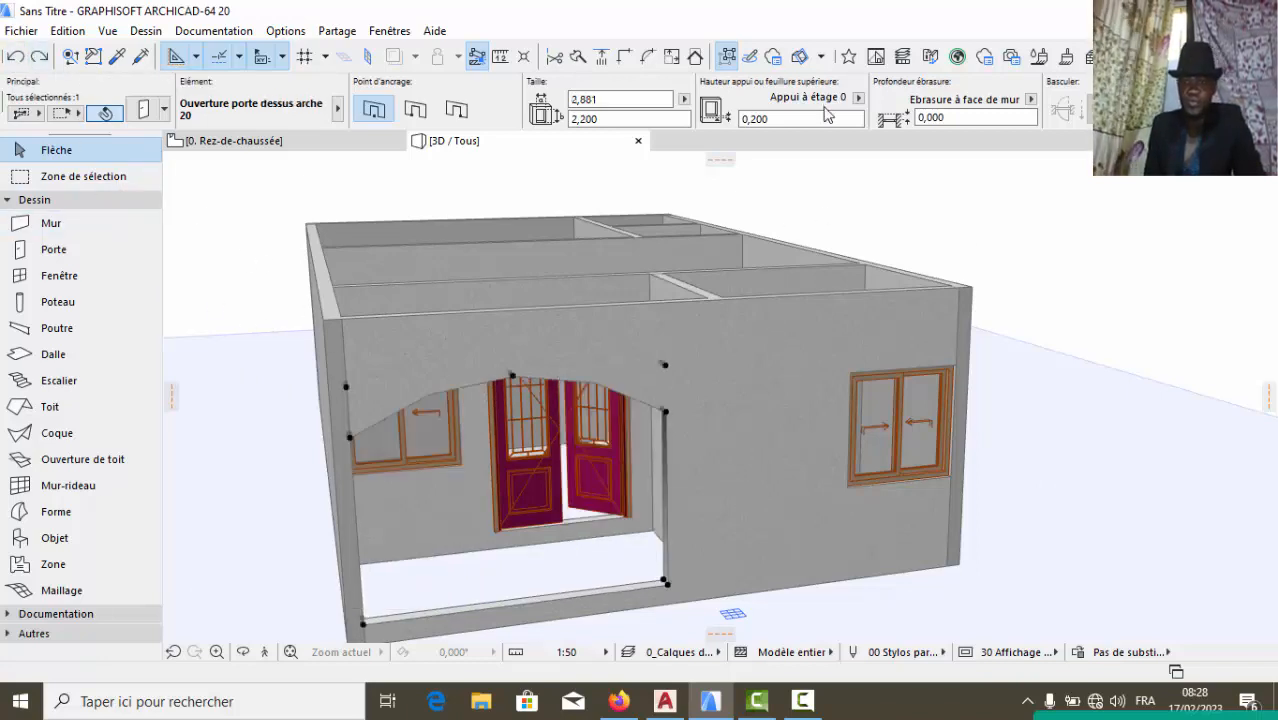
{"action": "left_click", "coordinate": [975, 240]}
Check the front facade's arched opening, double door and sliding windows in 3D from near and far
{"action": "scroll", "coordinate": [569, 395], "scroll_direction": "down", "scroll_amount": 3}
{"action": "scroll", "coordinate": [575, 406], "scroll_direction": "up", "scroll_amount": 2}
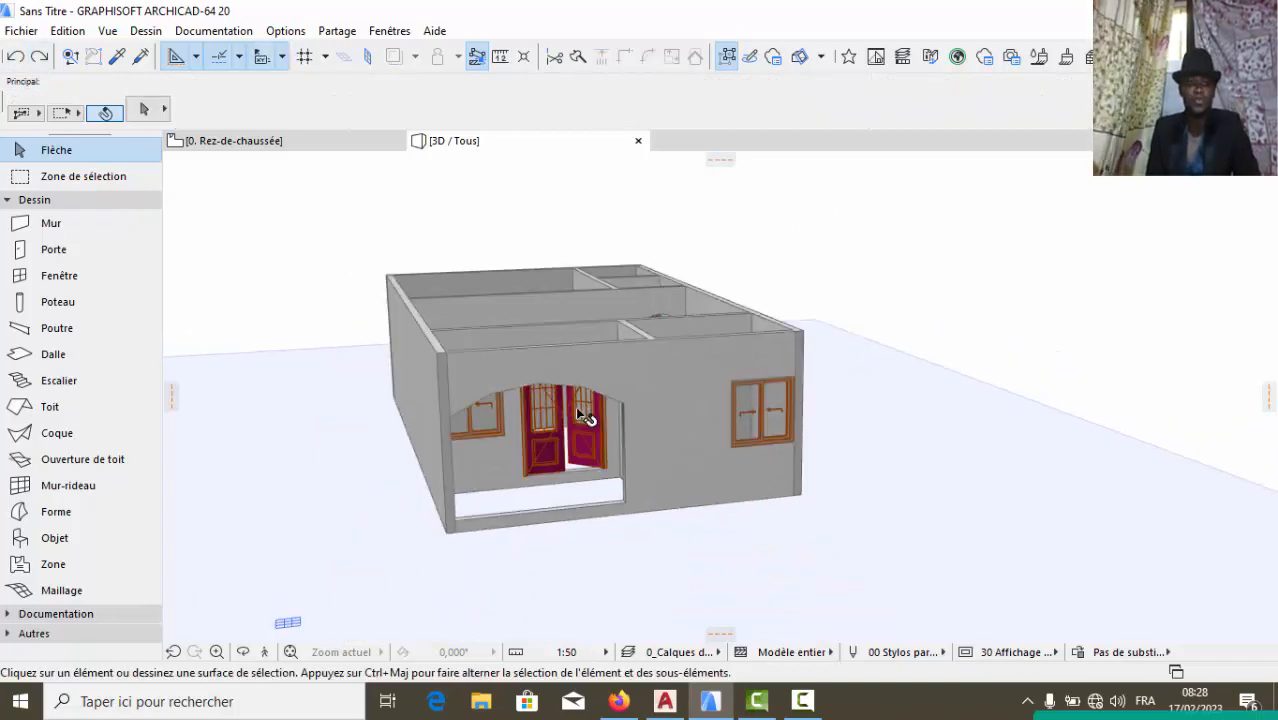
{"action": "scroll", "coordinate": [578, 480], "scroll_direction": "up", "scroll_amount": 2}
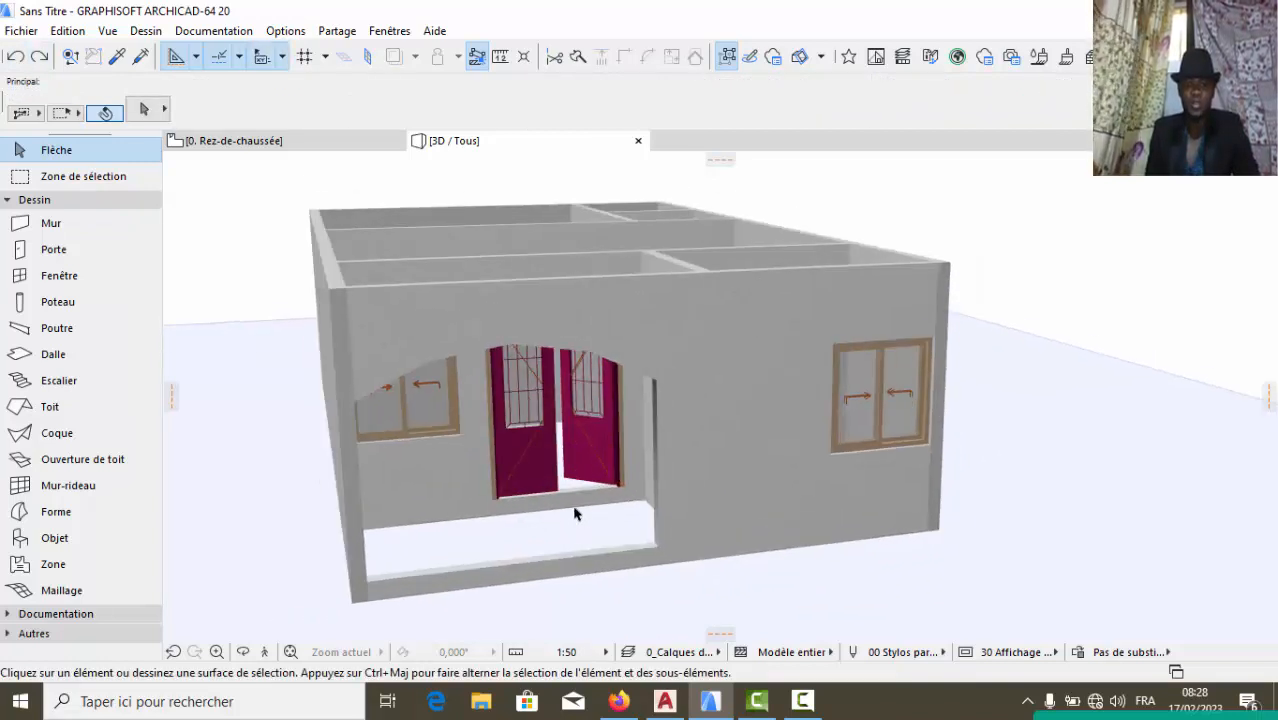
{"action": "scroll", "coordinate": [580, 520], "scroll_direction": "down", "scroll_amount": 1}
{"action": "scroll", "coordinate": [590, 545], "scroll_direction": "up", "scroll_amount": 2}
{"action": "scroll", "coordinate": [590, 540], "scroll_direction": "up", "scroll_amount": 1}
{"action": "scroll", "coordinate": [565, 505], "scroll_direction": "down", "scroll_amount": 1}
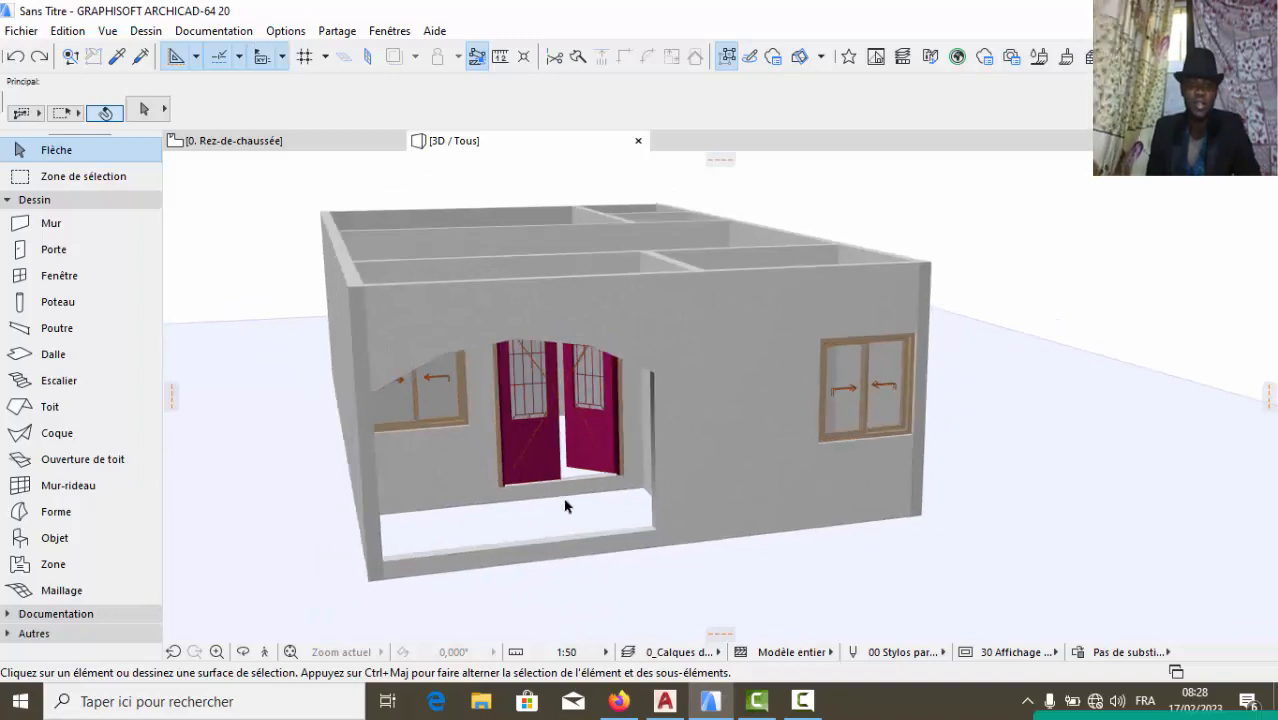
{"action": "scroll", "coordinate": [555, 500], "scroll_direction": "up", "scroll_amount": 2}
{"action": "scroll", "coordinate": [549, 495], "scroll_direction": "down", "scroll_amount": 4}
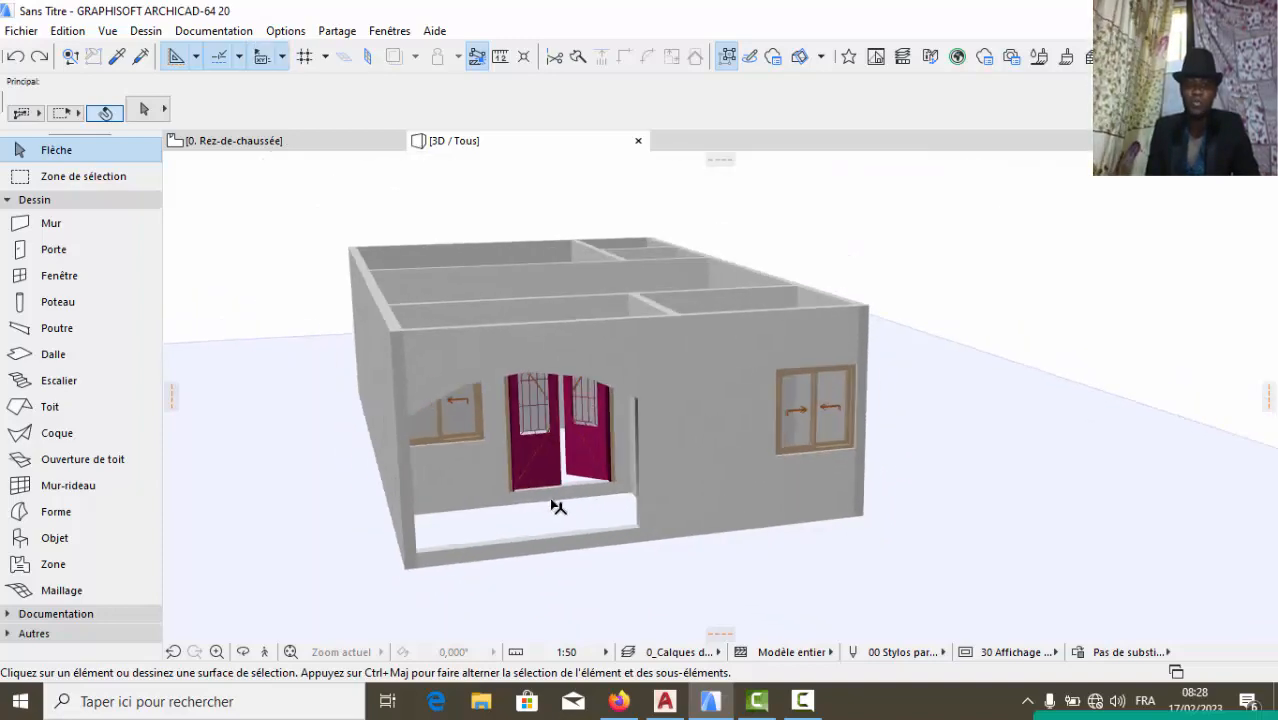
{"action": "scroll", "coordinate": [570, 490], "scroll_direction": "up", "scroll_amount": 2}
{"action": "scroll", "coordinate": [575, 520], "scroll_direction": "down", "scroll_amount": 1}
{"action": "scroll", "coordinate": [575, 531], "scroll_direction": "up", "scroll_amount": 1}
{"action": "scroll", "coordinate": [579, 520], "scroll_direction": "down", "scroll_amount": 1}
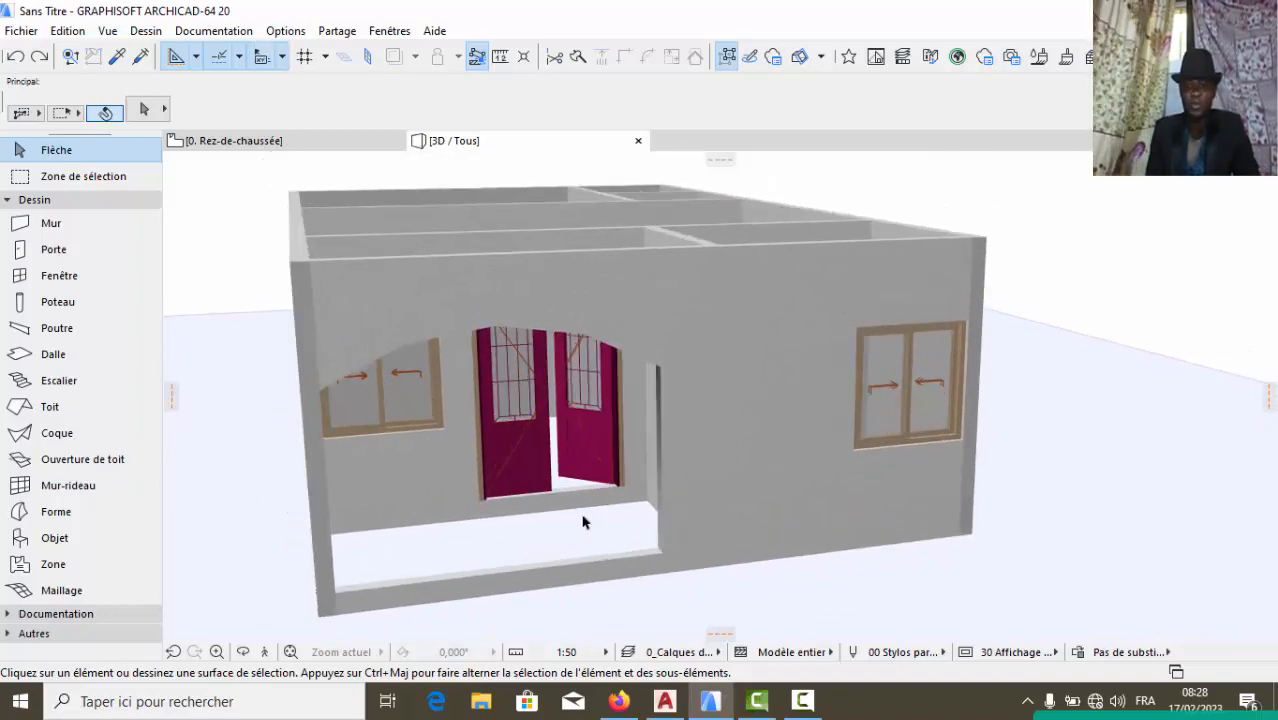
{"action": "scroll", "coordinate": [585, 520], "scroll_direction": "up", "scroll_amount": 2}
{"action": "scroll", "coordinate": [587, 532], "scroll_direction": "down", "scroll_amount": 2}
{"action": "scroll", "coordinate": [588, 533], "scroll_direction": "up", "scroll_amount": 3}
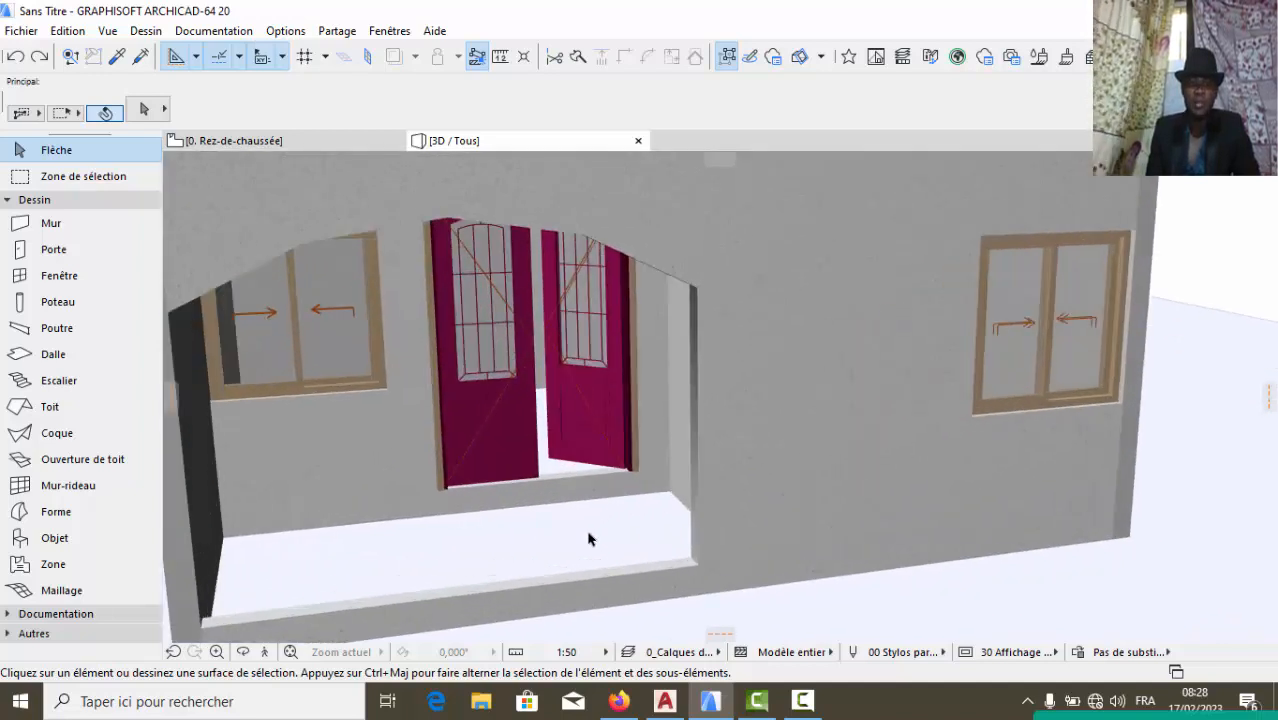
{"action": "scroll", "coordinate": [588, 540], "scroll_direction": "down", "scroll_amount": 2}
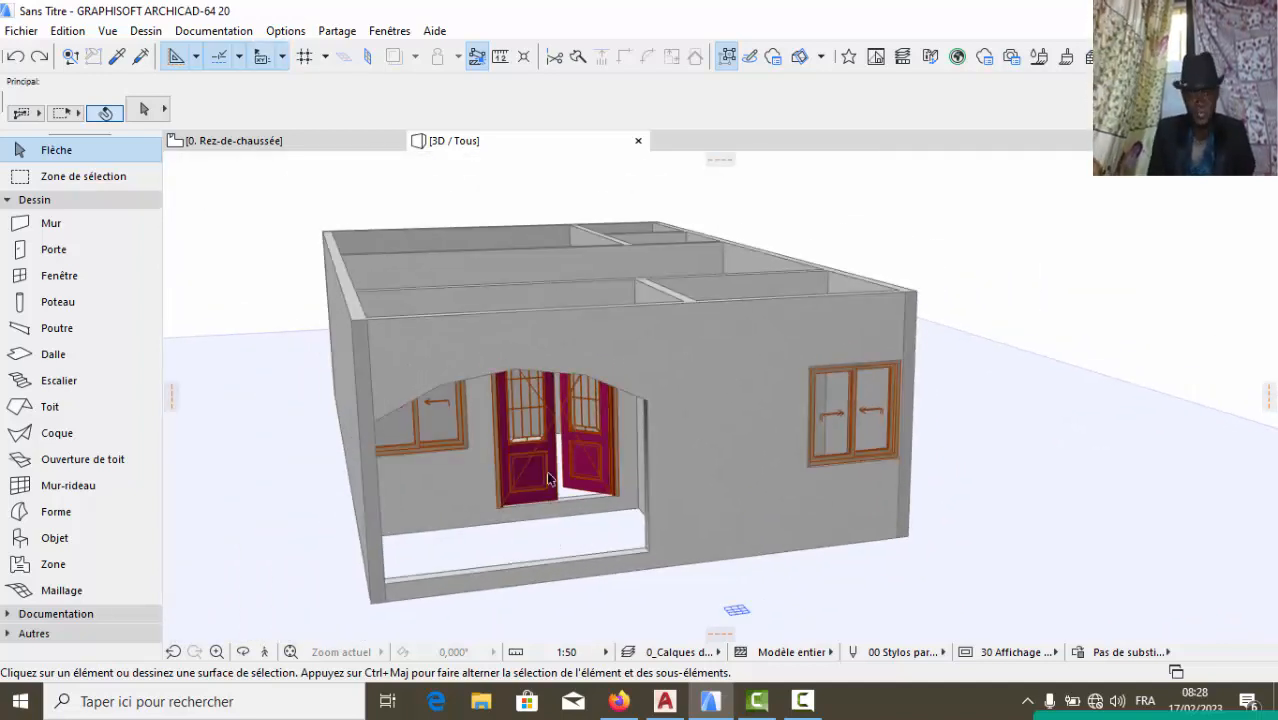
Return to the Rez-de-chaussée floor plan and search the Object library for "CAN"
{"action": "left_click", "coordinate": [285, 142]}
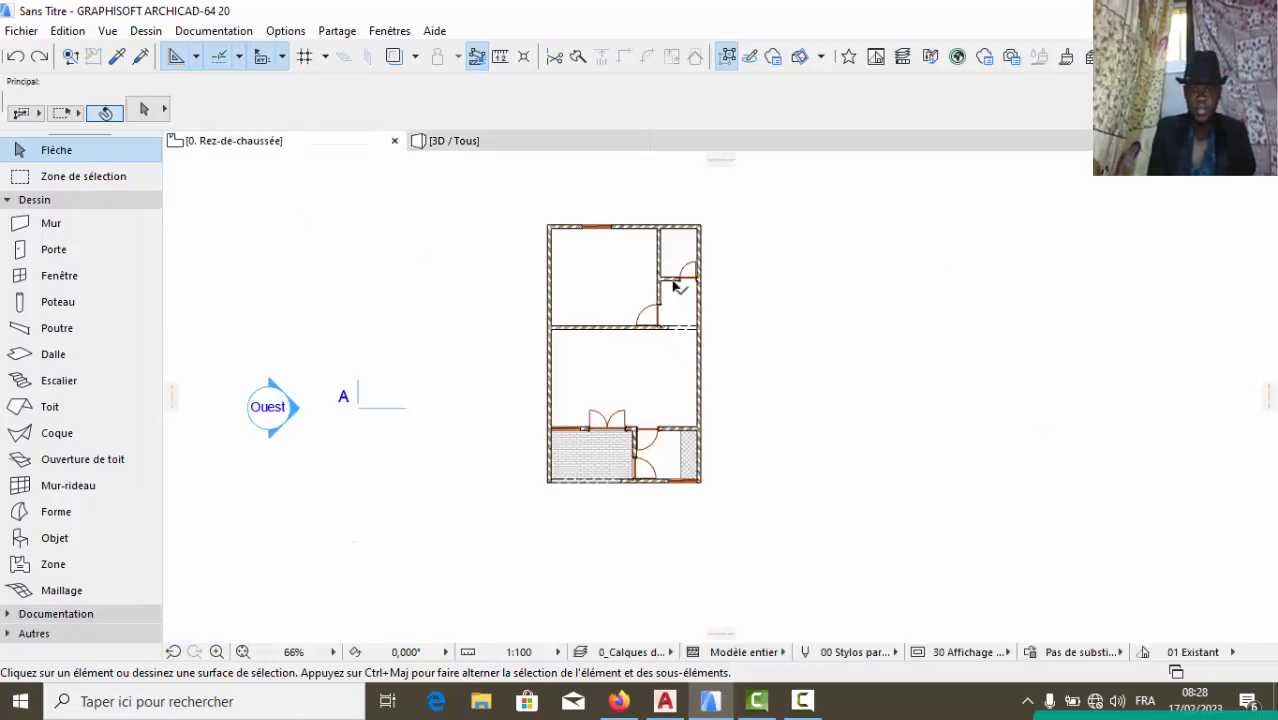
{"action": "scroll", "coordinate": [674, 287], "scroll_direction": "up", "scroll_amount": 2}
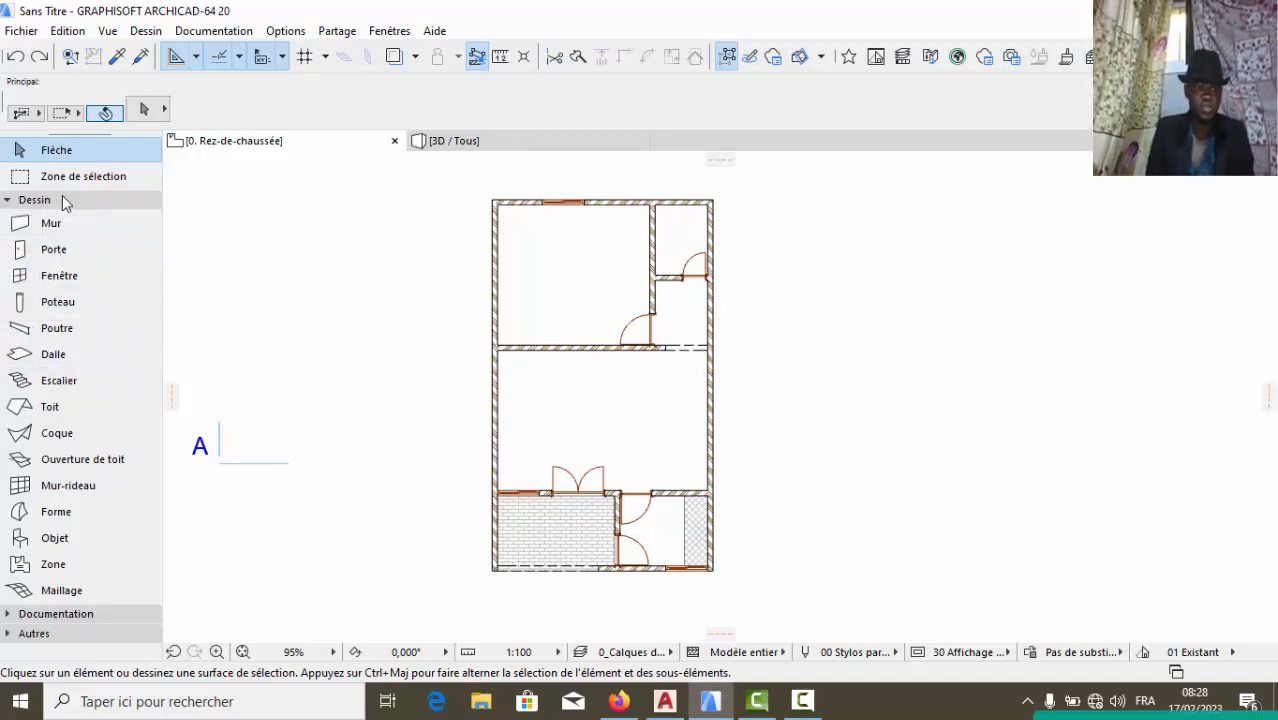
{"action": "left_click", "coordinate": [75, 541]}
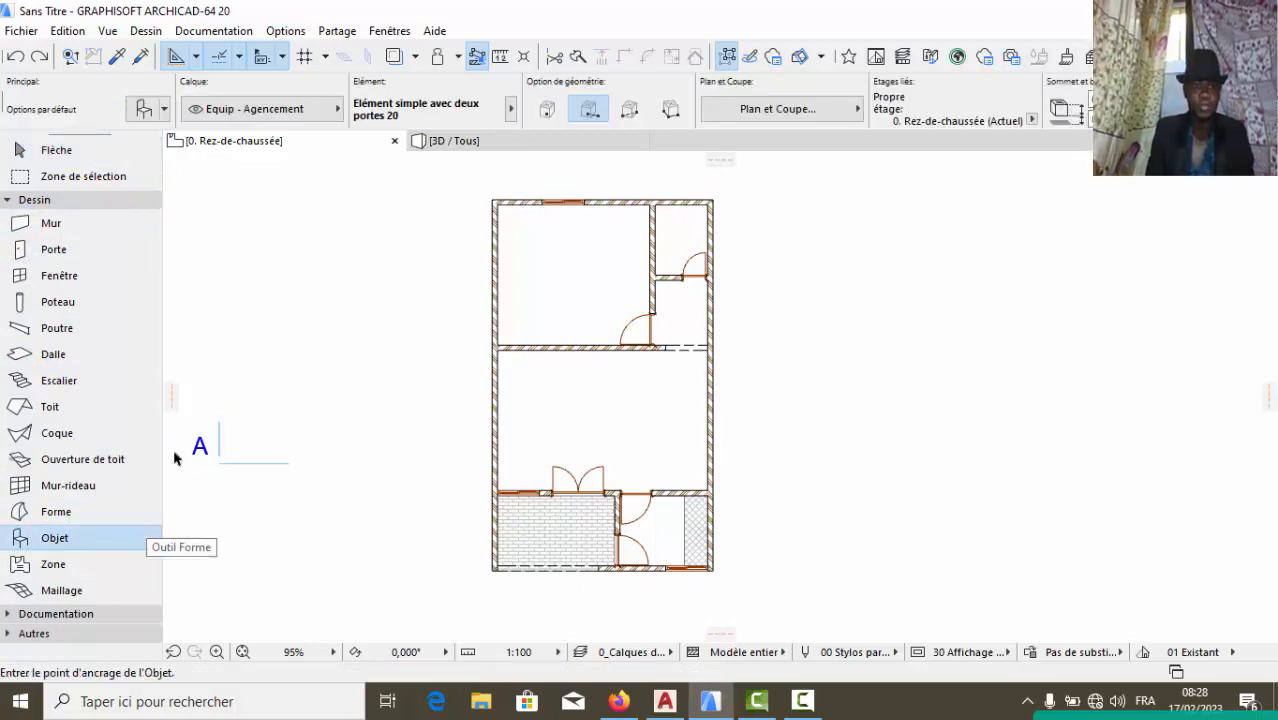
{"action": "left_click", "coordinate": [145, 110]}
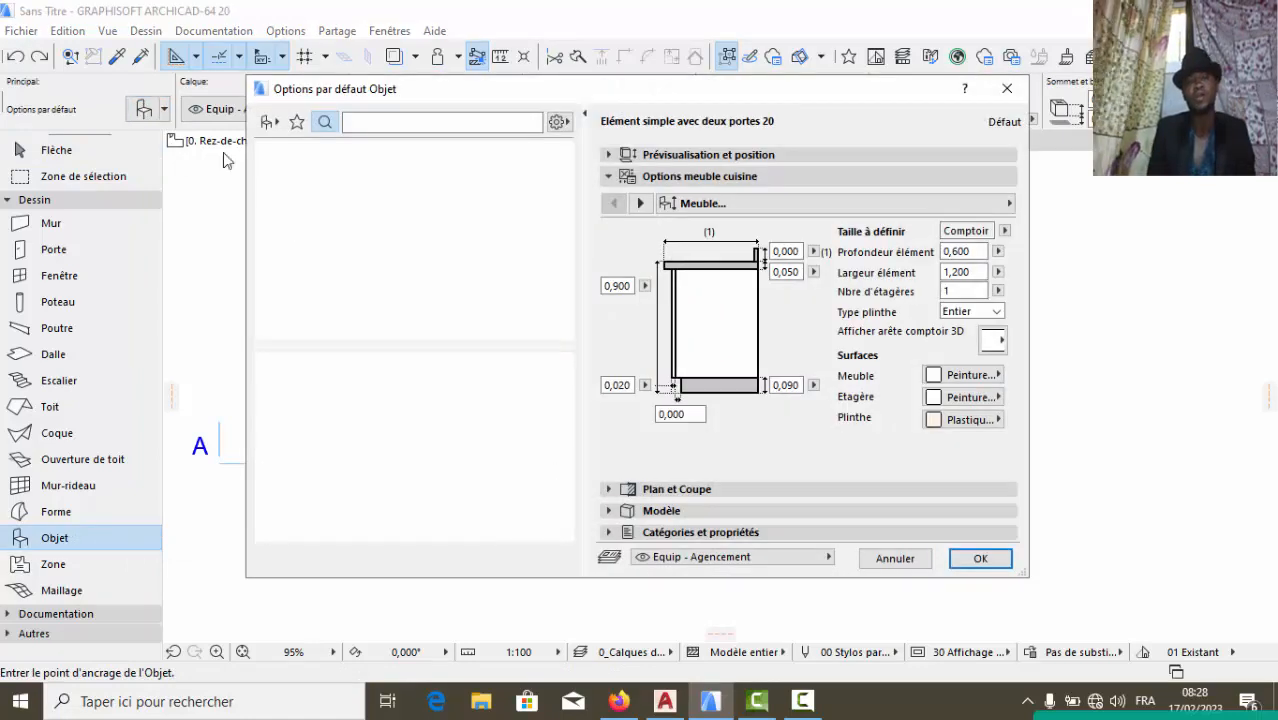
{"action": "left_click", "coordinate": [470, 125]}
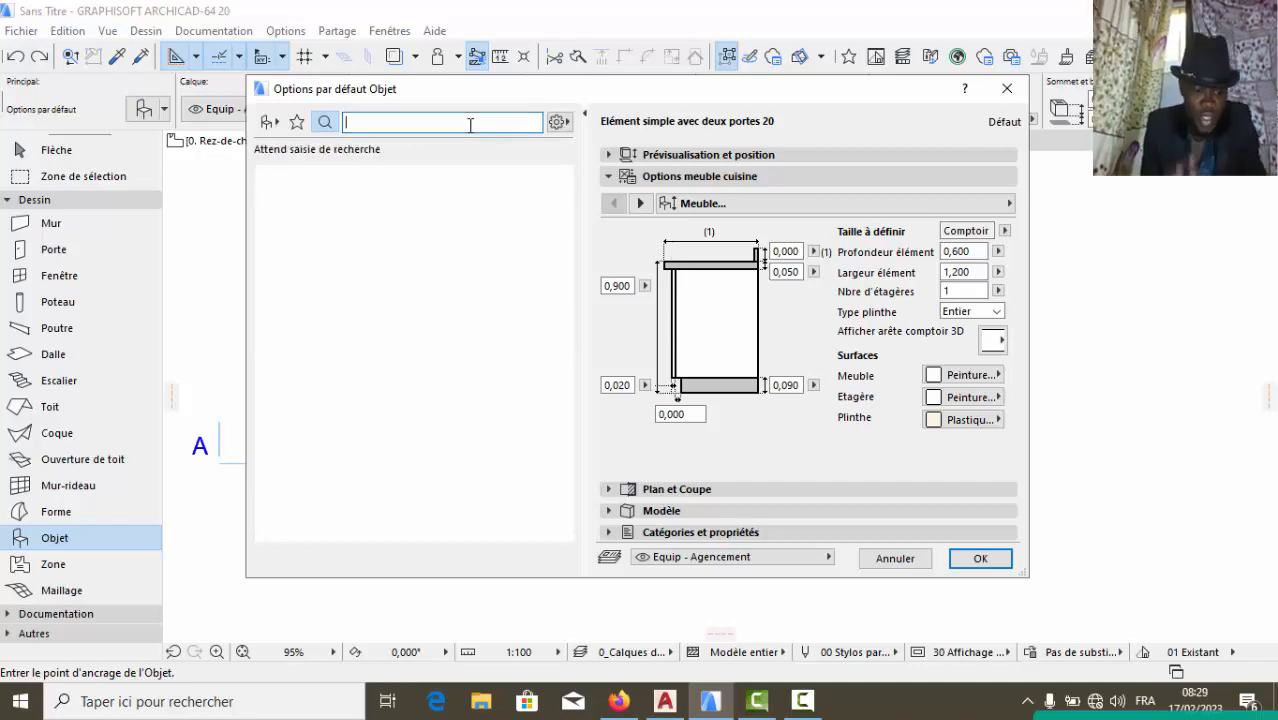
{"action": "type", "text": "c"}
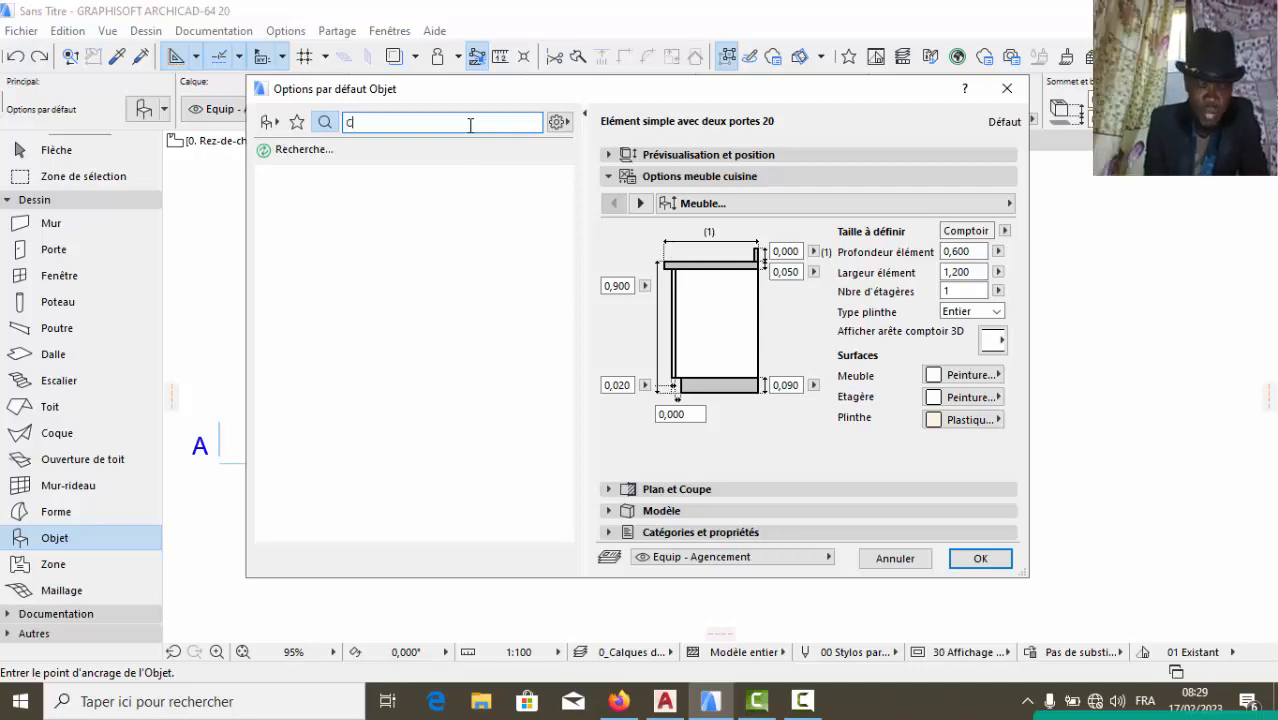
{"action": "type", "text": "AN"}
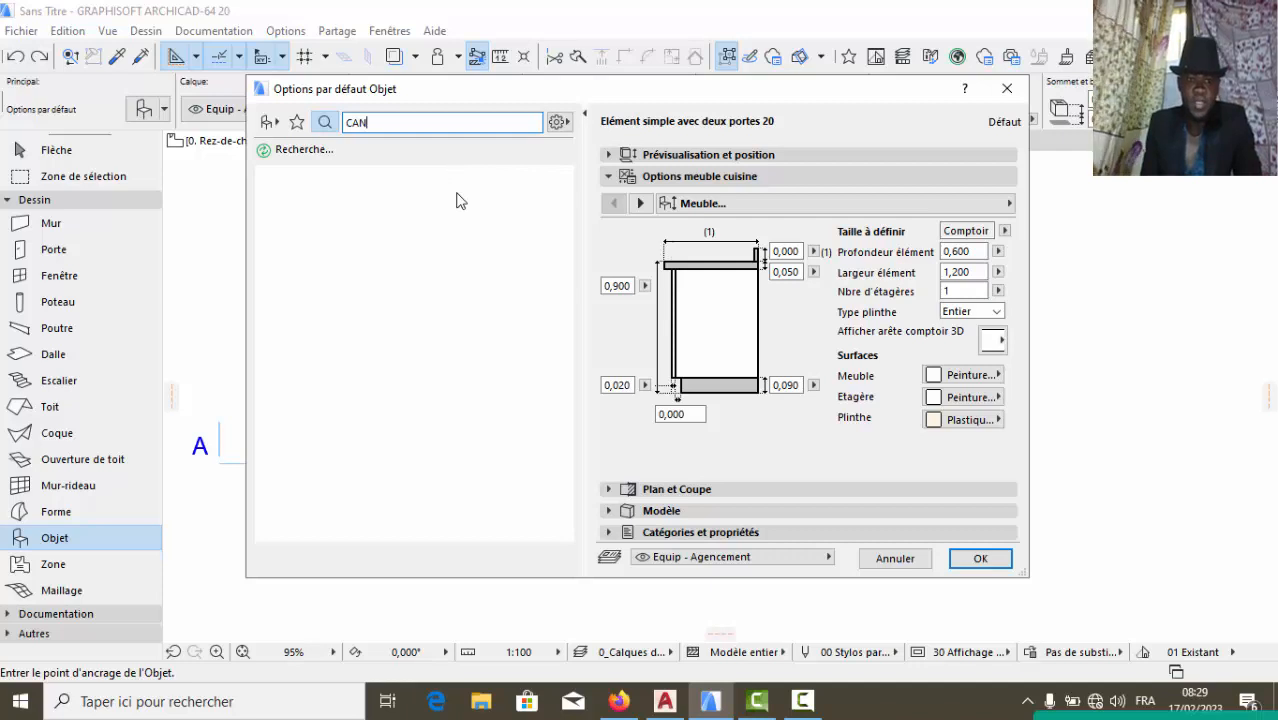
Browse the sofa models and choose Disposition canapé 20 as the object to place
{"action": "scroll", "coordinate": [456, 371], "scroll_direction": "down", "scroll_amount": 5}
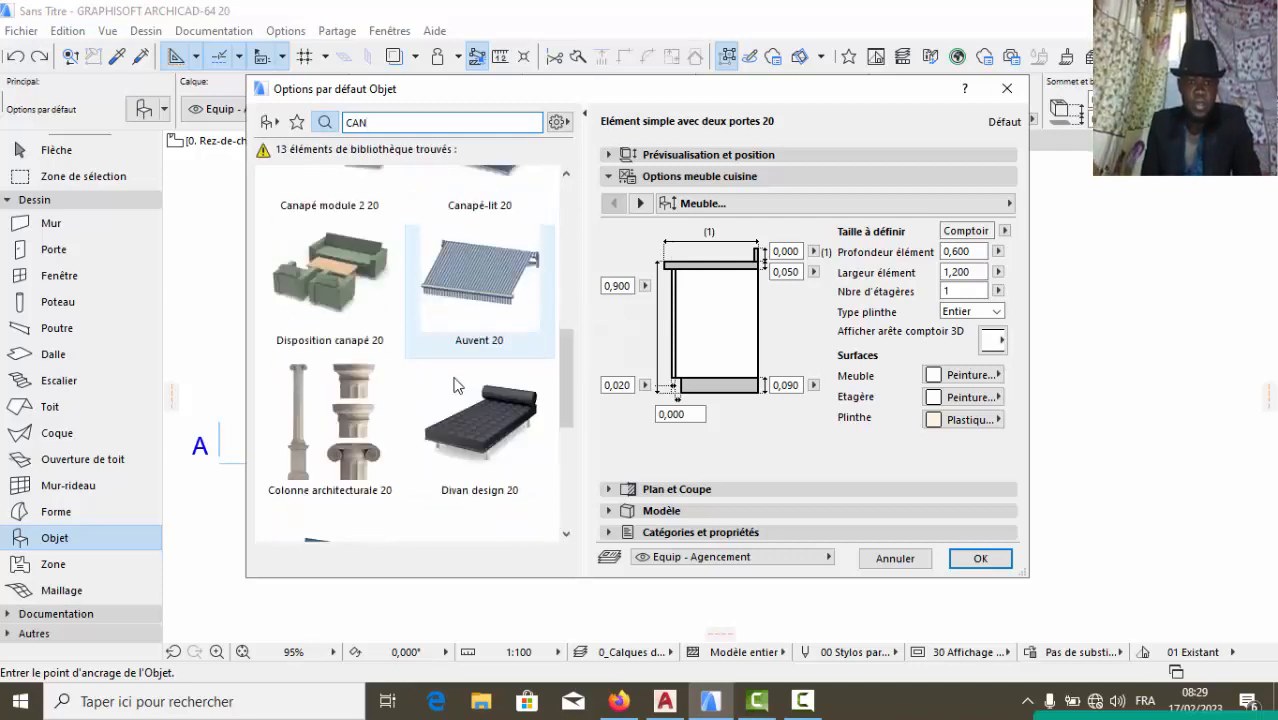
{"action": "scroll", "coordinate": [470, 406], "scroll_direction": "up", "scroll_amount": 5}
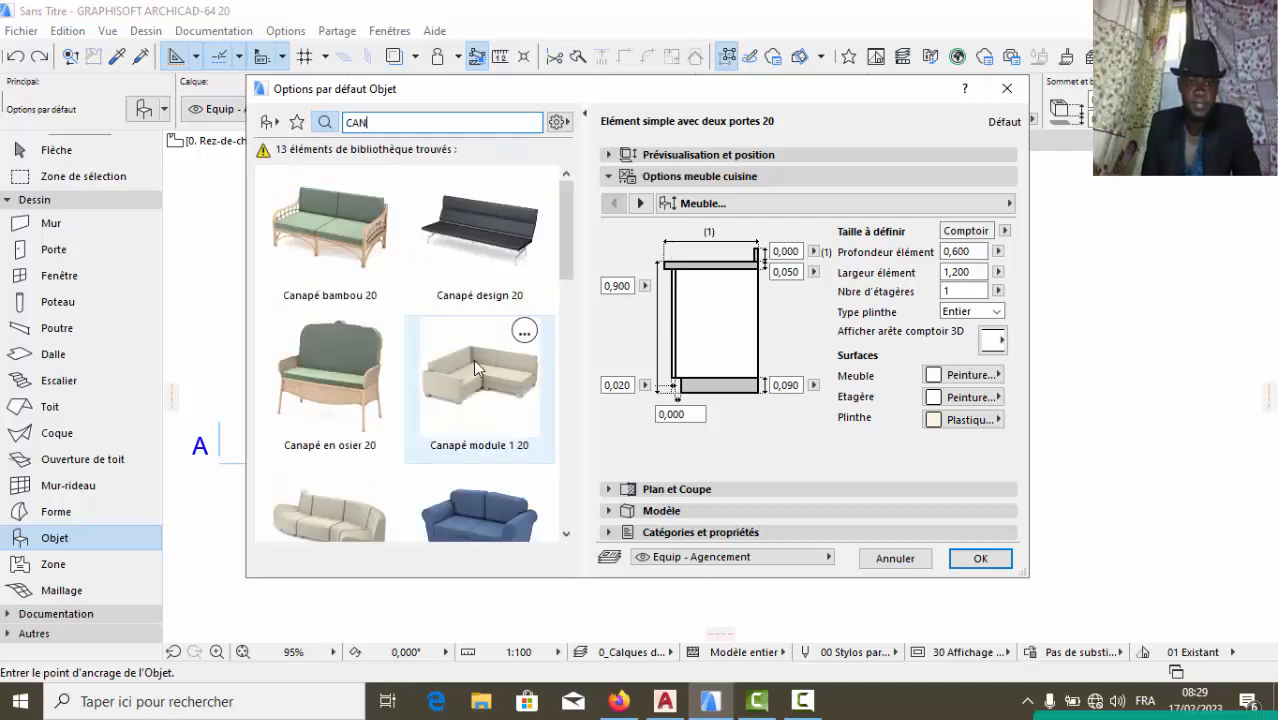
{"action": "scroll", "coordinate": [473, 359], "scroll_direction": "down", "scroll_amount": 3}
{"action": "scroll", "coordinate": [495, 340], "scroll_direction": "up", "scroll_amount": 2}
{"action": "scroll", "coordinate": [494, 345], "scroll_direction": "down", "scroll_amount": 5}
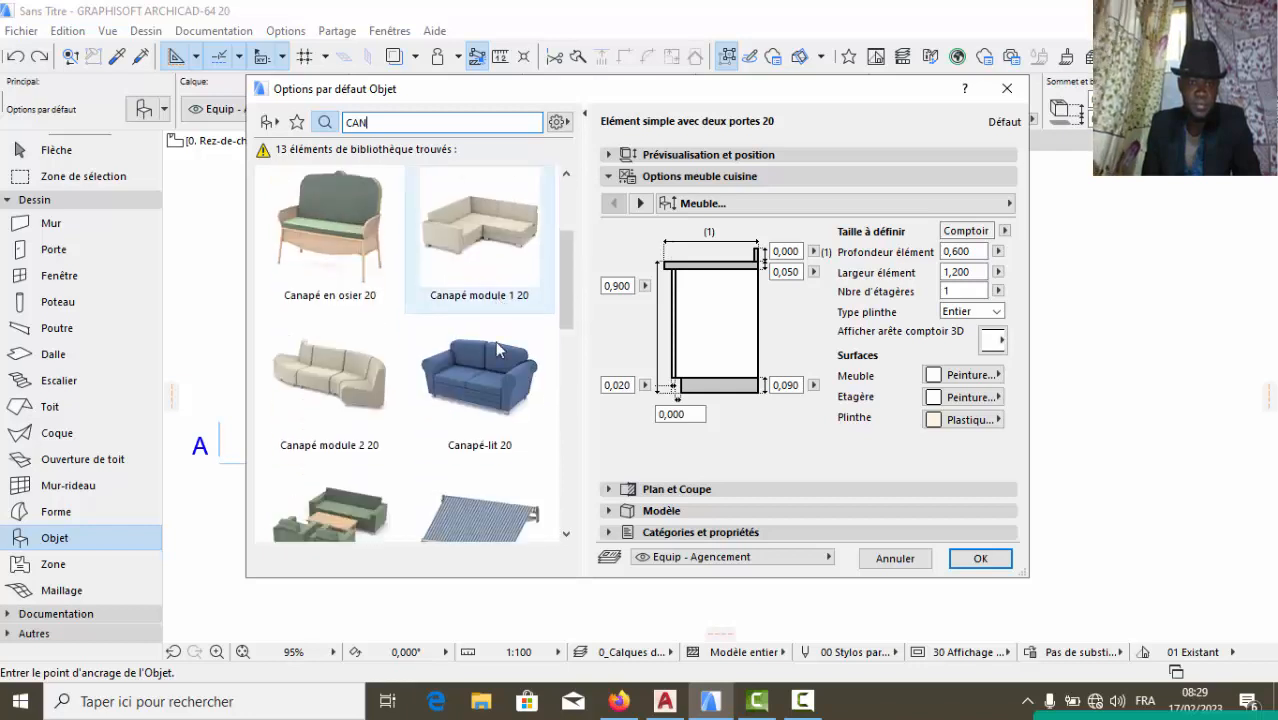
{"action": "scroll", "coordinate": [492, 330], "scroll_direction": "up", "scroll_amount": 1}
{"action": "scroll", "coordinate": [490, 325], "scroll_direction": "up", "scroll_amount": 3}
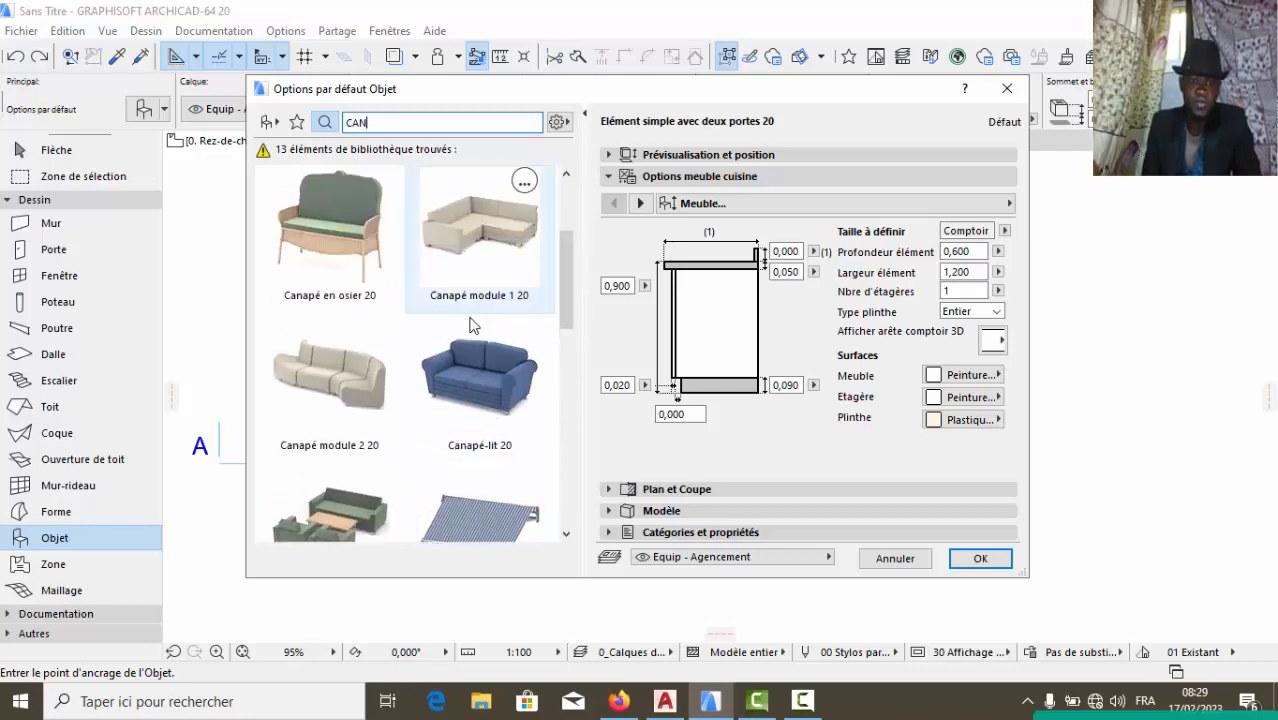
{"action": "scroll", "coordinate": [440, 300], "scroll_direction": "down", "scroll_amount": 2}
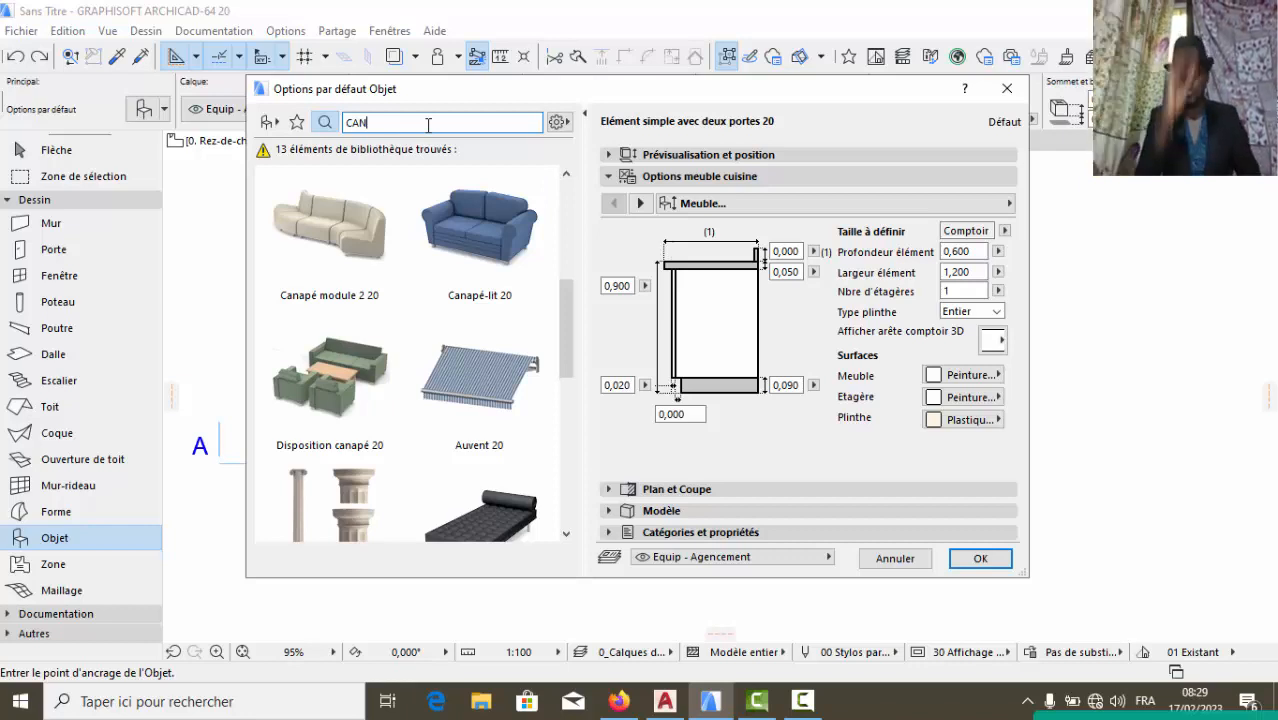
{"action": "left_click", "coordinate": [323, 394]}
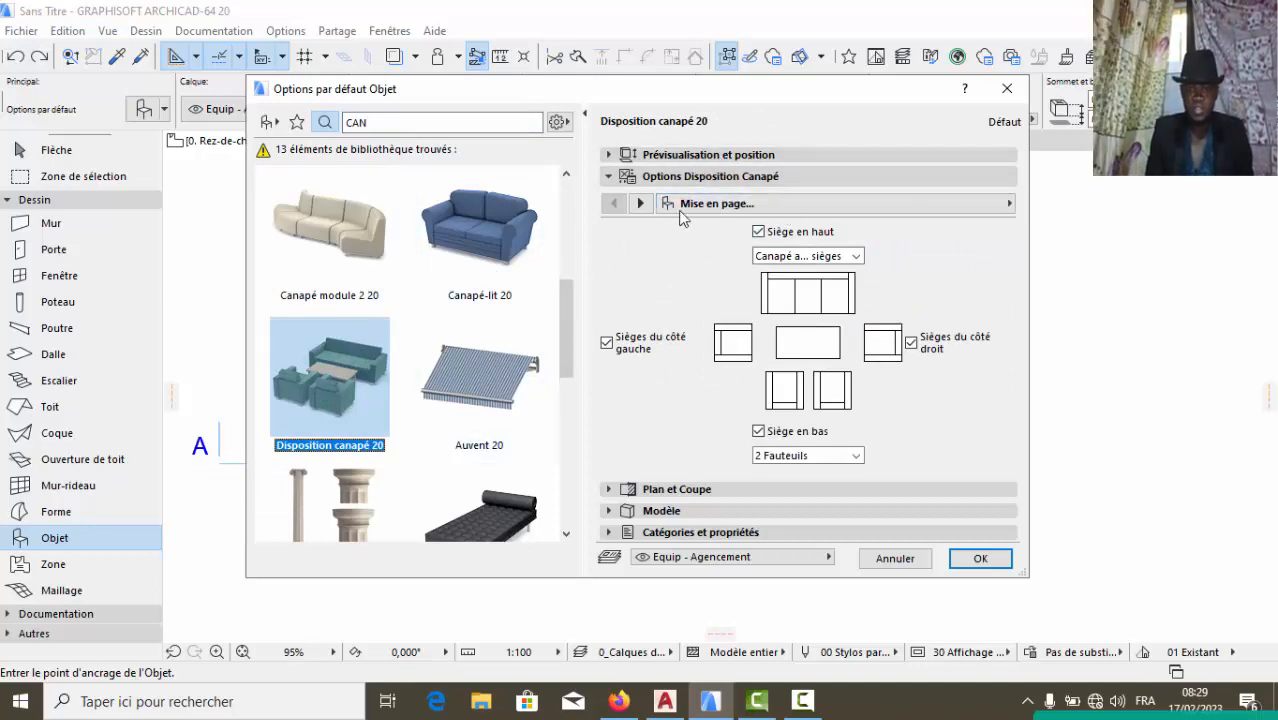
Review the sofa arrangement's dimensions and leg settings, and set its 2D contour pen to brown
{"action": "left_click", "coordinate": [640, 203]}
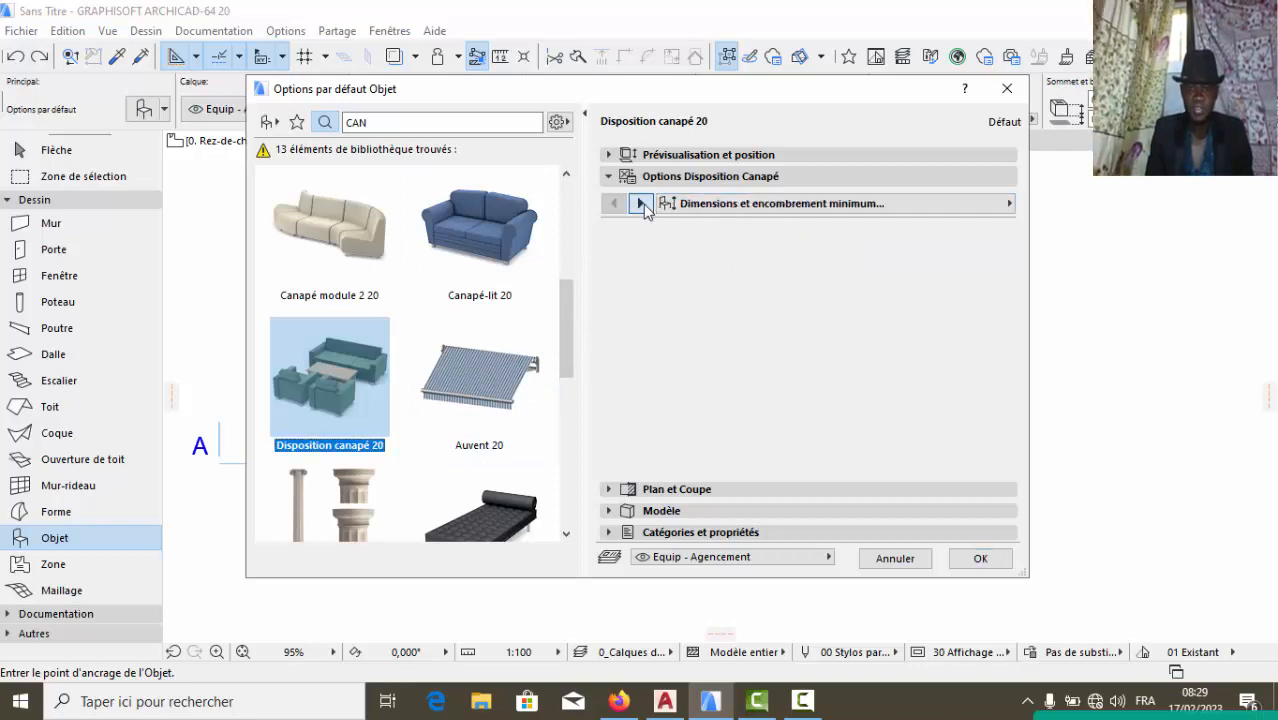
{"action": "left_click", "coordinate": [641, 203]}
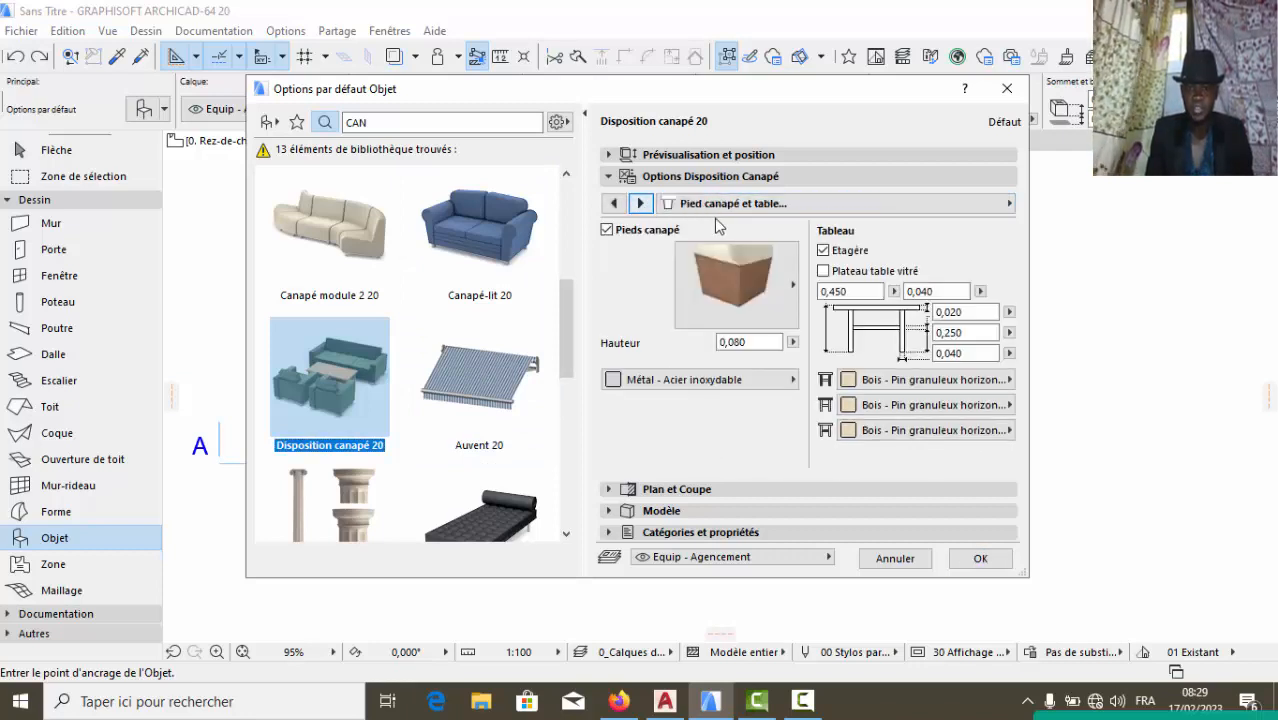
{"action": "left_click", "coordinate": [613, 204]}
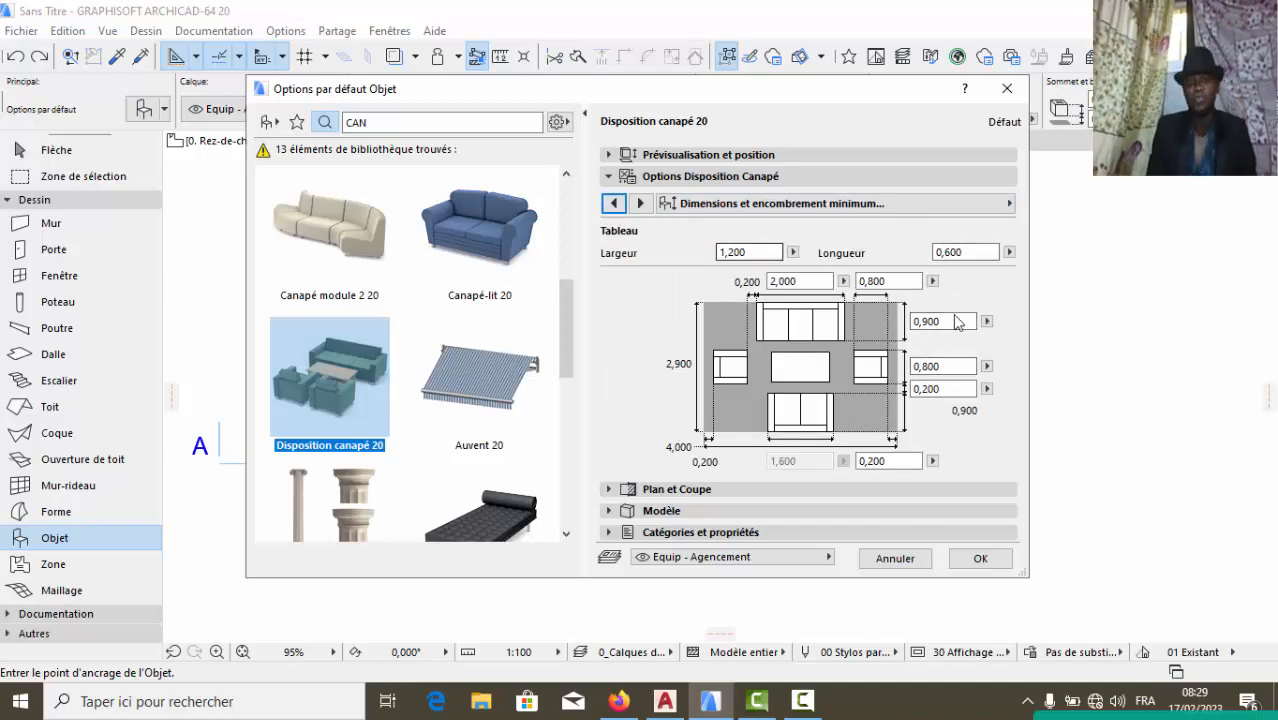
{"action": "left_click", "coordinate": [641, 203]}
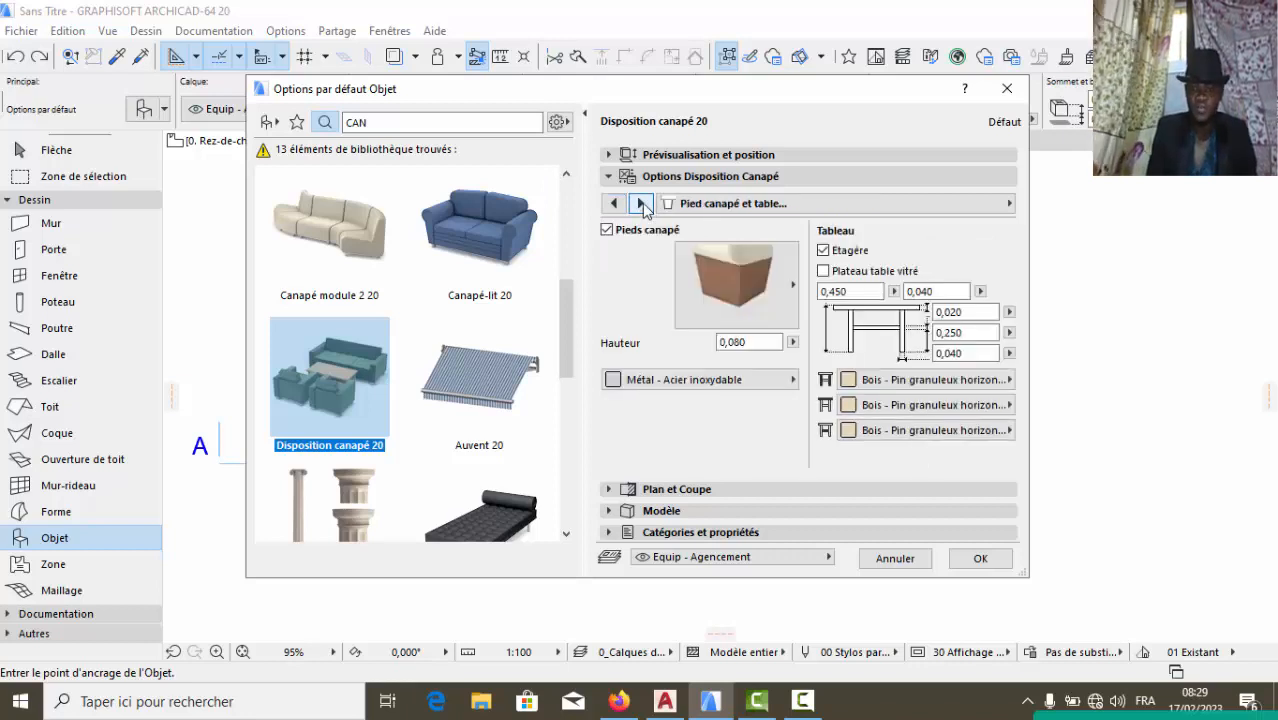
{"action": "left_click", "coordinate": [641, 203]}
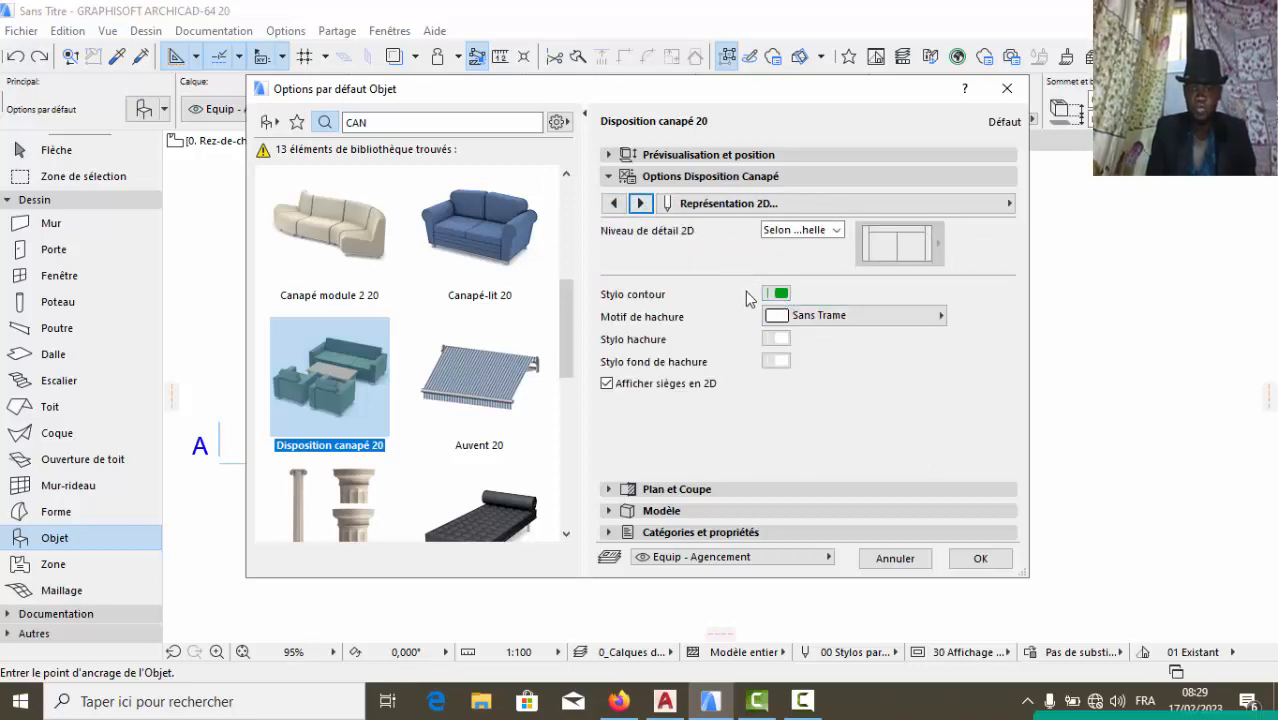
{"action": "left_click", "coordinate": [771, 298]}
{"action": "left_click", "coordinate": [836, 328]}
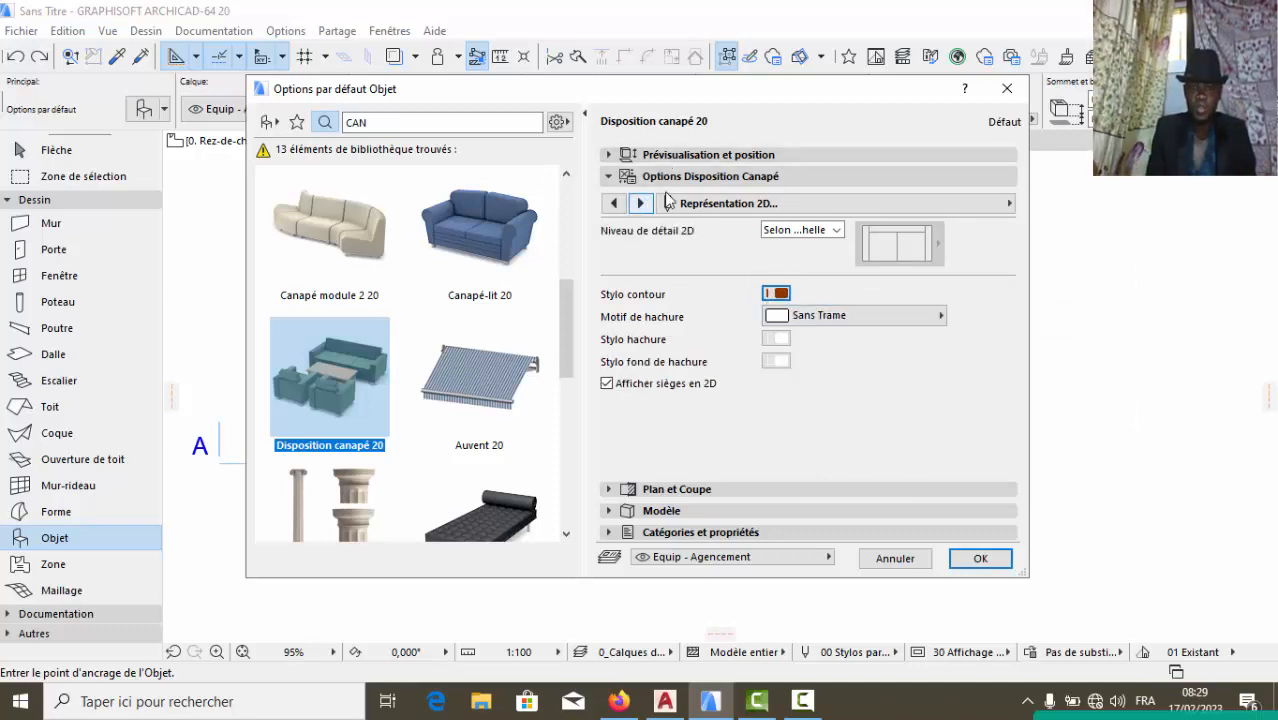
Set the sofa arrangement's elevation relative to project zero to 0,200 and accept the object settings
{"action": "left_click", "coordinate": [684, 158]}
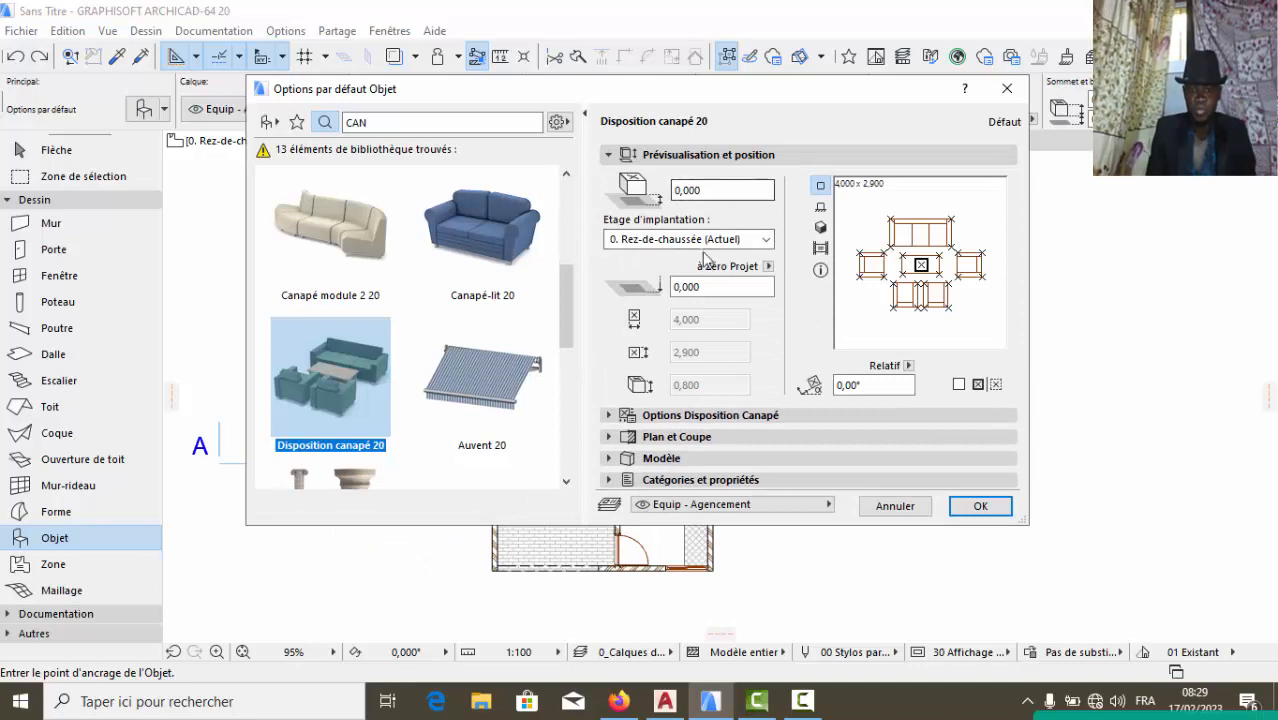
{"action": "left_click", "coordinate": [715, 288]}
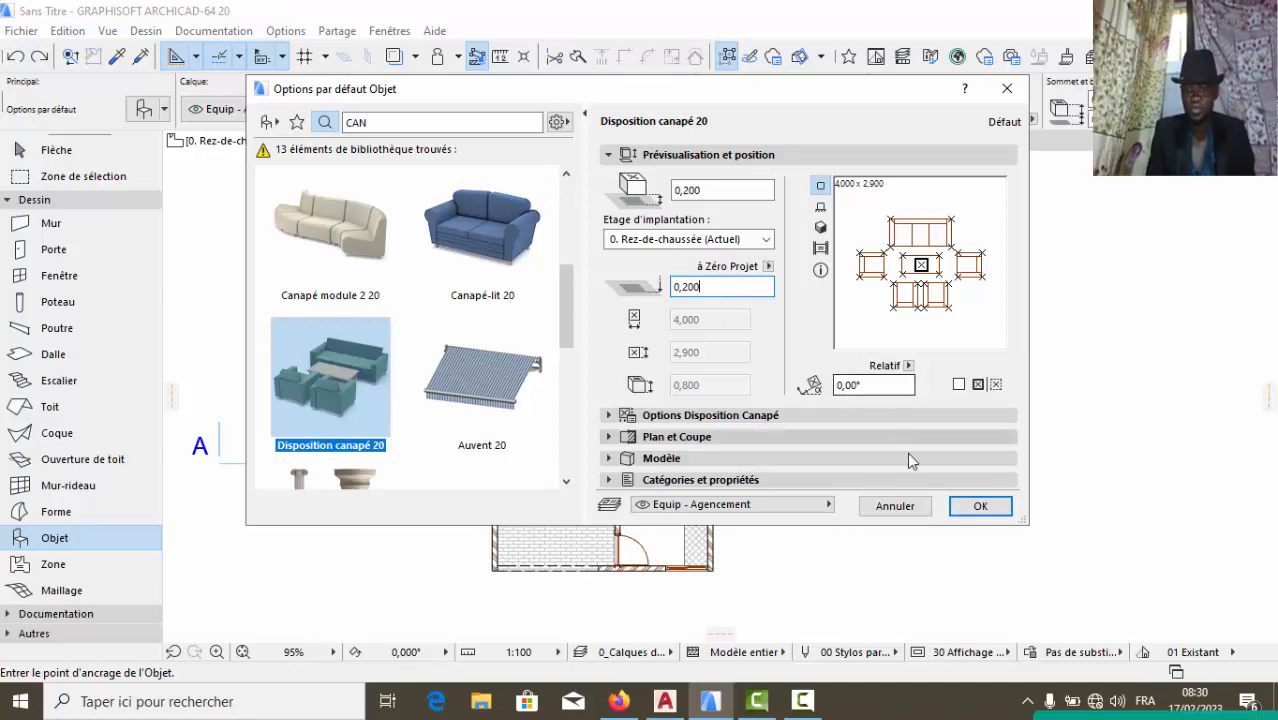
{"action": "left_click", "coordinate": [978, 507]}
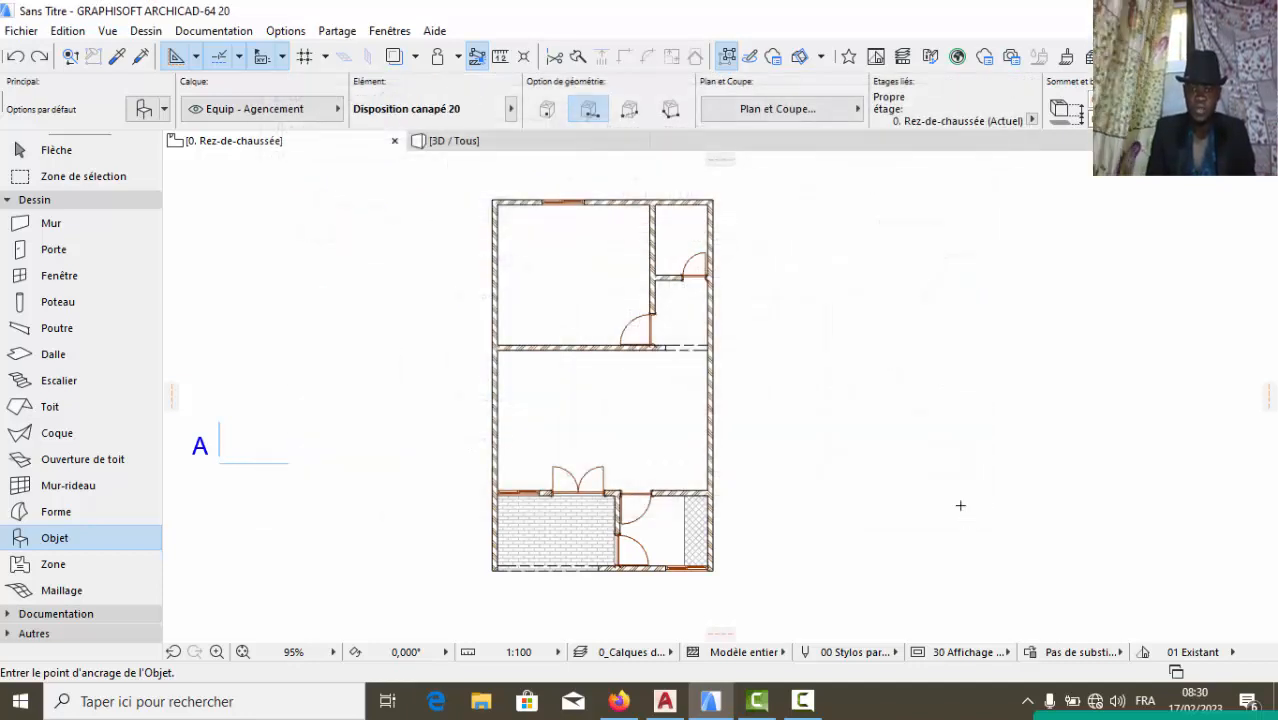
Place the Disposition canapé 20 sofa arrangement in the west part of the large central room
{"action": "scroll", "coordinate": [584, 400], "scroll_direction": "up", "scroll_amount": 4}
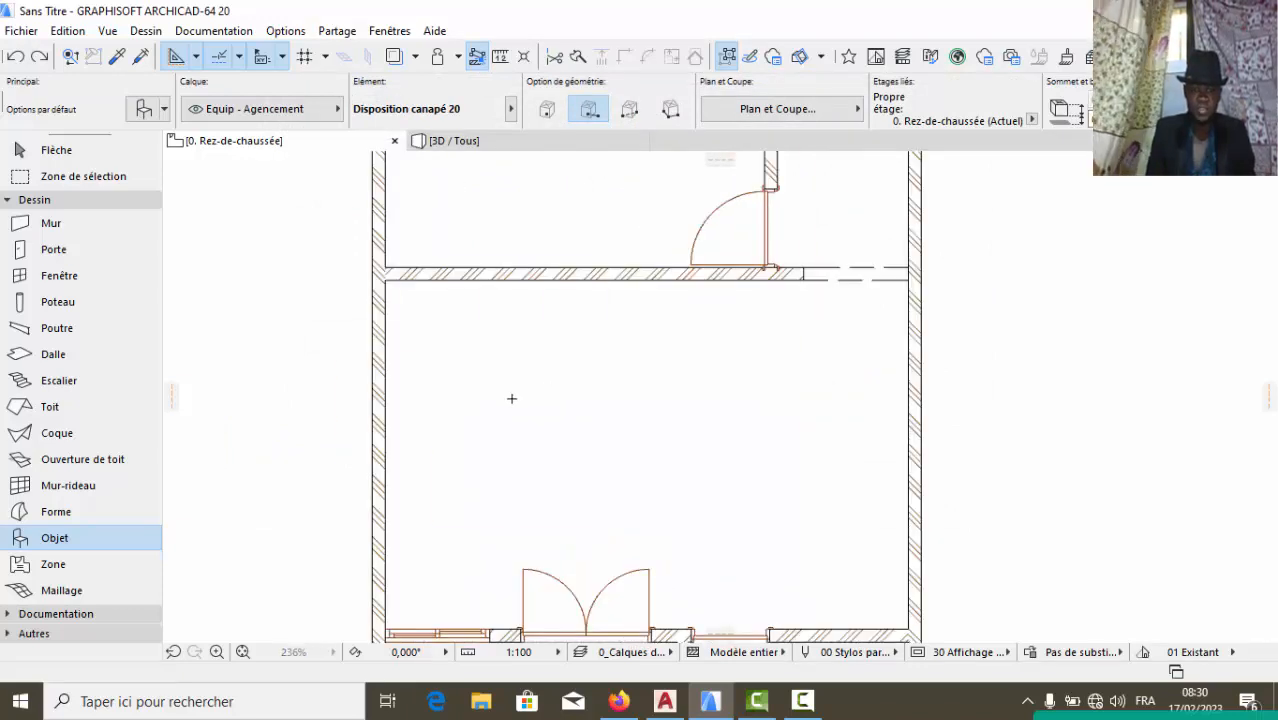
{"action": "left_click", "coordinate": [513, 397]}
{"action": "left_click", "coordinate": [516, 397]}
{"action": "scroll", "coordinate": [578, 409], "scroll_direction": "down", "scroll_amount": 4}
{"action": "scroll", "coordinate": [578, 409], "scroll_direction": "up", "scroll_amount": 2}
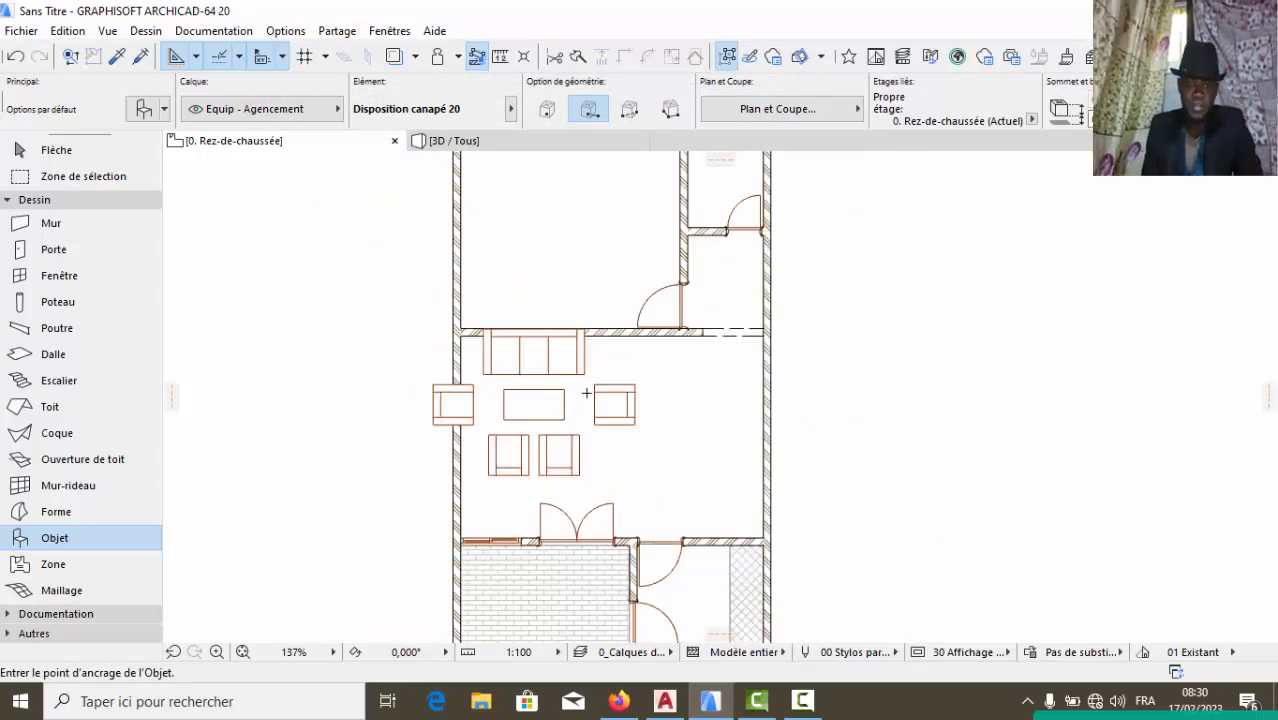
Move the sofa arrangement clear of the west and north walls so it sits fully inside the living room
{"action": "key", "text": "Escape"}
{"action": "left_click", "coordinate": [547, 417]}
{"action": "left_click_drag", "start_coordinate": [533, 407], "coordinate": [568, 420]}
{"action": "scroll", "coordinate": [545, 405], "scroll_direction": "down", "scroll_amount": 2}
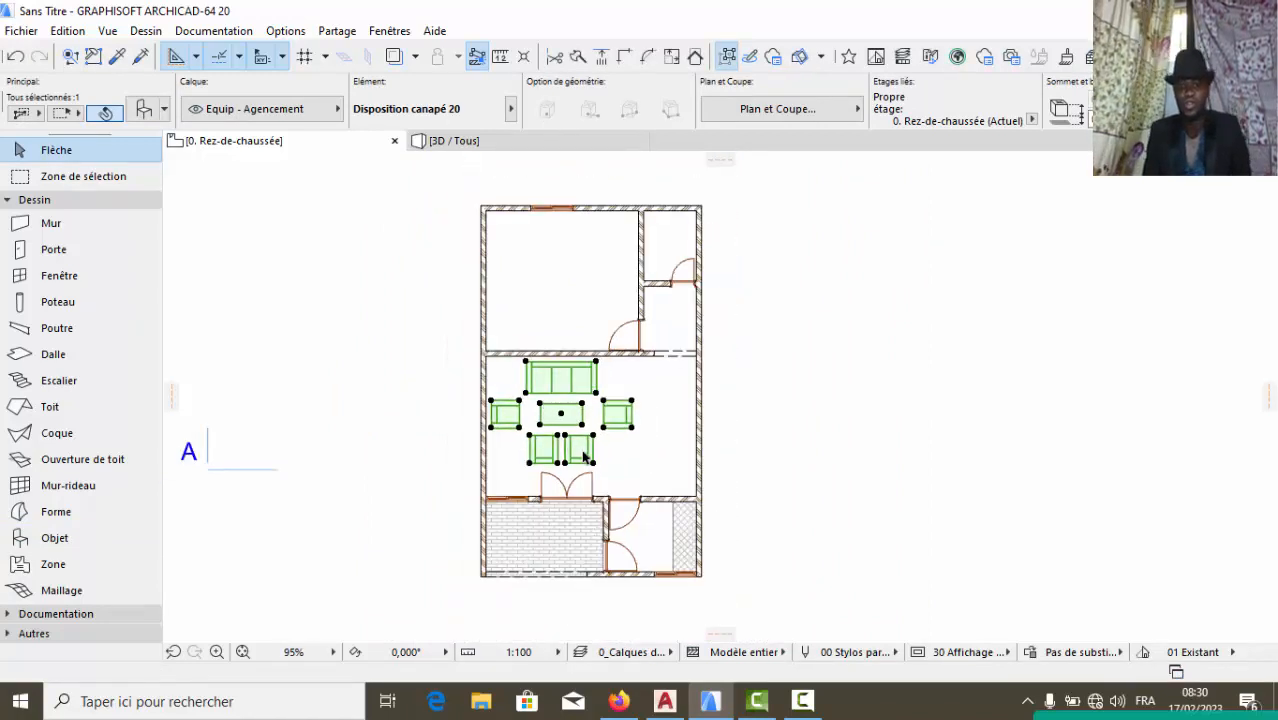
{"action": "scroll", "coordinate": [585, 458], "scroll_direction": "up", "scroll_amount": 2}
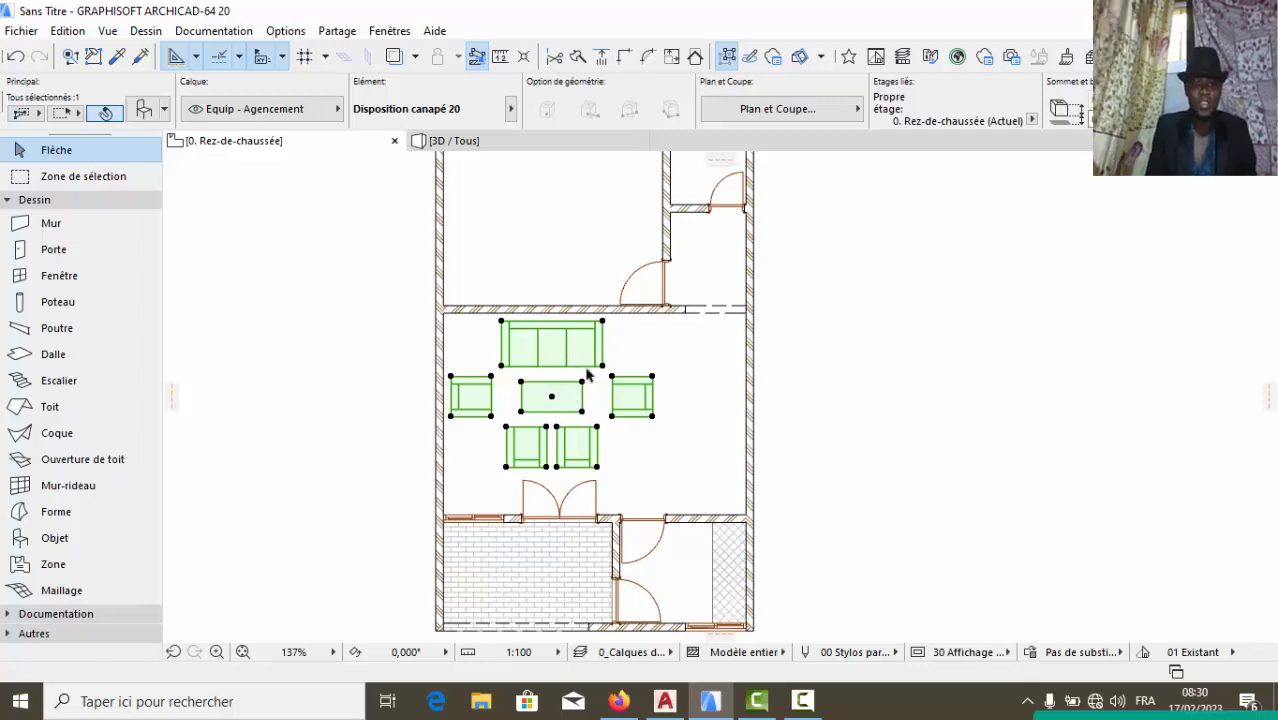
{"action": "left_click", "coordinate": [842, 436]}
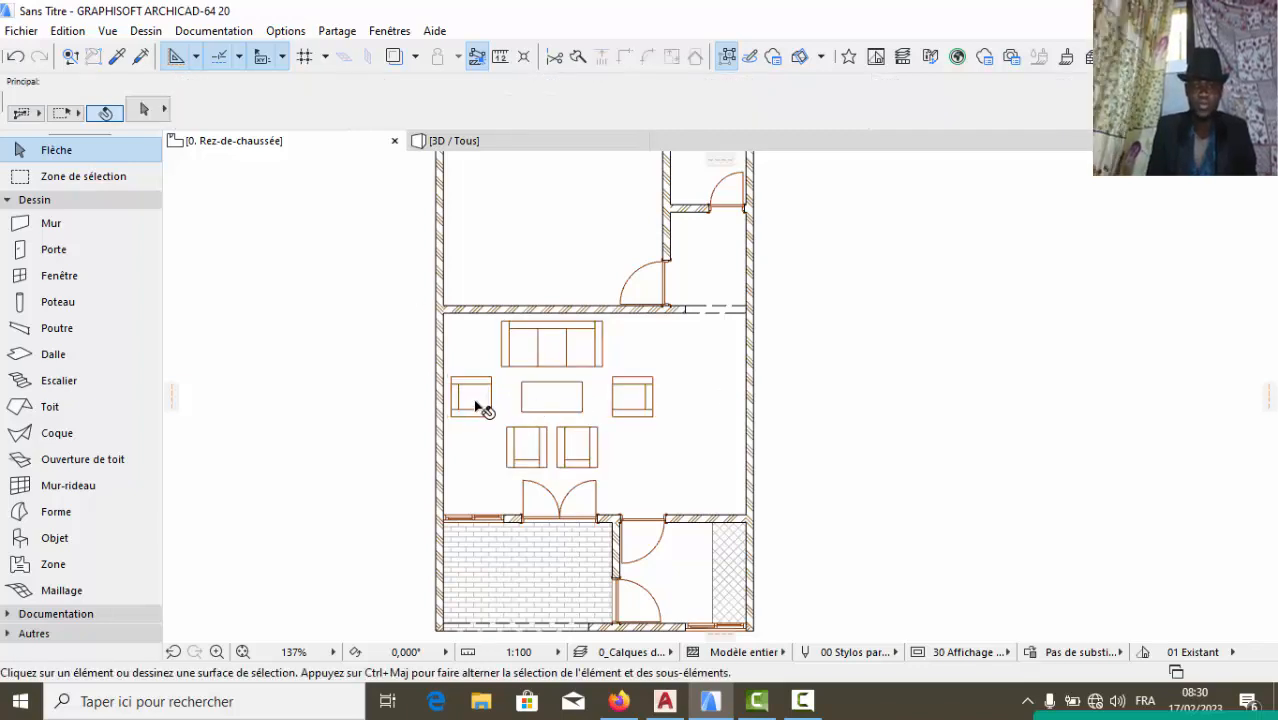
Remove the left-side and right-side seats from the placed sofa arrangement's layout
{"action": "left_click", "coordinate": [548, 404]}
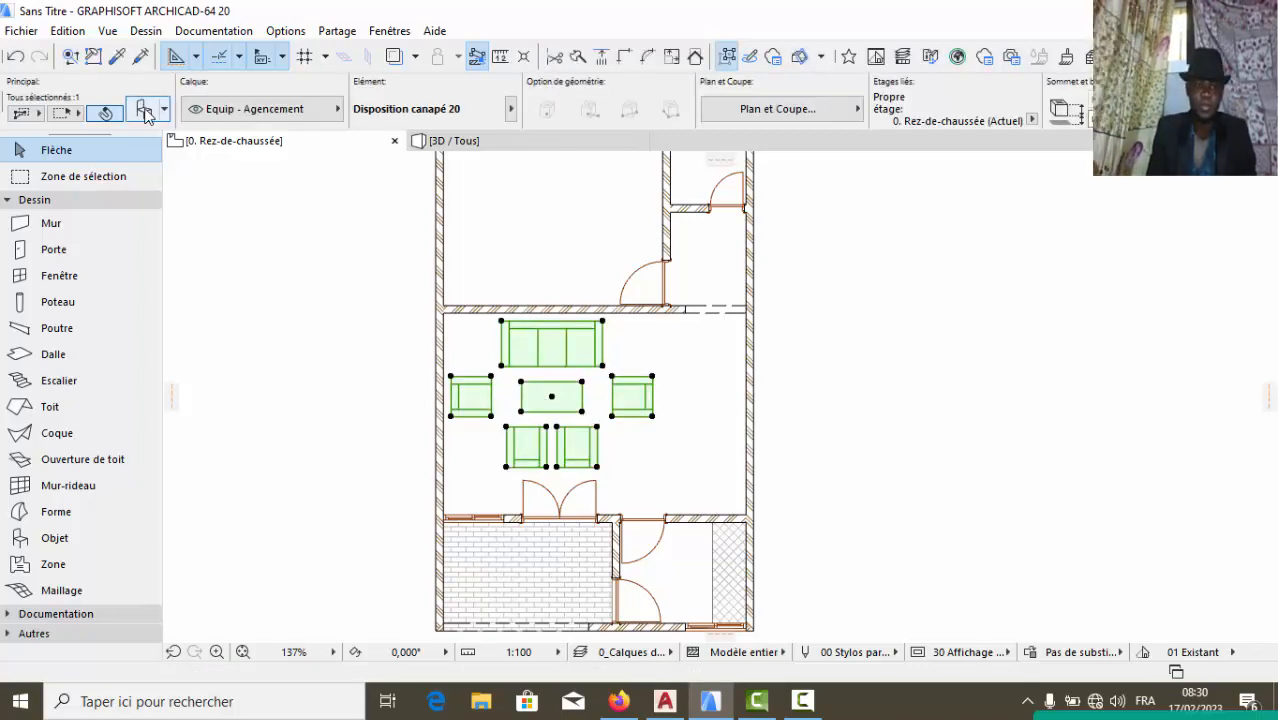
{"action": "double_click", "coordinate": [520, 328]}
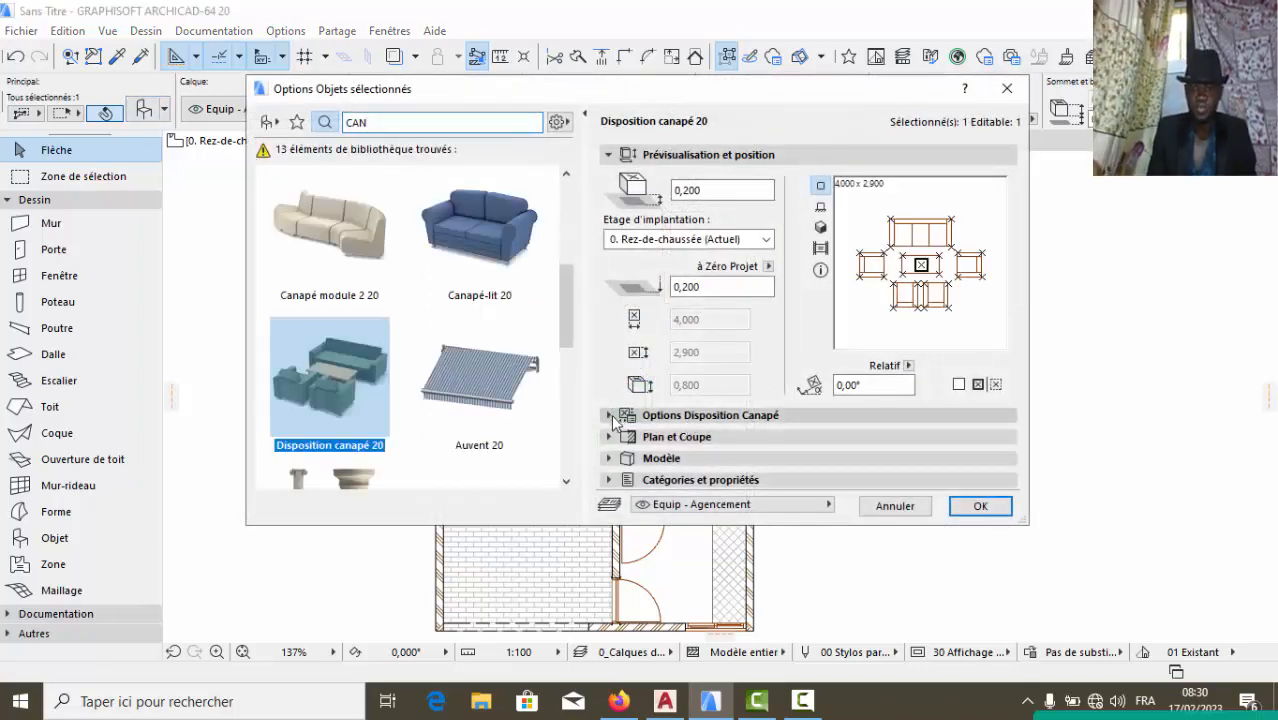
{"action": "left_click", "coordinate": [688, 415]}
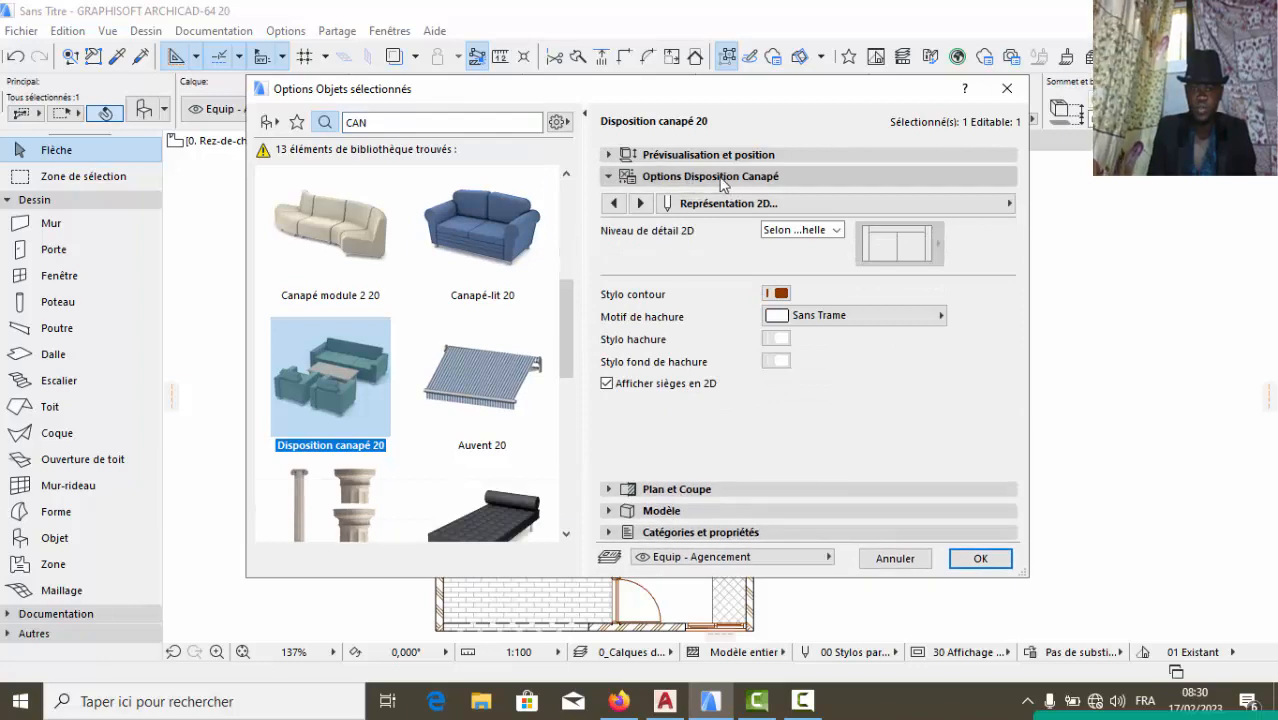
{"action": "left_click", "coordinate": [614, 203]}
{"action": "left_click", "coordinate": [614, 203]}
{"action": "left_click", "coordinate": [614, 203]}
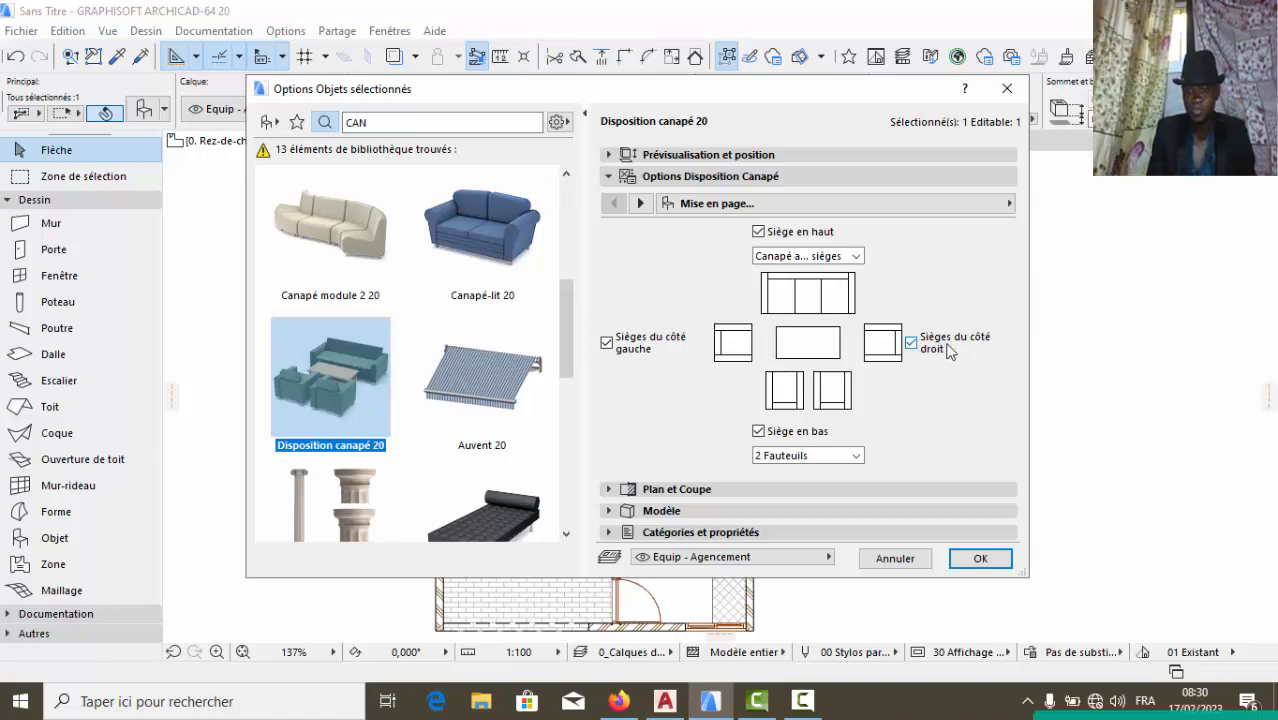
{"action": "left_click", "coordinate": [911, 343]}
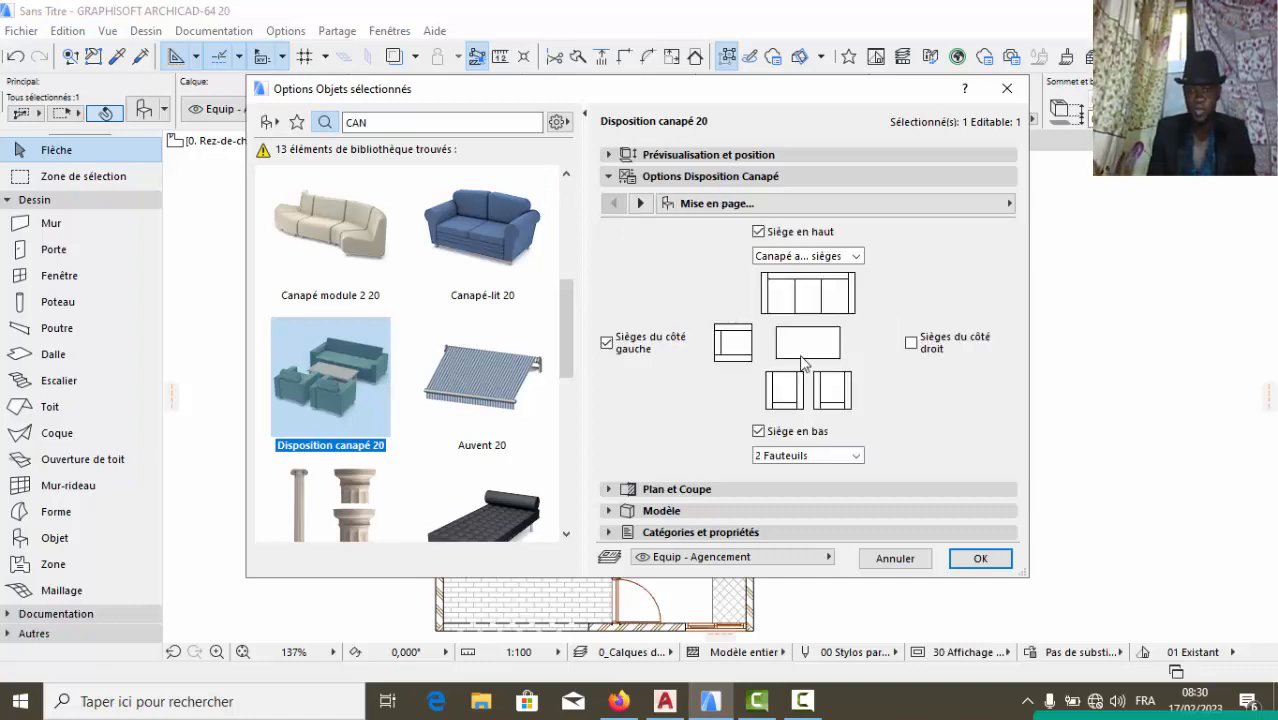
{"action": "left_click", "coordinate": [606, 343]}
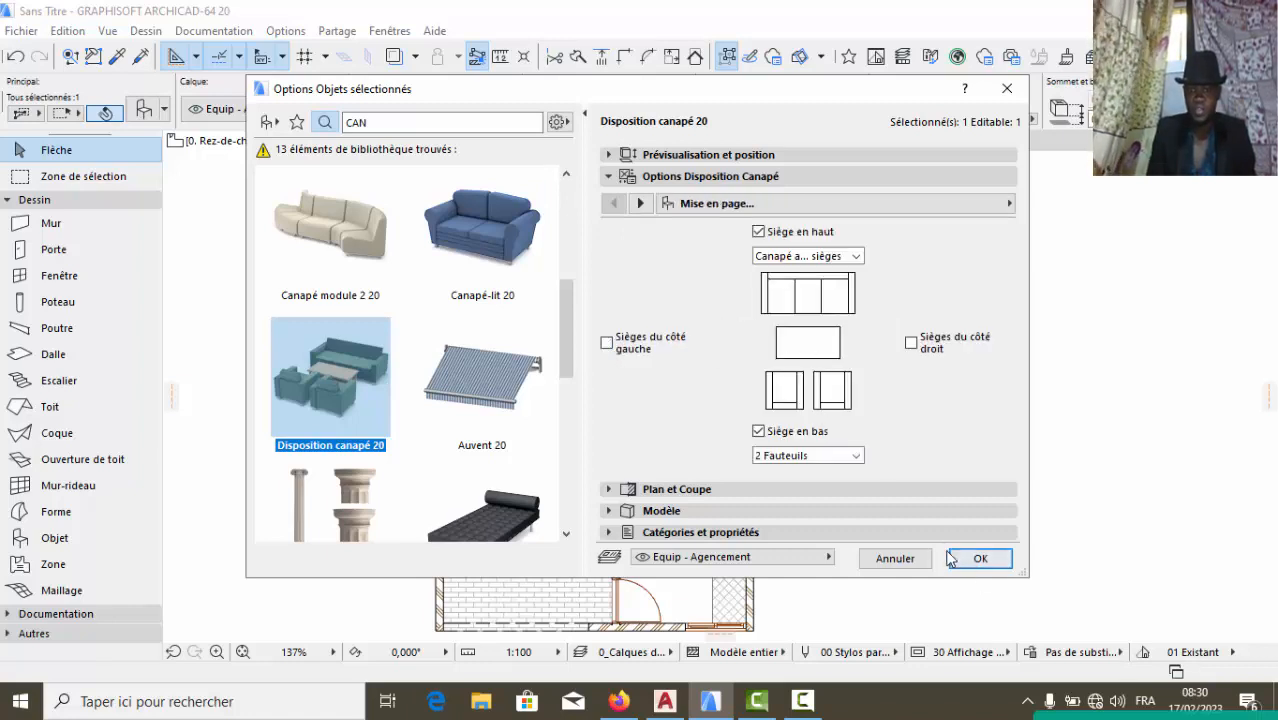
Set the sofa arrangement's 2D contour pen to grey and accept the object settings
{"action": "left_click", "coordinate": [641, 203]}
{"action": "left_click", "coordinate": [641, 203]}
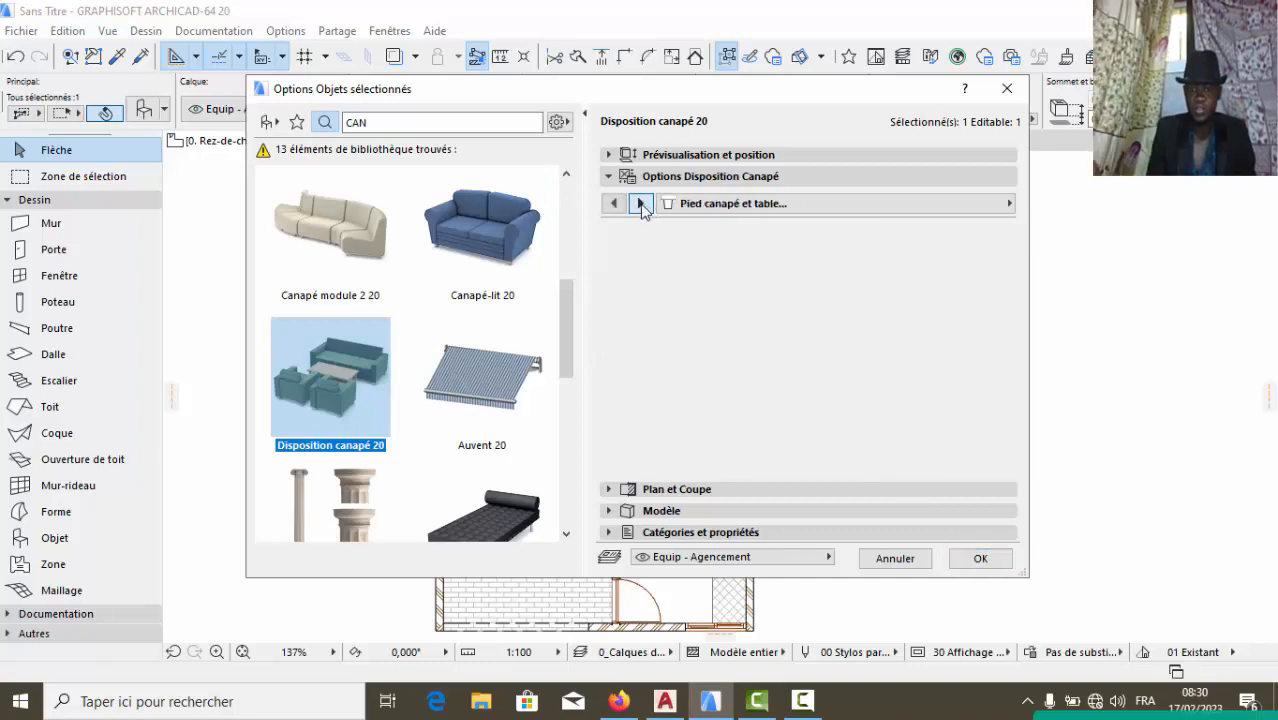
{"action": "left_click", "coordinate": [640, 203]}
{"action": "left_click", "coordinate": [775, 293]}
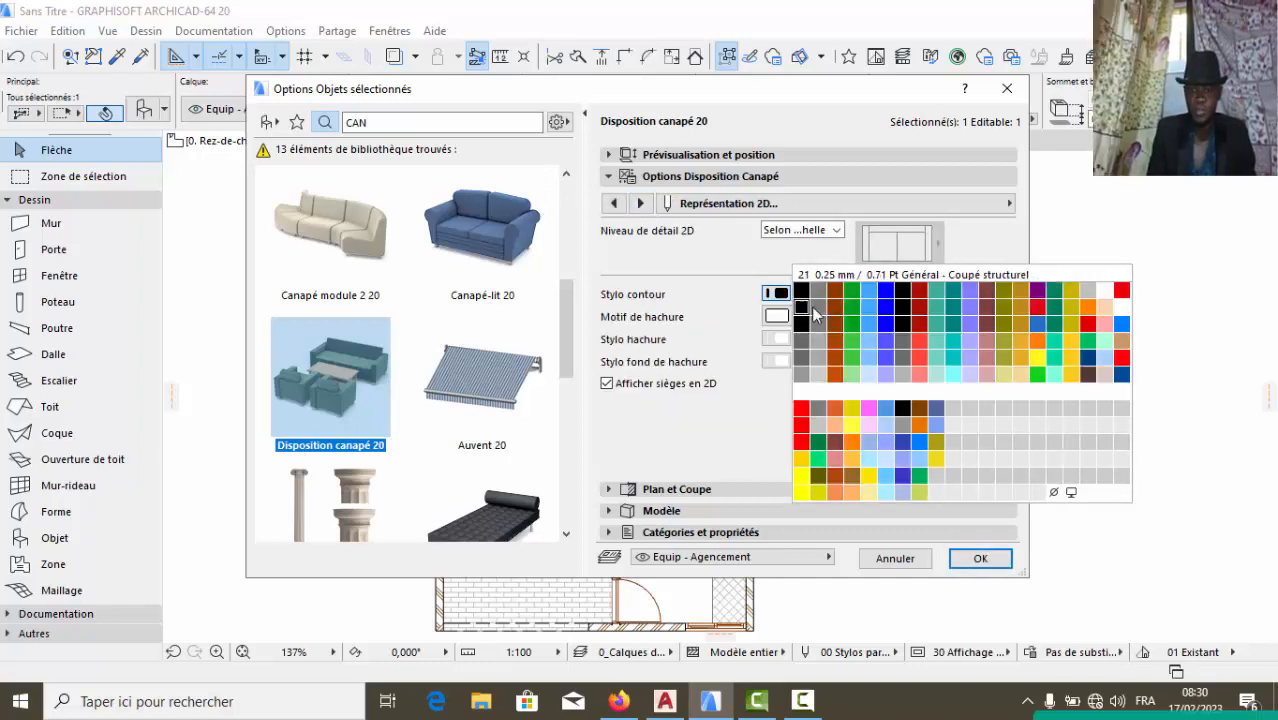
{"action": "left_click", "coordinate": [905, 344]}
{"action": "left_click", "coordinate": [975, 557]}
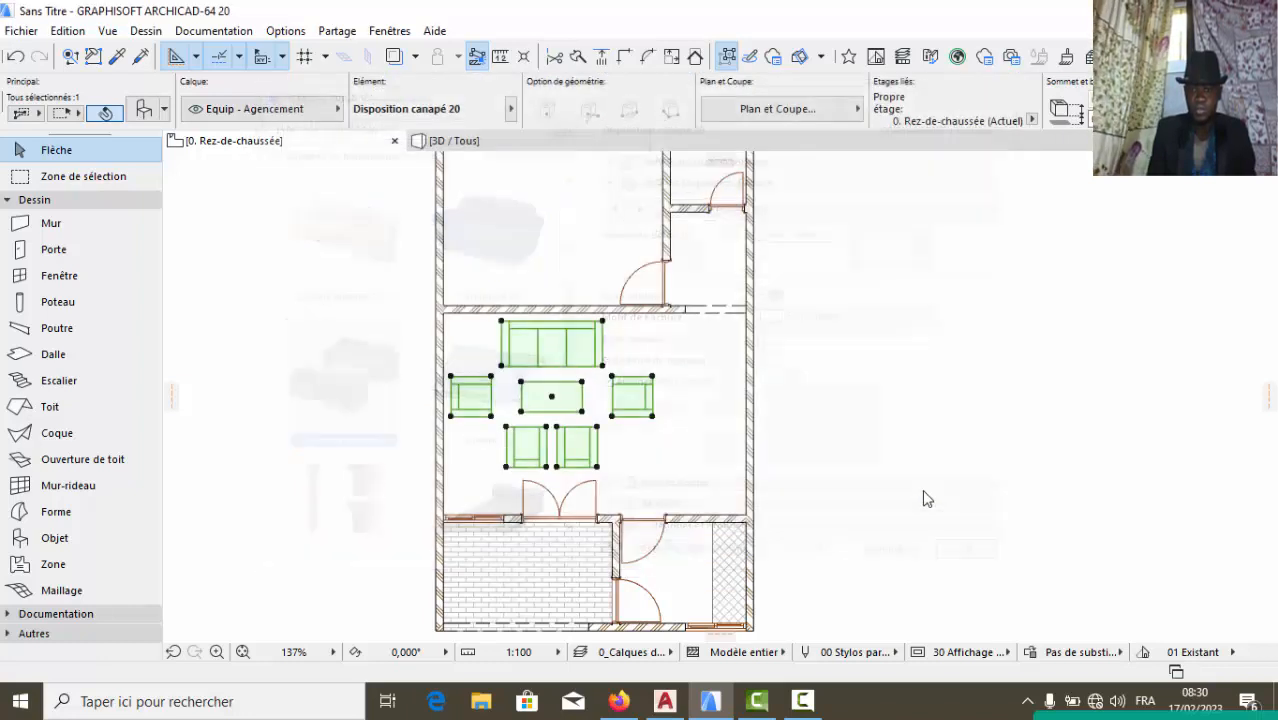
Move the sofa arrangement west until it sits just beside the living room's west wall, then deselect it
{"action": "left_click", "coordinate": [828, 318]}
{"action": "left_click", "coordinate": [565, 399]}
{"action": "left_click", "coordinate": [553, 399]}
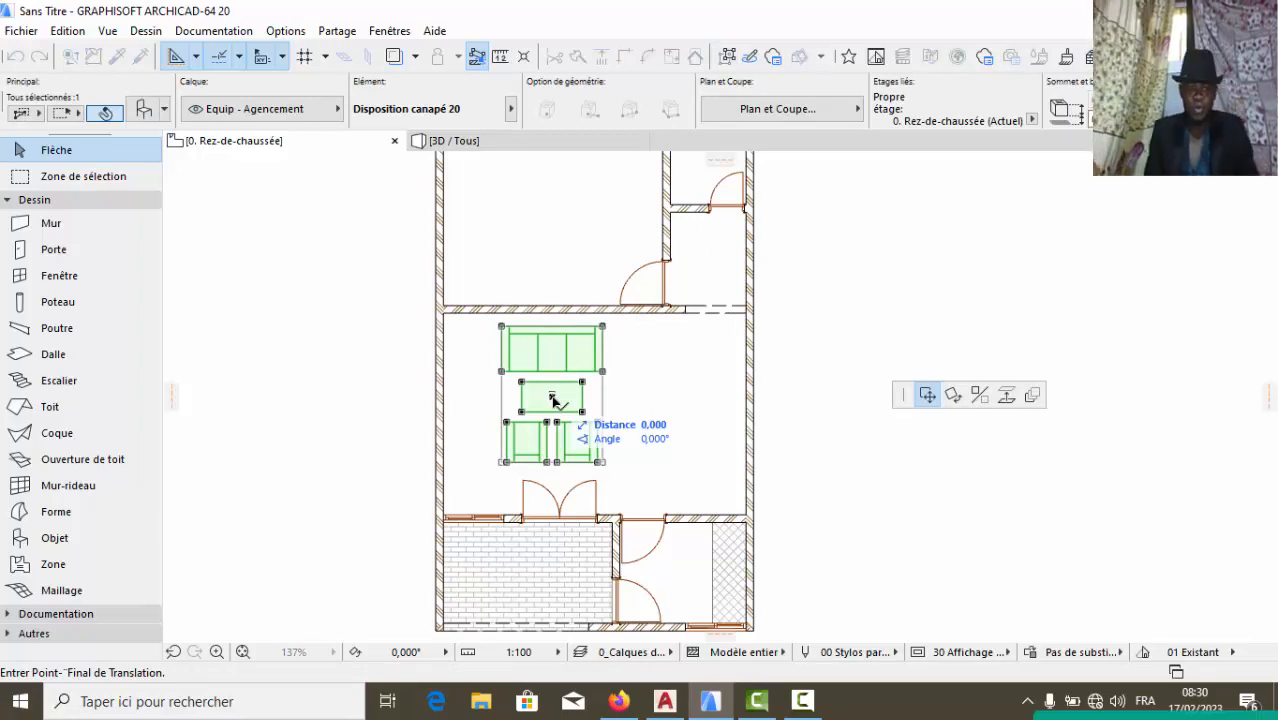
{"action": "key", "text": "Escape"}
{"action": "left_click", "coordinate": [555, 400]}
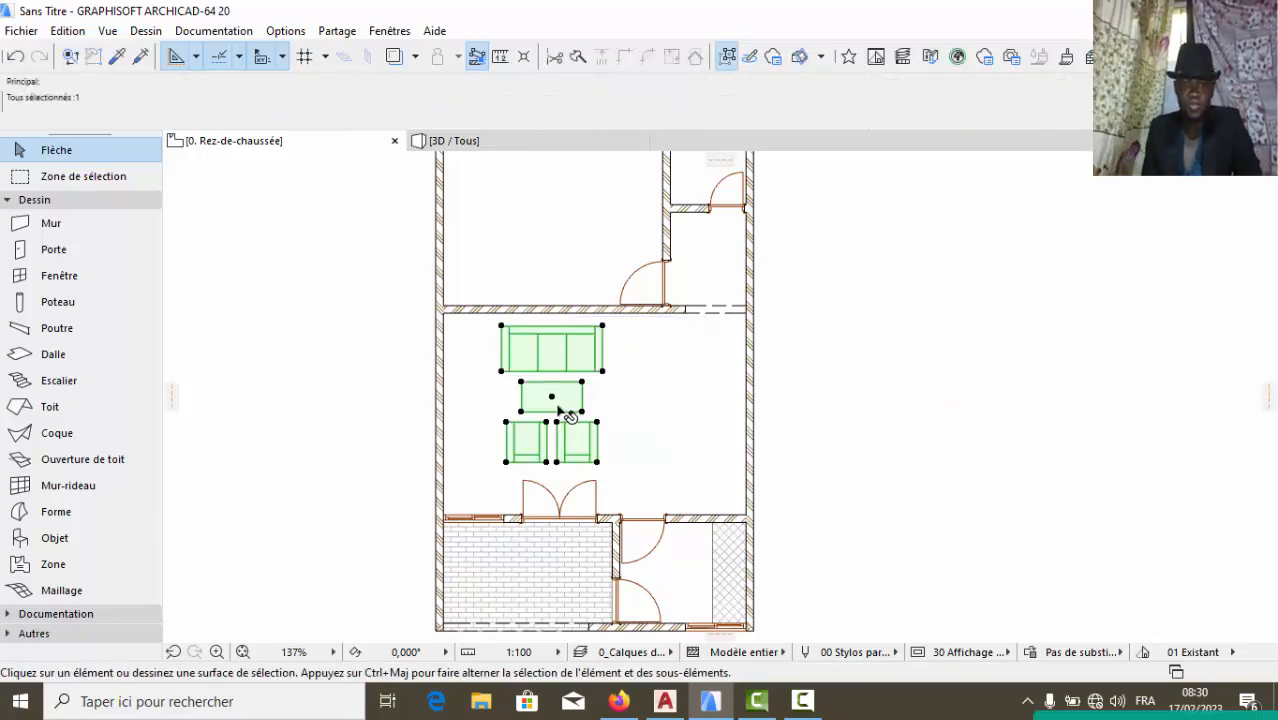
{"action": "left_click", "coordinate": [553, 399]}
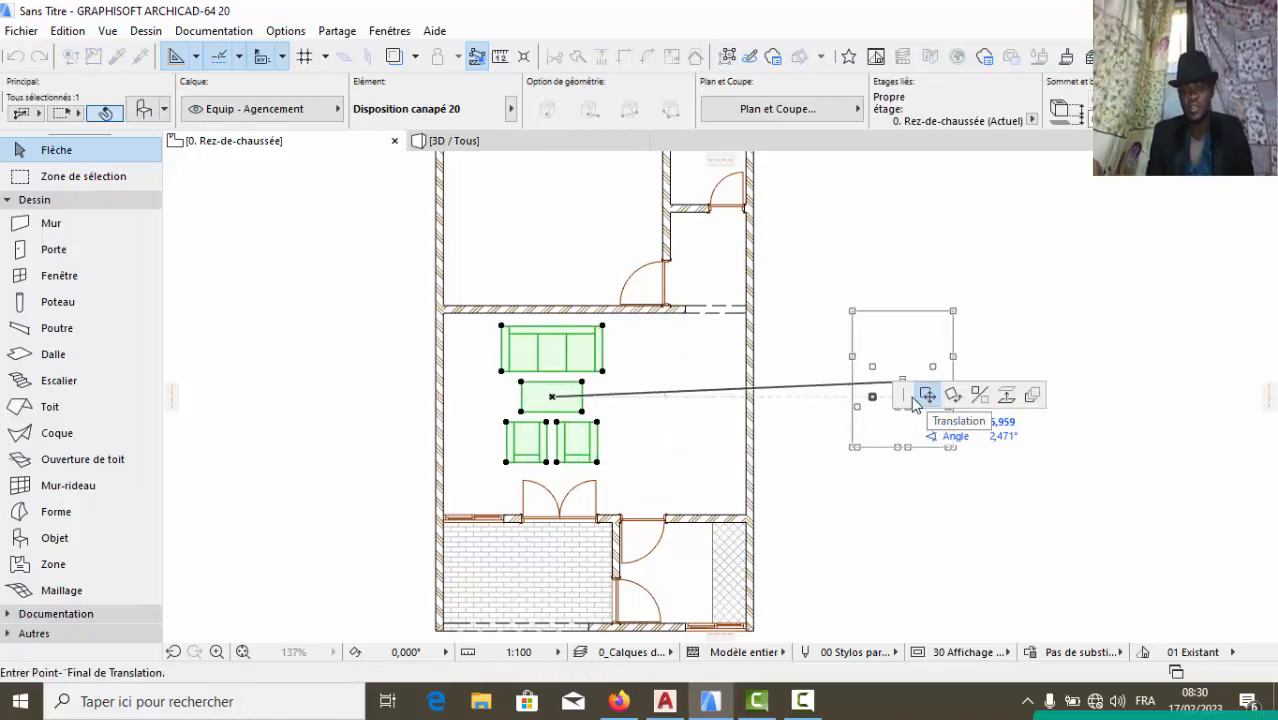
{"action": "left_click", "coordinate": [505, 400]}
{"action": "left_click", "coordinate": [662, 394]}
Search the object library for LIT and choose Disposition lit 20 as the default object
{"action": "scroll", "coordinate": [560, 405], "scroll_direction": "down", "scroll_amount": 3}
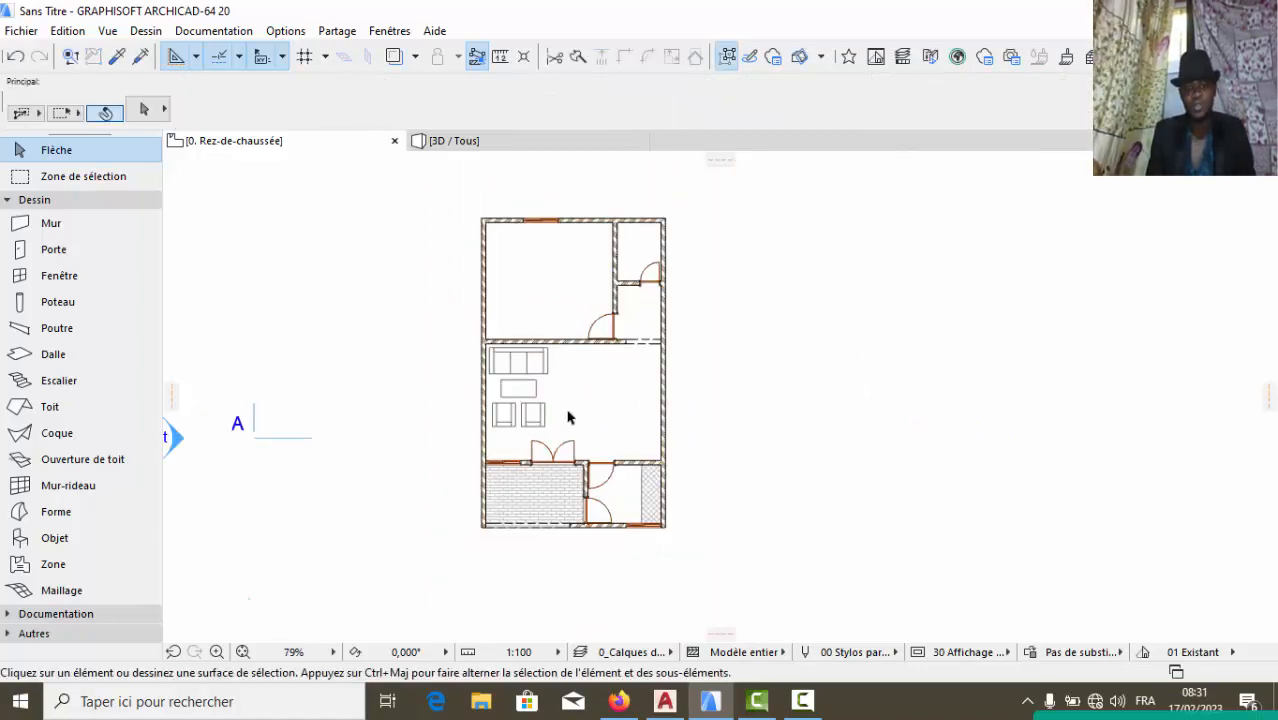
{"action": "scroll", "coordinate": [556, 183], "scroll_direction": "up", "scroll_amount": 3}
{"action": "scroll", "coordinate": [546, 343], "scroll_direction": "down", "scroll_amount": 1}
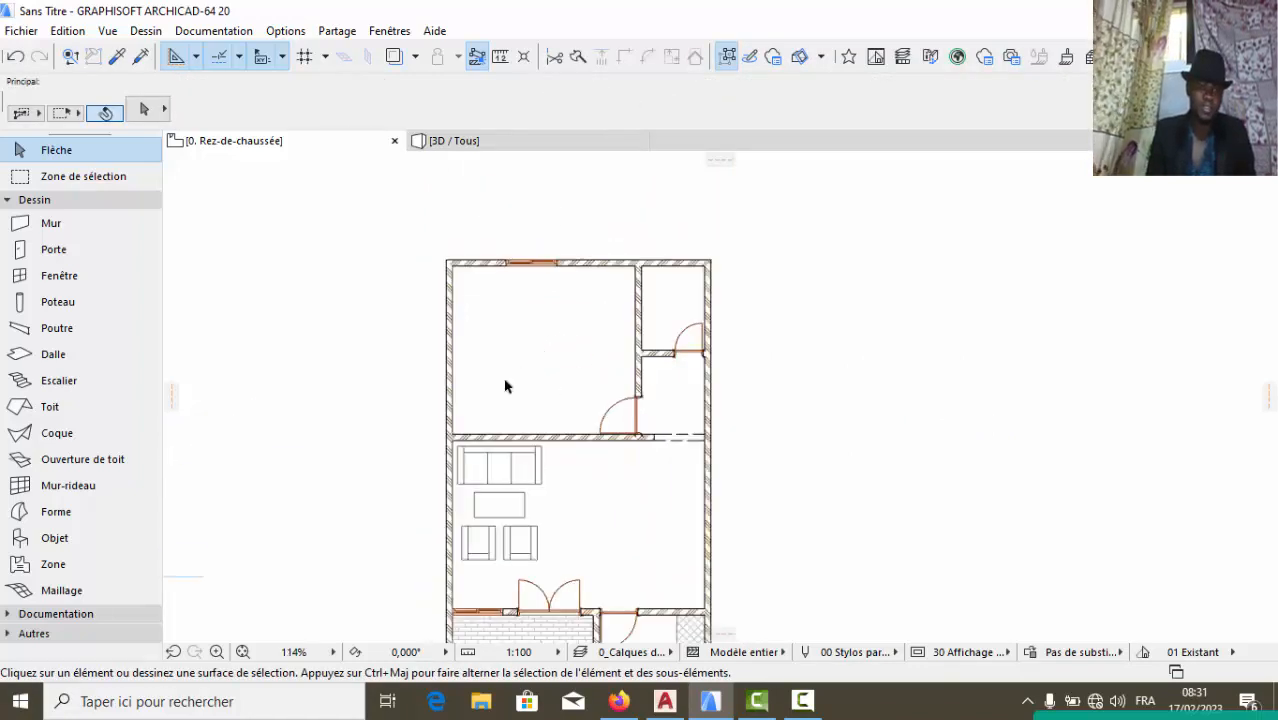
{"action": "left_click", "coordinate": [55, 537]}
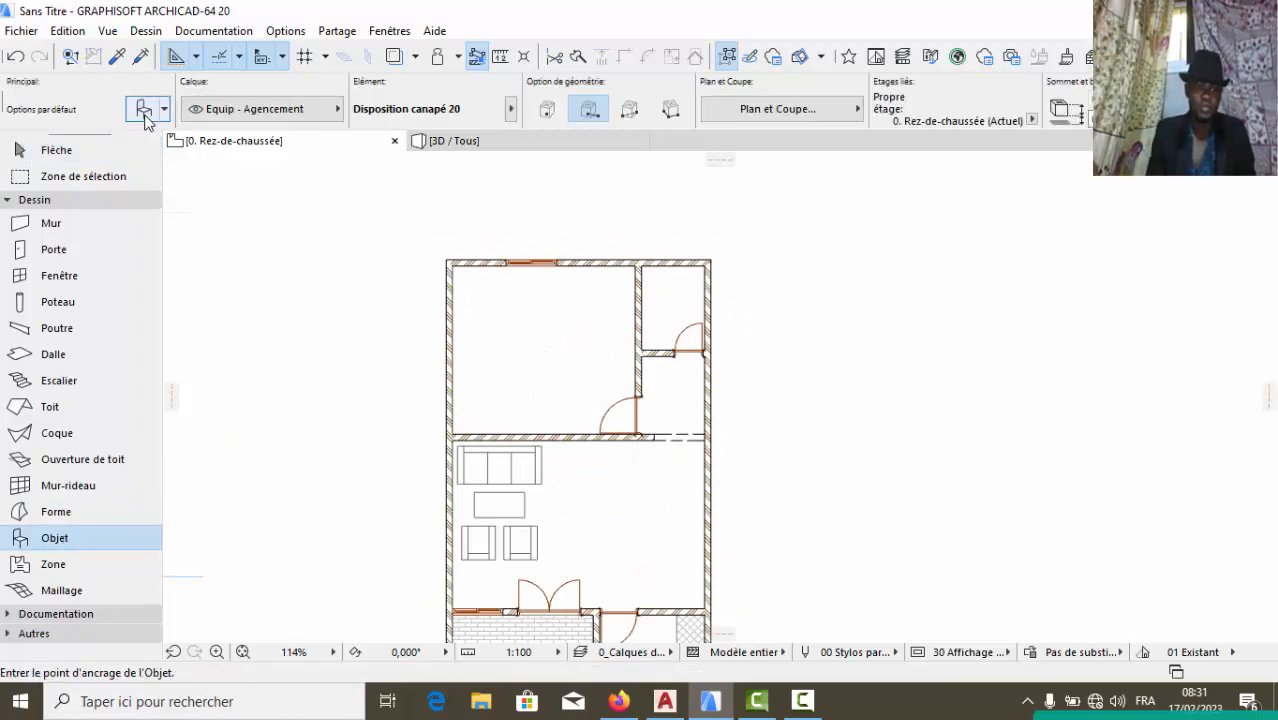
{"action": "key", "text": "ctrl+t"}
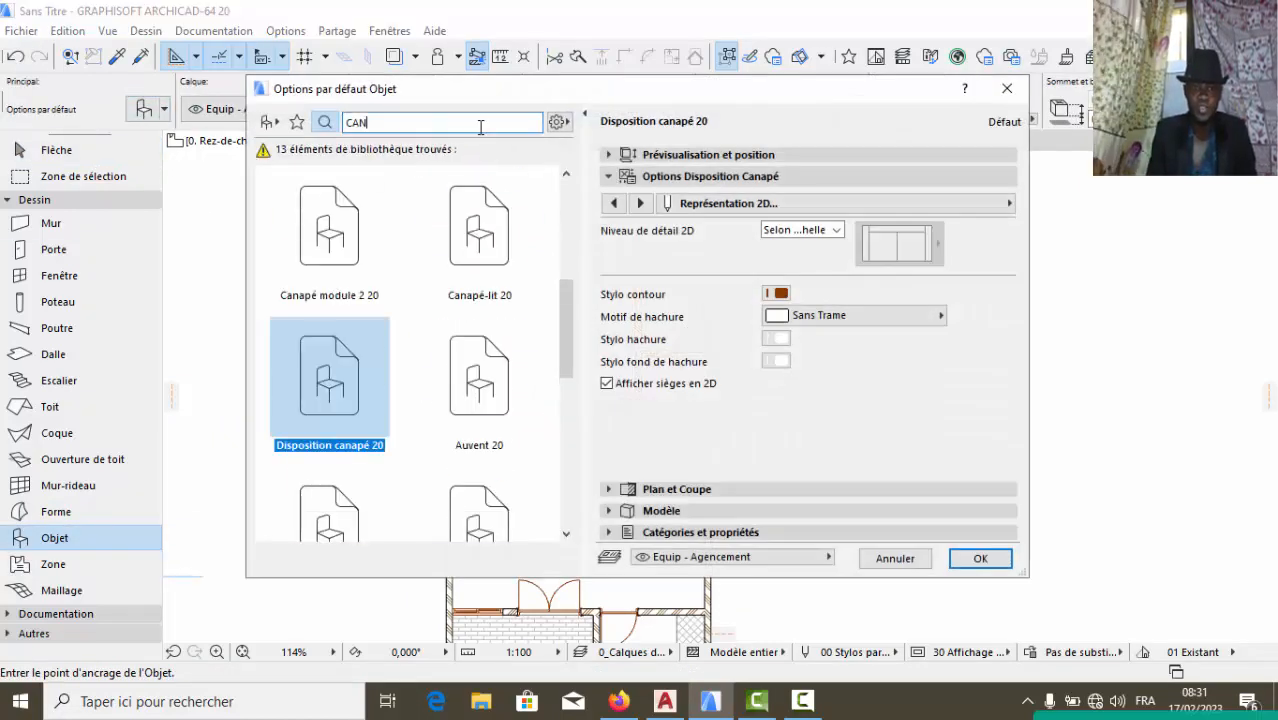
{"action": "key", "text": "BackSpace"}
{"action": "type", "text": "L"}
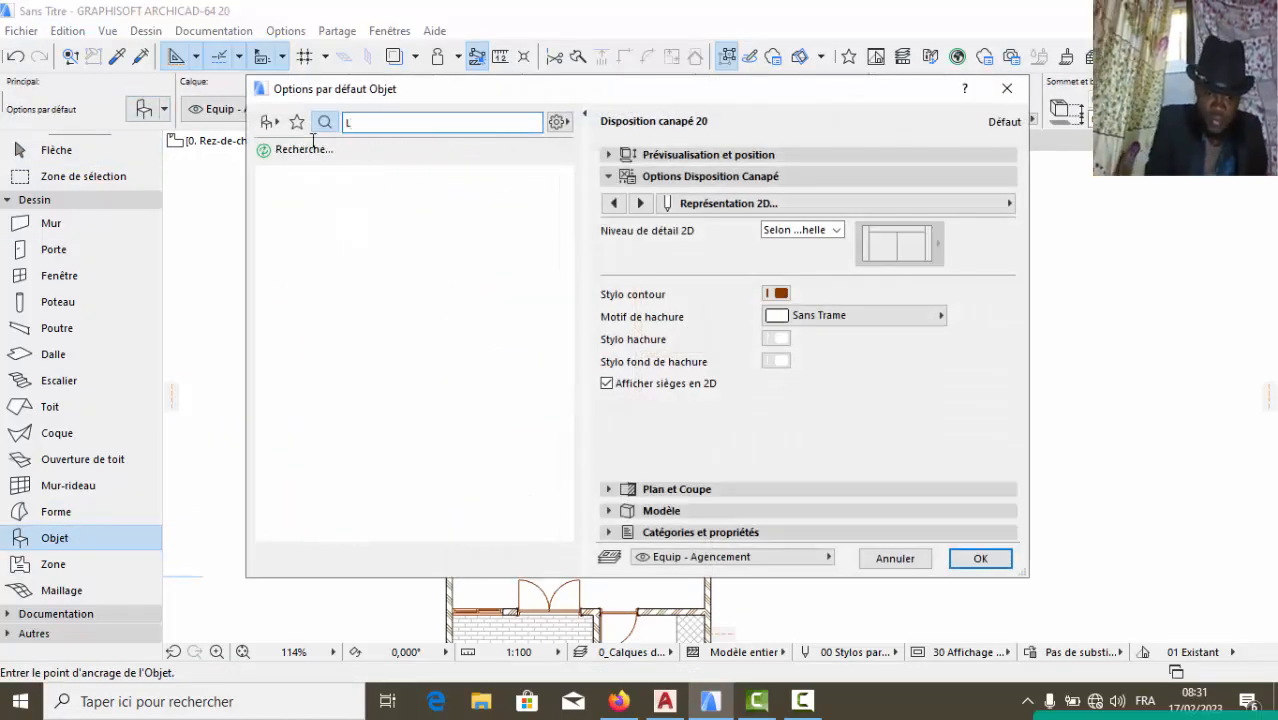
{"action": "type", "text": "IT"}
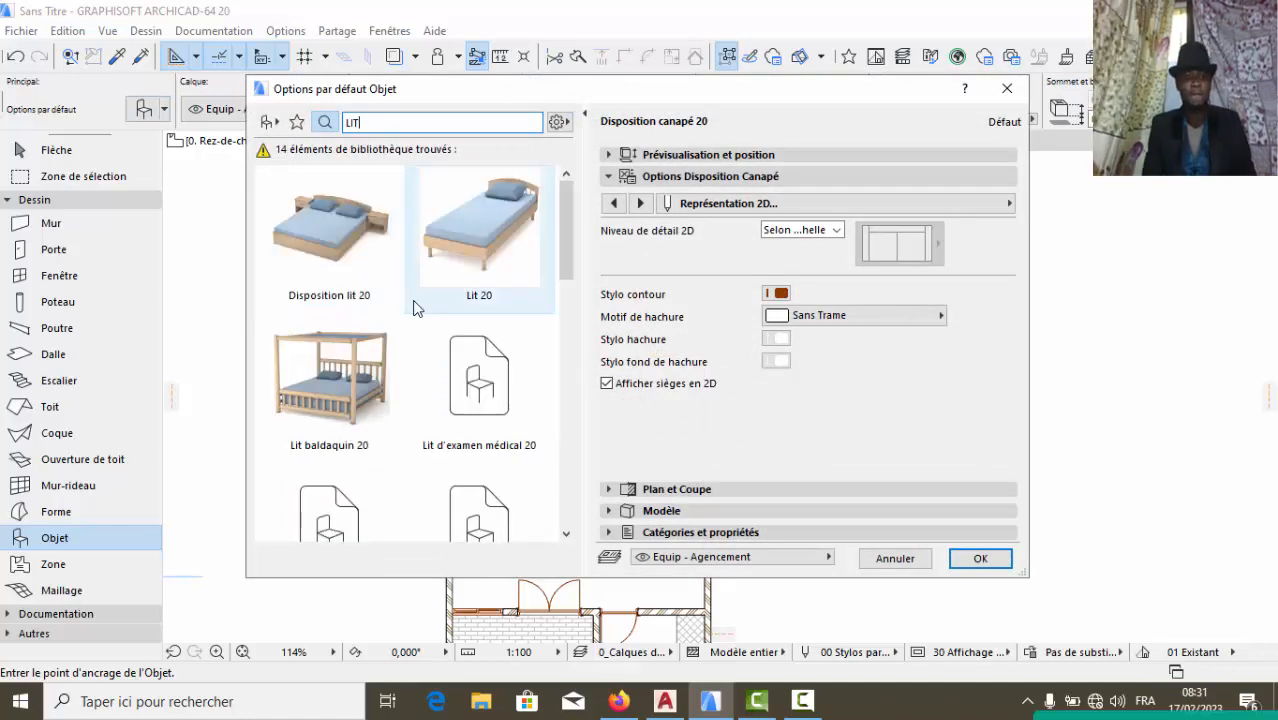
{"action": "left_click", "coordinate": [340, 240]}
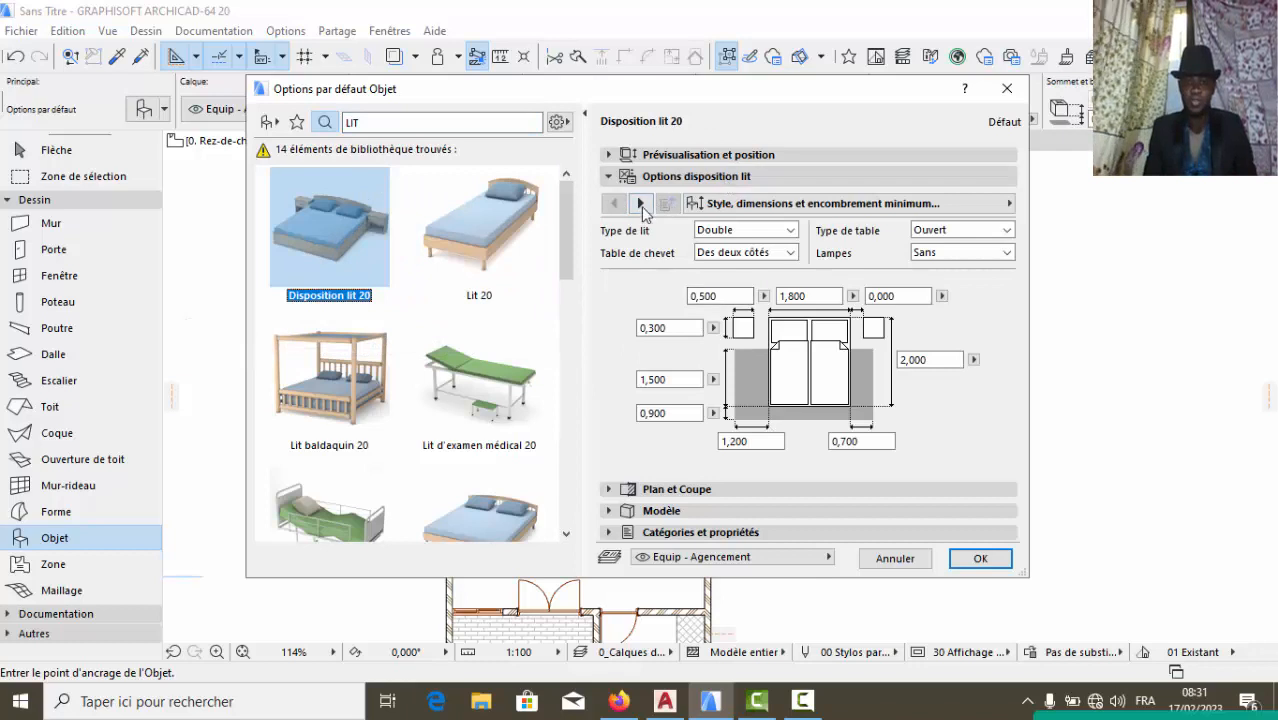
Set the 2D contour pen of the Disposition lit 20 bed arrangement to red pen 58
{"action": "left_click", "coordinate": [705, 154]}
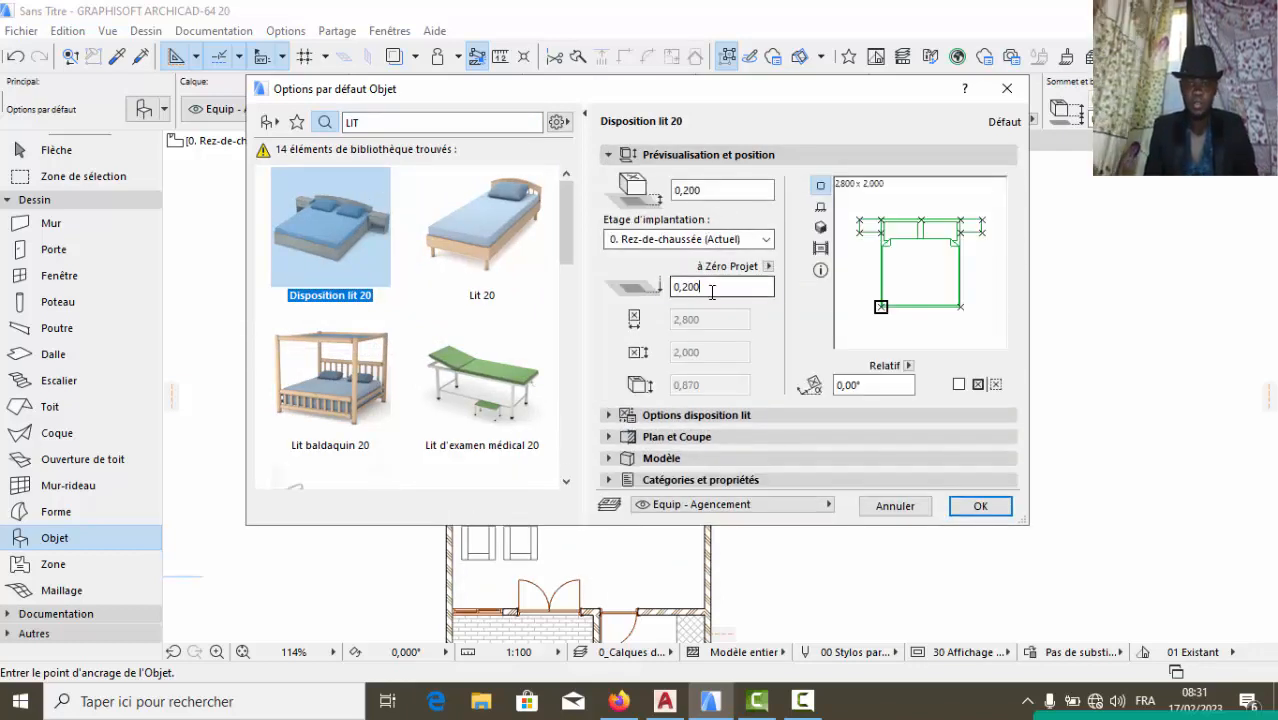
{"action": "left_click", "coordinate": [657, 158]}
{"action": "left_click", "coordinate": [645, 180]}
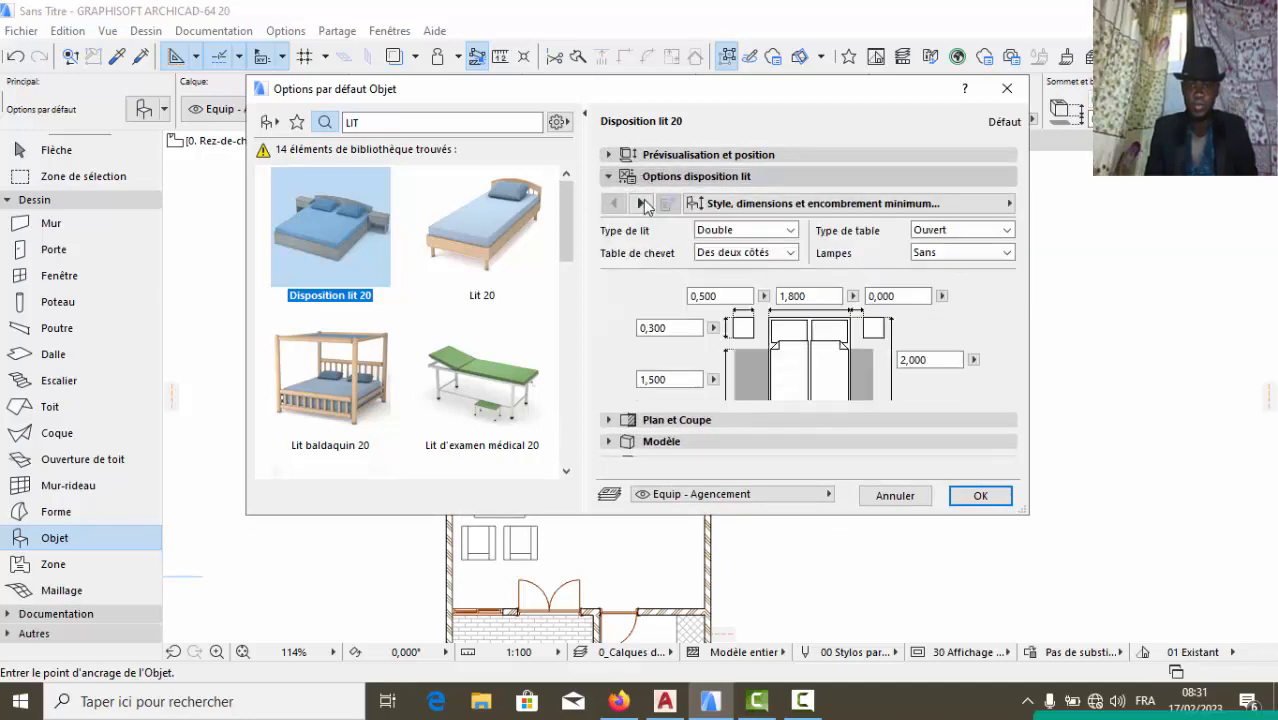
{"action": "left_click", "coordinate": [643, 204]}
{"action": "left_click", "coordinate": [642, 204]}
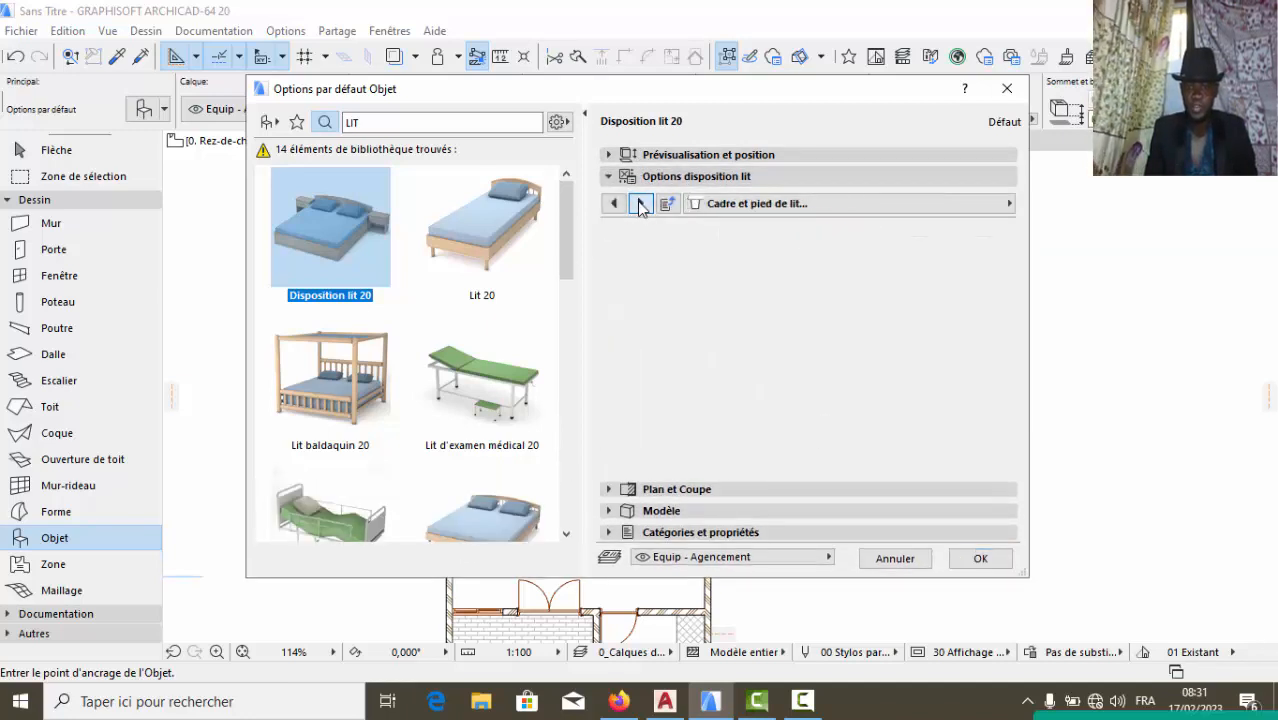
{"action": "left_click", "coordinate": [641, 204]}
{"action": "left_click", "coordinate": [640, 203]}
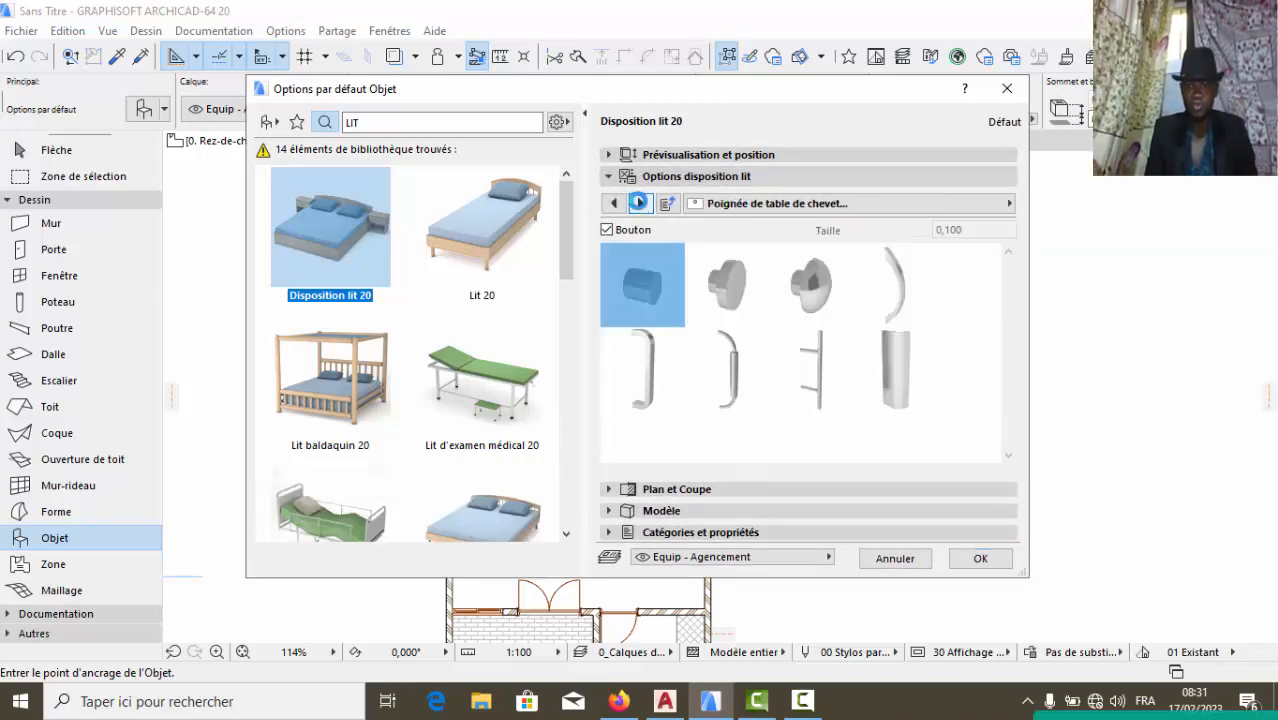
{"action": "left_click", "coordinate": [640, 203]}
{"action": "left_click", "coordinate": [640, 203]}
{"action": "left_click", "coordinate": [640, 203]}
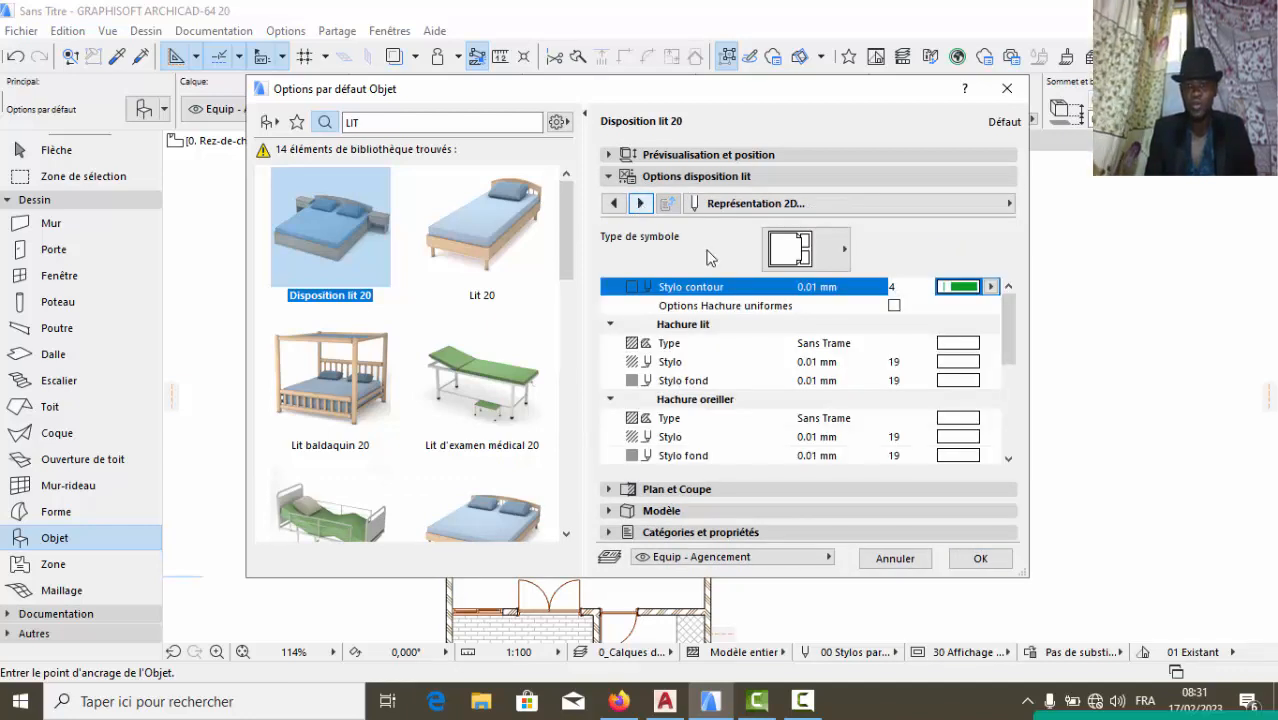
{"action": "left_click", "coordinate": [958, 288]}
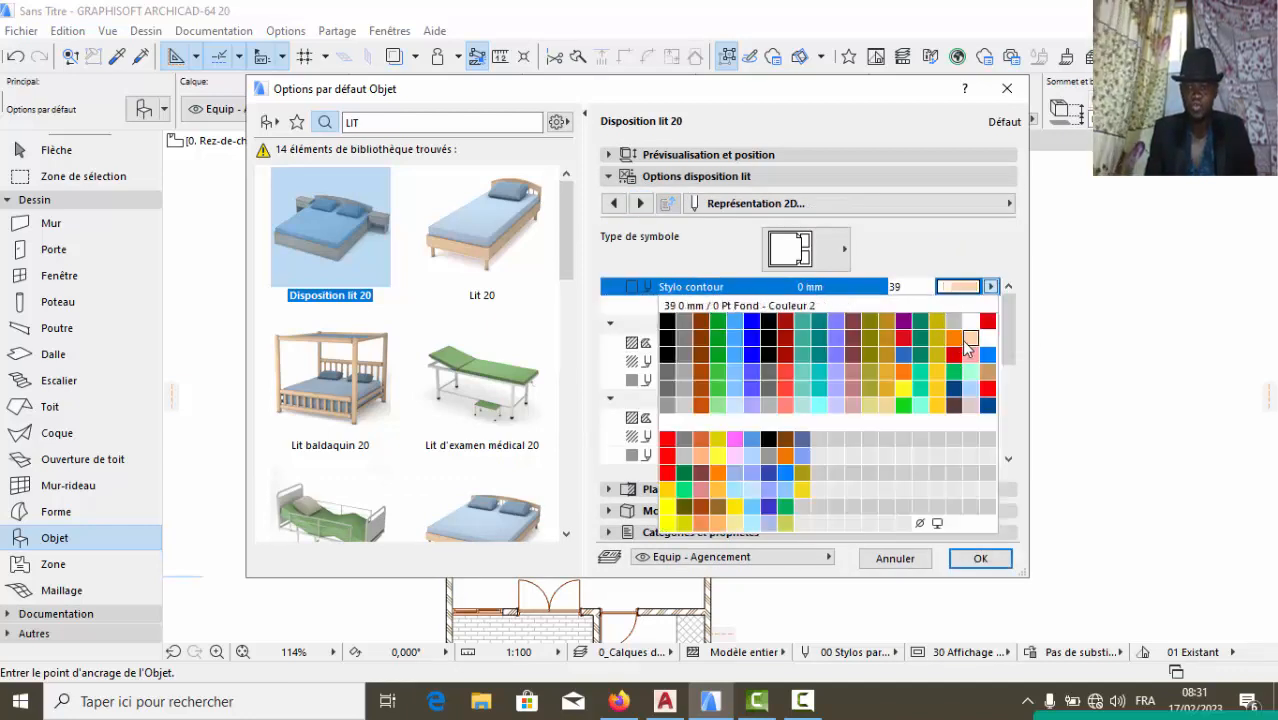
{"action": "left_click", "coordinate": [955, 356]}
Set the bed hatch type to Isolation laine de verre and accept the object's default settings
{"action": "left_click", "coordinate": [640, 203]}
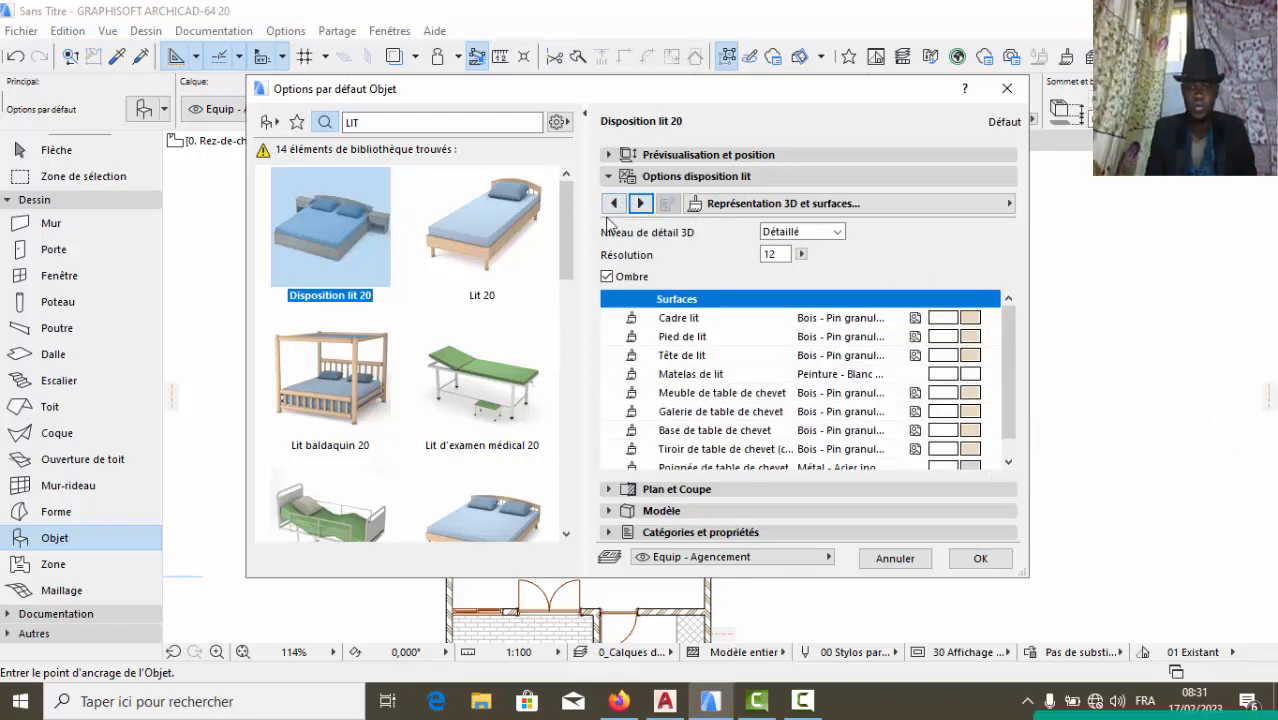
{"action": "left_click", "coordinate": [614, 205]}
{"action": "left_click", "coordinate": [958, 343]}
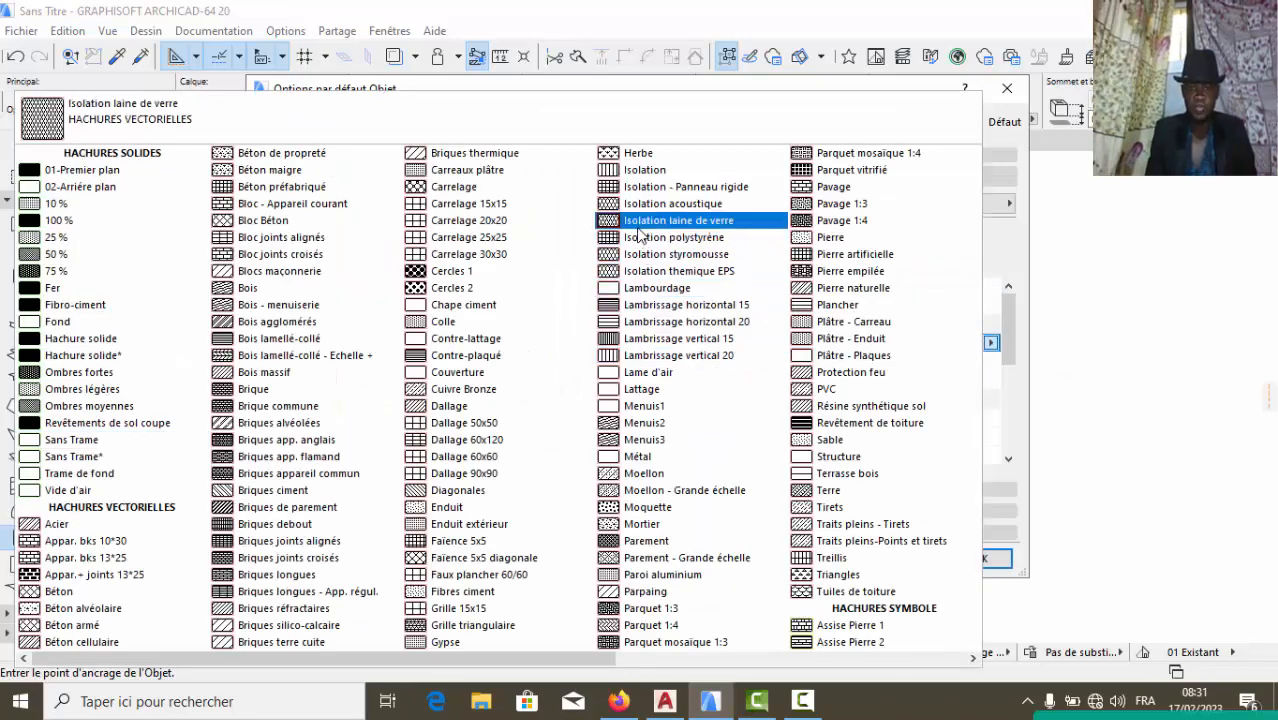
{"action": "left_click", "coordinate": [636, 222]}
{"action": "left_click", "coordinate": [990, 560]}
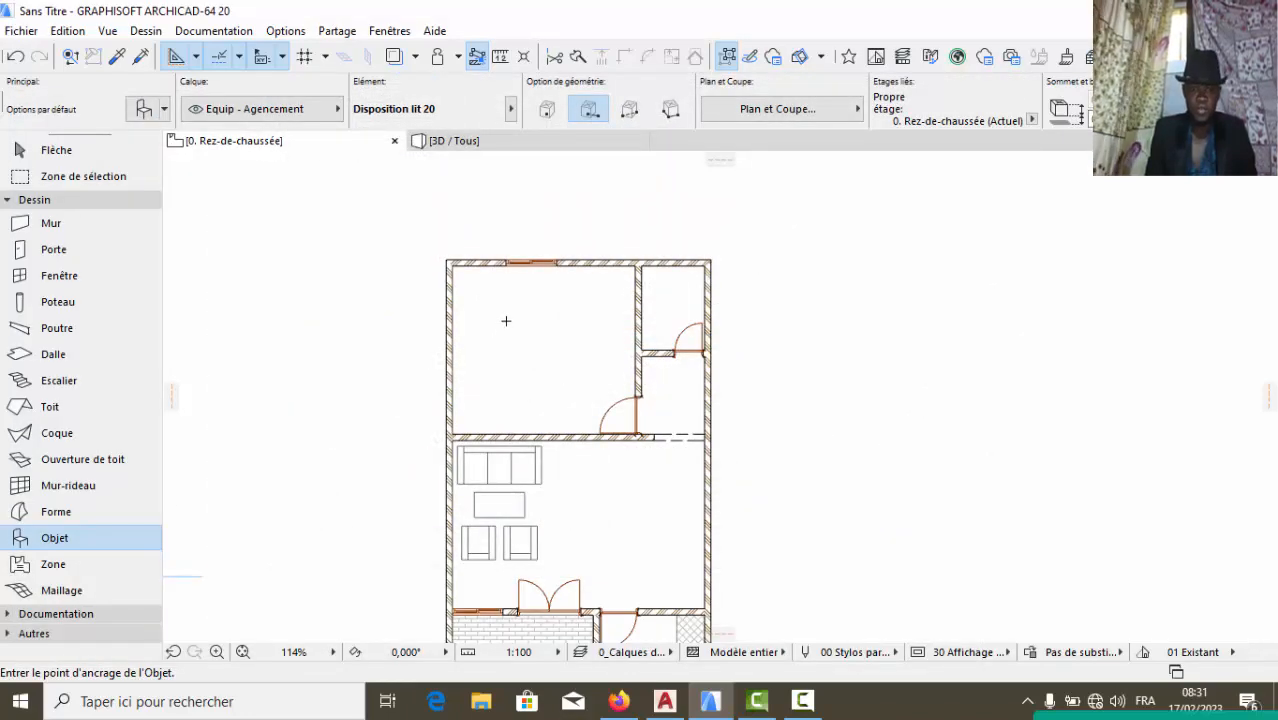
Place the bed arrangement at the north window of the large bedroom and move it fully inside the room
{"action": "left_click", "coordinate": [506, 320]}
{"action": "key", "text": "Escape"}
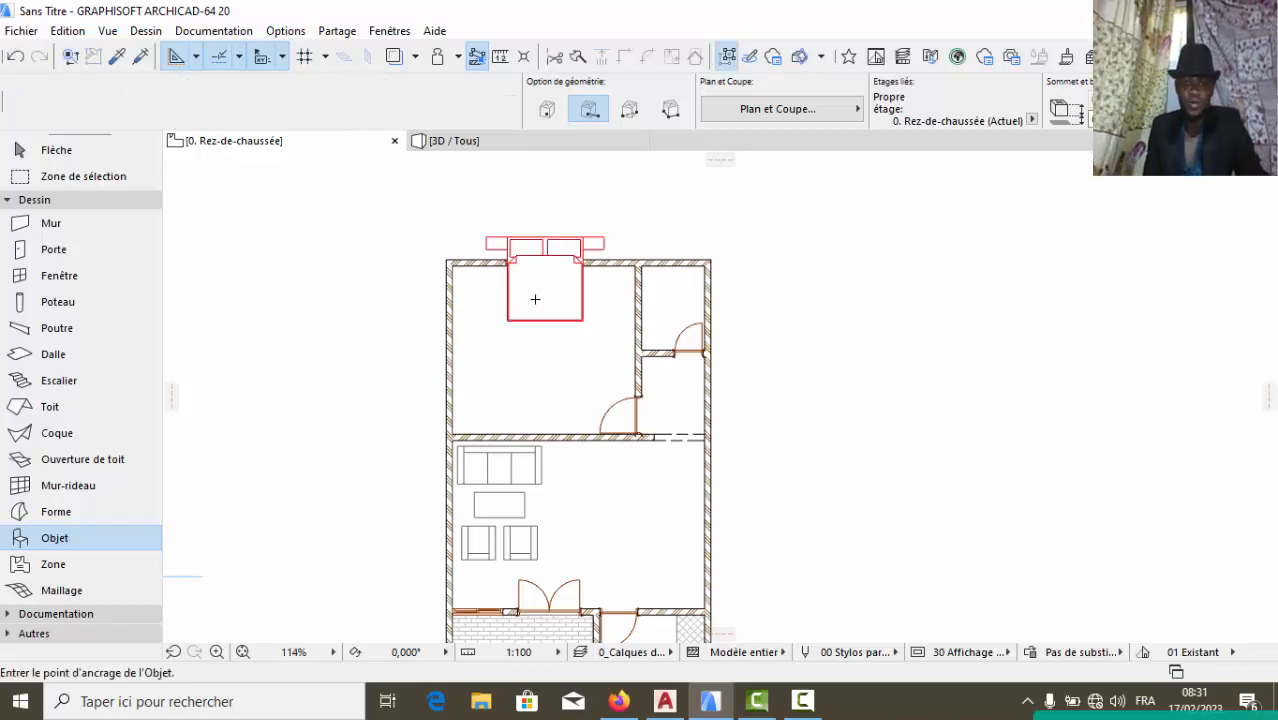
{"action": "left_click", "coordinate": [542, 251]}
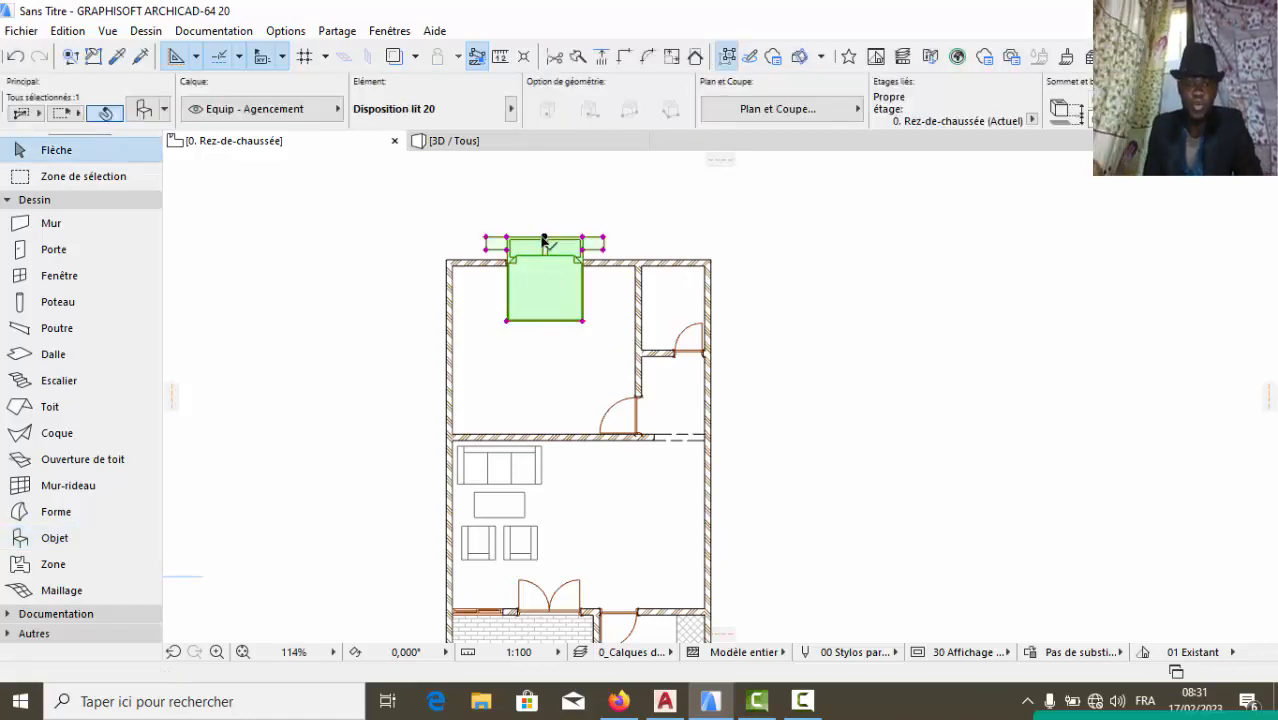
{"action": "left_click", "coordinate": [545, 241]}
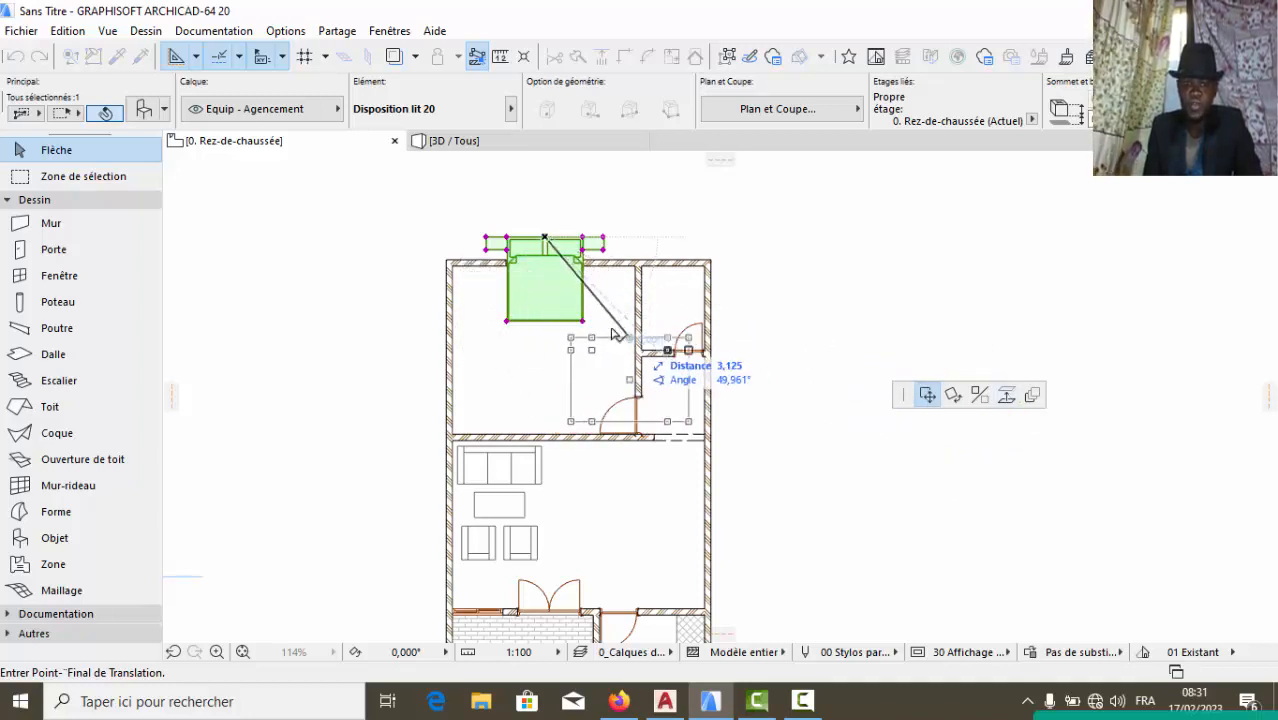
{"action": "left_click", "coordinate": [521, 278]}
{"action": "scroll", "coordinate": [568, 317], "scroll_direction": "up", "scroll_amount": 5}
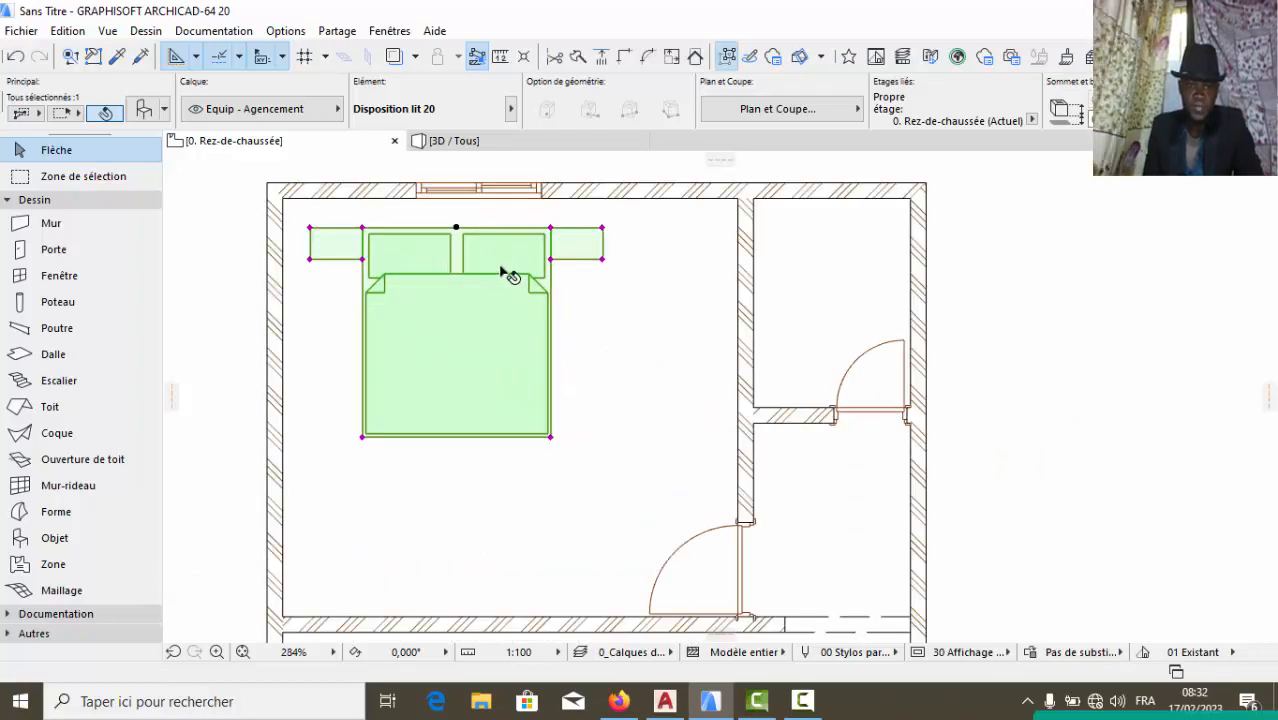
{"action": "left_click", "coordinate": [455, 230]}
{"action": "left_click", "coordinate": [447, 232]}
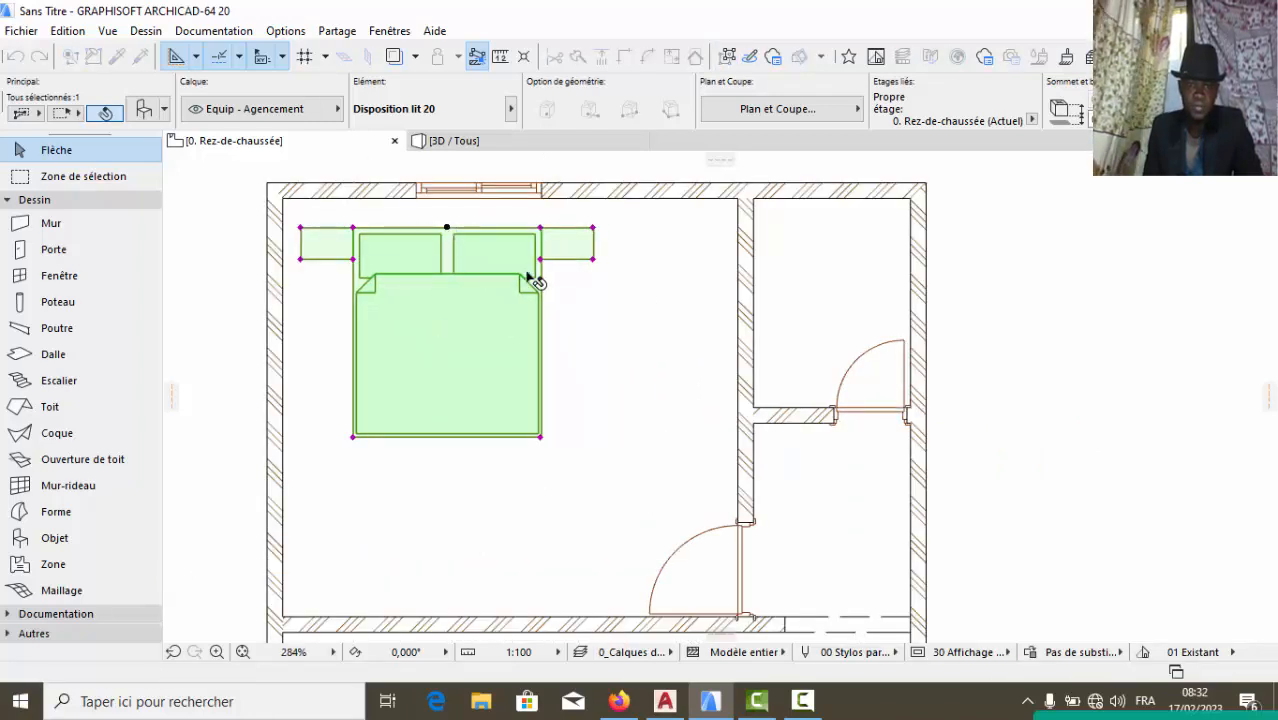
Narrow both nightstands of the bed arrangement by stretching the east nightstand's outer corner inward
{"action": "left_click", "coordinate": [592, 276]}
{"action": "left_click", "coordinate": [585, 262]}
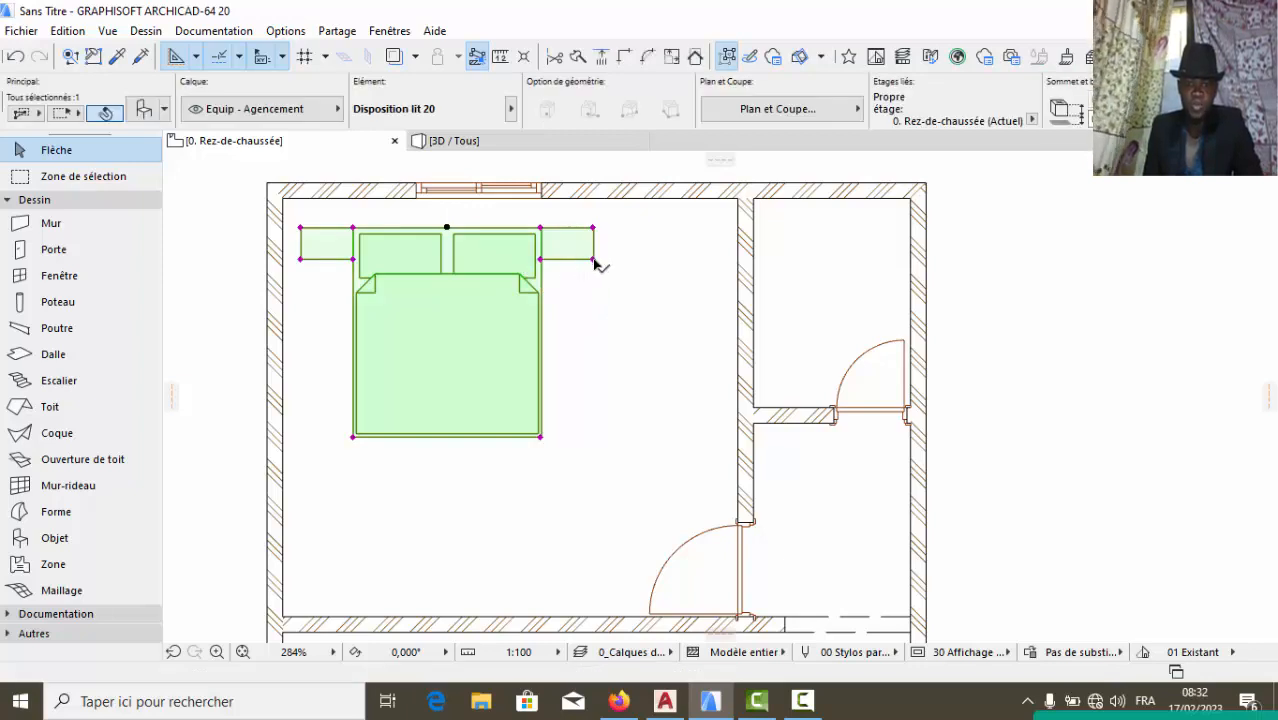
{"action": "left_click", "coordinate": [593, 259]}
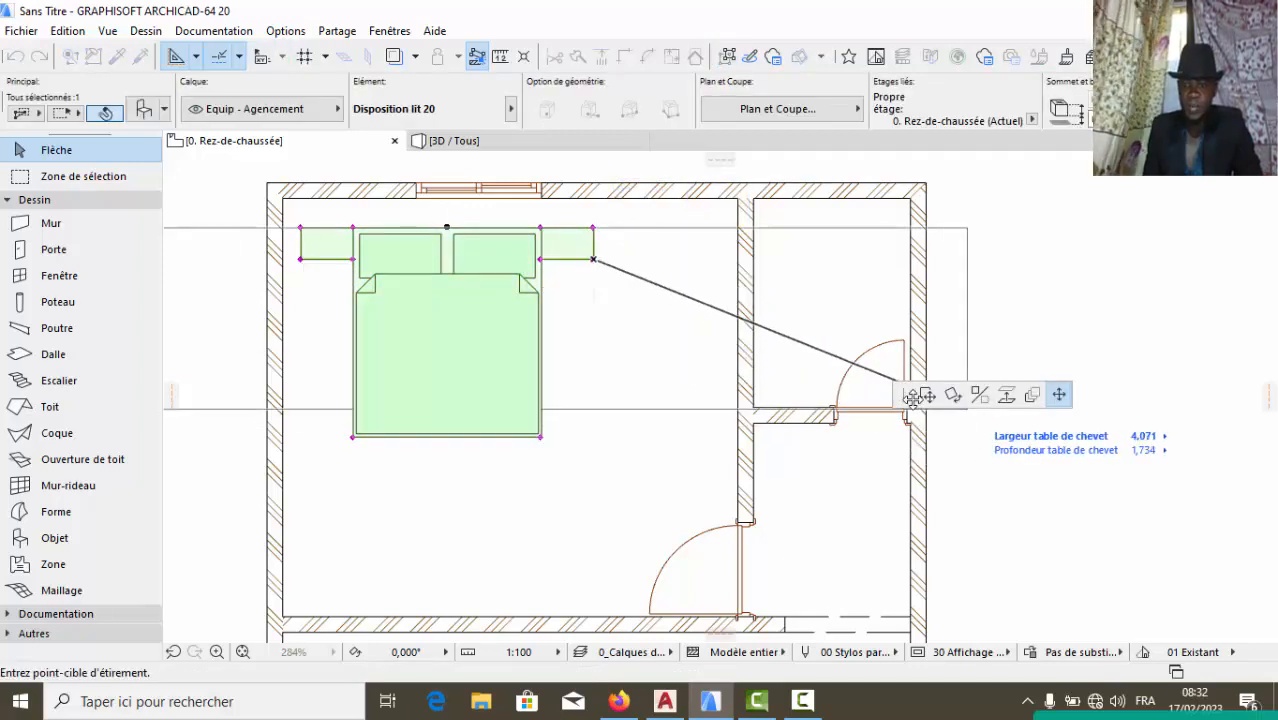
{"action": "left_click", "coordinate": [578, 259]}
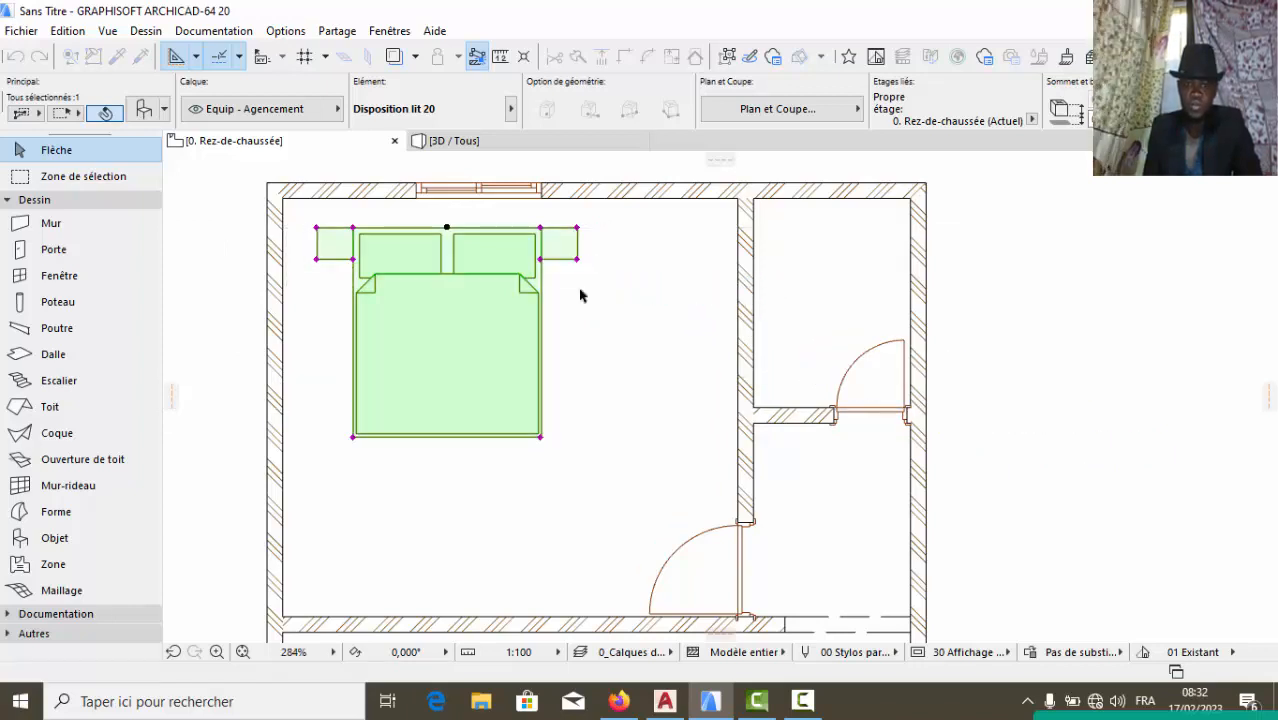
Move the bed arrangement slightly north-west, closer to the bedroom's corner, and deselect it
{"action": "left_click", "coordinate": [580, 294]}
{"action": "left_click", "coordinate": [437, 293]}
{"action": "left_click", "coordinate": [445, 228]}
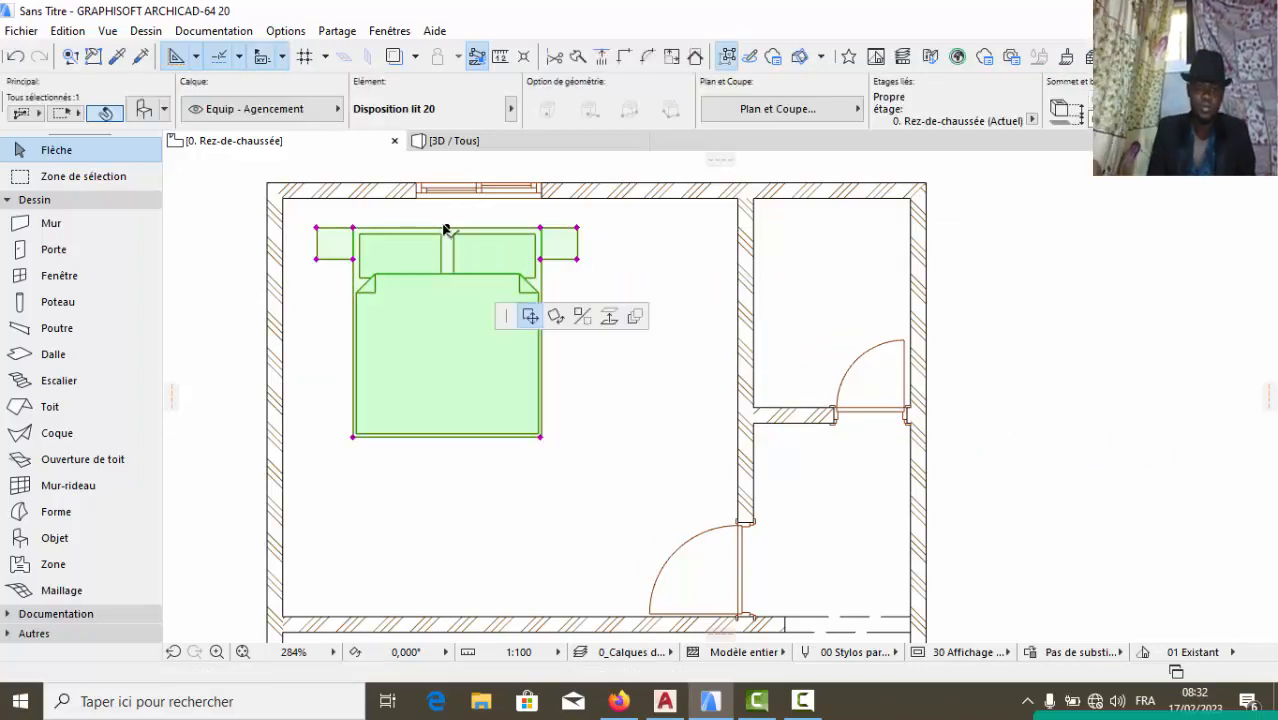
{"action": "left_click", "coordinate": [422, 220]}
{"action": "left_click", "coordinate": [523, 277]}
Search the object library for CUI and choose the sink unit Elément avec deux portes évier trop-plein 20
{"action": "scroll", "coordinate": [522, 271], "scroll_direction": "down", "scroll_amount": 5}
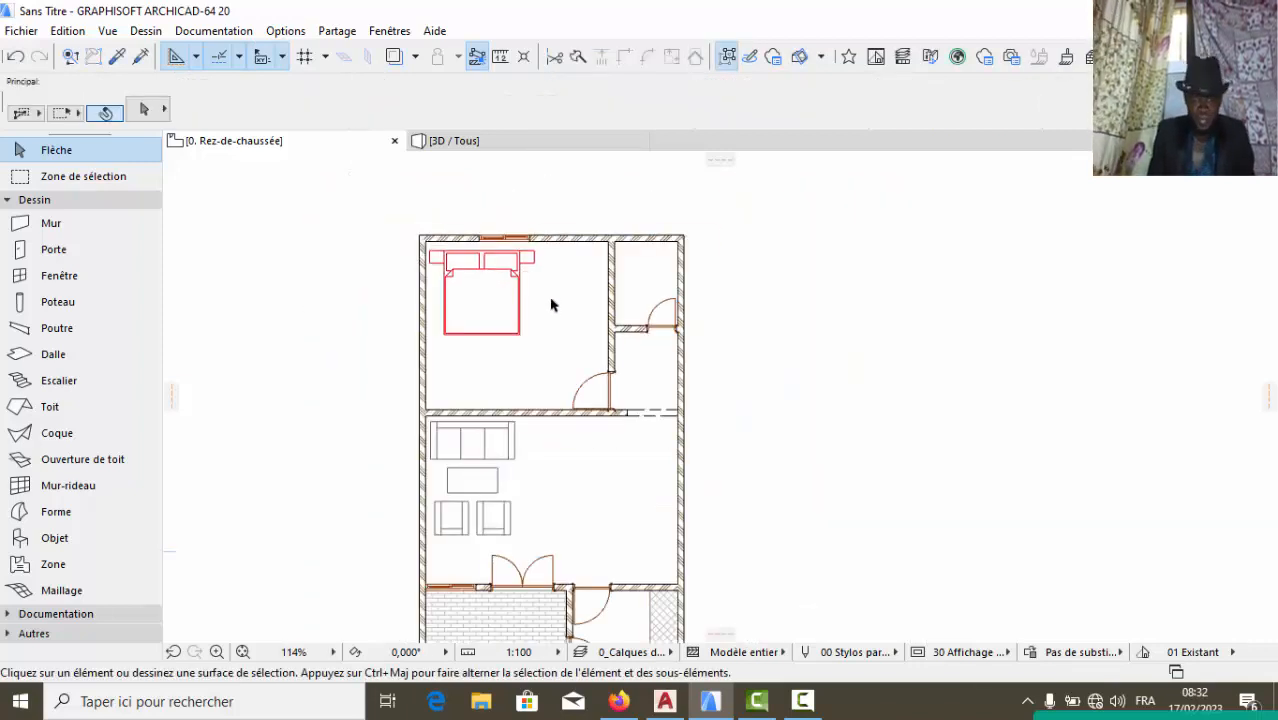
{"action": "scroll", "coordinate": [560, 320], "scroll_direction": "down", "scroll_amount": 3}
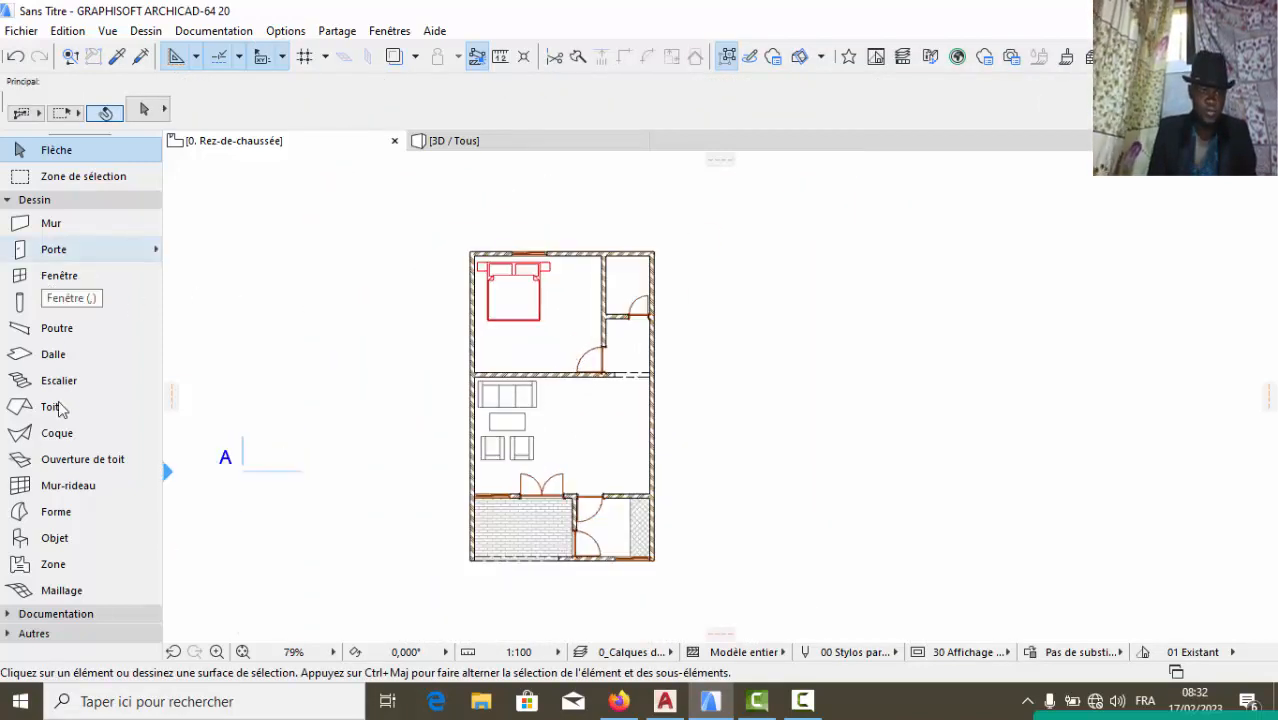
{"action": "left_click", "coordinate": [55, 538]}
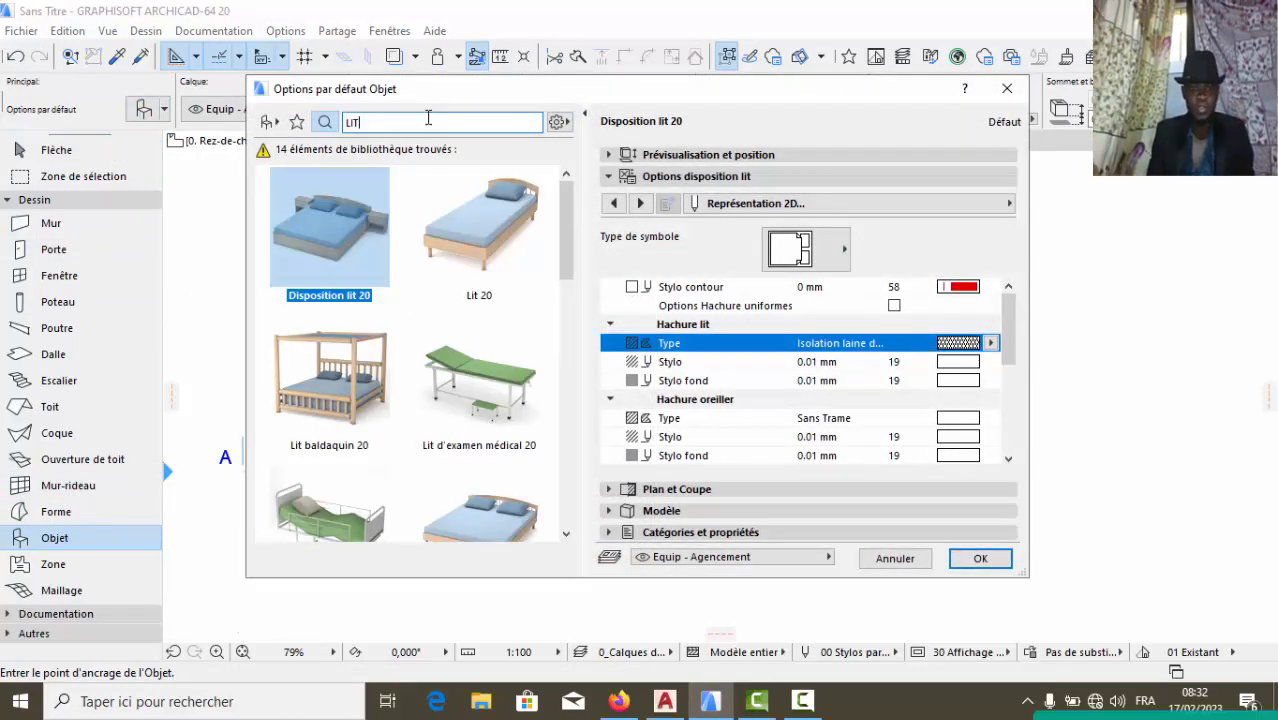
{"action": "type", "text": "CUI"}
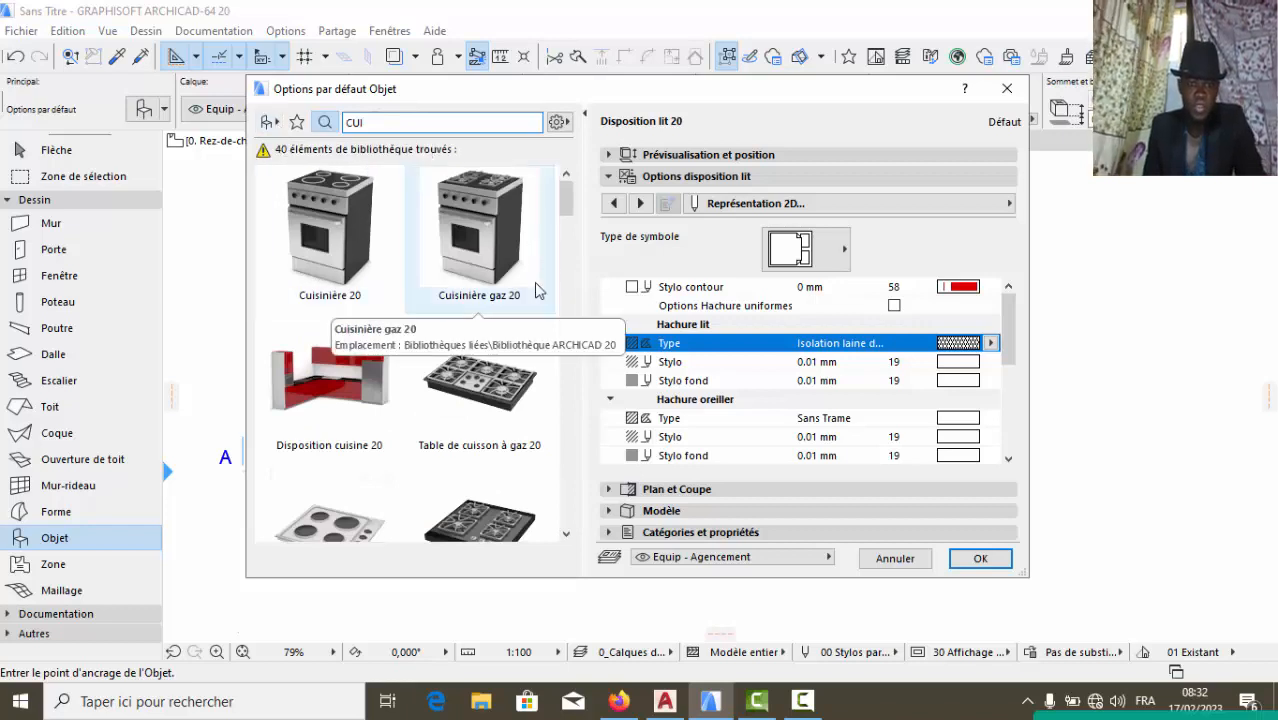
{"action": "scroll", "coordinate": [363, 250], "scroll_direction": "down", "scroll_amount": 8}
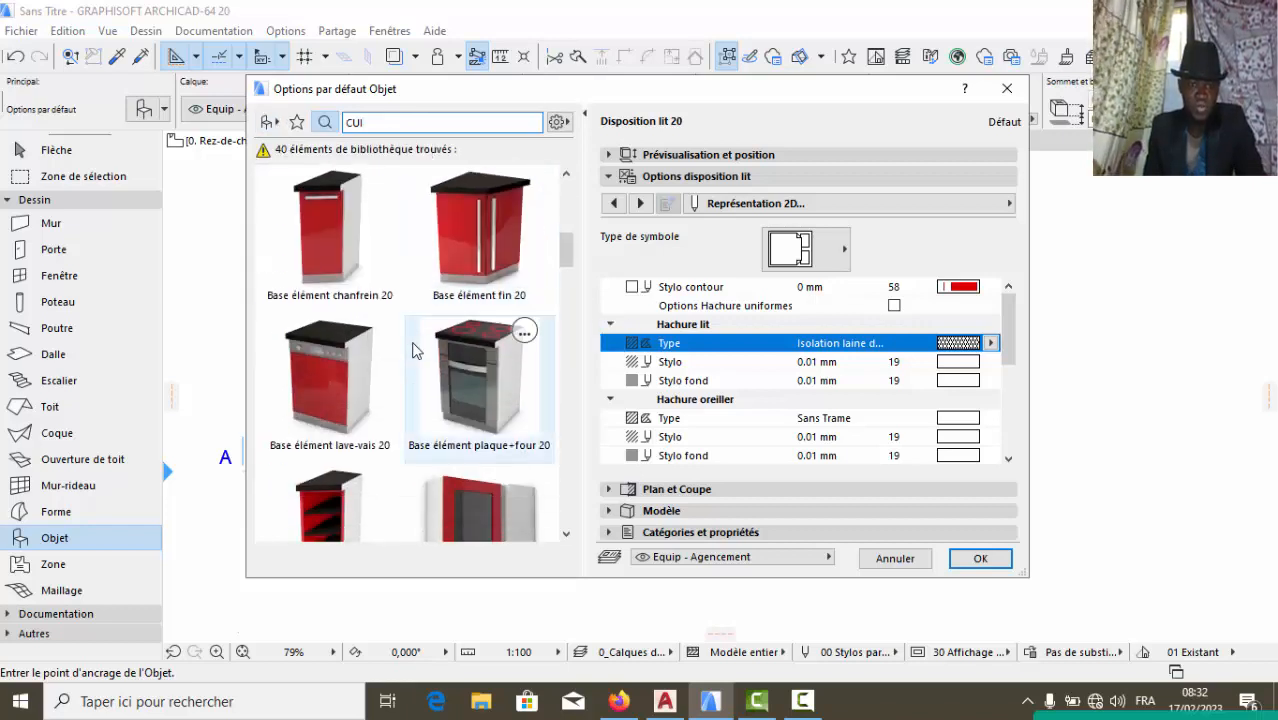
{"action": "scroll", "coordinate": [385, 393], "scroll_direction": "down", "scroll_amount": 3}
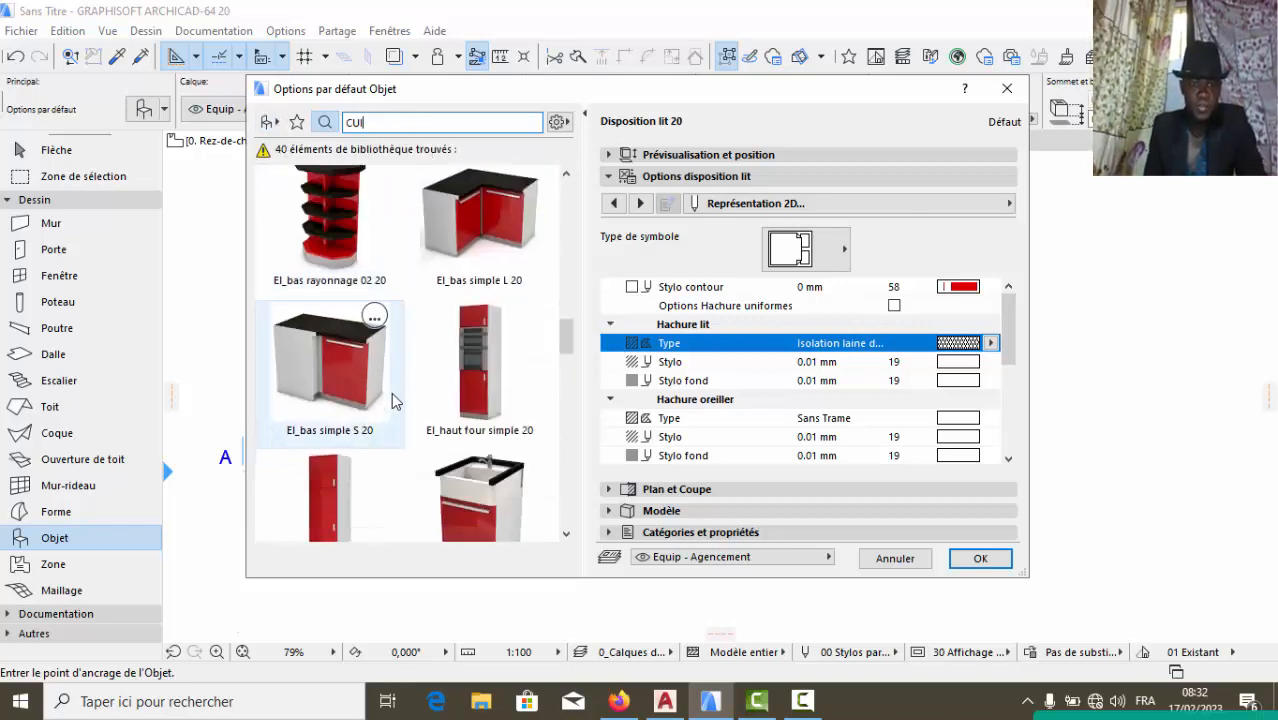
{"action": "scroll", "coordinate": [400, 390], "scroll_direction": "down", "scroll_amount": 5}
{"action": "scroll", "coordinate": [421, 383], "scroll_direction": "up", "scroll_amount": 5}
{"action": "scroll", "coordinate": [425, 385], "scroll_direction": "down", "scroll_amount": 5}
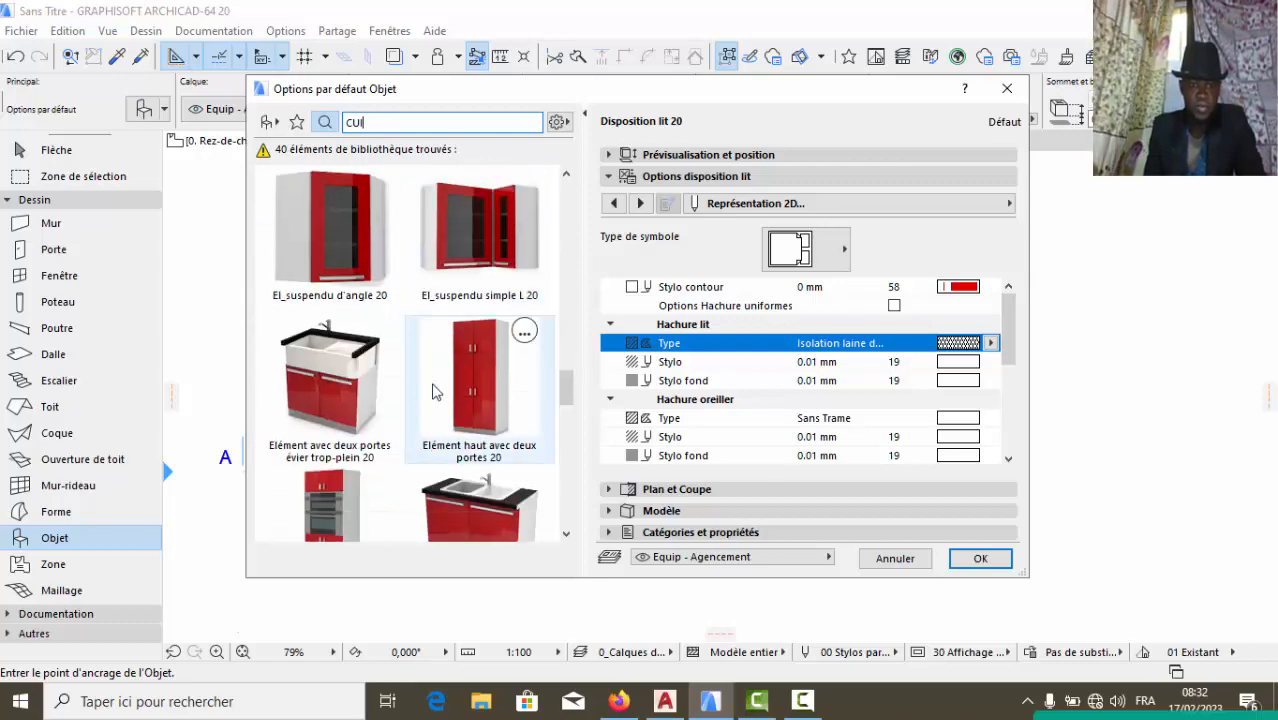
{"action": "left_click", "coordinate": [362, 396]}
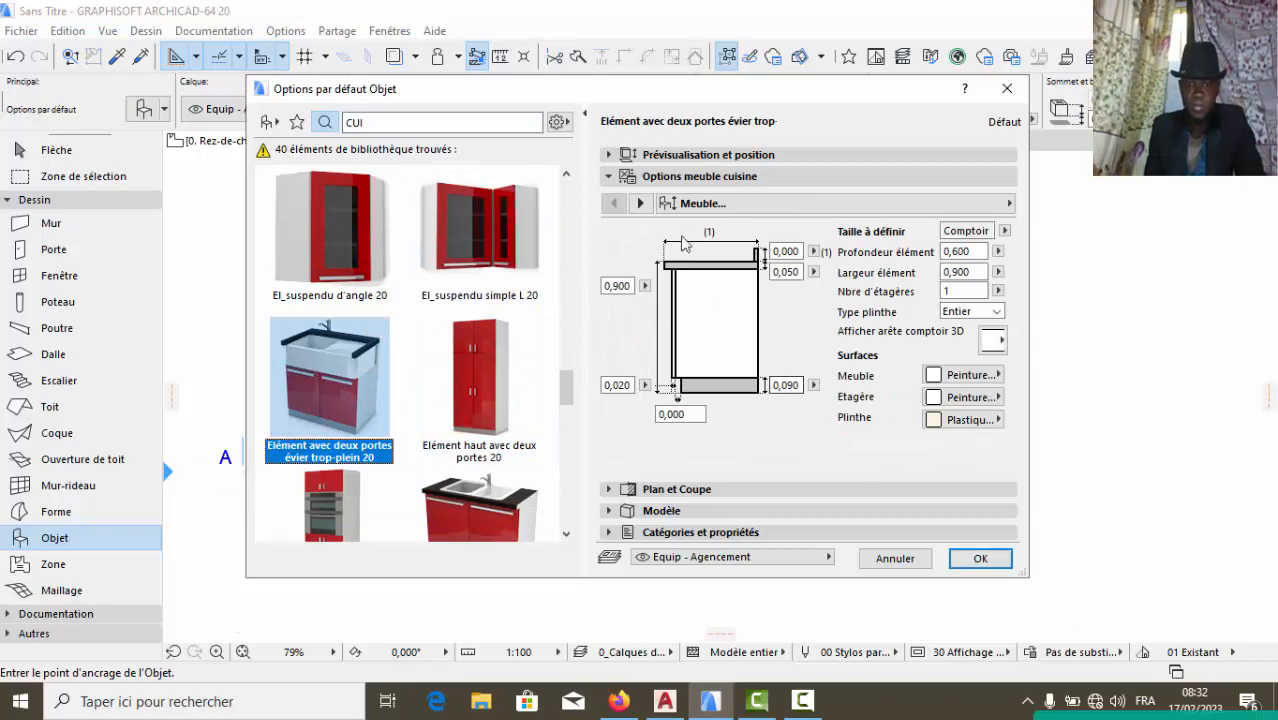
Set the sink unit's 2D contour pen to dark brown and accept the object's default settings
{"action": "left_click", "coordinate": [642, 204]}
{"action": "left_click", "coordinate": [642, 204]}
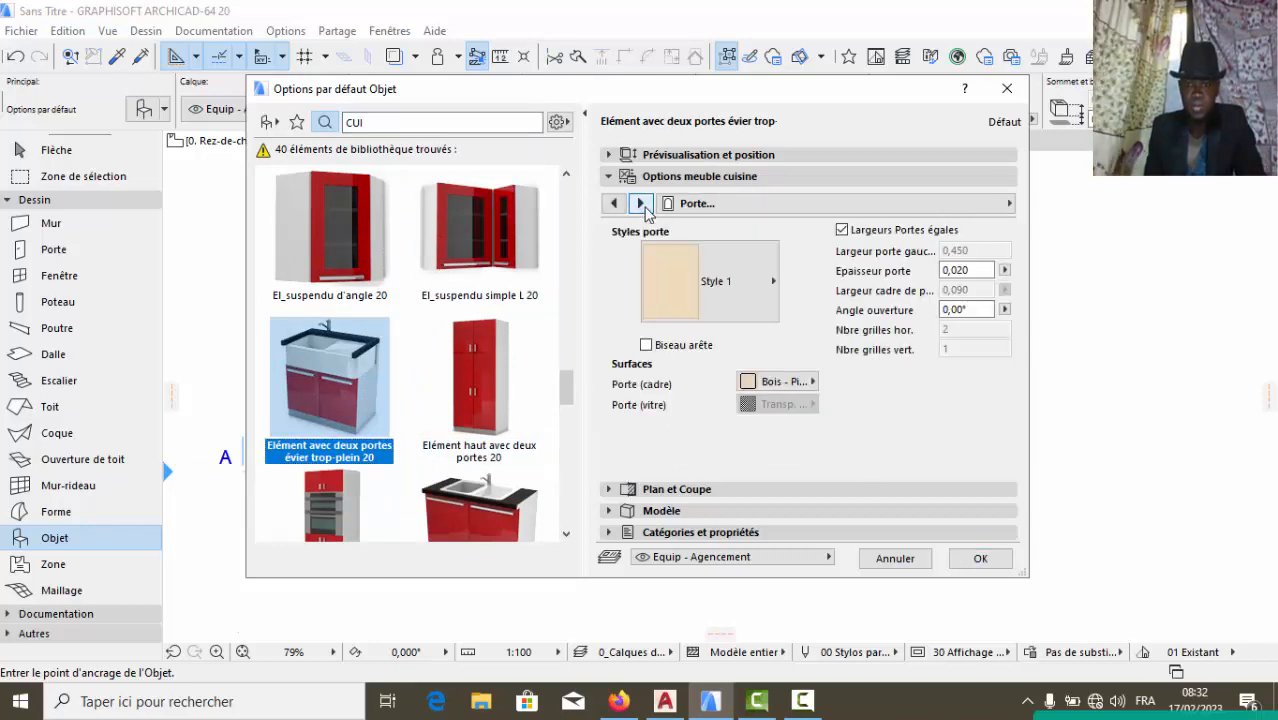
{"action": "left_click", "coordinate": [641, 204]}
{"action": "left_click", "coordinate": [641, 204]}
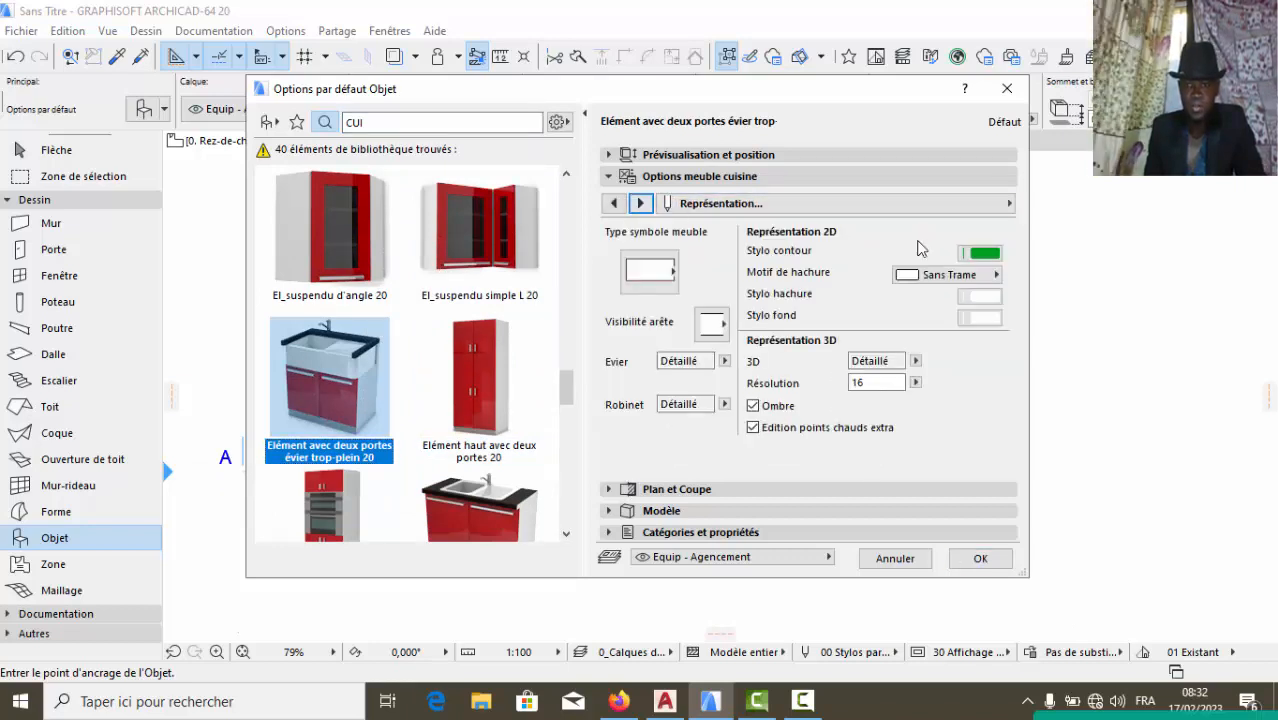
{"action": "left_click", "coordinate": [985, 254]}
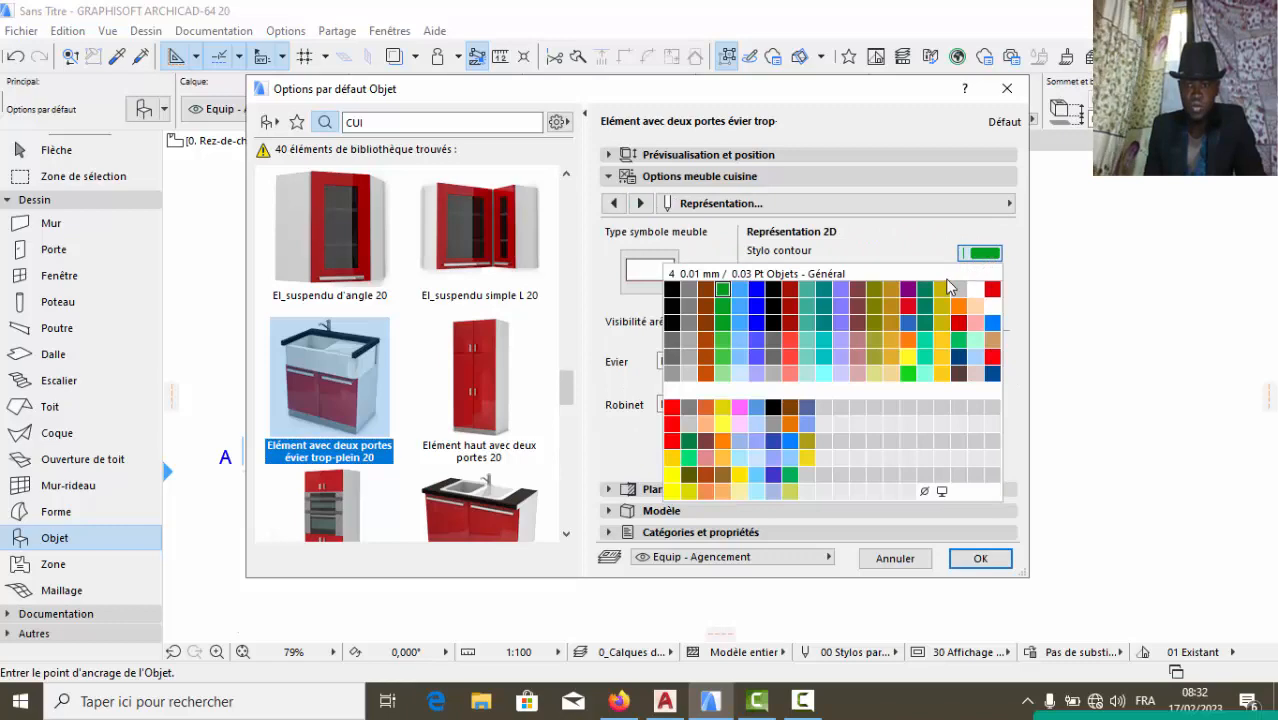
{"action": "left_click", "coordinate": [978, 326]}
{"action": "left_click", "coordinate": [980, 558]}
Place the sink unit at the hatched kitchen counter, rotated so its tap side faces the east wall
{"action": "scroll", "coordinate": [636, 527], "scroll_direction": "up", "scroll_amount": 3}
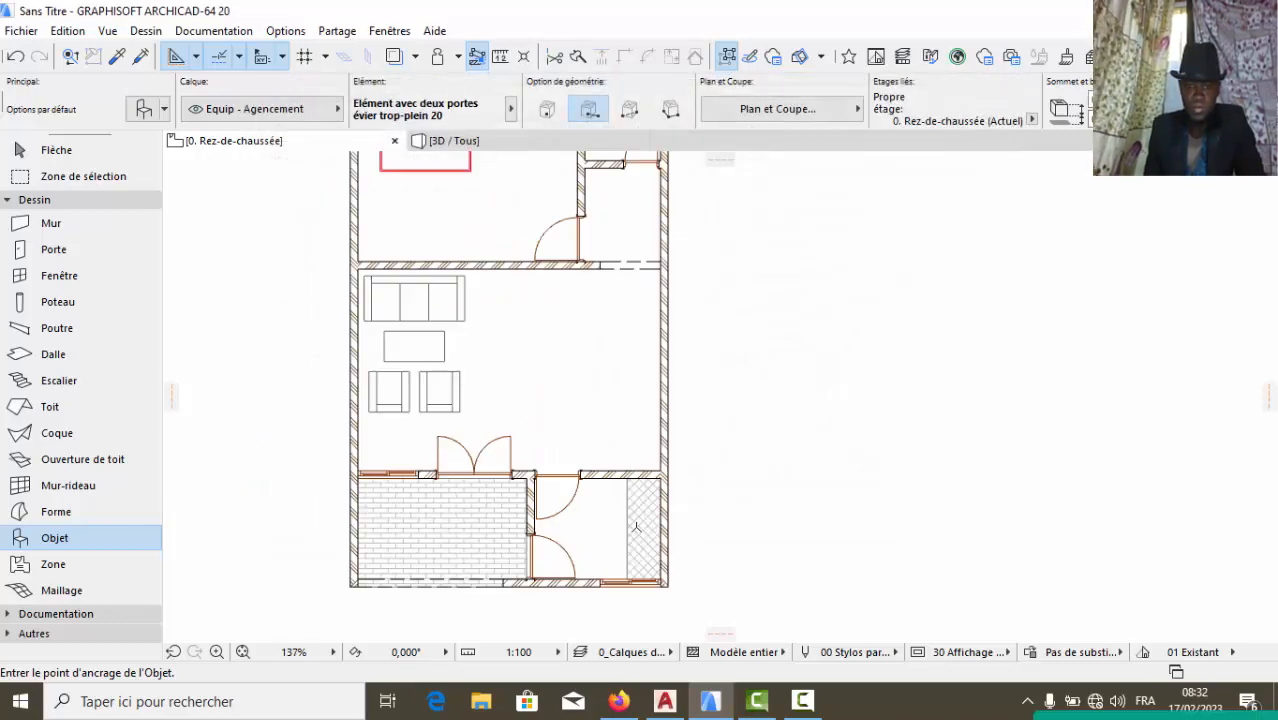
{"action": "scroll", "coordinate": [636, 527], "scroll_direction": "up", "scroll_amount": 3}
{"action": "left_click", "coordinate": [639, 520]}
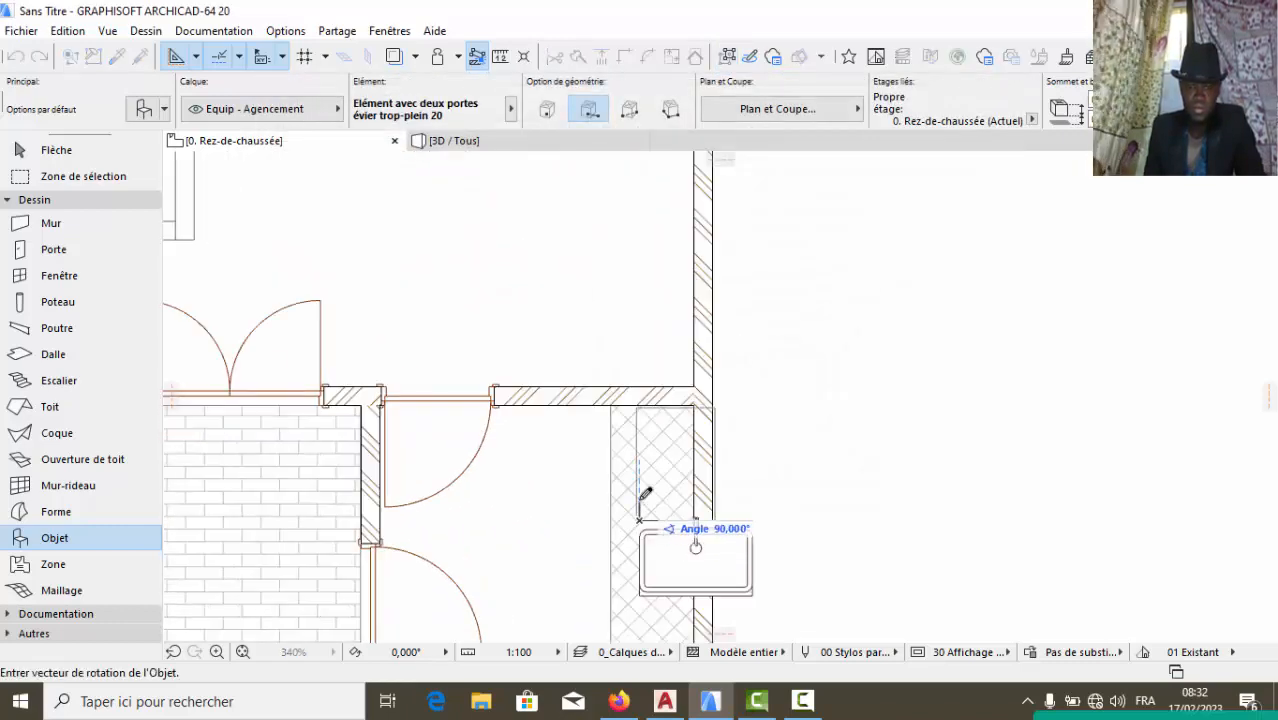
{"action": "left_click", "coordinate": [642, 589]}
{"action": "scroll", "coordinate": [633, 448], "scroll_direction": "down", "scroll_amount": 2}
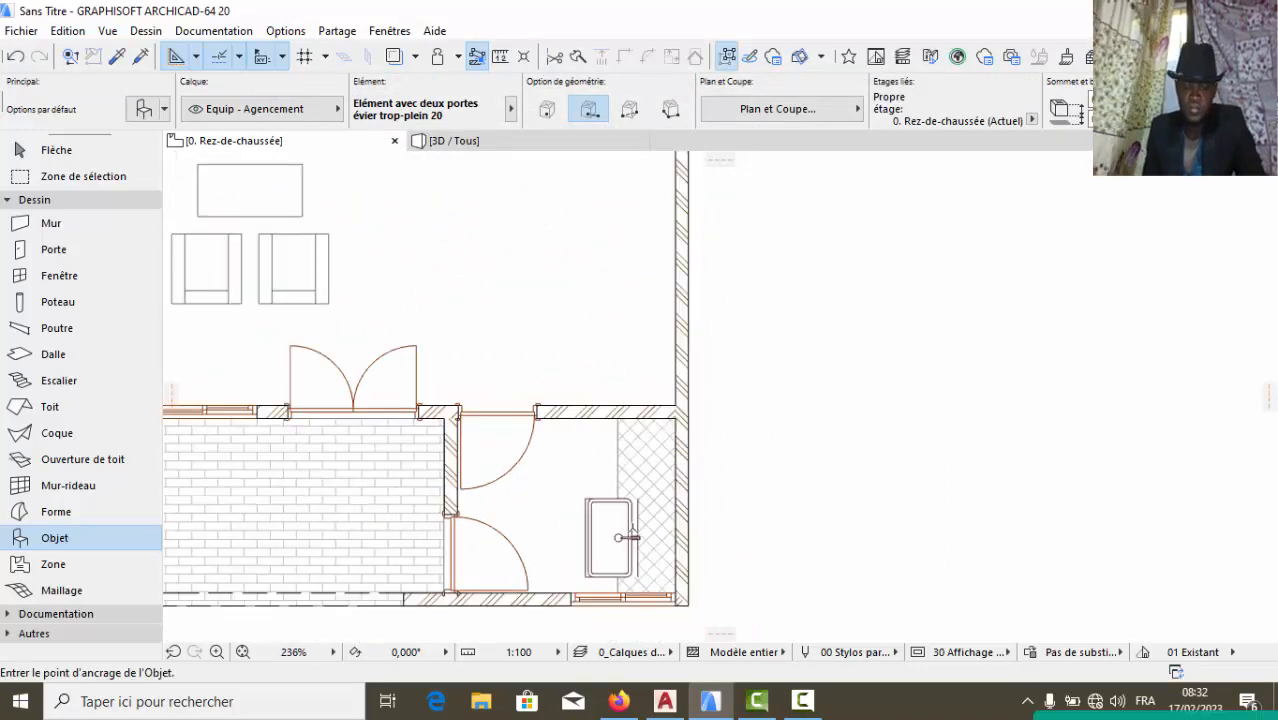
Move the sink unit onto the counter against the east wall, shift it slightly south, and deselect it
{"action": "key", "text": "Escape"}
{"action": "left_click", "coordinate": [633, 539]}
{"action": "left_click", "coordinate": [636, 539]}
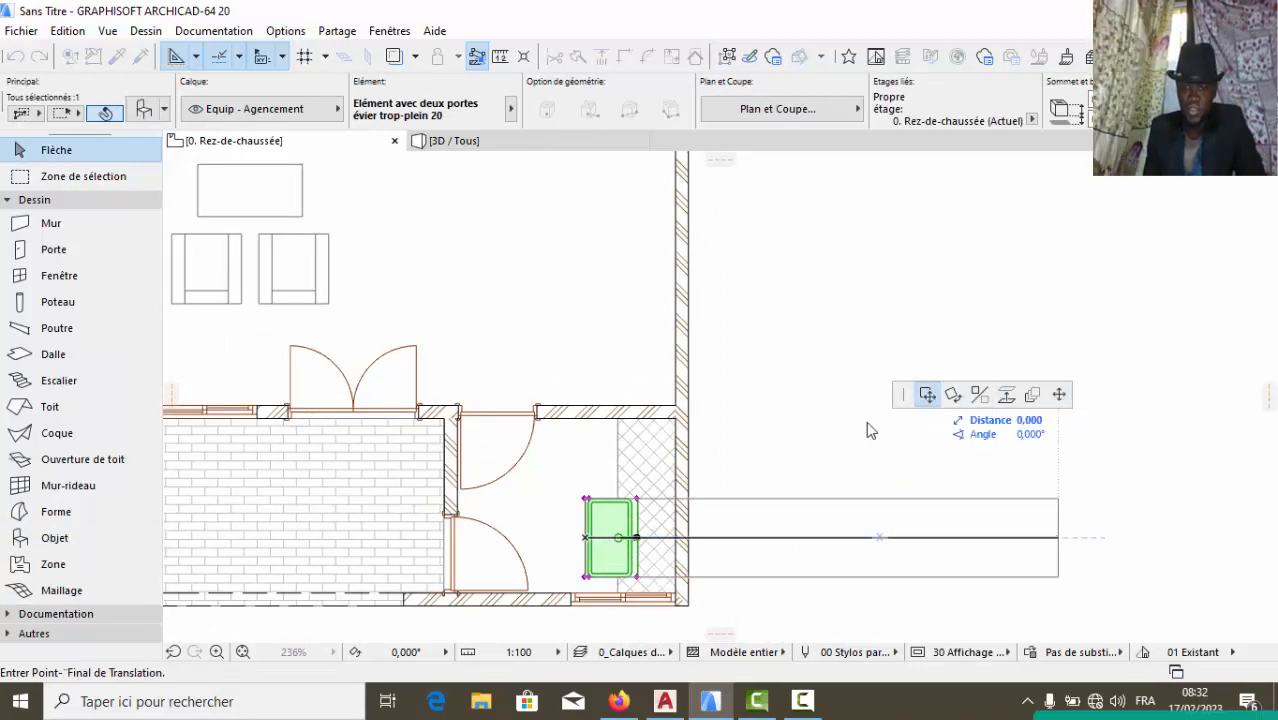
{"action": "left_click", "coordinate": [674, 530]}
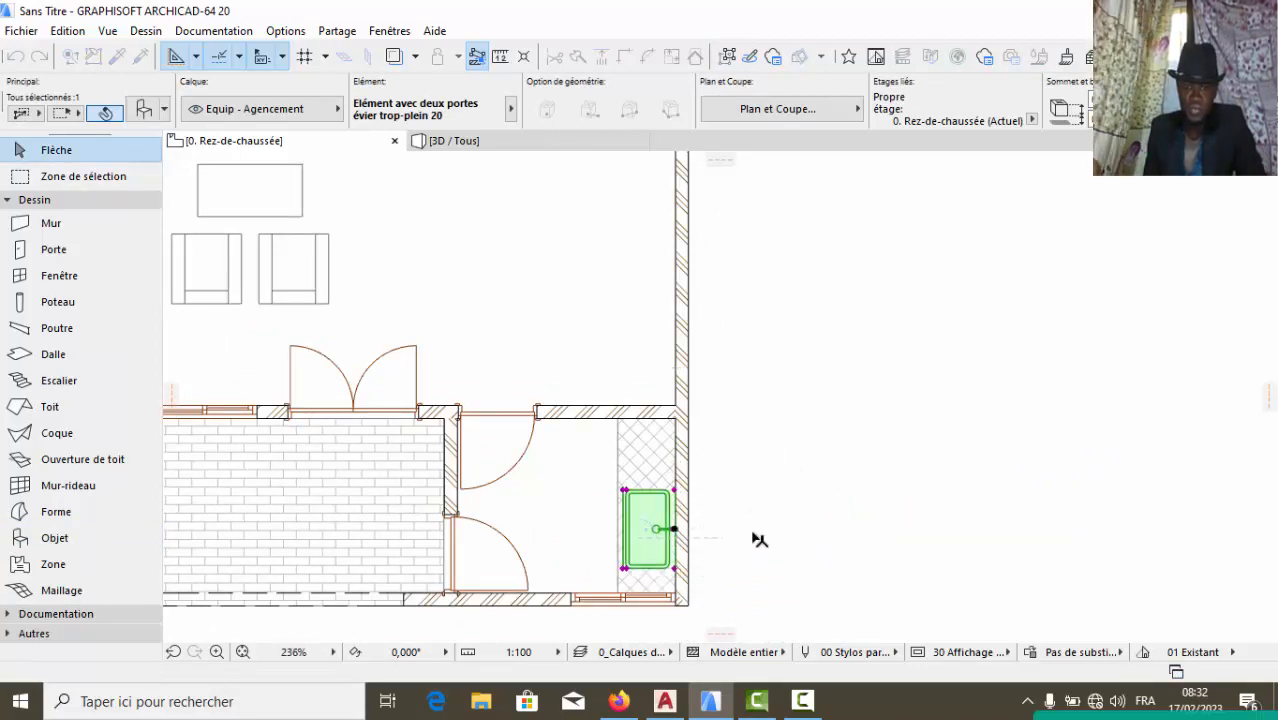
{"action": "left_click", "coordinate": [674, 530]}
{"action": "left_click", "coordinate": [674, 540]}
{"action": "left_click", "coordinate": [608, 467]}
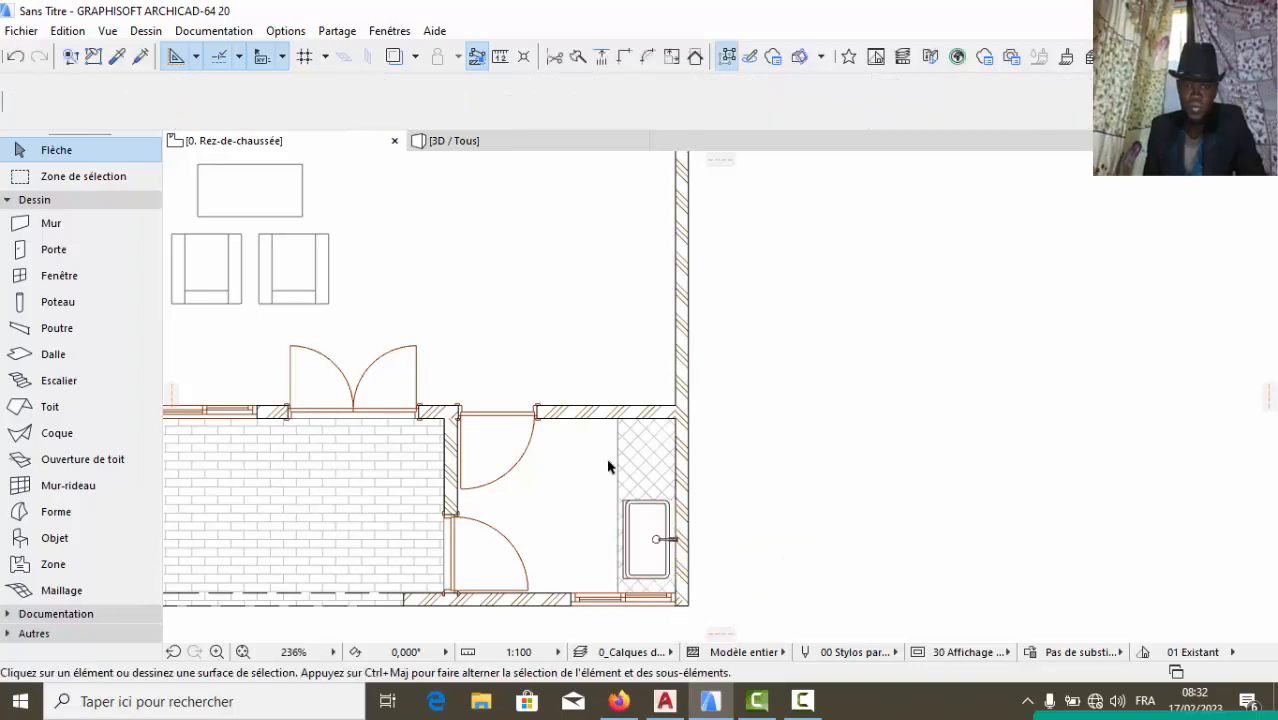
Choose the electric cooker Cuisinière 20 from the CUI library results and accept its default settings
{"action": "left_click", "coordinate": [48, 538]}
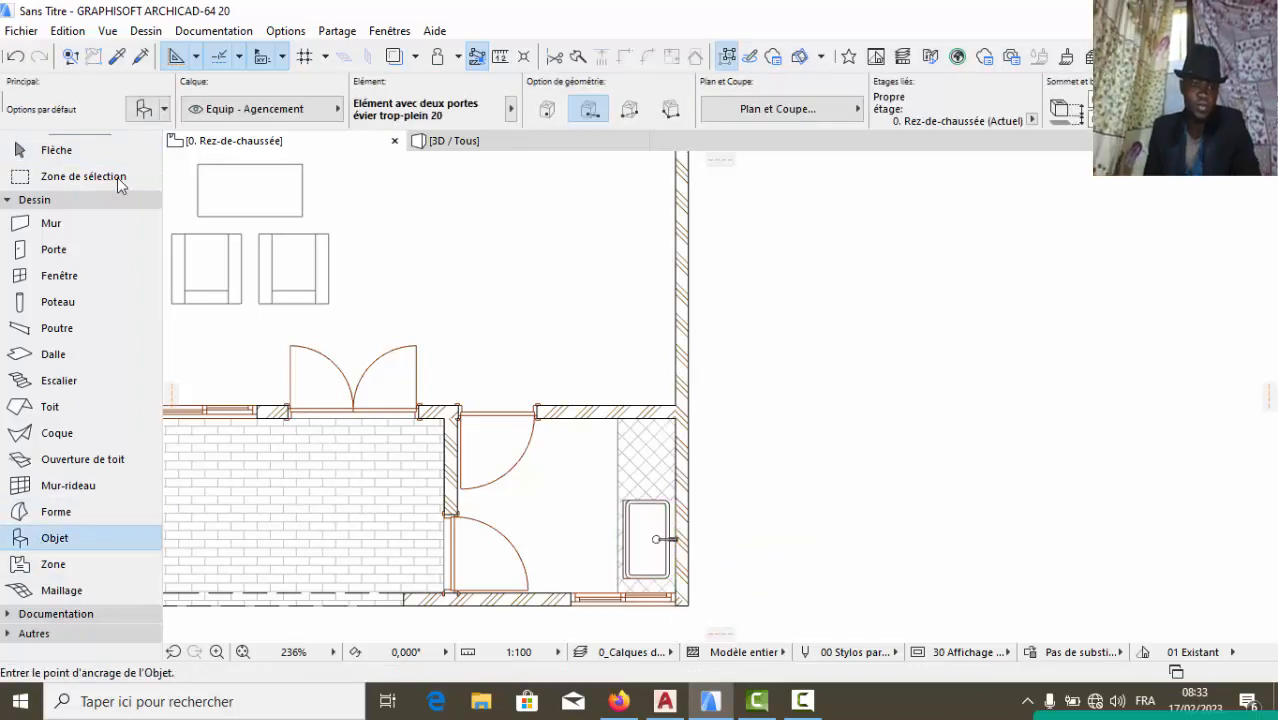
{"action": "key", "text": "ctrl+t"}
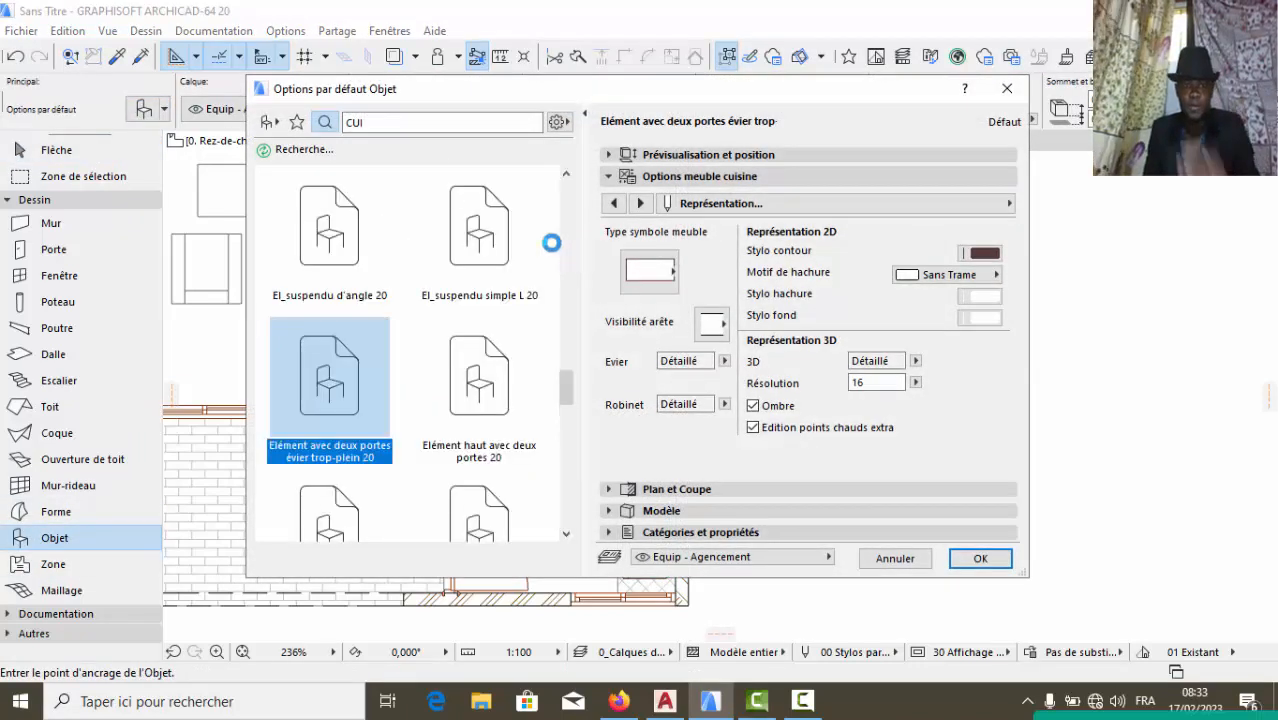
{"action": "left_click", "coordinate": [428, 121]}
{"action": "type", "text": "CUI"}
{"action": "scroll", "coordinate": [458, 473], "scroll_direction": "down", "scroll_amount": 5}
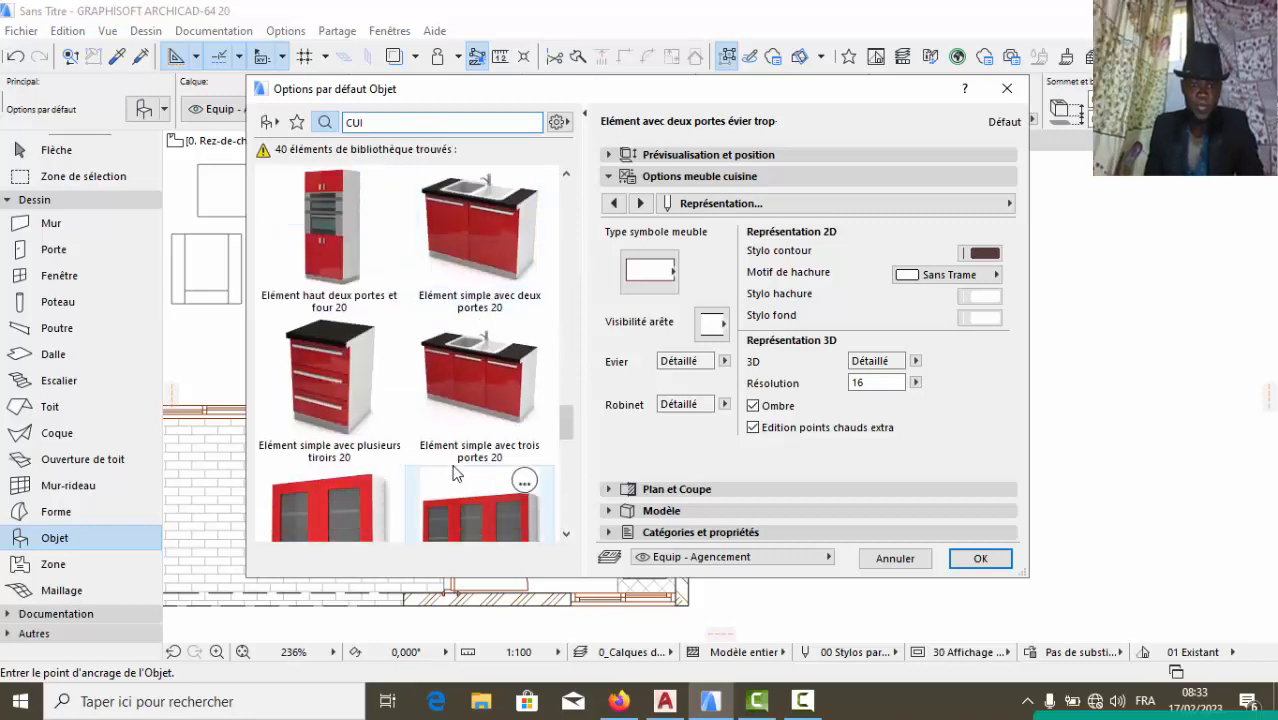
{"action": "scroll", "coordinate": [458, 473], "scroll_direction": "up", "scroll_amount": 8}
{"action": "scroll", "coordinate": [460, 420], "scroll_direction": "up", "scroll_amount": 5}
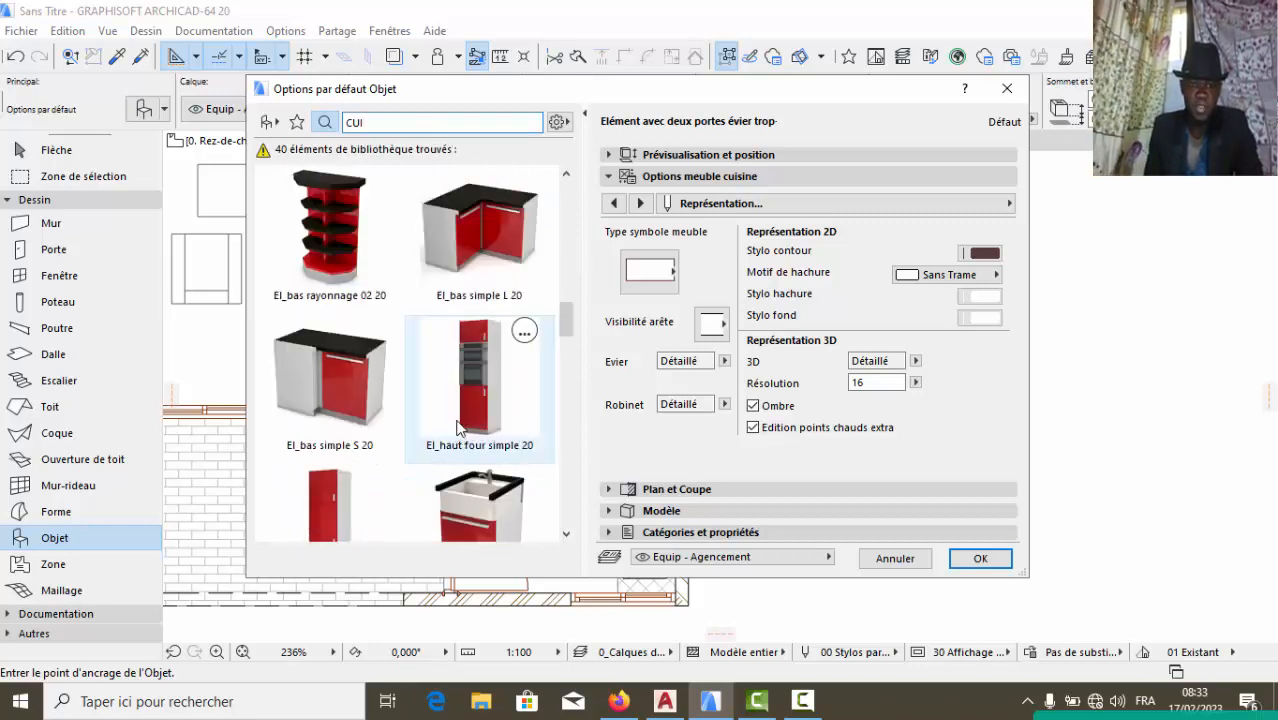
{"action": "scroll", "coordinate": [470, 395], "scroll_direction": "down", "scroll_amount": 2}
{"action": "scroll", "coordinate": [475, 385], "scroll_direction": "up", "scroll_amount": 6}
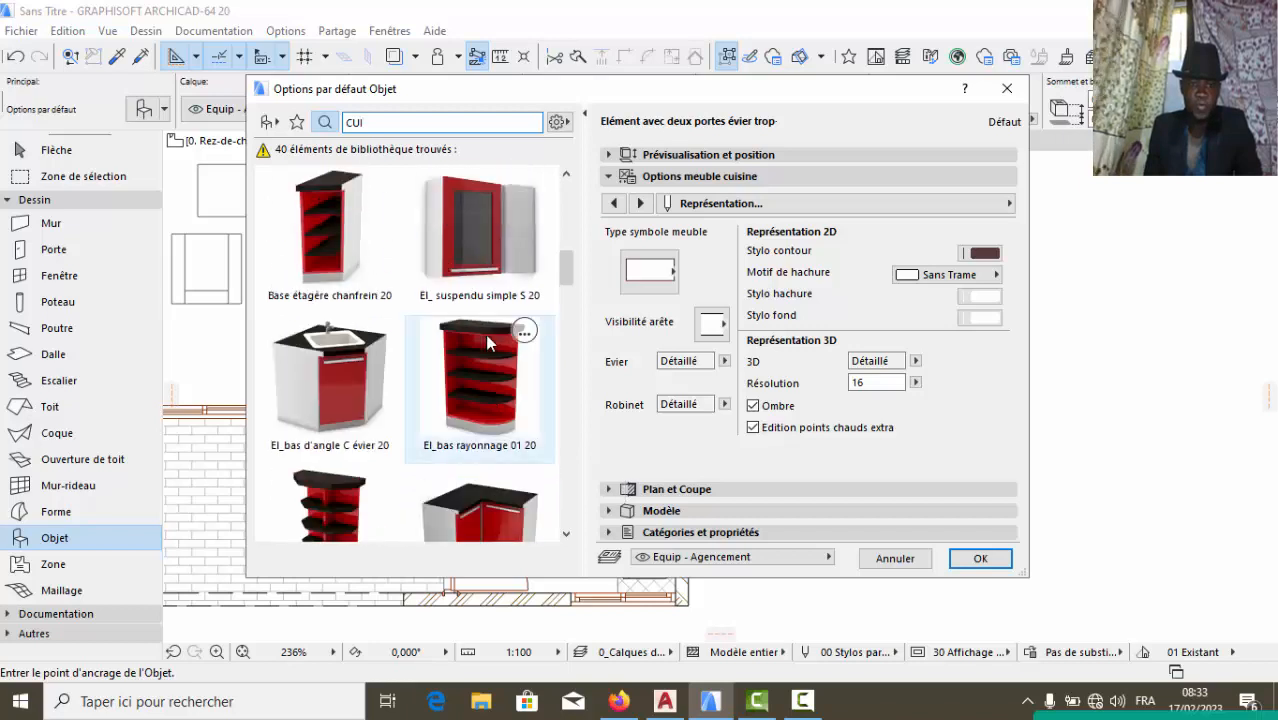
{"action": "scroll", "coordinate": [485, 370], "scroll_direction": "down", "scroll_amount": 2}
{"action": "scroll", "coordinate": [483, 366], "scroll_direction": "down", "scroll_amount": 2}
{"action": "scroll", "coordinate": [490, 390], "scroll_direction": "up", "scroll_amount": 5}
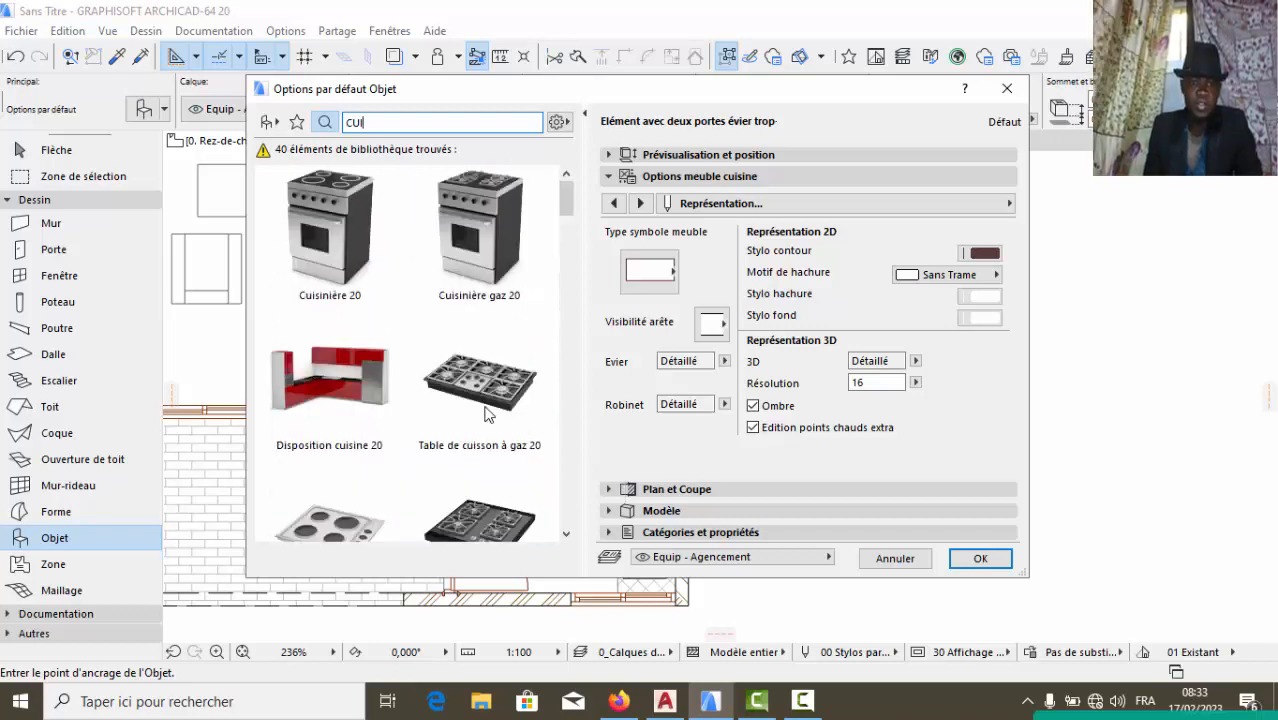
{"action": "left_click", "coordinate": [345, 240]}
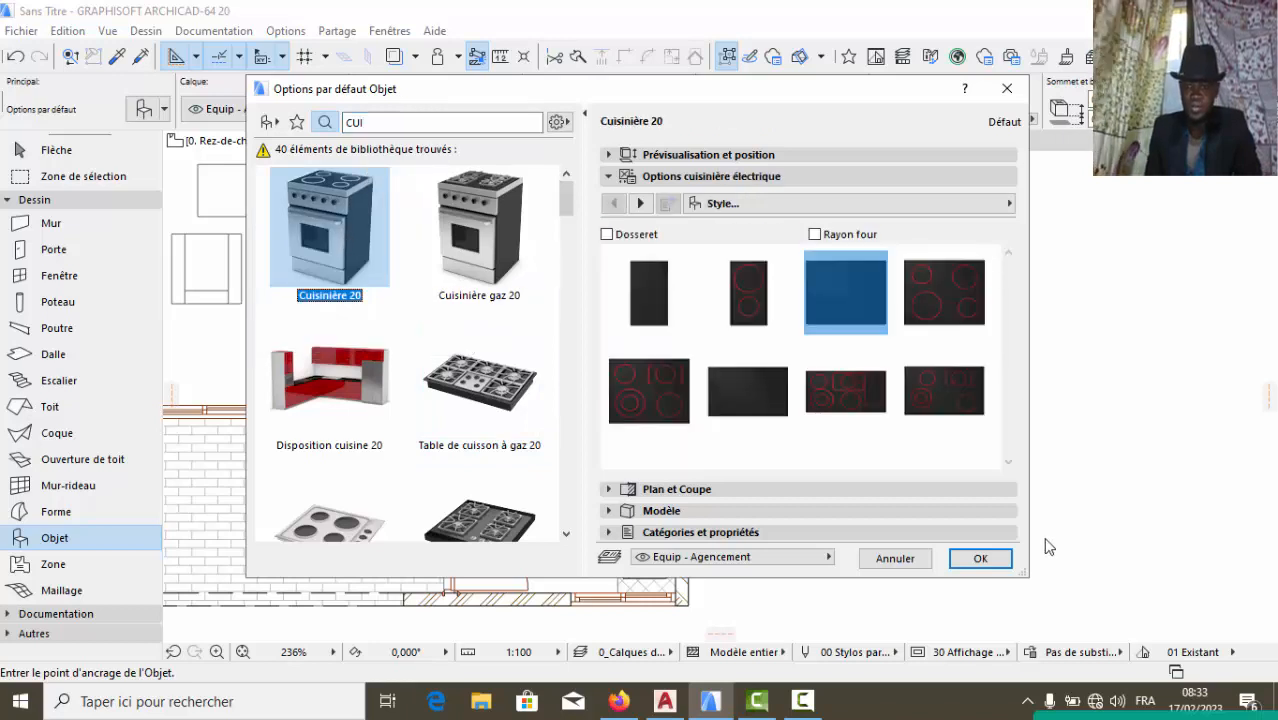
{"action": "left_click", "coordinate": [980, 560]}
Place the cooker at the kitchen counter, just north of the sink unit
{"action": "scroll", "coordinate": [637, 475], "scroll_direction": "up", "scroll_amount": 3}
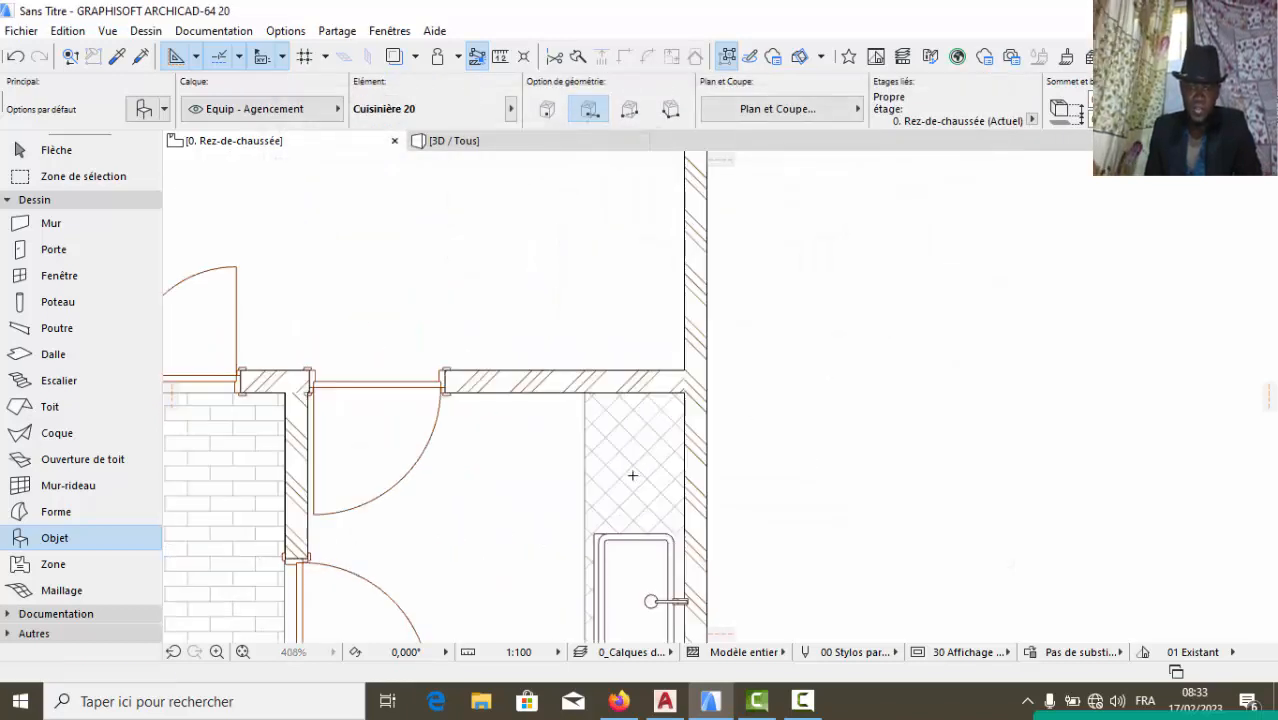
{"action": "left_click", "coordinate": [632, 475]}
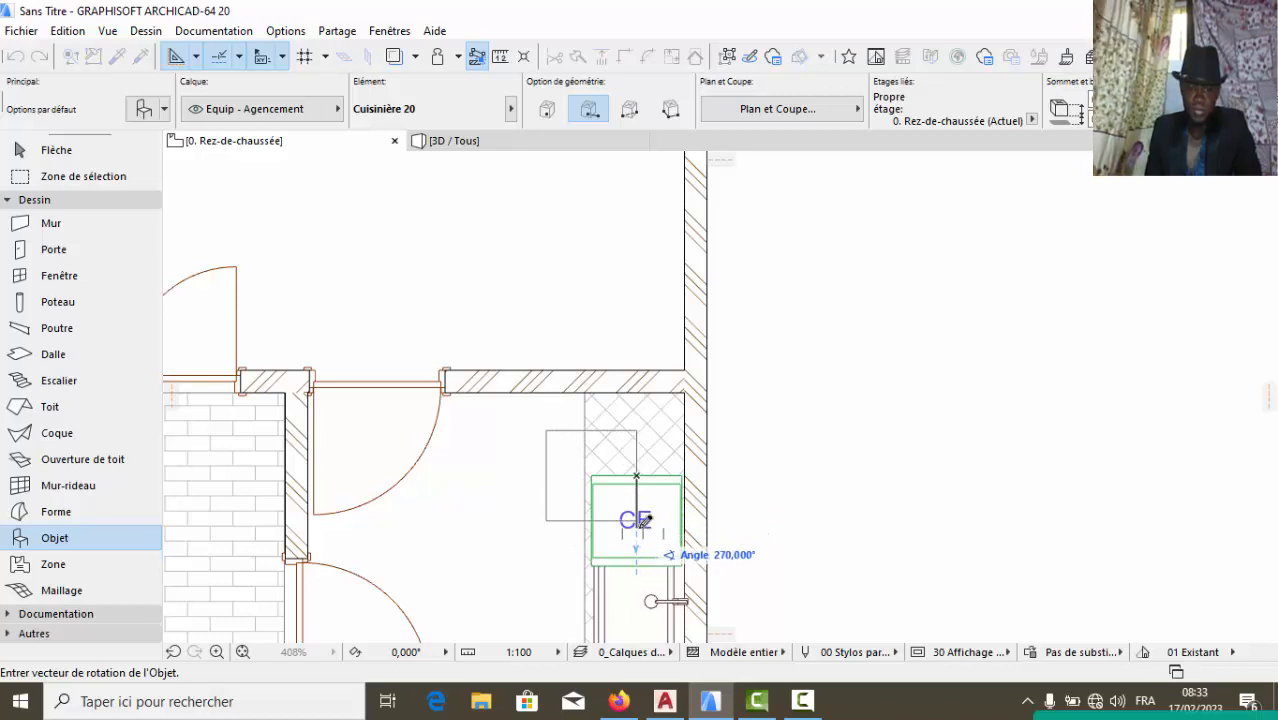
{"action": "left_click", "coordinate": [613, 494]}
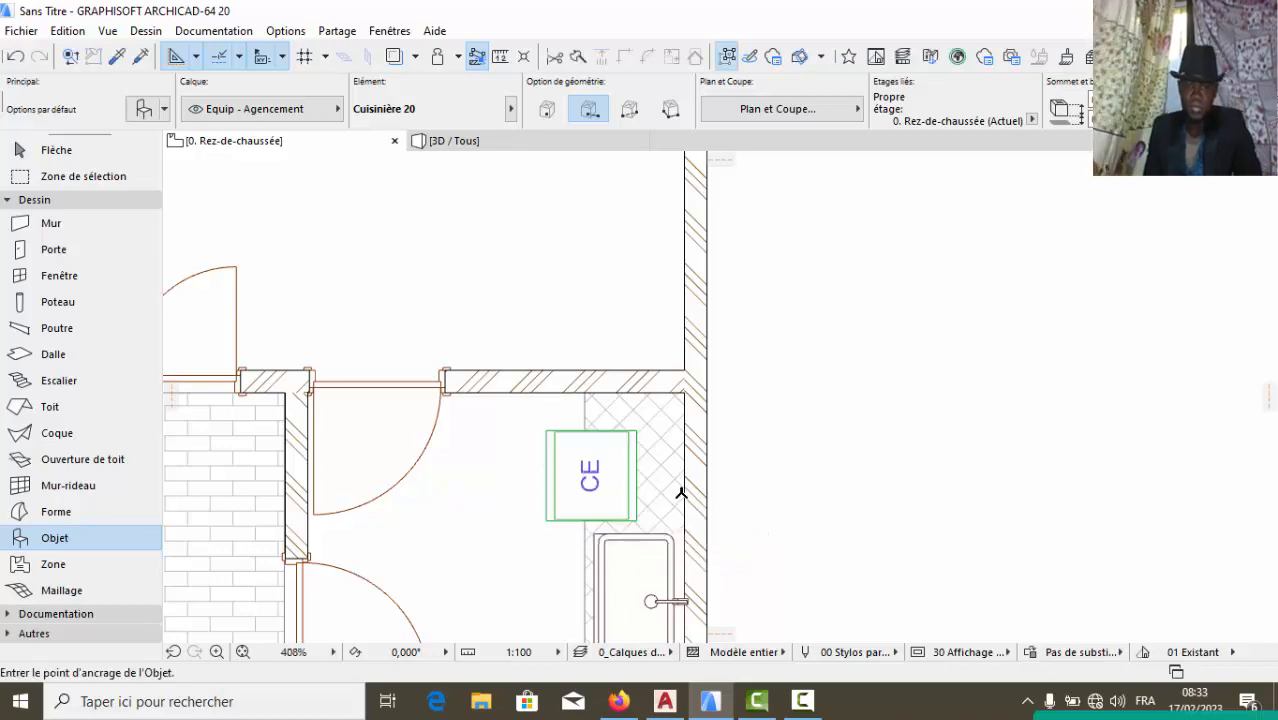
Rotate the cooker a quarter turn counter-clockwise about its inner north-east corner
{"action": "key", "text": "shift+F1"}
{"action": "left_click", "coordinate": [614, 482]}
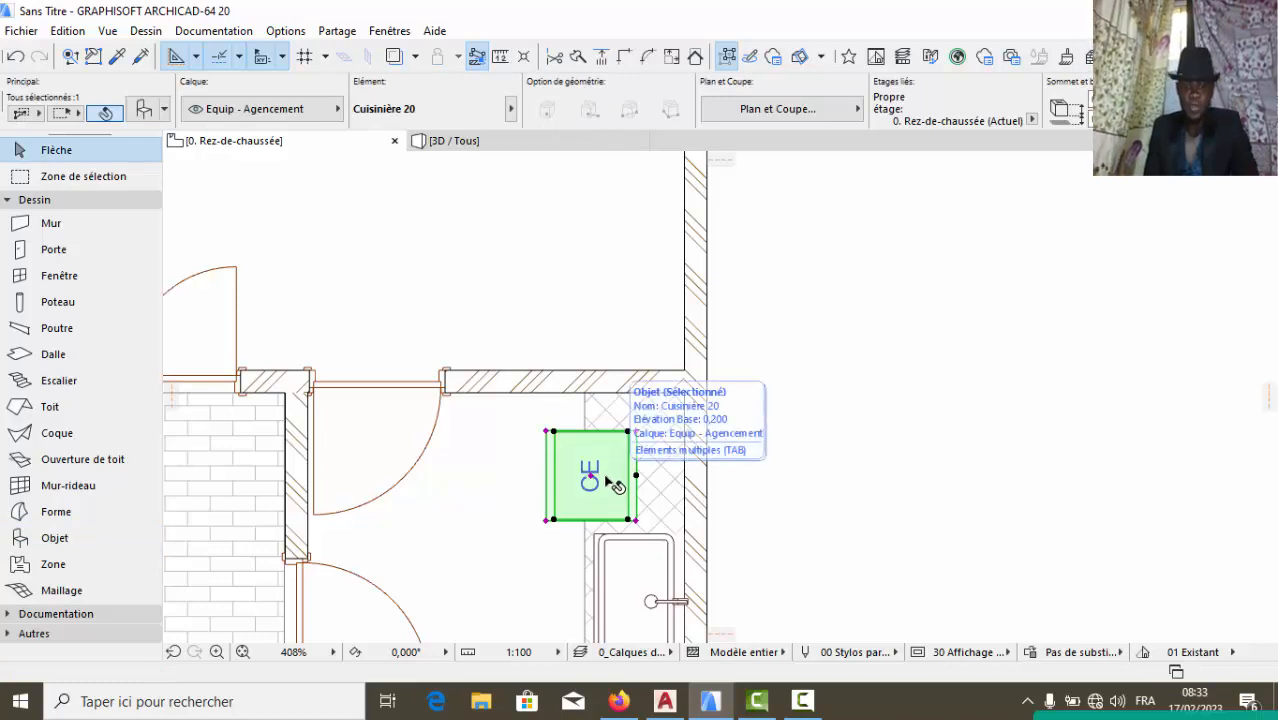
{"action": "right_click", "coordinate": [606, 486]}
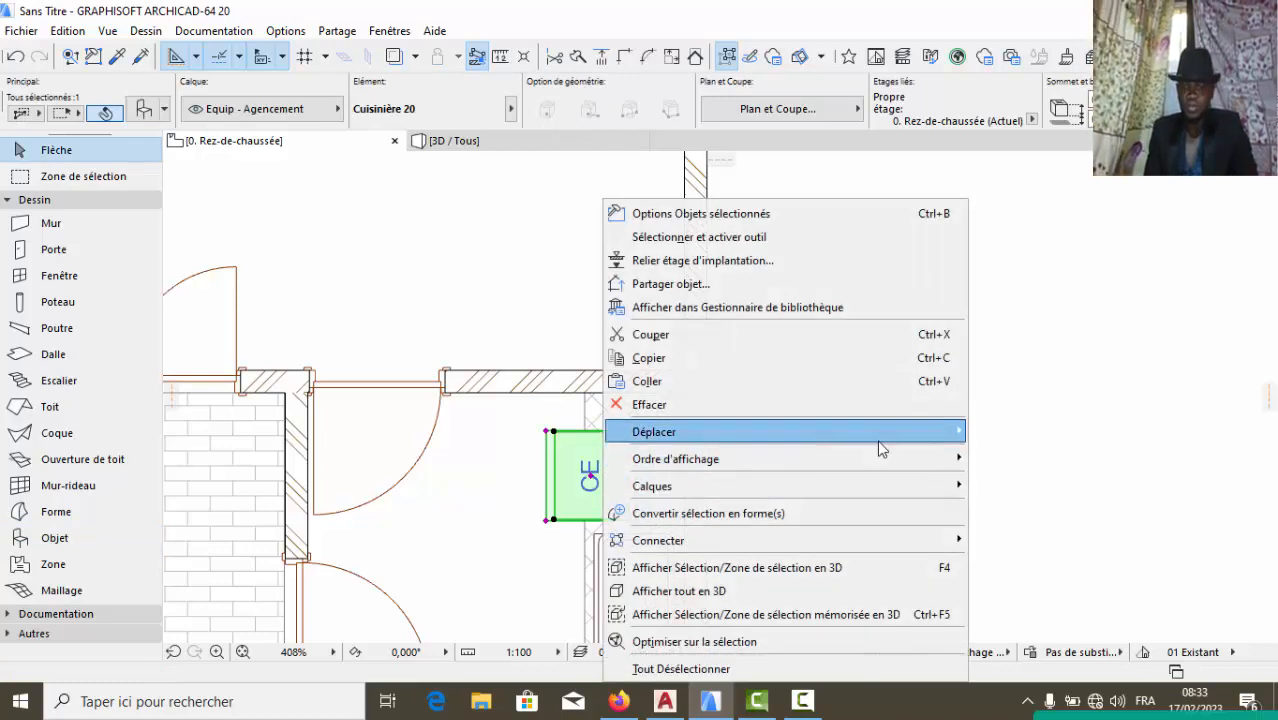
{"action": "mouse_move", "coordinate": [812, 448]}
{"action": "left_click", "coordinate": [1015, 455]}
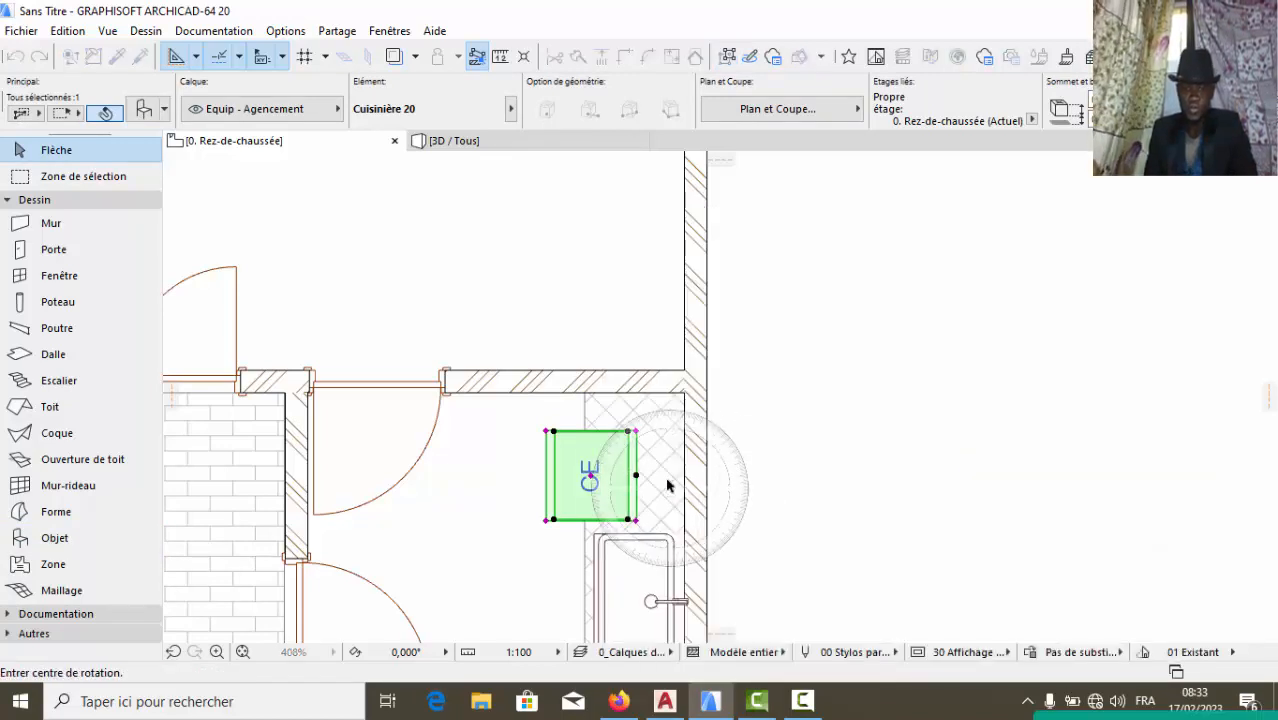
{"action": "left_click", "coordinate": [628, 432]}
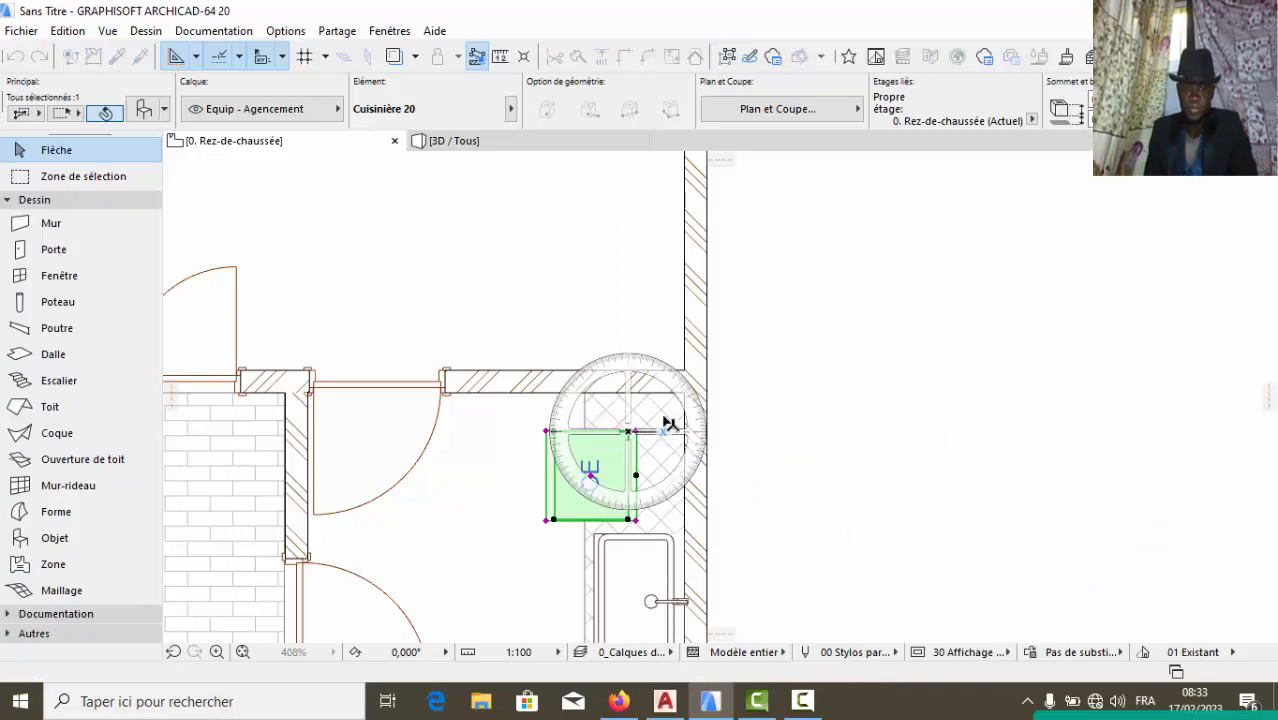
{"action": "left_click", "coordinate": [668, 428]}
{"action": "left_click", "coordinate": [632, 322]}
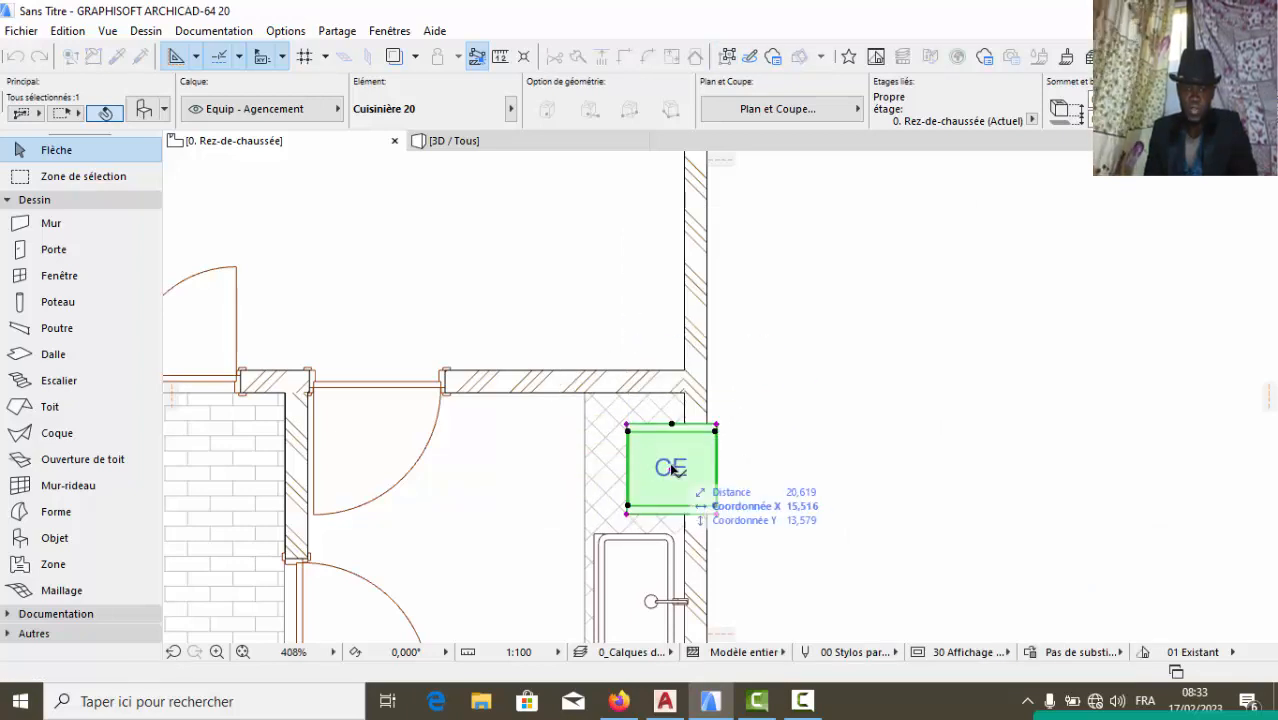
Move the cooker west out of the wall onto the counter, flush with the east wall, and deselect it
{"action": "left_click", "coordinate": [672, 468]}
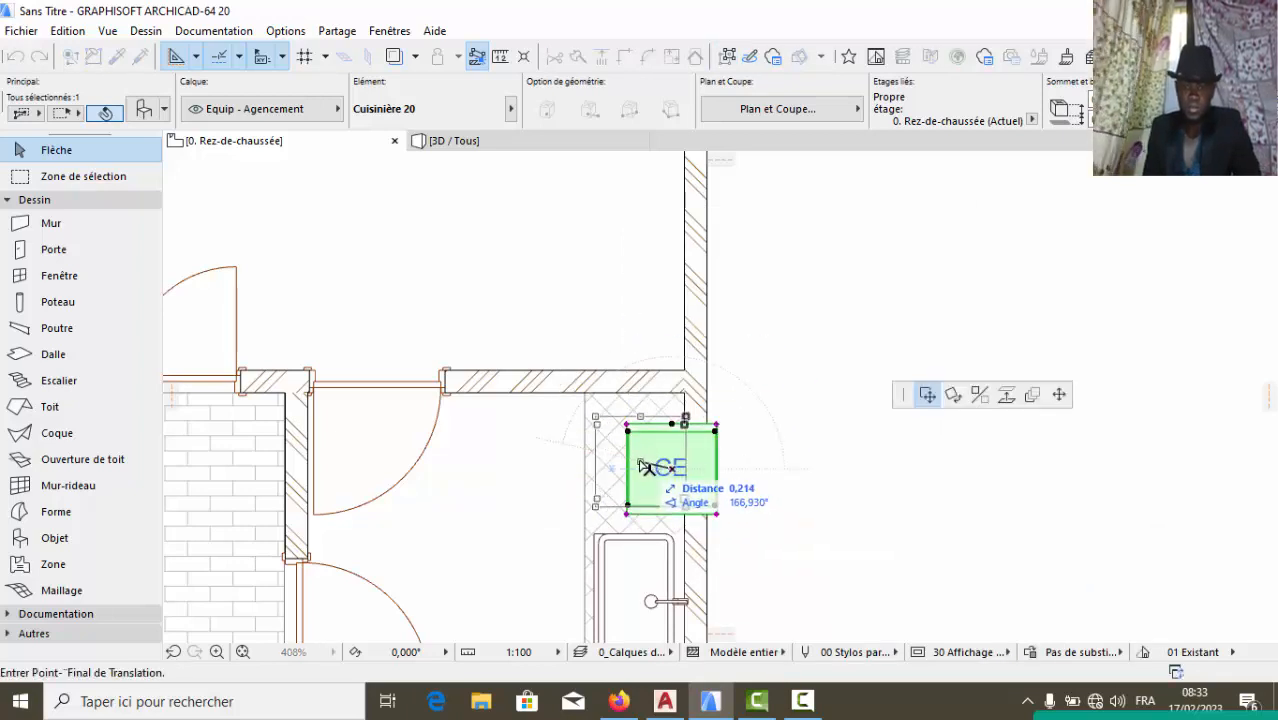
{"action": "left_click", "coordinate": [650, 465]}
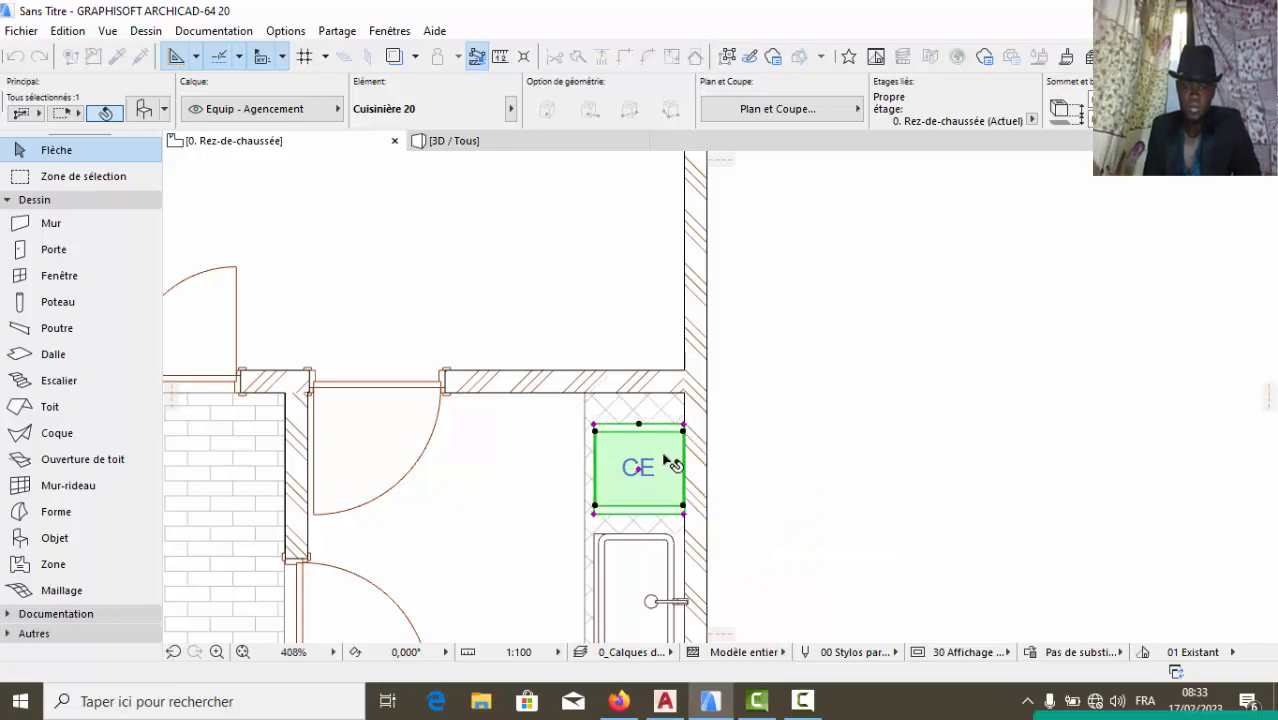
{"action": "left_click", "coordinate": [732, 456]}
{"action": "scroll", "coordinate": [725, 428], "scroll_direction": "down", "scroll_amount": 1}
{"action": "scroll", "coordinate": [725, 428], "scroll_direction": "down", "scroll_amount": 6}
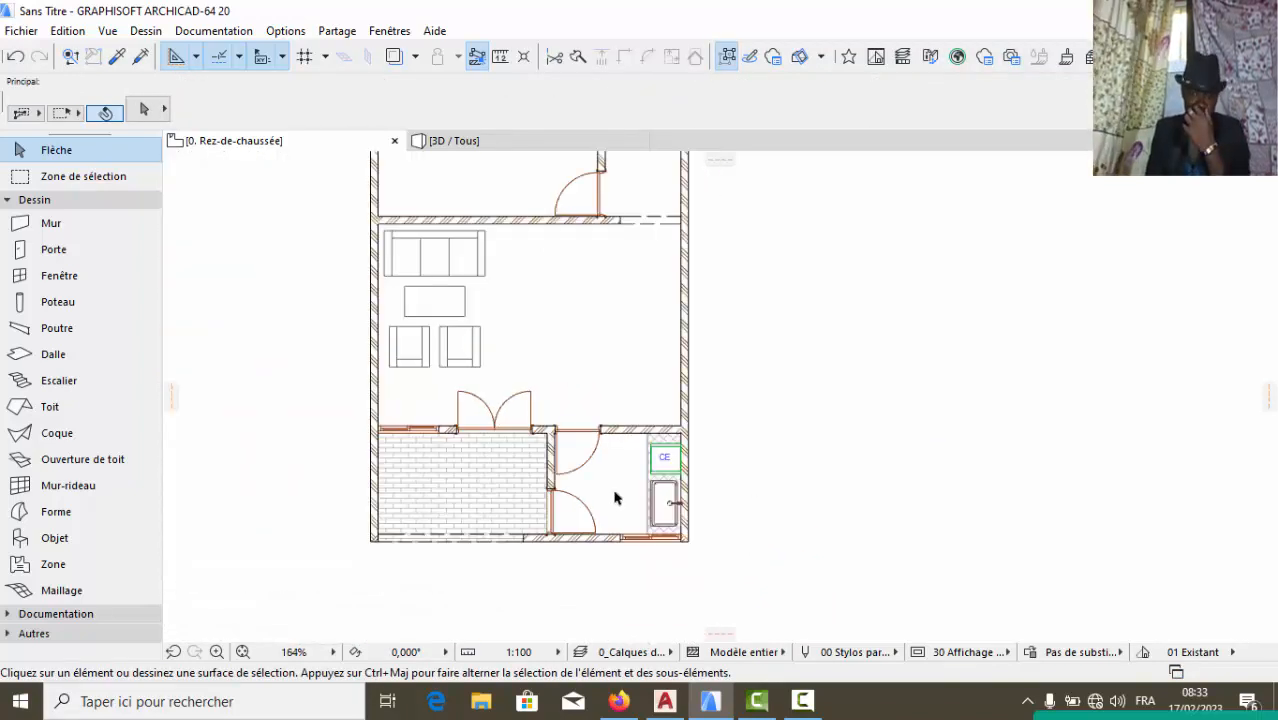
Place four extra copies of the kitchen cooker east of the house using translation with multiple copies
{"action": "scroll", "coordinate": [653, 406], "scroll_direction": "up", "scroll_amount": 2}
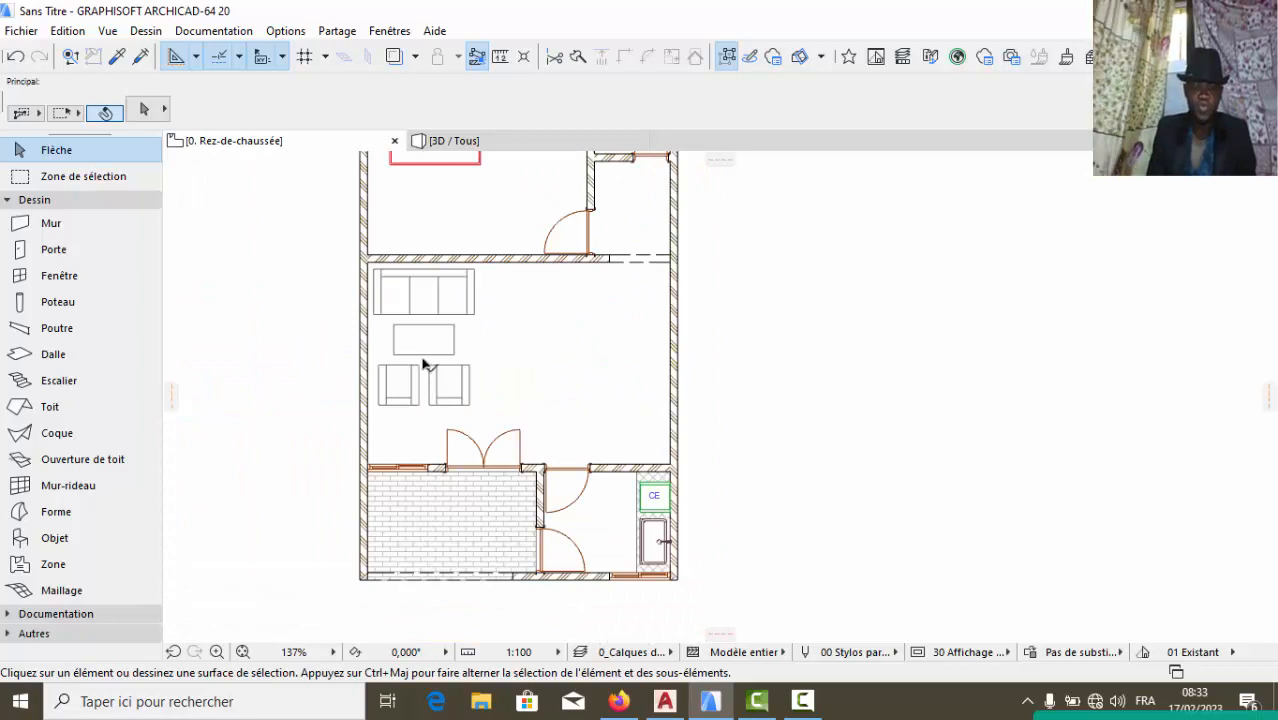
{"action": "scroll", "coordinate": [655, 548], "scroll_direction": "down", "scroll_amount": 2}
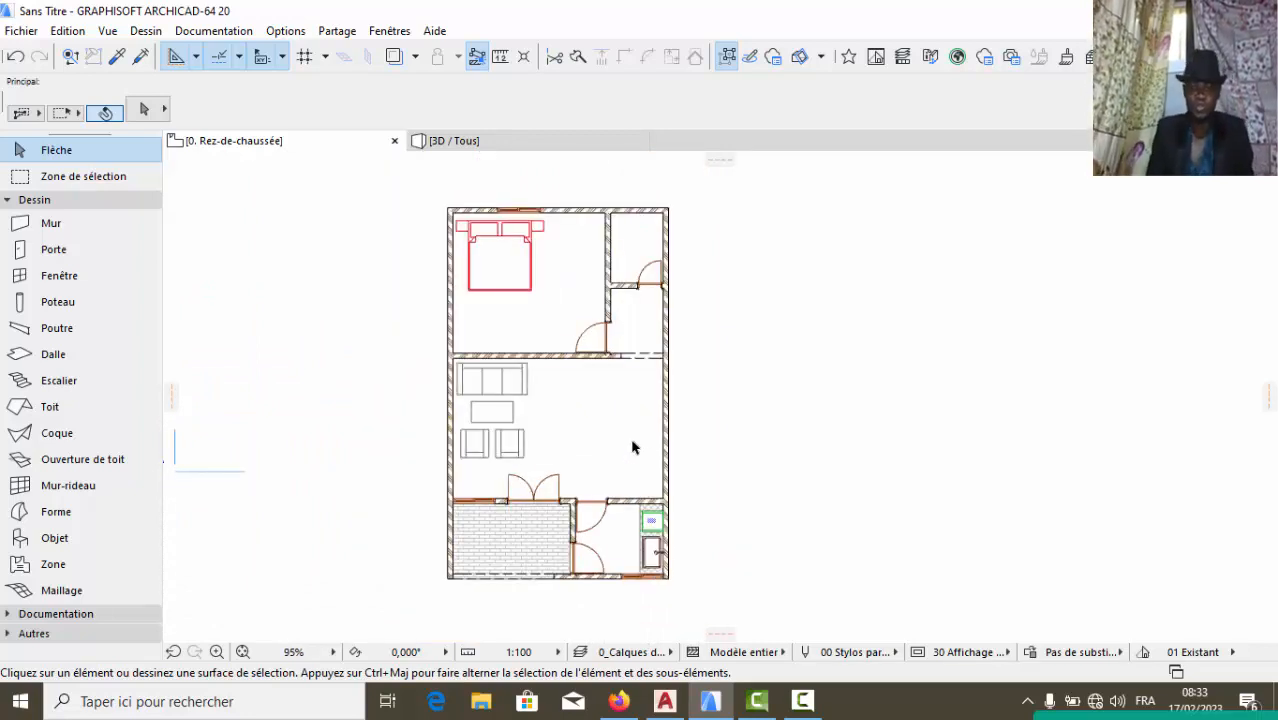
{"action": "scroll", "coordinate": [689, 548], "scroll_direction": "up", "scroll_amount": 5}
{"action": "left_click", "coordinate": [593, 487]}
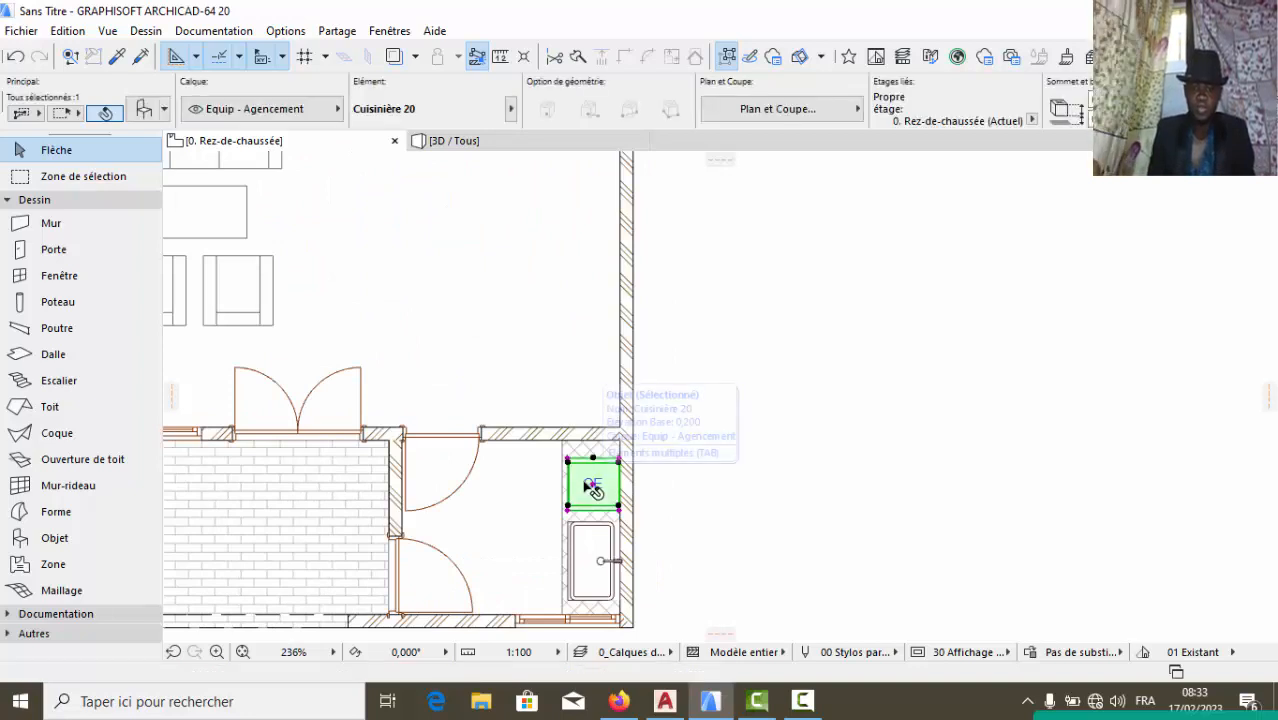
{"action": "right_click", "coordinate": [593, 487]}
{"action": "mouse_move", "coordinate": [875, 429]}
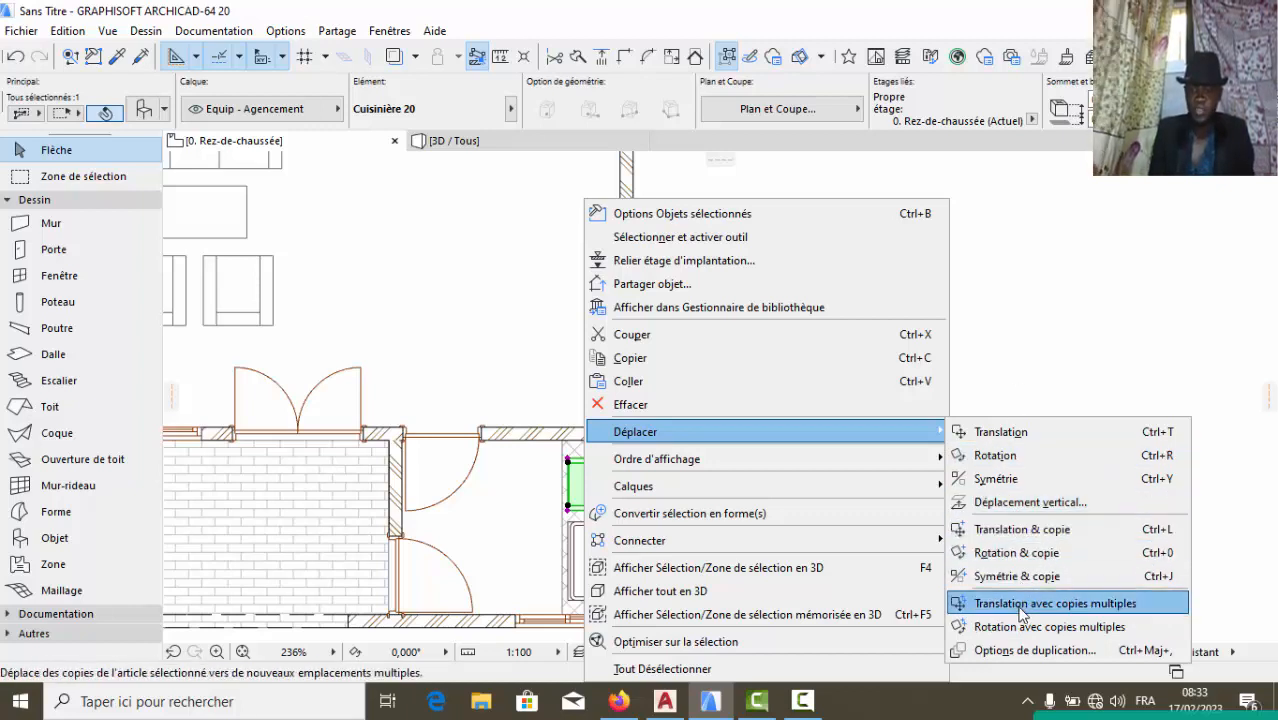
{"action": "left_click", "coordinate": [1077, 605]}
{"action": "left_click", "coordinate": [593, 483]}
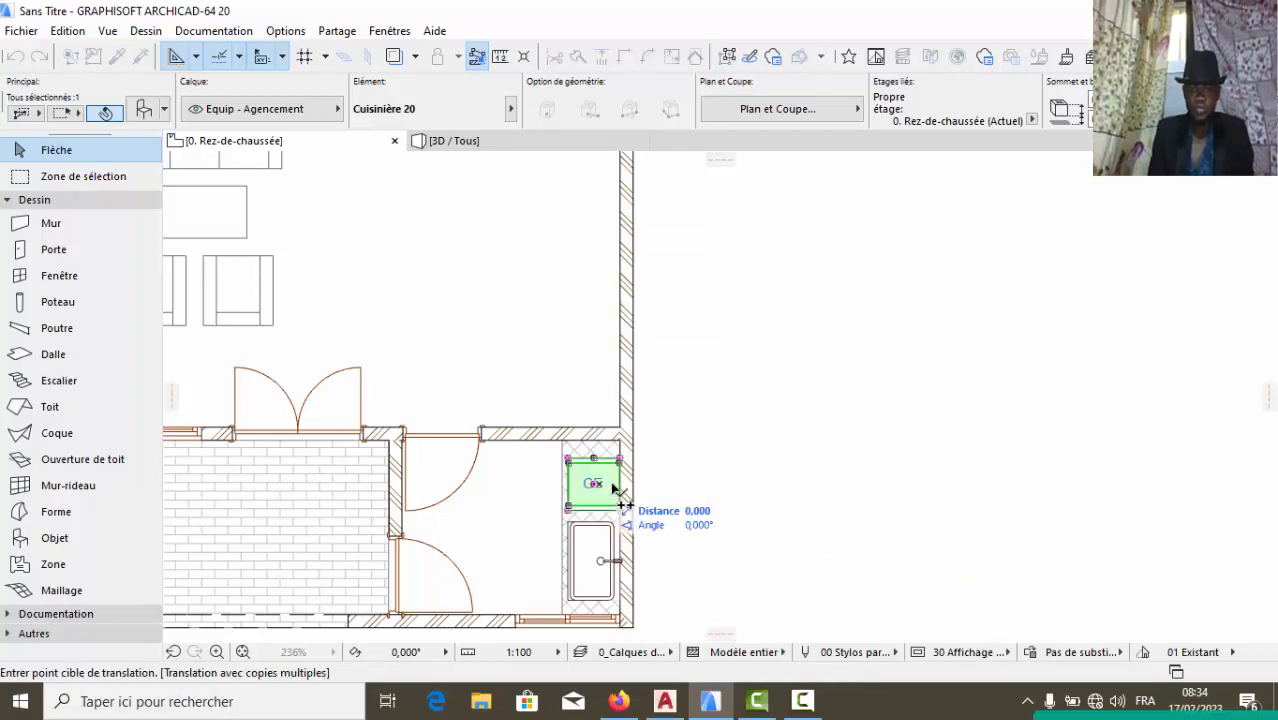
{"action": "left_click", "coordinate": [711, 484]}
{"action": "left_click", "coordinate": [878, 484]}
{"action": "left_click", "coordinate": [992, 494]}
{"action": "left_click", "coordinate": [1091, 417]}
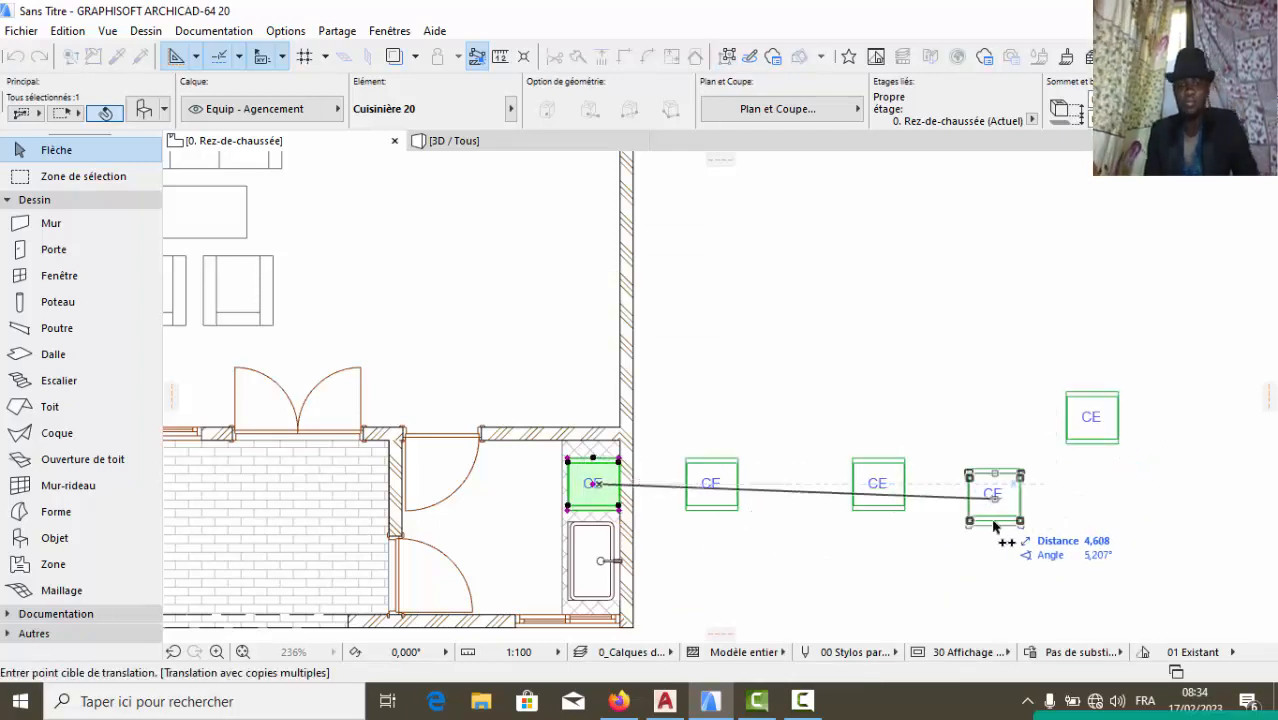
End the multiple-copy command and delete the cooker copies outside the house
{"action": "key", "text": "Escape"}
{"action": "key", "text": "Escape"}
{"action": "left_click_drag", "start_coordinate": [1164, 573], "coordinate": [681, 305]}
{"action": "key", "text": "Delete"}
Search the object library for WC and choose the toilet WC 20
{"action": "scroll", "coordinate": [676, 348], "scroll_direction": "down", "scroll_amount": 8}
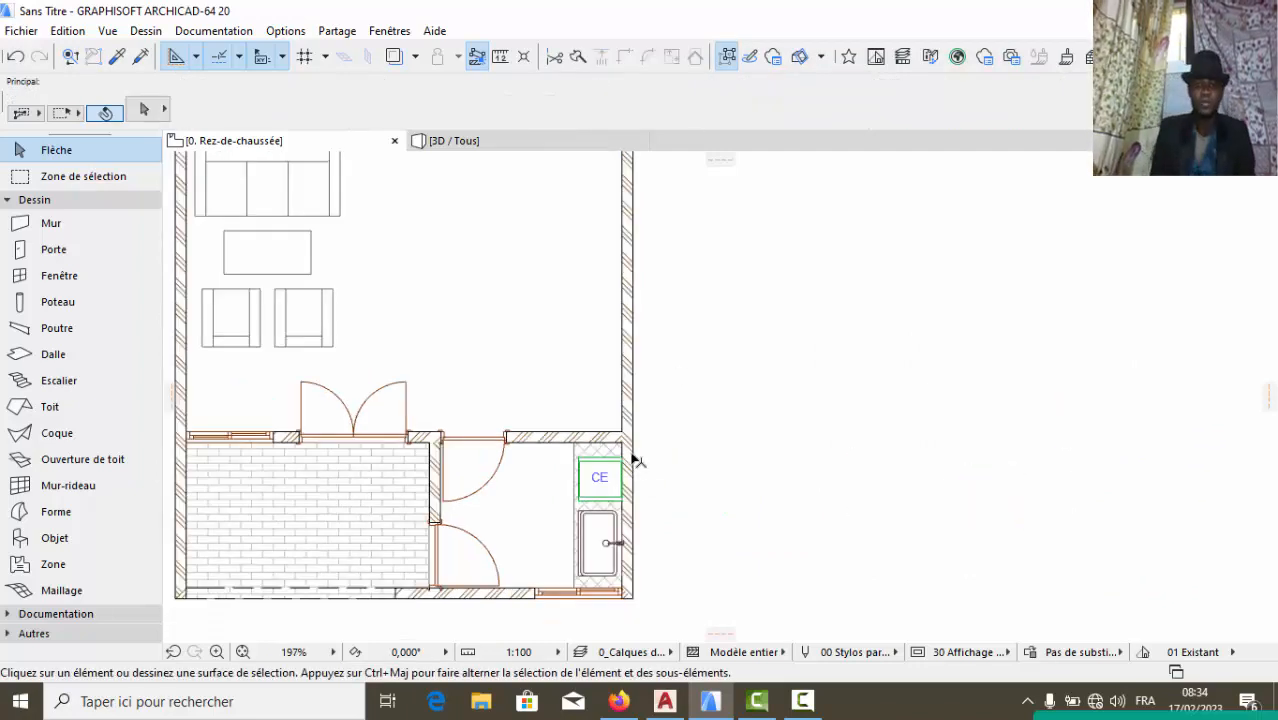
{"action": "scroll", "coordinate": [638, 305], "scroll_direction": "up", "scroll_amount": 5}
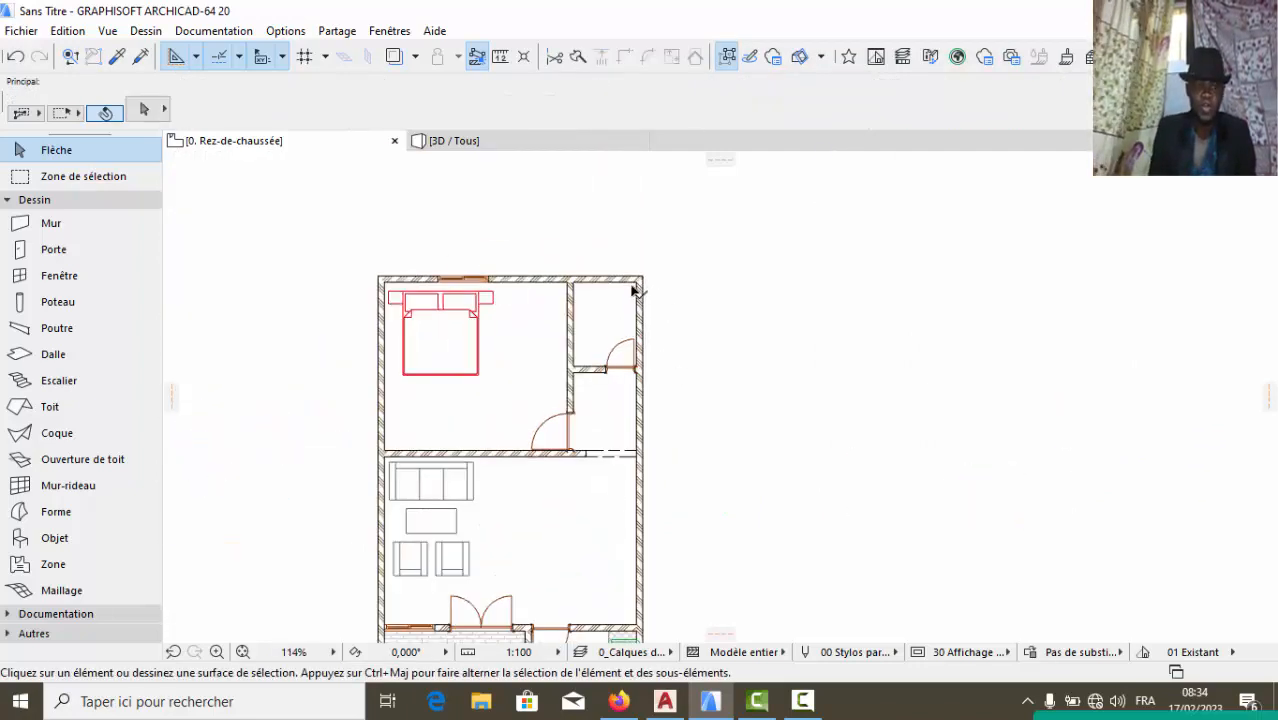
{"action": "left_click", "coordinate": [90, 538]}
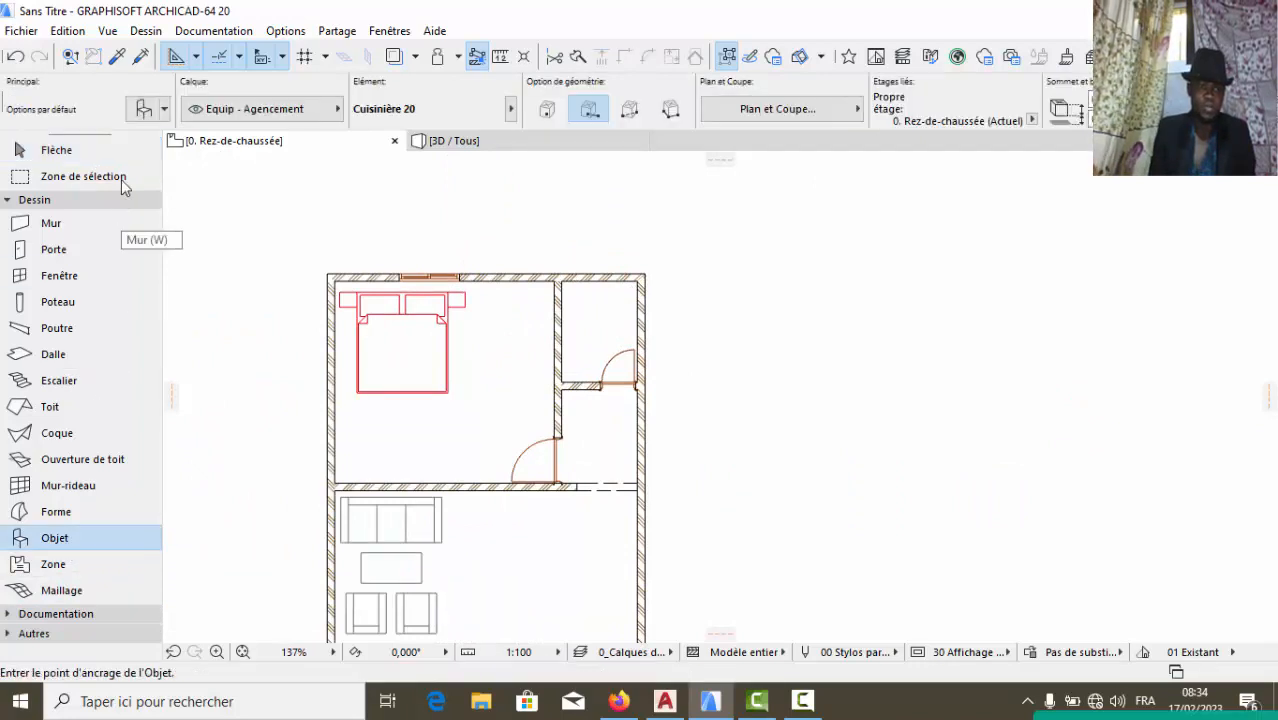
{"action": "key", "text": "ctrl+t"}
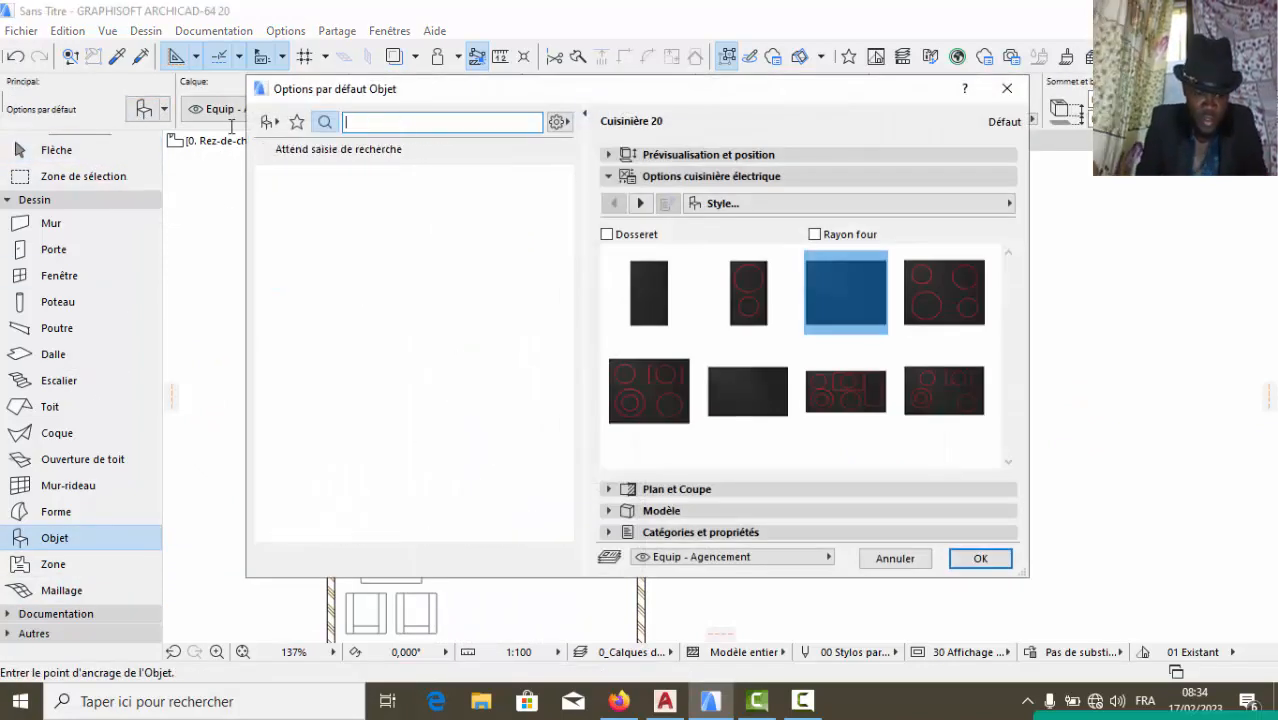
{"action": "type", "text": "wc"}
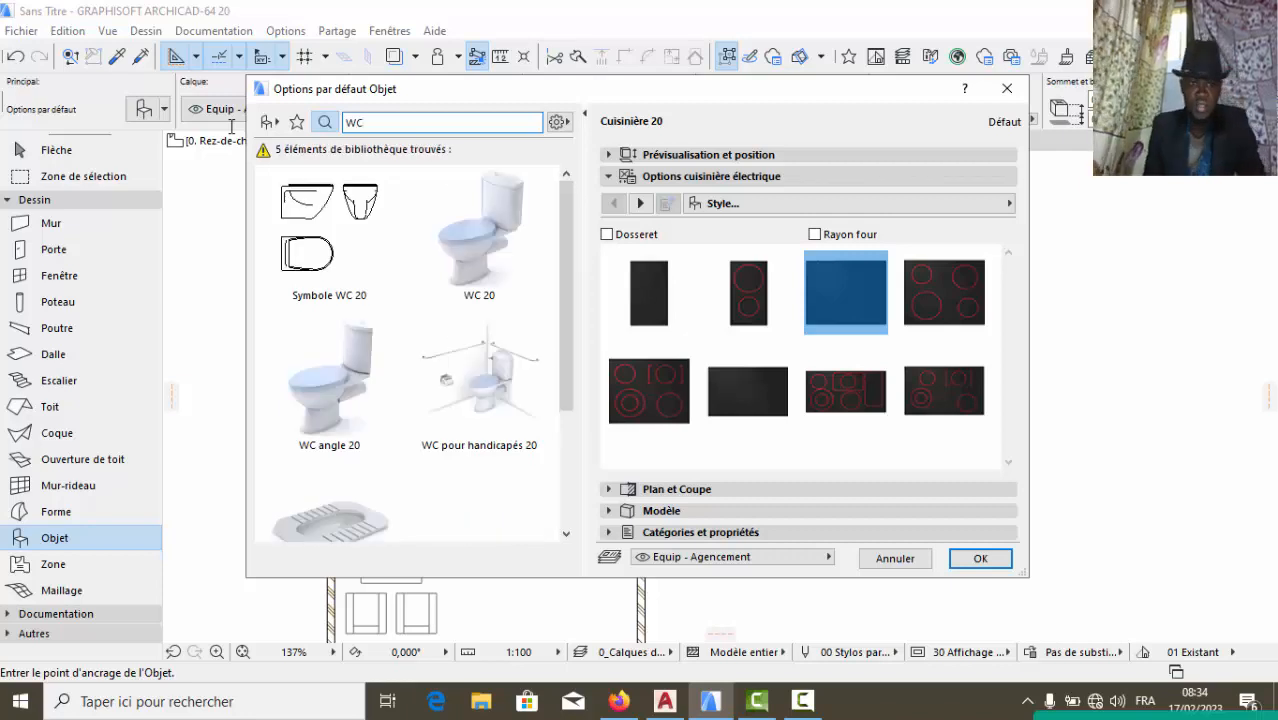
{"action": "scroll", "coordinate": [415, 395], "scroll_direction": "down", "scroll_amount": 2}
{"action": "scroll", "coordinate": [425, 385], "scroll_direction": "up", "scroll_amount": 2}
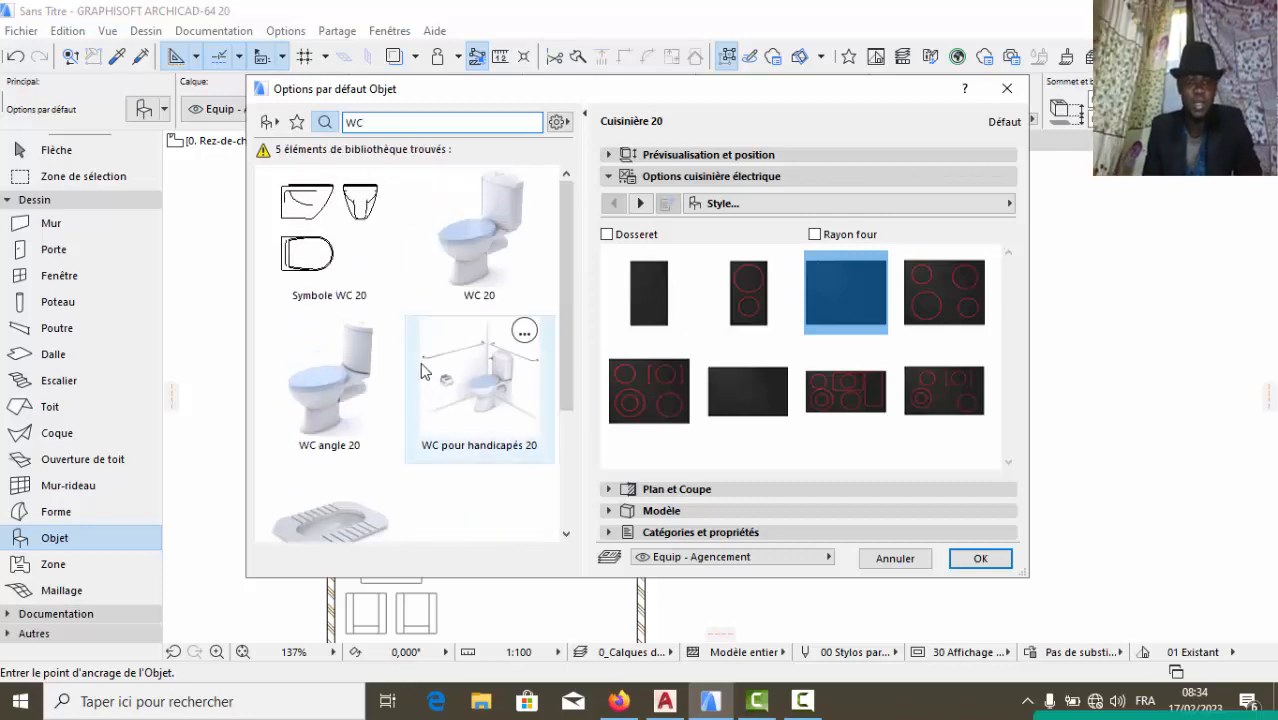
{"action": "scroll", "coordinate": [427, 340], "scroll_direction": "down", "scroll_amount": 2}
{"action": "scroll", "coordinate": [427, 336], "scroll_direction": "up", "scroll_amount": 2}
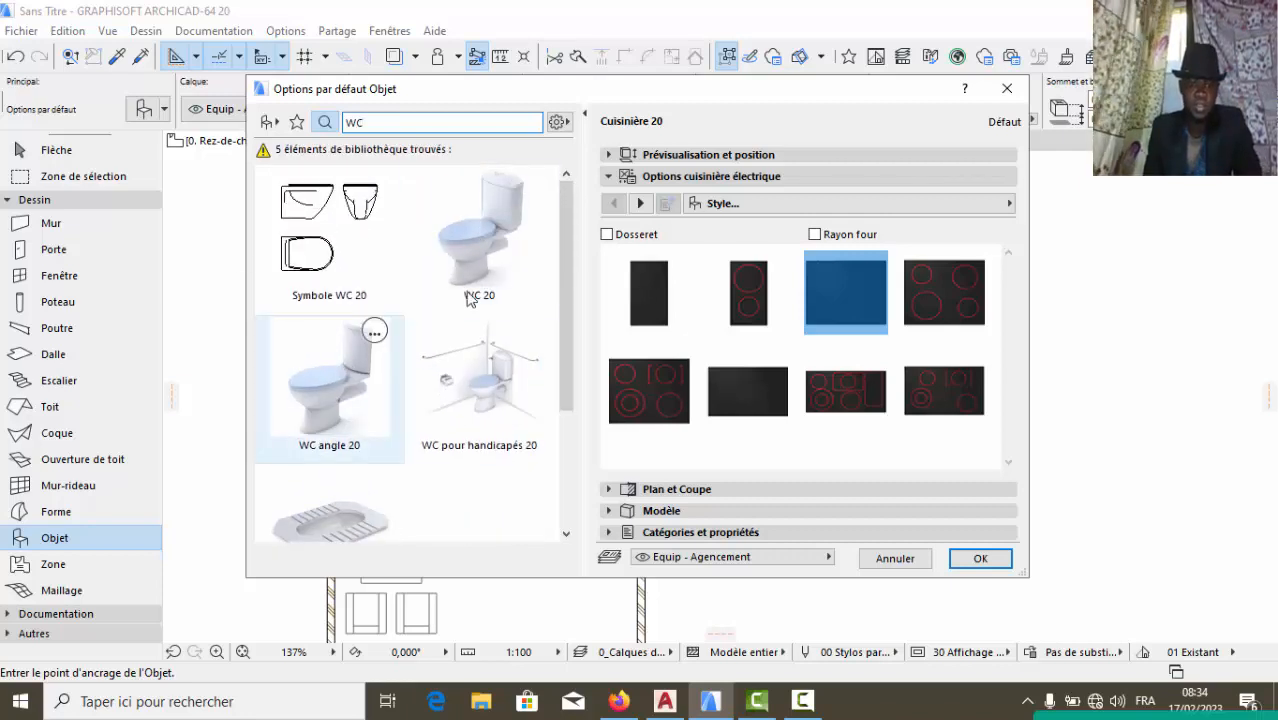
{"action": "left_click", "coordinate": [475, 250]}
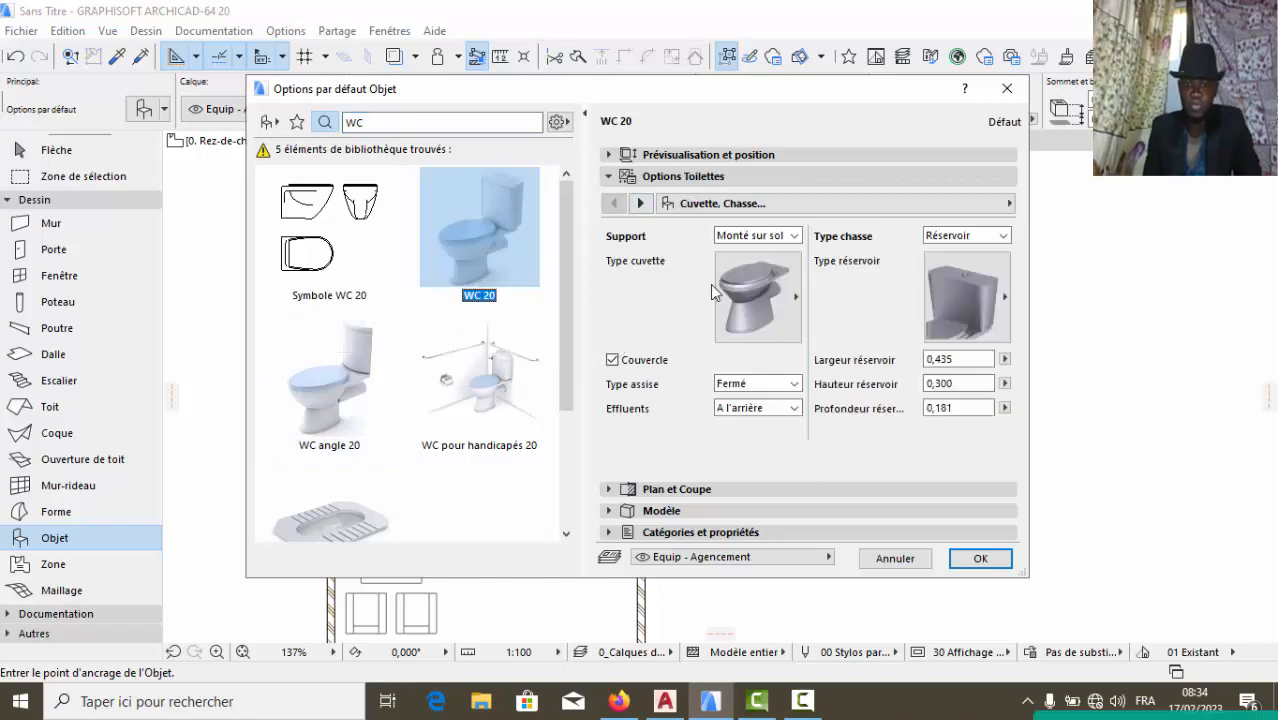
Review the toilet's preview, position and toilet options, and accept its default settings
{"action": "left_click", "coordinate": [700, 155]}
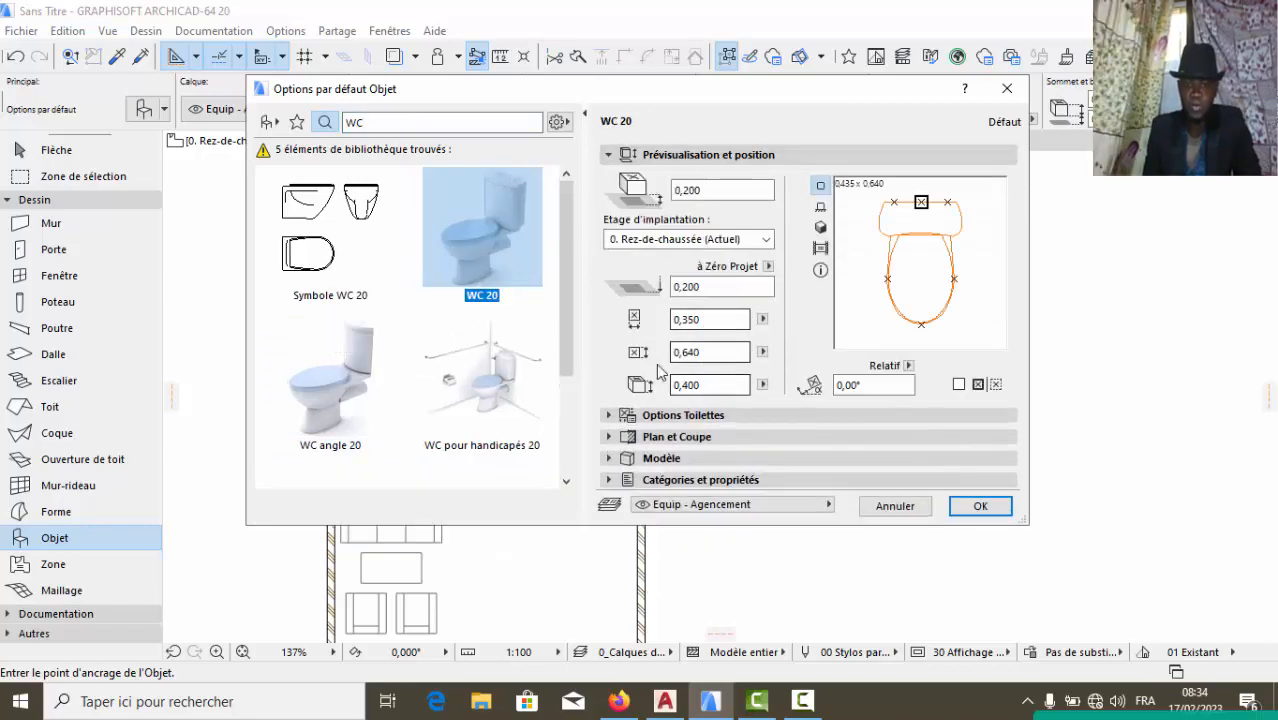
{"action": "left_click", "coordinate": [640, 154]}
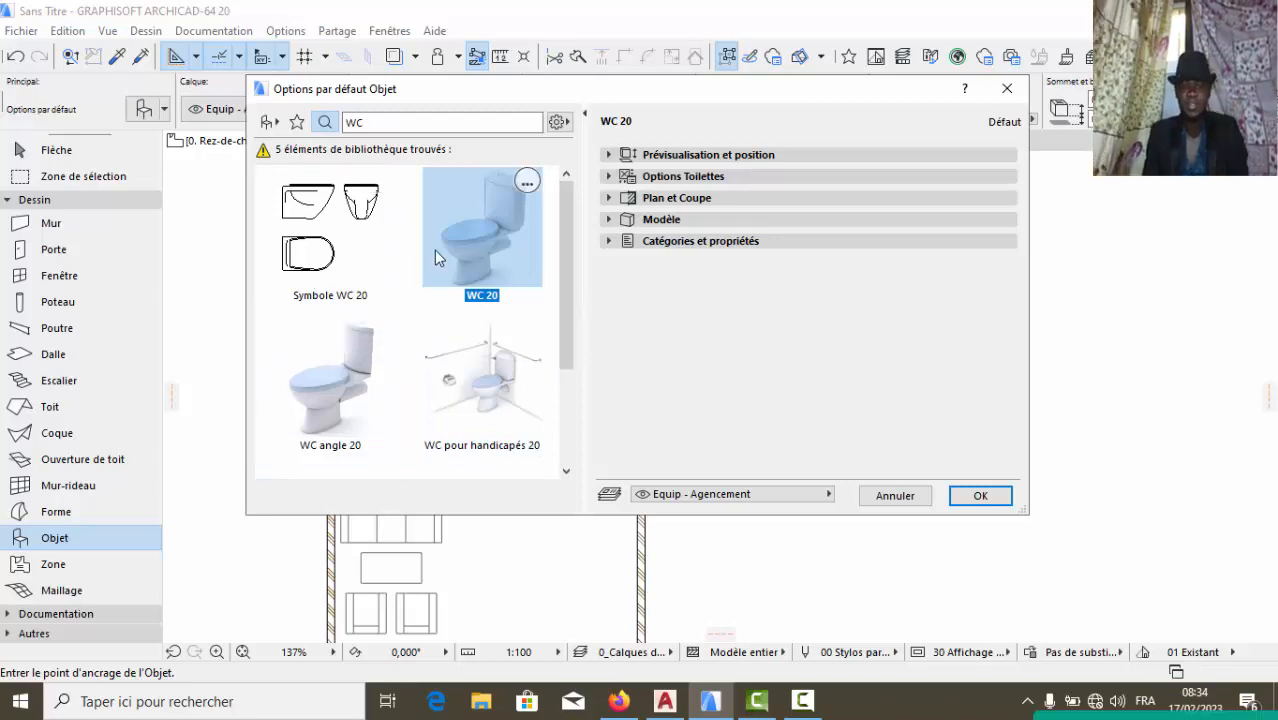
{"action": "left_click", "coordinate": [668, 178]}
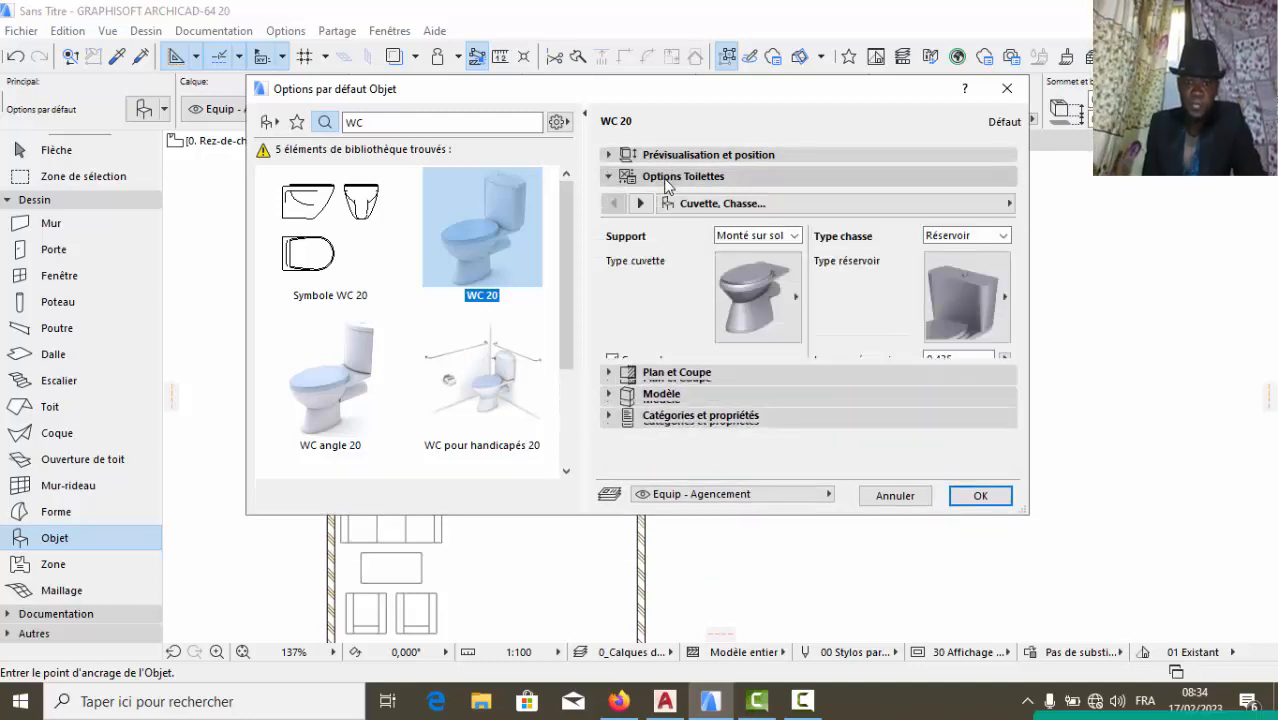
{"action": "left_click", "coordinate": [668, 178]}
{"action": "left_click", "coordinate": [979, 495]}
Place the toilet midway along the bathroom's west wall, rotated so the bowl faces east
{"action": "scroll", "coordinate": [650, 380], "scroll_direction": "up", "scroll_amount": 4}
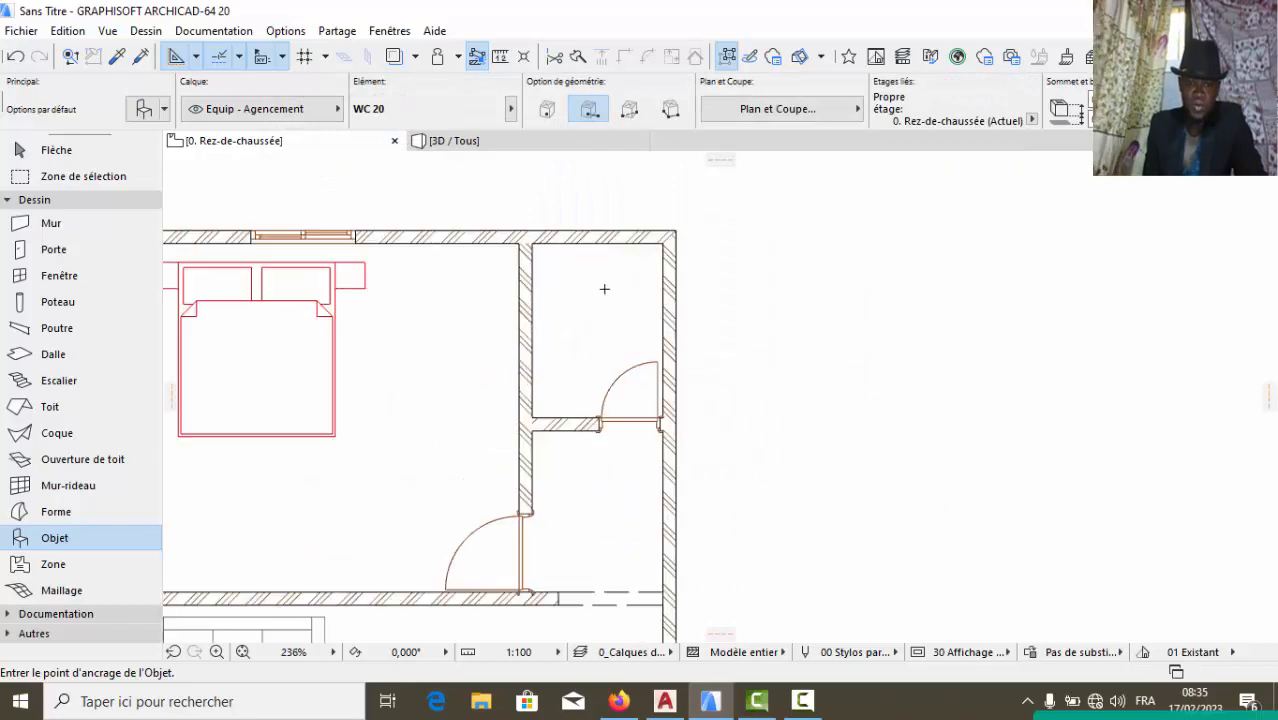
{"action": "left_click", "coordinate": [517, 322]}
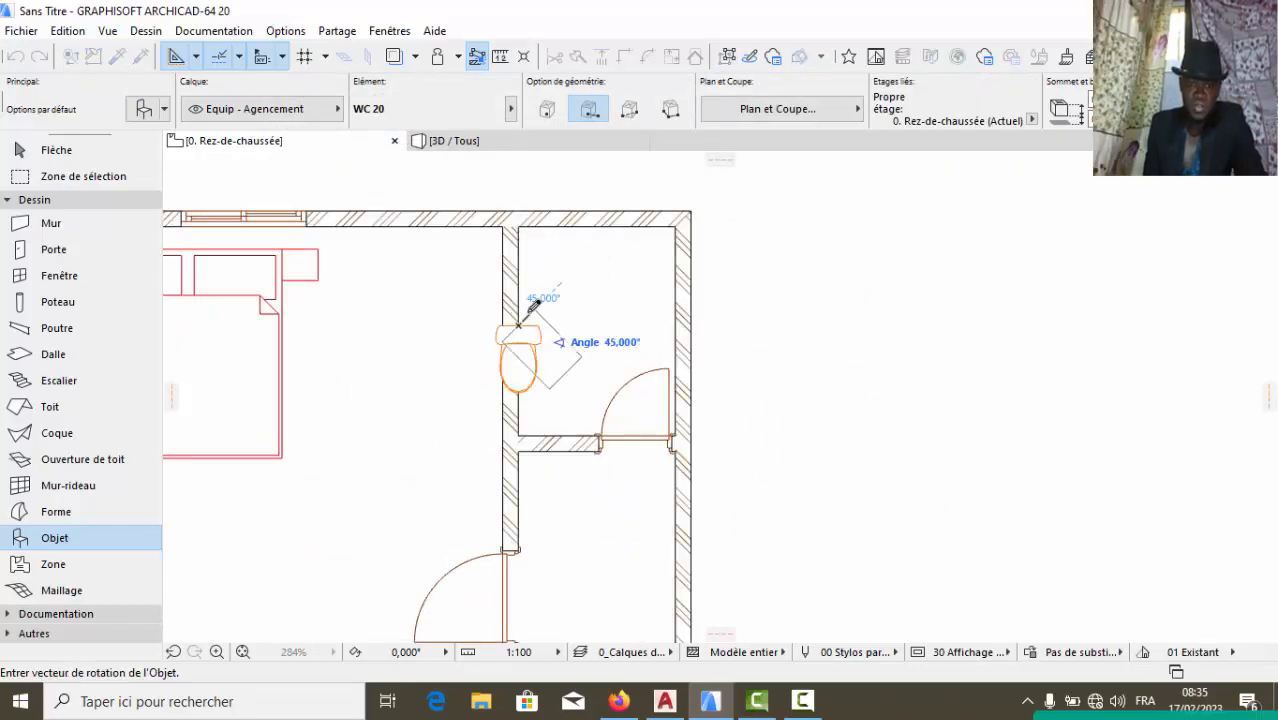
{"action": "left_click", "coordinate": [525, 289]}
{"action": "key", "text": "Escape"}
Search the object library for LAV, choose the washbasin Lavabo 20 and accept its default settings
{"action": "left_click", "coordinate": [84, 537]}
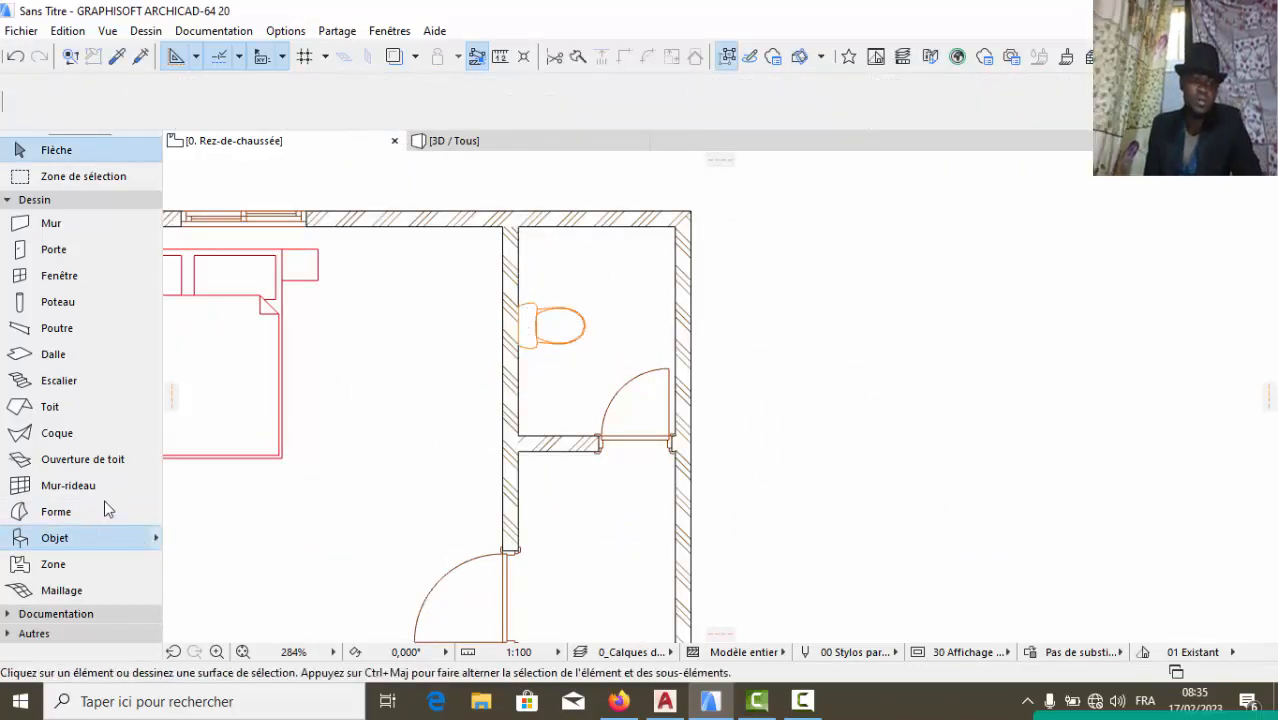
{"action": "left_click", "coordinate": [143, 110]}
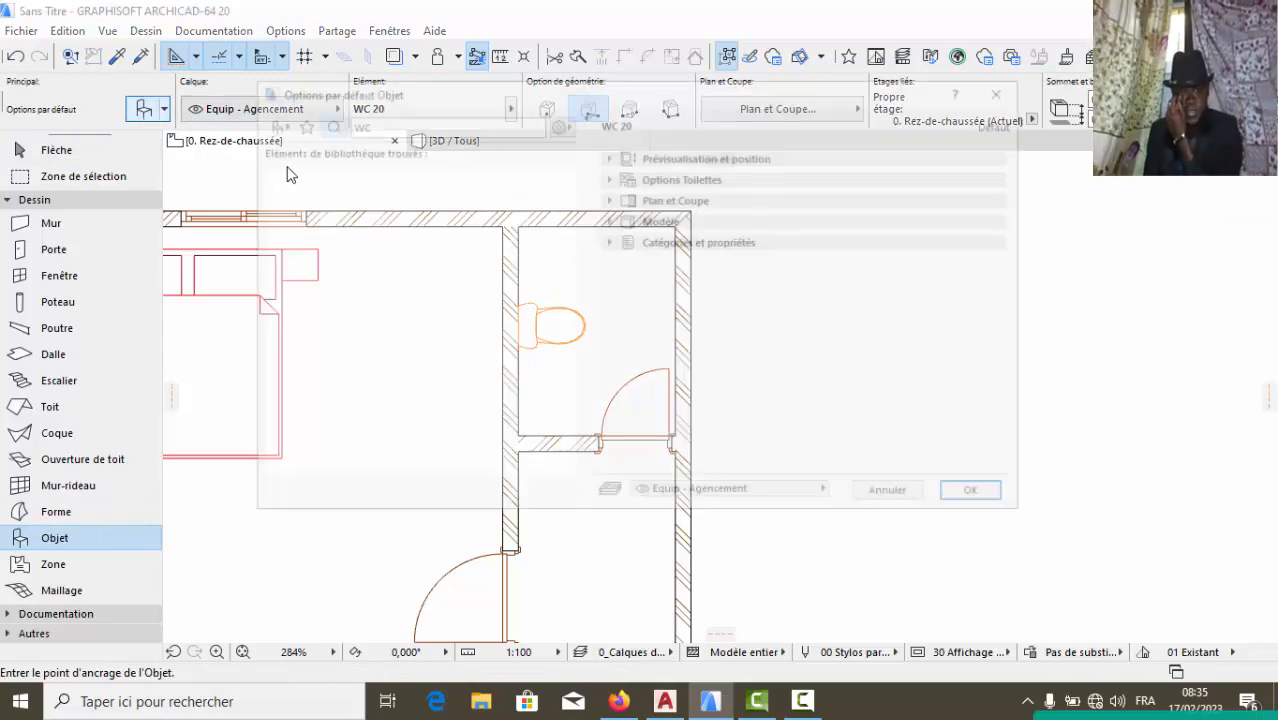
{"action": "key", "text": "ctrl+a"}
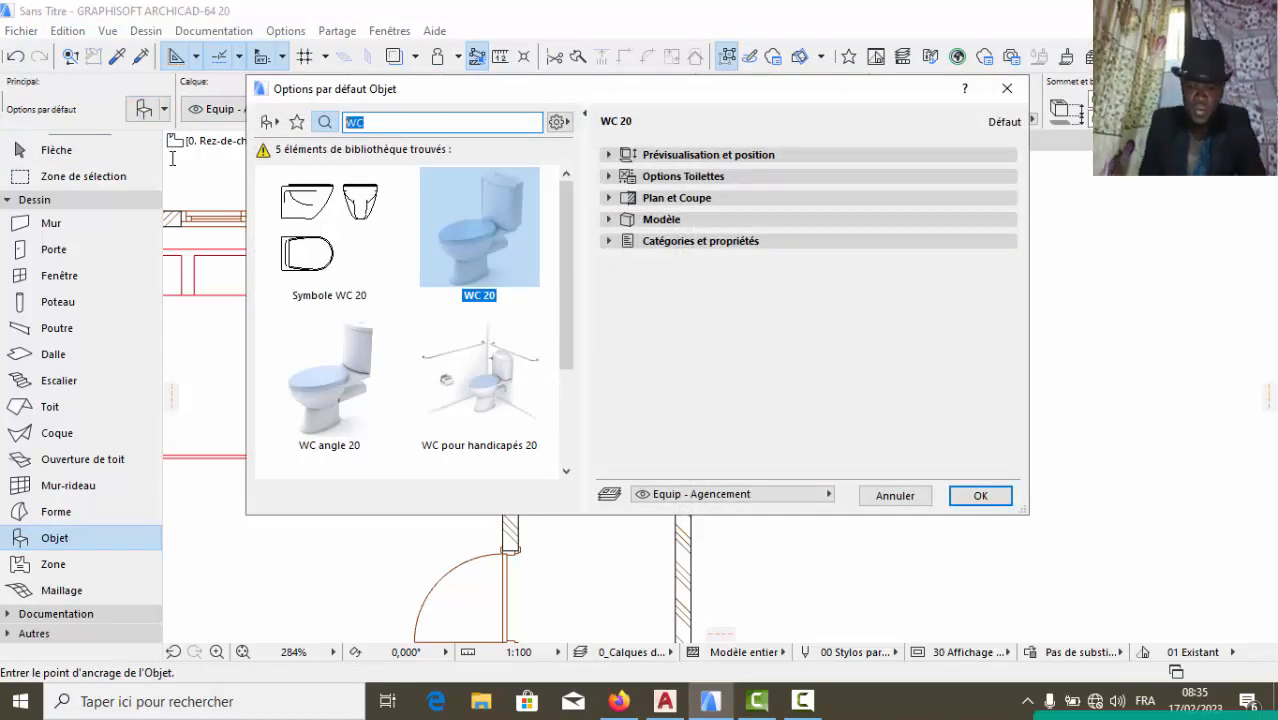
{"action": "type", "text": "LAV"}
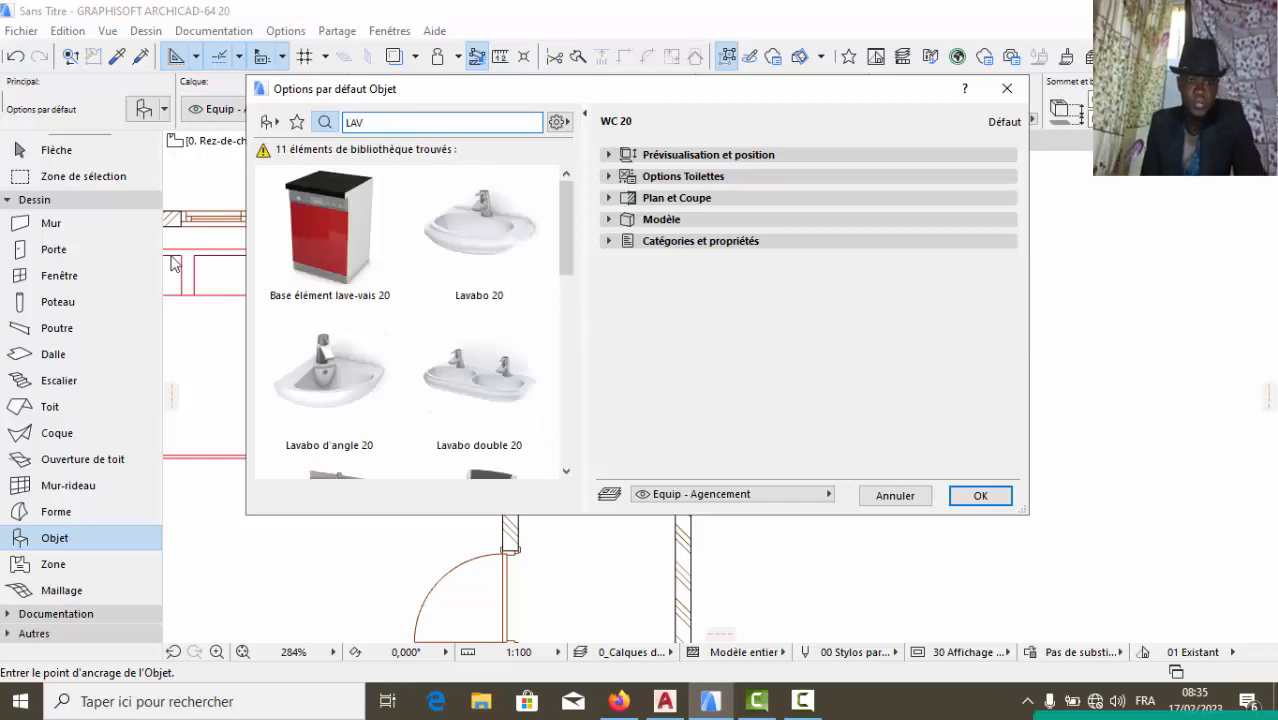
{"action": "left_click", "coordinate": [500, 220]}
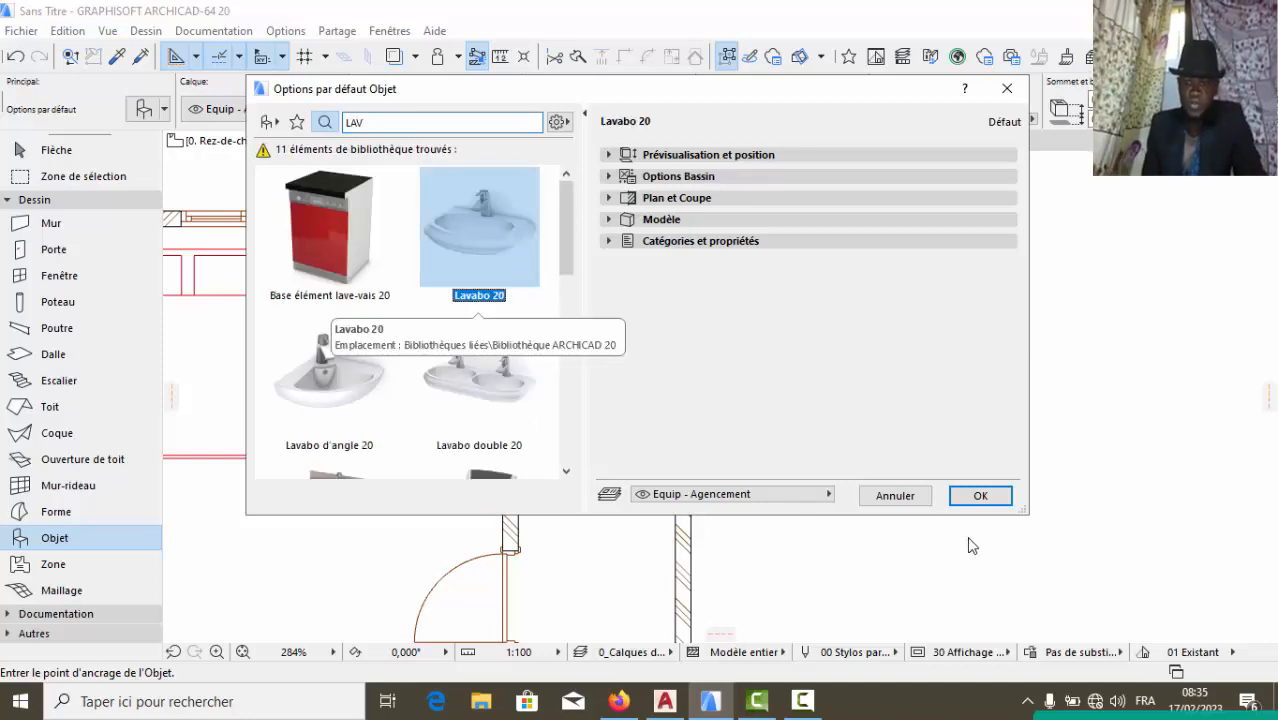
{"action": "left_click", "coordinate": [978, 495]}
Place the washbasin against the bathroom's south wall, west of the door, with the basin facing north
{"action": "scroll", "coordinate": [531, 421], "scroll_direction": "up", "scroll_amount": 2}
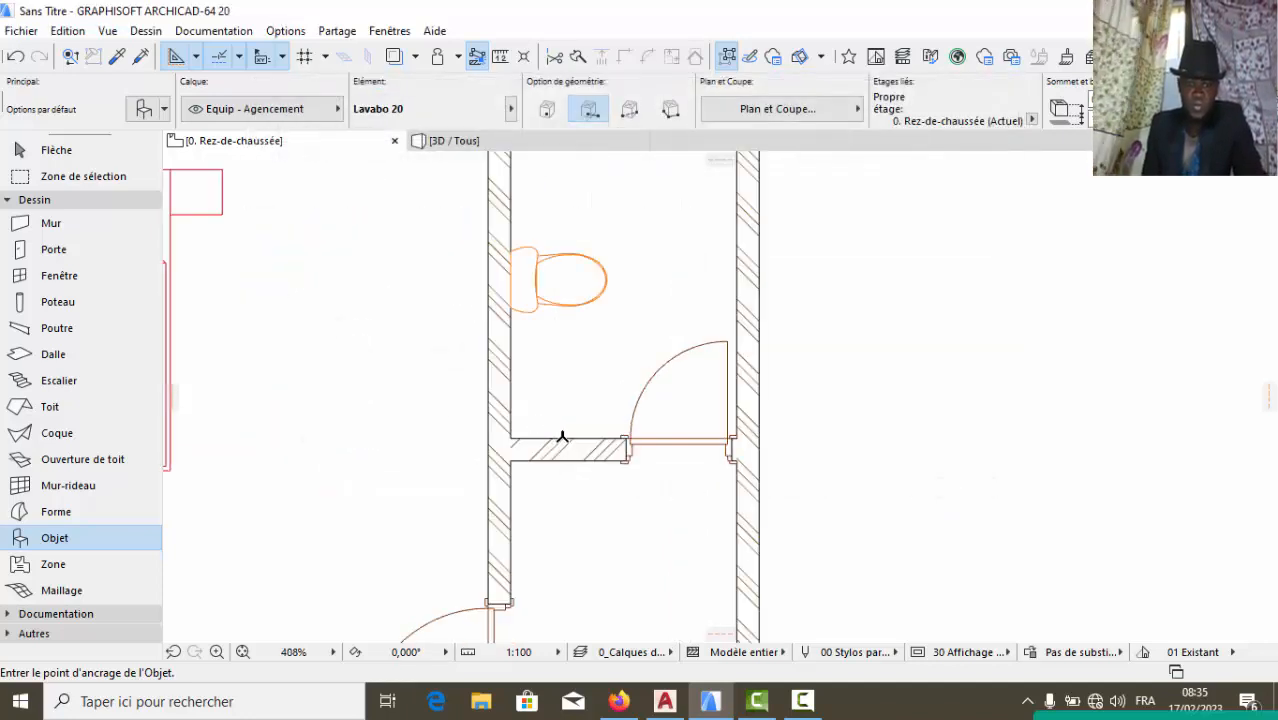
{"action": "left_click", "coordinate": [562, 437]}
{"action": "left_click", "coordinate": [537, 434]}
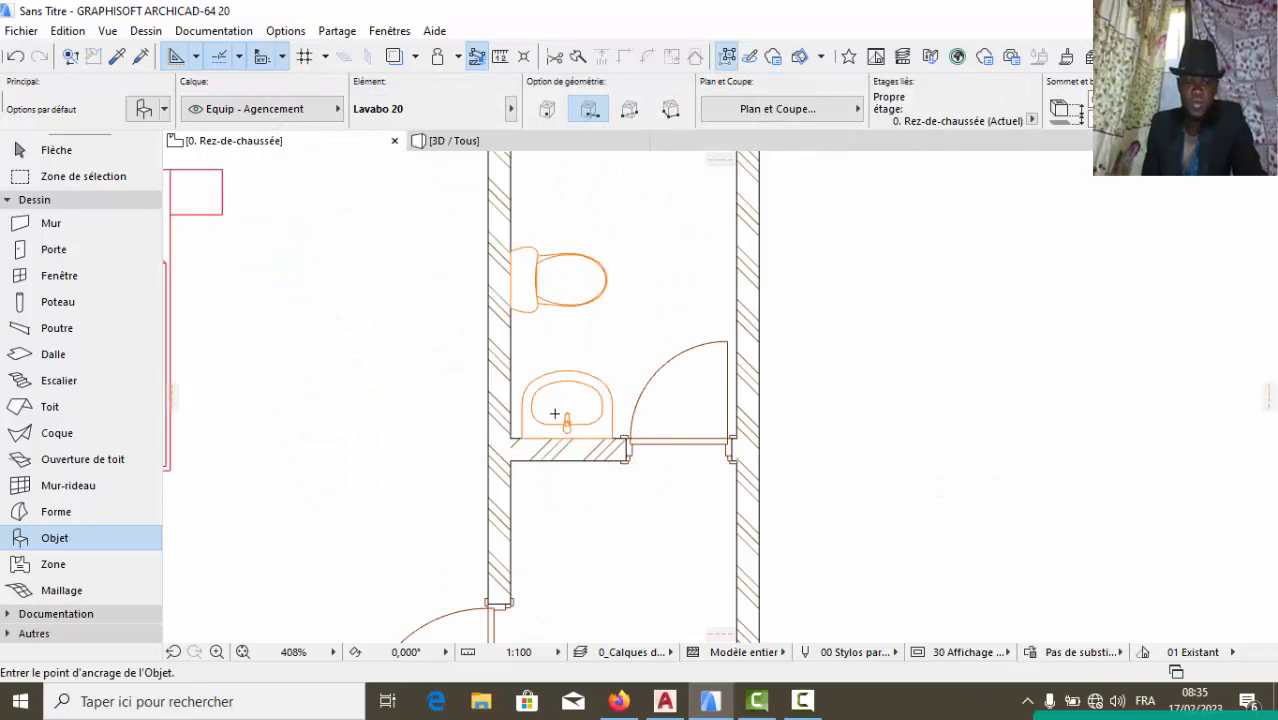
Search the object library for DOUCH, choose Kit de douche 20 and accept its default settings
{"action": "scroll", "coordinate": [554, 413], "scroll_direction": "down", "scroll_amount": 2}
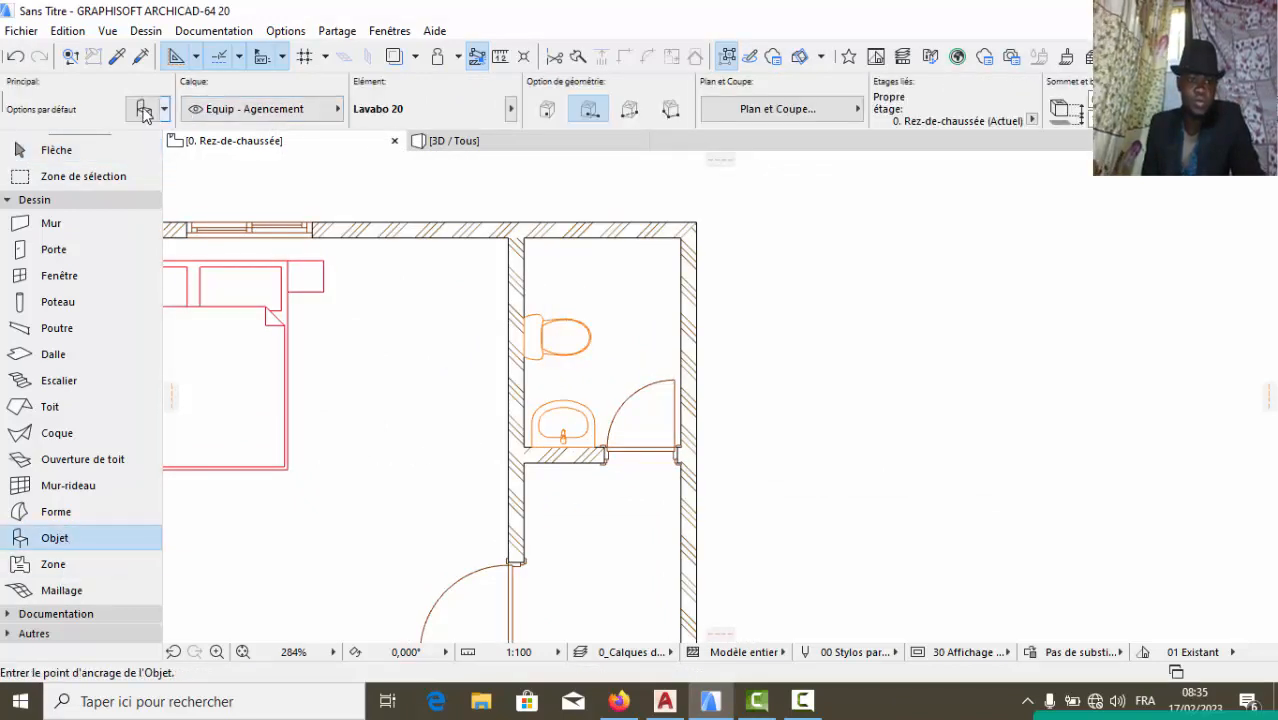
{"action": "left_click", "coordinate": [144, 113]}
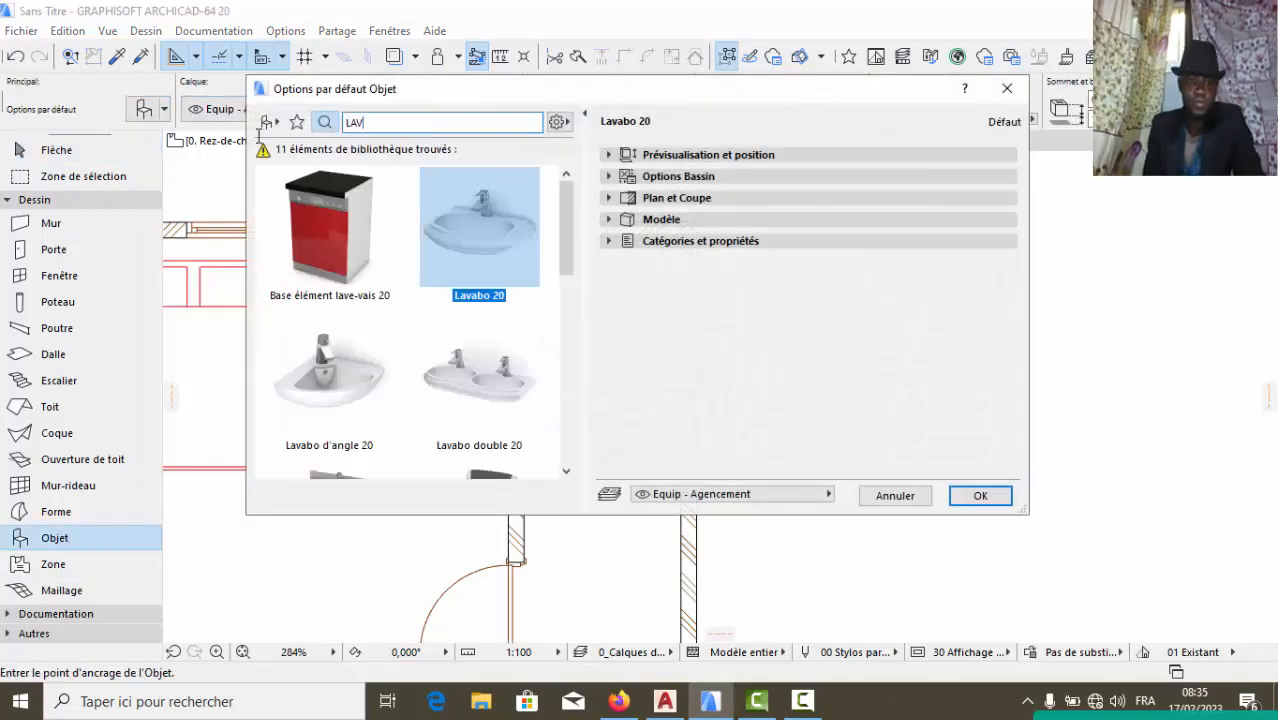
{"action": "key", "text": "ctrl+a"}
{"action": "key", "text": "BackSpace"}
{"action": "type", "text": "DOU"}
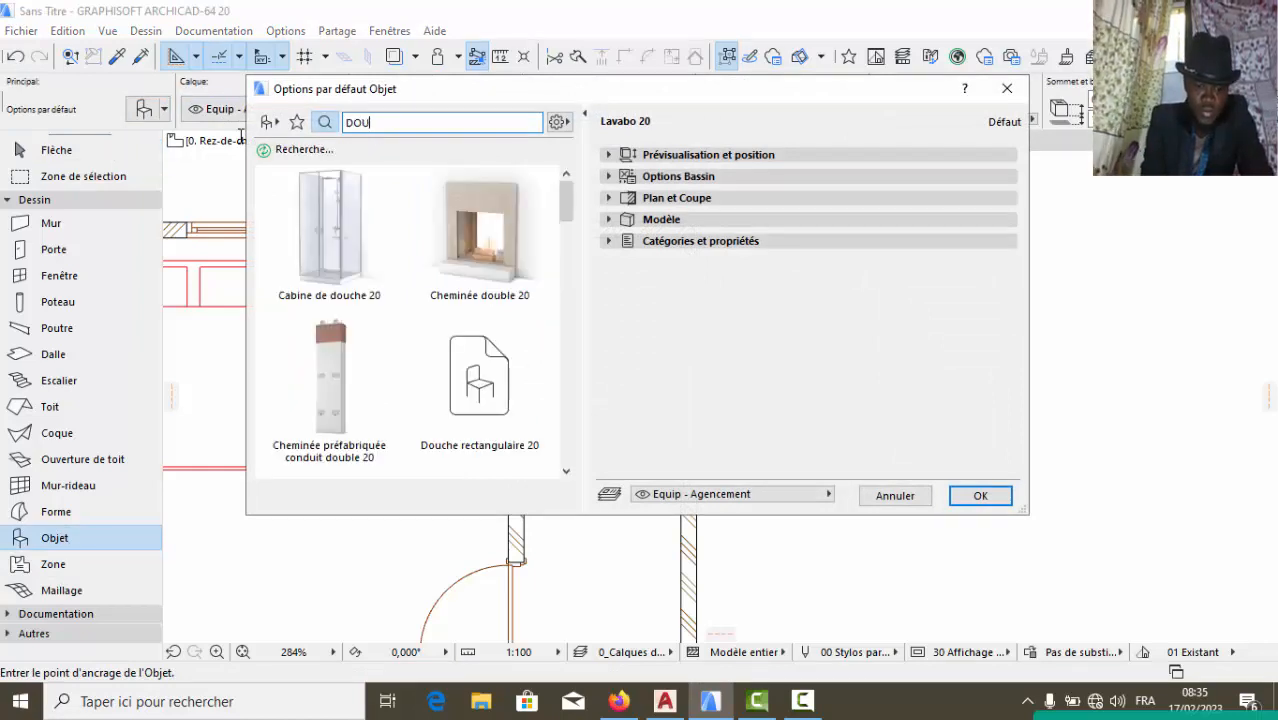
{"action": "type", "text": "CH"}
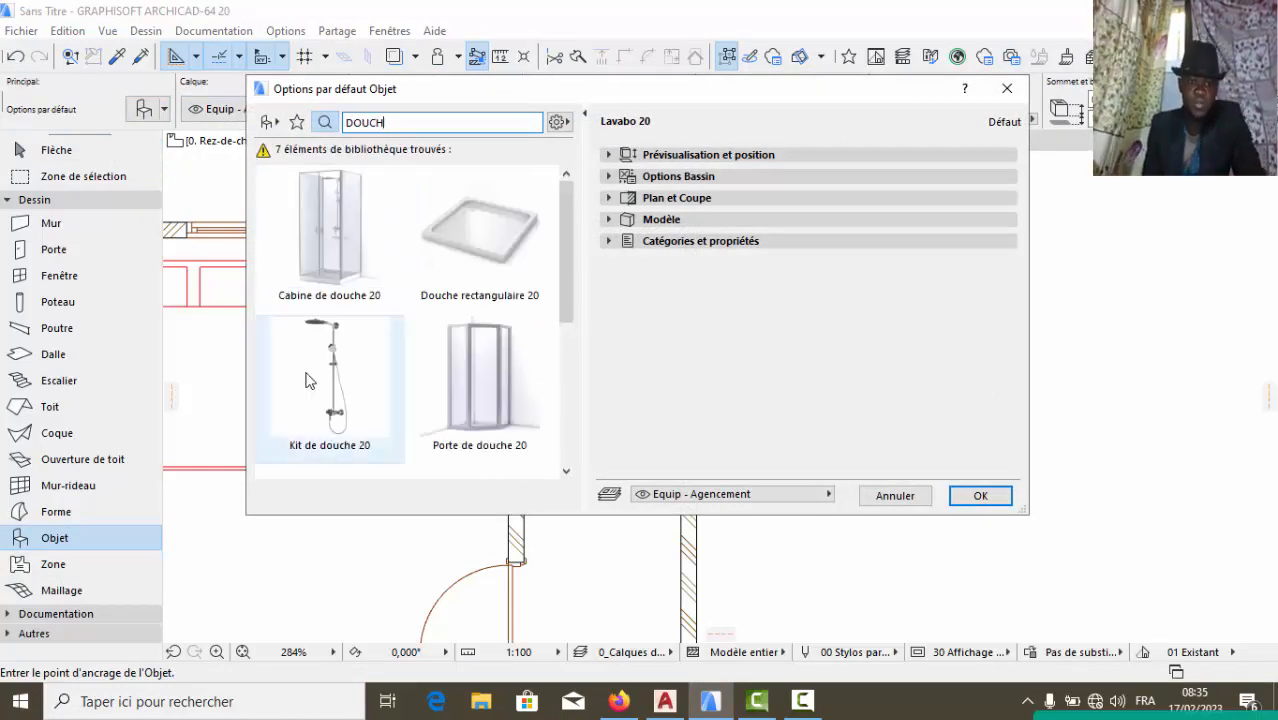
{"action": "left_click", "coordinate": [312, 379]}
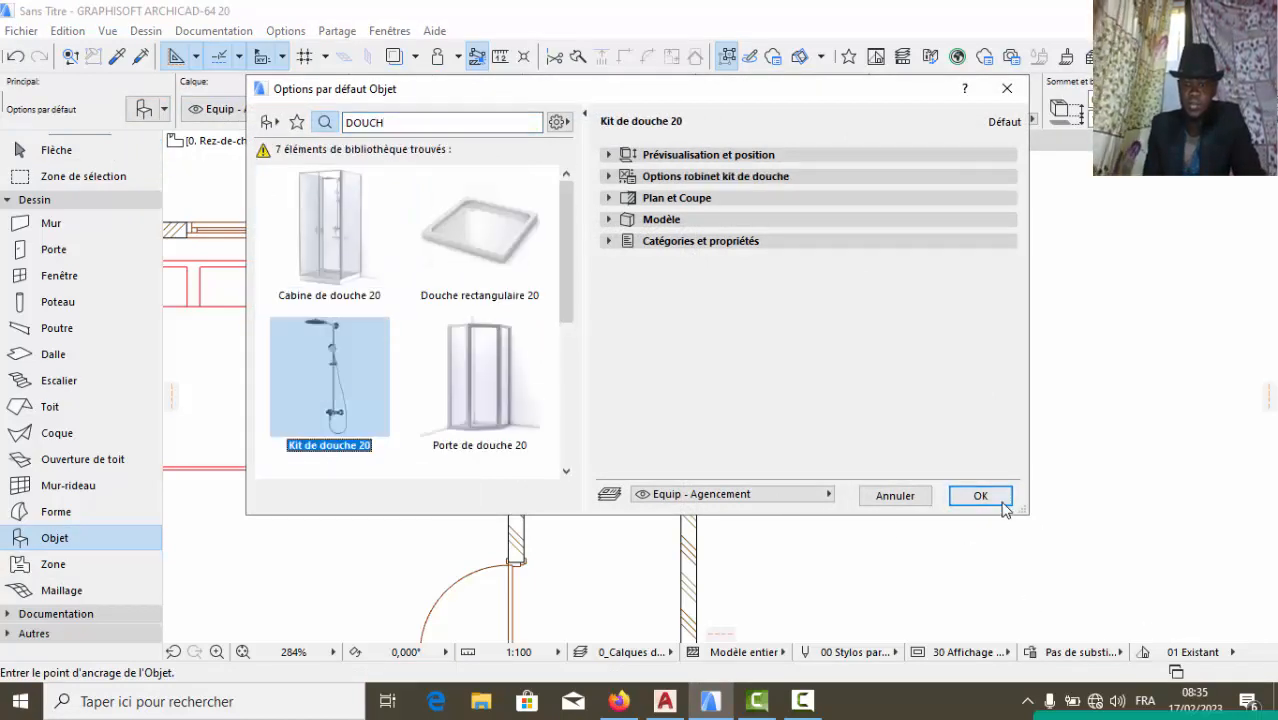
{"action": "left_click", "coordinate": [980, 496]}
Place the shower kit on the bathroom's north wall near the north-east corner at a 0° angle
{"action": "left_click", "coordinate": [630, 238]}
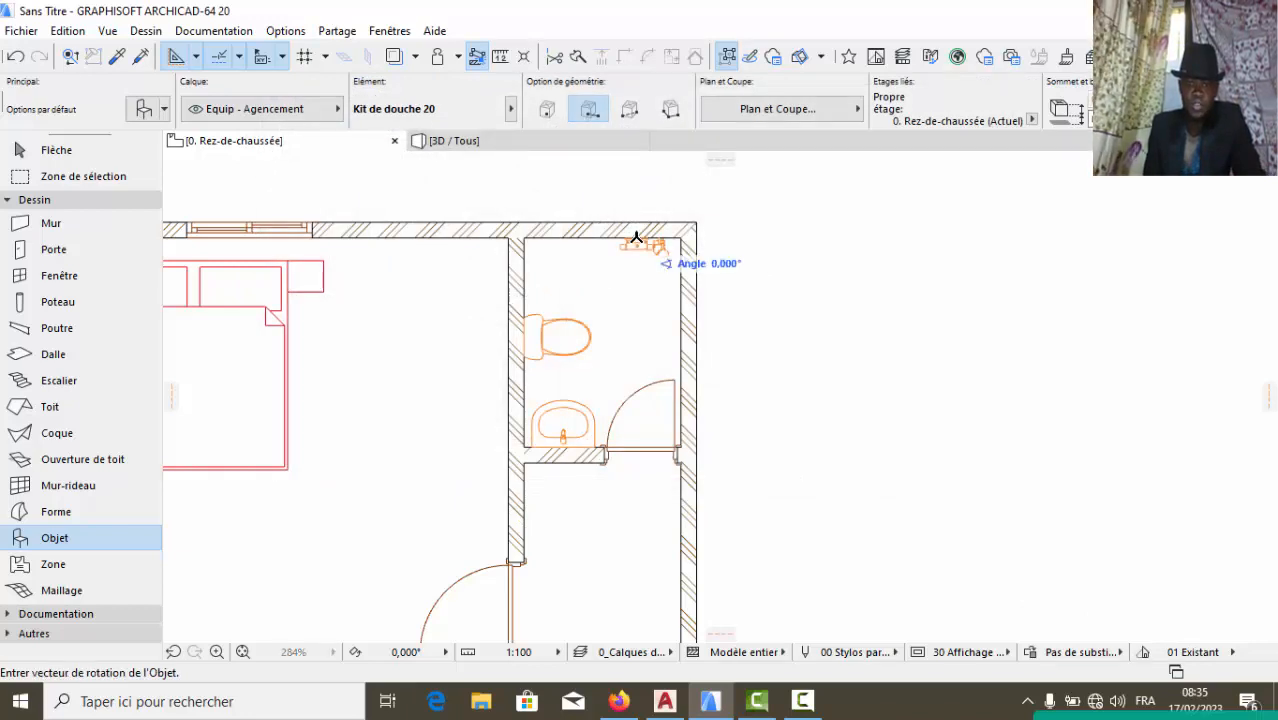
{"action": "left_click", "coordinate": [645, 240]}
{"action": "key", "text": "Escape"}
Move the shower kit slightly east along the north wall, close to the corner, and deselect it
{"action": "scroll", "coordinate": [651, 217], "scroll_direction": "up", "scroll_amount": 4}
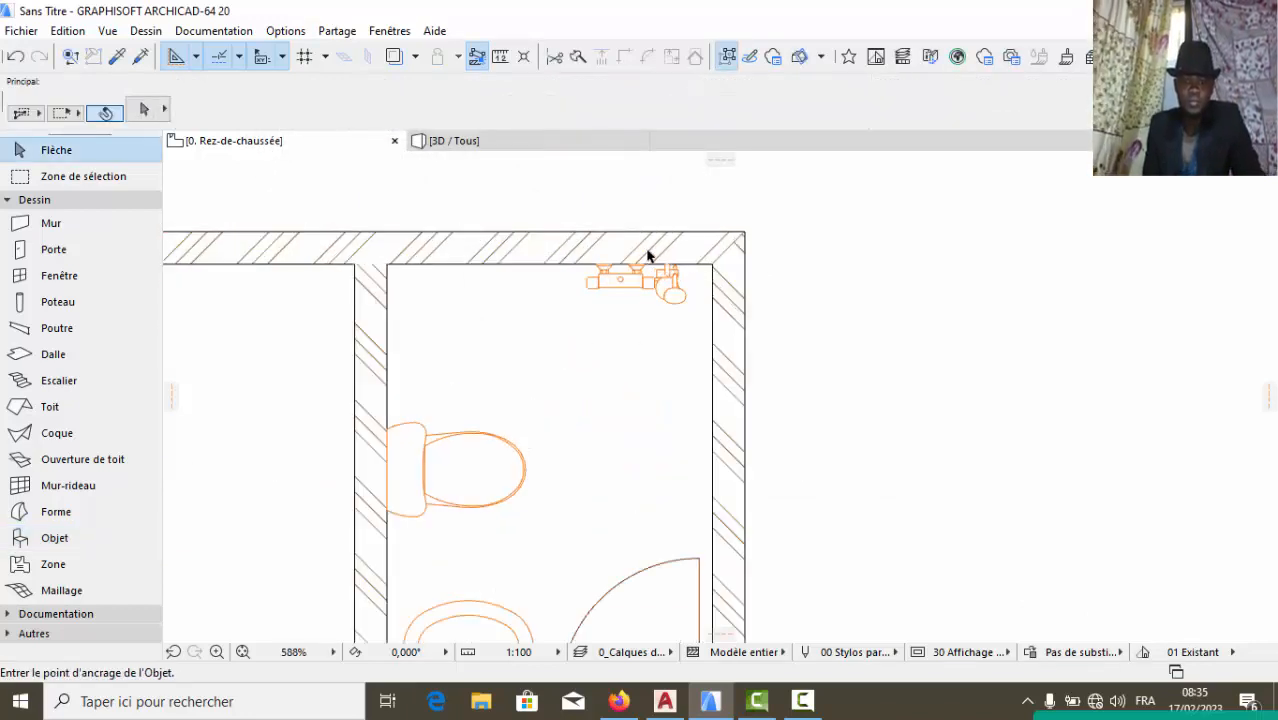
{"action": "left_click", "coordinate": [638, 276]}
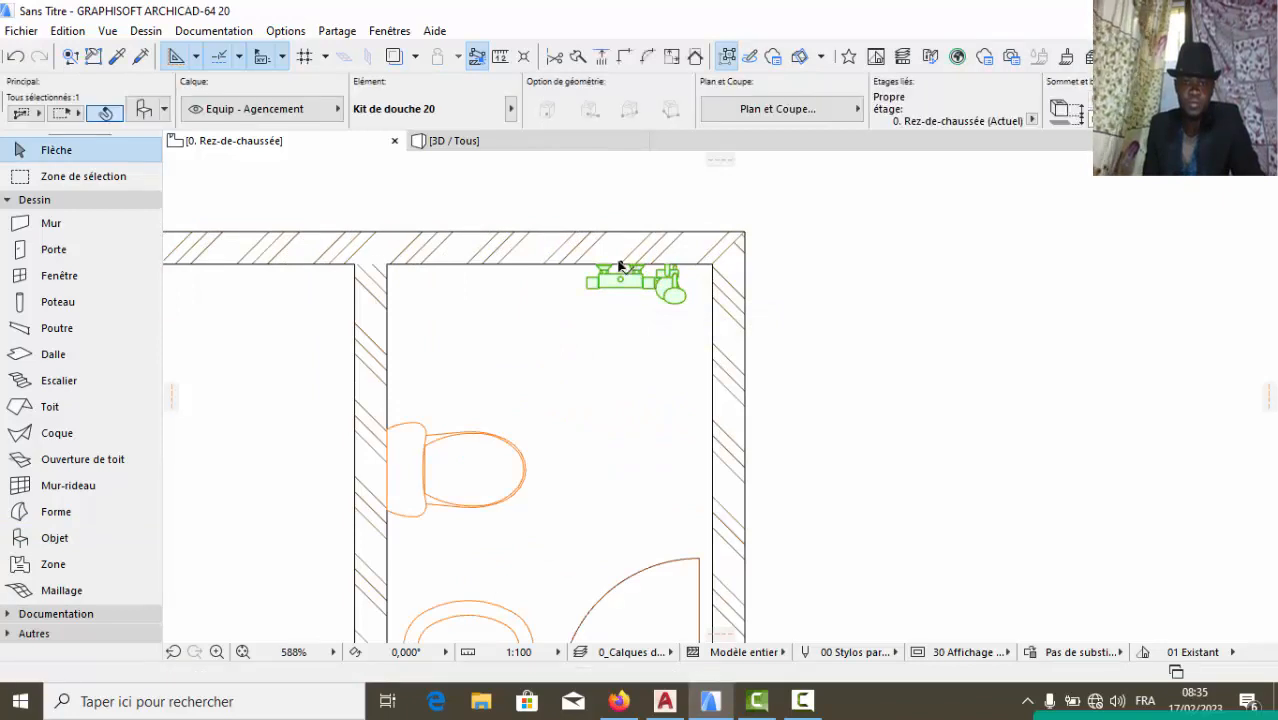
{"action": "left_click", "coordinate": [621, 264]}
{"action": "left_click", "coordinate": [642, 265]}
{"action": "left_click", "coordinate": [783, 254]}
{"action": "scroll", "coordinate": [605, 428], "scroll_direction": "down", "scroll_amount": 4}
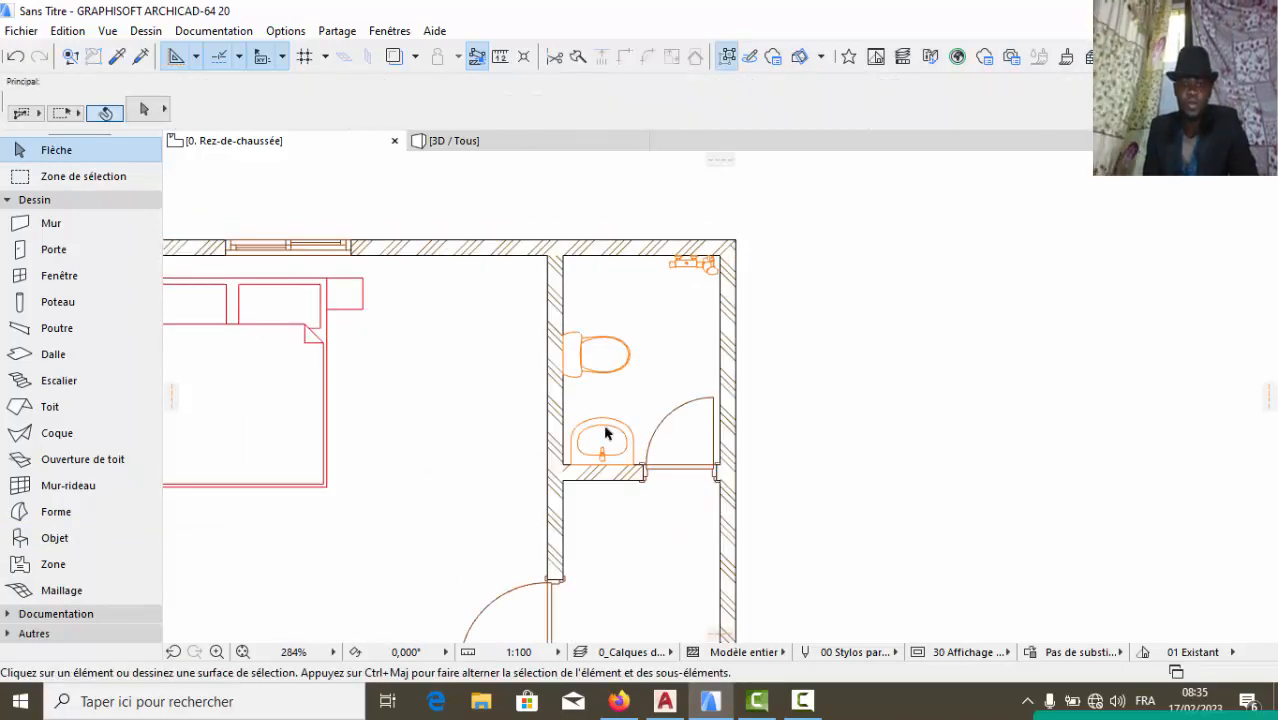
Stretch the bathroom washbasin to a slightly smaller size by bringing its east side and north front inward, then deselect it
{"action": "scroll", "coordinate": [642, 372], "scroll_direction": "down", "scroll_amount": 3}
{"action": "scroll", "coordinate": [640, 365], "scroll_direction": "up", "scroll_amount": 3}
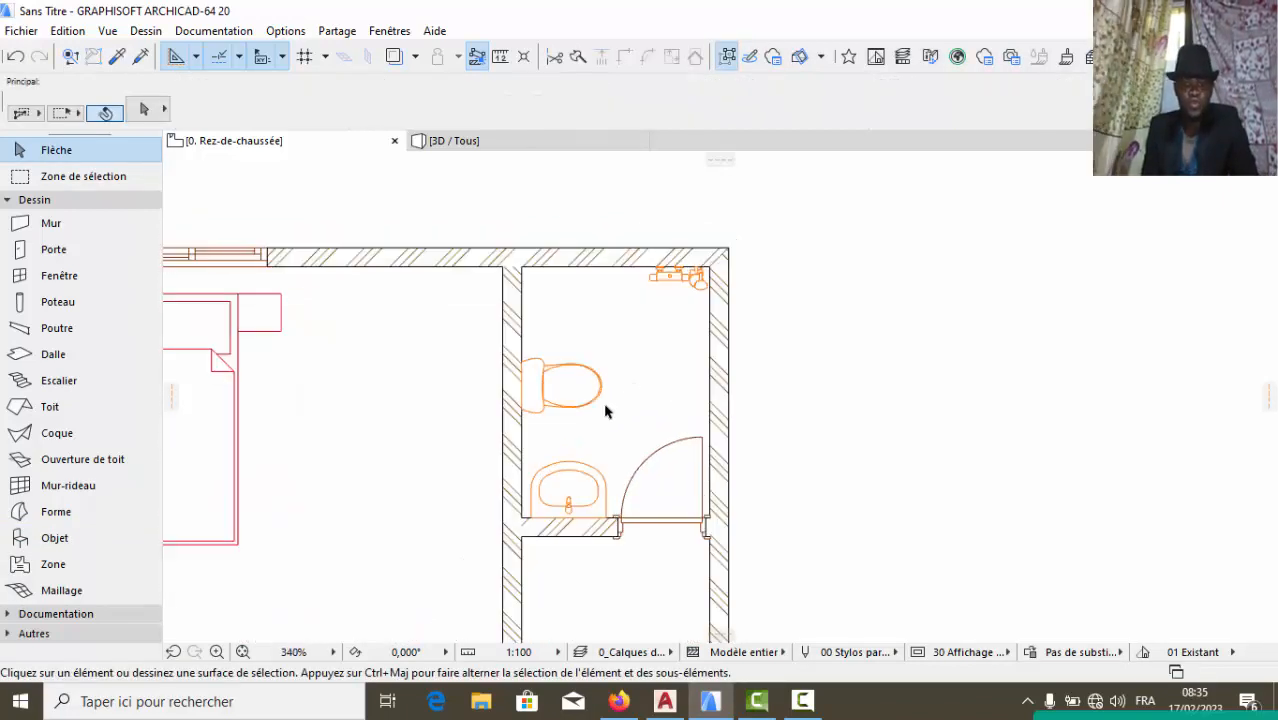
{"action": "scroll", "coordinate": [598, 513], "scroll_direction": "up", "scroll_amount": 2}
{"action": "scroll", "coordinate": [598, 513], "scroll_direction": "up", "scroll_amount": 2}
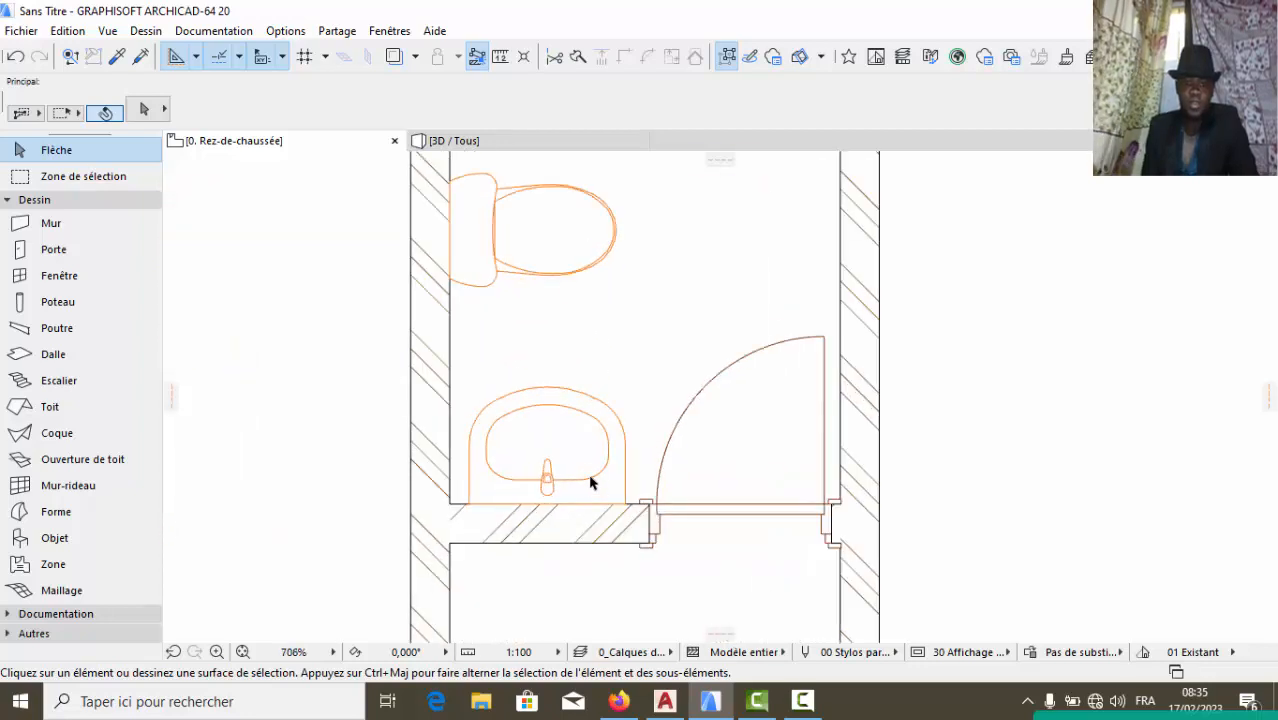
{"action": "left_click", "coordinate": [592, 479]}
{"action": "left_click", "coordinate": [625, 446]}
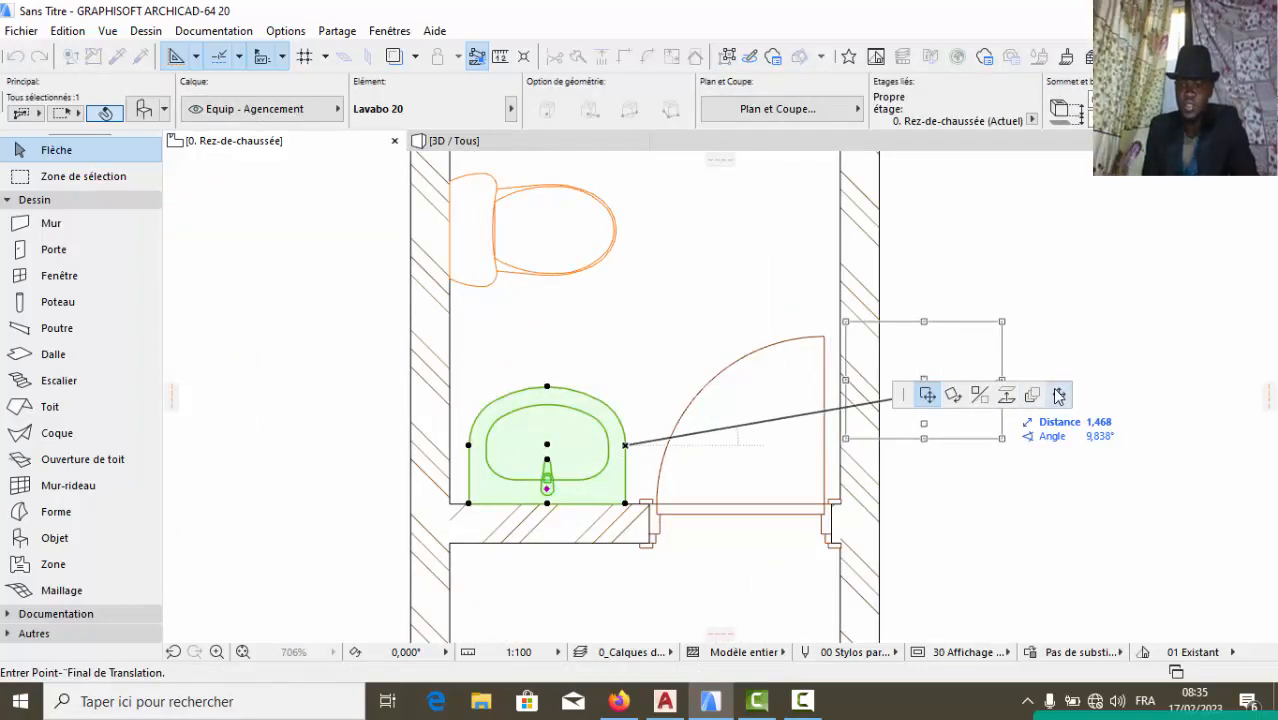
{"action": "left_click", "coordinate": [1059, 394]}
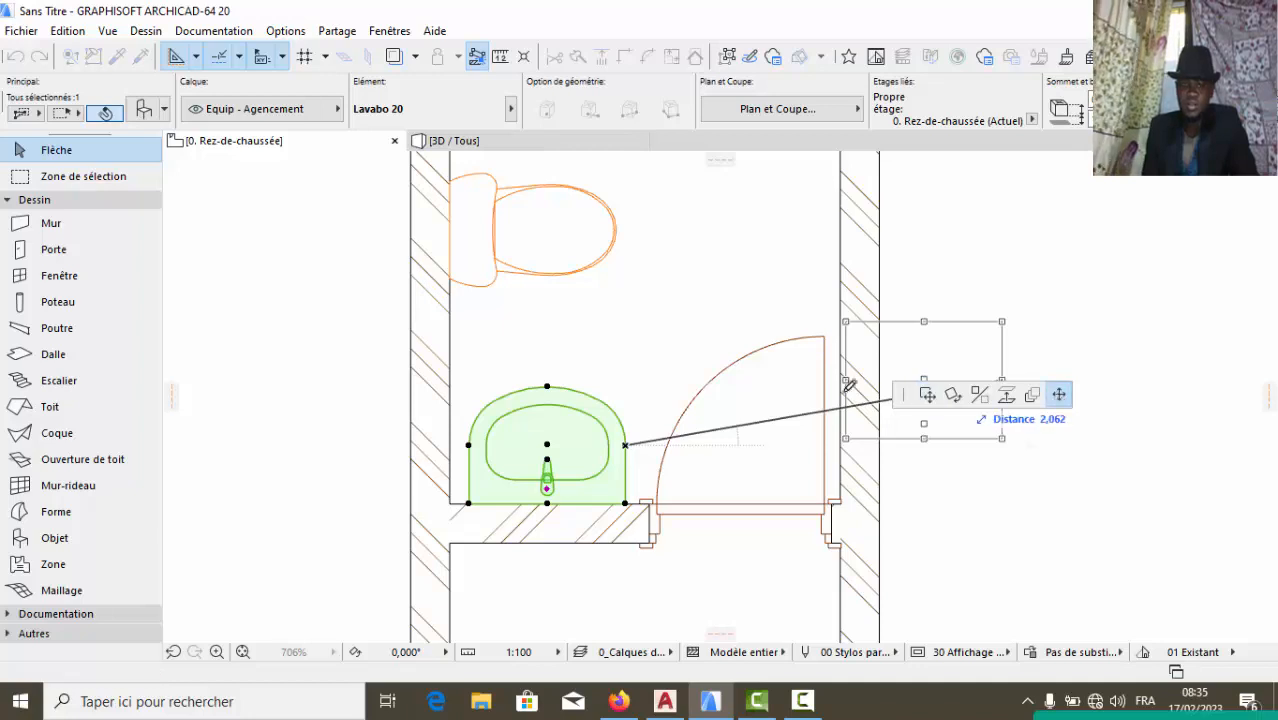
{"action": "left_click", "coordinate": [608, 428]}
{"action": "left_click", "coordinate": [540, 386]}
{"action": "key", "text": "Escape"}
{"action": "key", "text": "Escape"}
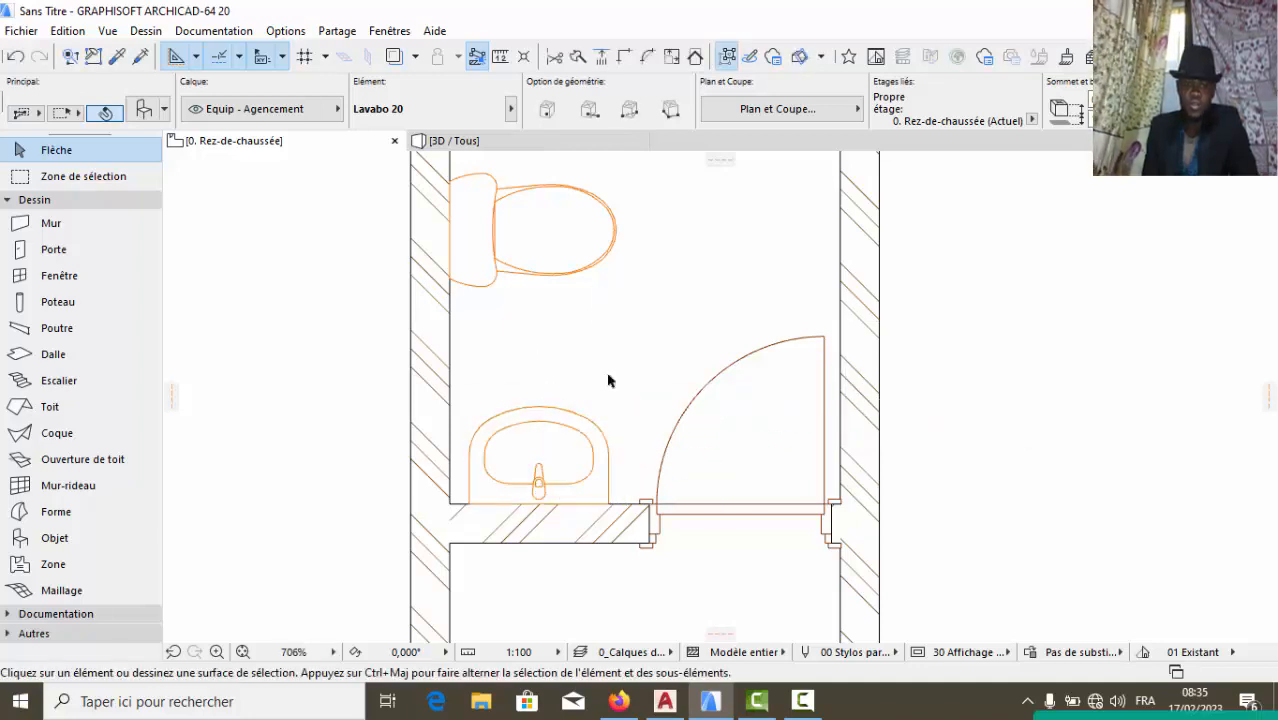
Shorten the toilet to about 0.57 m by stretching its front edge toward the west wall, and deselect it
{"action": "left_click", "coordinate": [615, 233]}
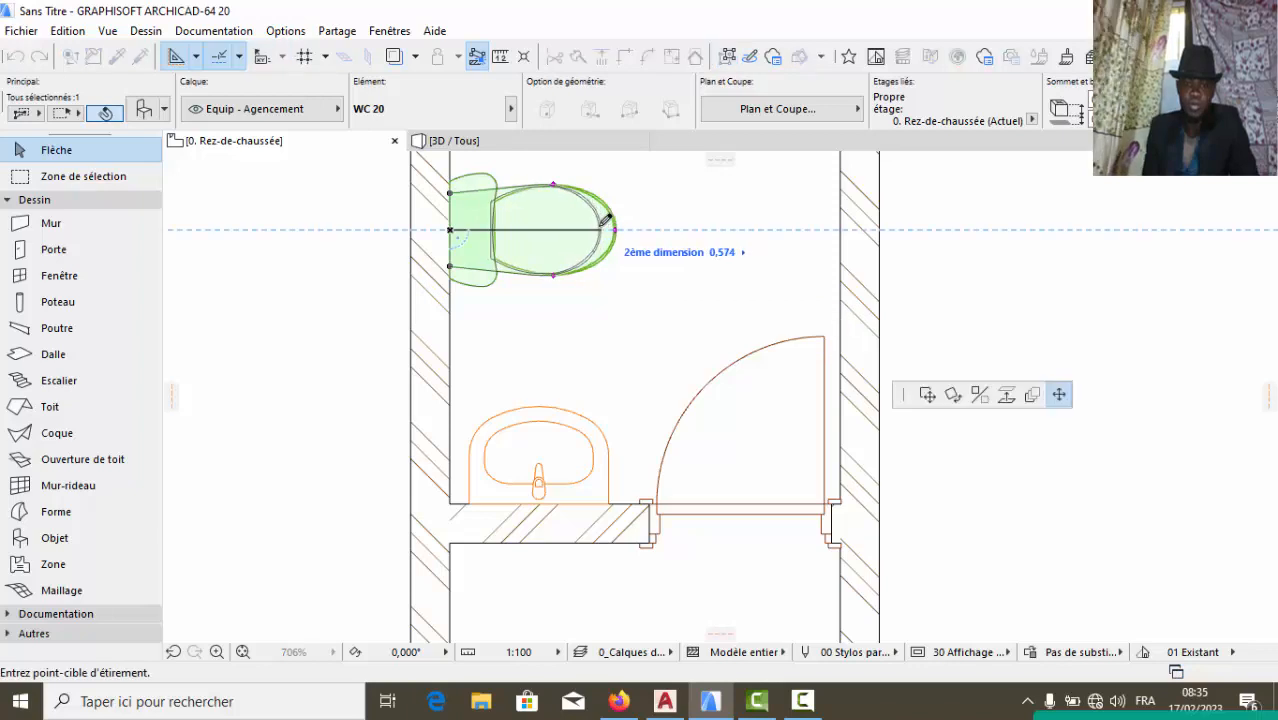
{"action": "left_click", "coordinate": [597, 229]}
{"action": "key", "text": "Escape"}
{"action": "scroll", "coordinate": [548, 440], "scroll_direction": "down", "scroll_amount": 5}
{"action": "scroll", "coordinate": [585, 350], "scroll_direction": "up", "scroll_amount": 1}
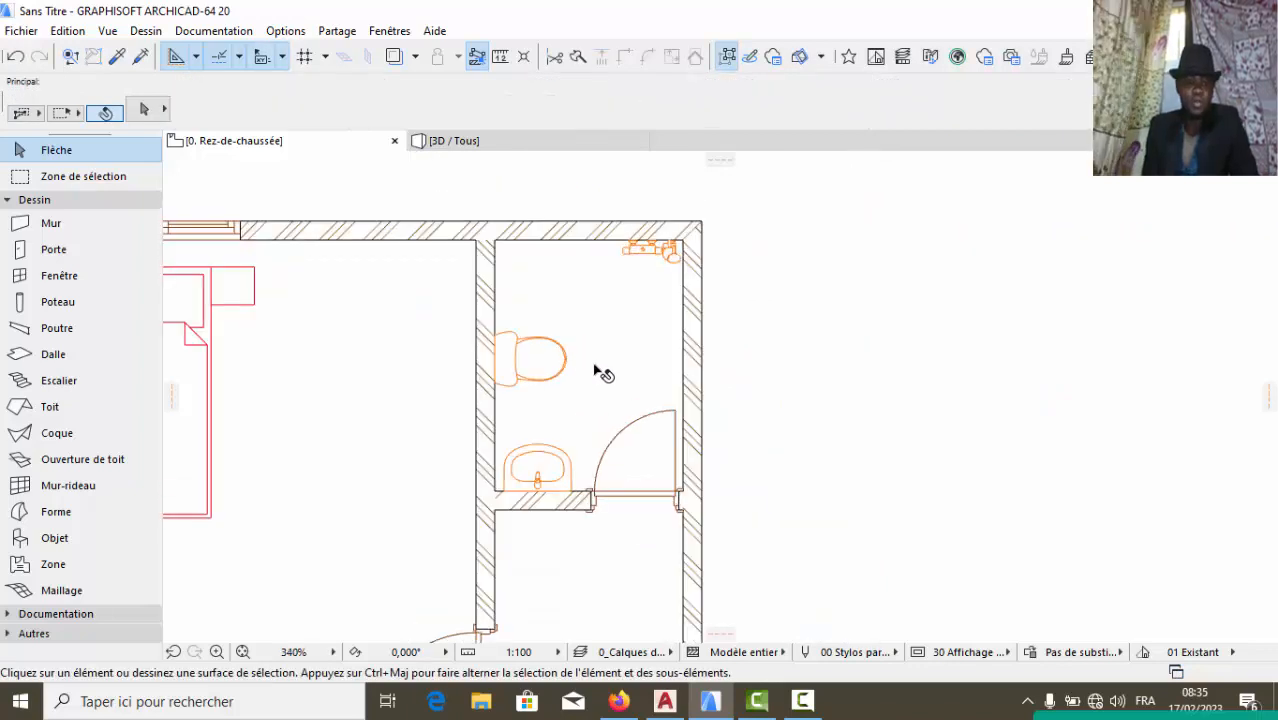
Set the default window to the basic Fenêtre 20 model, 0.600 wide and 0.600 high
{"action": "scroll", "coordinate": [676, 306], "scroll_direction": "down", "scroll_amount": 7}
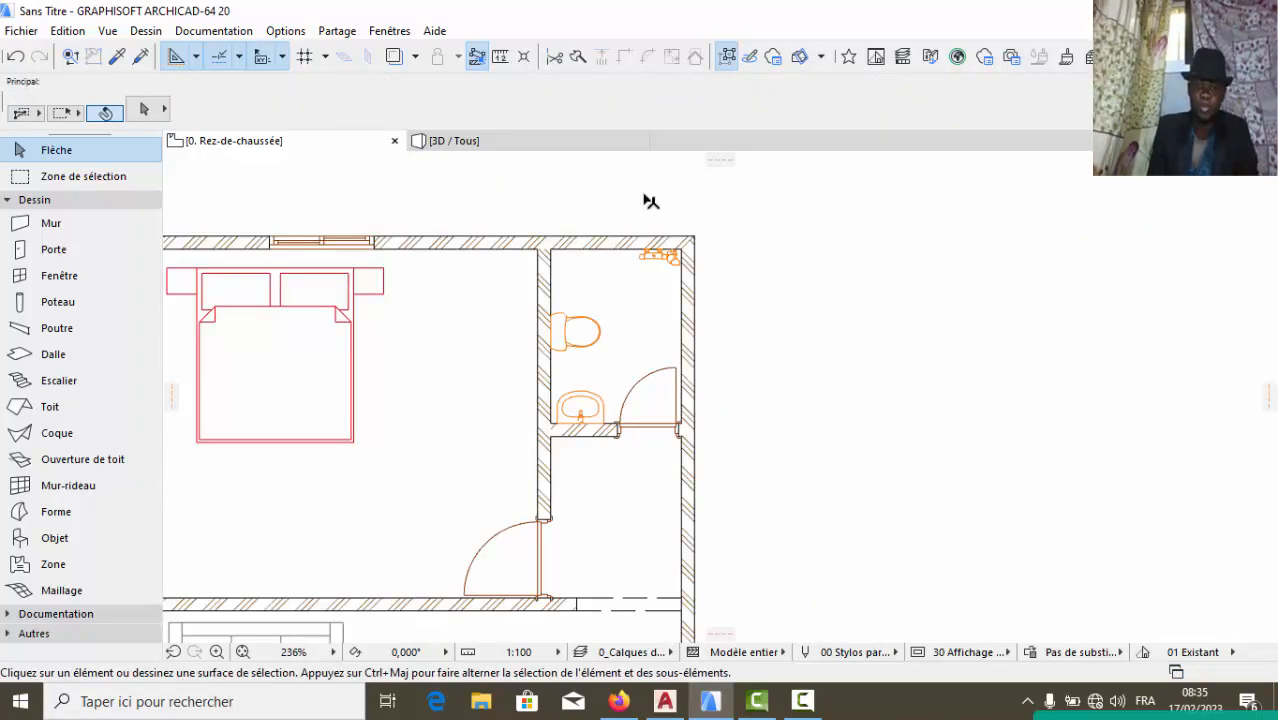
{"action": "scroll", "coordinate": [653, 270], "scroll_direction": "up", "scroll_amount": 2}
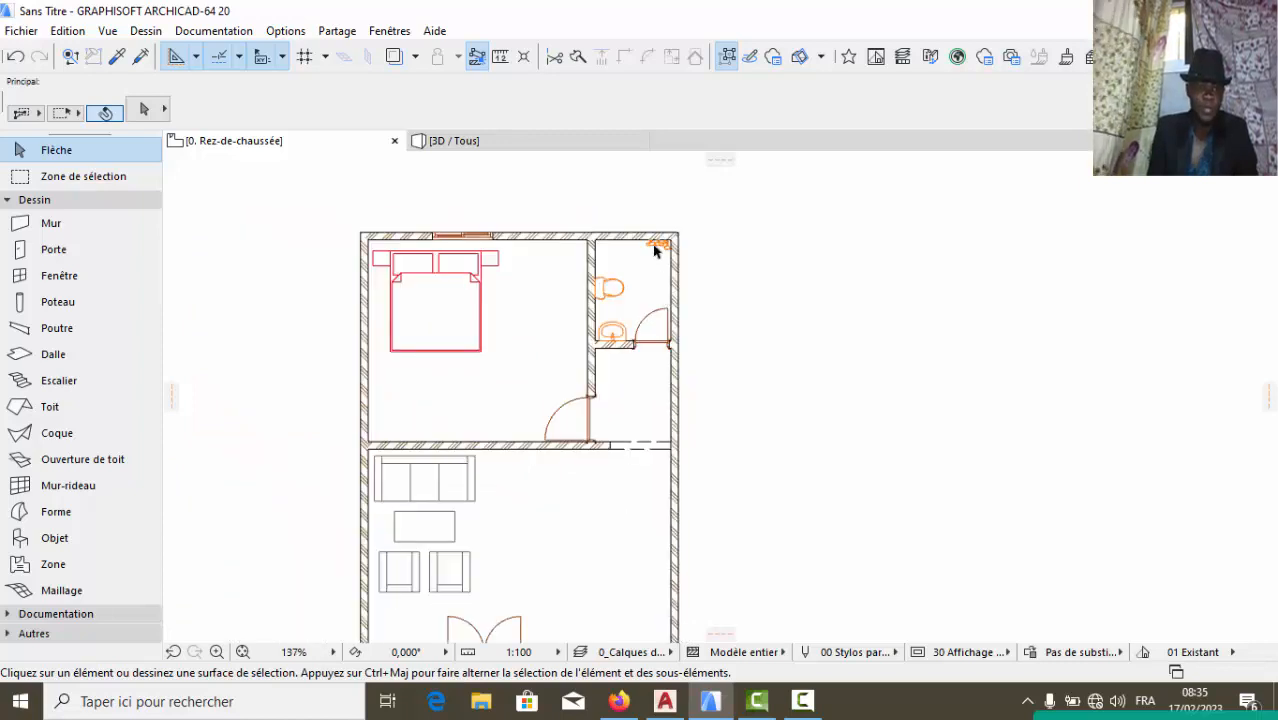
{"action": "scroll", "coordinate": [655, 251], "scroll_direction": "up", "scroll_amount": 2}
{"action": "left_click", "coordinate": [73, 273]}
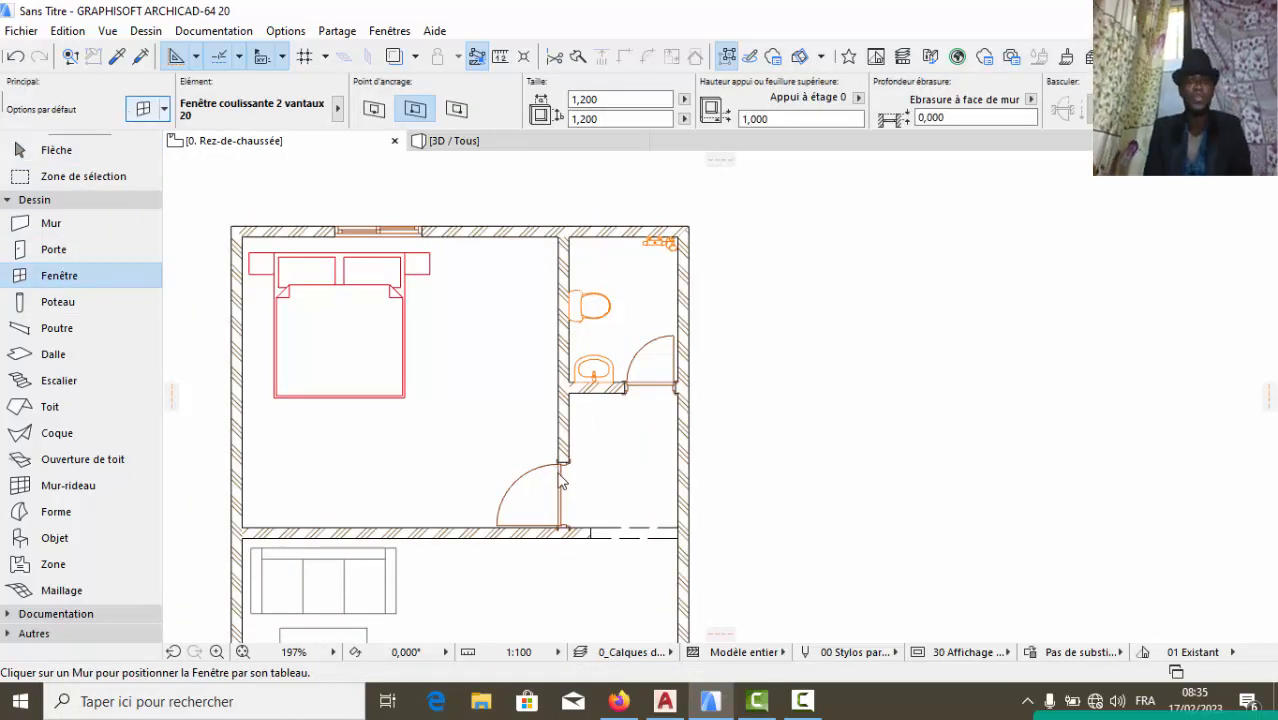
{"action": "key", "text": "ctrl+t"}
{"action": "scroll", "coordinate": [400, 240], "scroll_direction": "up", "scroll_amount": 1}
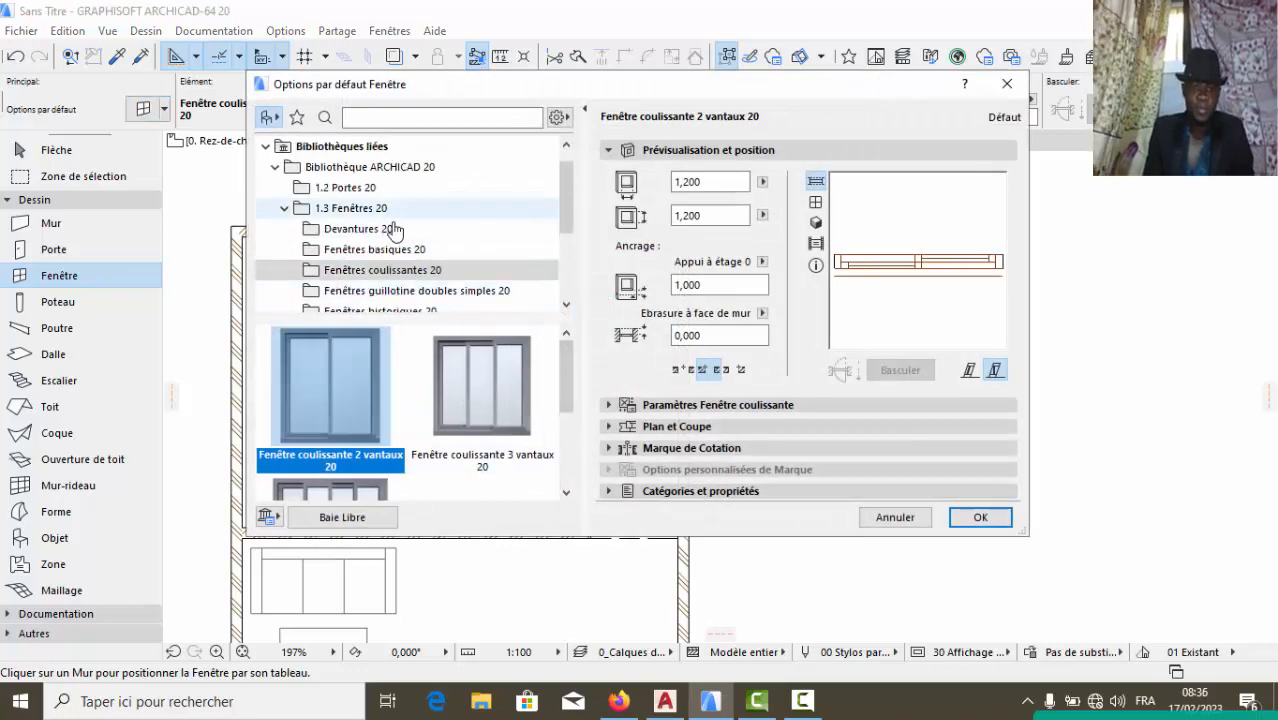
{"action": "scroll", "coordinate": [395, 230], "scroll_direction": "down", "scroll_amount": 1}
{"action": "left_click", "coordinate": [368, 186]}
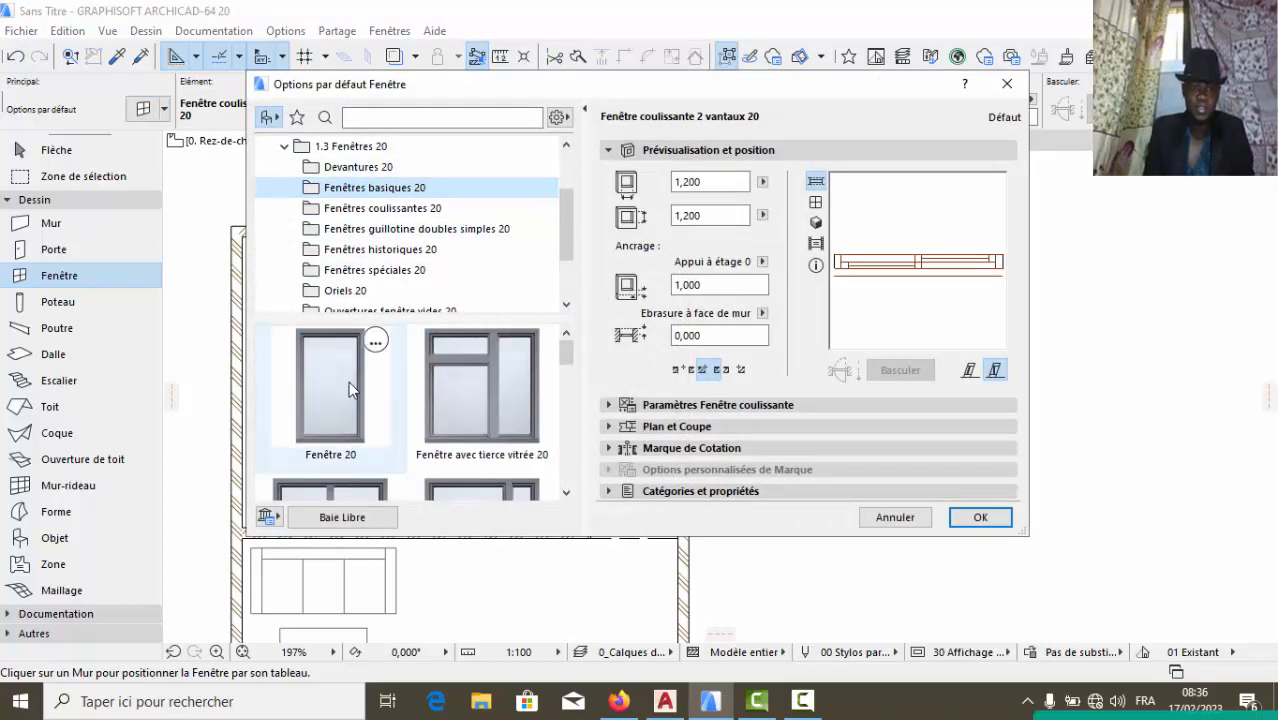
{"action": "left_click", "coordinate": [347, 383]}
{"action": "left_click", "coordinate": [716, 183]}
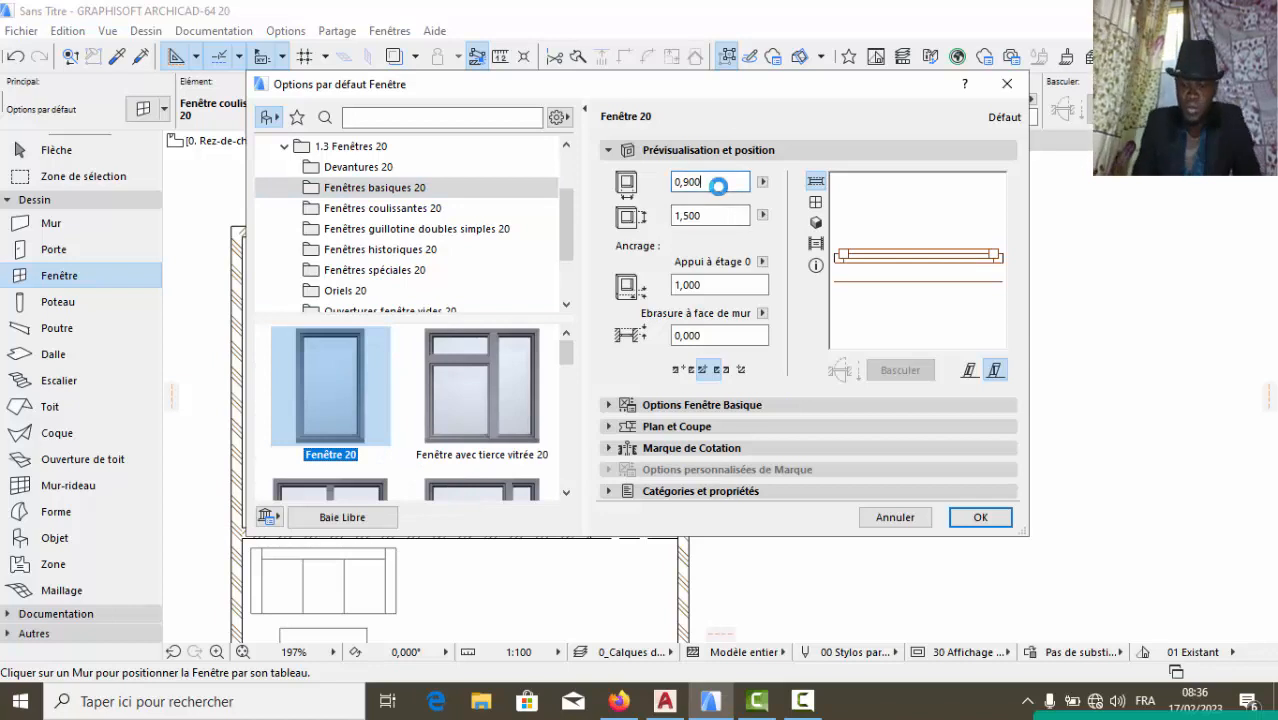
{"action": "type", "text": "0,600"}
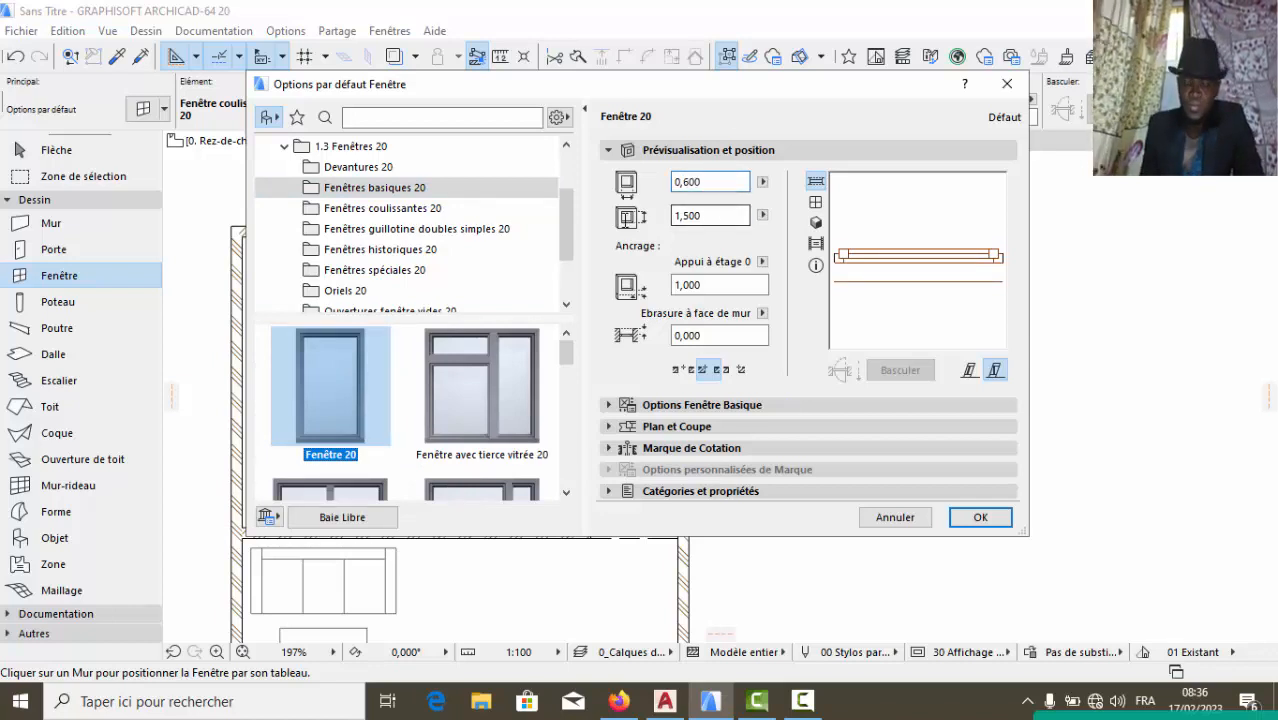
{"action": "key", "text": "Tab"}
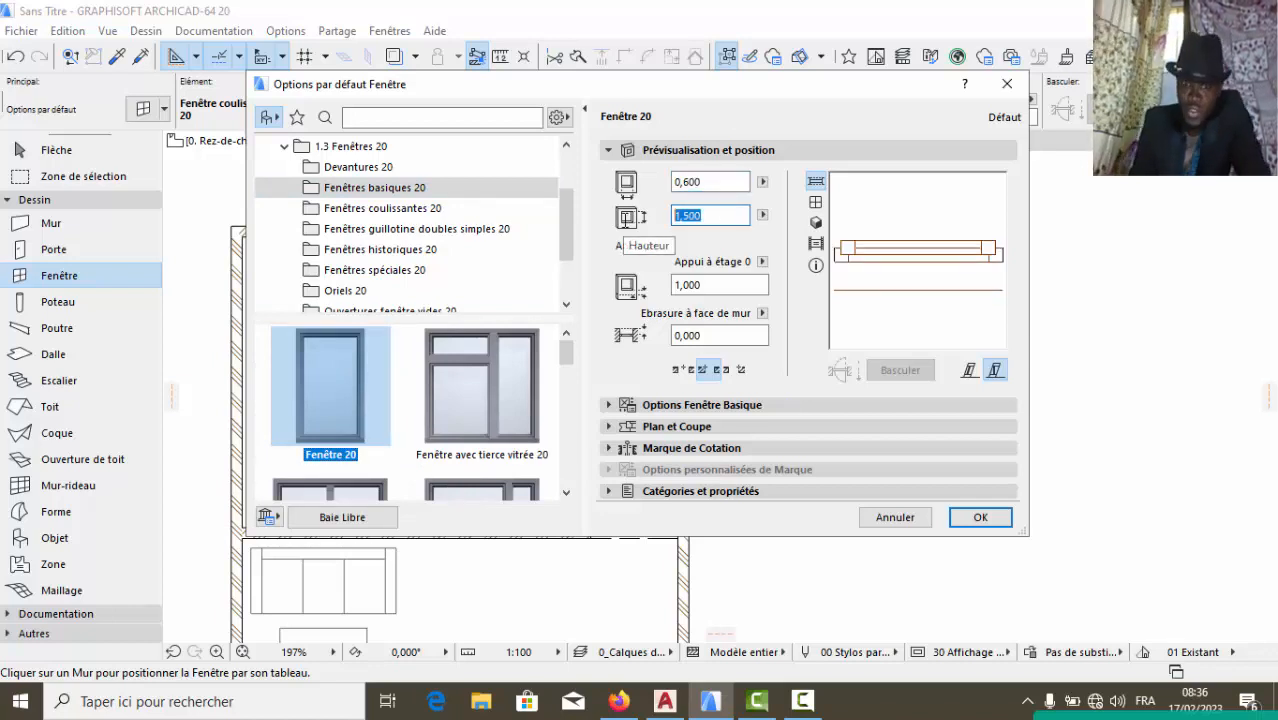
{"action": "type", "text": "0,6"}
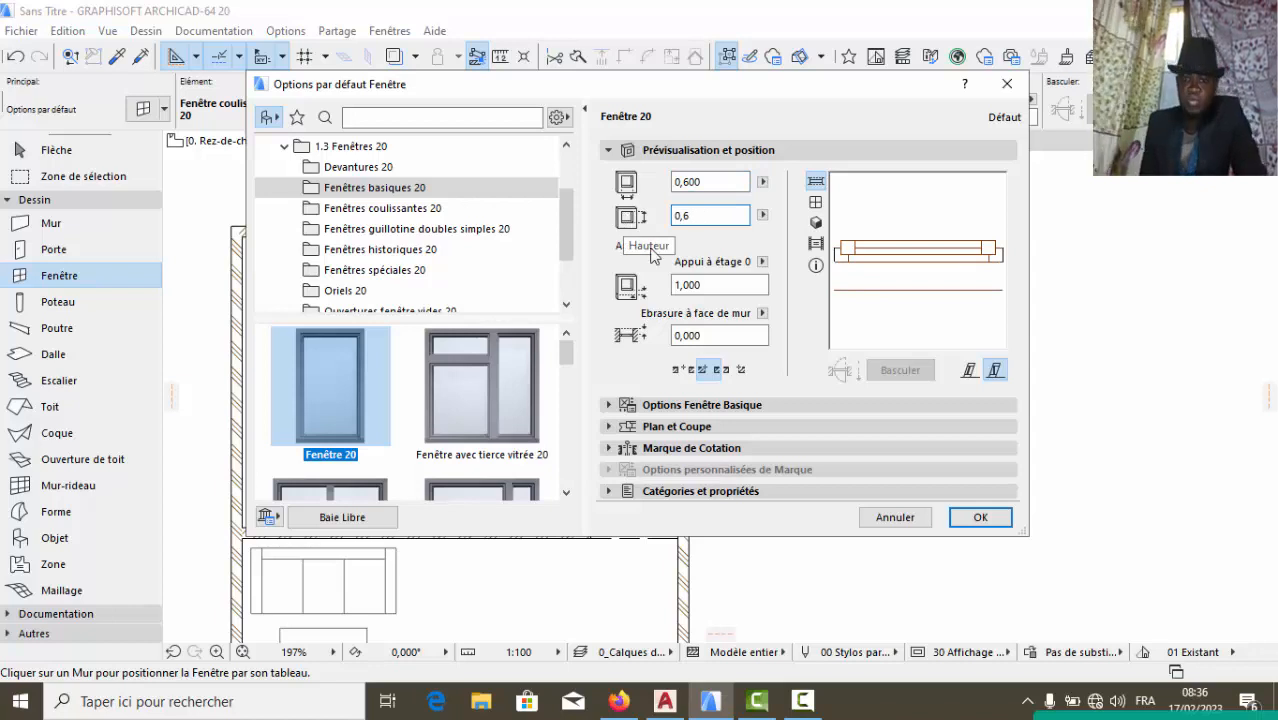
Set the default window's sill height to 1.400 and accept the window settings
{"action": "left_click", "coordinate": [690, 284]}
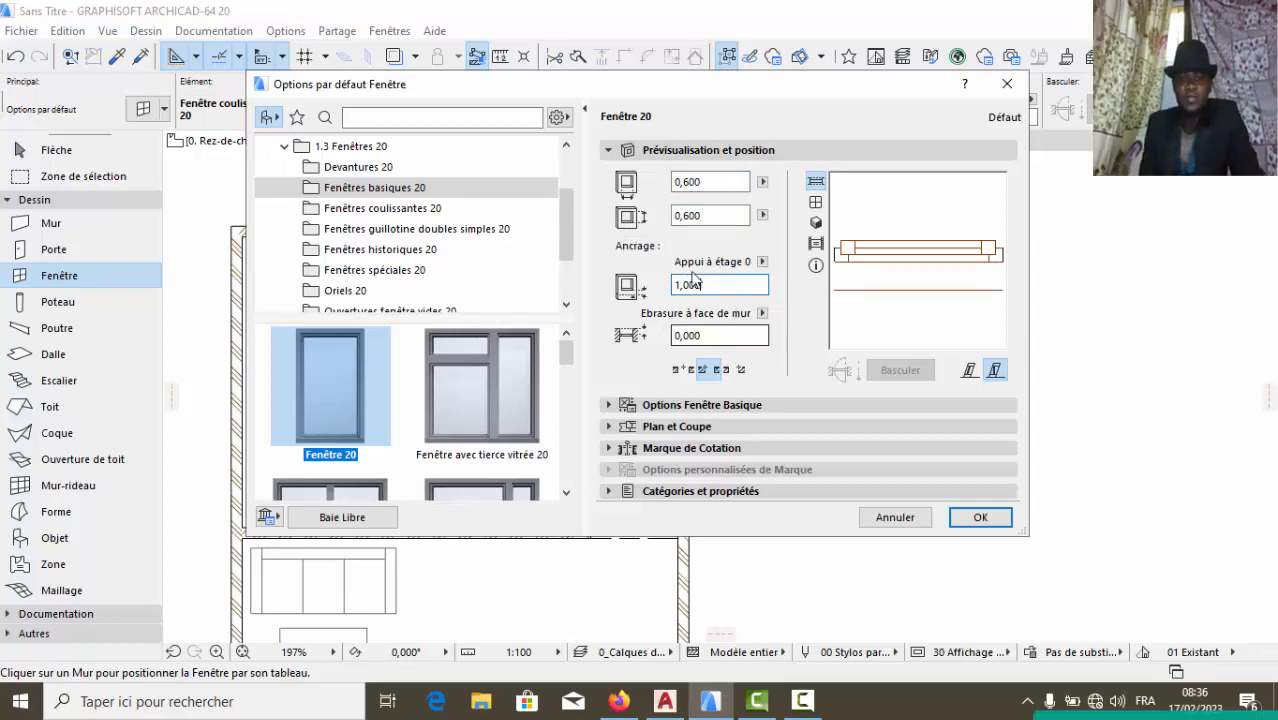
{"action": "left_click", "coordinate": [730, 406]}
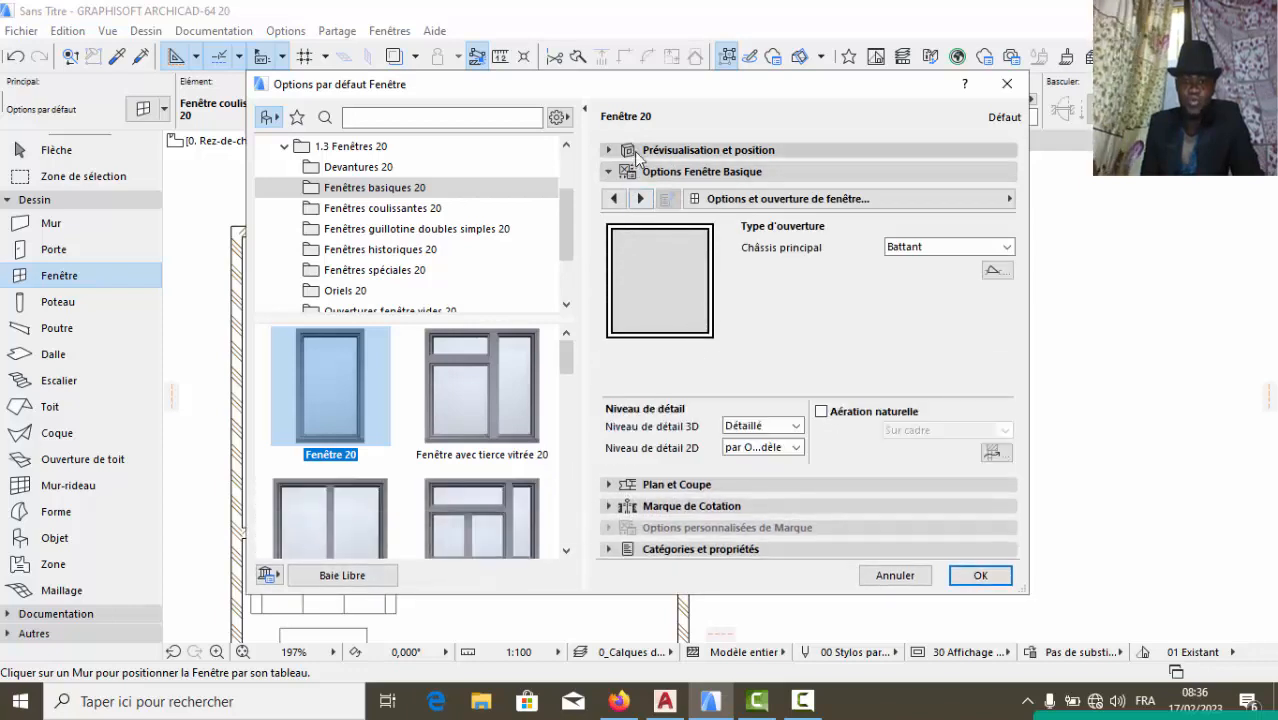
{"action": "left_click", "coordinate": [640, 150]}
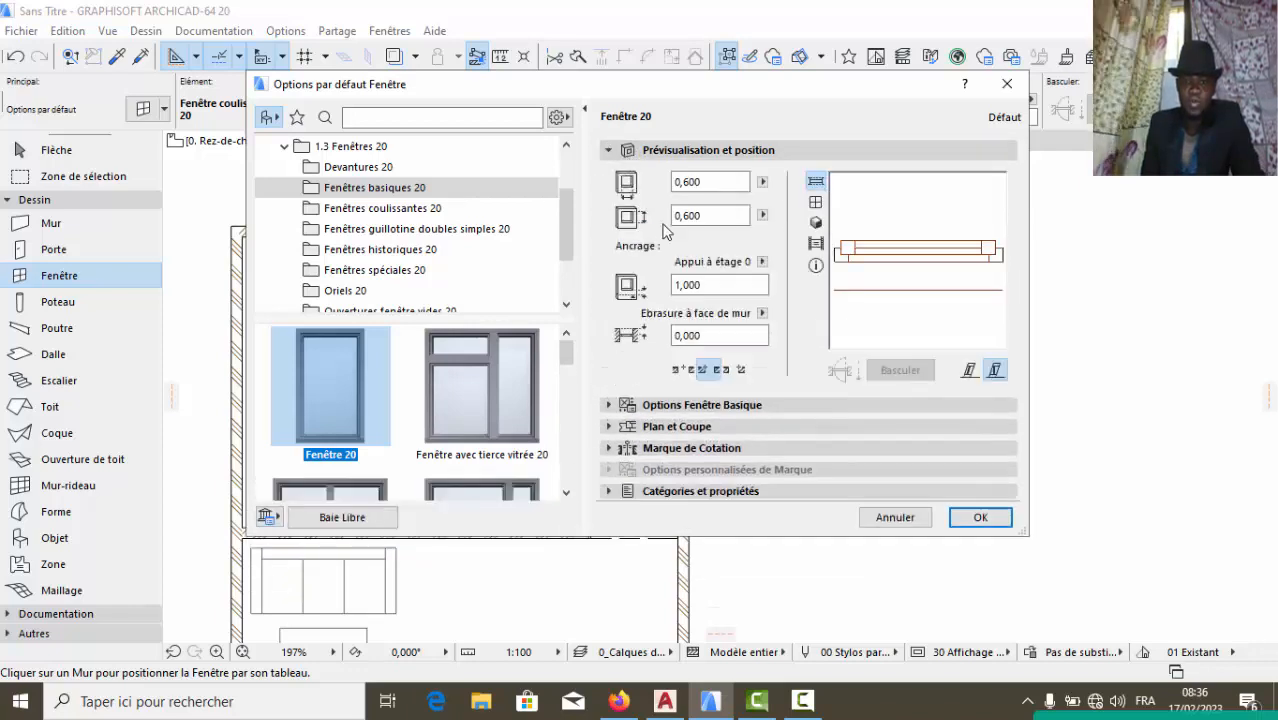
{"action": "left_click", "coordinate": [729, 281]}
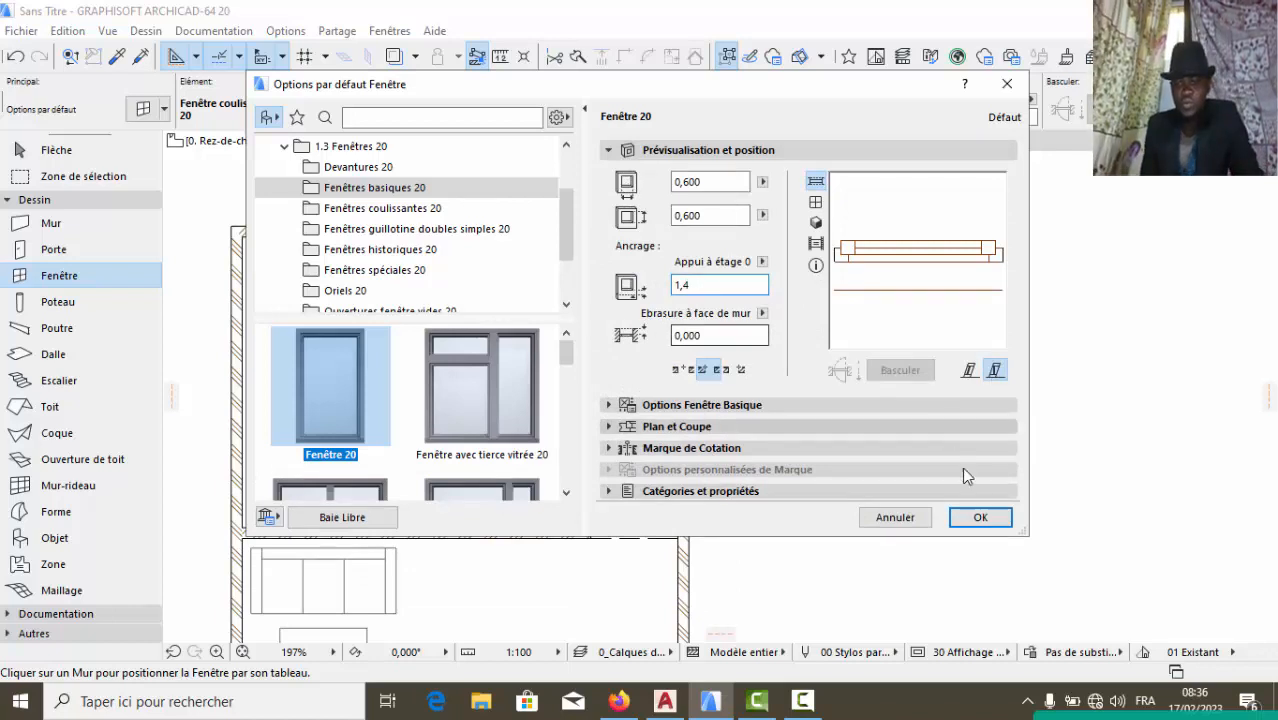
{"action": "left_click", "coordinate": [980, 517]}
Place the window in the bathroom's north wall, between the partition wall and the shower kit, and leave the Window tool
{"action": "scroll", "coordinate": [630, 214], "scroll_direction": "up", "scroll_amount": 5}
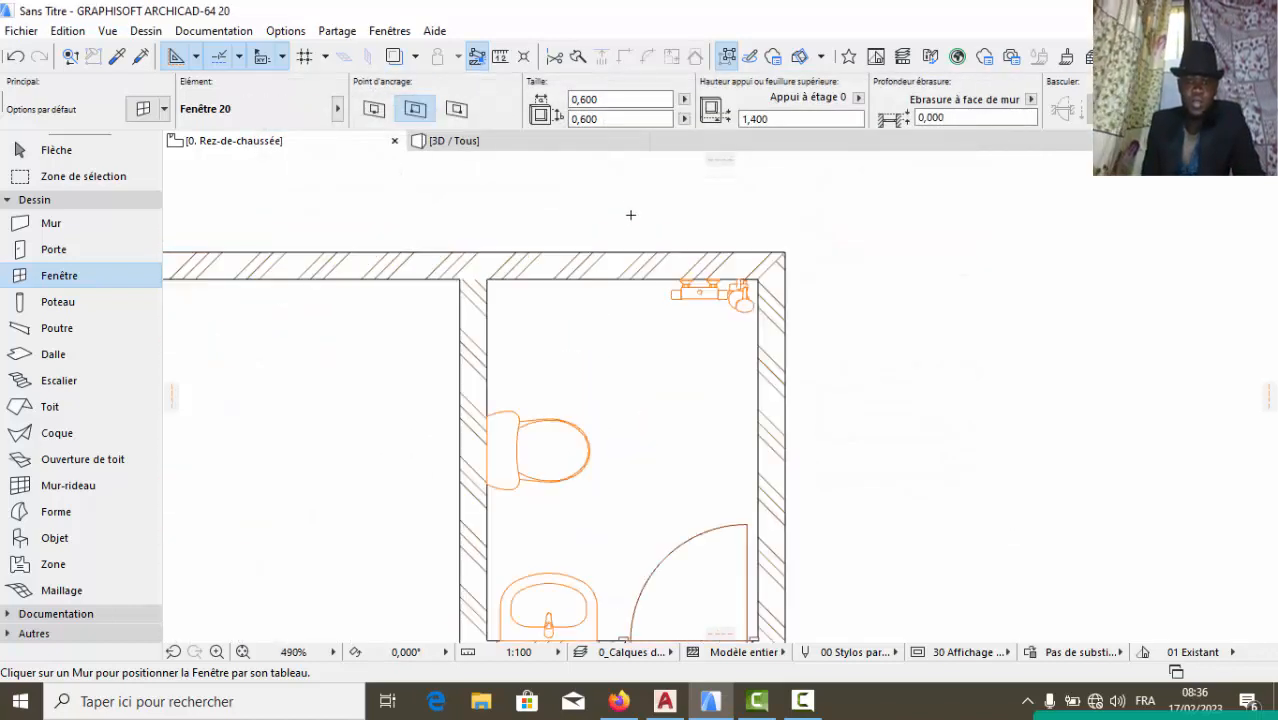
{"action": "left_click", "coordinate": [572, 262]}
{"action": "left_click", "coordinate": [533, 289]}
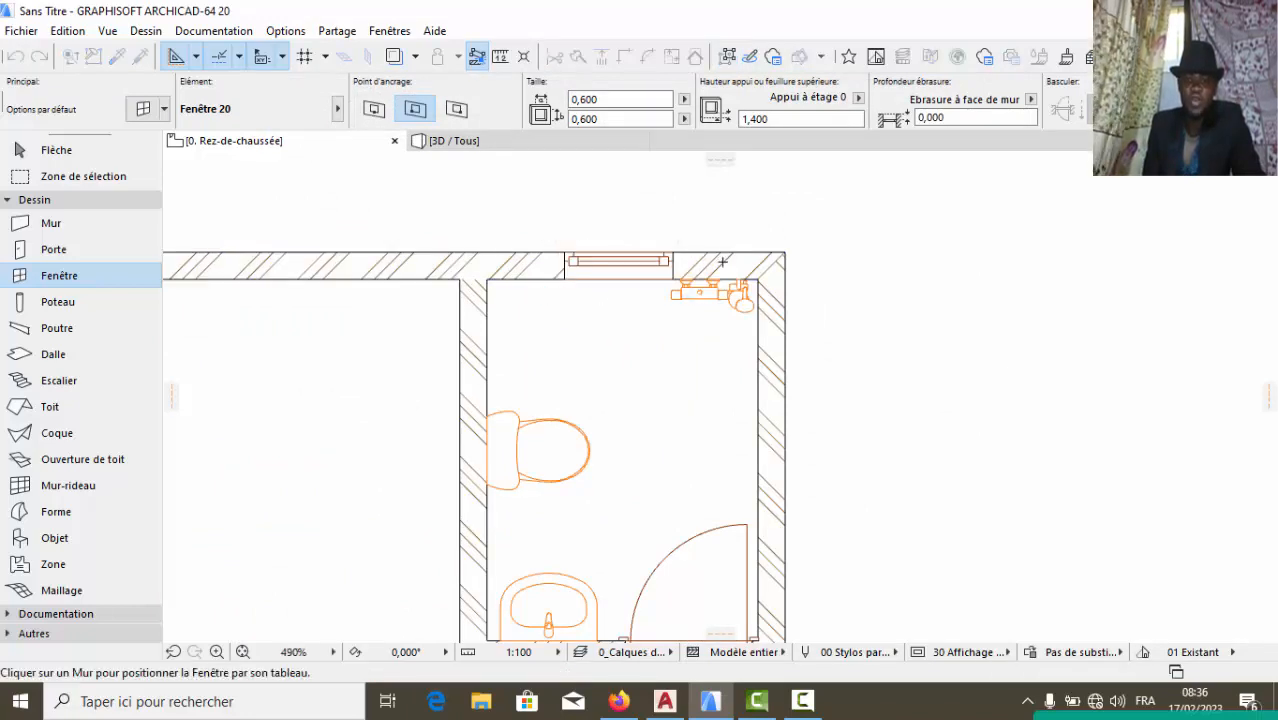
{"action": "scroll", "coordinate": [718, 284], "scroll_direction": "down", "scroll_amount": 10}
{"action": "scroll", "coordinate": [719, 282], "scroll_direction": "down", "scroll_amount": 1}
{"action": "scroll", "coordinate": [728, 402], "scroll_direction": "up", "scroll_amount": 2}
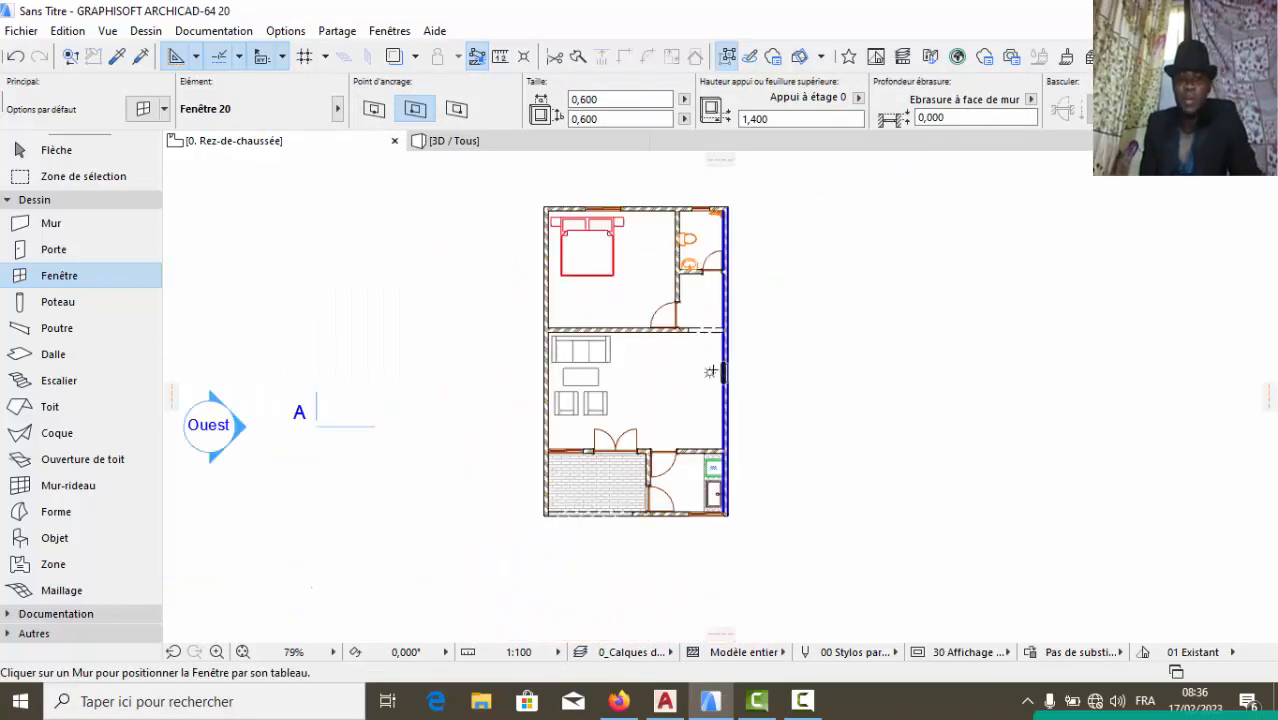
{"action": "key", "text": "Escape"}
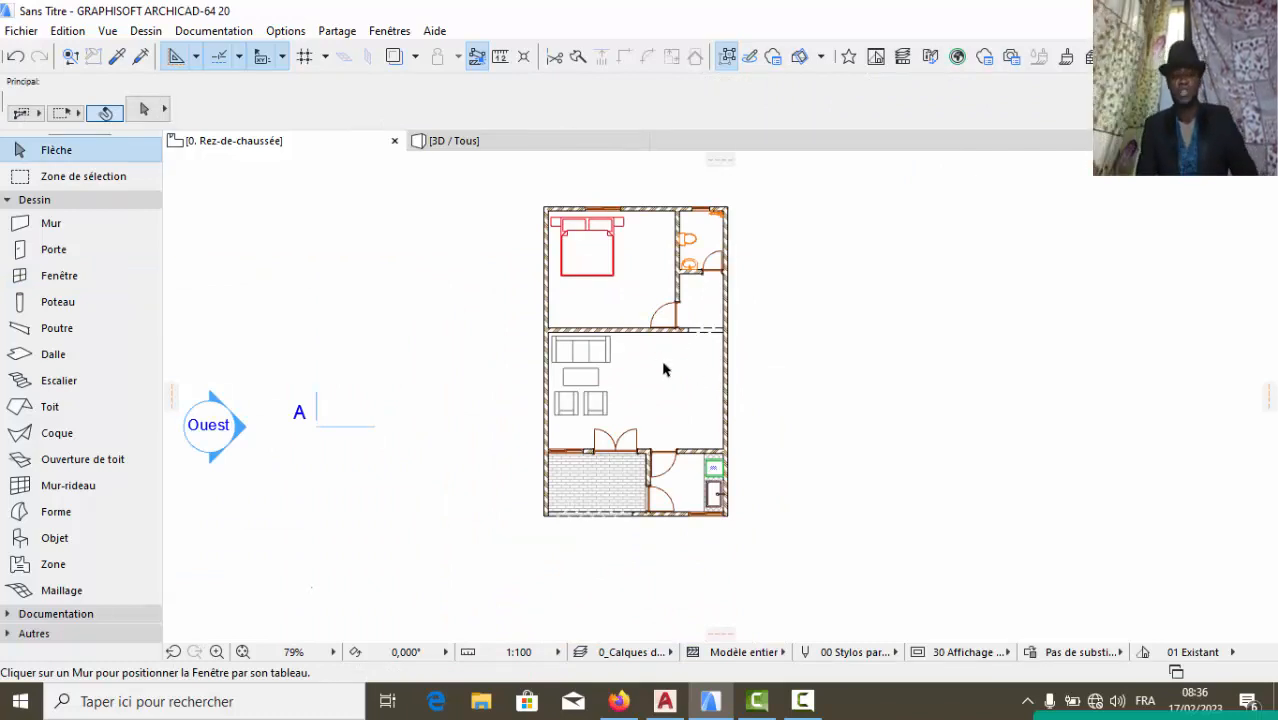
Examine the furnished rooms and the new bathroom window from above in the 3D view, then return to the ground-floor plan
{"action": "scroll", "coordinate": [802, 196], "scroll_direction": "up", "scroll_amount": 2}
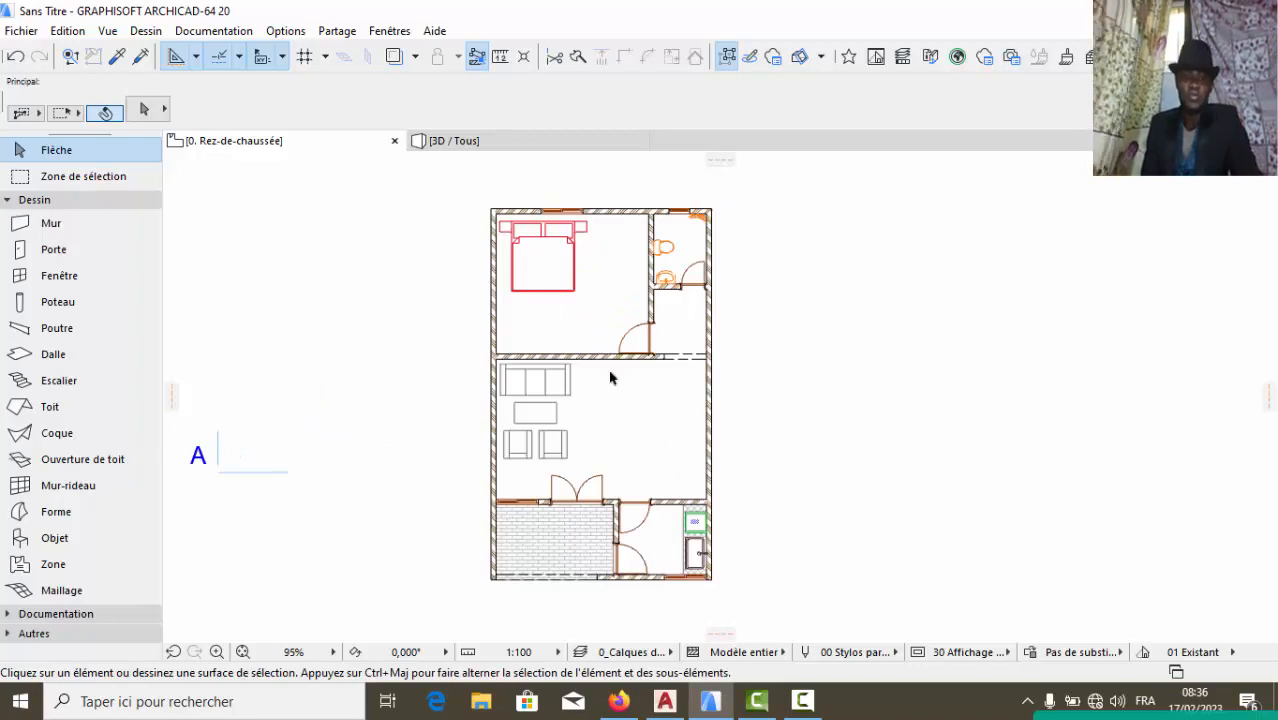
{"action": "scroll", "coordinate": [490, 428], "scroll_direction": "down", "scroll_amount": 2}
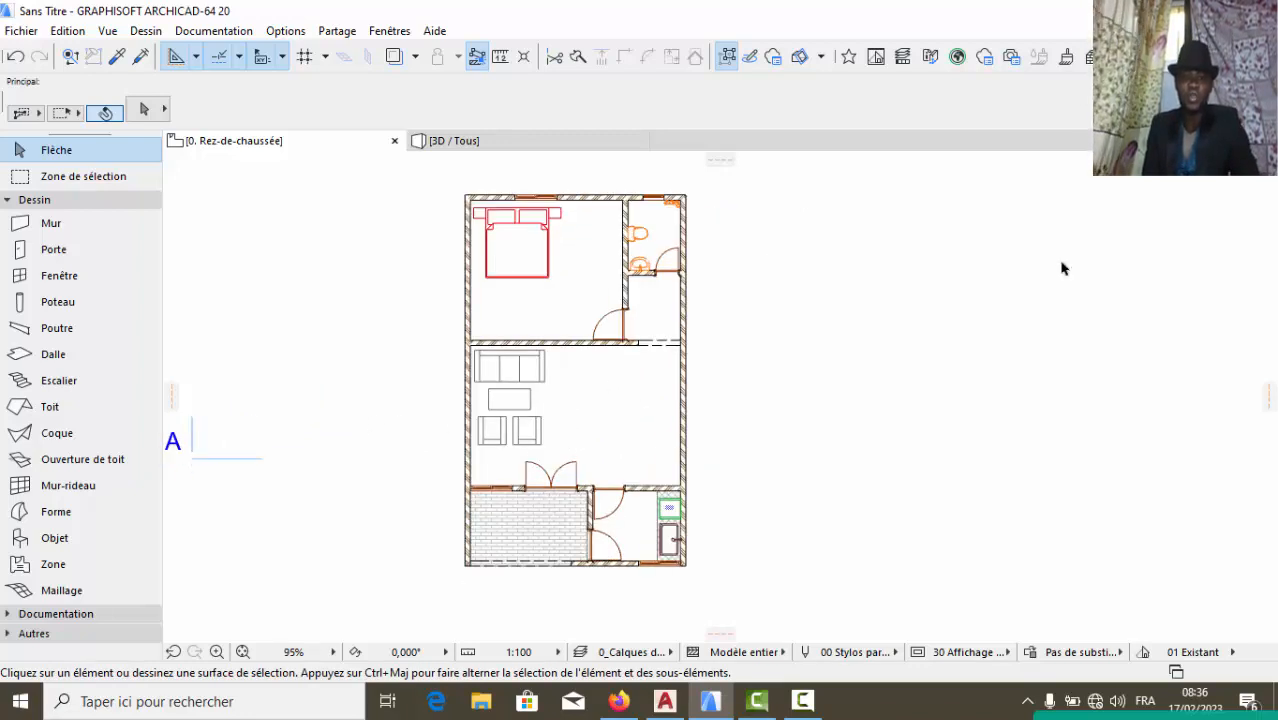
{"action": "left_click", "coordinate": [548, 143]}
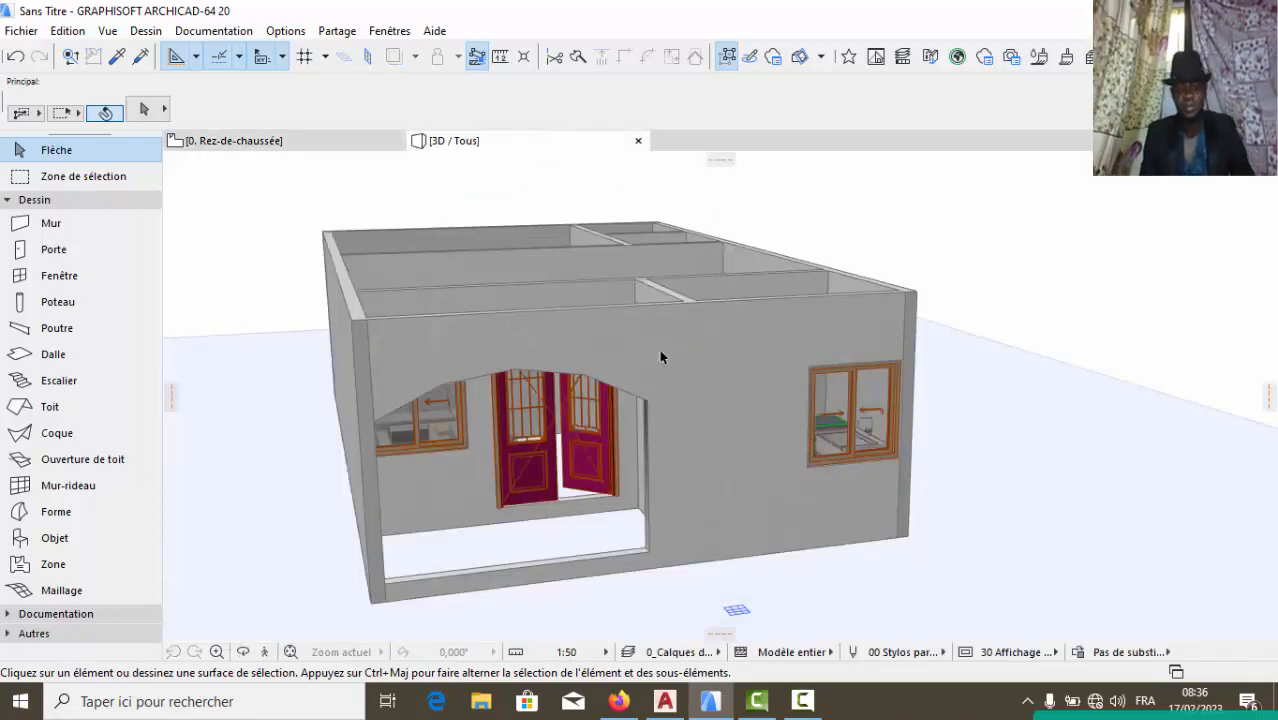
{"action": "scroll", "coordinate": [650, 408], "scroll_direction": "down", "scroll_amount": 3}
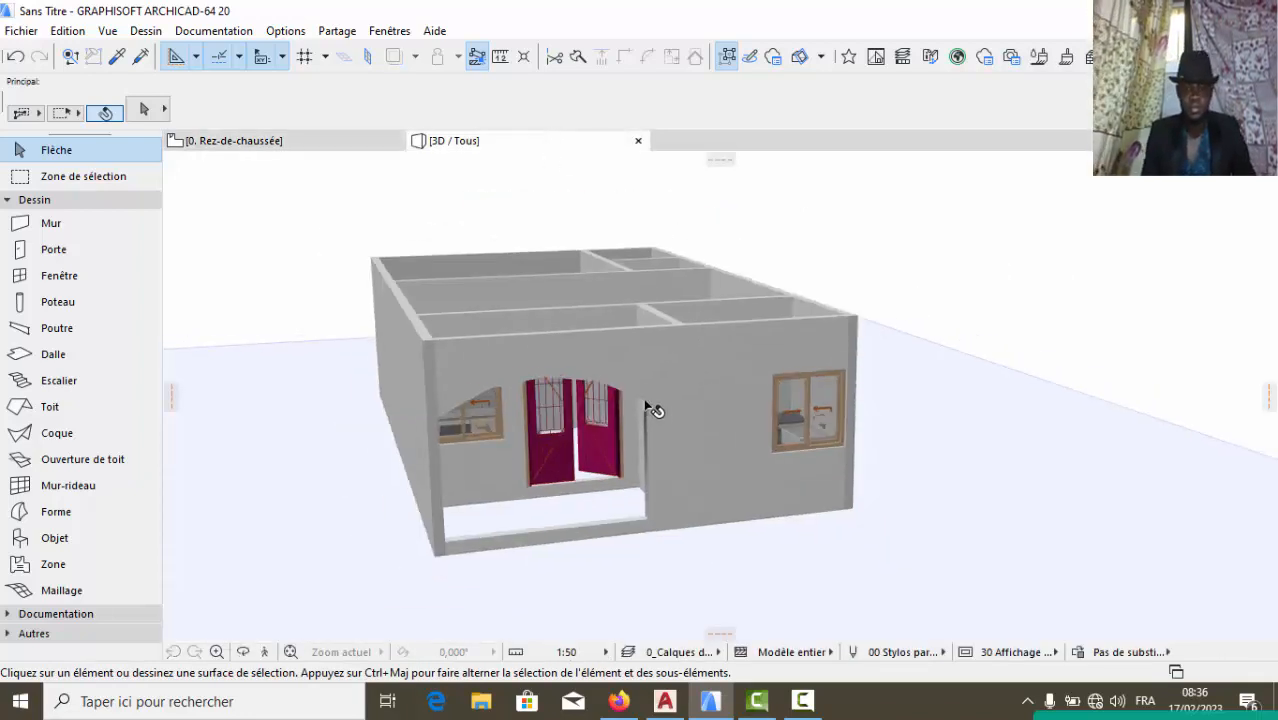
{"action": "left_click", "coordinate": [243, 651]}
{"action": "left_click_drag", "start_coordinate": [722, 391], "coordinate": [938, 240]}
{"action": "scroll", "coordinate": [938, 240], "scroll_direction": "up", "scroll_amount": 6}
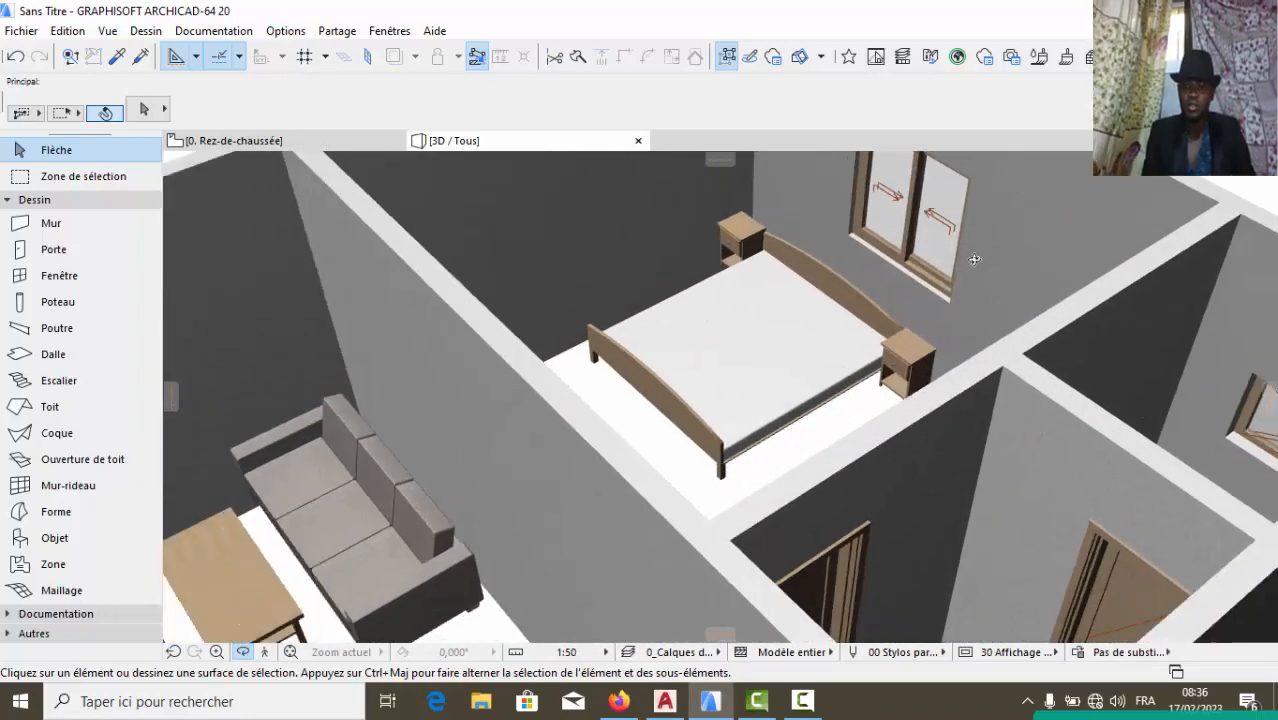
{"action": "scroll", "coordinate": [997, 297], "scroll_direction": "down", "scroll_amount": 2}
{"action": "scroll", "coordinate": [998, 296], "scroll_direction": "down", "scroll_amount": 2}
{"action": "left_click_drag", "start_coordinate": [1046, 340], "coordinate": [907, 424]}
{"action": "scroll", "coordinate": [1082, 474], "scroll_direction": "up", "scroll_amount": 3}
{"action": "scroll", "coordinate": [967, 316], "scroll_direction": "down", "scroll_amount": 5}
{"action": "left_click", "coordinate": [240, 141]}
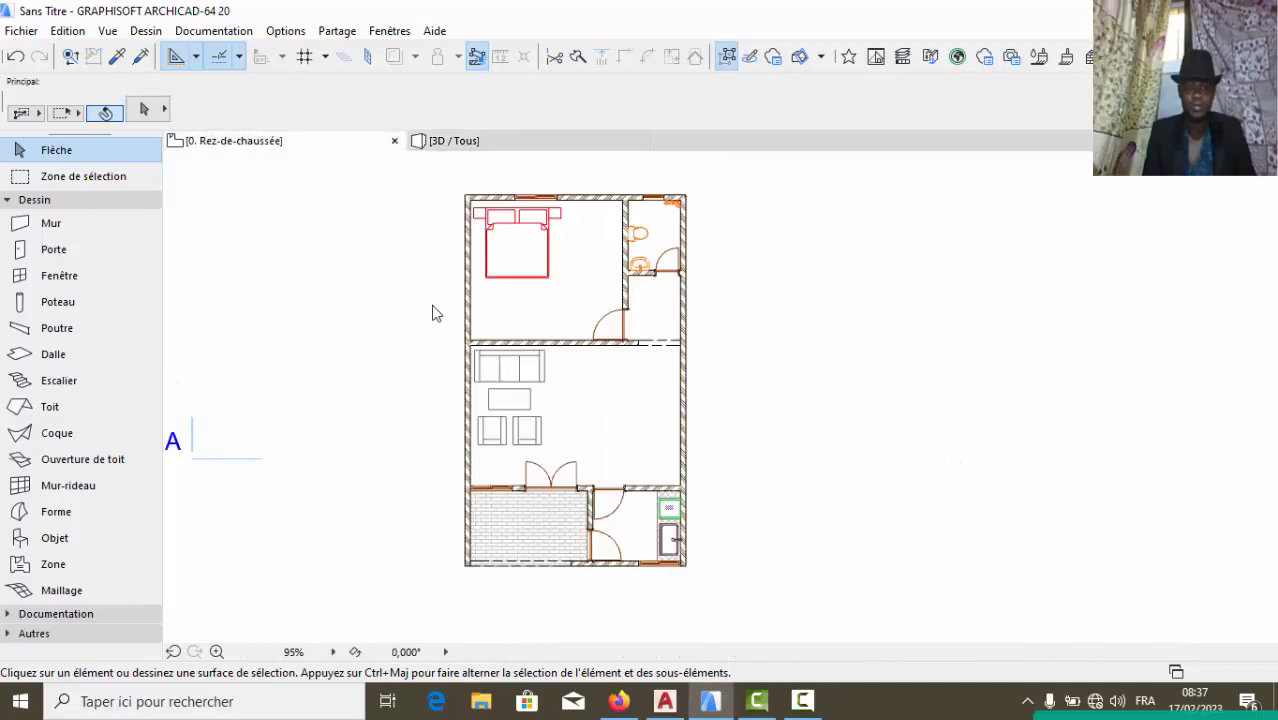
{"action": "scroll", "coordinate": [645, 414], "scroll_direction": "up", "scroll_amount": 2}
{"action": "scroll", "coordinate": [642, 442], "scroll_direction": "up", "scroll_amount": 1}
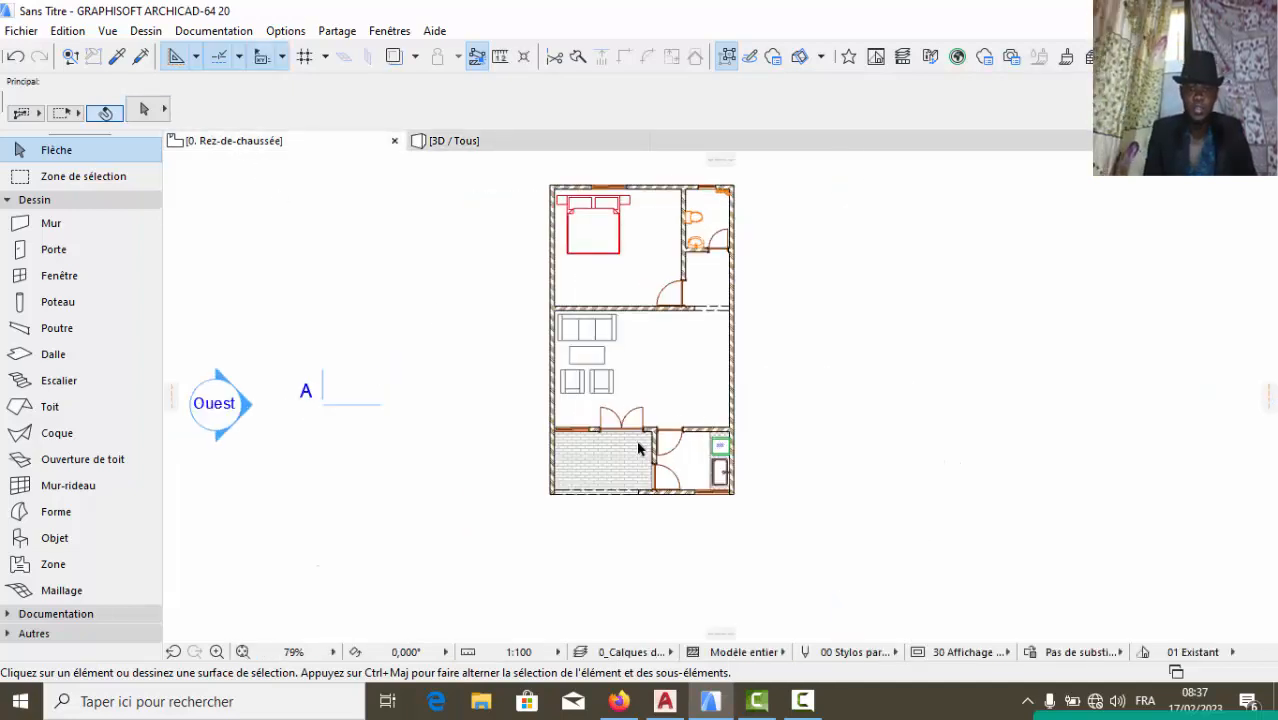
{"action": "scroll", "coordinate": [685, 408], "scroll_direction": "down", "scroll_amount": 1}
{"action": "scroll", "coordinate": [684, 411], "scroll_direction": "up", "scroll_amount": 1}
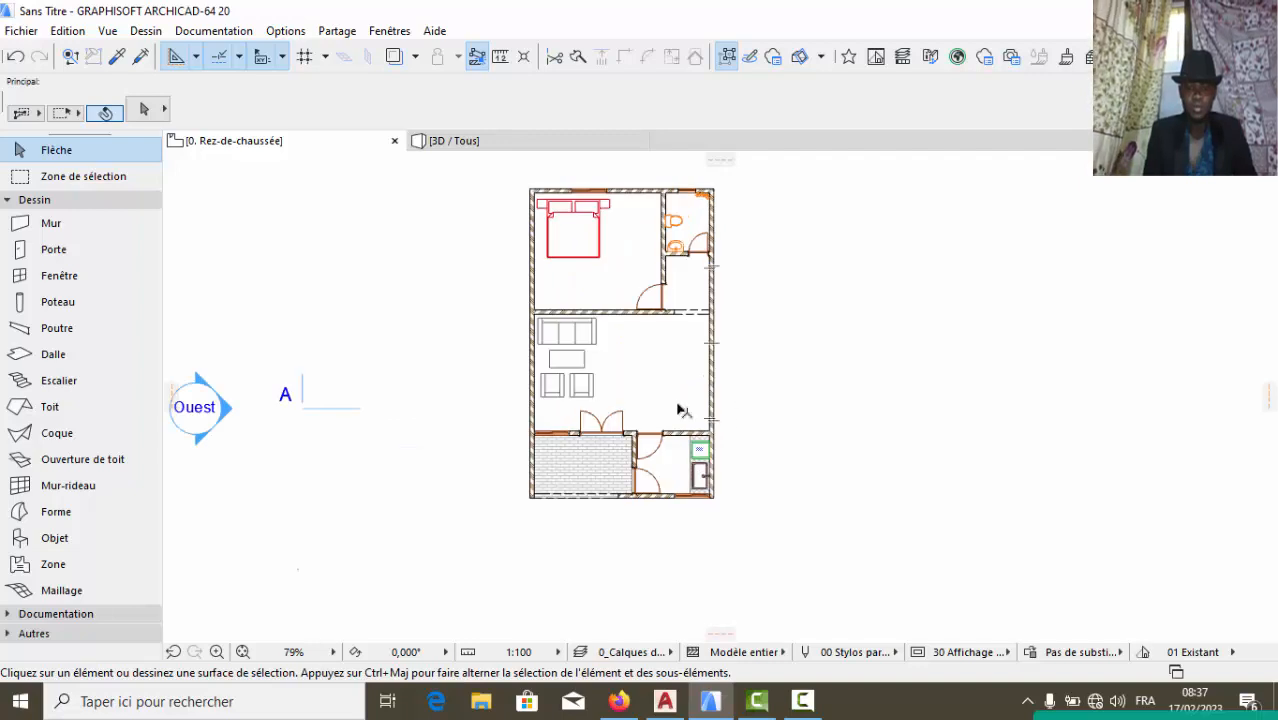
{"action": "scroll", "coordinate": [676, 402], "scroll_direction": "down", "scroll_amount": 1}
{"action": "scroll", "coordinate": [729, 390], "scroll_direction": "up", "scroll_amount": 1}
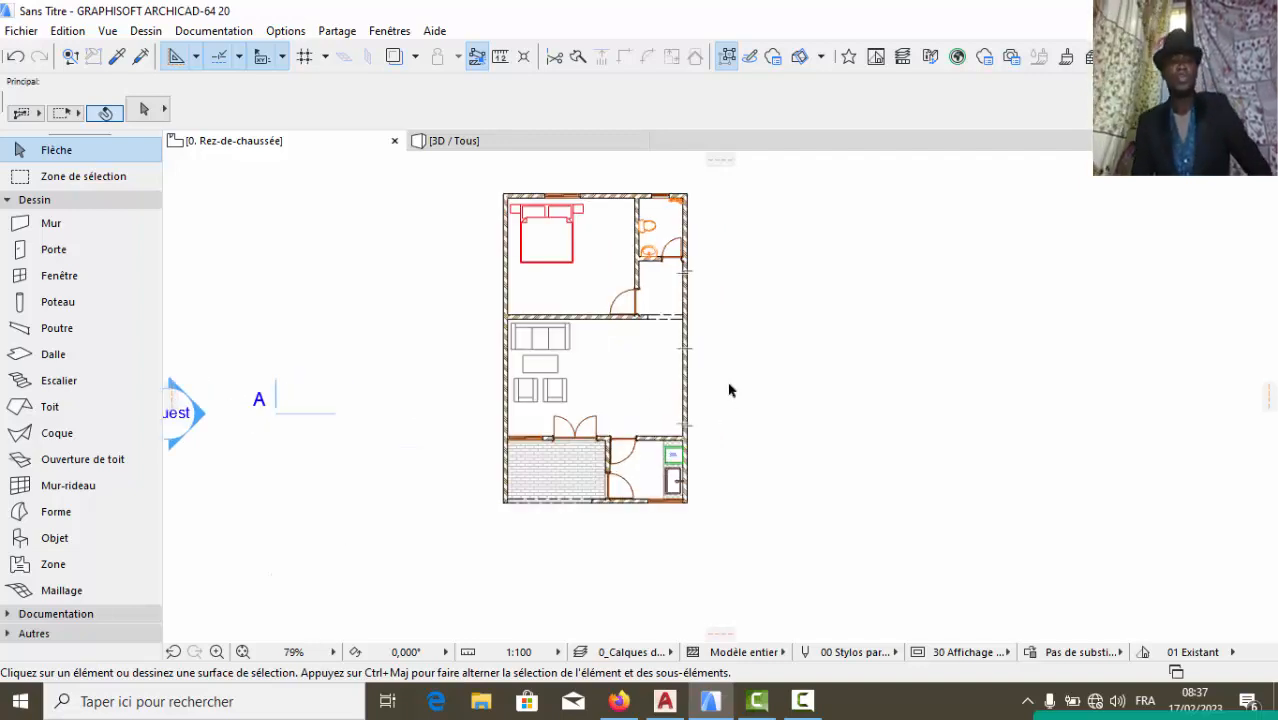